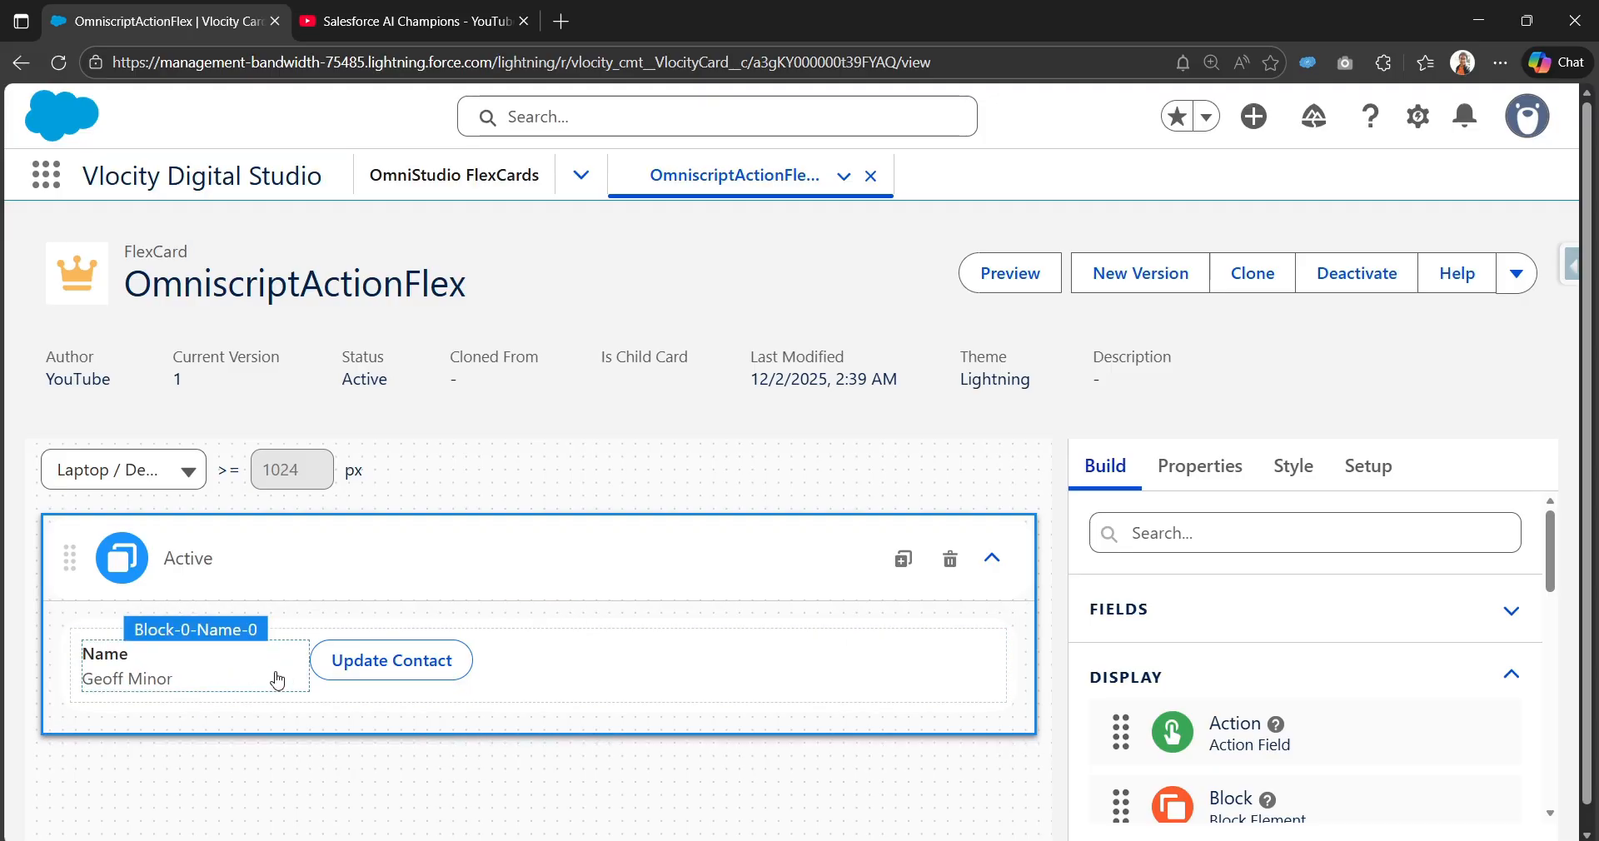
Step: Select the Update Contact action on the OmniscriptActionFlex card to inspect its properties
{"action": "left_click", "coordinate": [274, 678]}
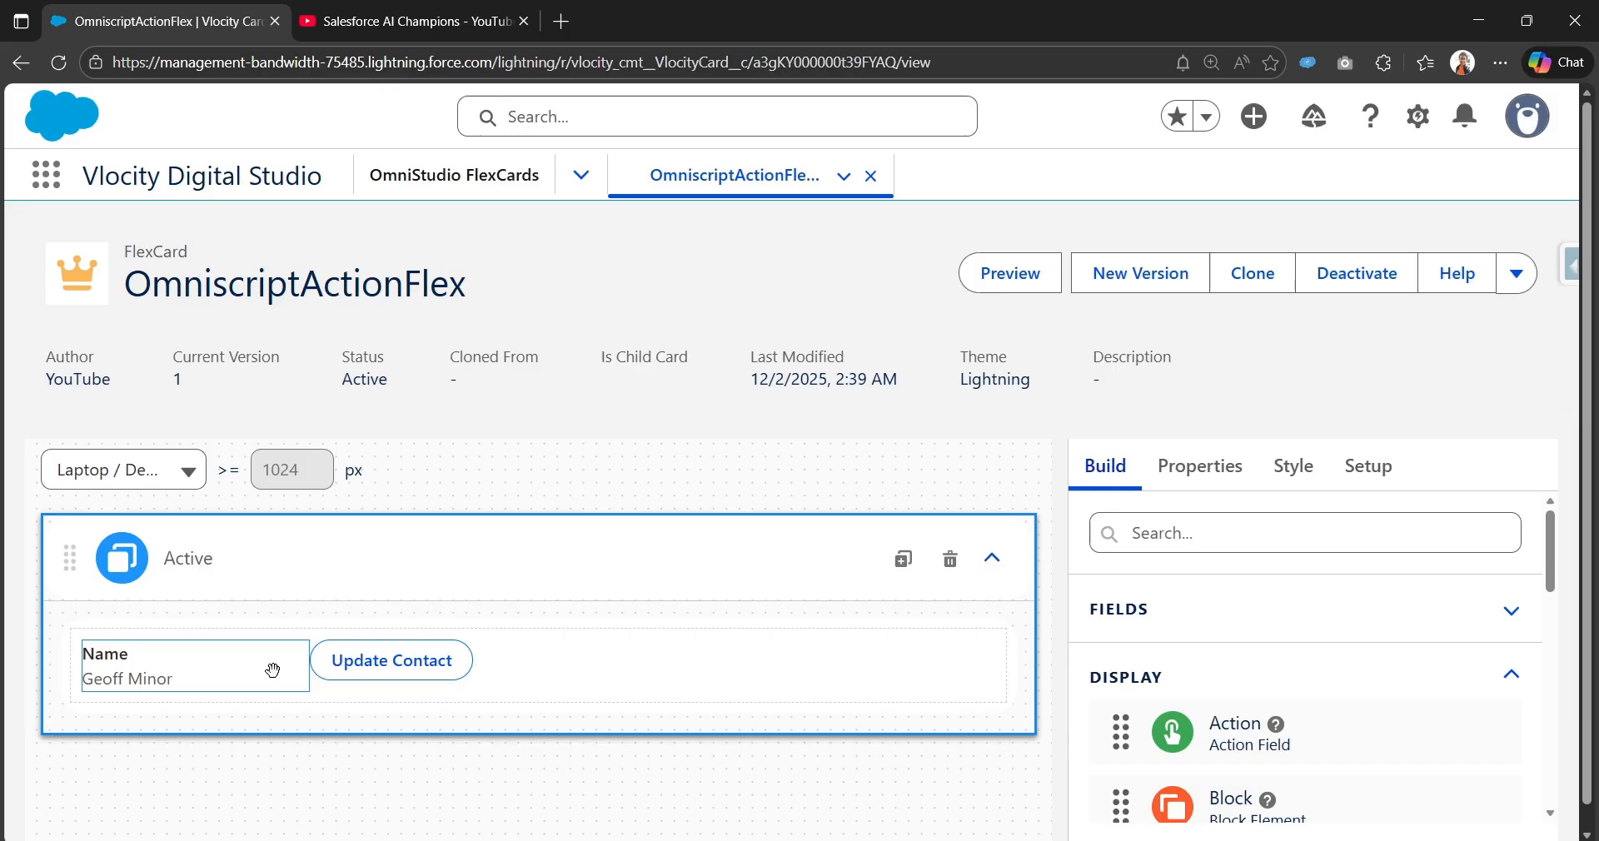
{"action": "left_click", "coordinate": [476, 673]}
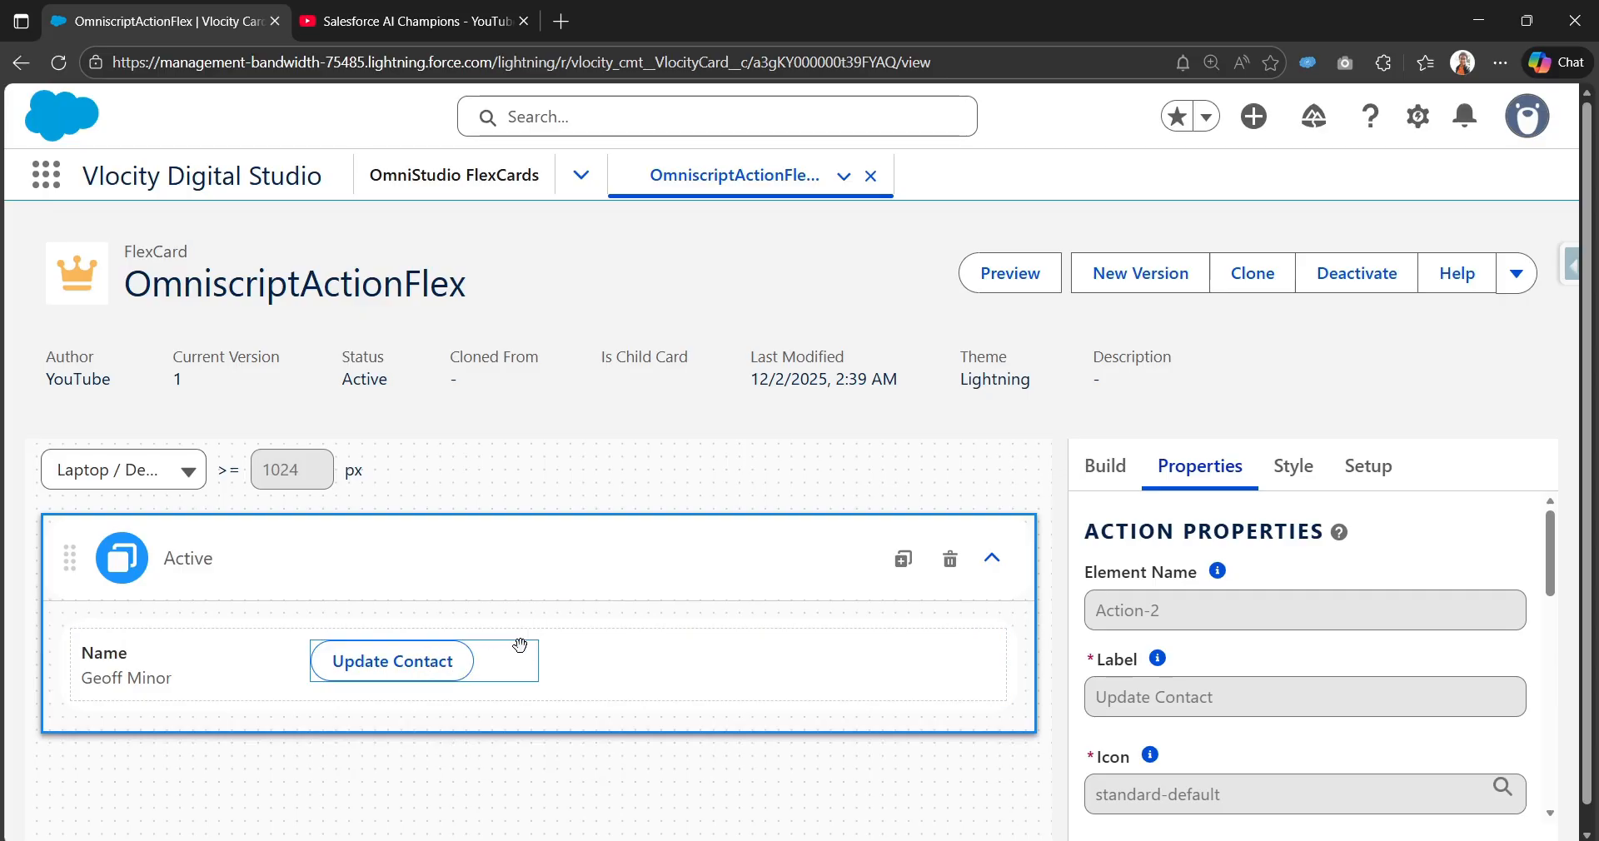
{"action": "scroll", "coordinate": [1208, 725], "scroll_direction": "down", "scroll_amount": 5}
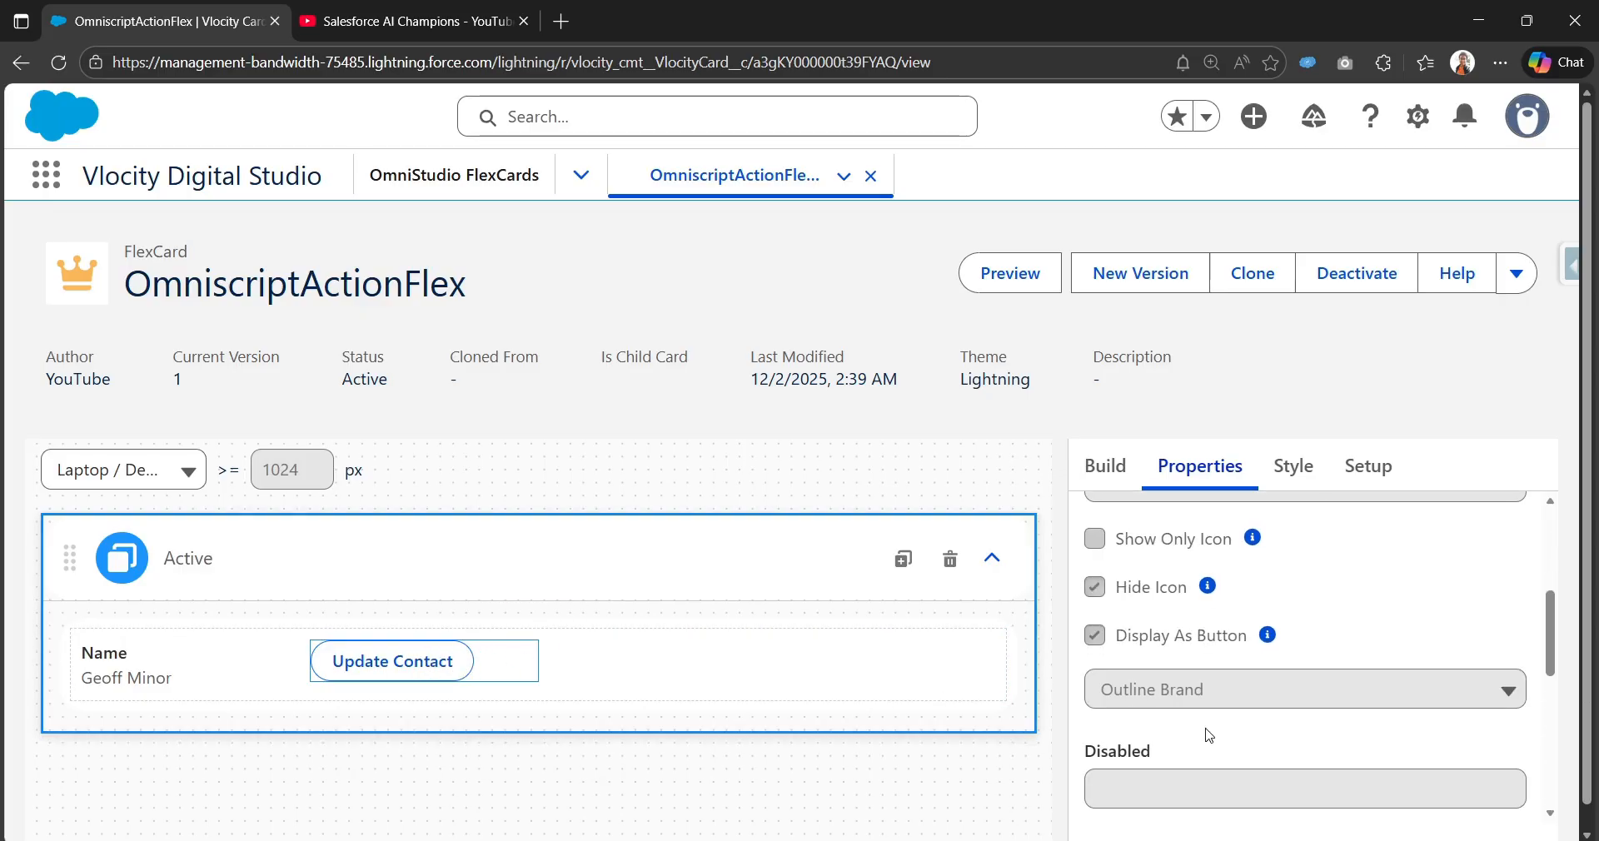
{"action": "scroll", "coordinate": [1210, 736], "scroll_direction": "up", "scroll_amount": 5}
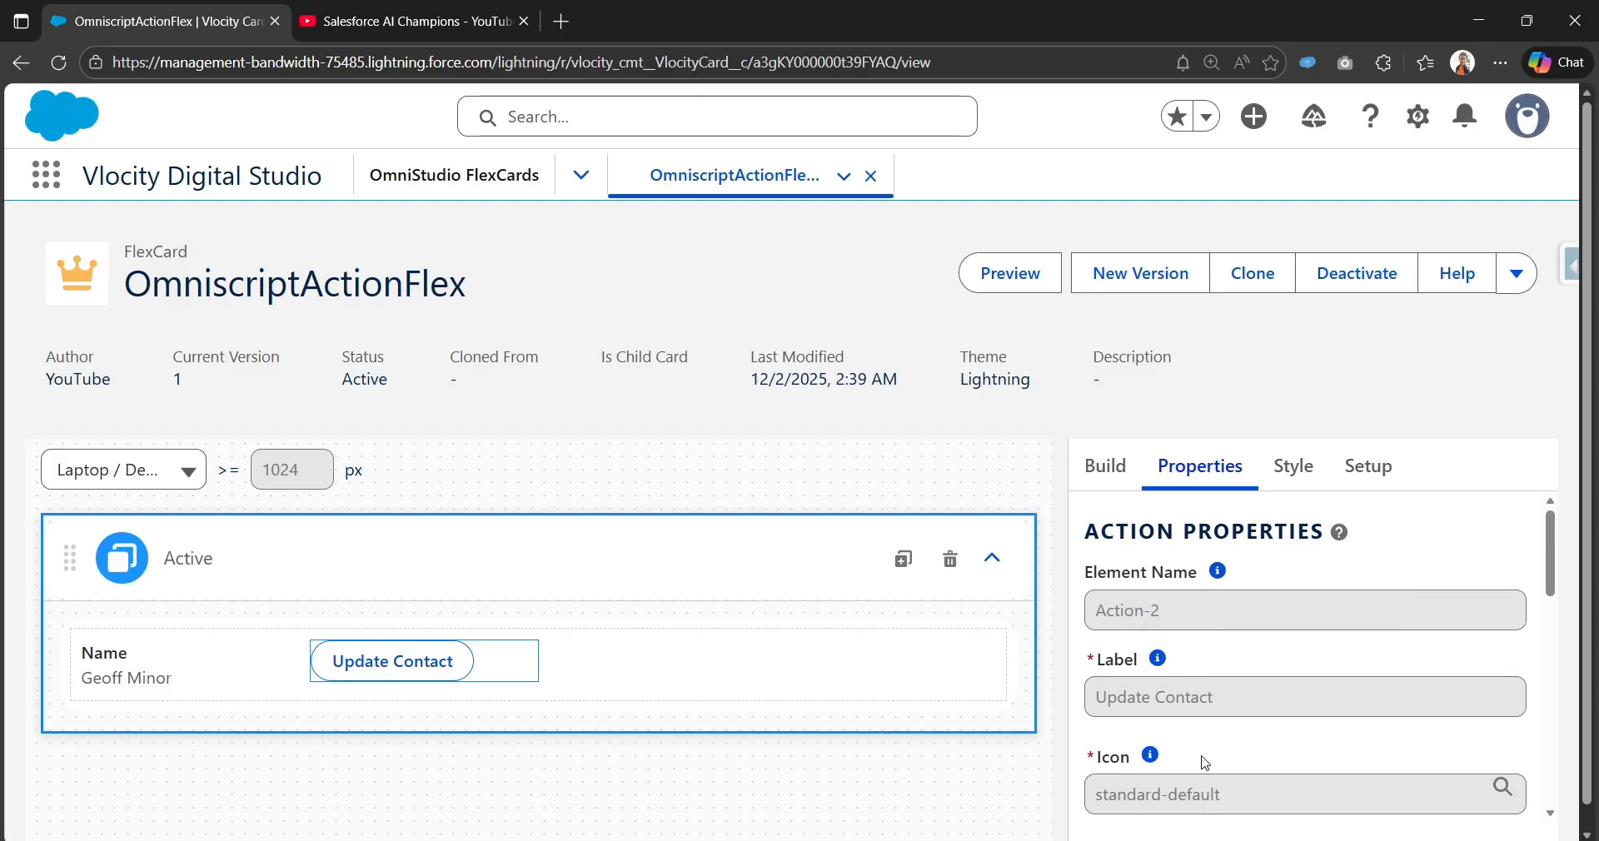
{"action": "scroll", "coordinate": [1205, 762], "scroll_direction": "down", "scroll_amount": 8}
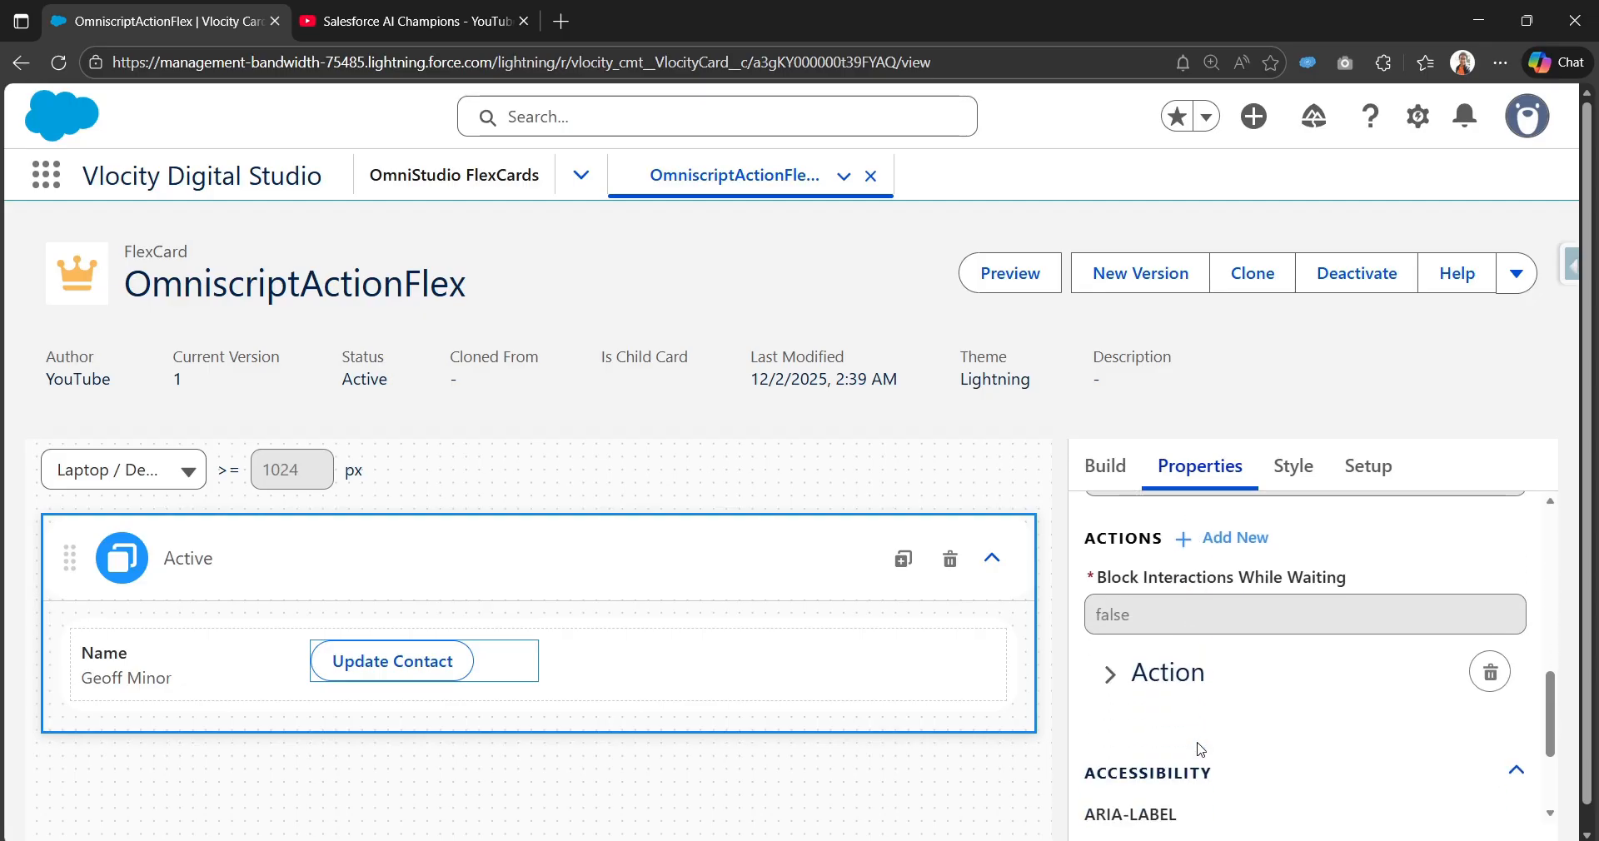
Step: Expand the action settings to show the edit/contacts/English OmniScript and ContextId {ContactId}
{"action": "left_click", "coordinate": [1121, 680]}
{"action": "scroll", "coordinate": [1125, 685], "scroll_direction": "down", "scroll_amount": 3}
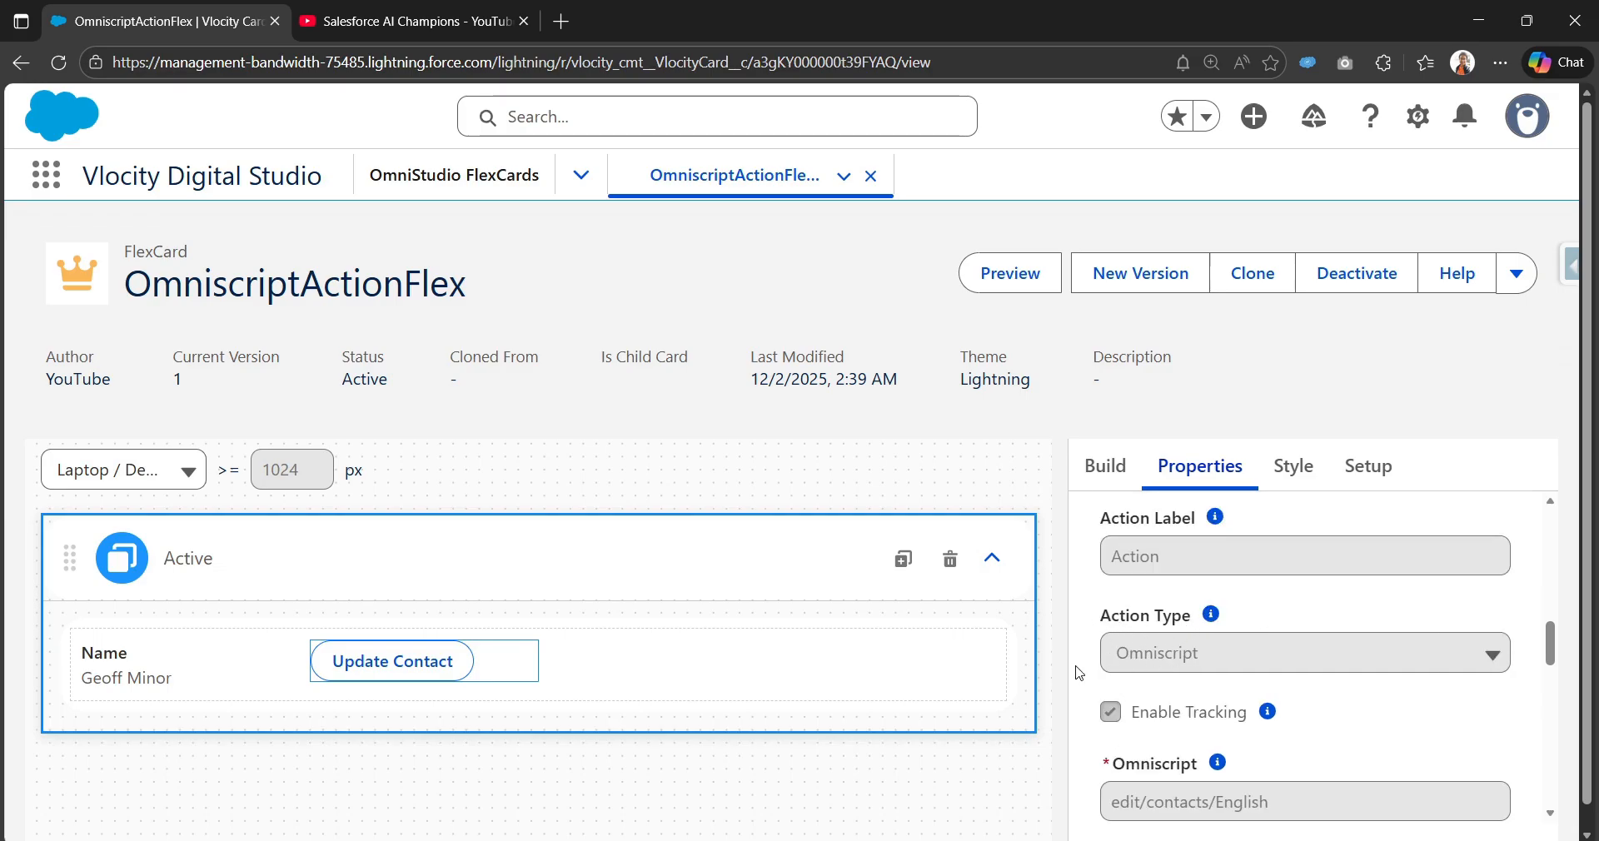
{"action": "scroll", "coordinate": [1266, 701], "scroll_direction": "down", "scroll_amount": 1}
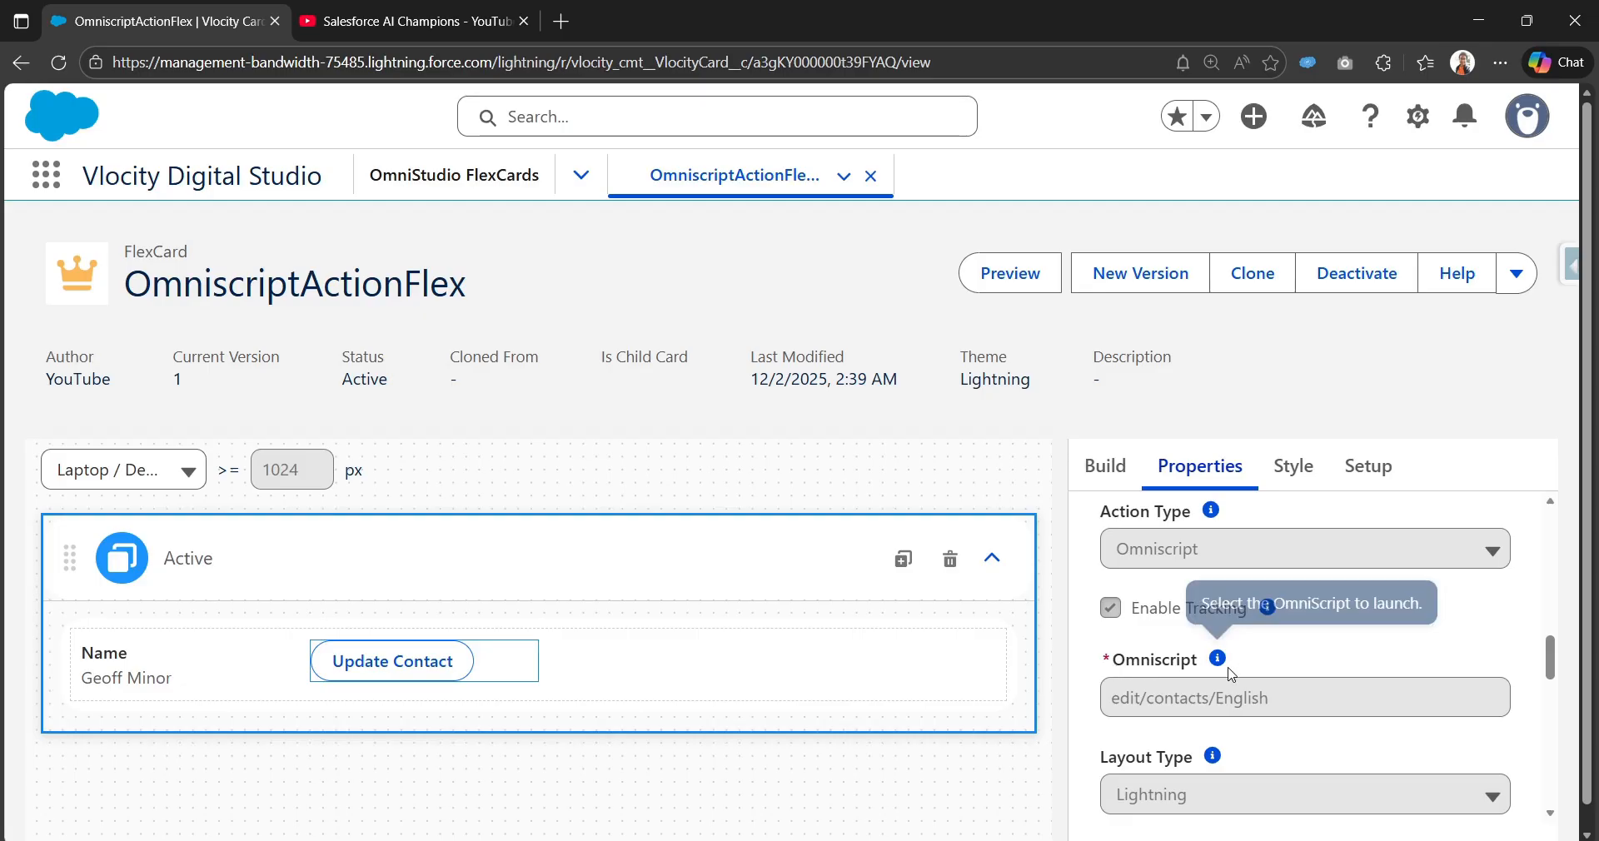
{"action": "scroll", "coordinate": [1253, 708], "scroll_direction": "down", "scroll_amount": 2}
{"action": "scroll", "coordinate": [1196, 720], "scroll_direction": "down", "scroll_amount": 4}
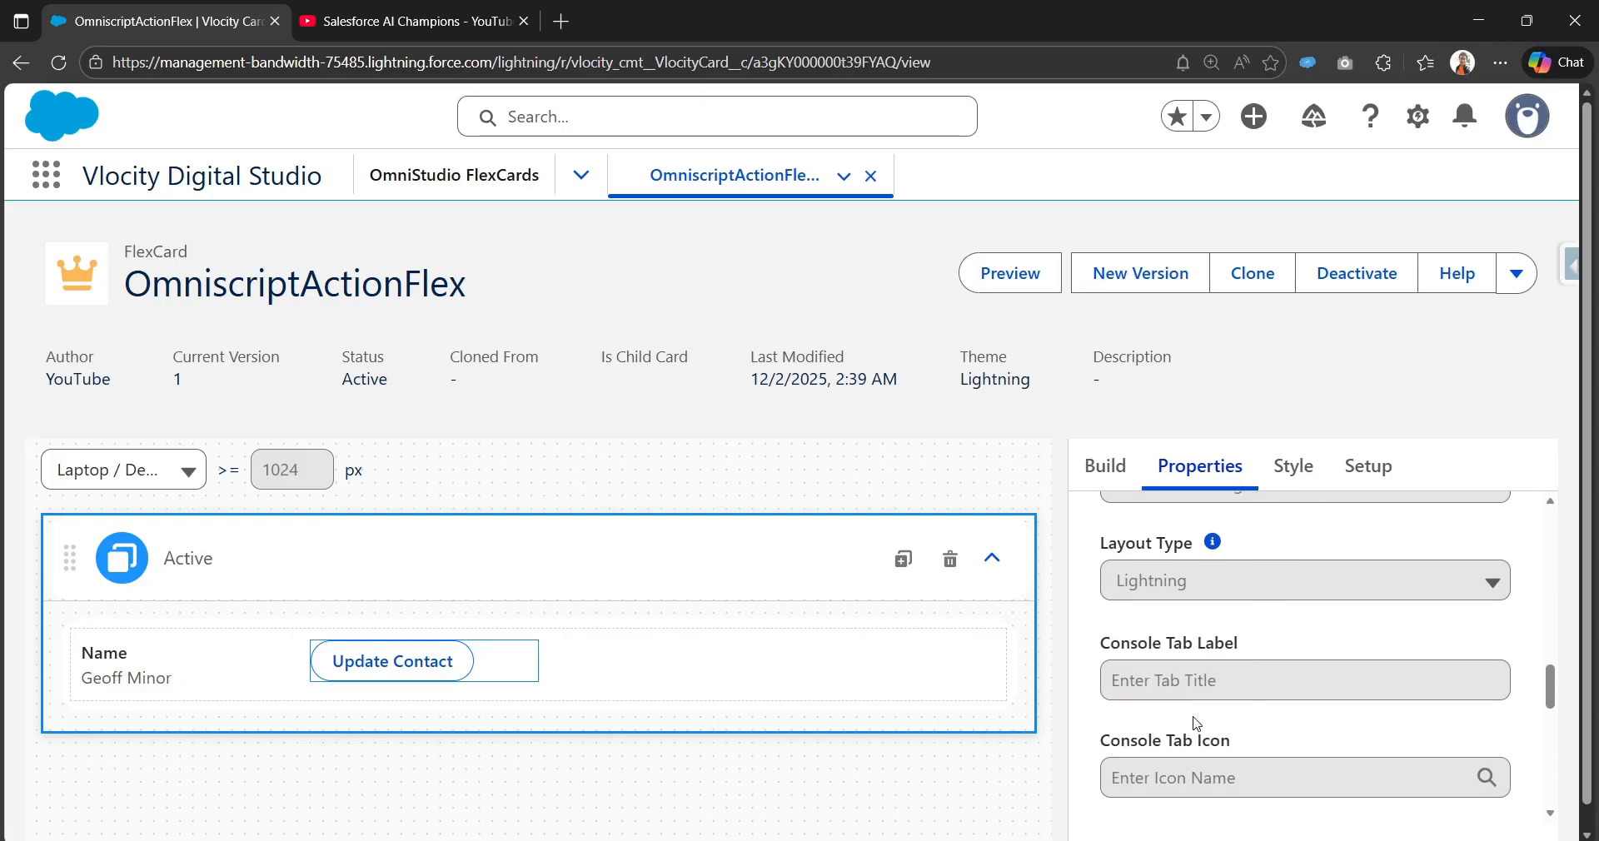
{"action": "left_click_drag", "start_coordinate": [1212, 610], "coordinate": [1099, 616]}
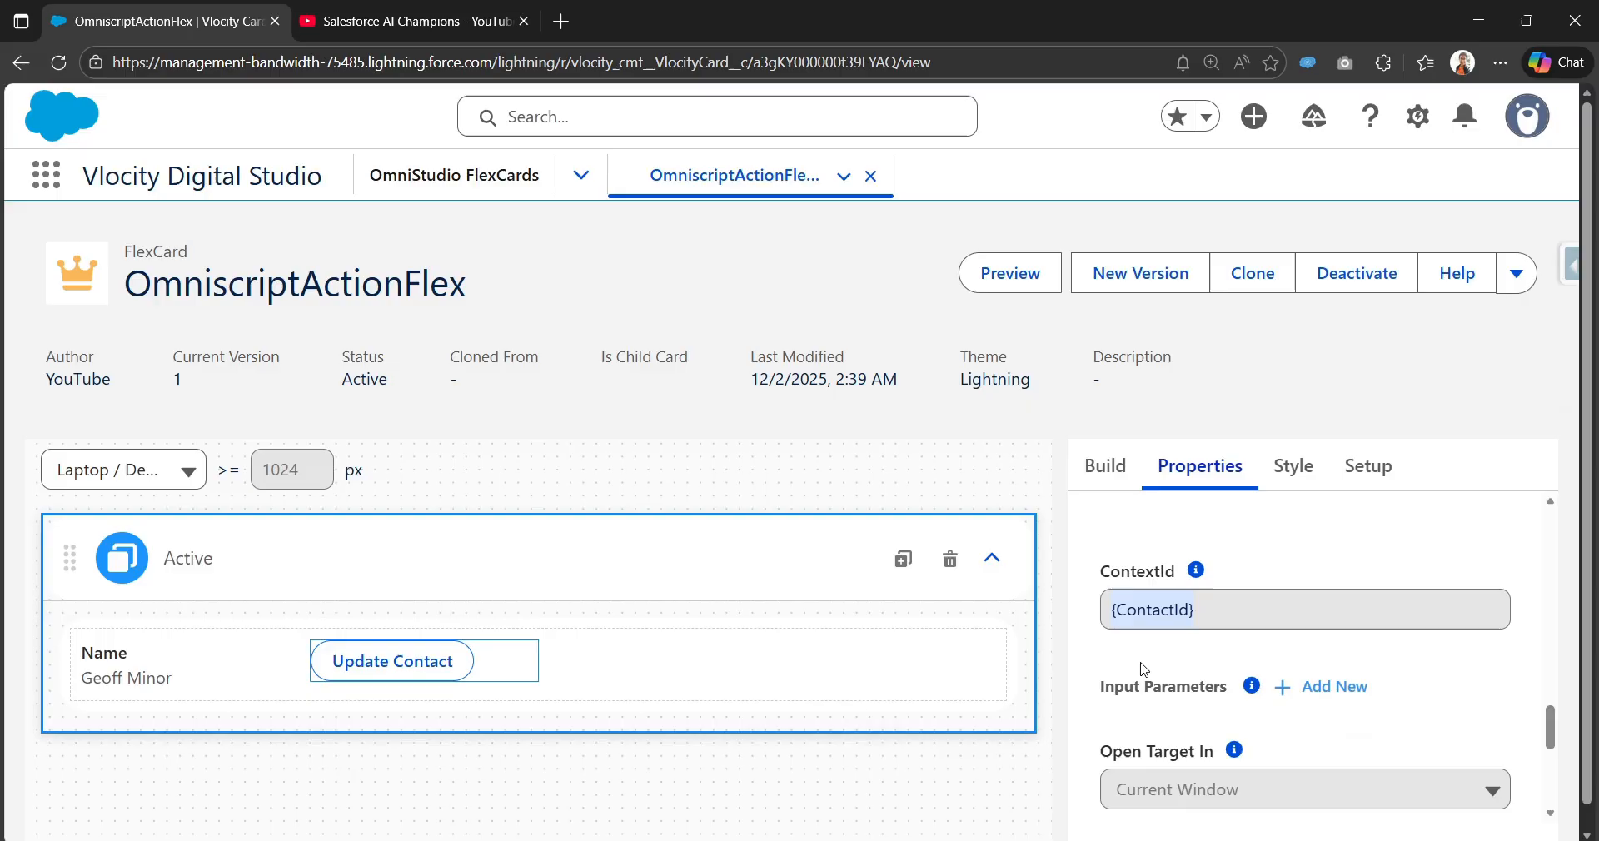
{"action": "scroll", "coordinate": [1108, 633], "scroll_direction": "down", "scroll_amount": 2}
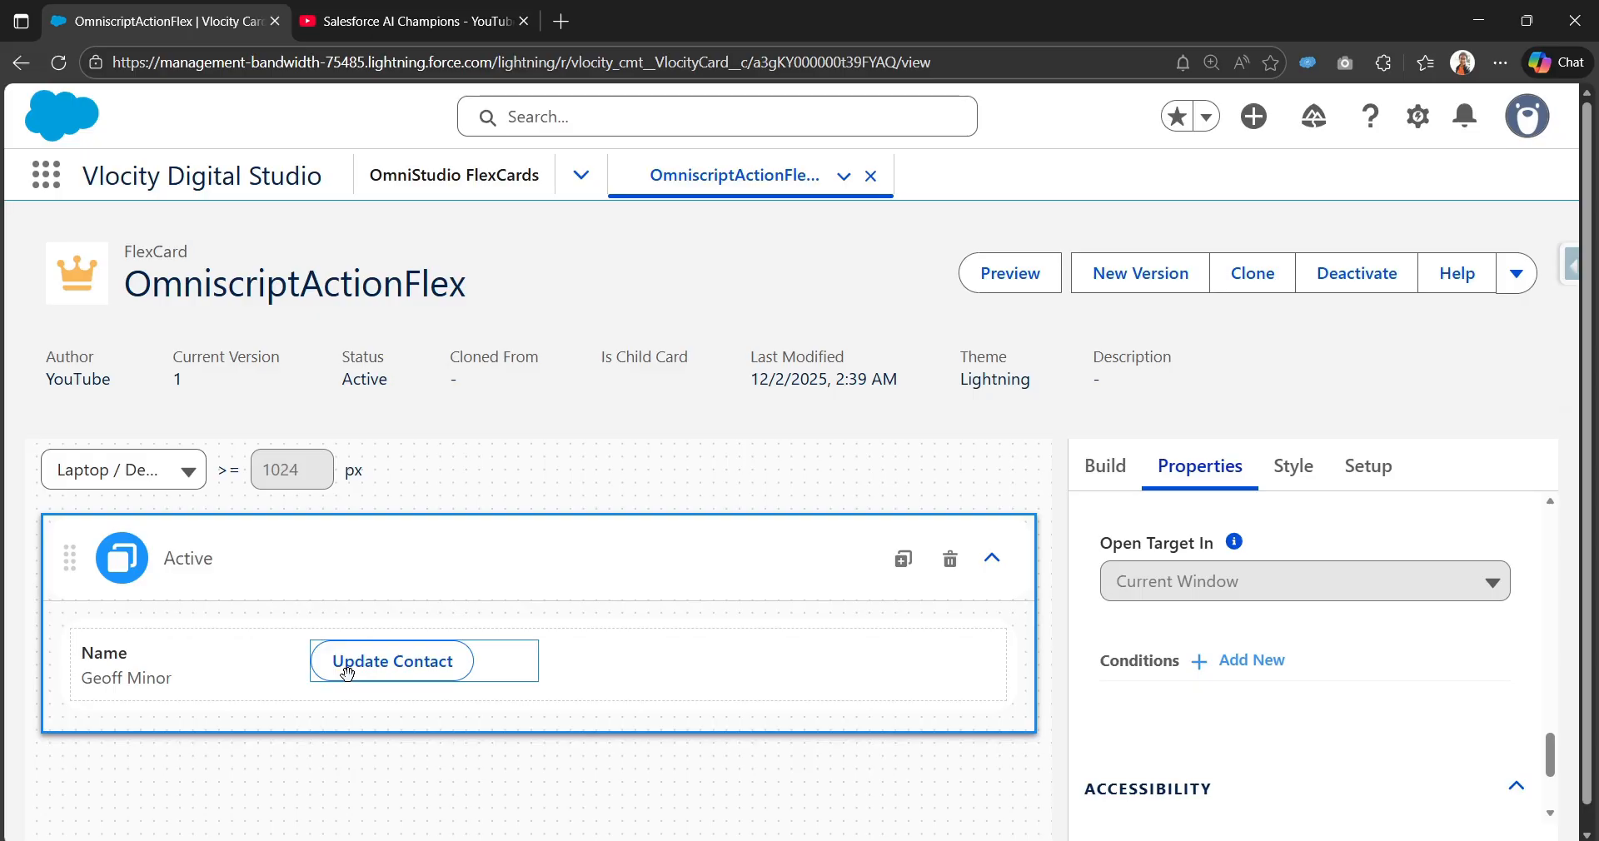
Step: Preview the card with live data, hiding the Data JSON panel, to see three contacts with Update Contact buttons
{"action": "left_click", "coordinate": [1023, 274]}
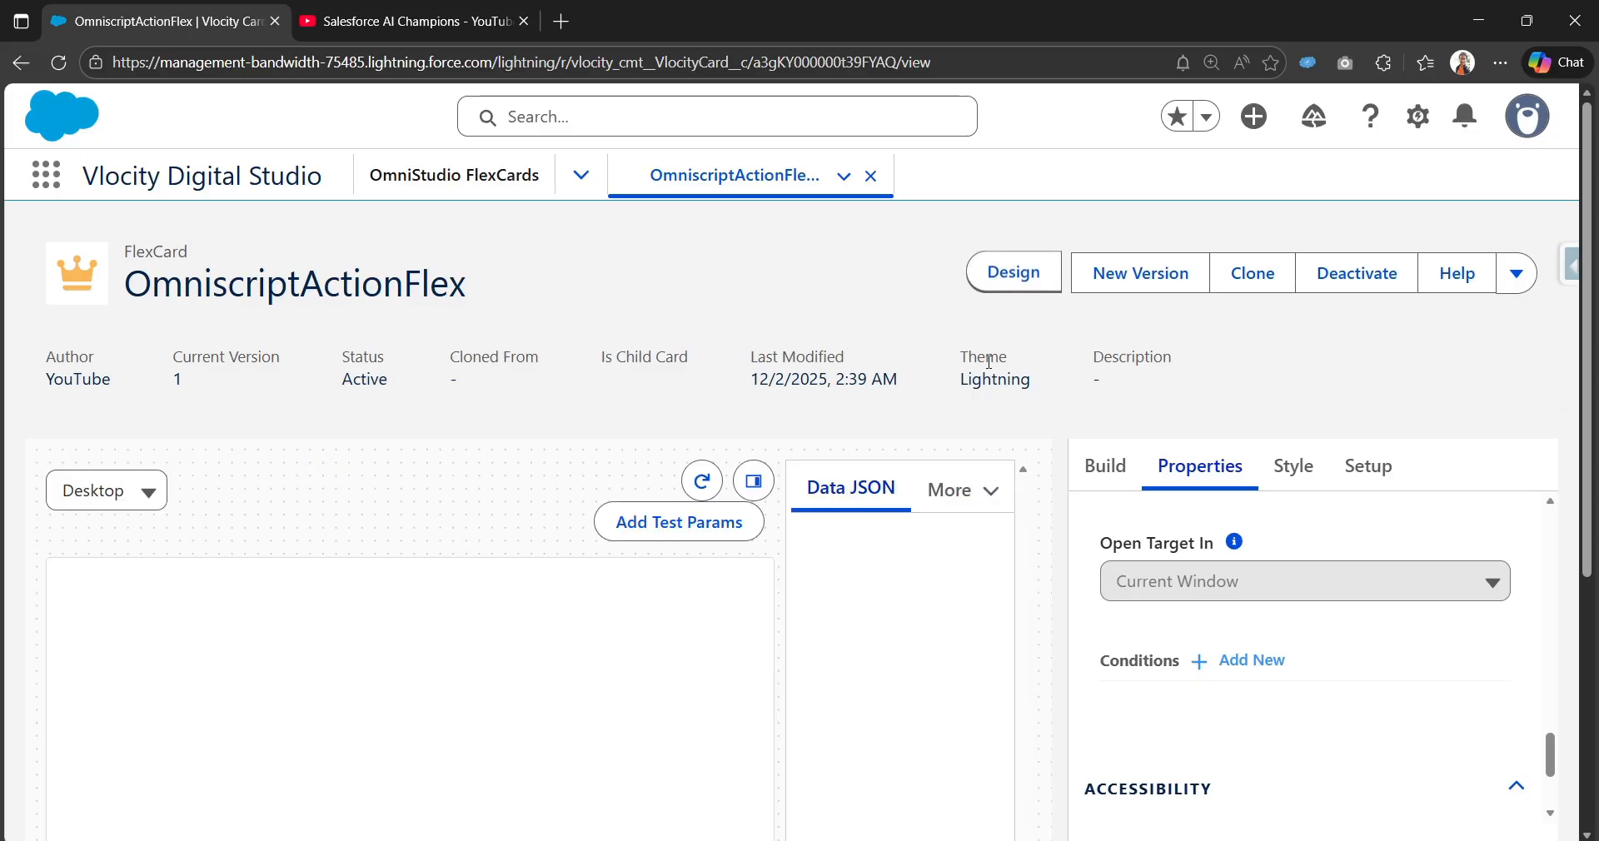
{"action": "left_click", "coordinate": [754, 482]}
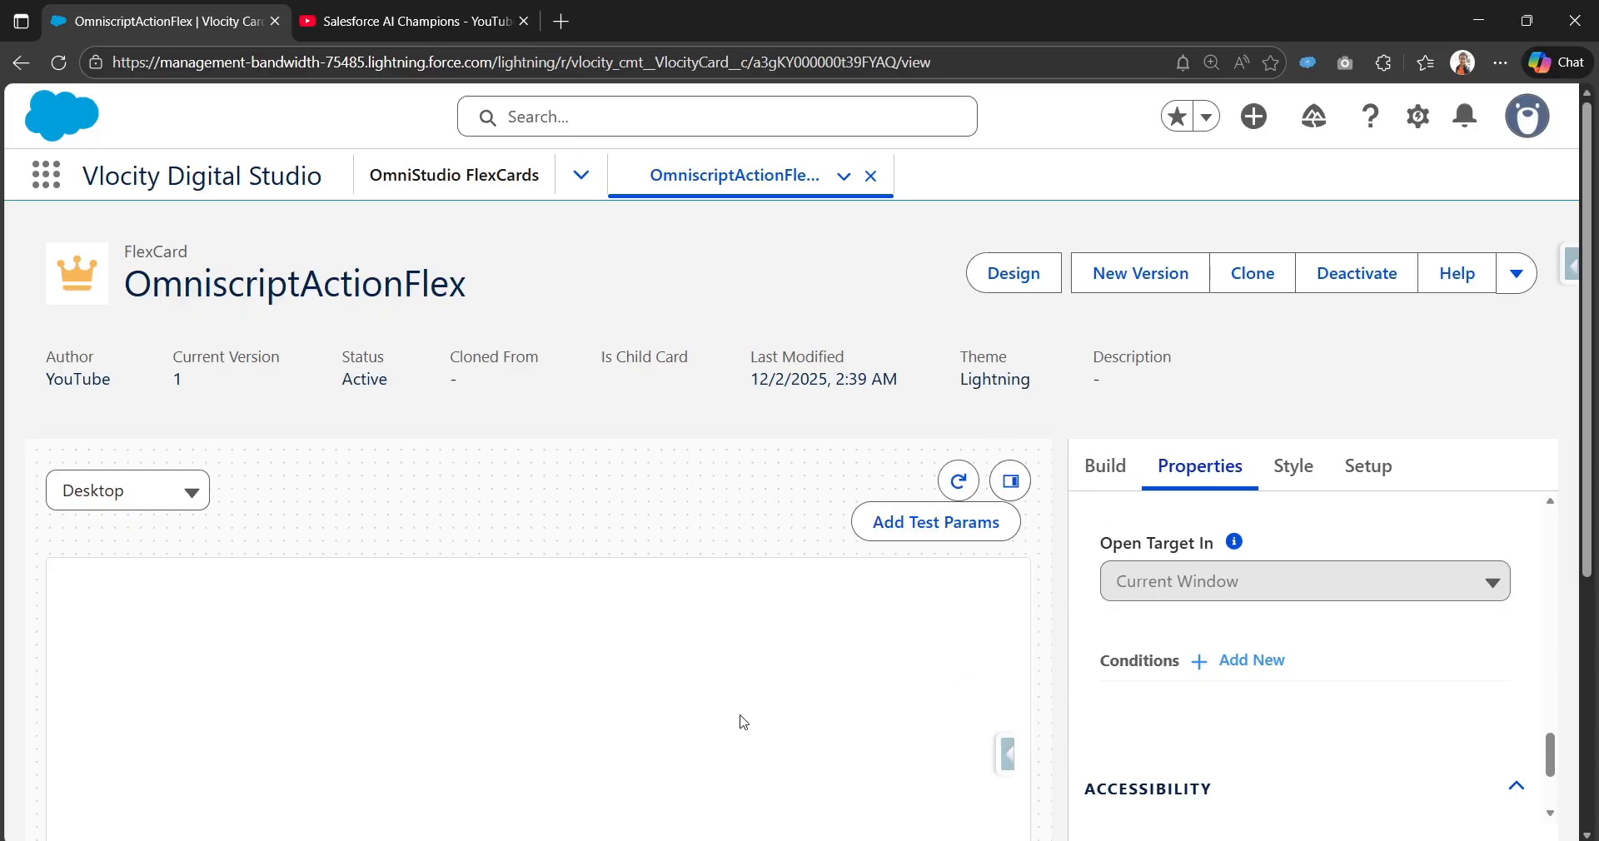
{"action": "scroll", "coordinate": [453, 731], "scroll_direction": "down", "scroll_amount": 5}
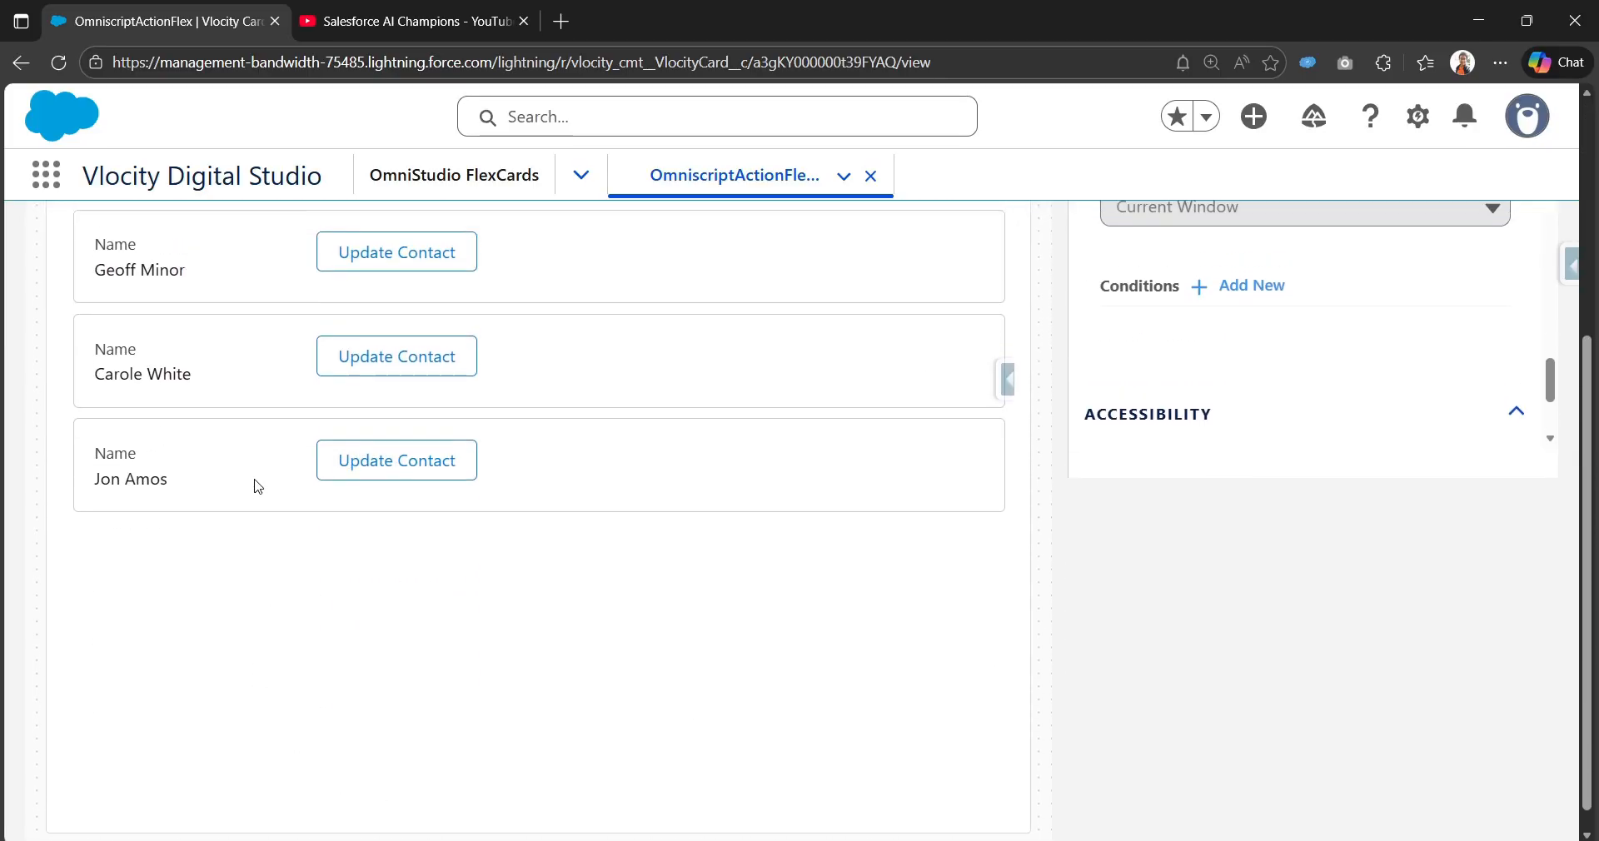
{"action": "scroll", "coordinate": [250, 433], "scroll_direction": "up", "scroll_amount": 1}
{"action": "scroll", "coordinate": [230, 466], "scroll_direction": "up", "scroll_amount": 1}
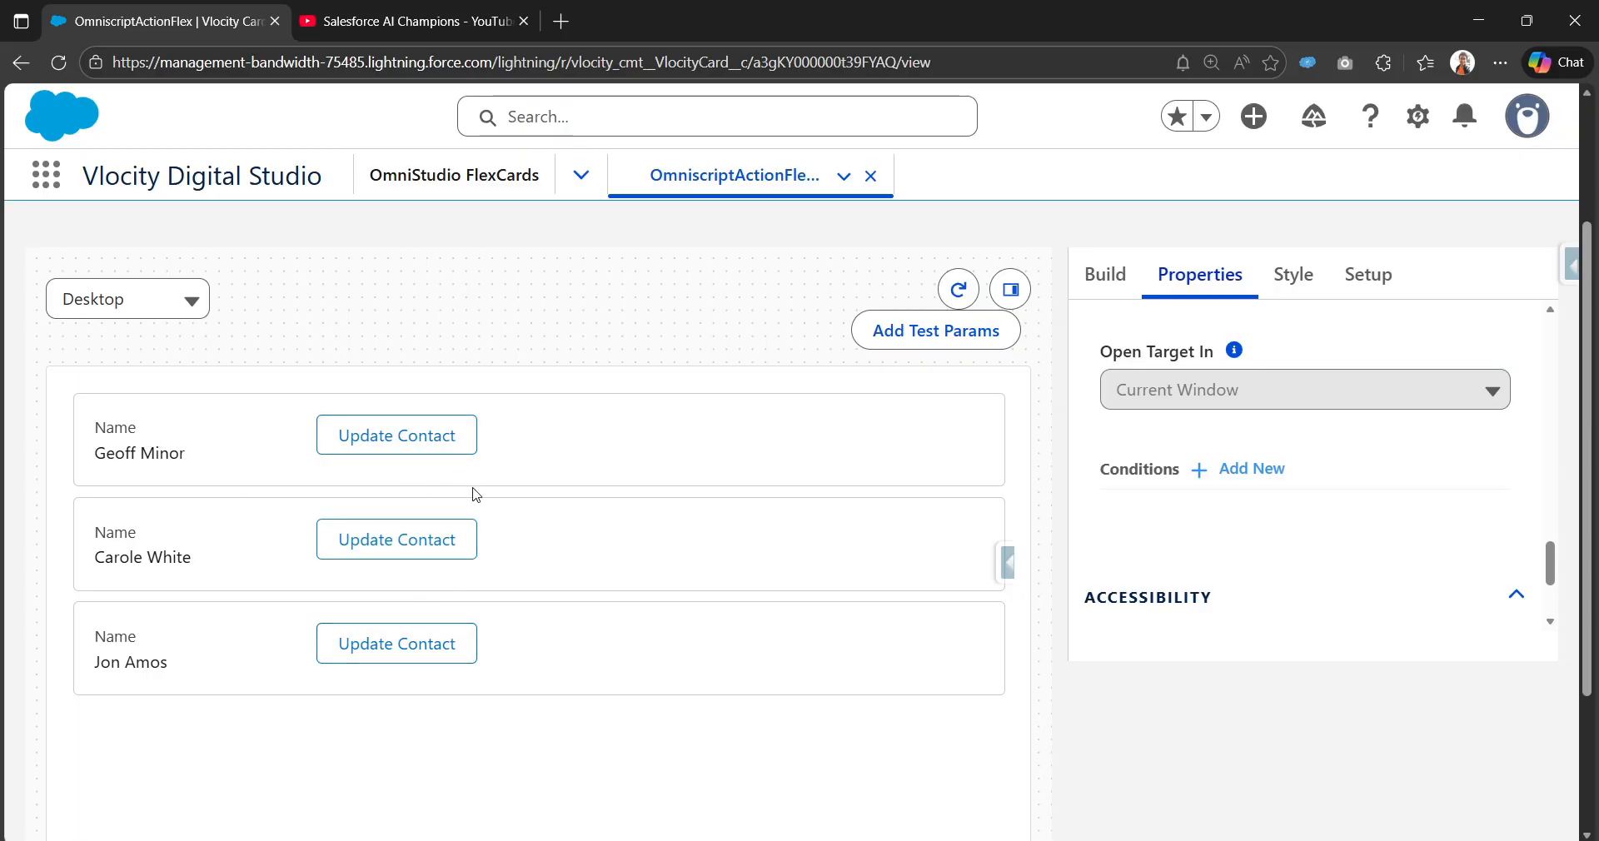
{"action": "scroll", "coordinate": [463, 492], "scroll_direction": "up", "scroll_amount": 1}
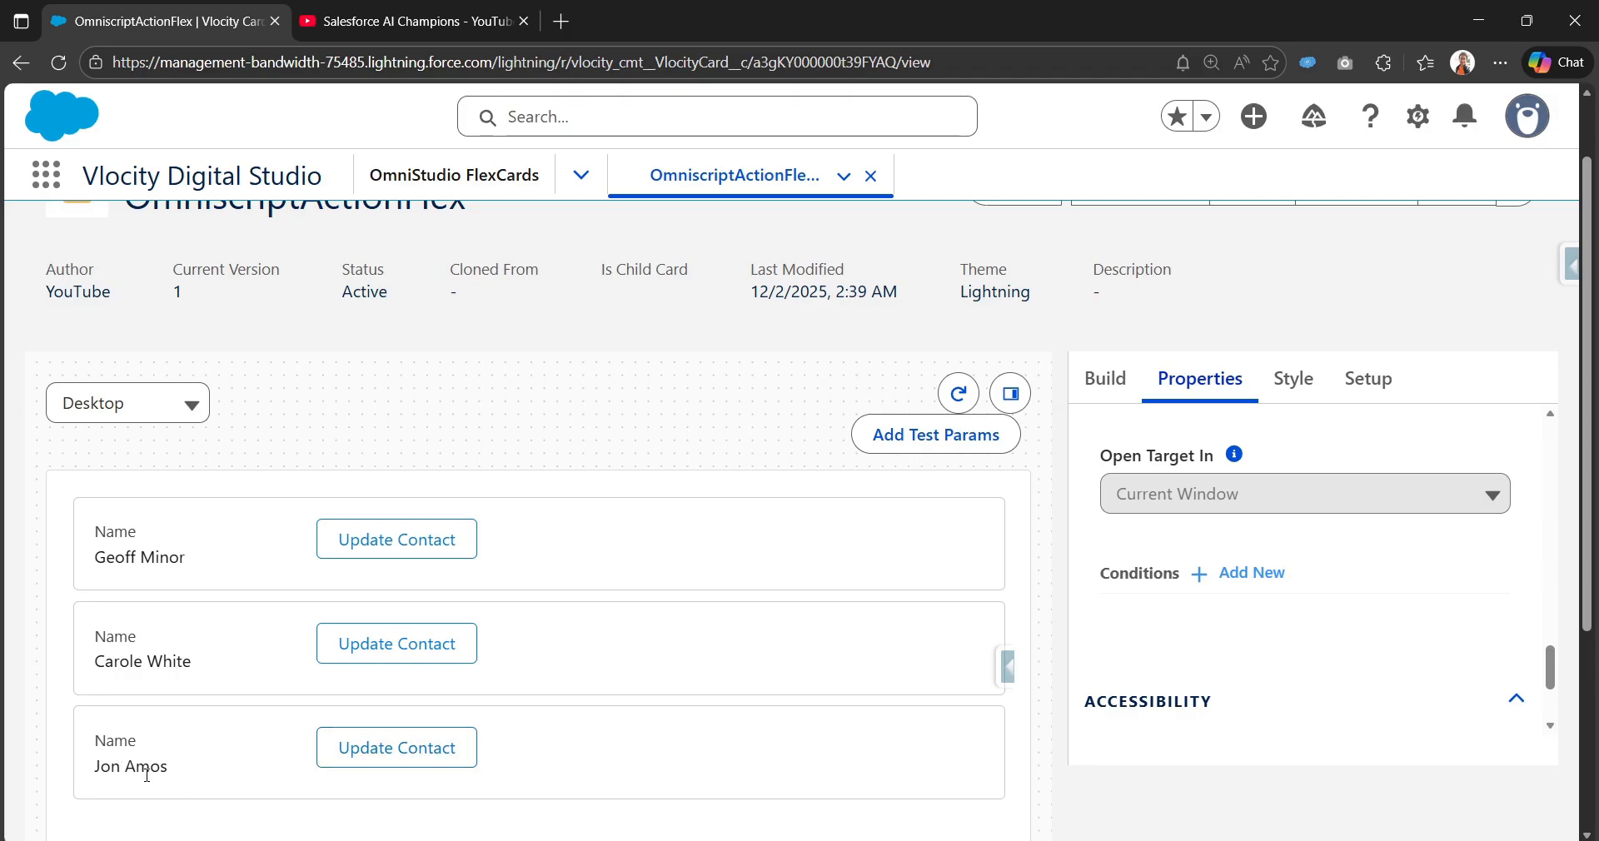
Step: Open the third contact's update form, check its prefilled Name and Title, make Description end 'Updated 2.', and submit
{"action": "left_click", "coordinate": [433, 763]}
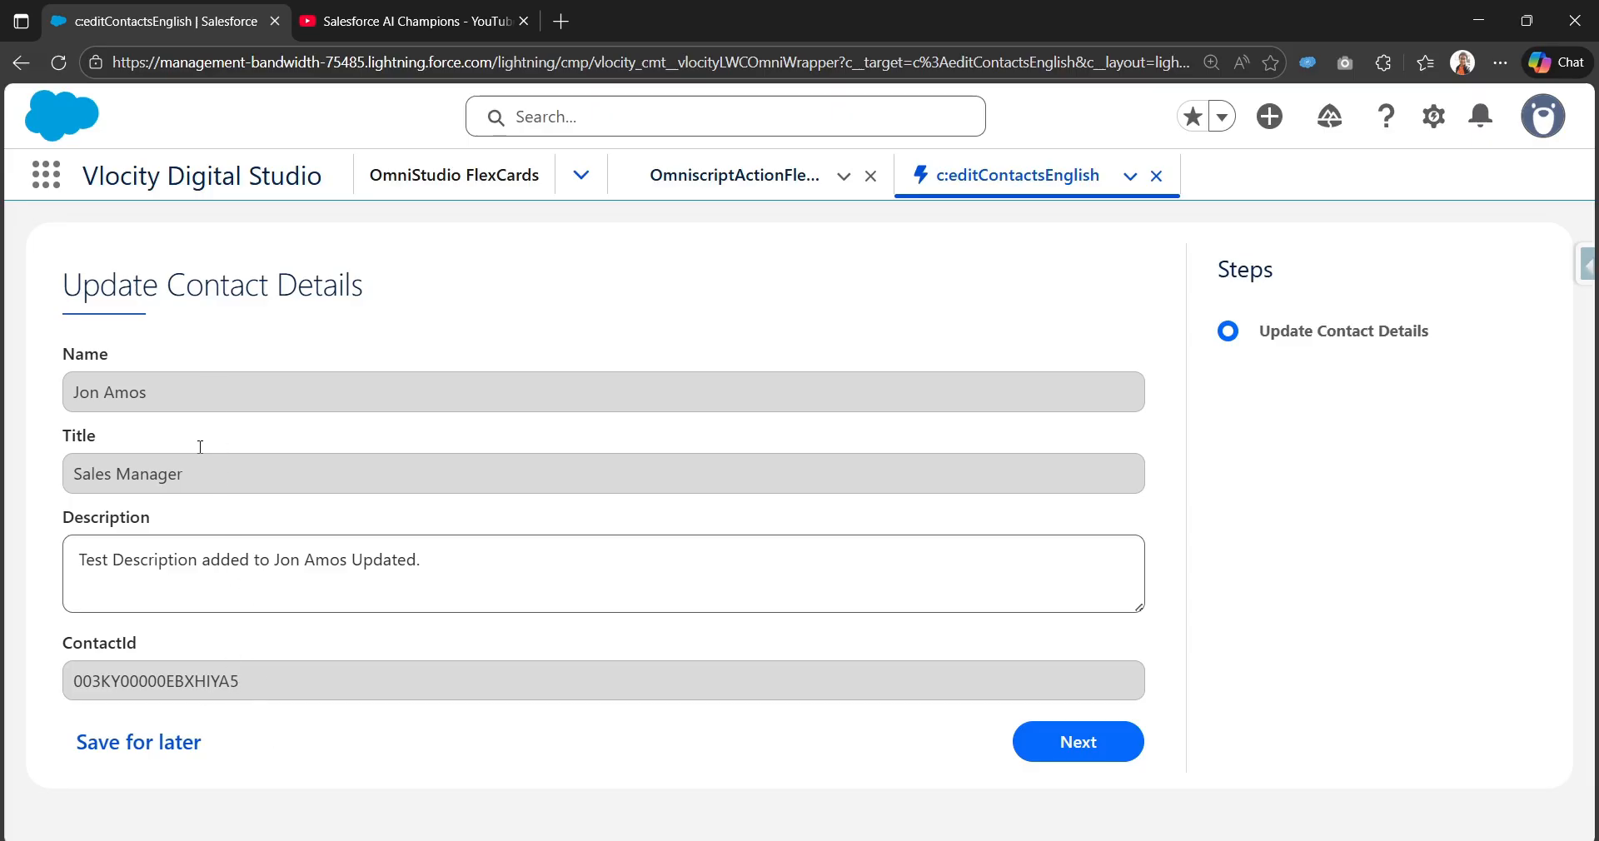
{"action": "left_click_drag", "start_coordinate": [150, 401], "coordinate": [50, 397]}
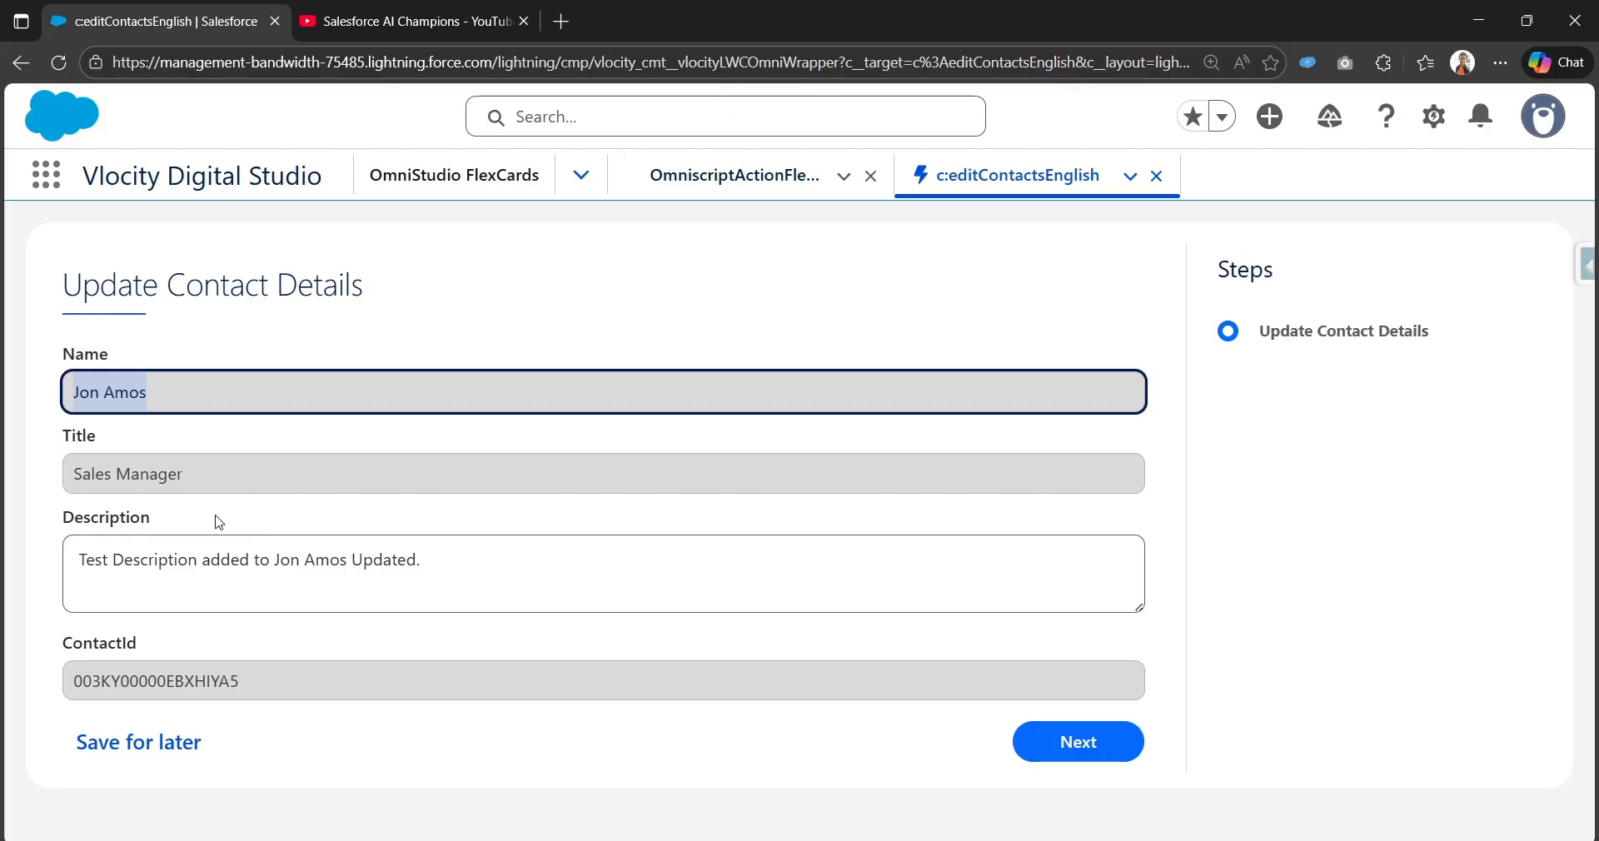
{"action": "left_click_drag", "start_coordinate": [219, 490], "coordinate": [51, 484]}
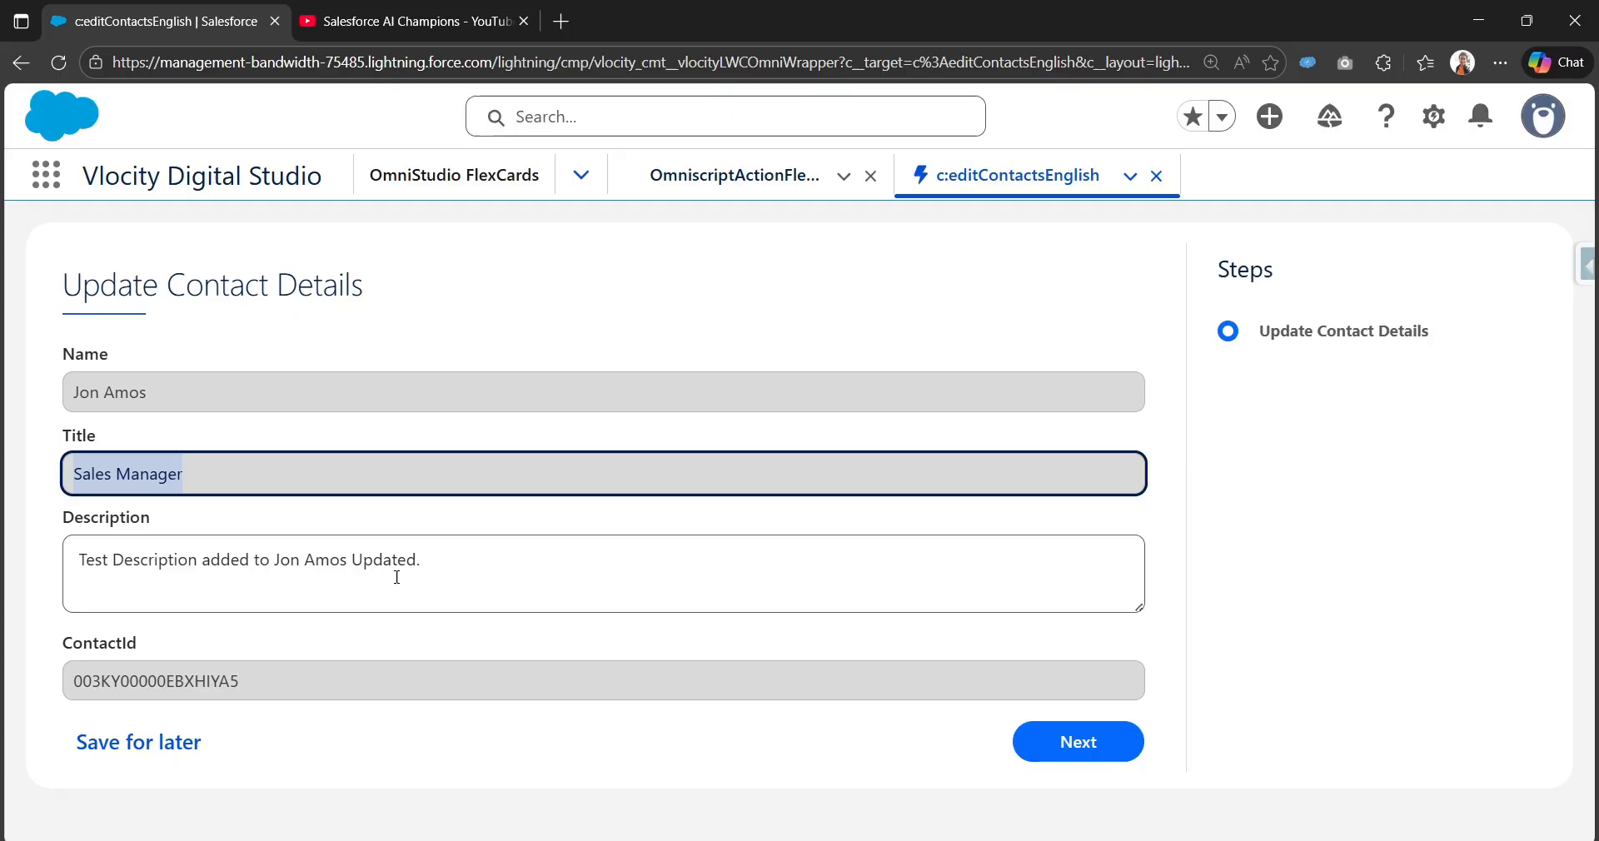
{"action": "left_click", "coordinate": [472, 563]}
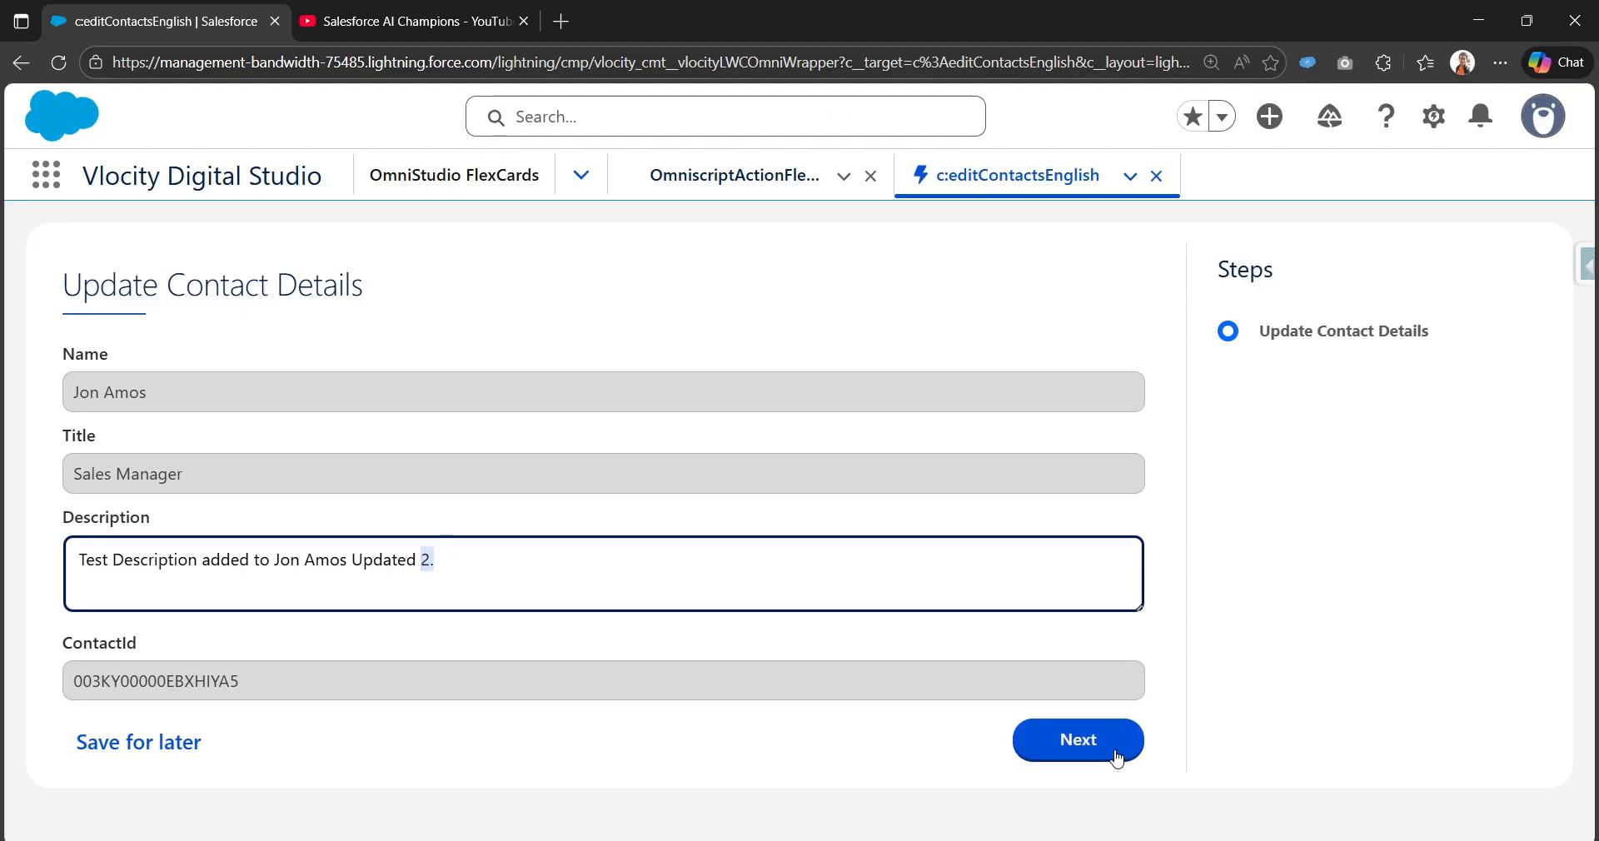
{"action": "left_click", "coordinate": [1026, 739]}
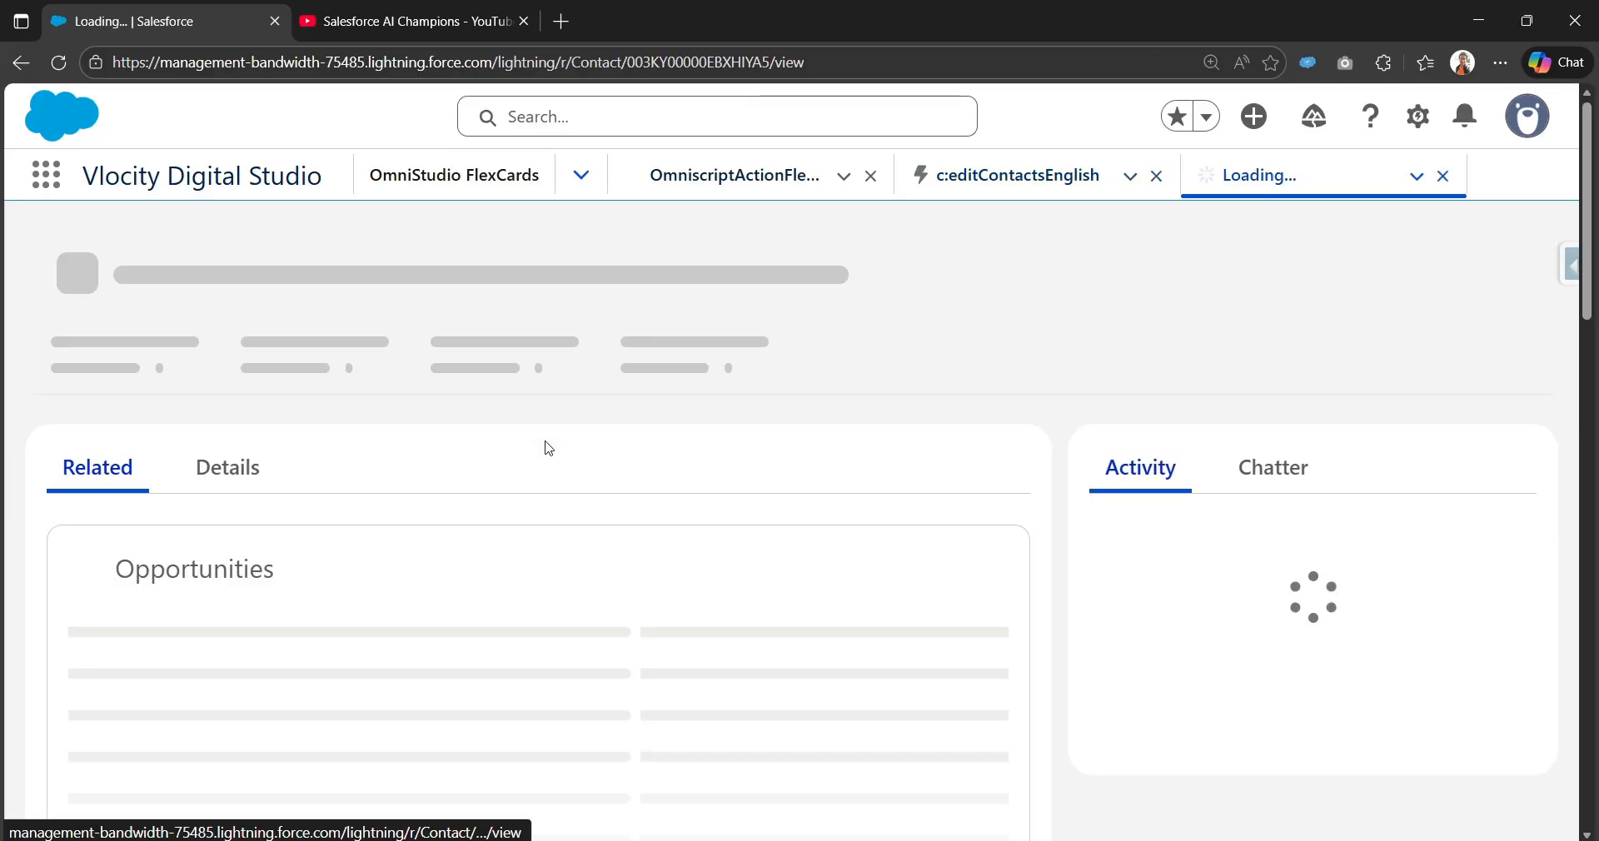
Step: Confirm in the record's Details that Description ends 'Updated 2.', then return to the OmniscriptActionFlex tab
{"action": "left_click", "coordinate": [223, 477]}
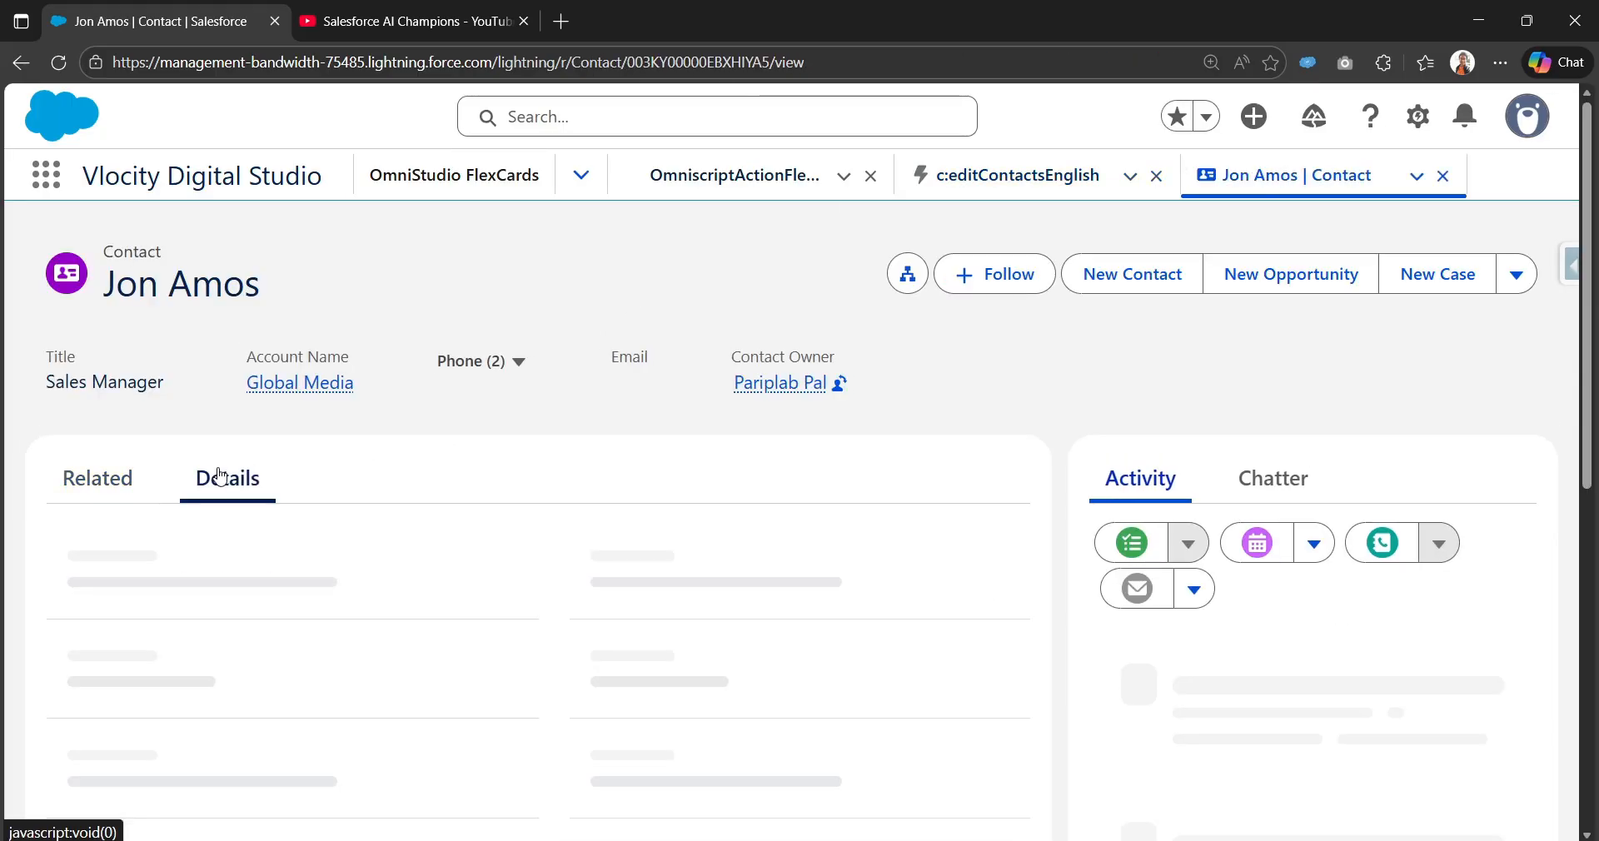
{"action": "scroll", "coordinate": [223, 477], "scroll_direction": "down", "scroll_amount": 9}
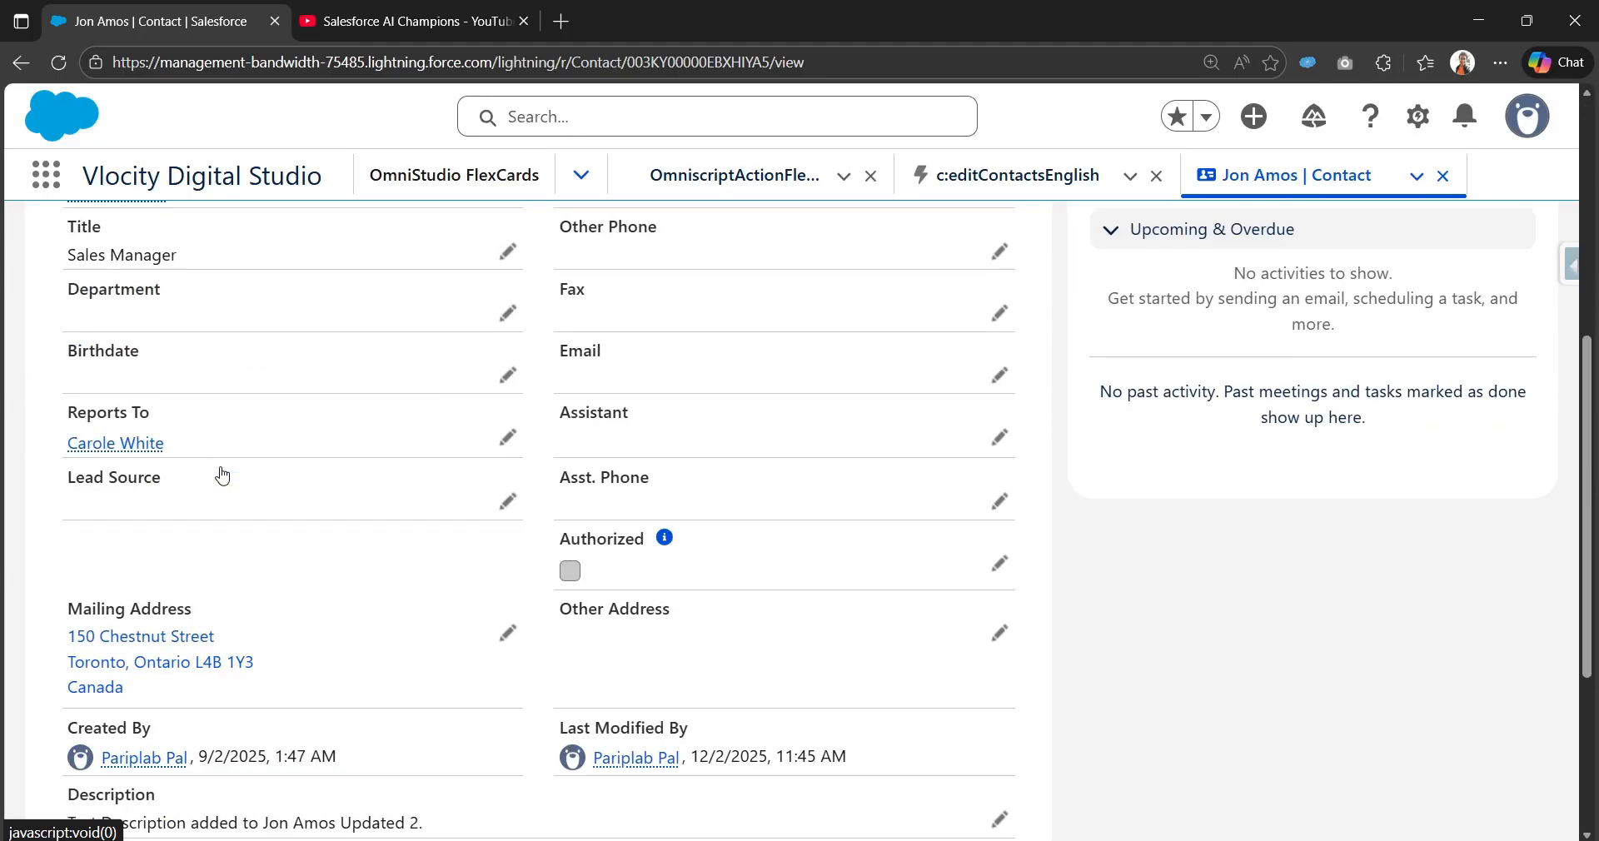
{"action": "left_click_drag", "start_coordinate": [439, 512], "coordinate": [402, 681]}
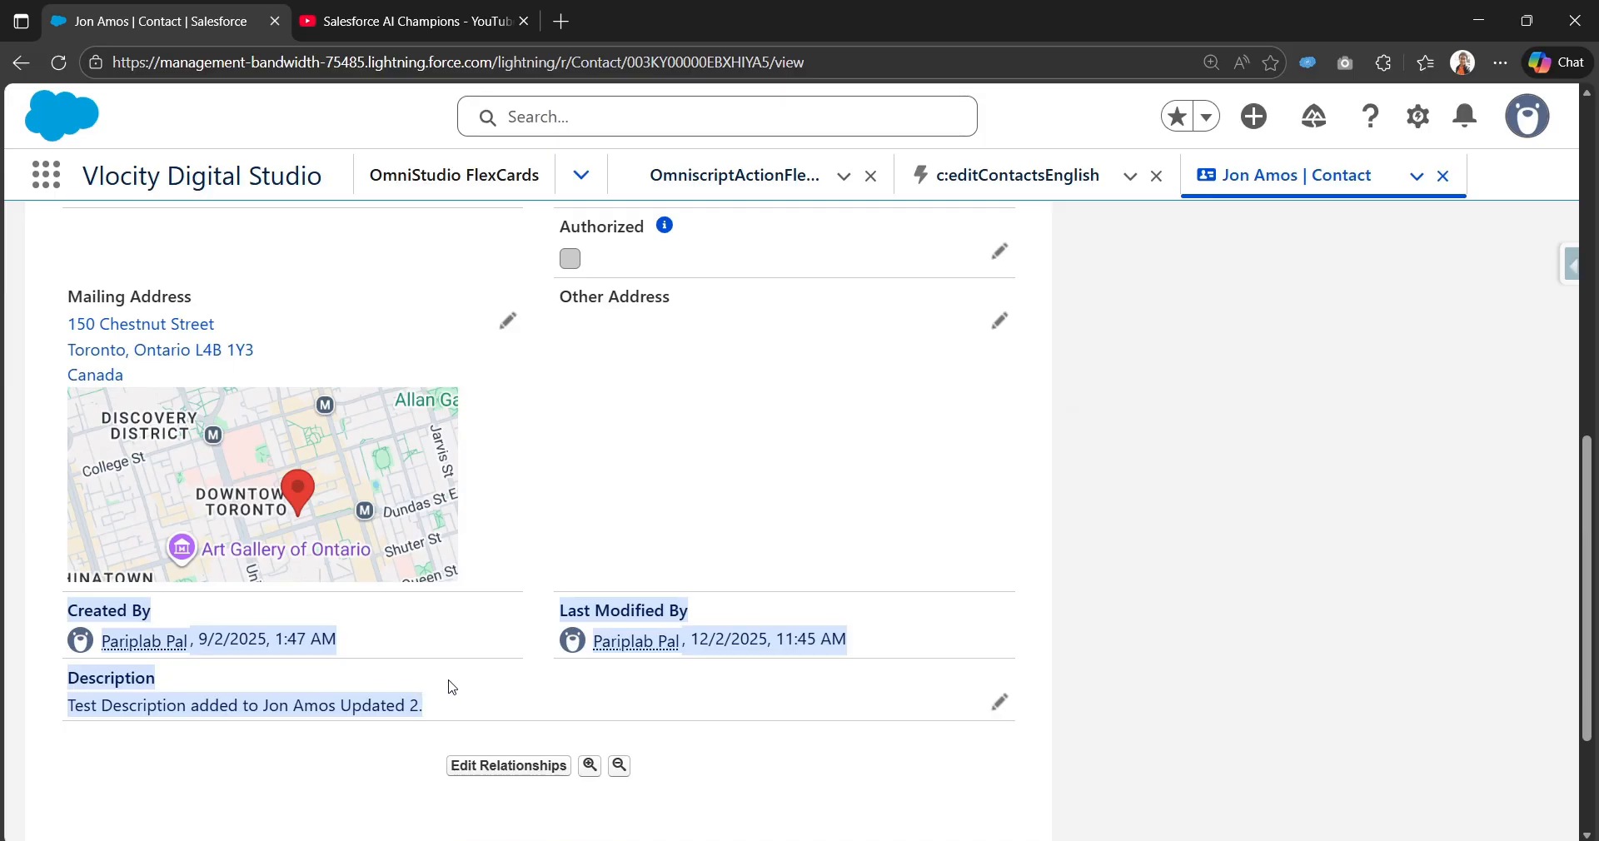
{"action": "left_click", "coordinate": [733, 185]}
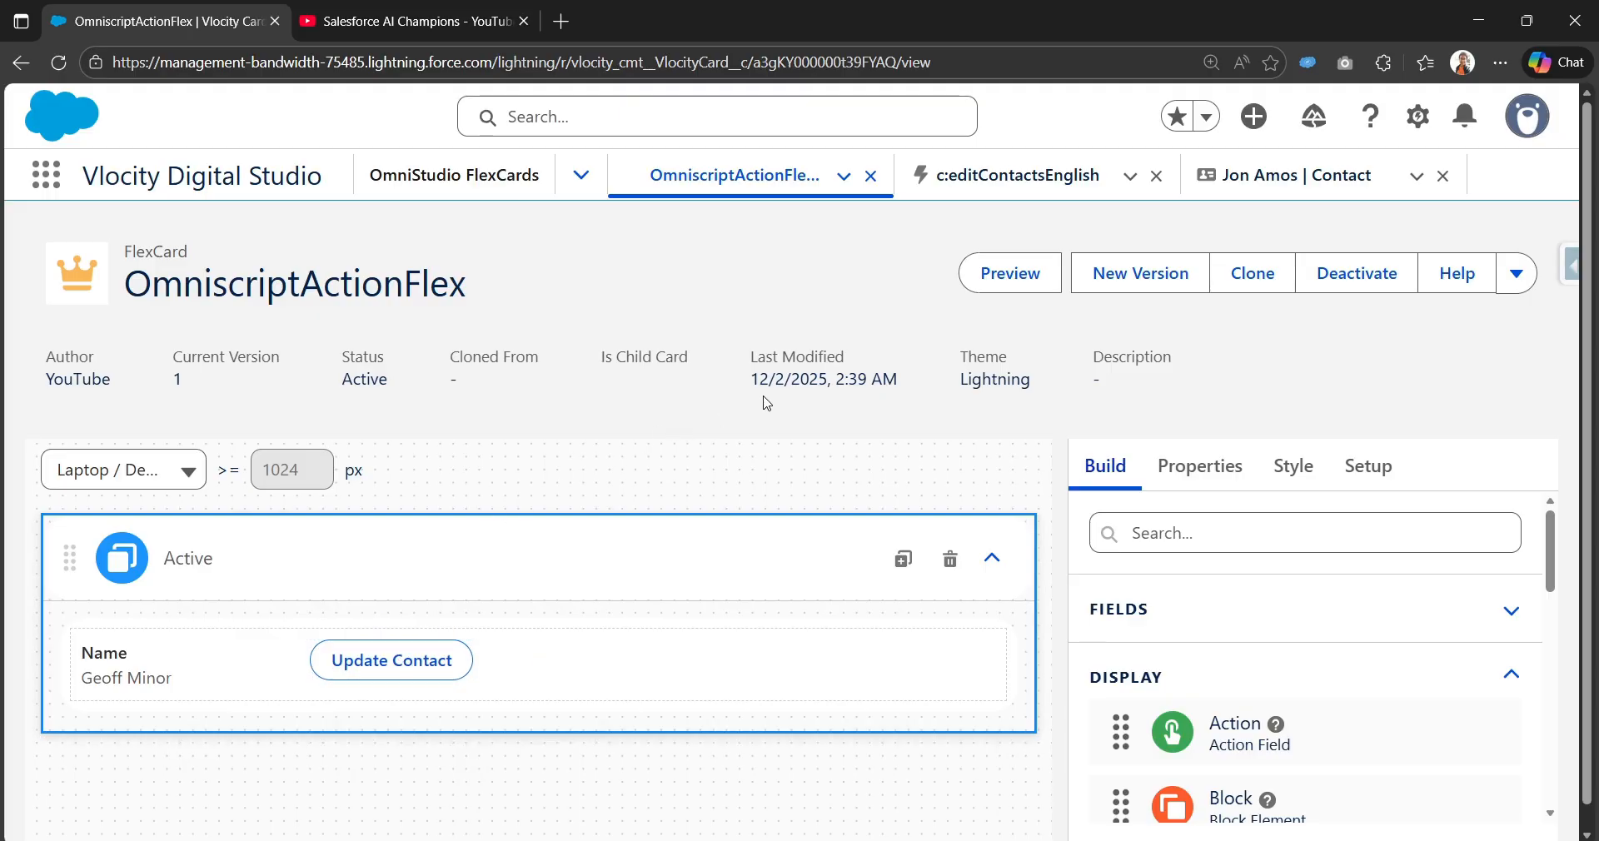
Step: Close the card, form and contact record tabs and switch the navigation menu to OmniScripts
{"action": "left_click", "coordinate": [871, 178]}
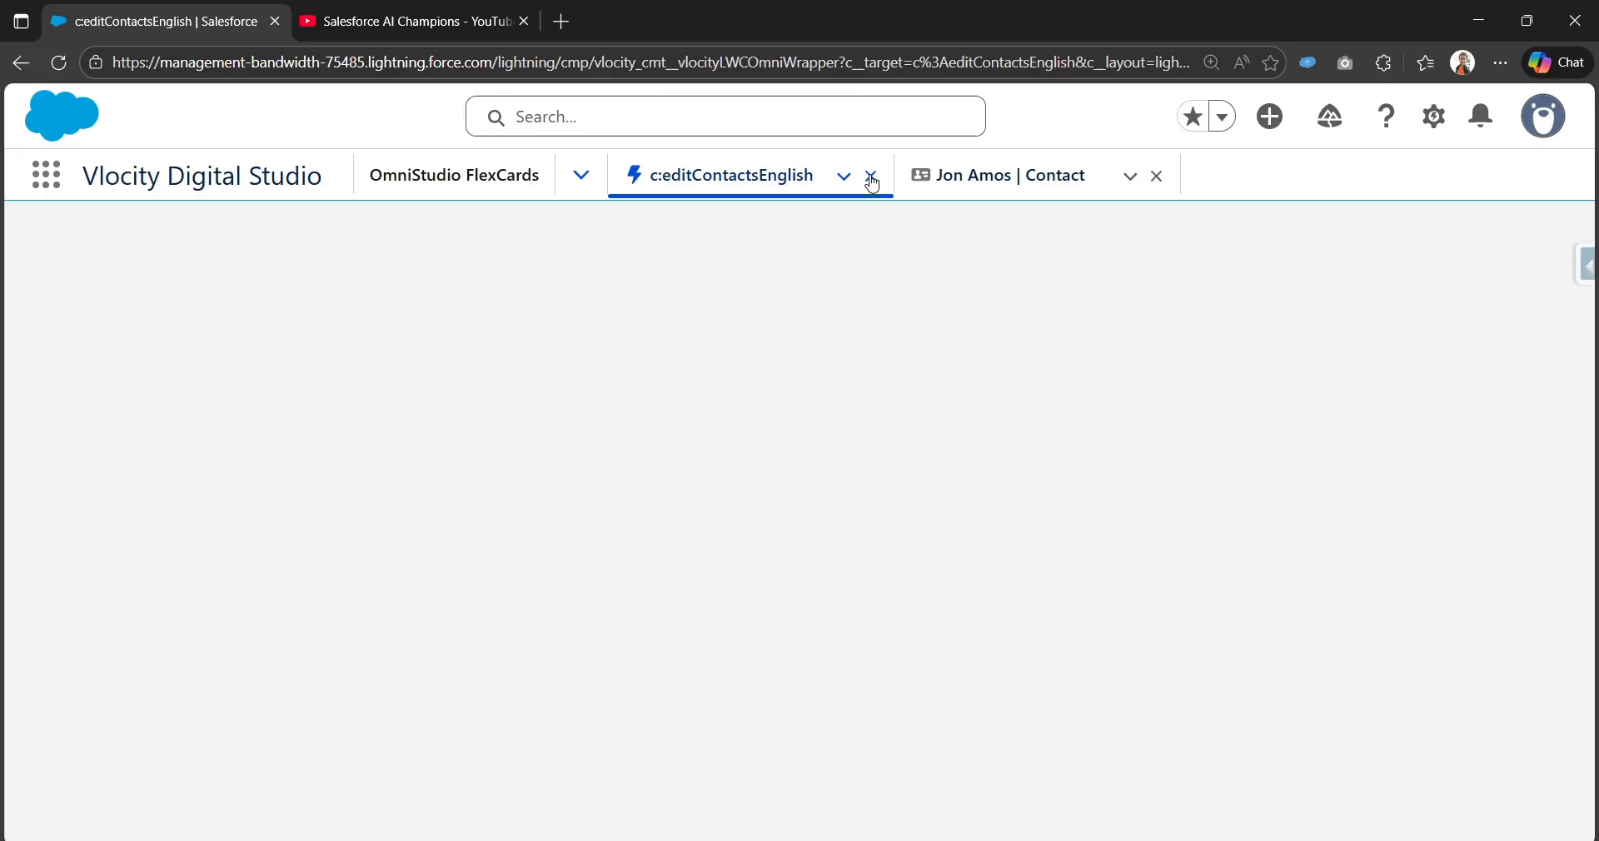
{"action": "left_click", "coordinate": [871, 178]}
{"action": "left_click", "coordinate": [872, 179]}
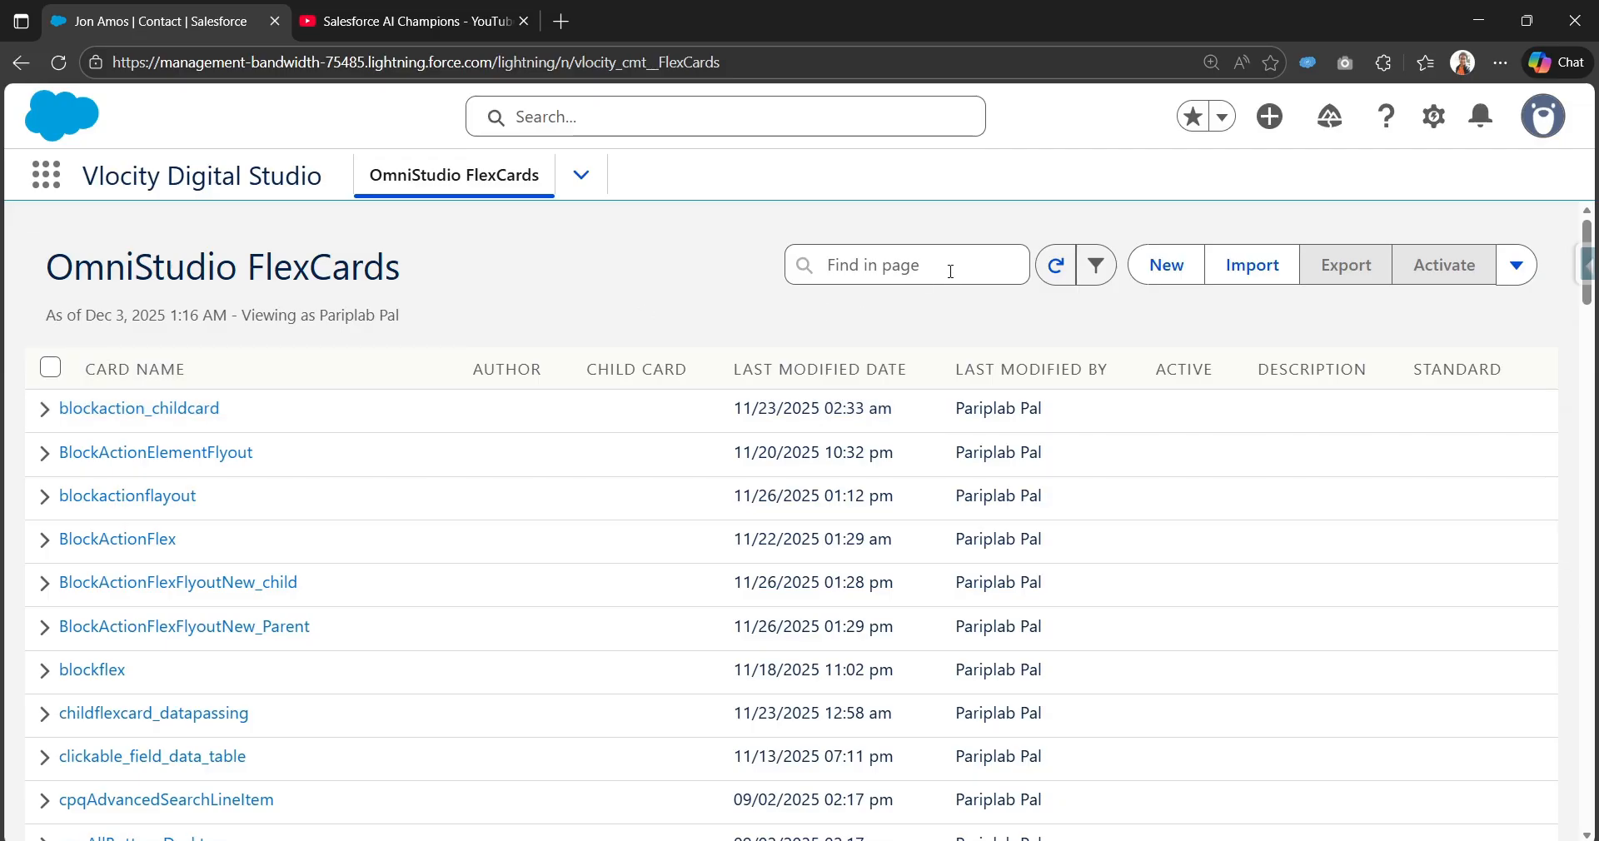
{"action": "left_click", "coordinate": [582, 178]}
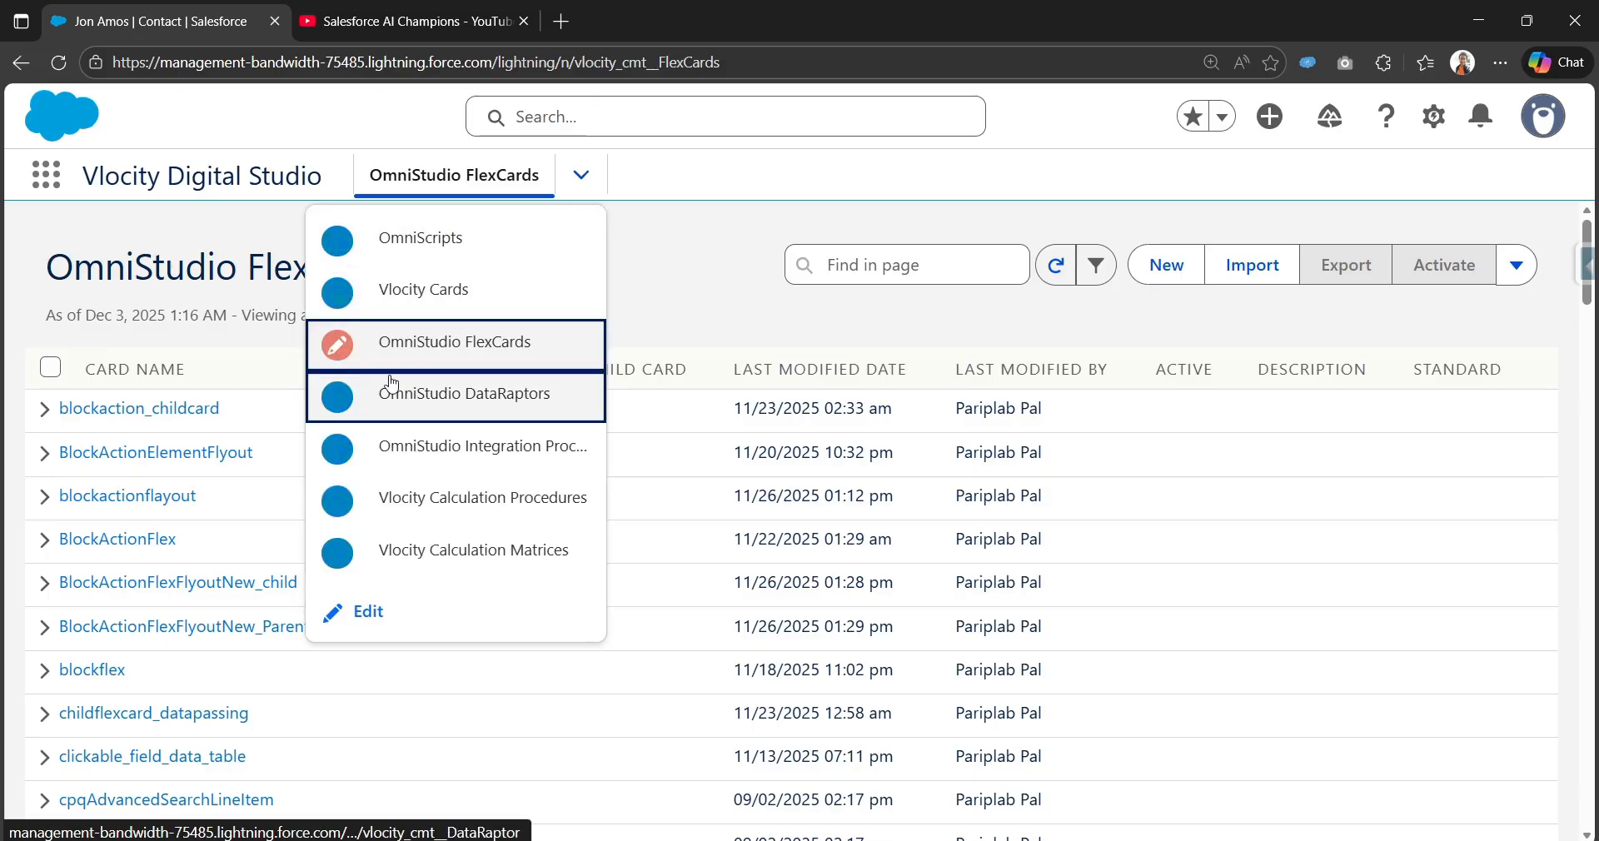
{"action": "left_click", "coordinate": [482, 258]}
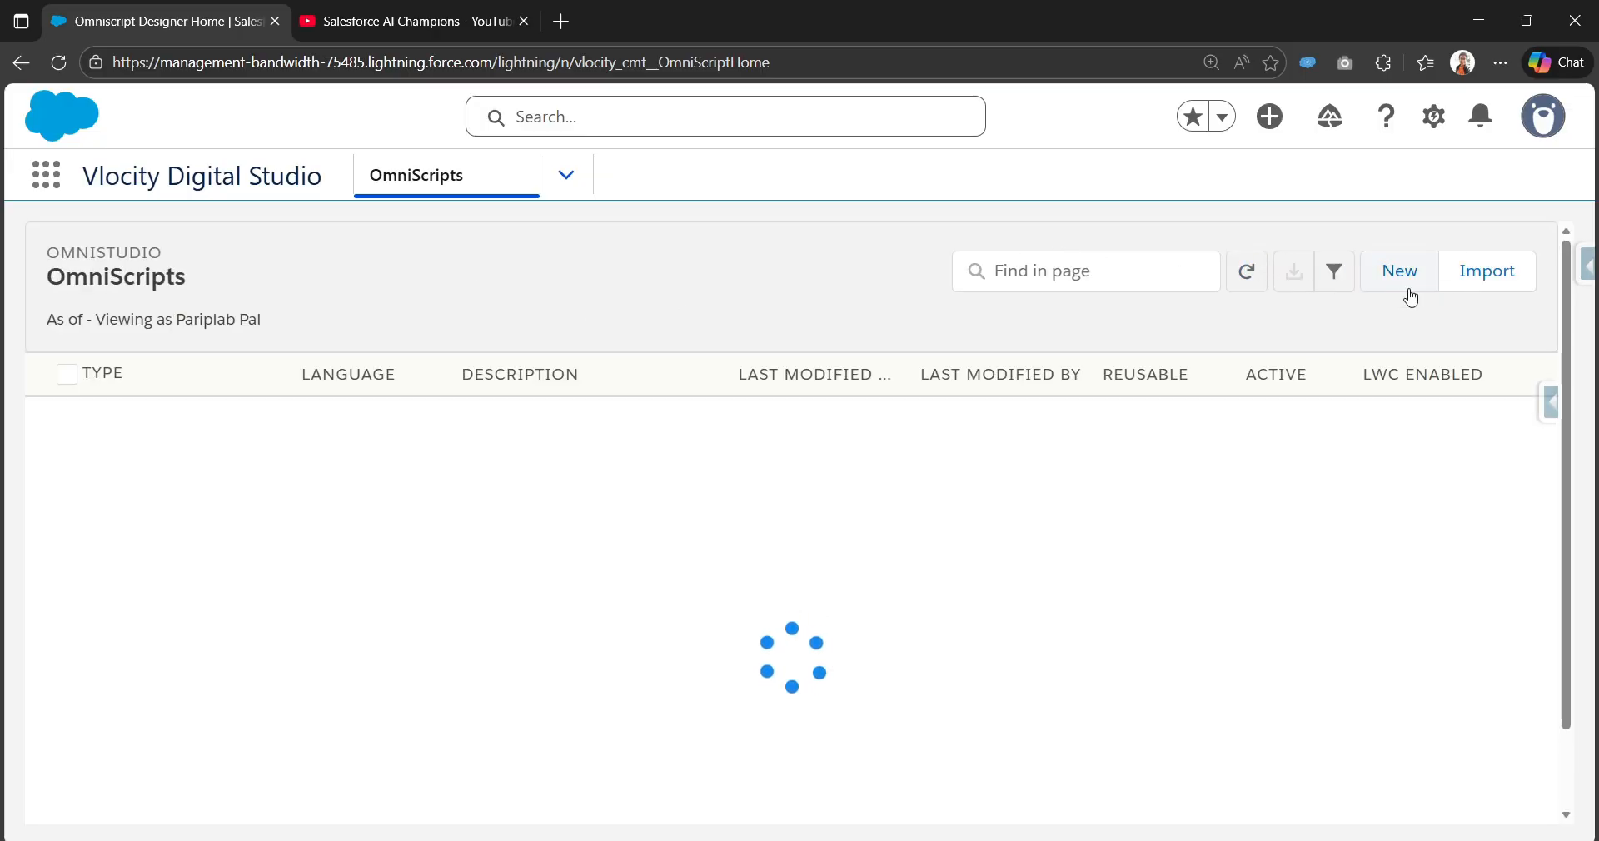
Step: Start a new OmniScript named 'edit contacts Omniscript Demo'
{"action": "left_click", "coordinate": [1411, 297]}
{"action": "left_click", "coordinate": [588, 410]}
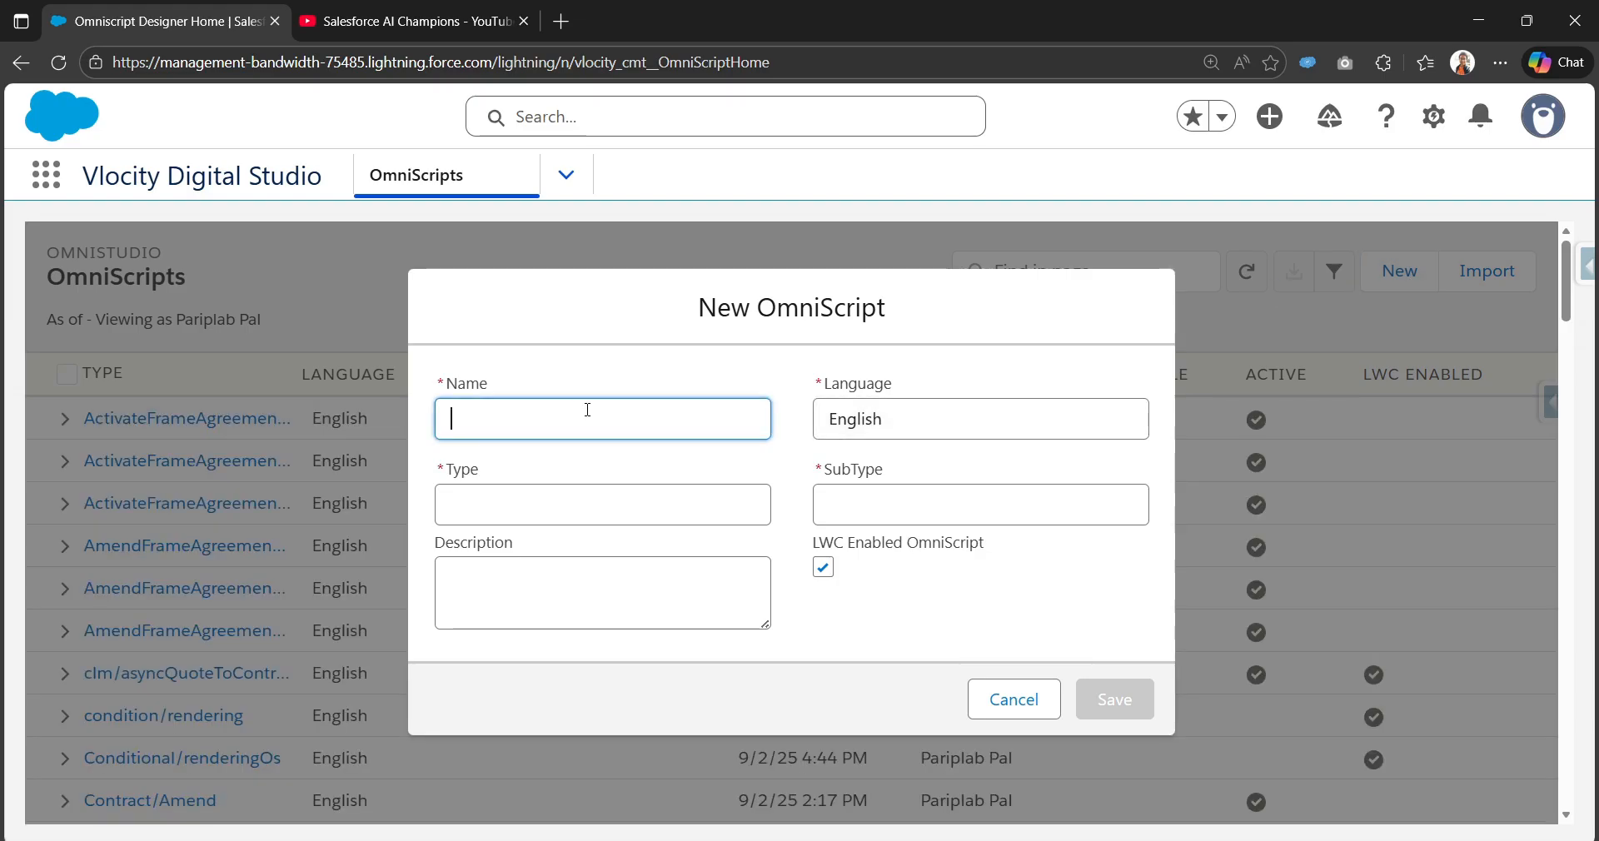
{"action": "type", "text": "edit "}
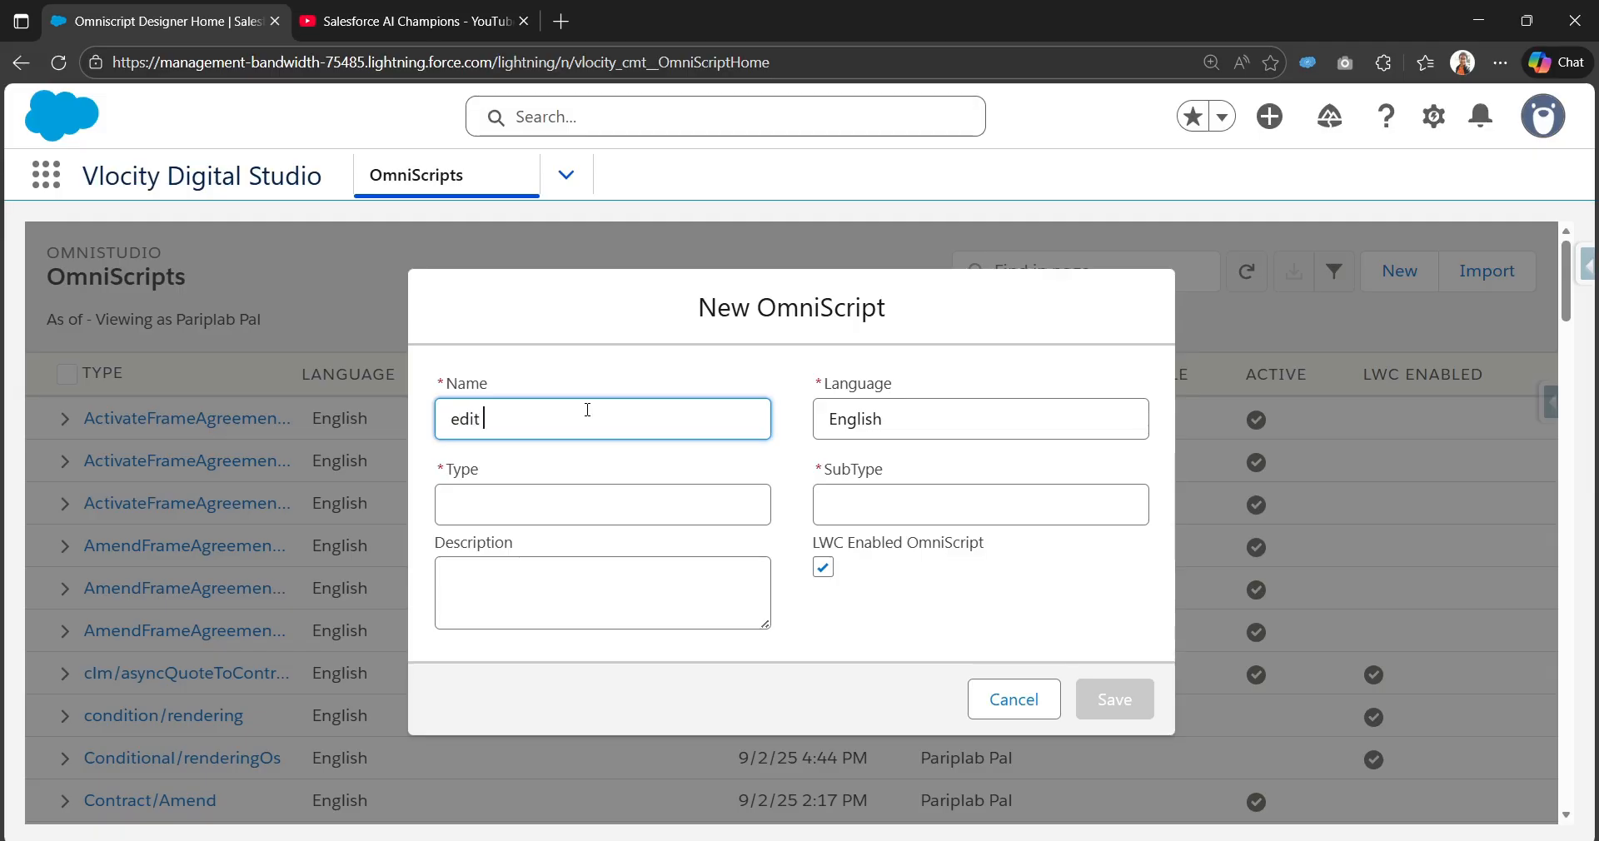
{"action": "type", "text": "contacts Omnisc"}
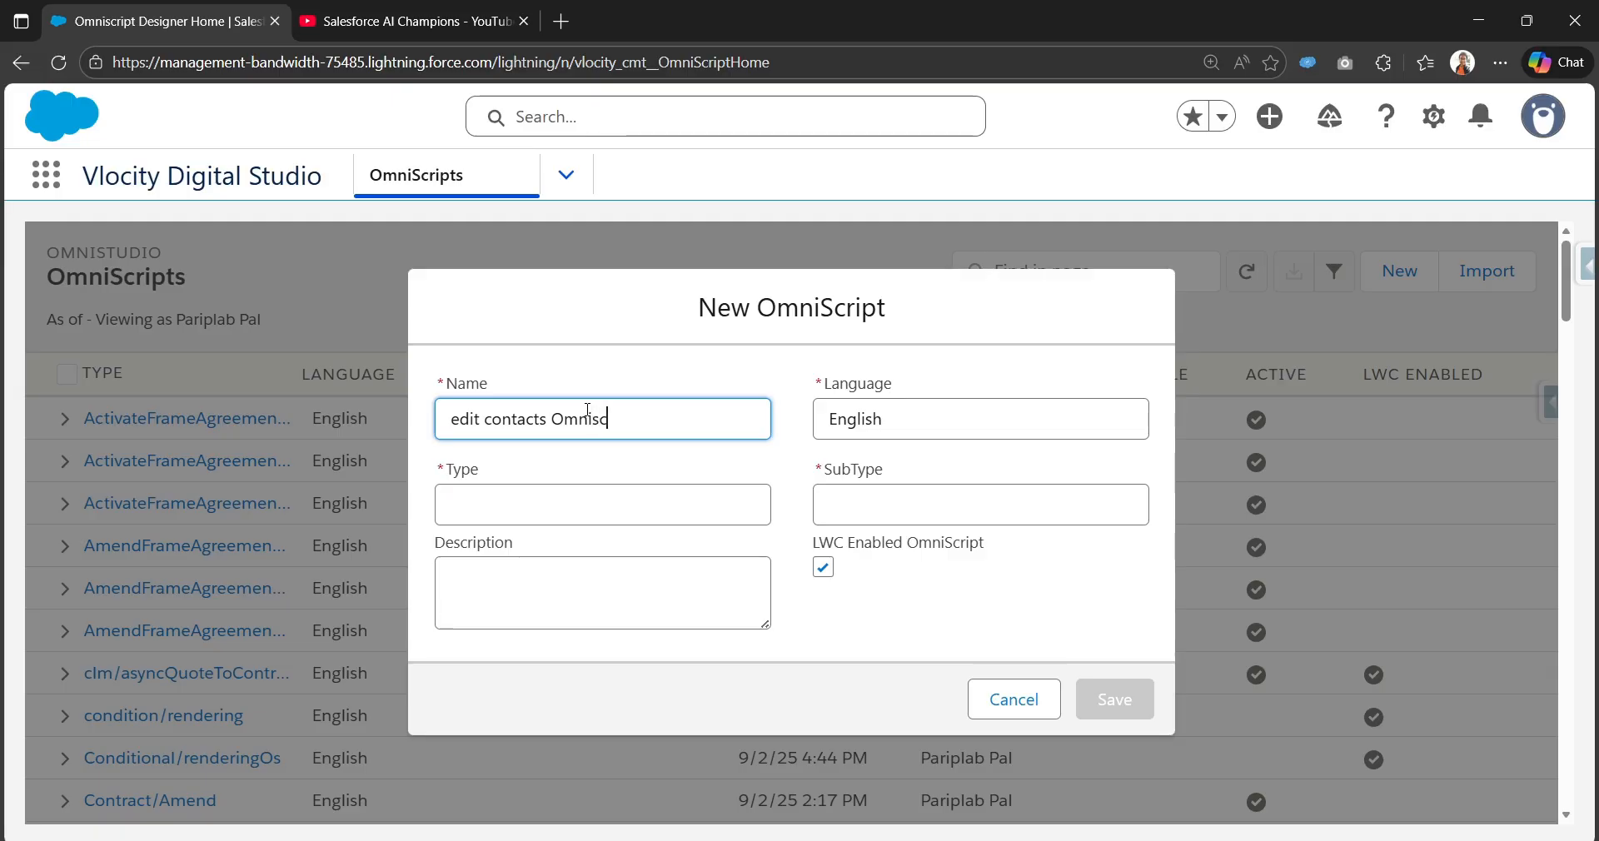
{"action": "type", "text": "ript Demo"}
{"action": "key", "text": "Tab"}
{"action": "key", "text": "Tab"}
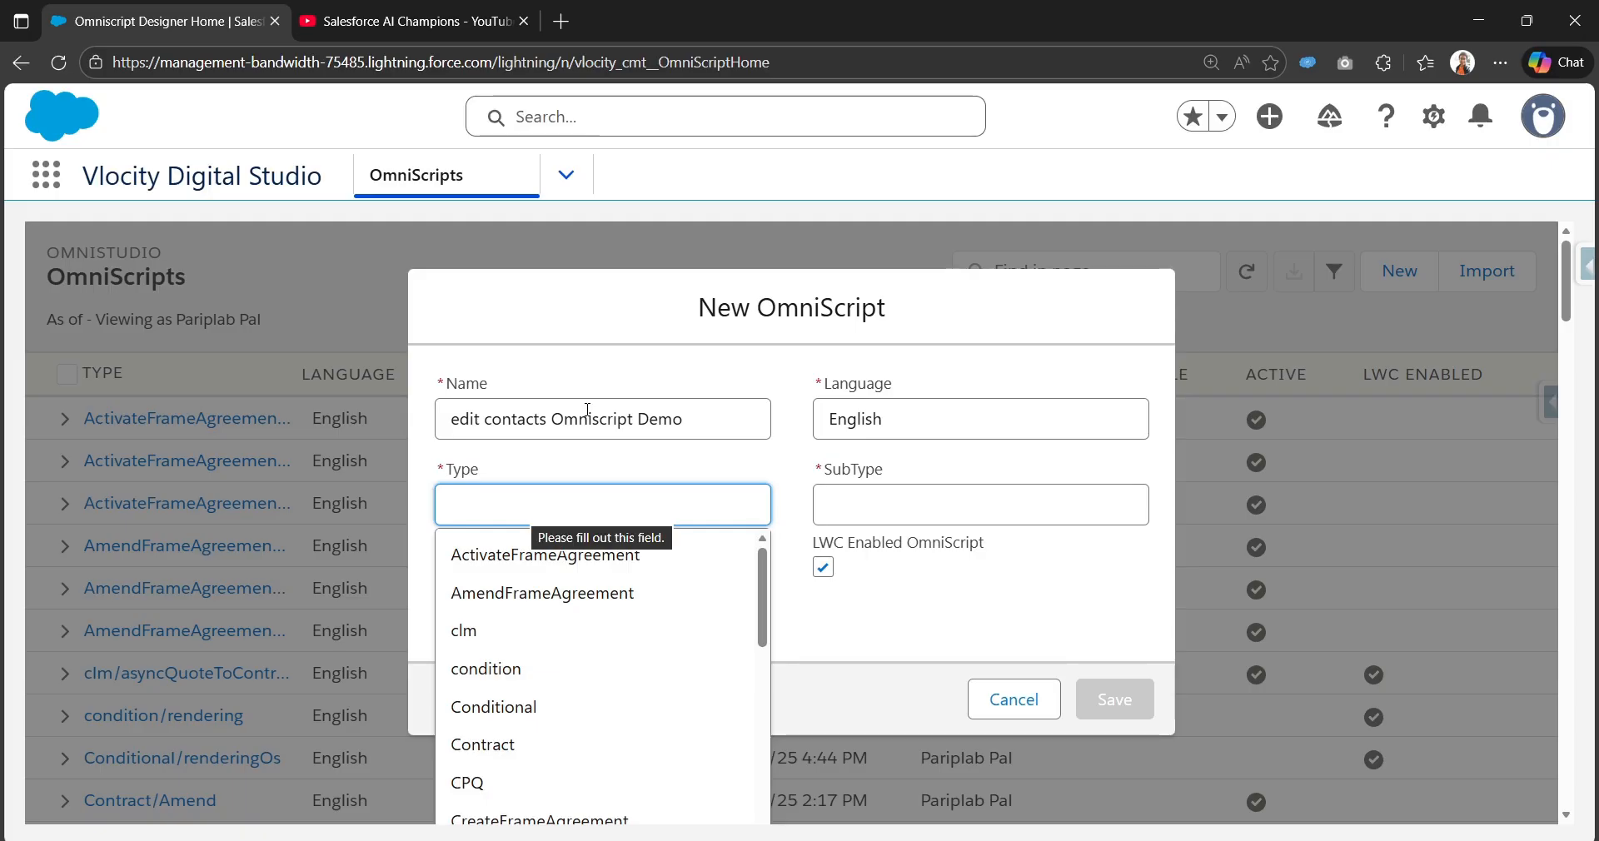
{"action": "left_click", "coordinate": [791, 457]}
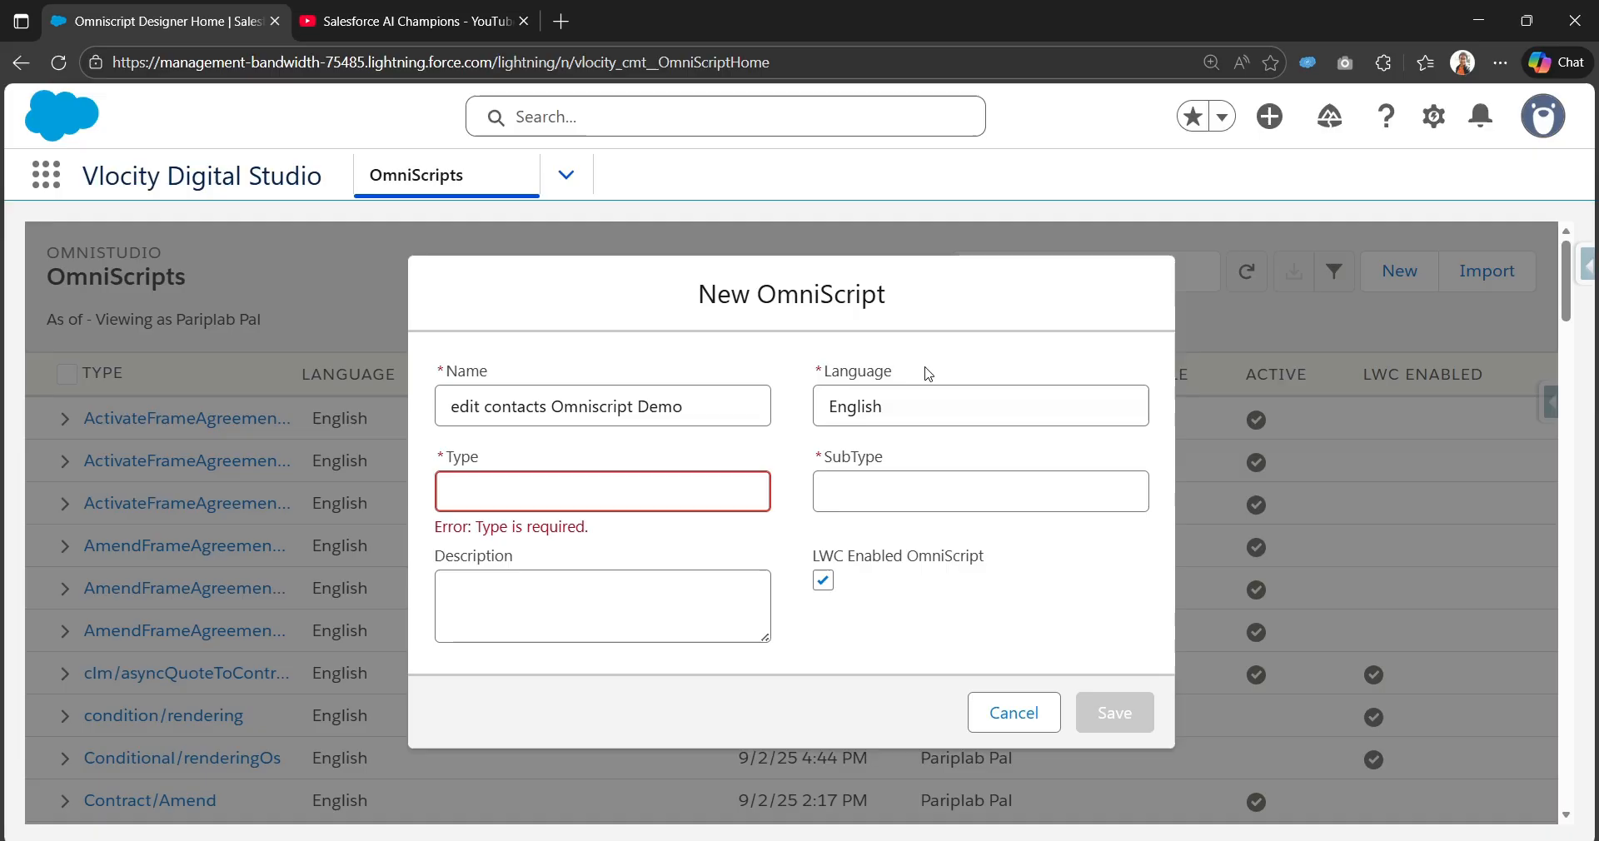
Step: Set Type to editContact and SubType to OmniScript, then save the OmniScript
{"action": "left_click", "coordinate": [590, 485]}
{"action": "type", "text": "e"}
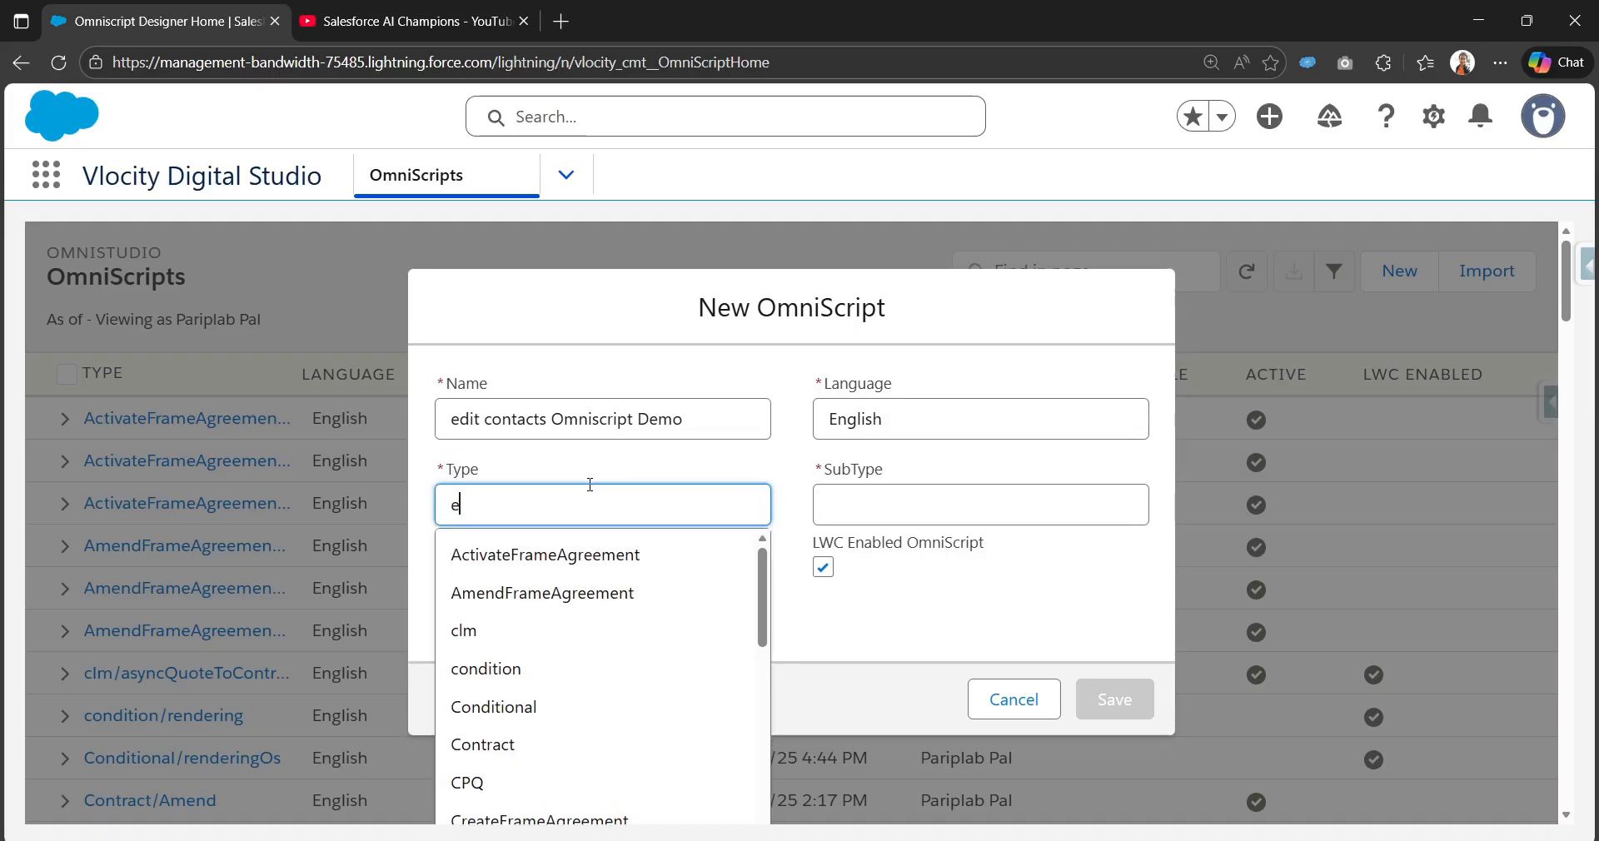
{"action": "type", "text": "ditContact"}
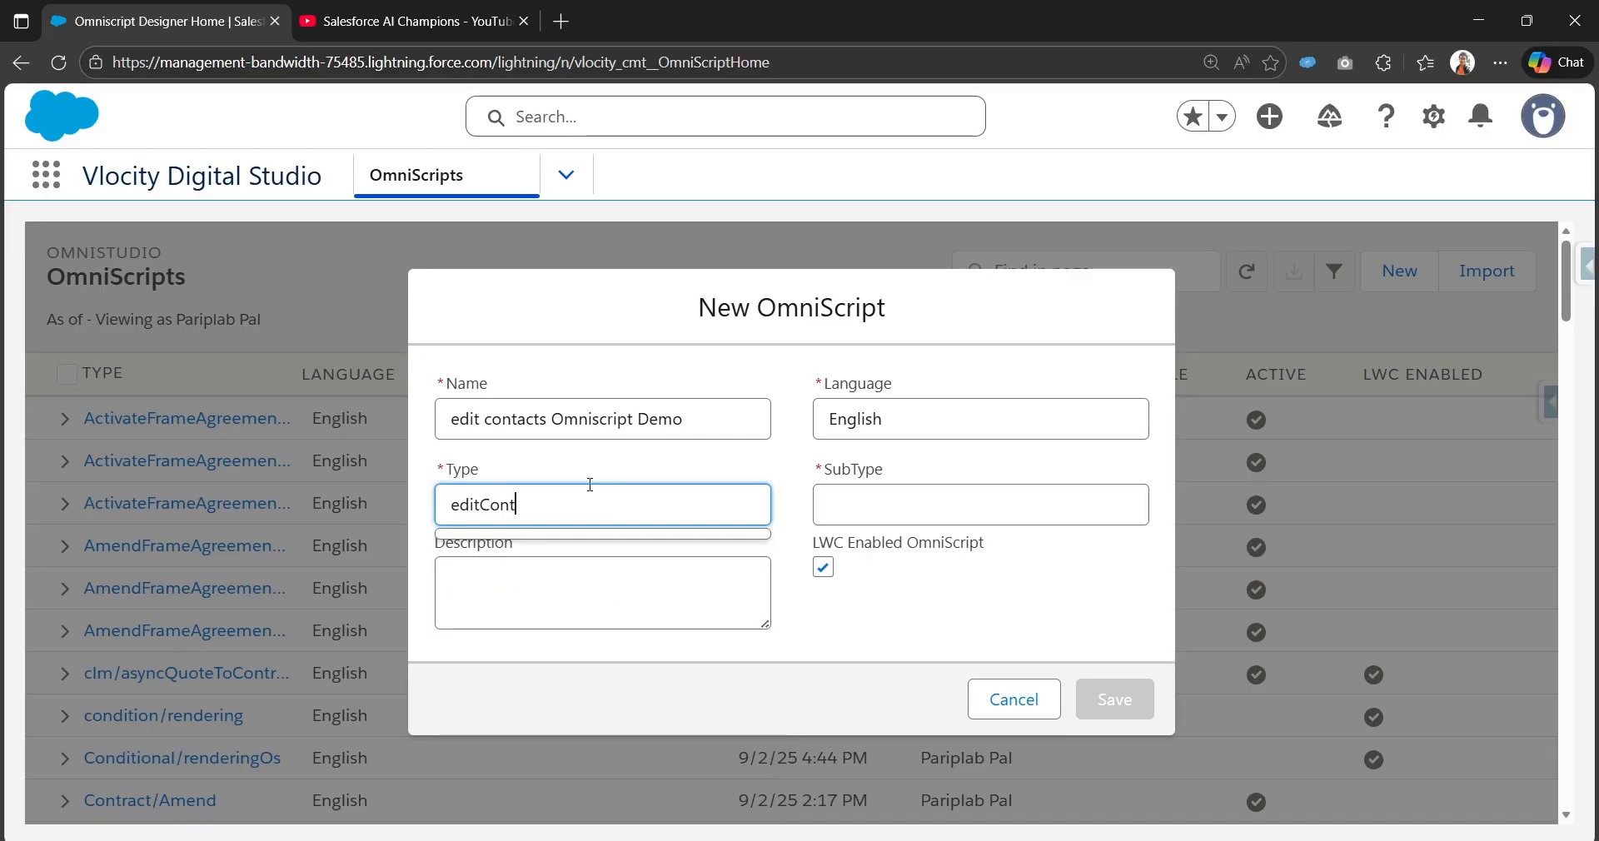
{"action": "key", "text": "Tab"}
{"action": "type", "text": "Om"}
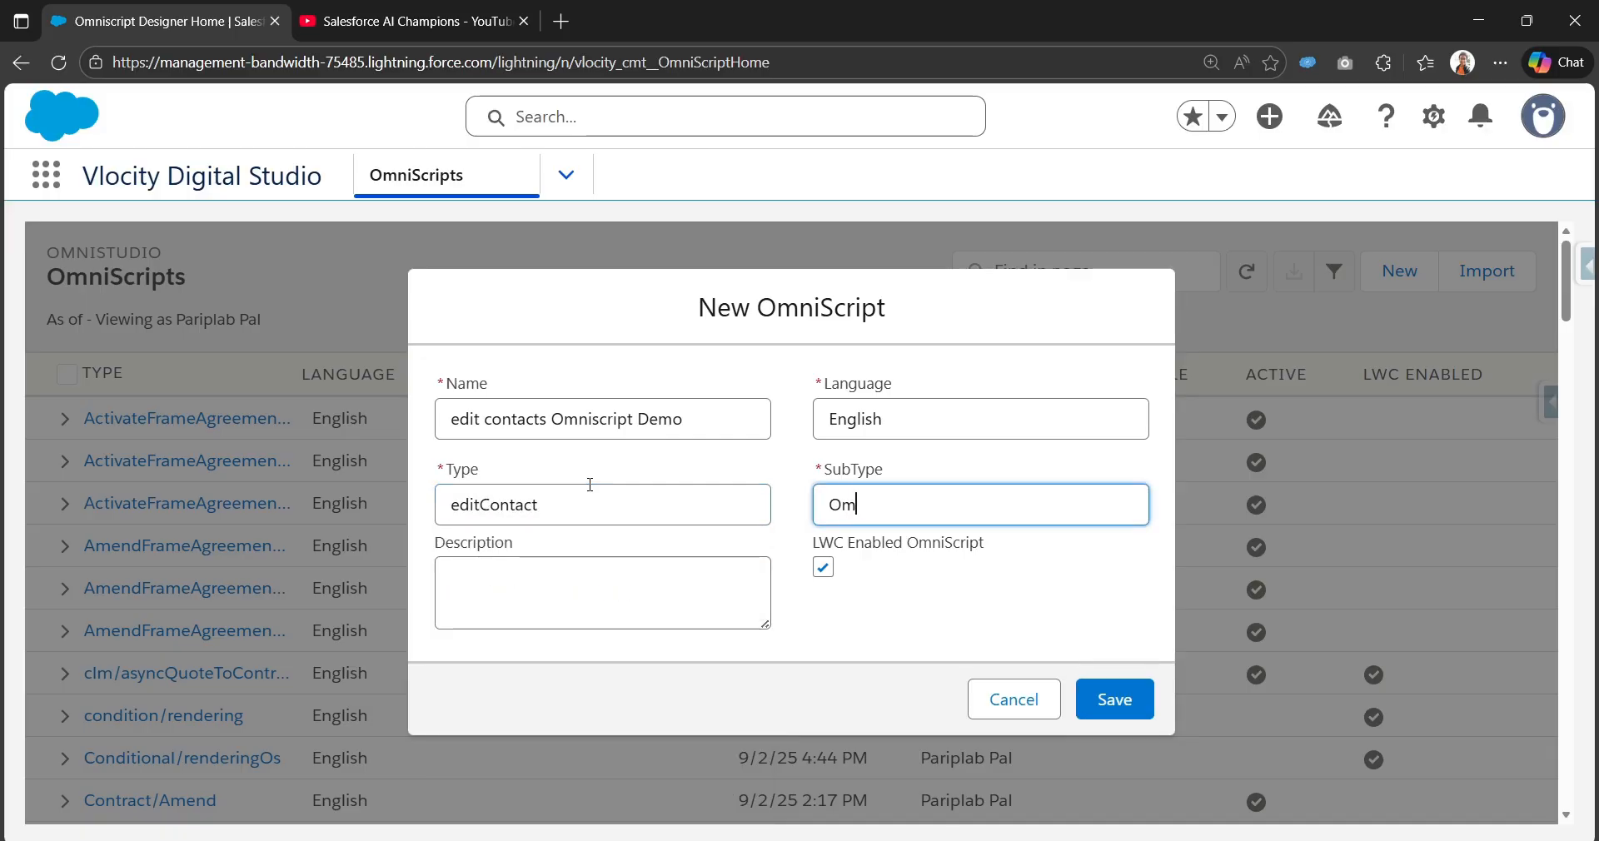
{"action": "type", "text": "niScr"}
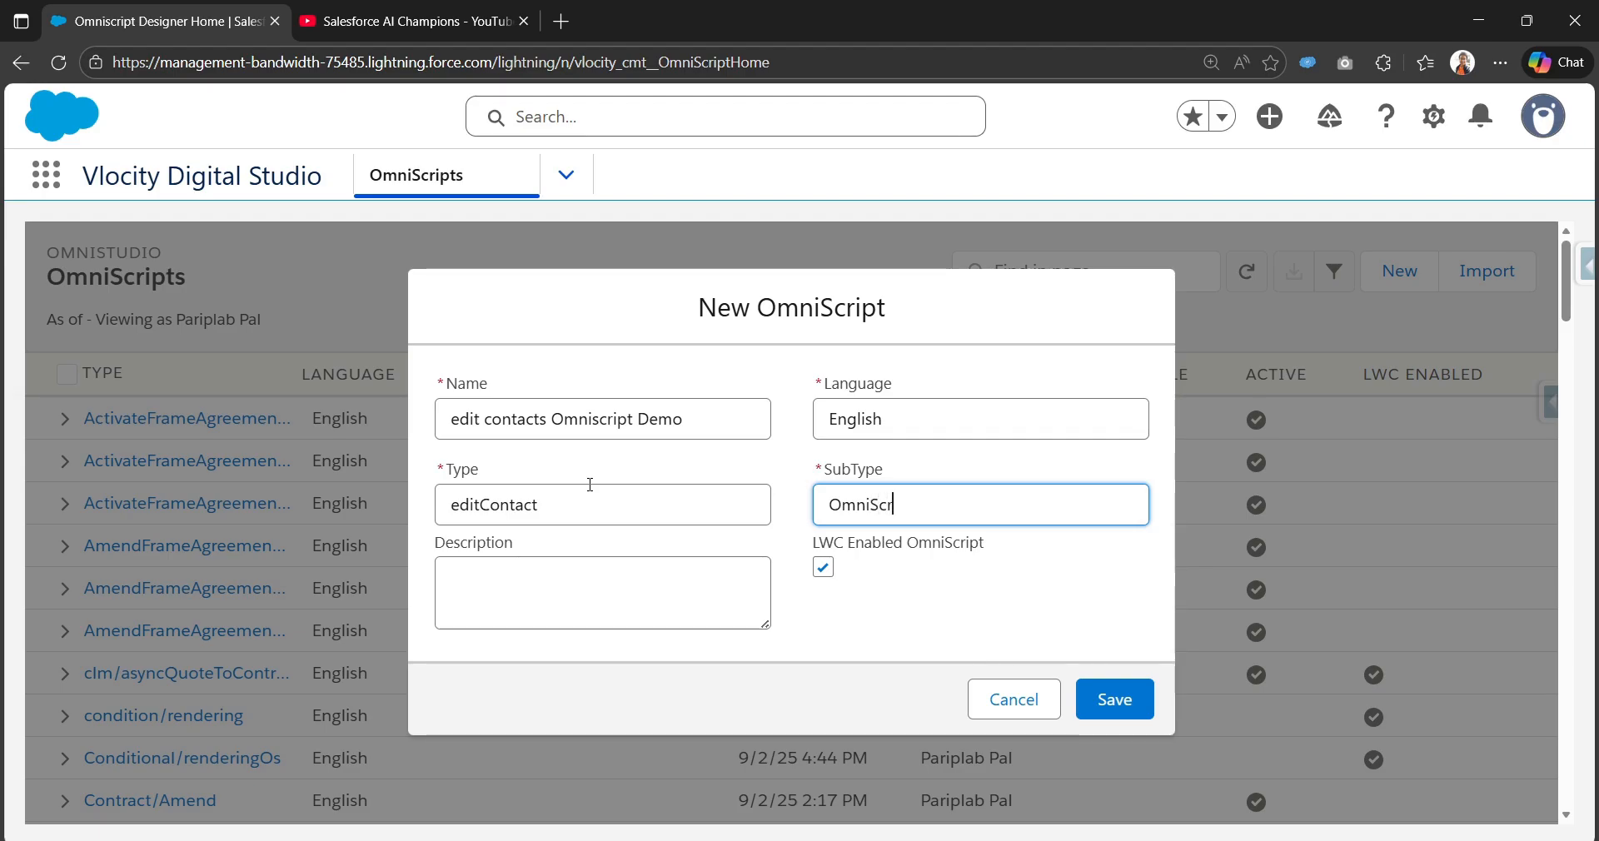
{"action": "type", "text": "ipt"}
{"action": "left_click", "coordinate": [1129, 698]}
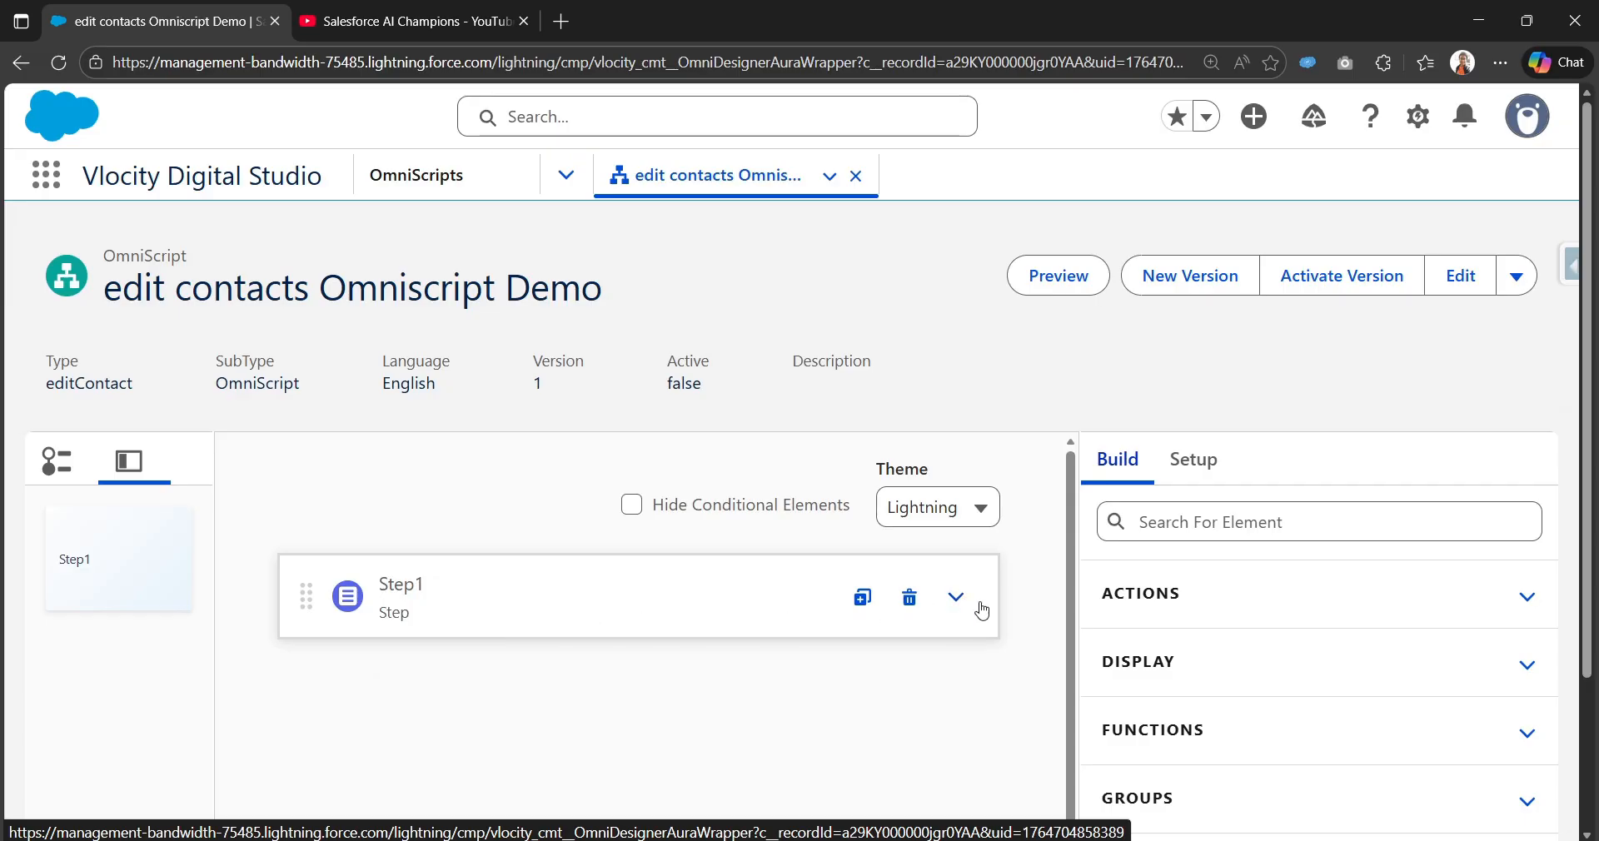
Step: Search the Build panel for 'data' and place a DataRaptor Extract Action above Step1 as its own element
{"action": "left_click", "coordinate": [951, 600]}
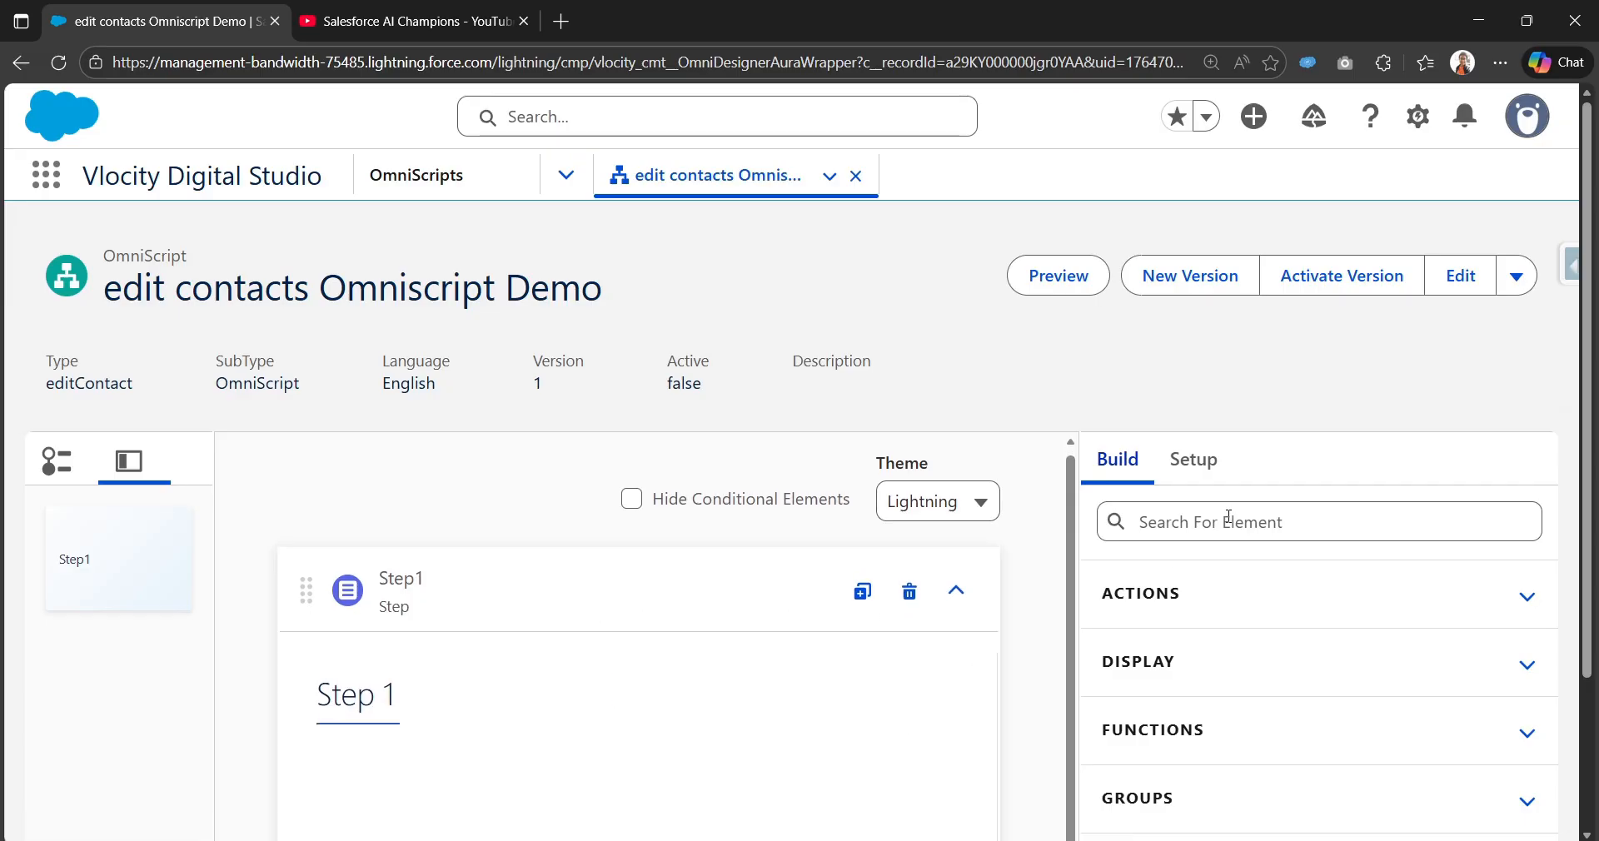
{"action": "scroll", "coordinate": [1221, 521], "scroll_direction": "down", "scroll_amount": 1}
{"action": "left_click", "coordinate": [1255, 418]}
{"action": "type", "text": "data"}
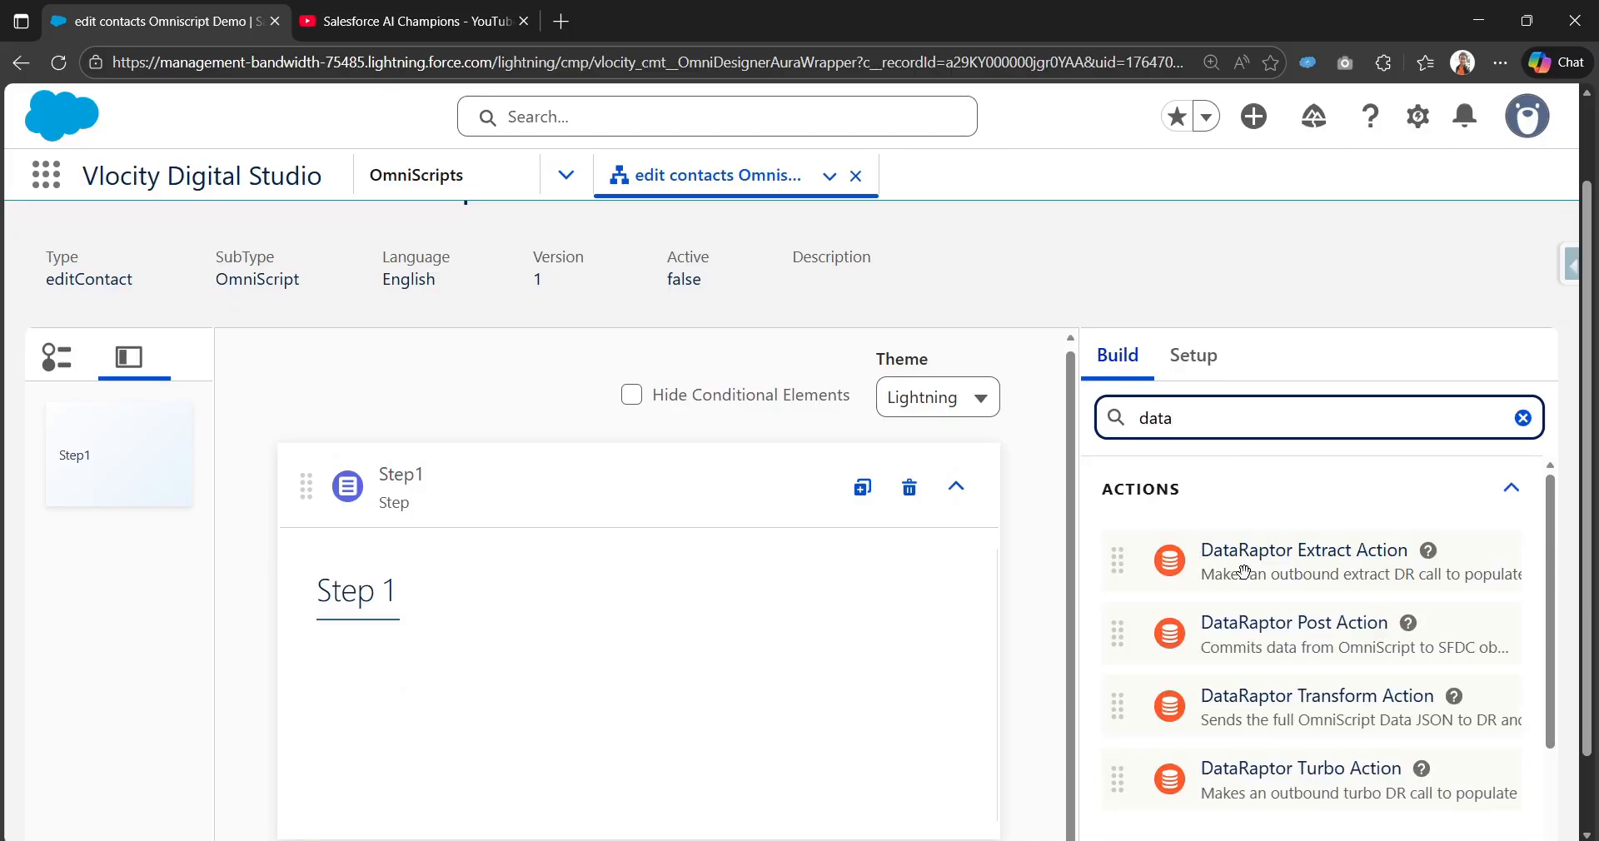
{"action": "left_click_drag", "start_coordinate": [1245, 571], "coordinate": [518, 654]}
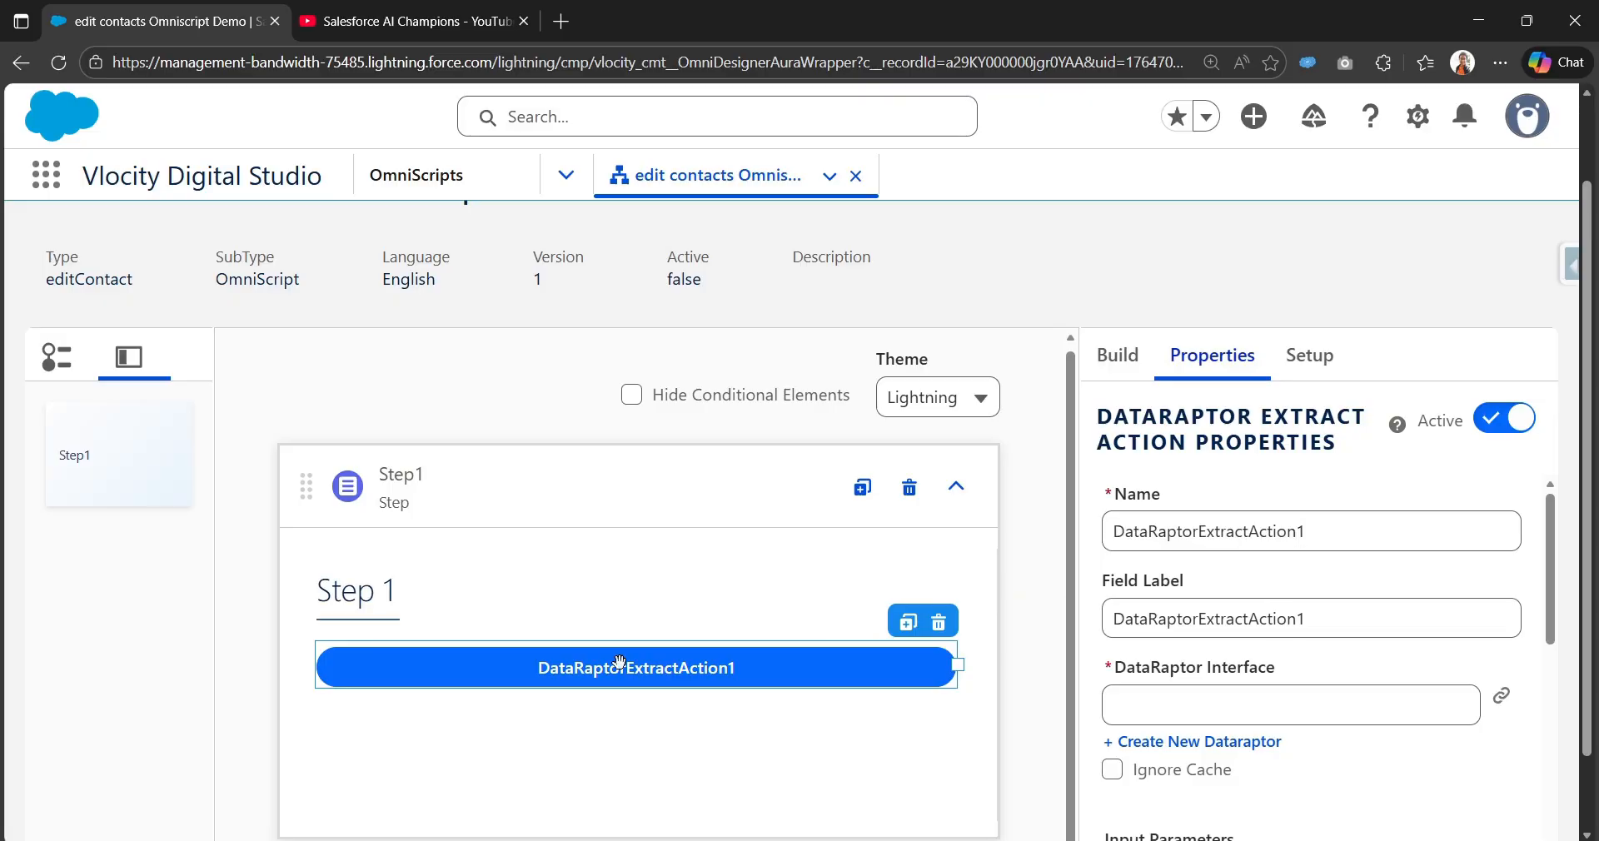
{"action": "left_click_drag", "start_coordinate": [612, 664], "coordinate": [691, 467]}
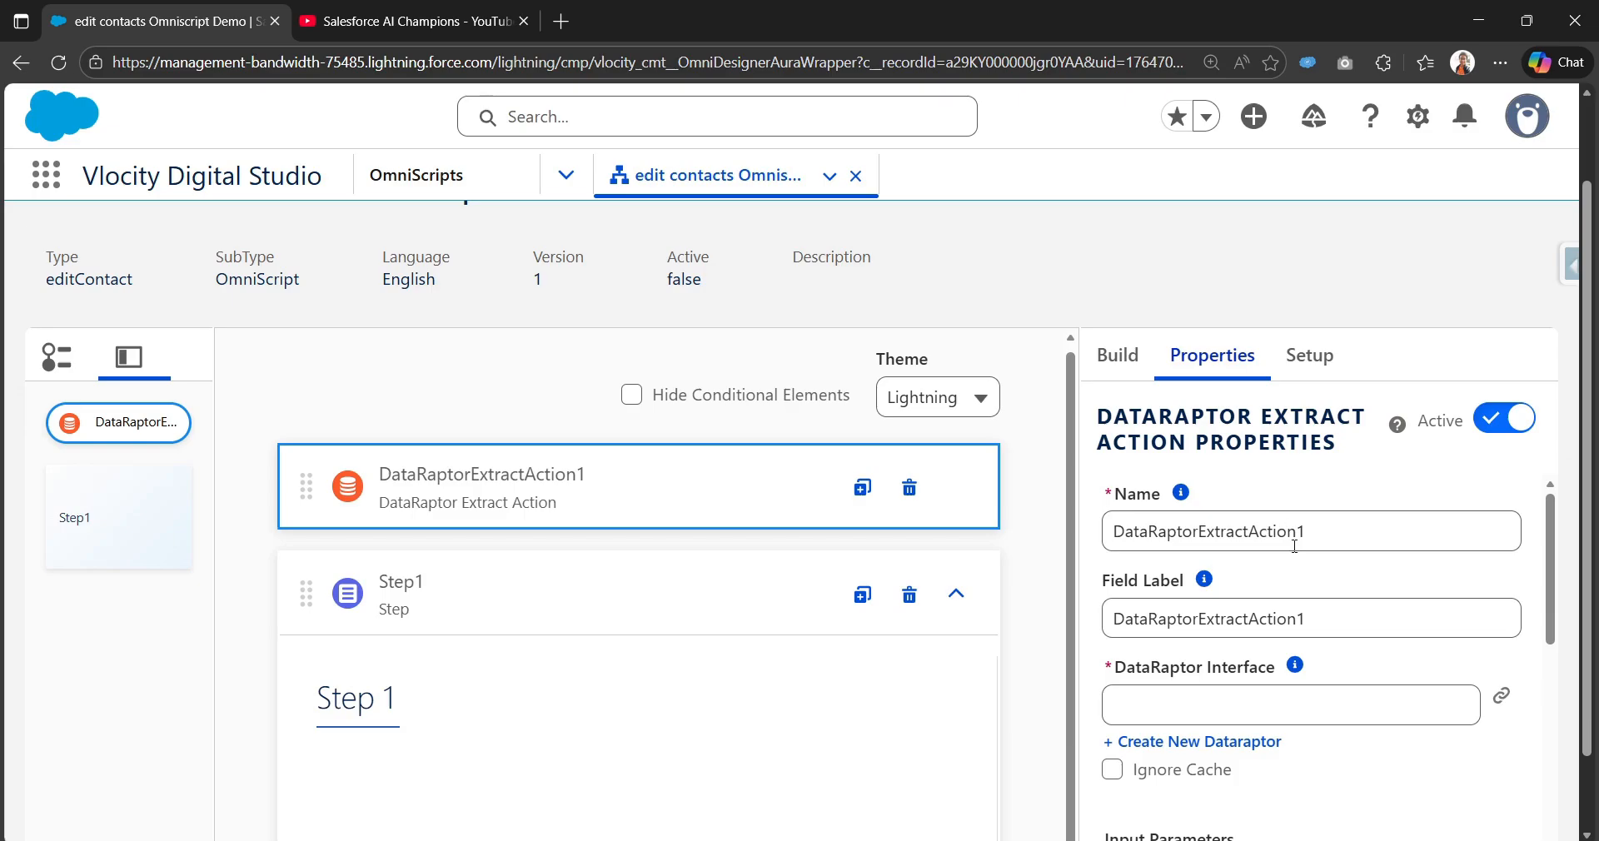
{"action": "scroll", "coordinate": [1089, 593], "scroll_direction": "up", "scroll_amount": 1}
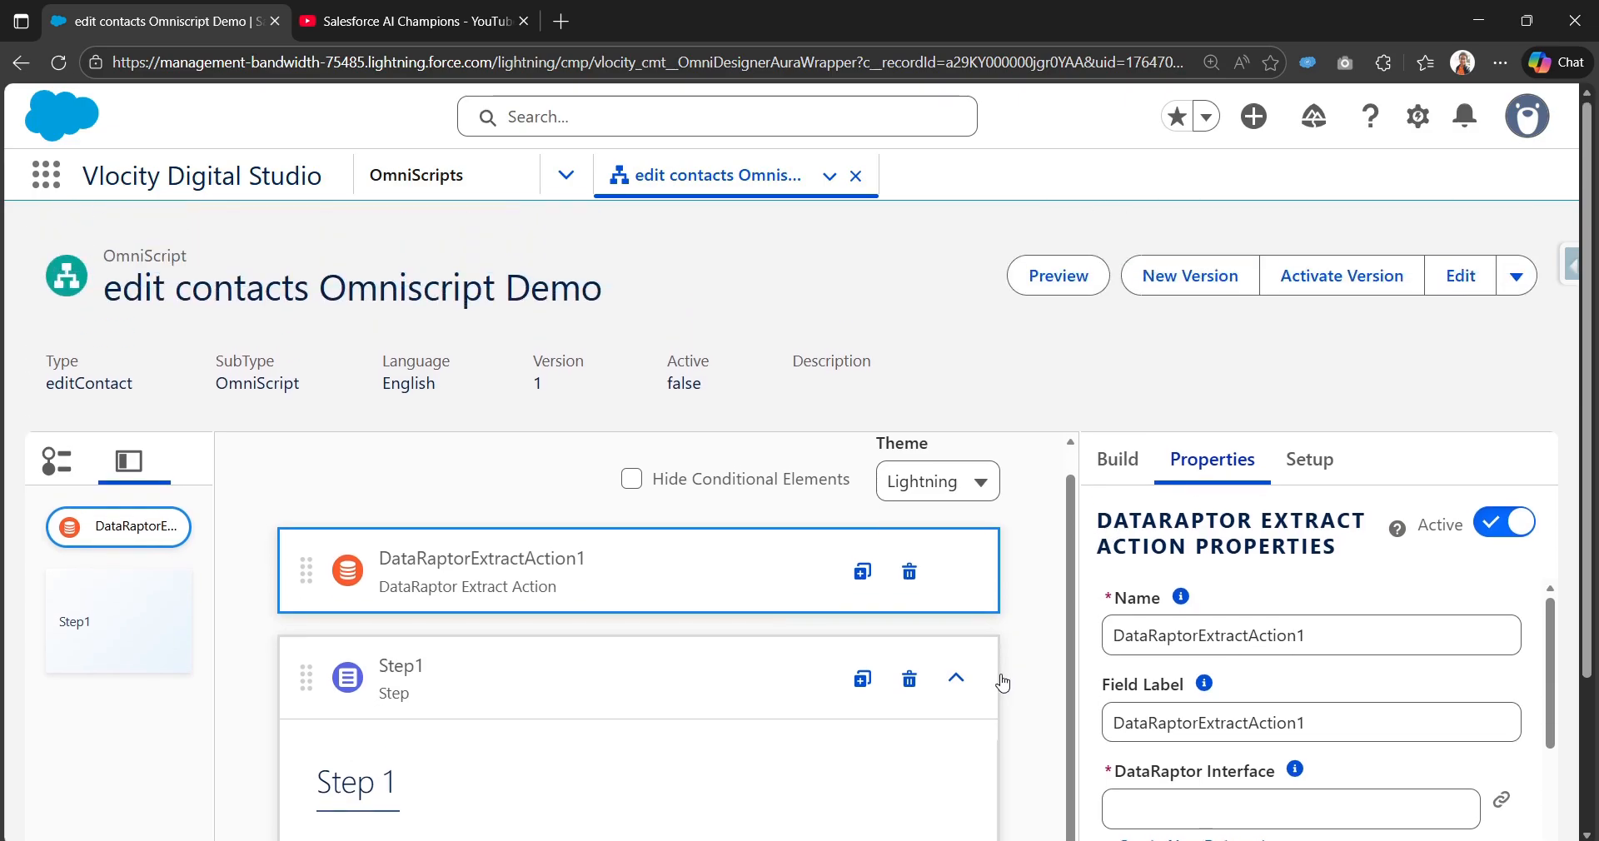
{"action": "scroll", "coordinate": [1004, 667], "scroll_direction": "down", "scroll_amount": 2}
{"action": "scroll", "coordinate": [1278, 798], "scroll_direction": "down", "scroll_amount": 2}
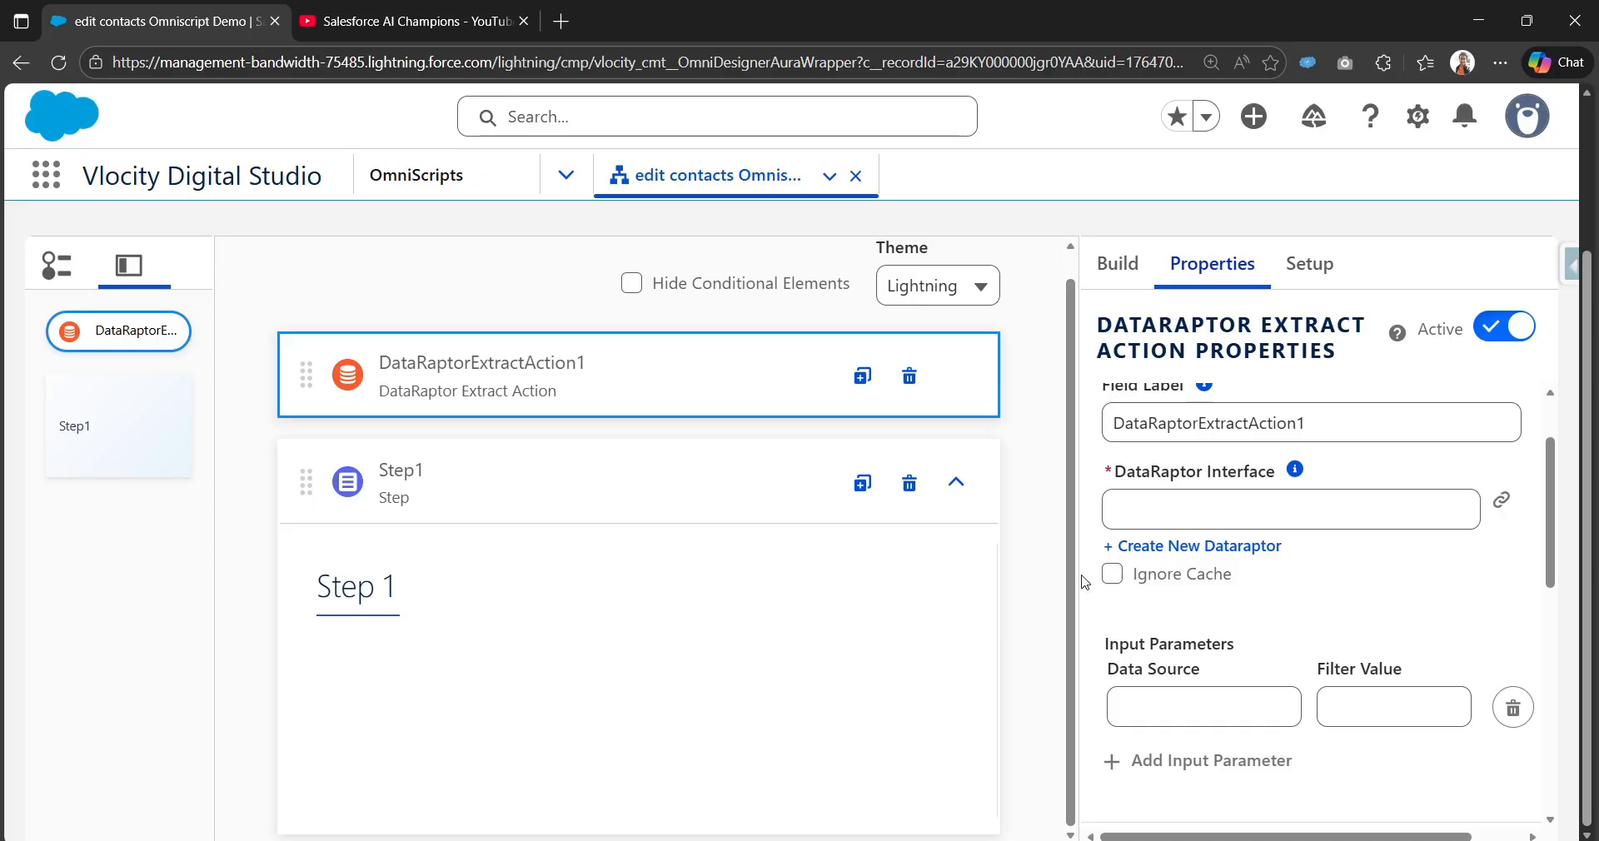
Step: Set the extract action's Name and Field Label both to getContacts
{"action": "scroll", "coordinate": [1332, 449], "scroll_direction": "up", "scroll_amount": 2}
{"action": "left_click", "coordinate": [1339, 452]}
{"action": "key", "text": "ctrl+a"}
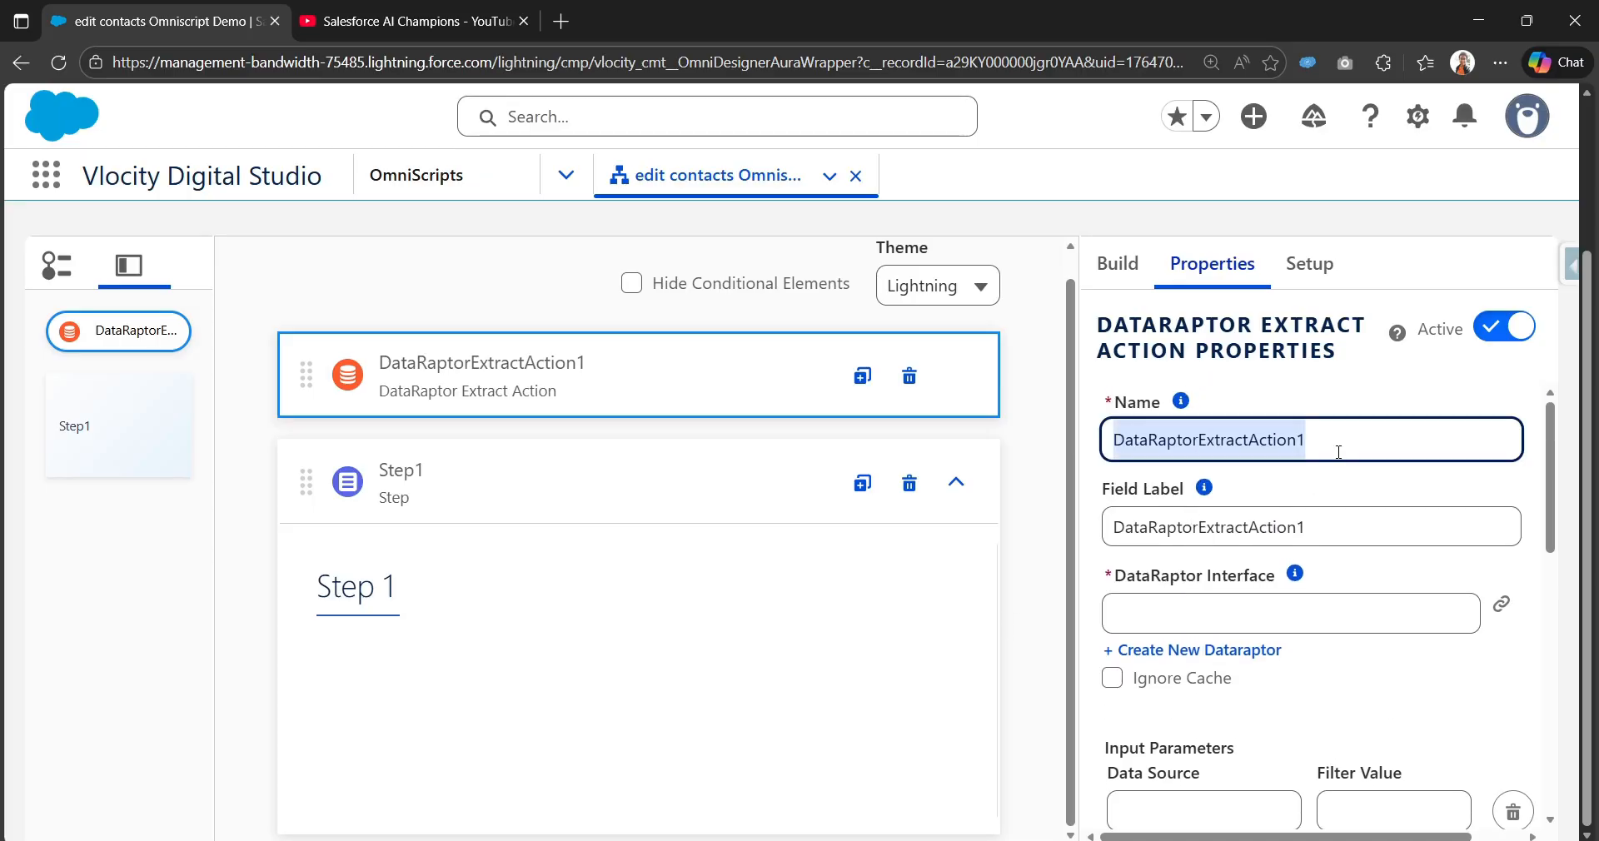
{"action": "type", "text": "ge"}
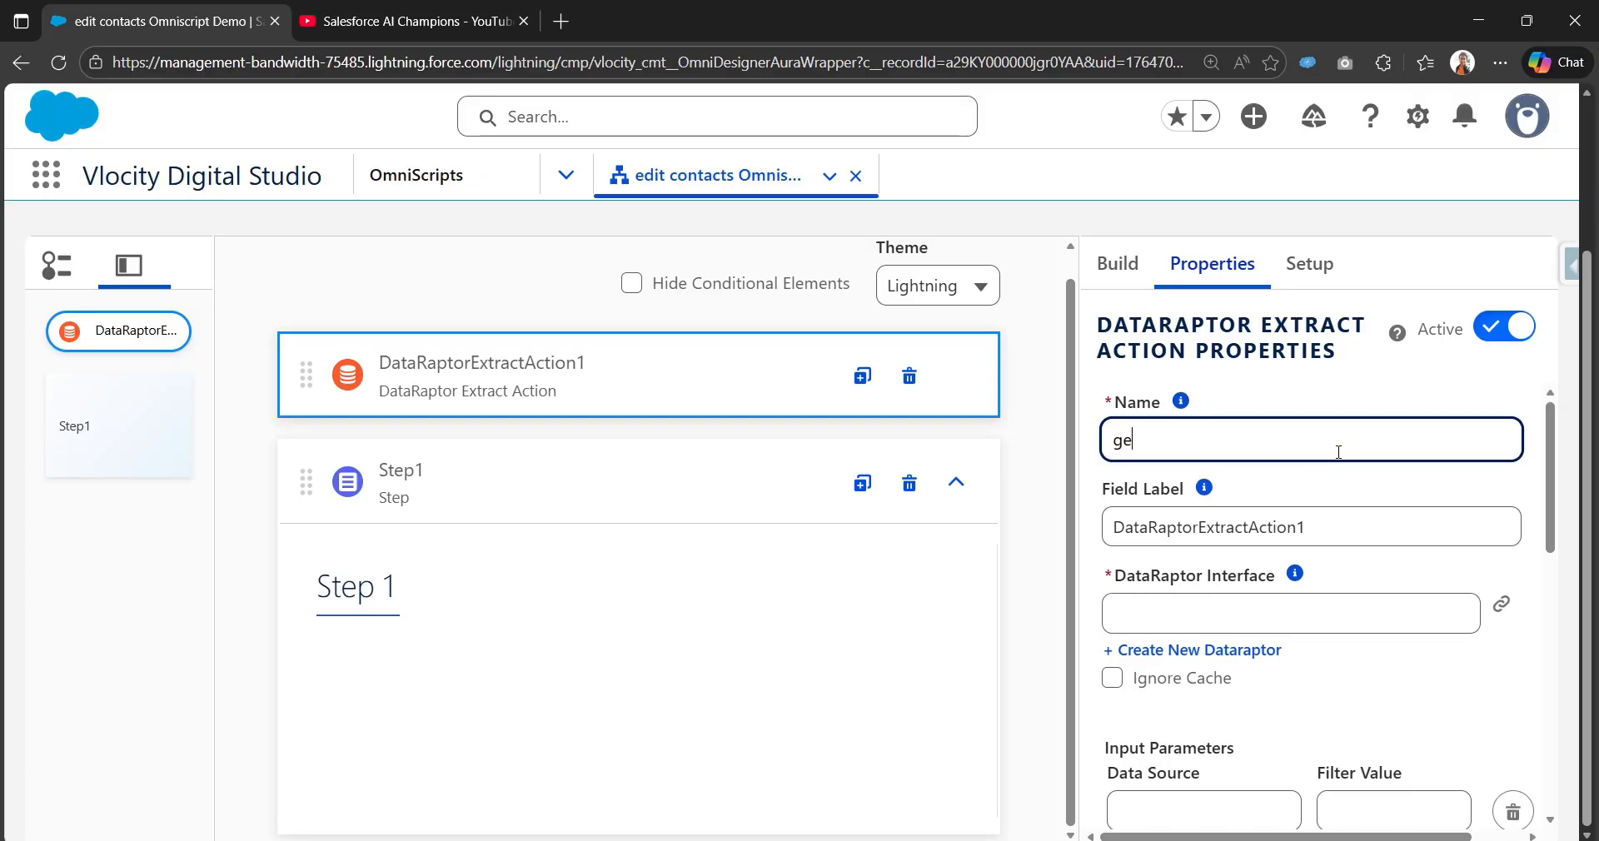
{"action": "type", "text": "tContacts"}
{"action": "key", "text": "Tab"}
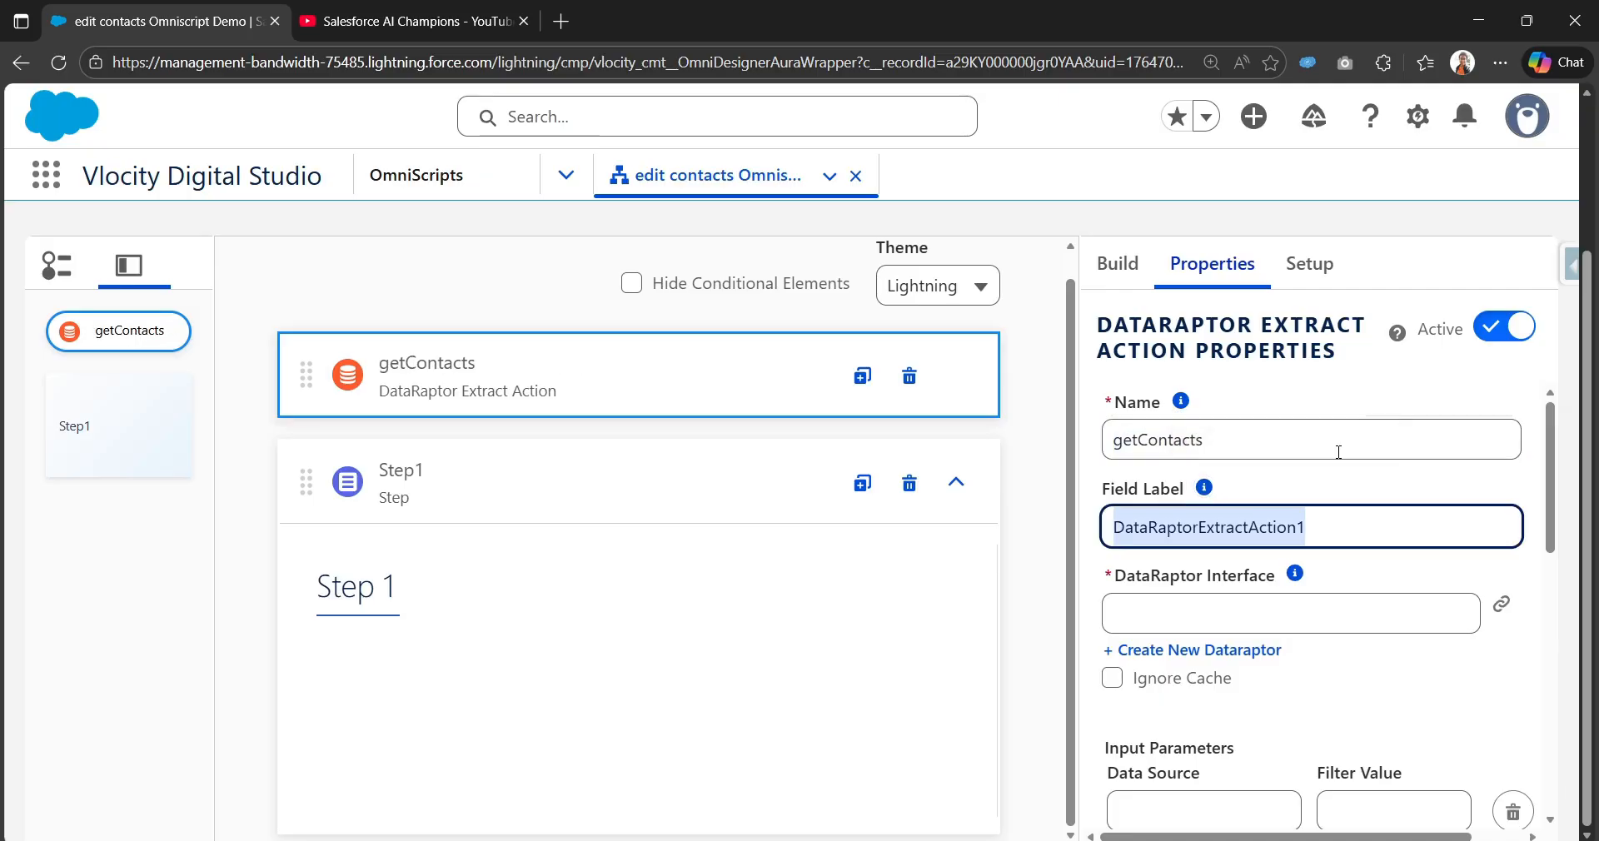
{"action": "type", "text": "getContacts"}
{"action": "left_click", "coordinate": [1033, 461]}
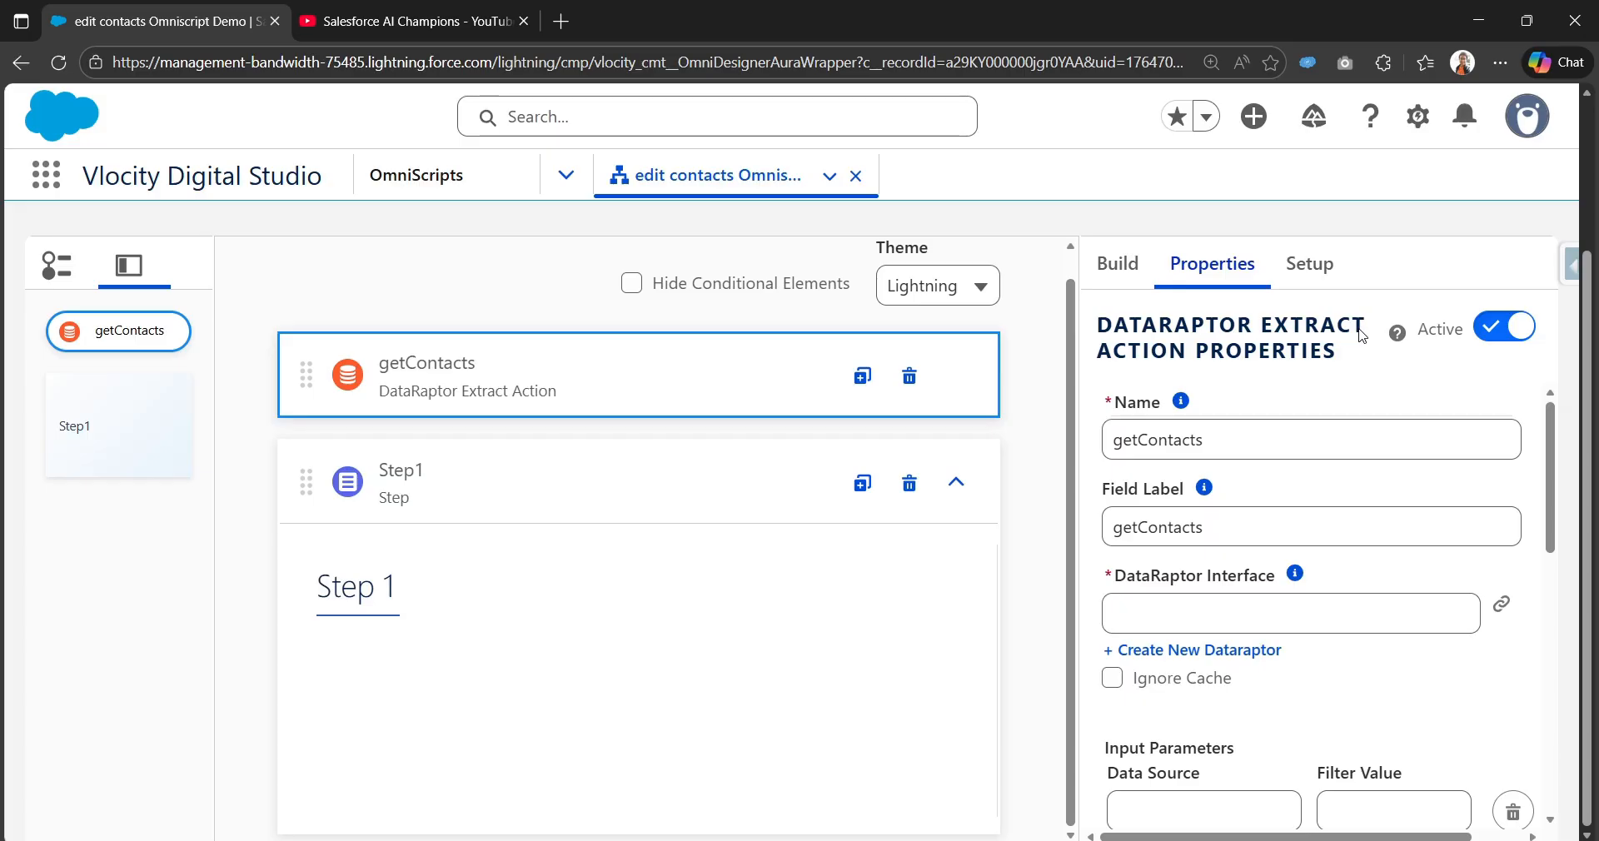
Step: Create a new DataRaptor Extract named getContactInfoDRExtract from the action's properties
{"action": "left_click", "coordinate": [1191, 650]}
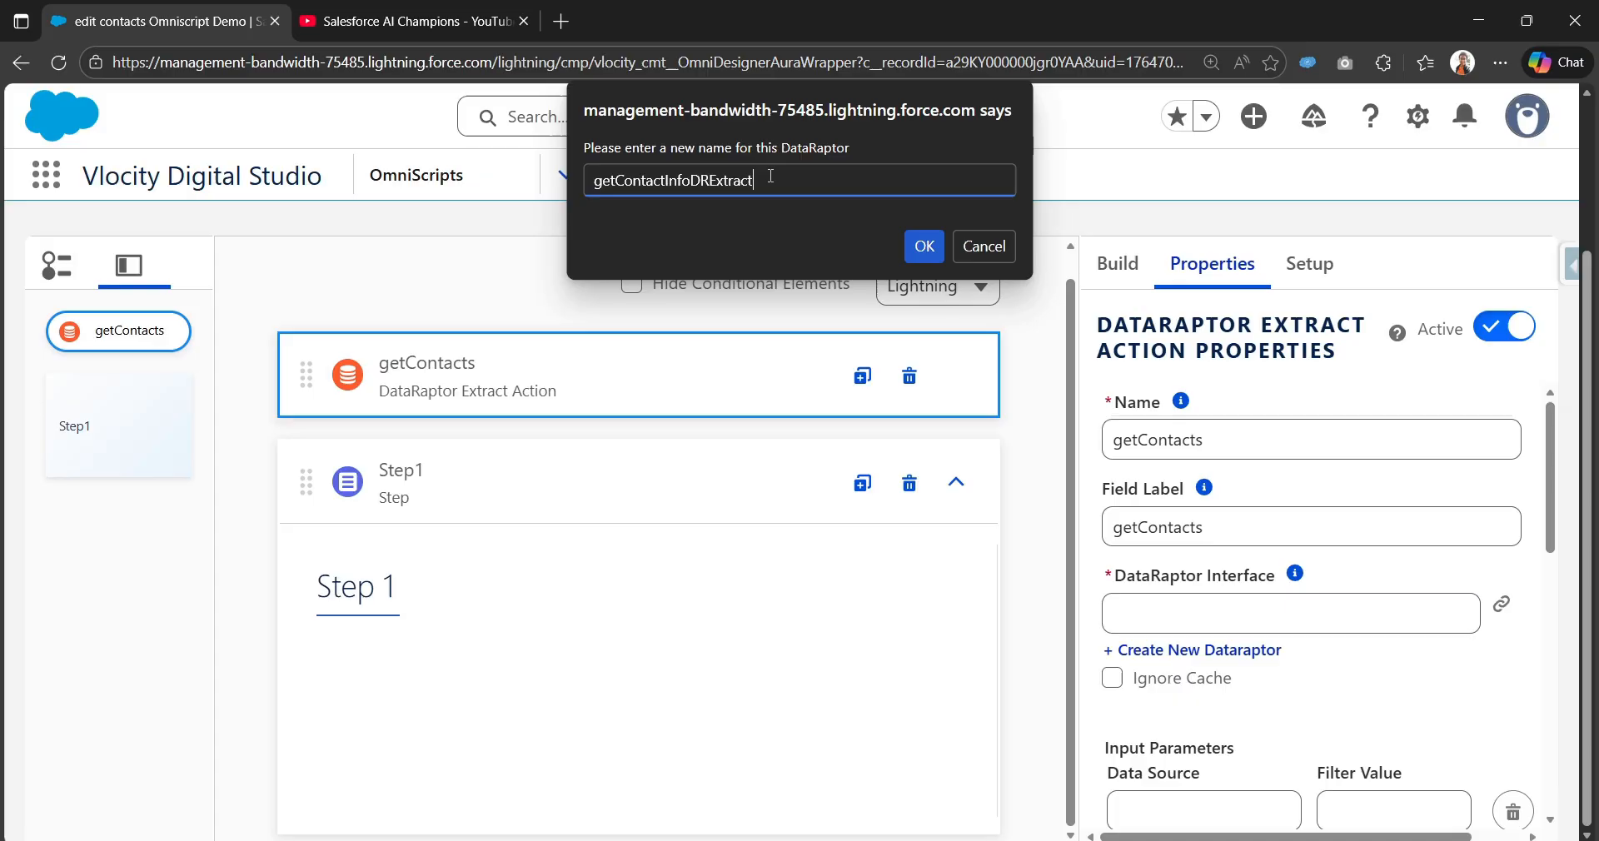
{"action": "left_click", "coordinate": [925, 247]}
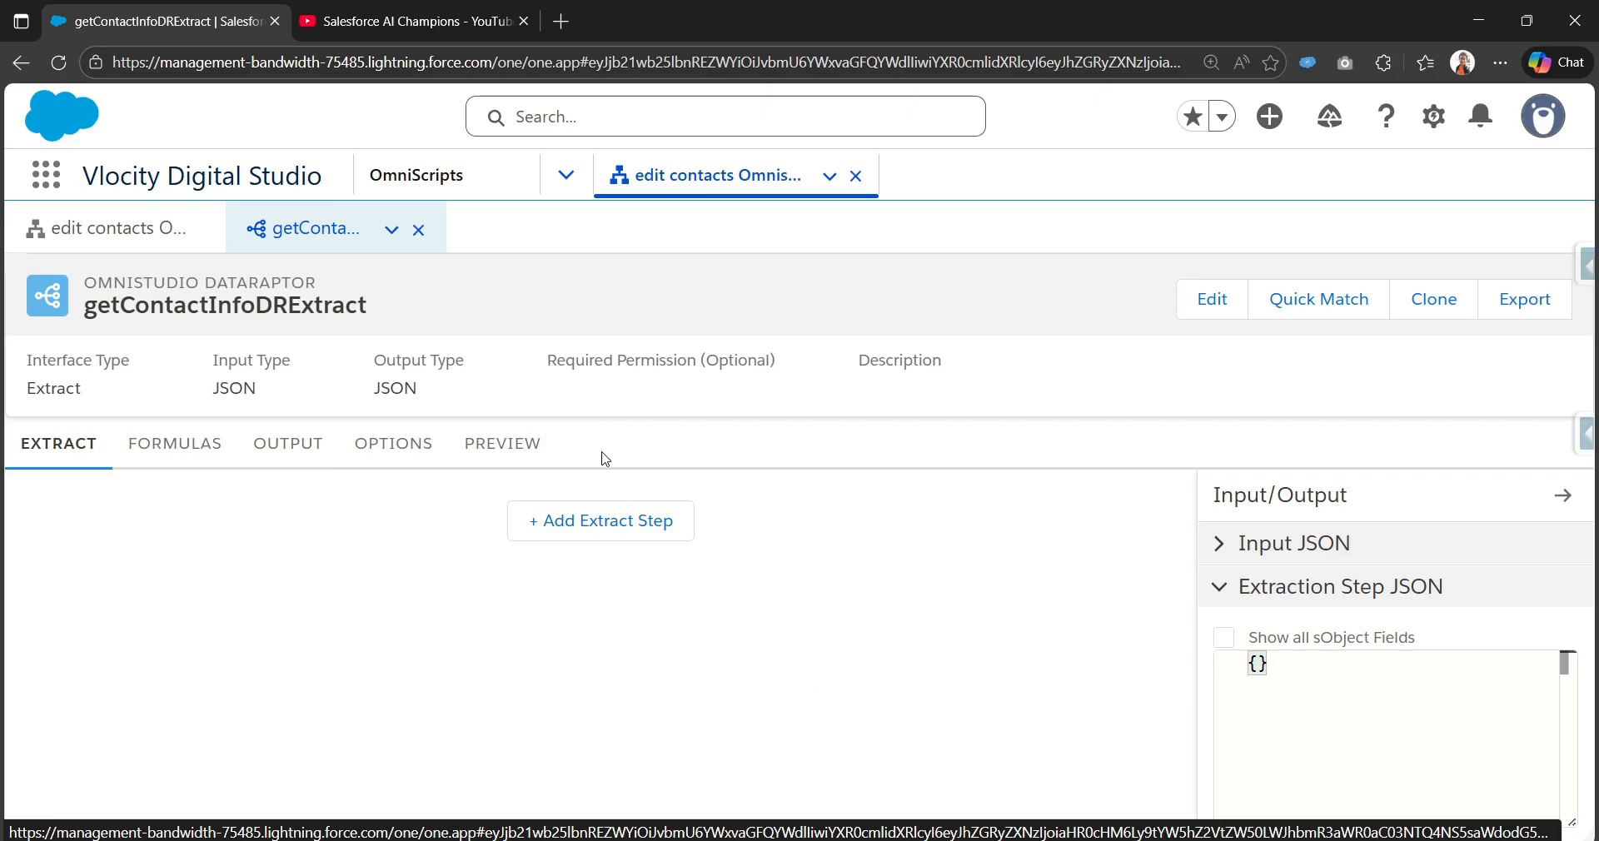
Step: Add an extract step reading the Contact object into output path Contacts
{"action": "left_click", "coordinate": [603, 533]}
{"action": "left_click", "coordinate": [445, 533]}
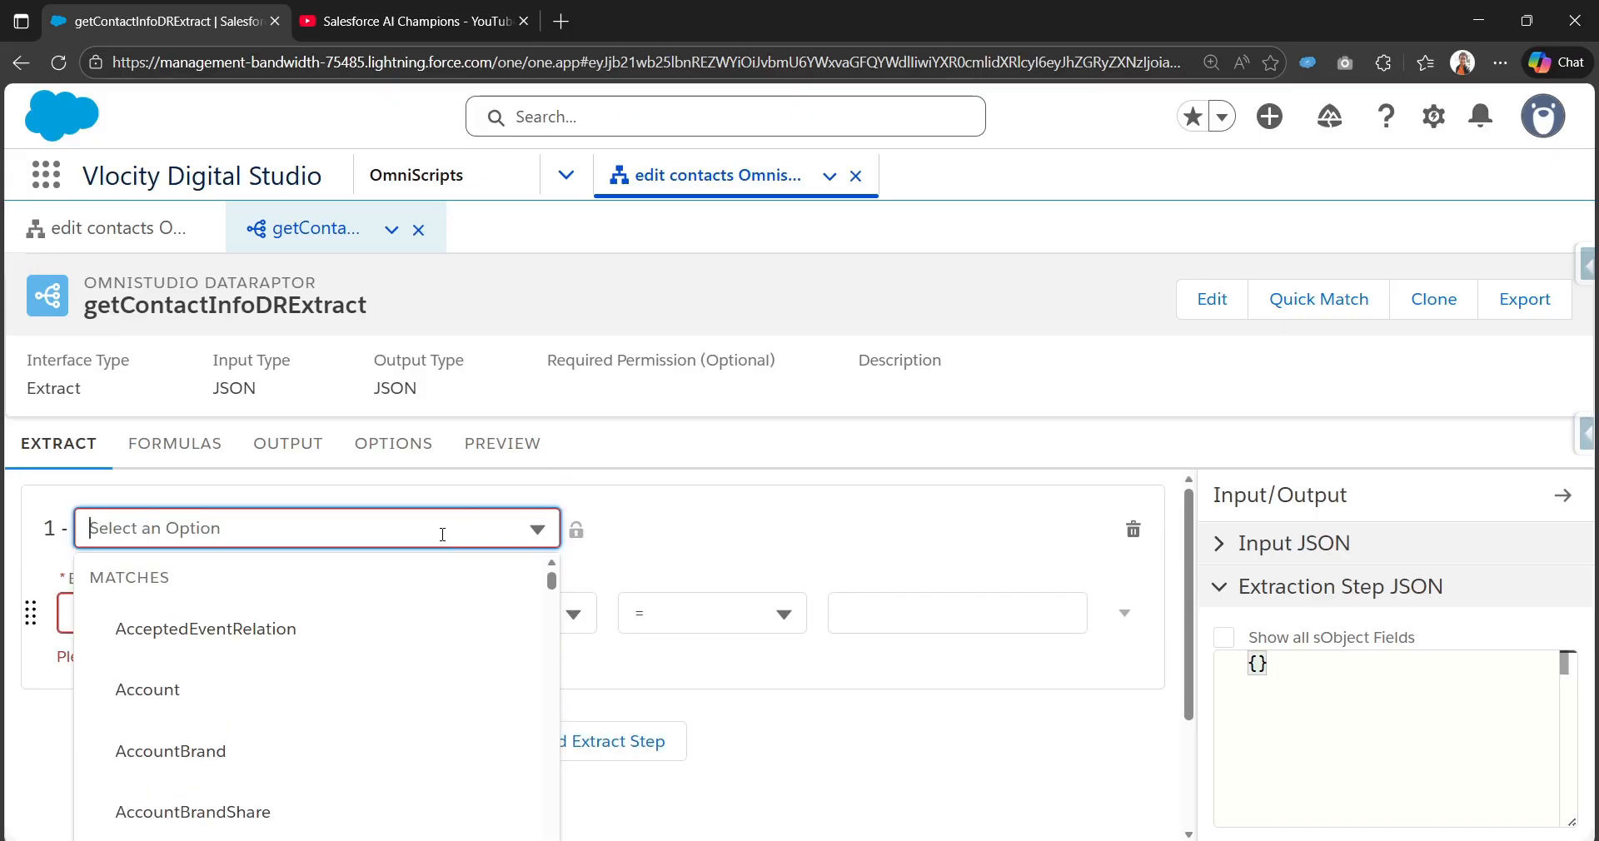
{"action": "type", "text": "Contact"}
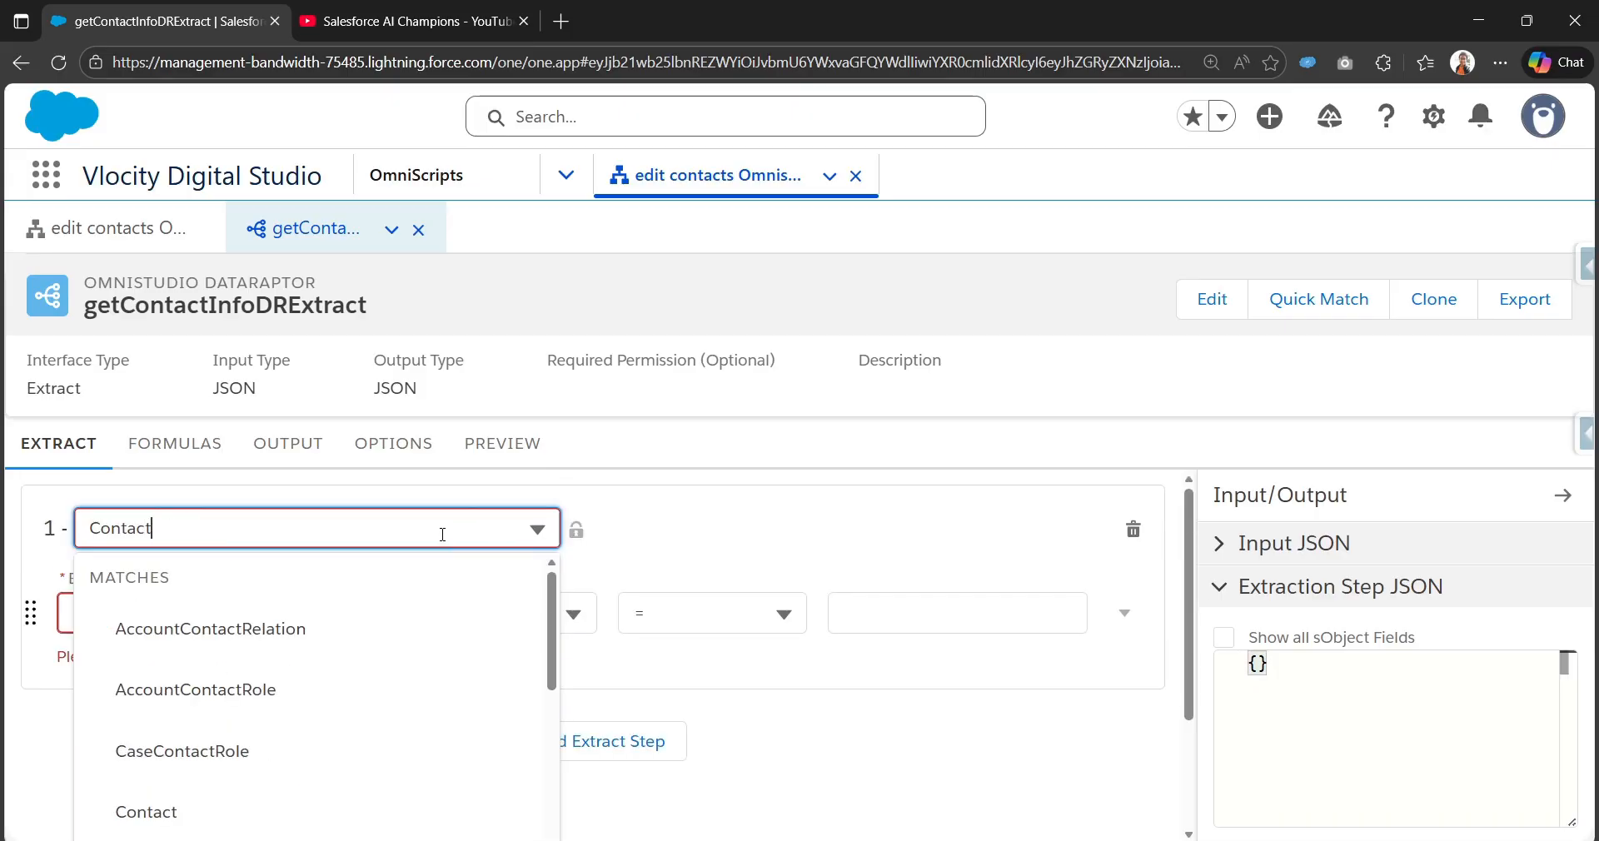
{"action": "left_click", "coordinate": [179, 801]}
{"action": "left_click", "coordinate": [160, 605]}
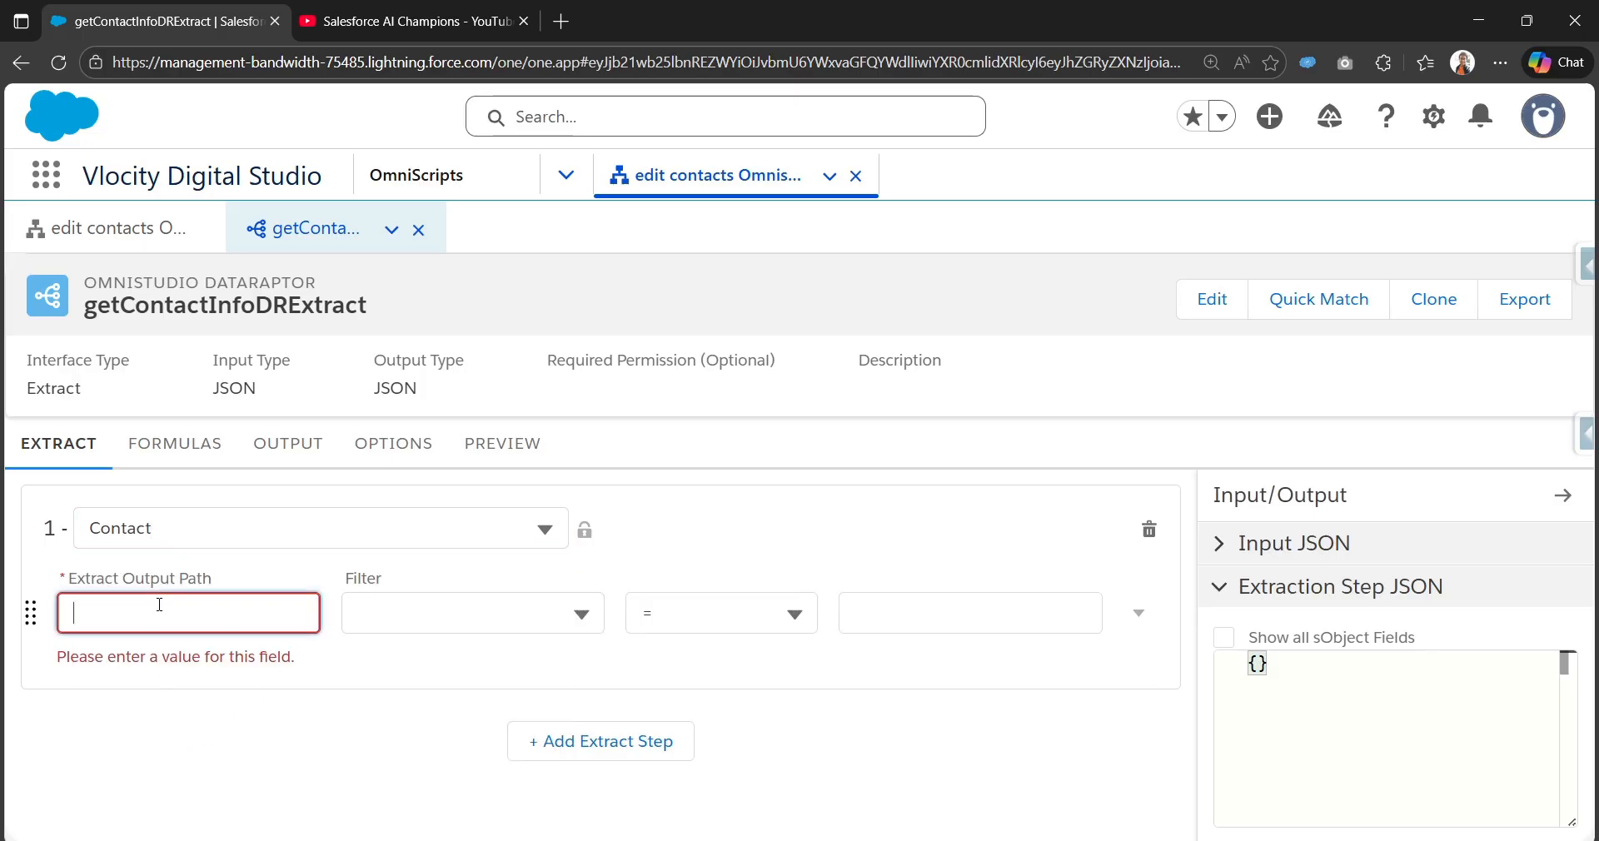
{"action": "type", "text": "Con"}
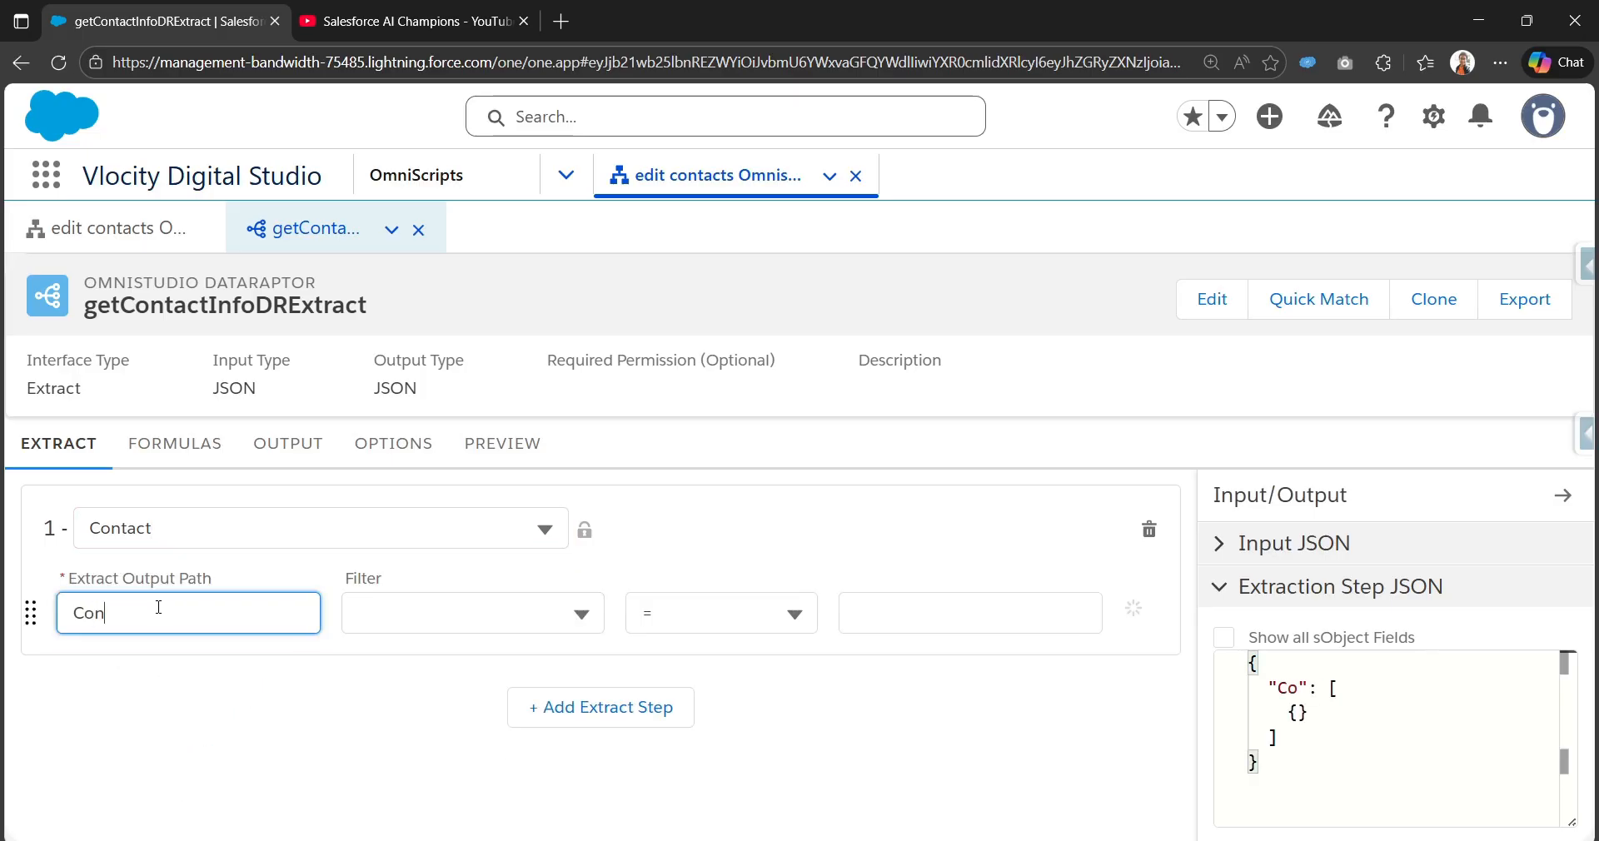
{"action": "type", "text": "tacts"}
Step: Filter the Contact extract step where Id equals conId
{"action": "left_click", "coordinate": [463, 608]}
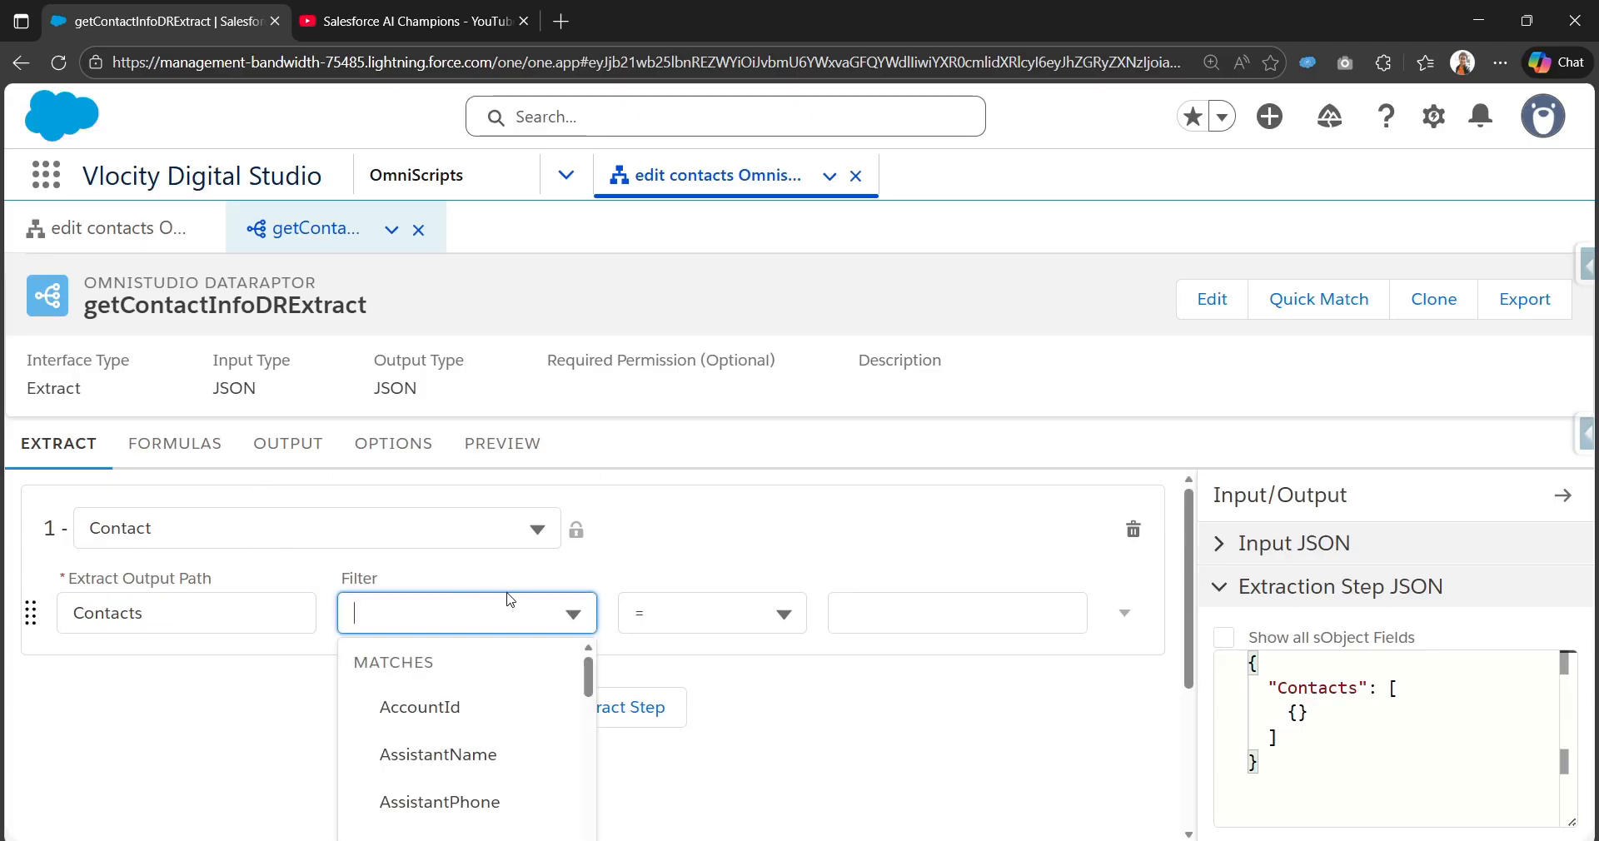
{"action": "type", "text": "Id"}
{"action": "left_click", "coordinate": [407, 804]}
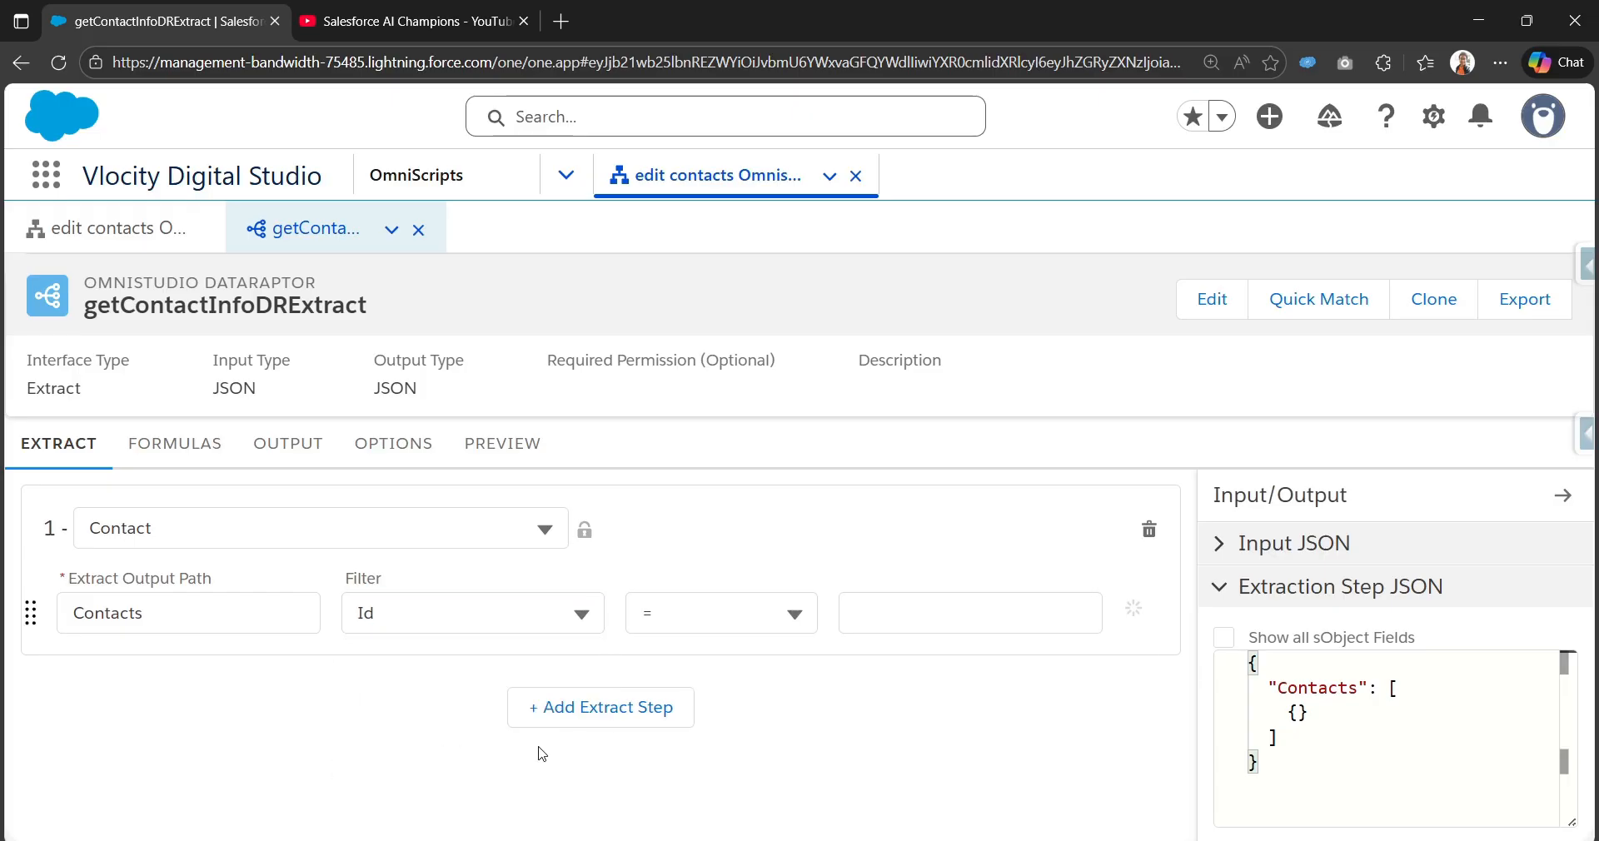
{"action": "left_click", "coordinate": [890, 629]}
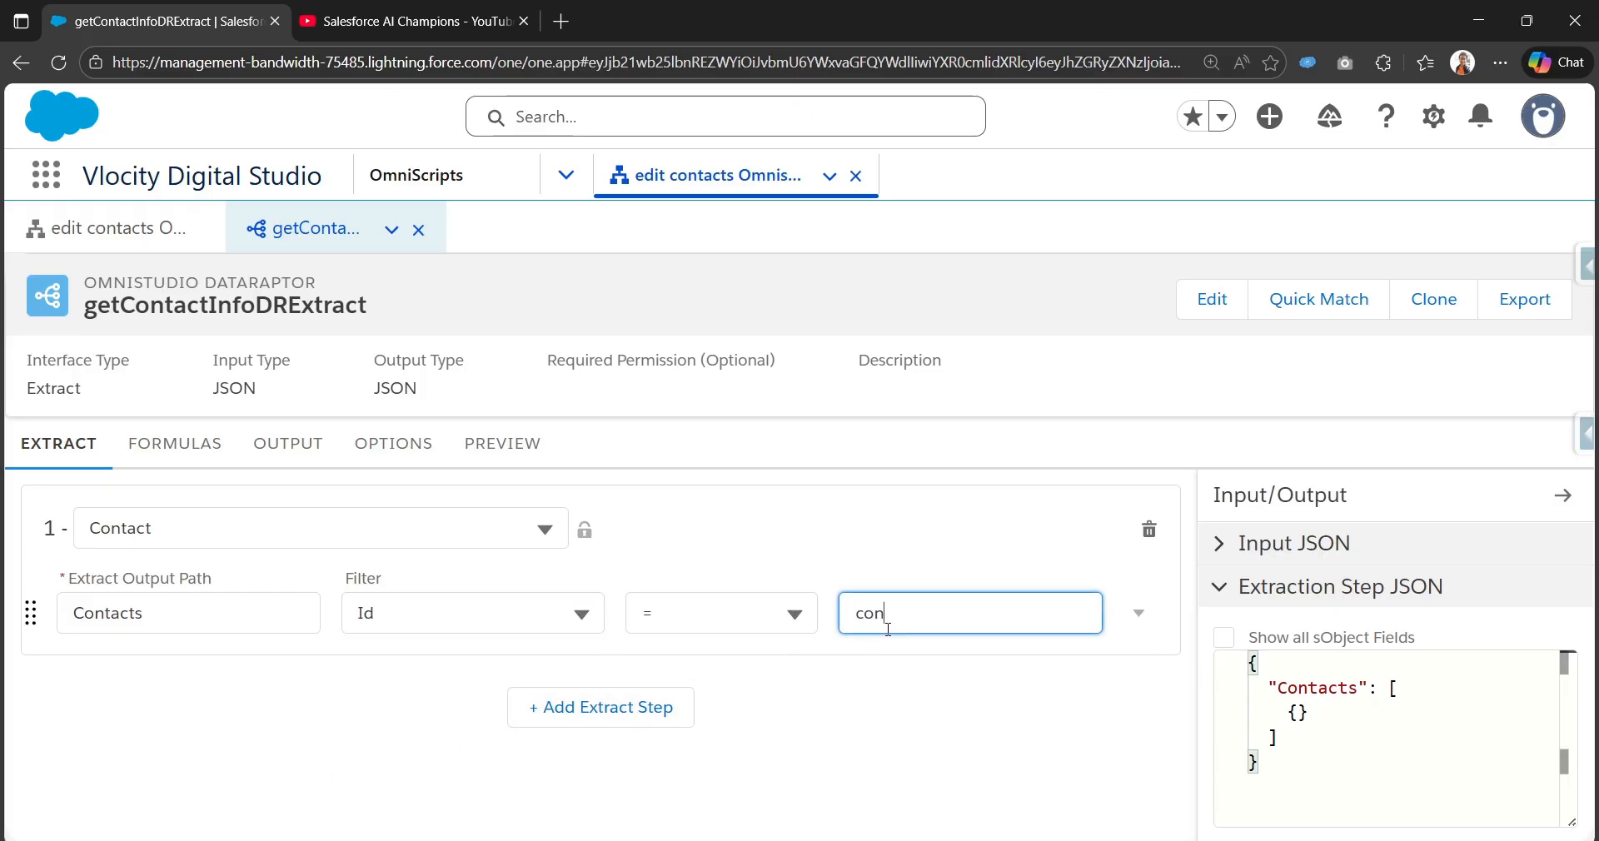
{"action": "type", "text": "contact"}
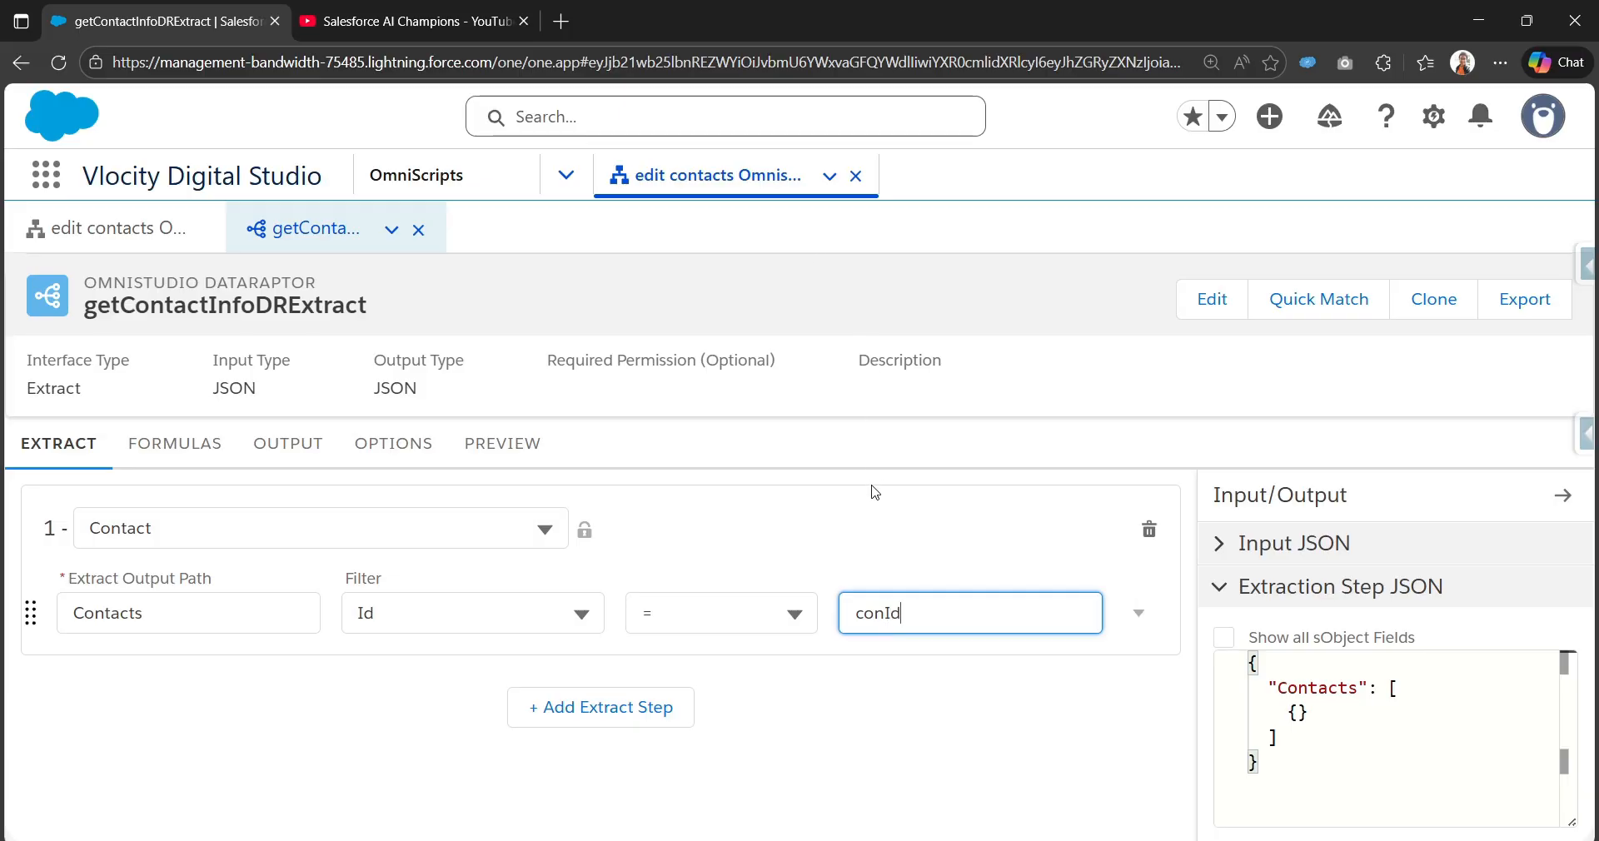
{"action": "left_click_drag", "start_coordinate": [952, 620], "coordinate": [851, 606]}
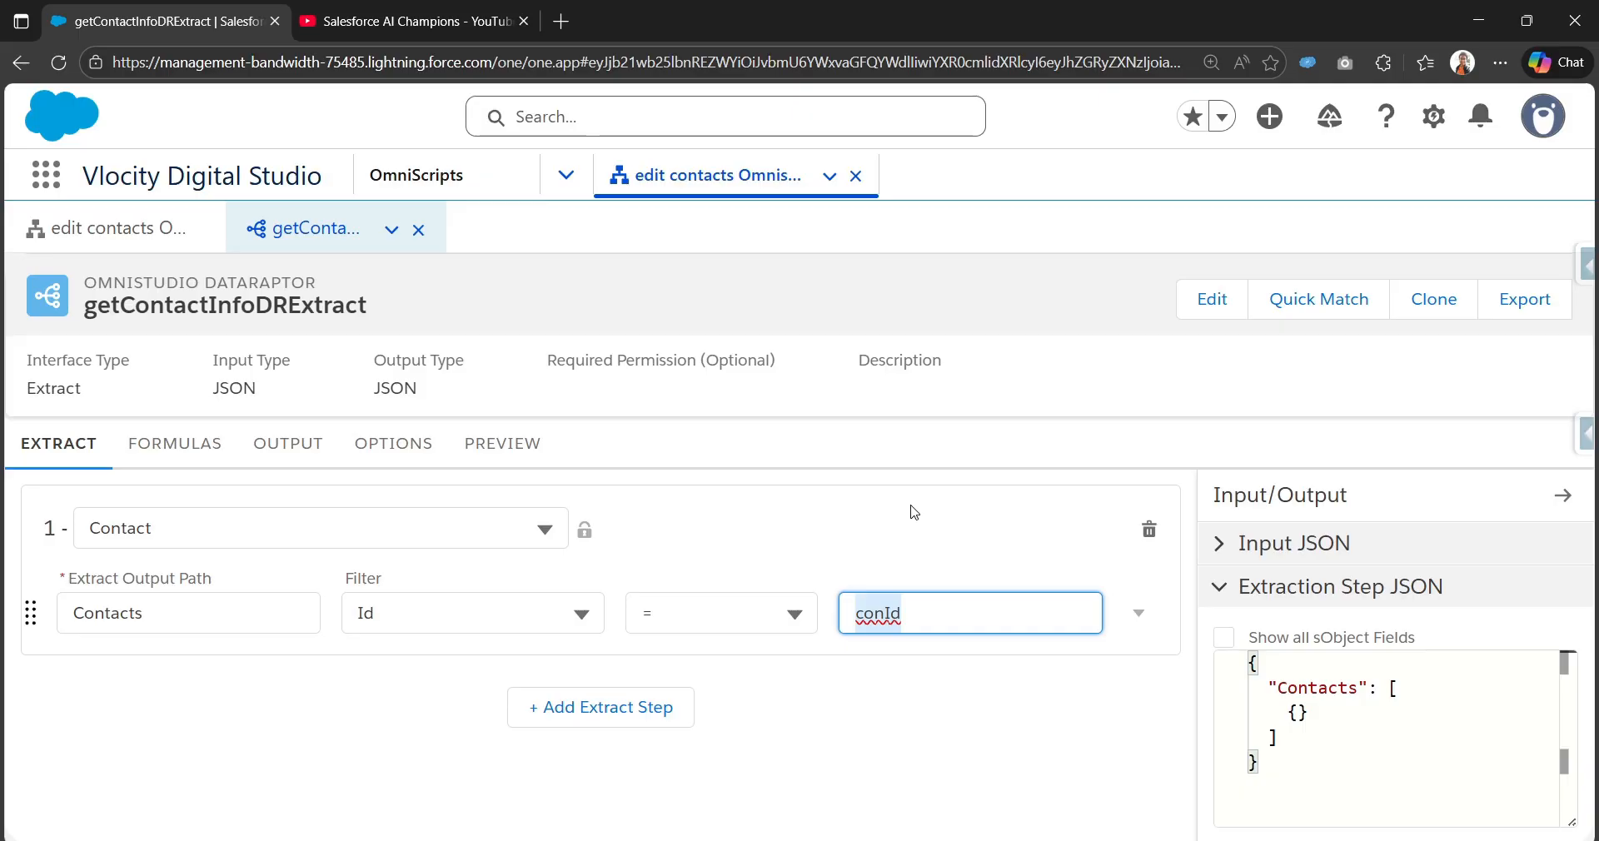
{"action": "left_click", "coordinate": [303, 446]}
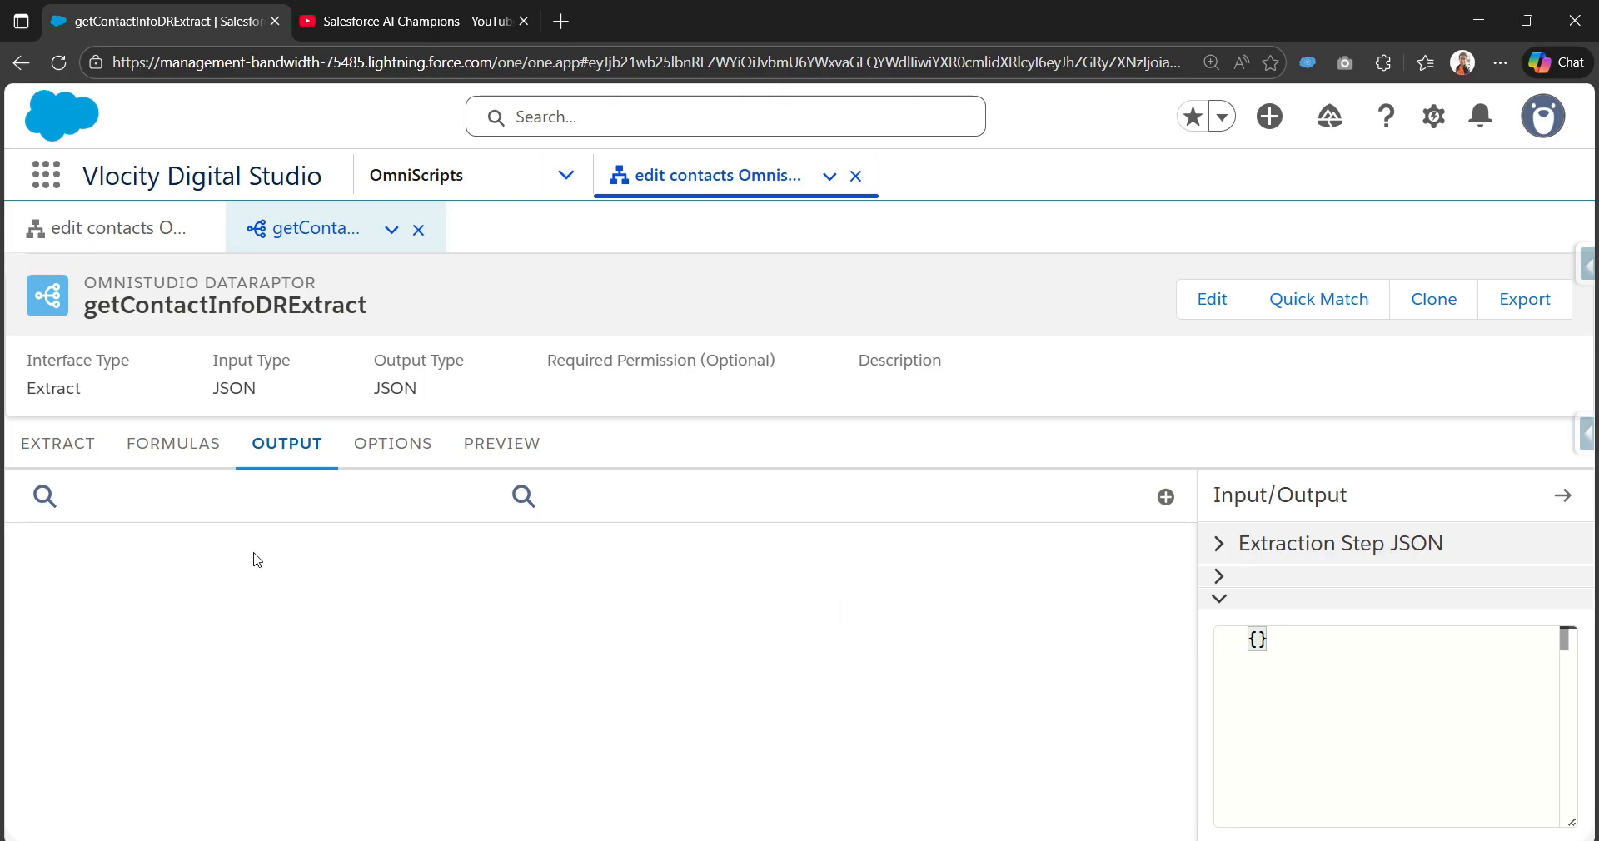
Step: Add an output mapping from Contacts:Name to the output path Name
{"action": "left_click", "coordinate": [1166, 498]}
{"action": "left_click", "coordinate": [275, 483]}
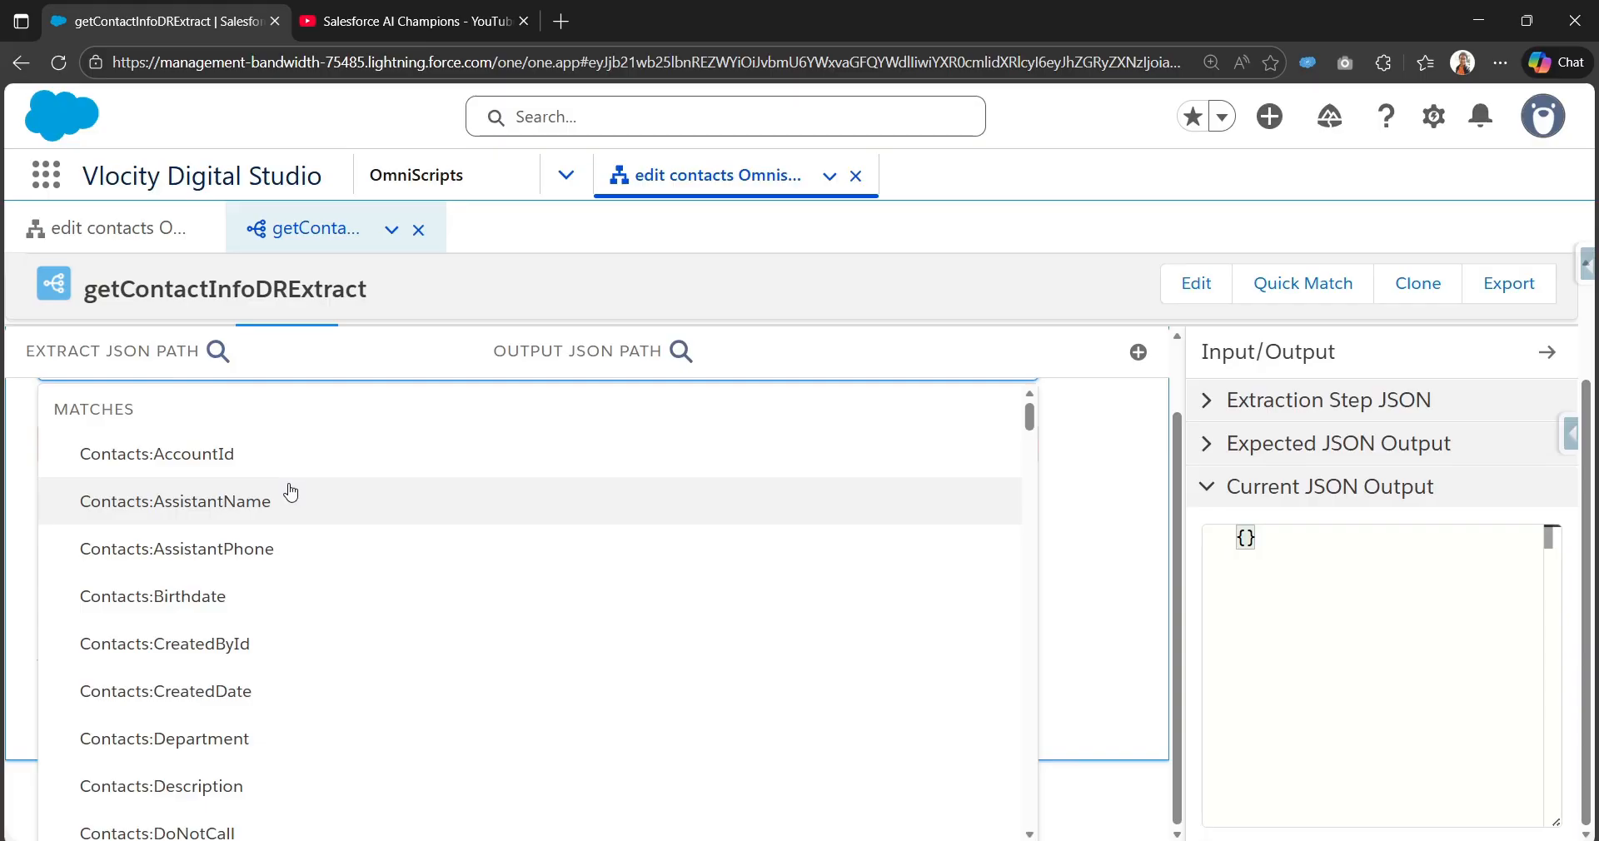
{"action": "scroll", "coordinate": [292, 492], "scroll_direction": "up", "scroll_amount": 1}
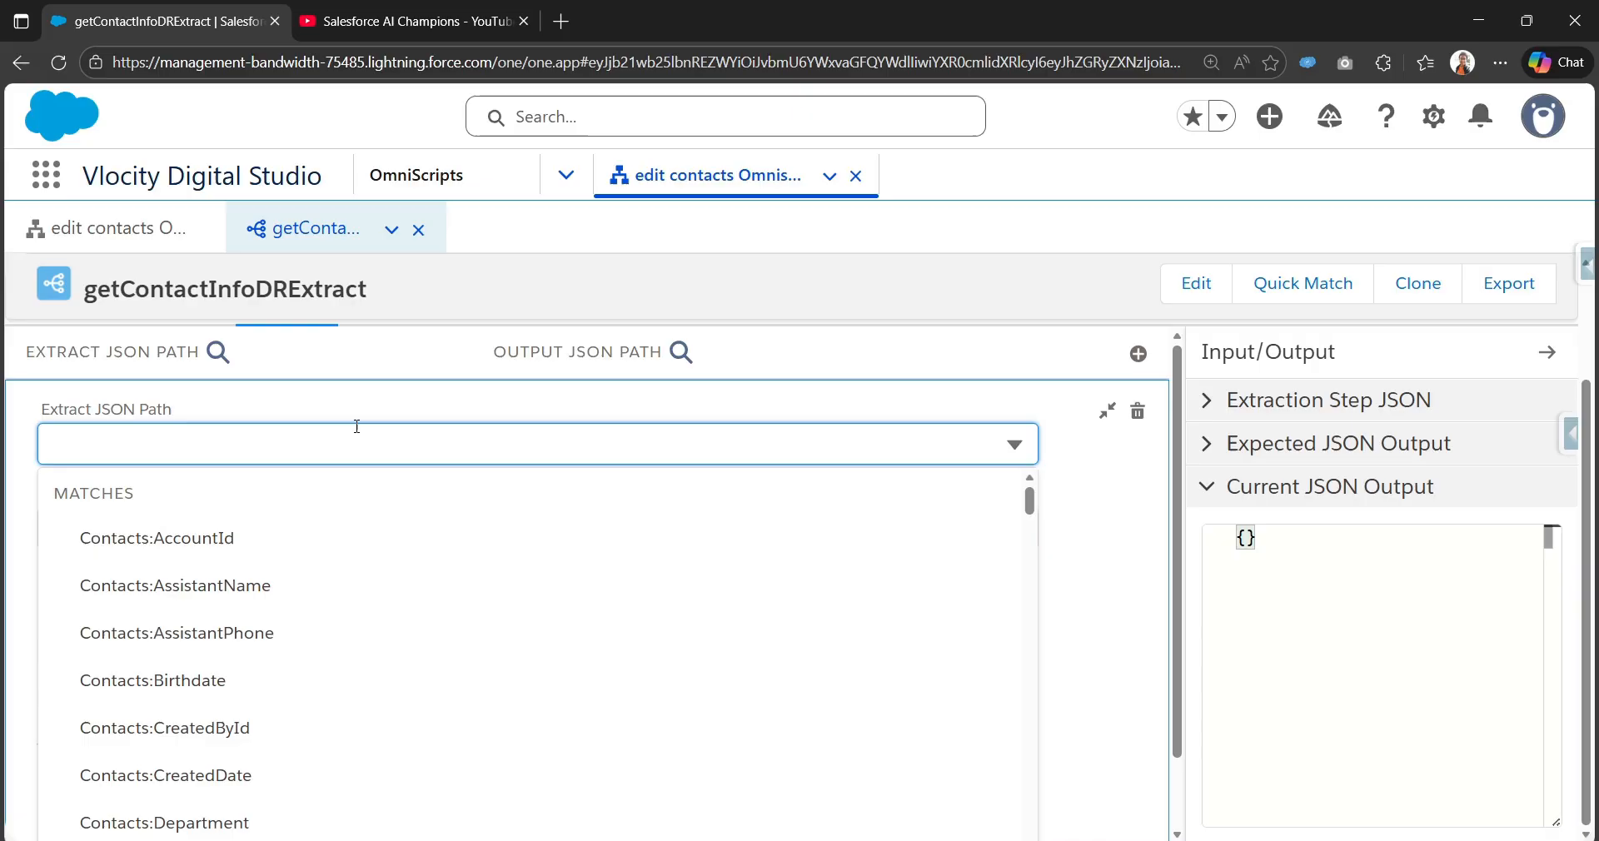
{"action": "type", "text": "Name"}
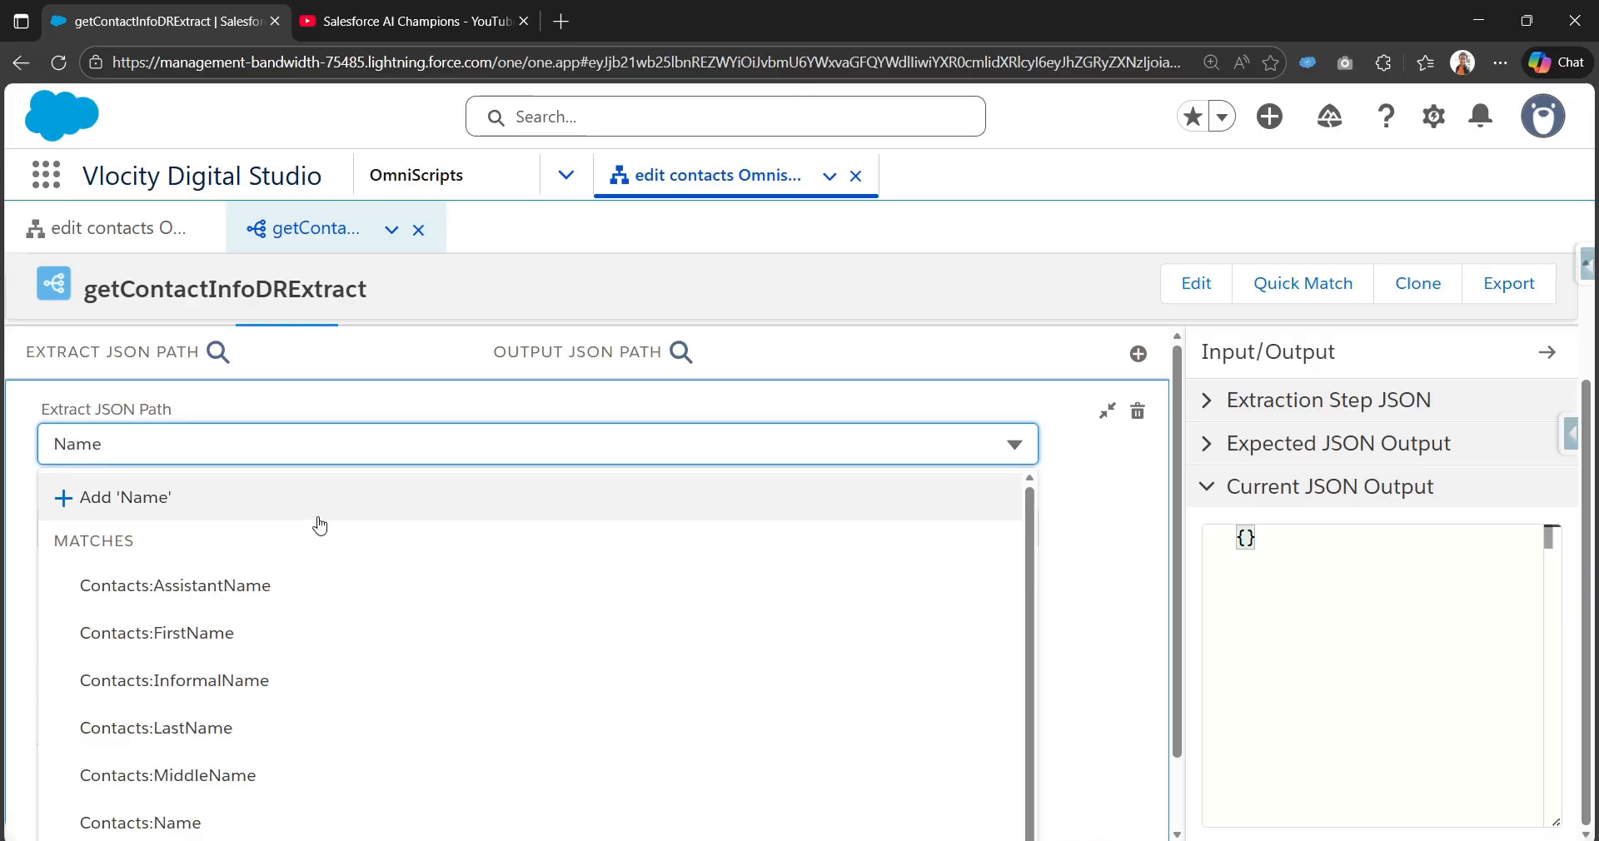
{"action": "left_click", "coordinate": [252, 819]}
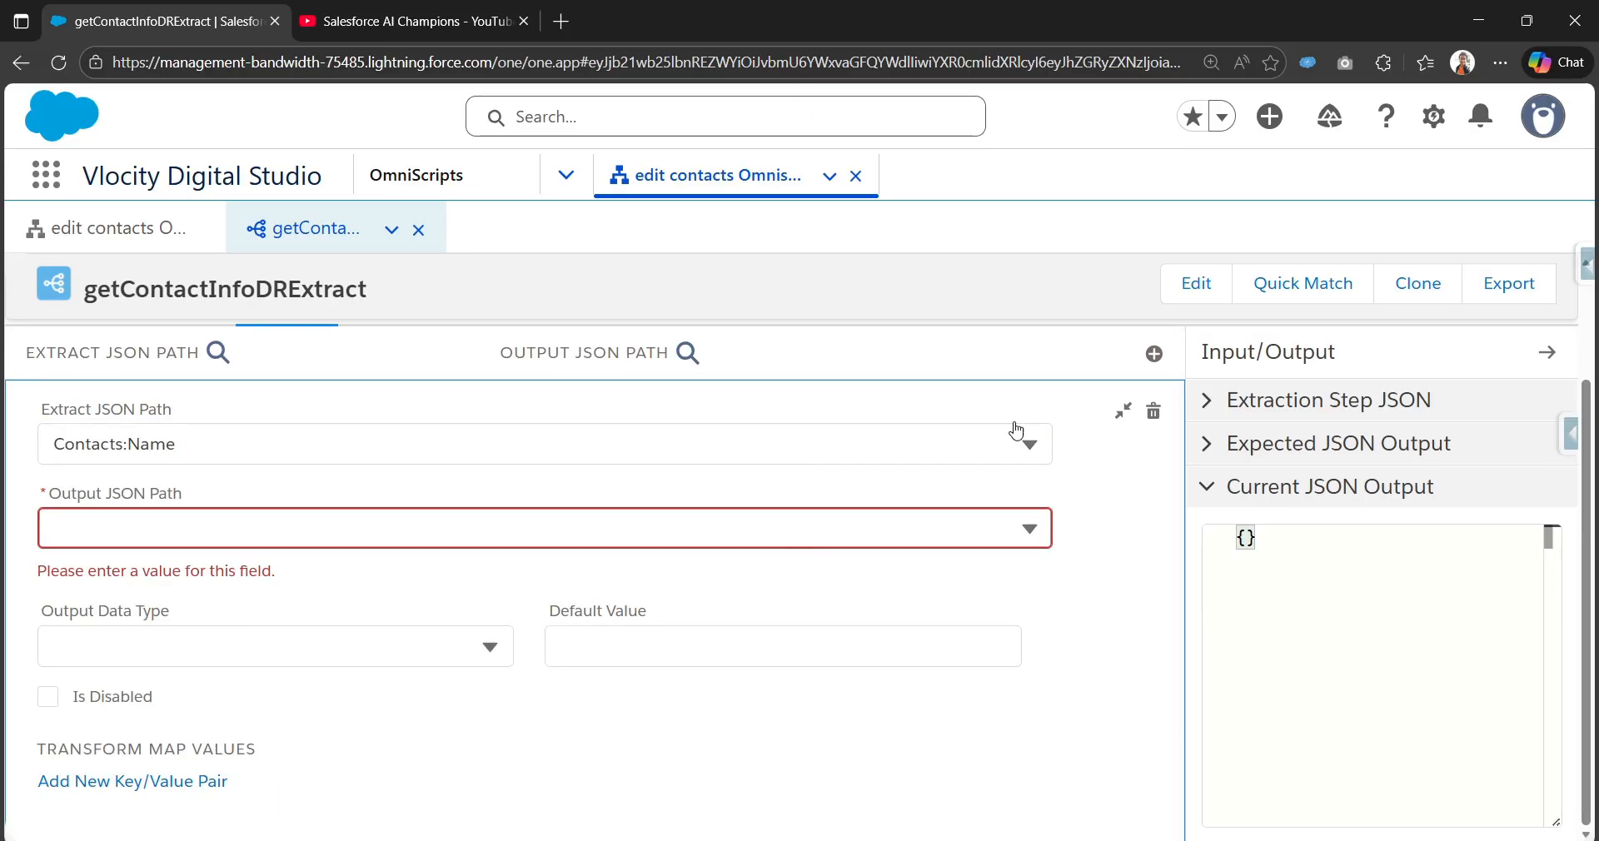
{"action": "left_click", "coordinate": [620, 546]}
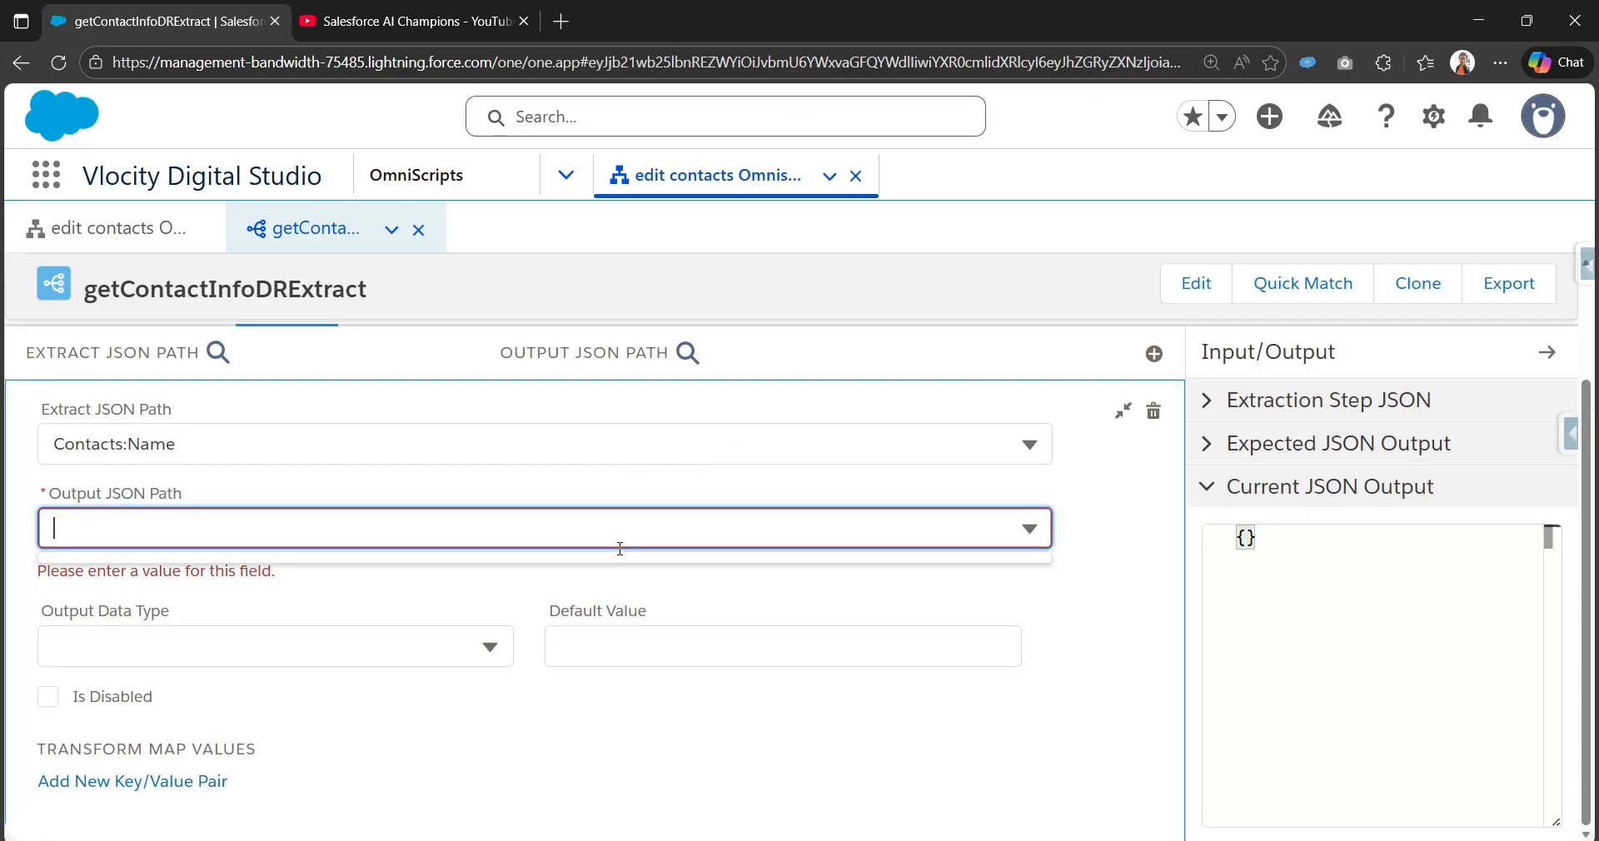
{"action": "type", "text": "Name"}
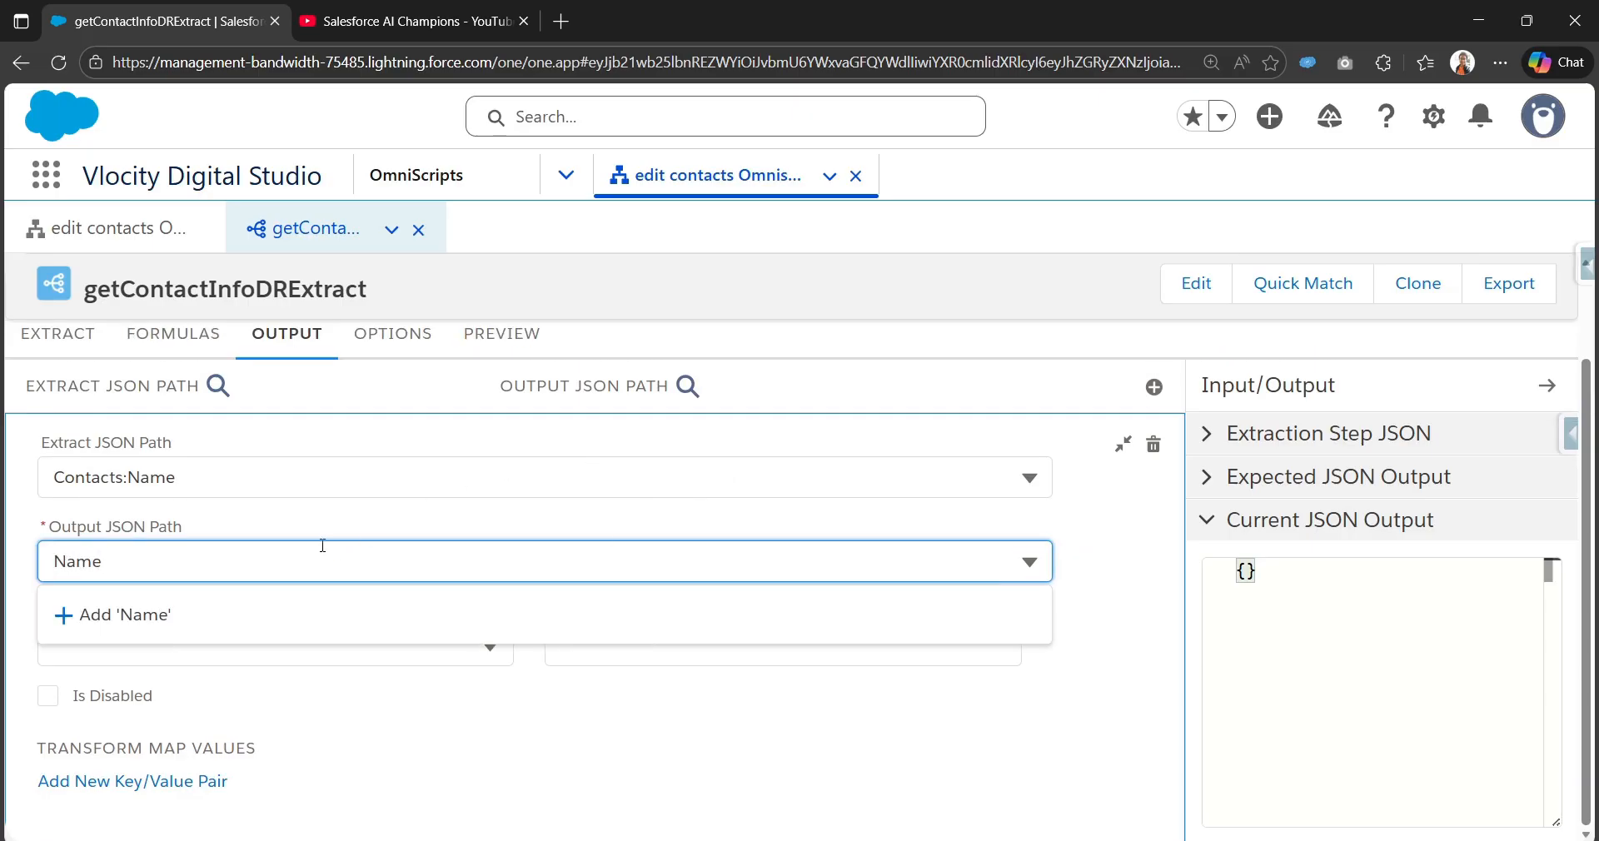
{"action": "left_click", "coordinate": [225, 623]}
{"action": "left_click", "coordinate": [1120, 446]}
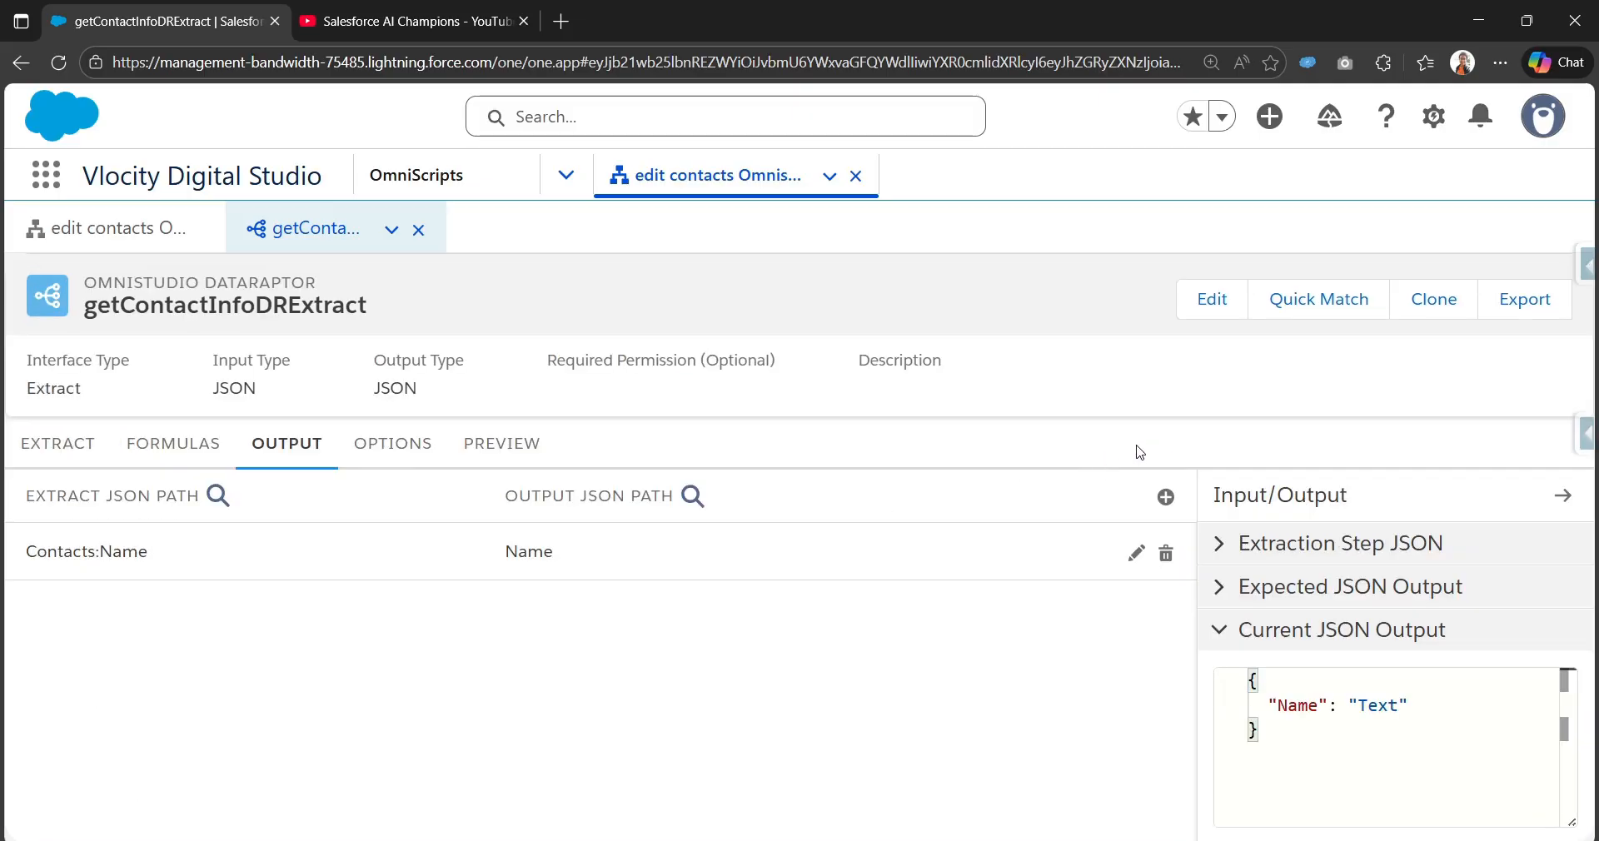
Step: Add a second mapping from Contacts:Title to the output path Title
{"action": "left_click", "coordinate": [1164, 499]}
{"action": "left_click", "coordinate": [435, 478]}
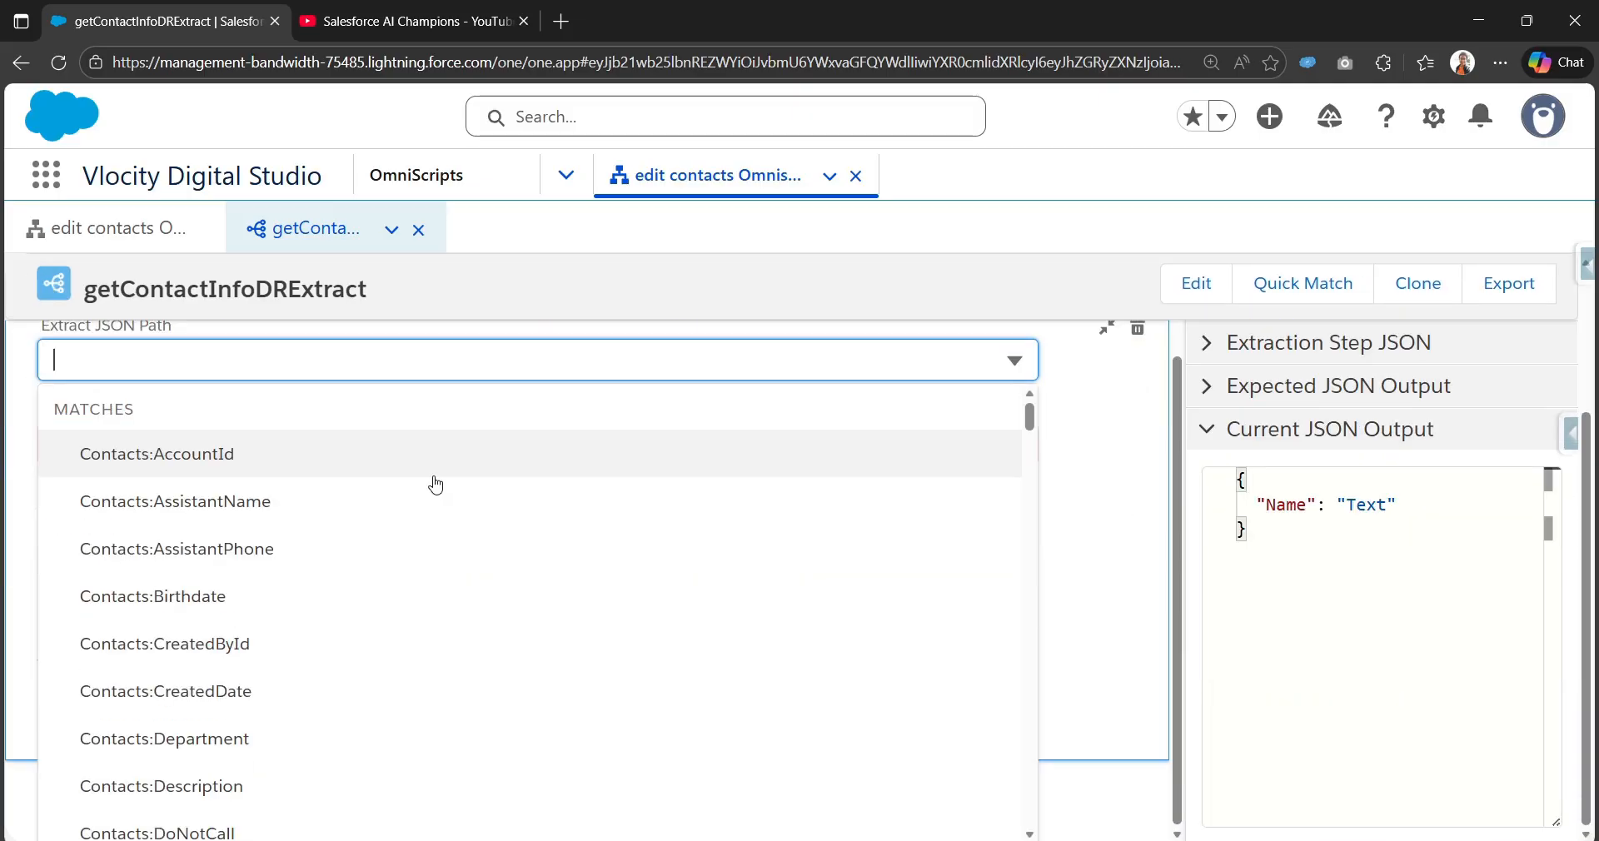
{"action": "type", "text": "Title"}
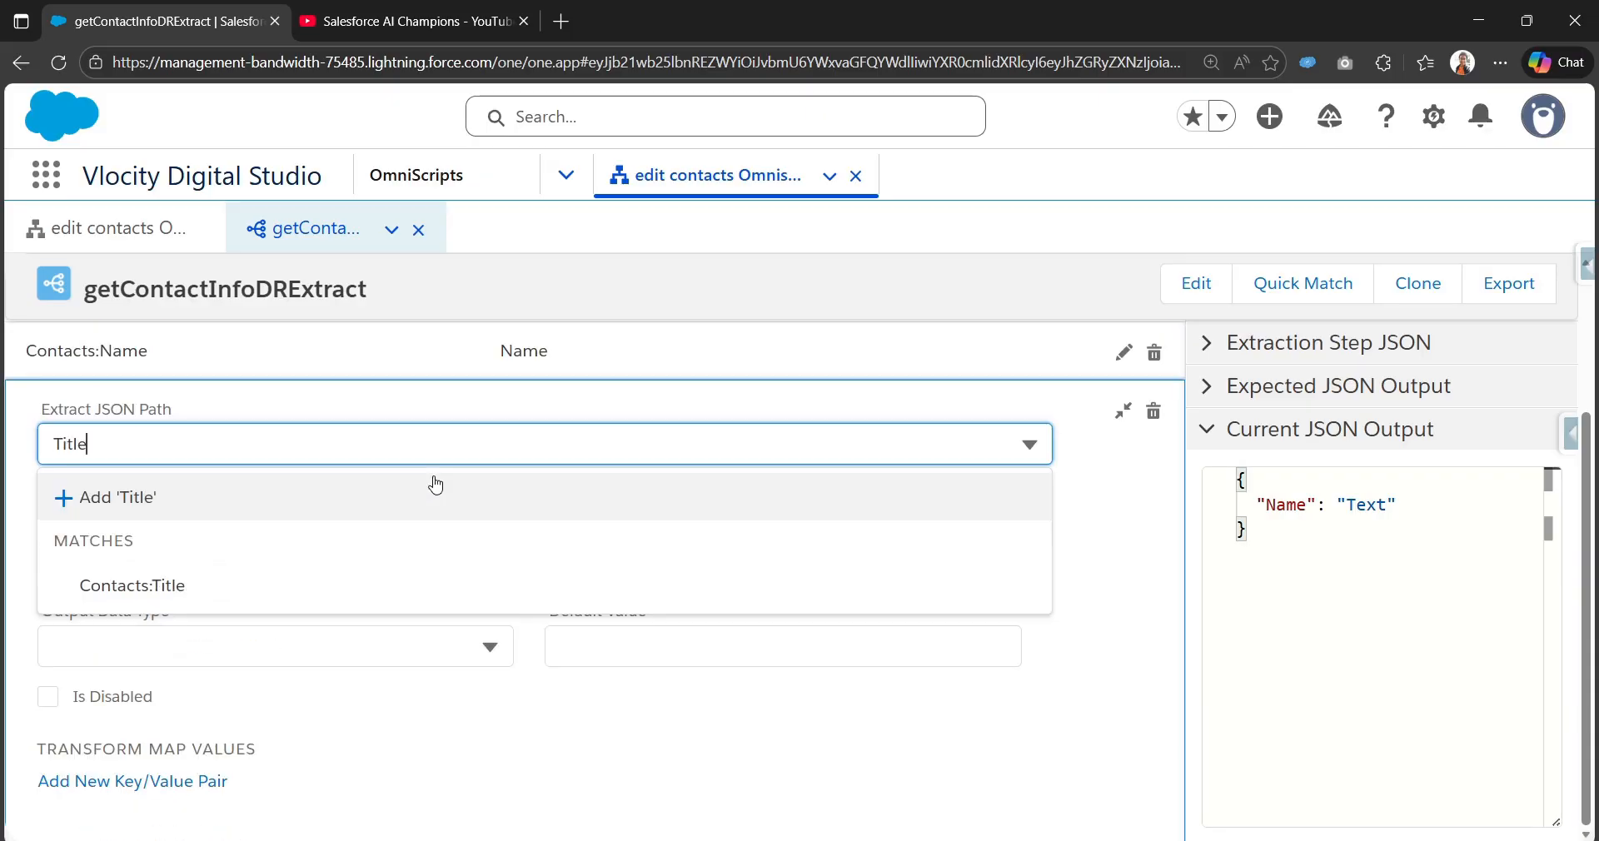
{"action": "left_click", "coordinate": [365, 575]}
{"action": "left_click", "coordinate": [394, 531]}
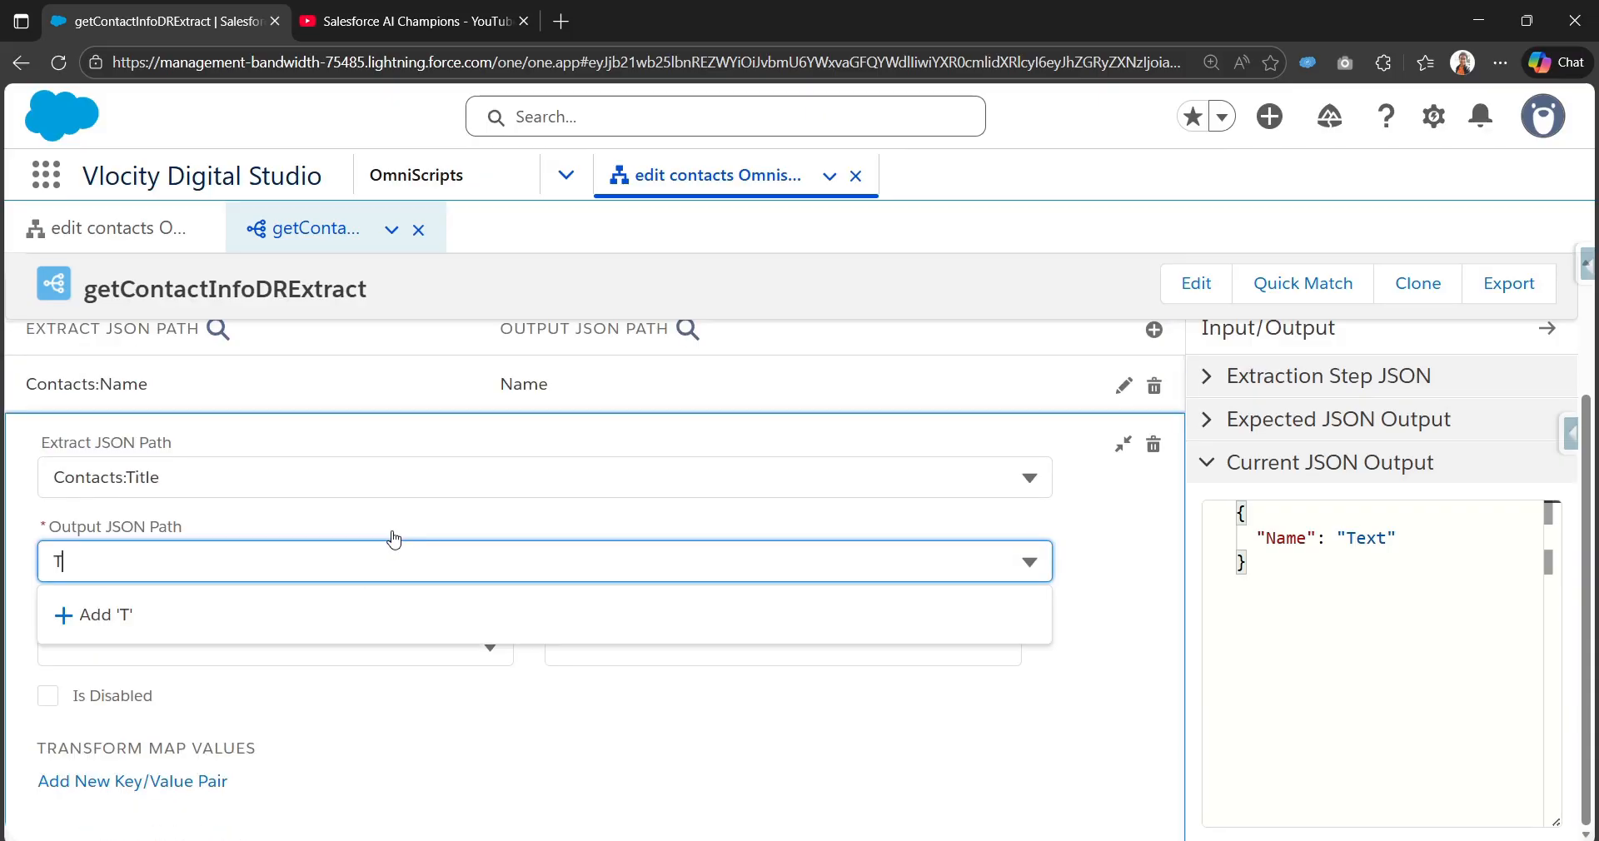
{"action": "type", "text": "Title"}
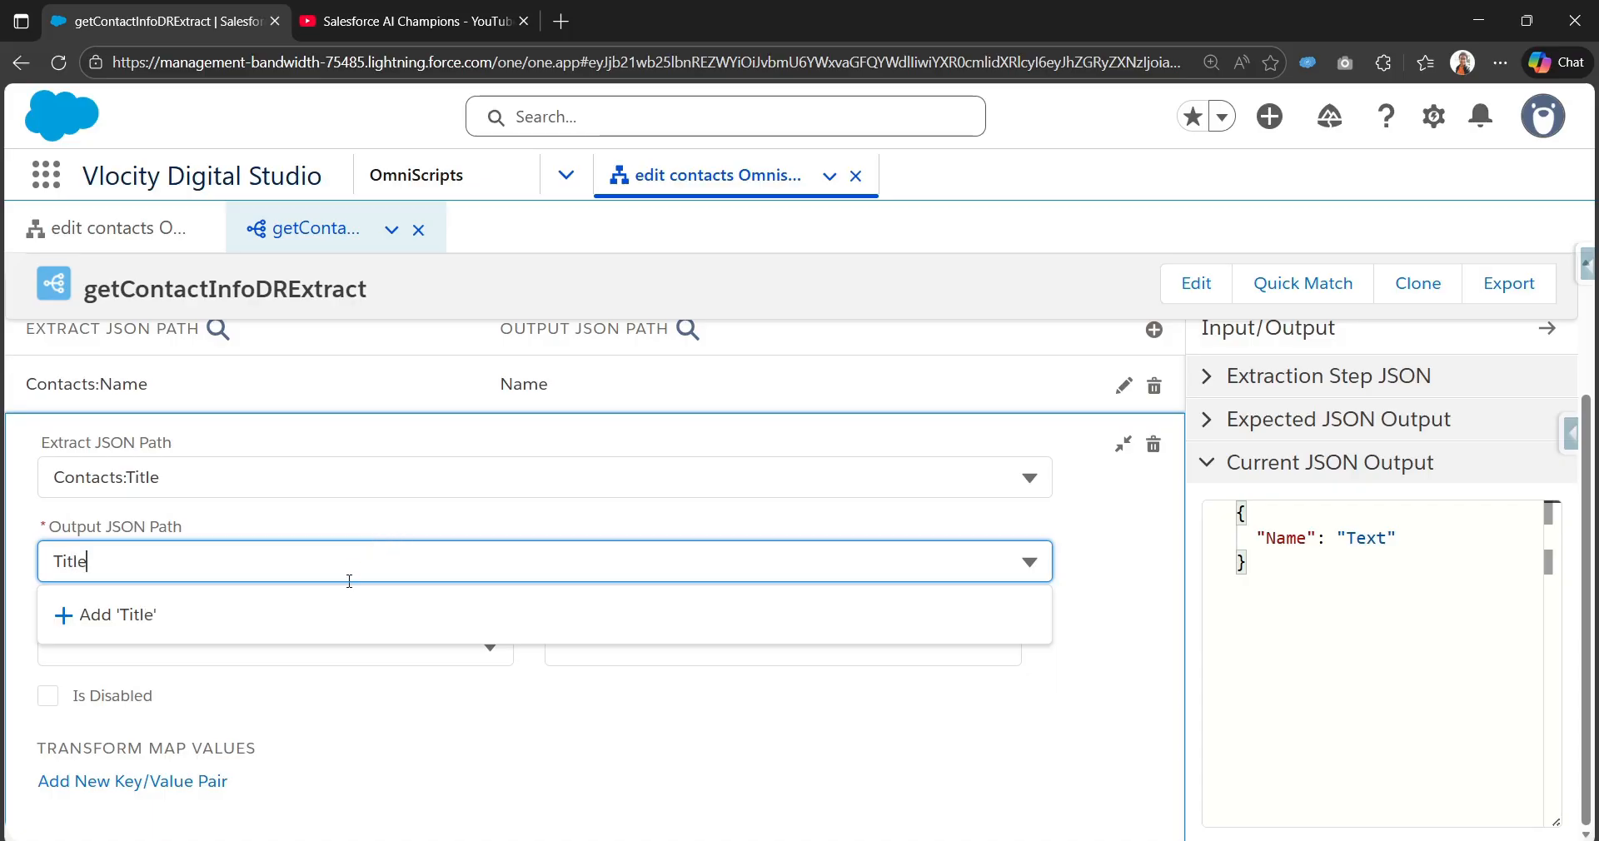
{"action": "key", "text": "Return"}
{"action": "left_click", "coordinate": [1122, 446]}
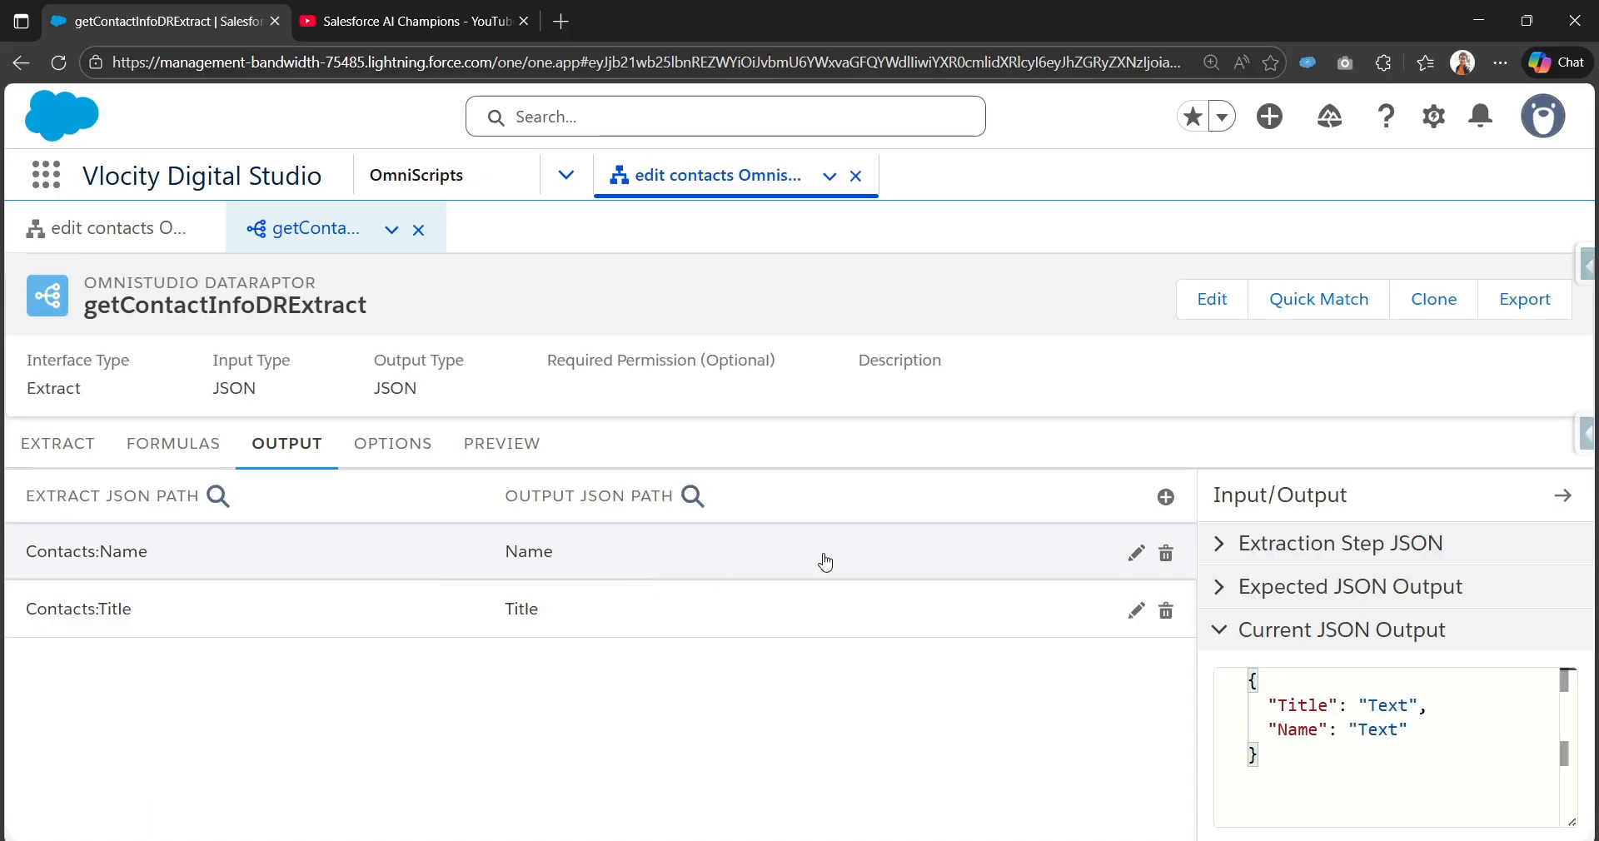
{"action": "left_click", "coordinate": [1165, 497]}
Step: Map Contacts:Id to the output path ContactId
{"action": "left_click", "coordinate": [348, 480]}
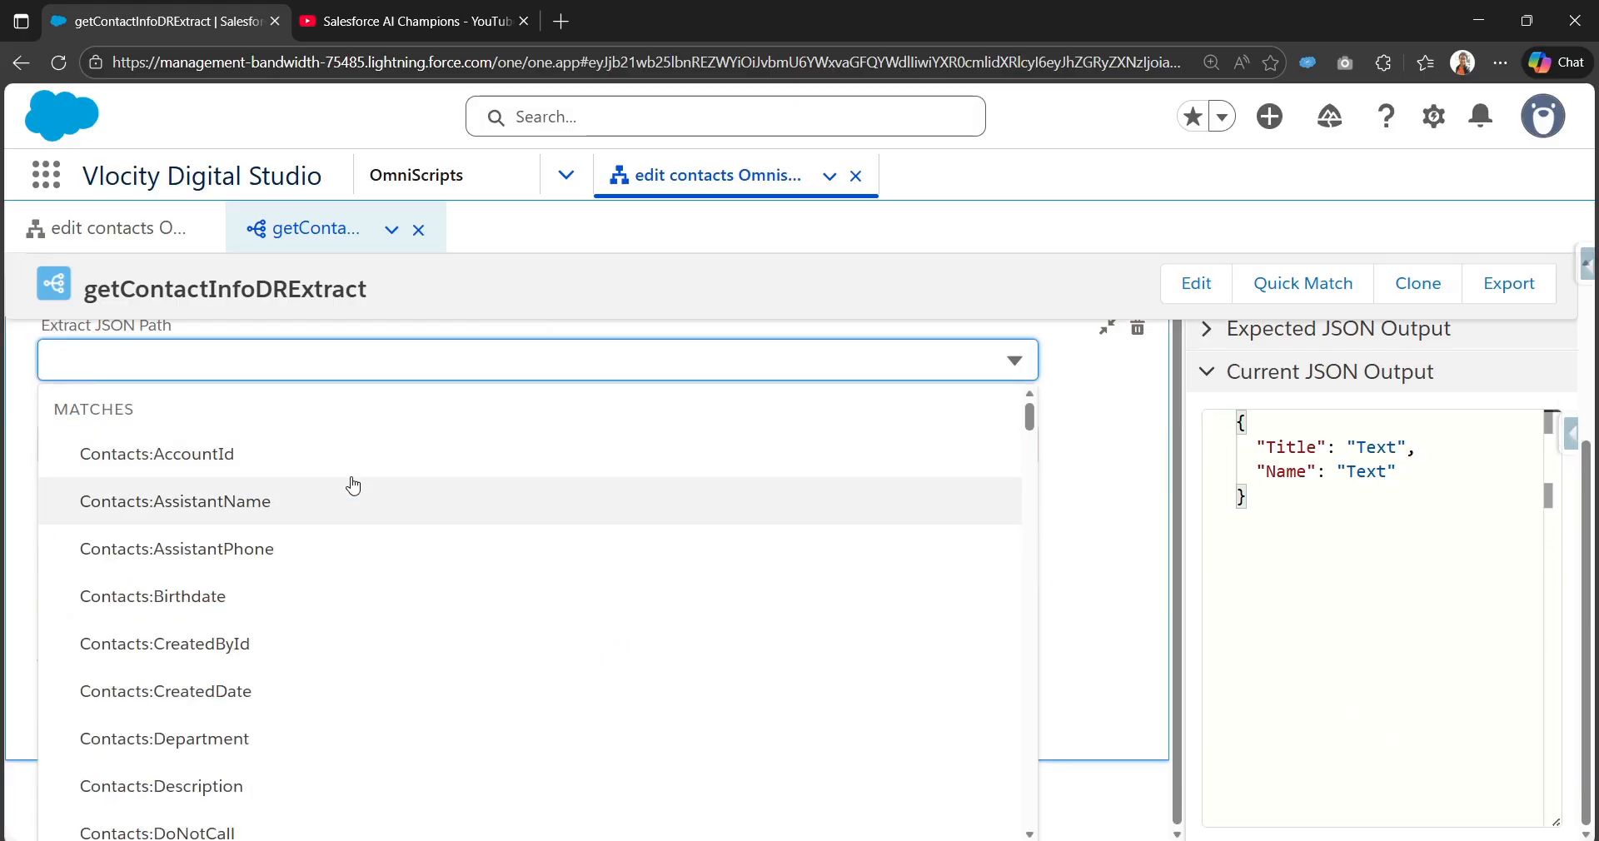
{"action": "type", "text": "Id"}
{"action": "left_click", "coordinate": [286, 593]}
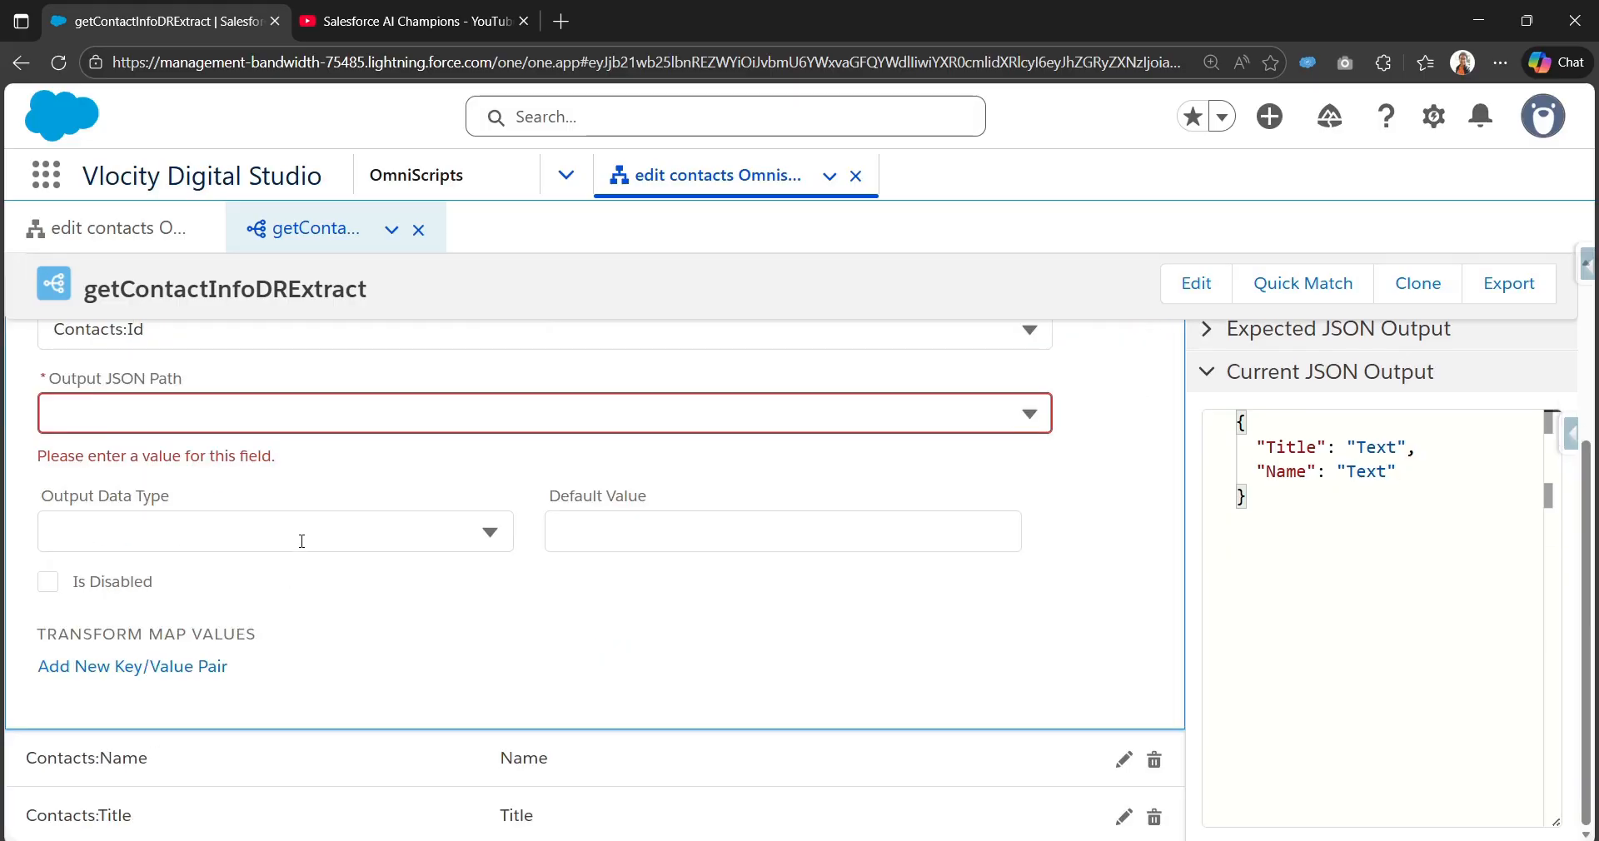
{"action": "left_click", "coordinate": [345, 424]}
{"action": "type", "text": "Con"}
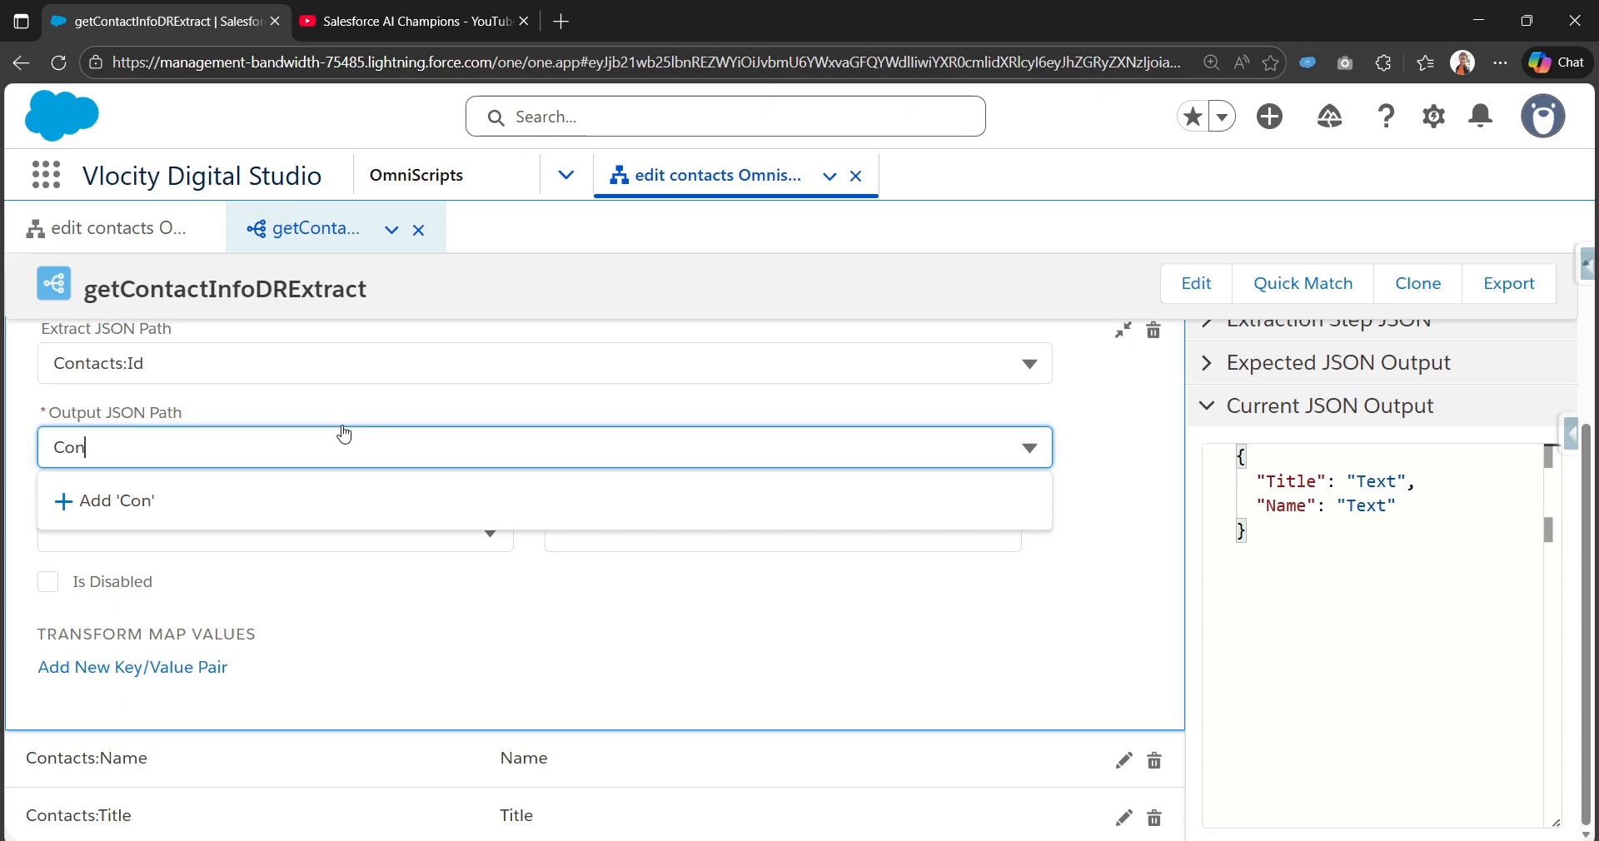
{"action": "type", "text": "tactId"}
{"action": "key", "text": "Return"}
{"action": "left_click", "coordinate": [1124, 330]}
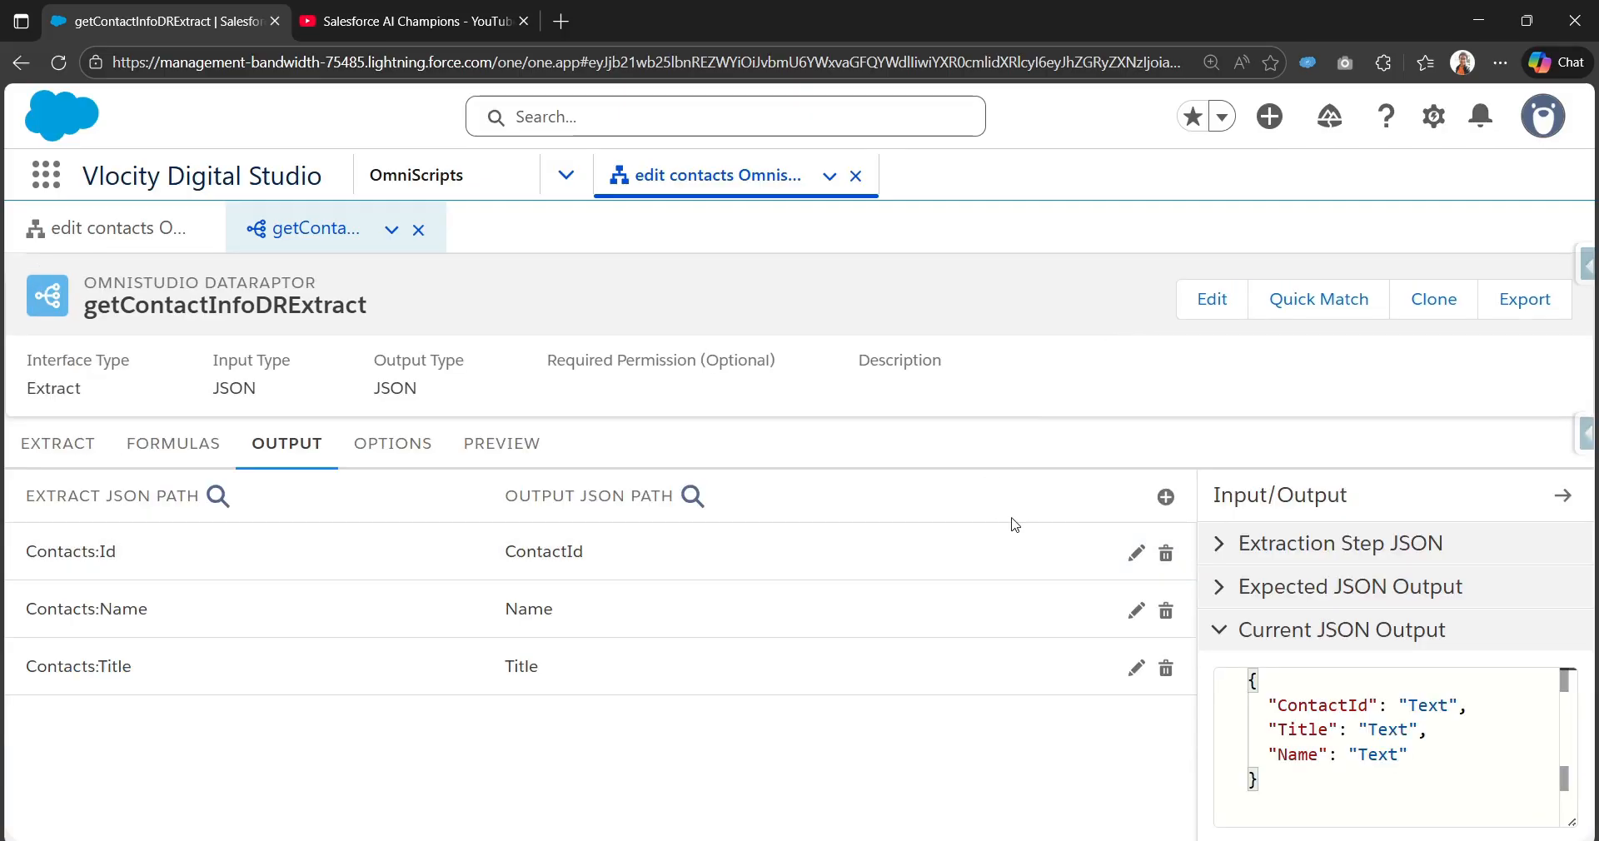
Step: Add a mapping from Contacts:Description to the output path Description
{"action": "left_click", "coordinate": [1163, 499]}
{"action": "left_click", "coordinate": [376, 474]}
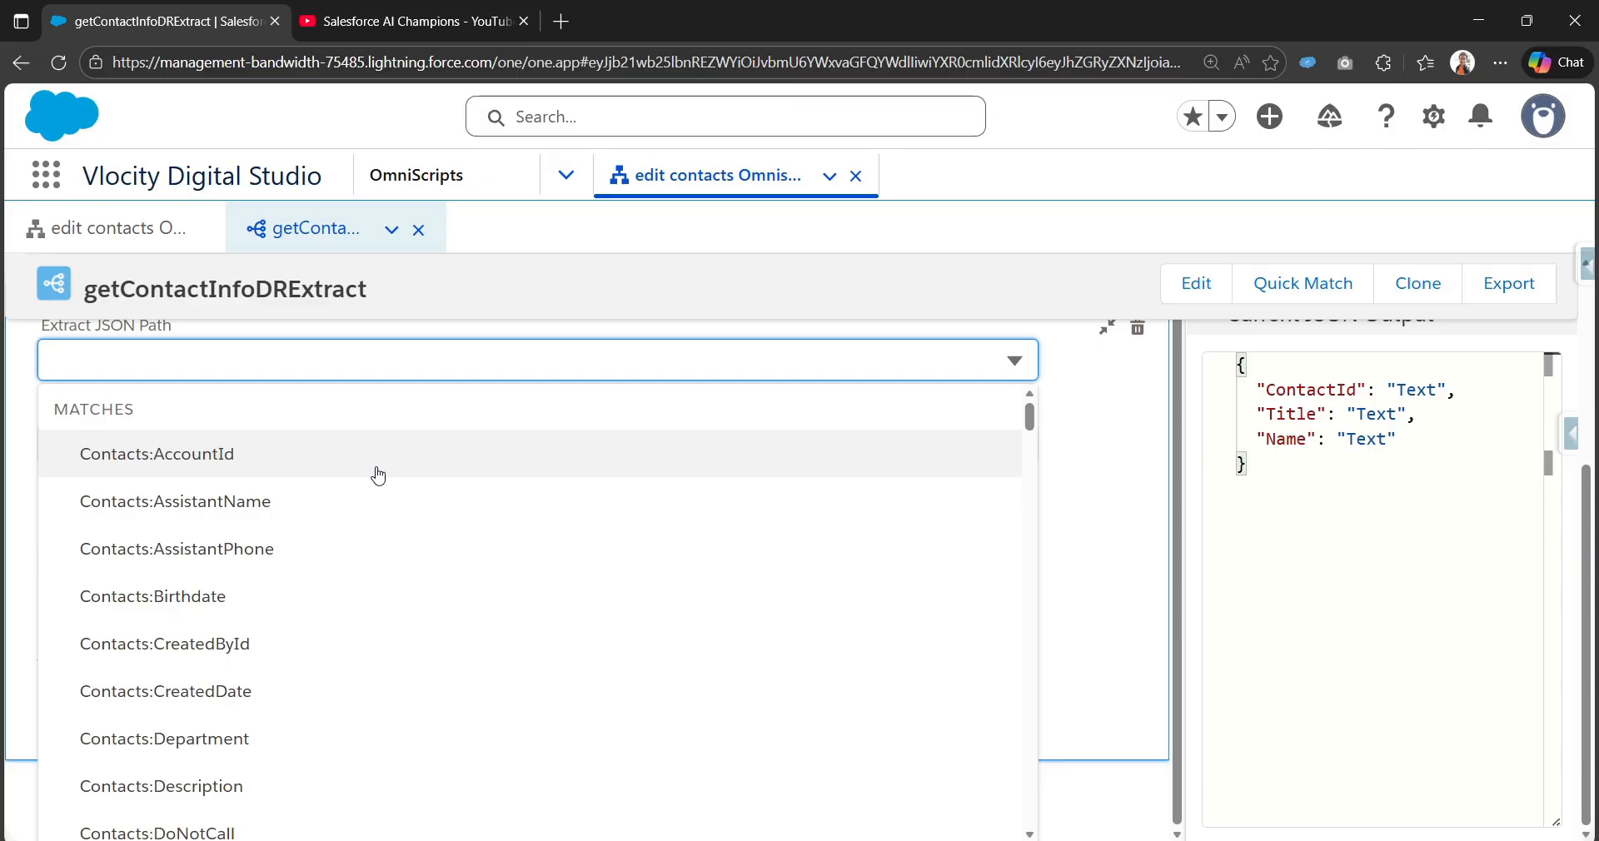
{"action": "type", "text": "D"}
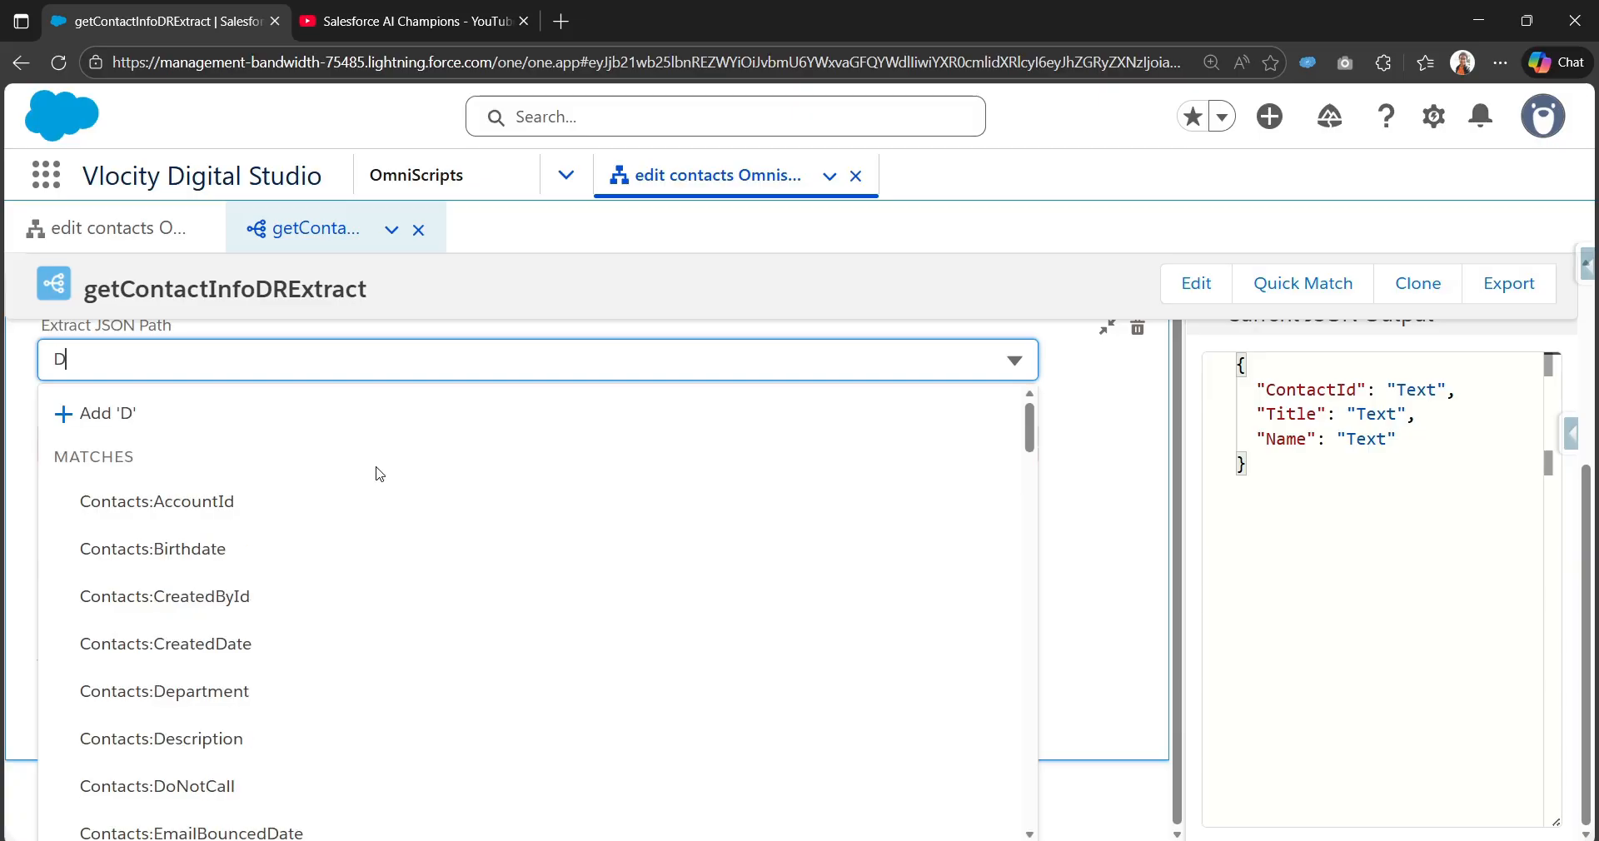
{"action": "type", "text": "esc"}
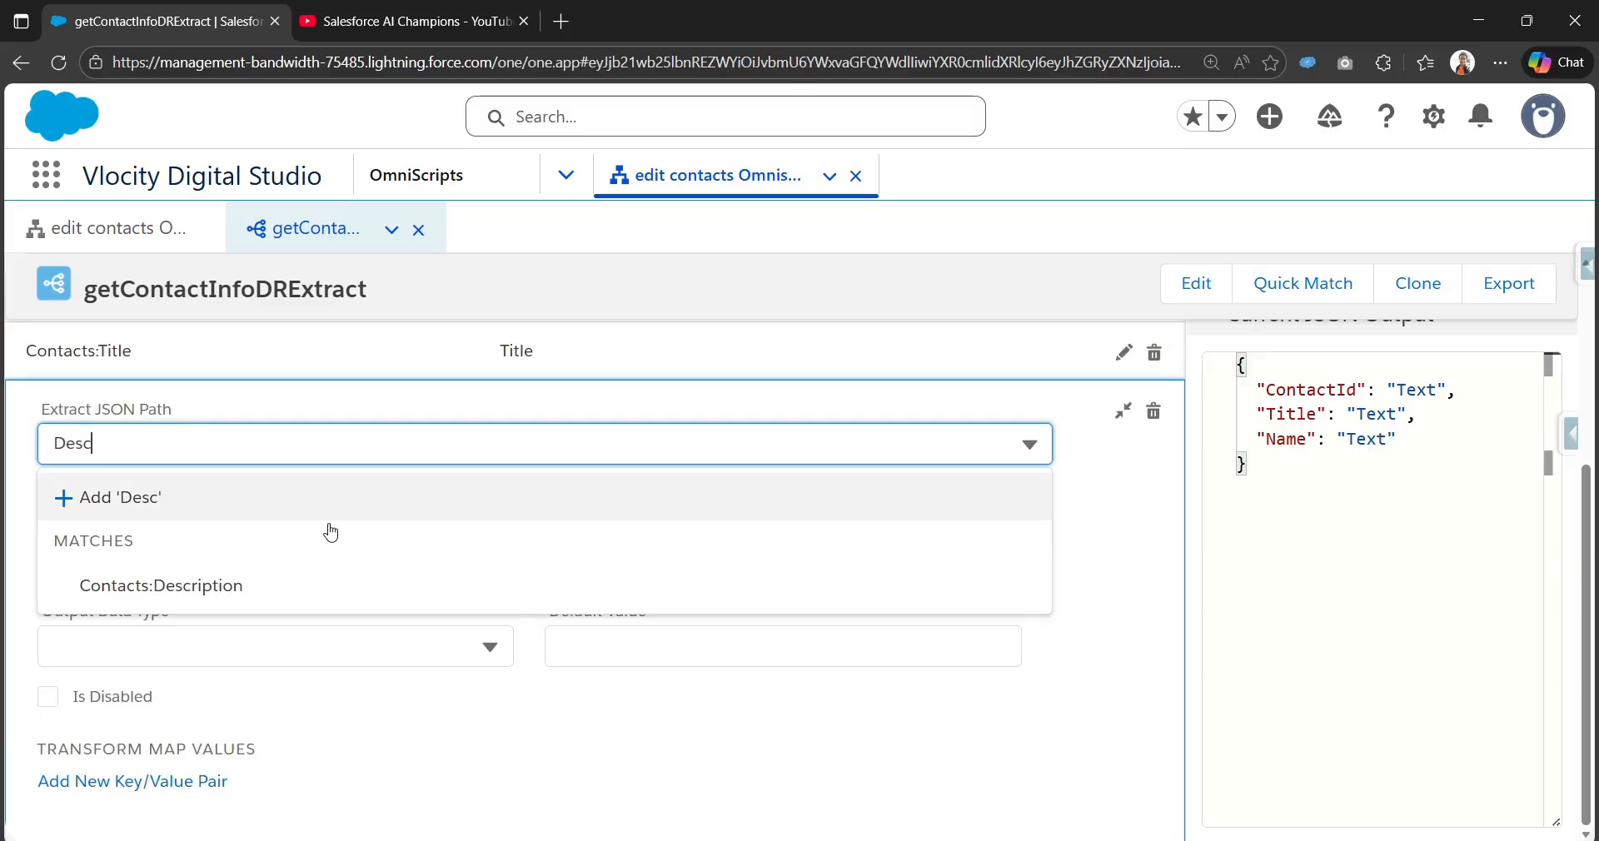
{"action": "left_click", "coordinate": [269, 596]}
{"action": "scroll", "coordinate": [516, 455], "scroll_direction": "up", "scroll_amount": 3}
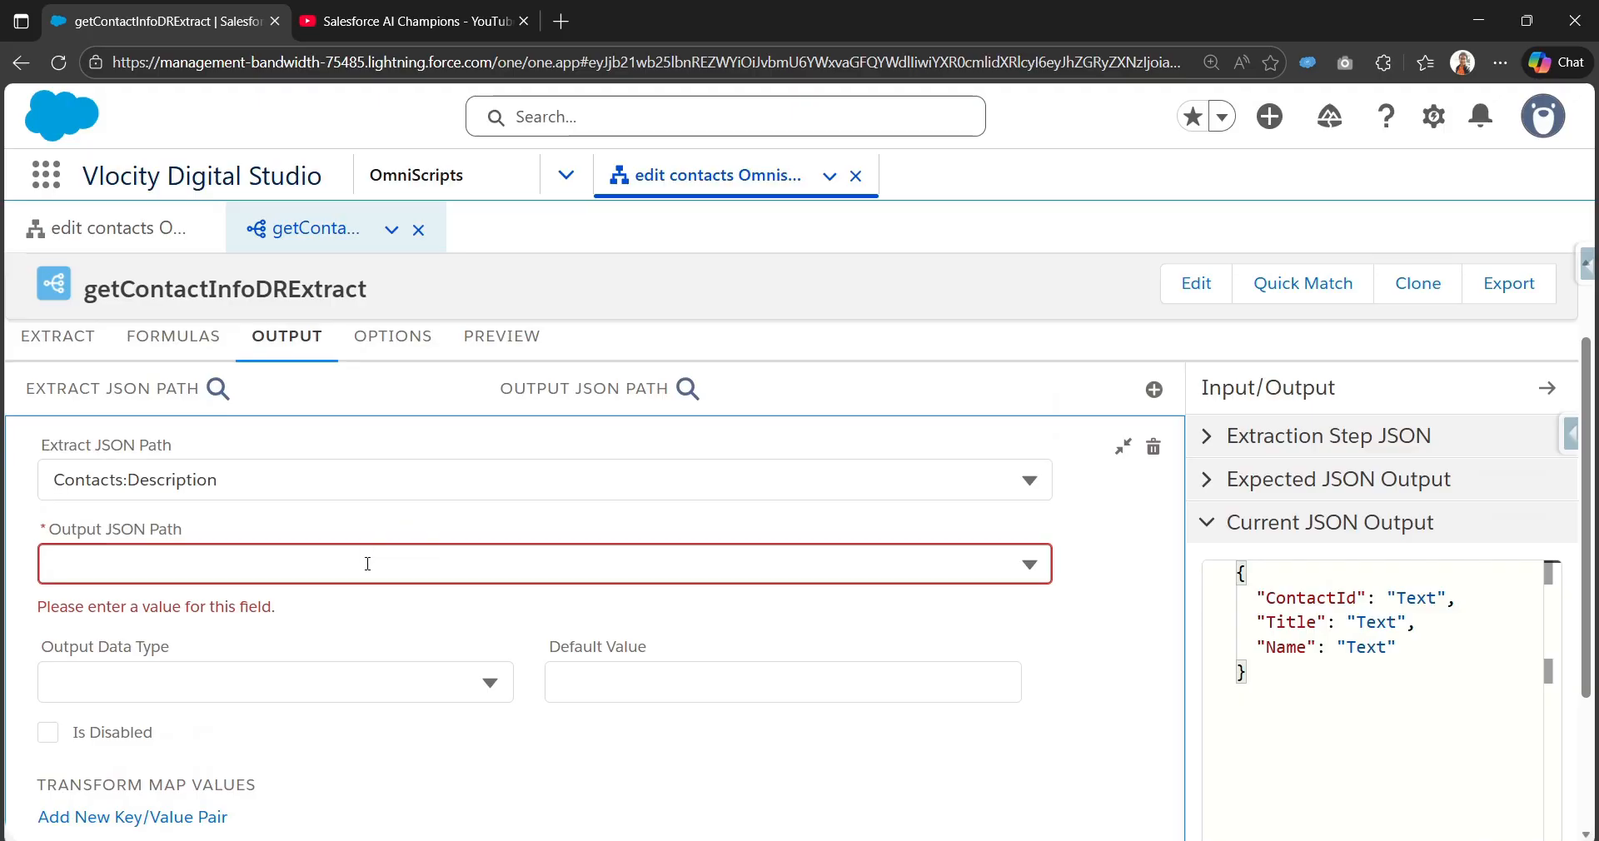
{"action": "left_click", "coordinate": [367, 561]}
{"action": "type", "text": "De"}
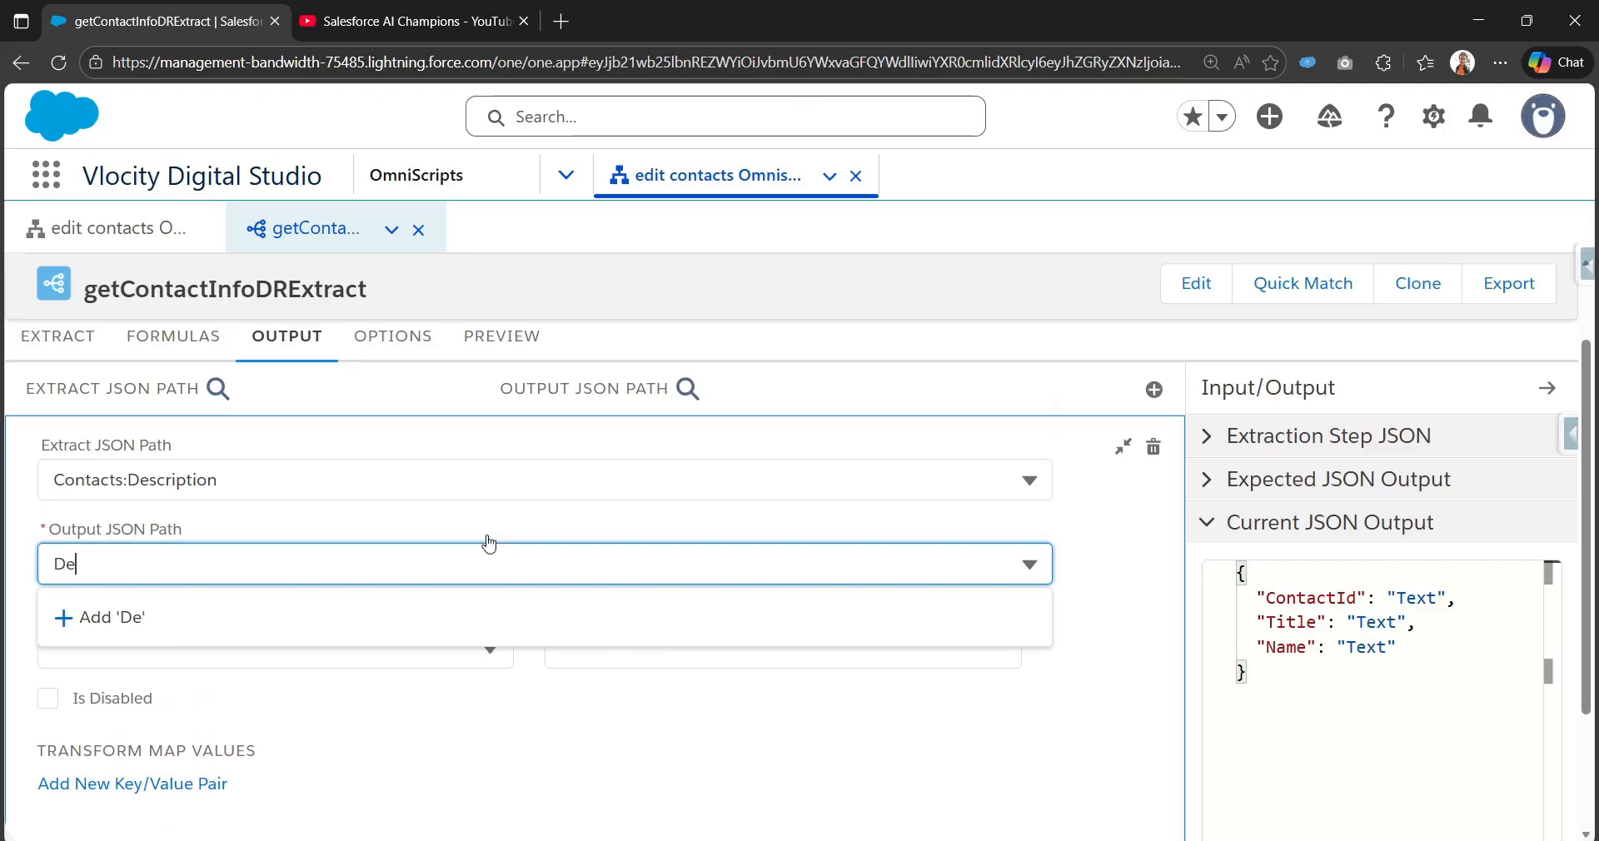
{"action": "type", "text": "scription"}
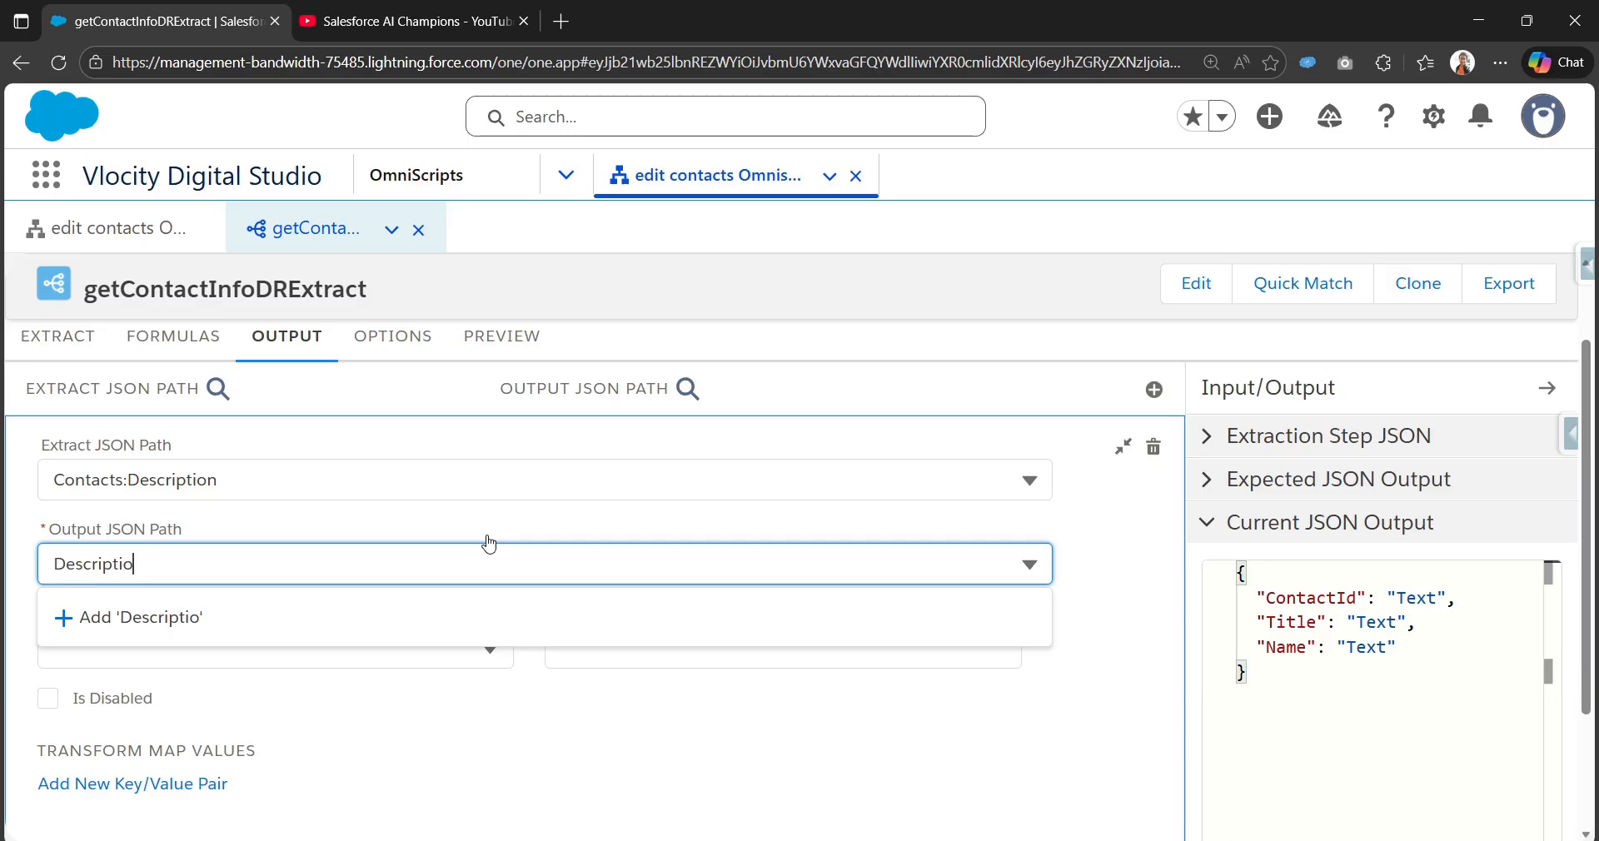
{"action": "left_click", "coordinate": [411, 617]}
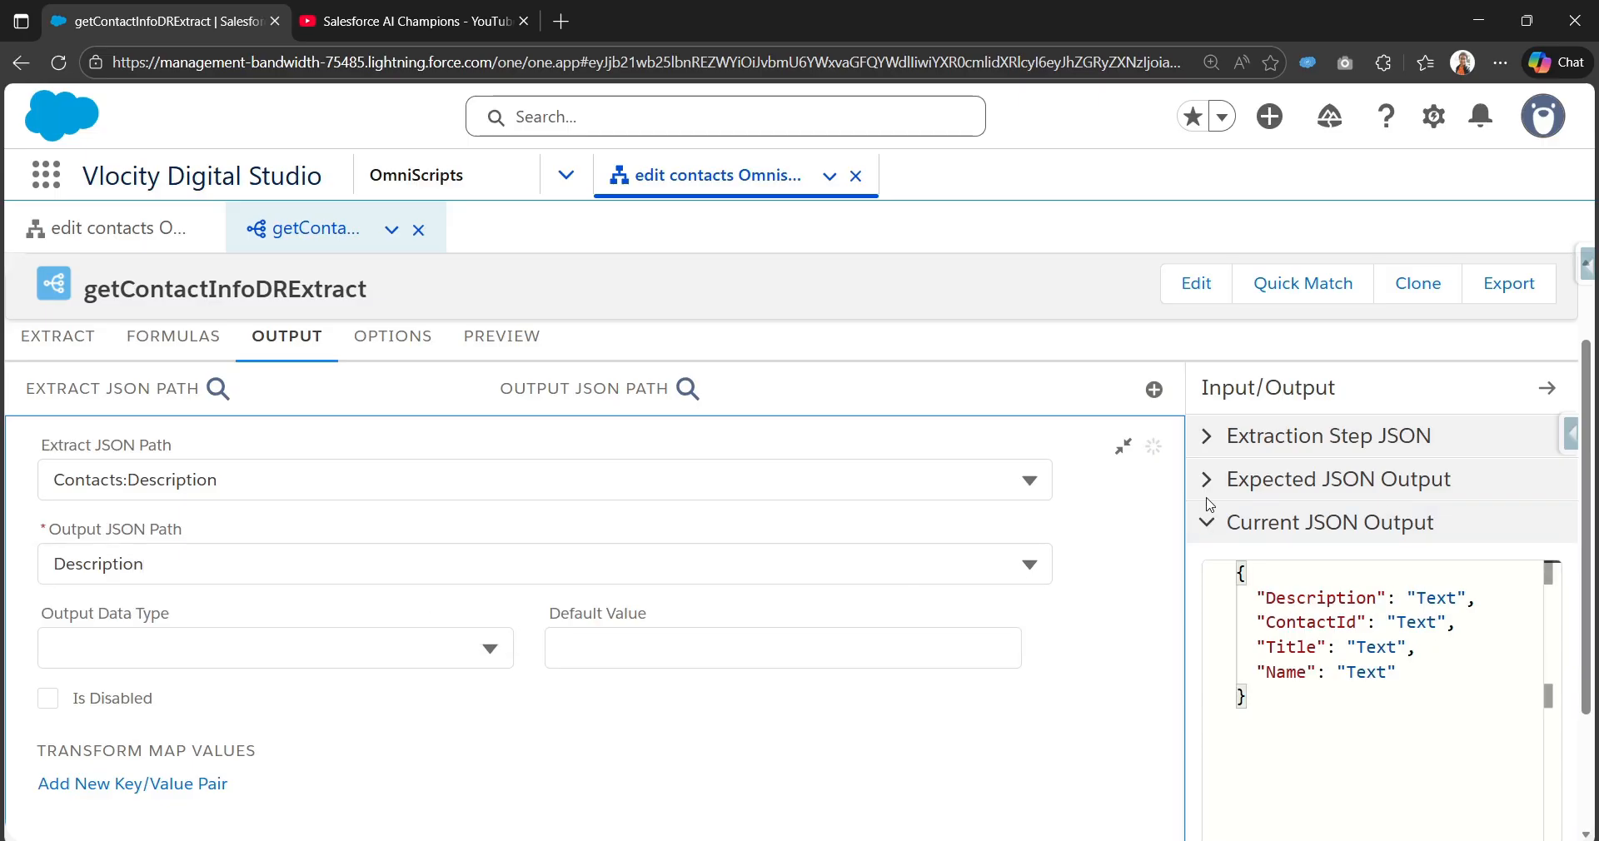
{"action": "left_click", "coordinate": [1123, 447]}
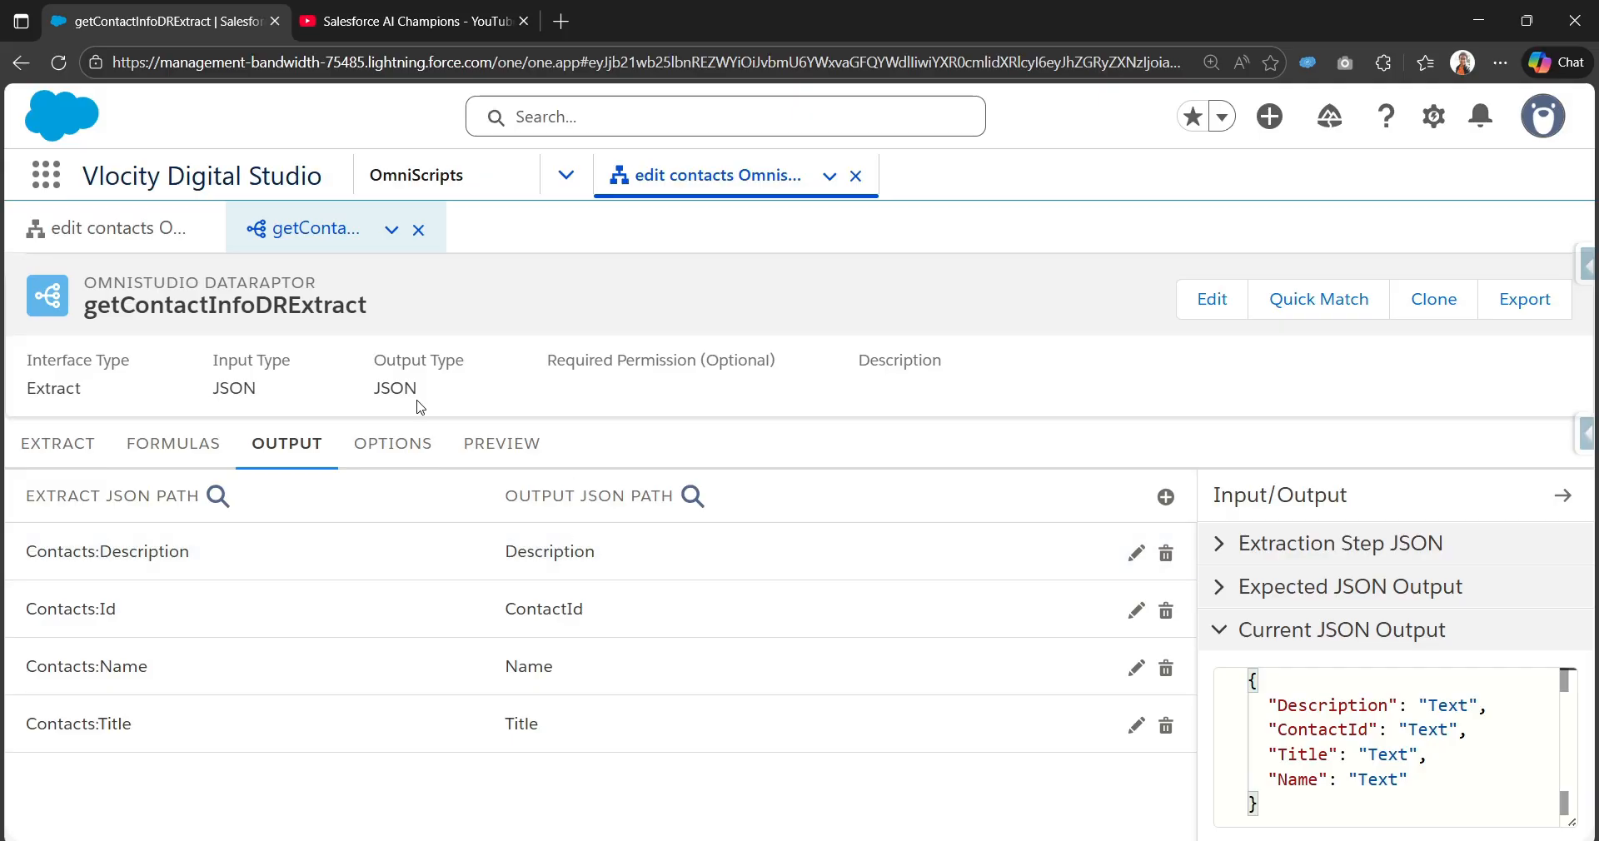
Step: In the DataRaptor Preview, add an input key/value pair with key conId
{"action": "left_click", "coordinate": [501, 444]}
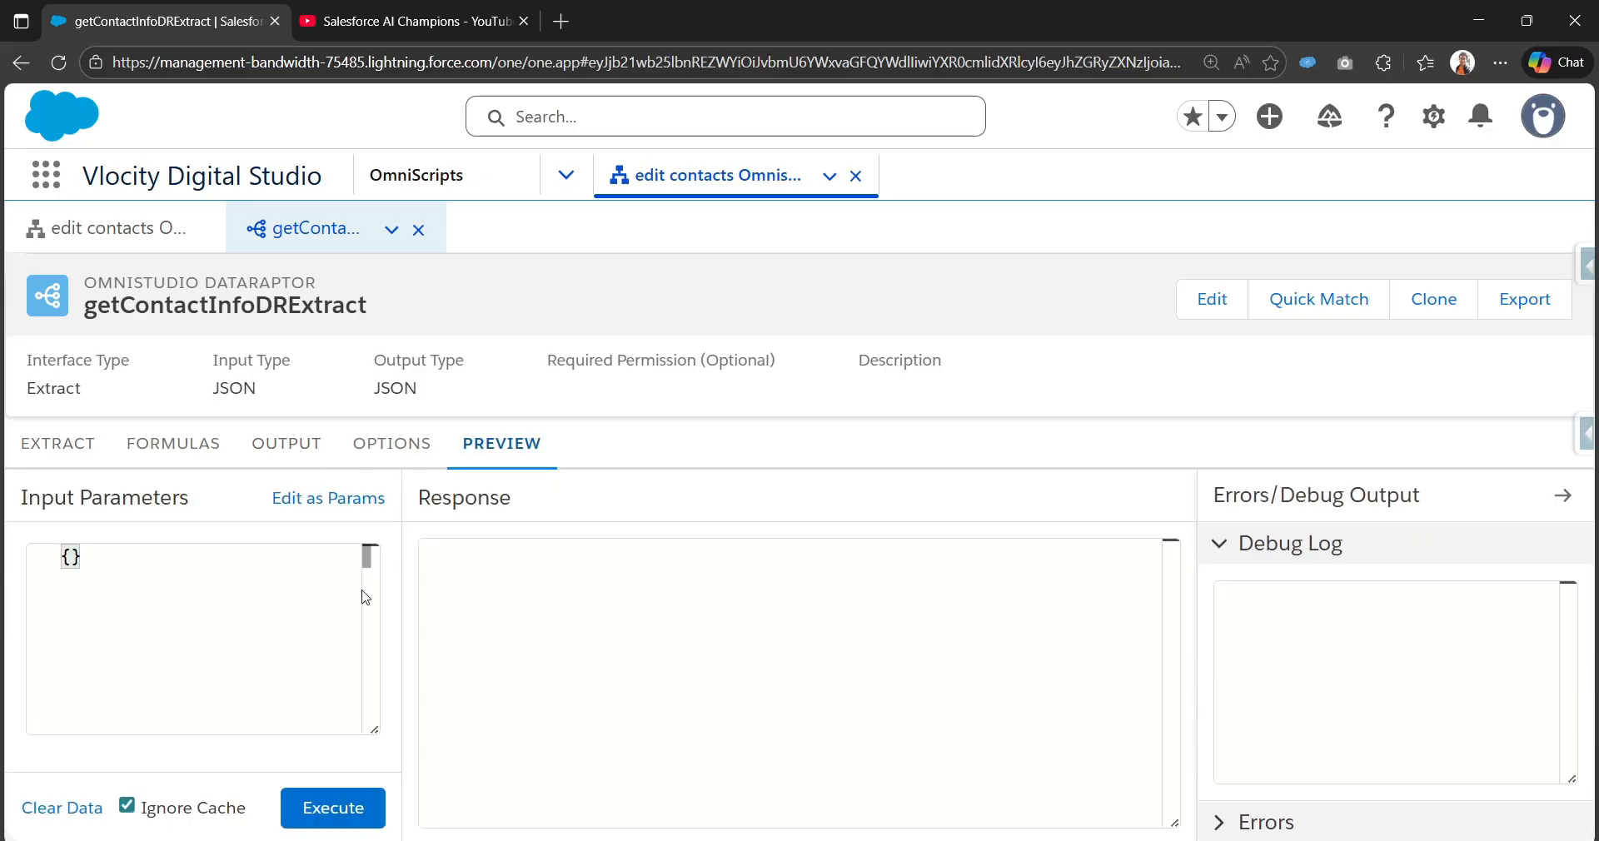
{"action": "left_click", "coordinate": [339, 503]}
{"action": "left_click", "coordinate": [290, 588]}
{"action": "left_click", "coordinate": [121, 602]}
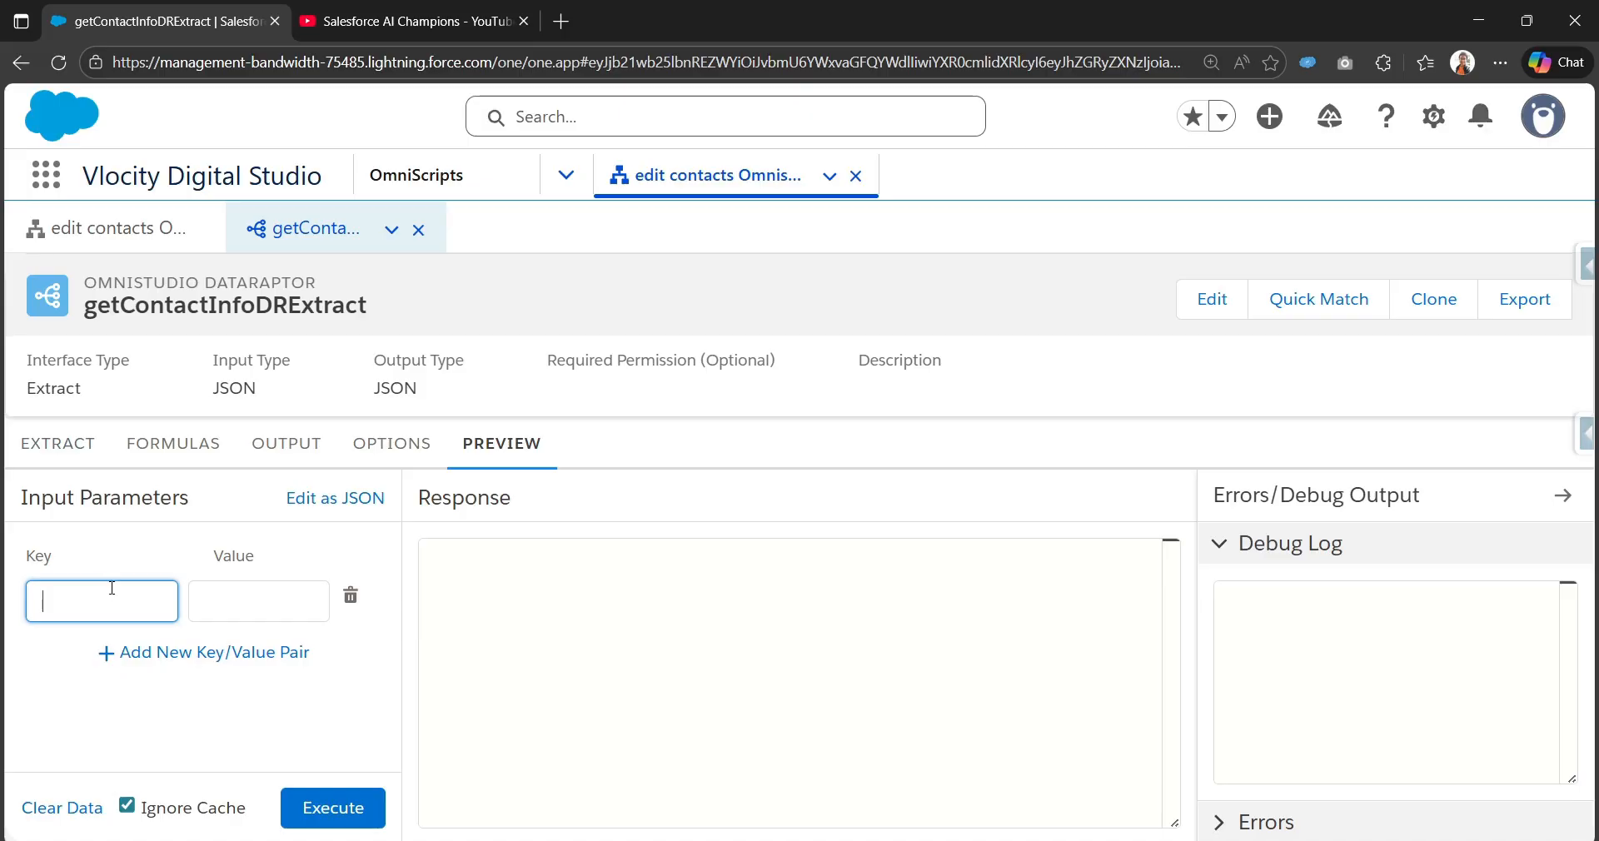
{"action": "type", "text": "conId"}
{"action": "key", "text": "Tab"}
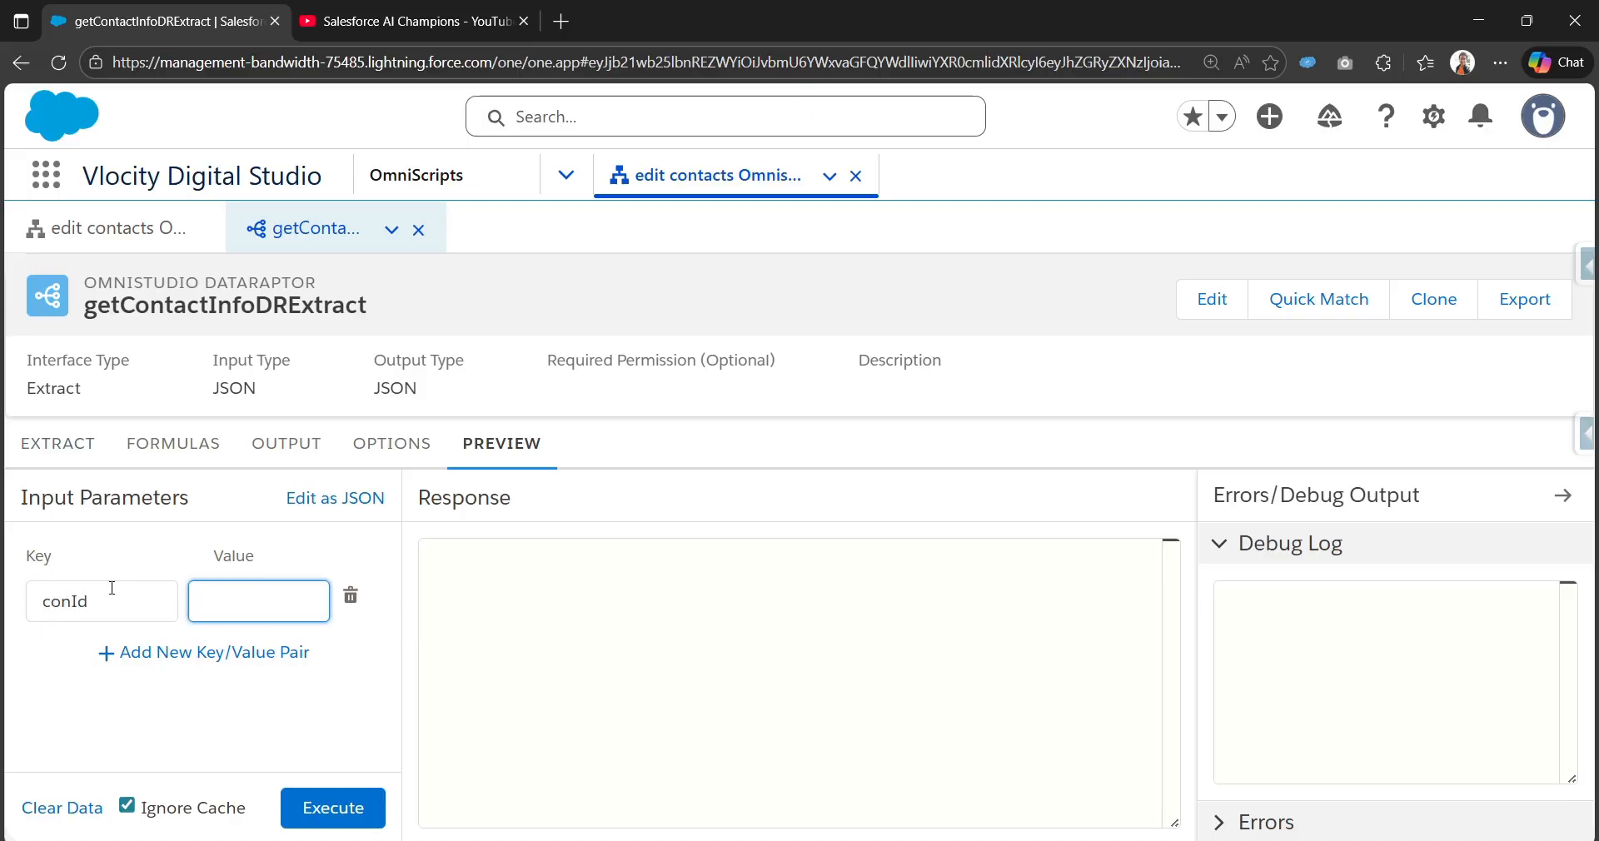
Step: Open the Contacts list in a new tab and copy the first contact's record ID
{"action": "left_click", "coordinate": [47, 185]}
{"action": "left_click", "coordinate": [49, 188]}
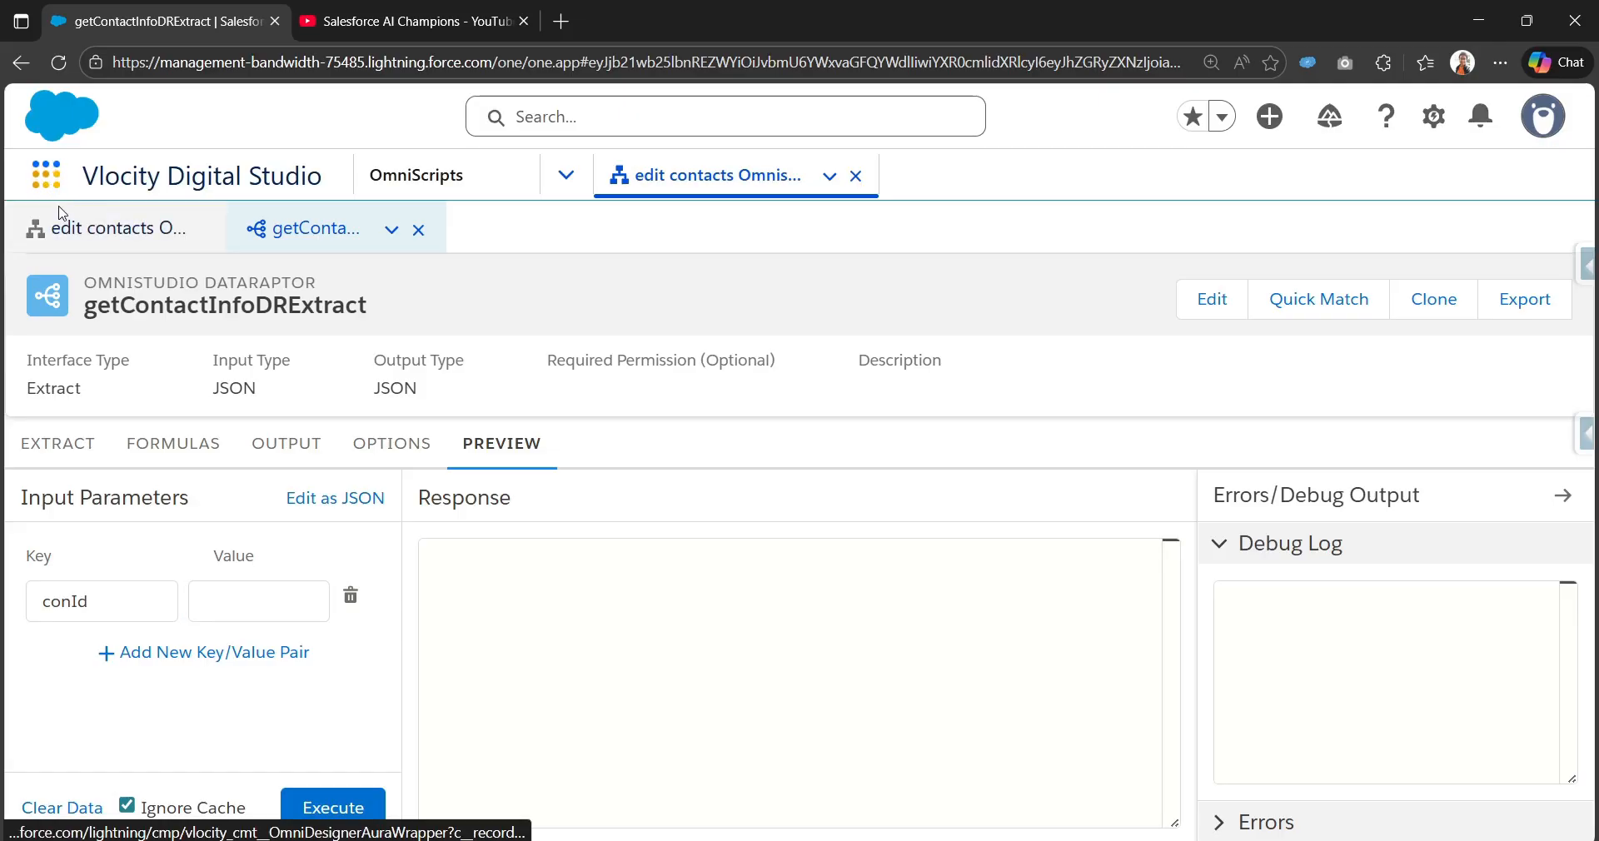
{"action": "type", "text": "contact"}
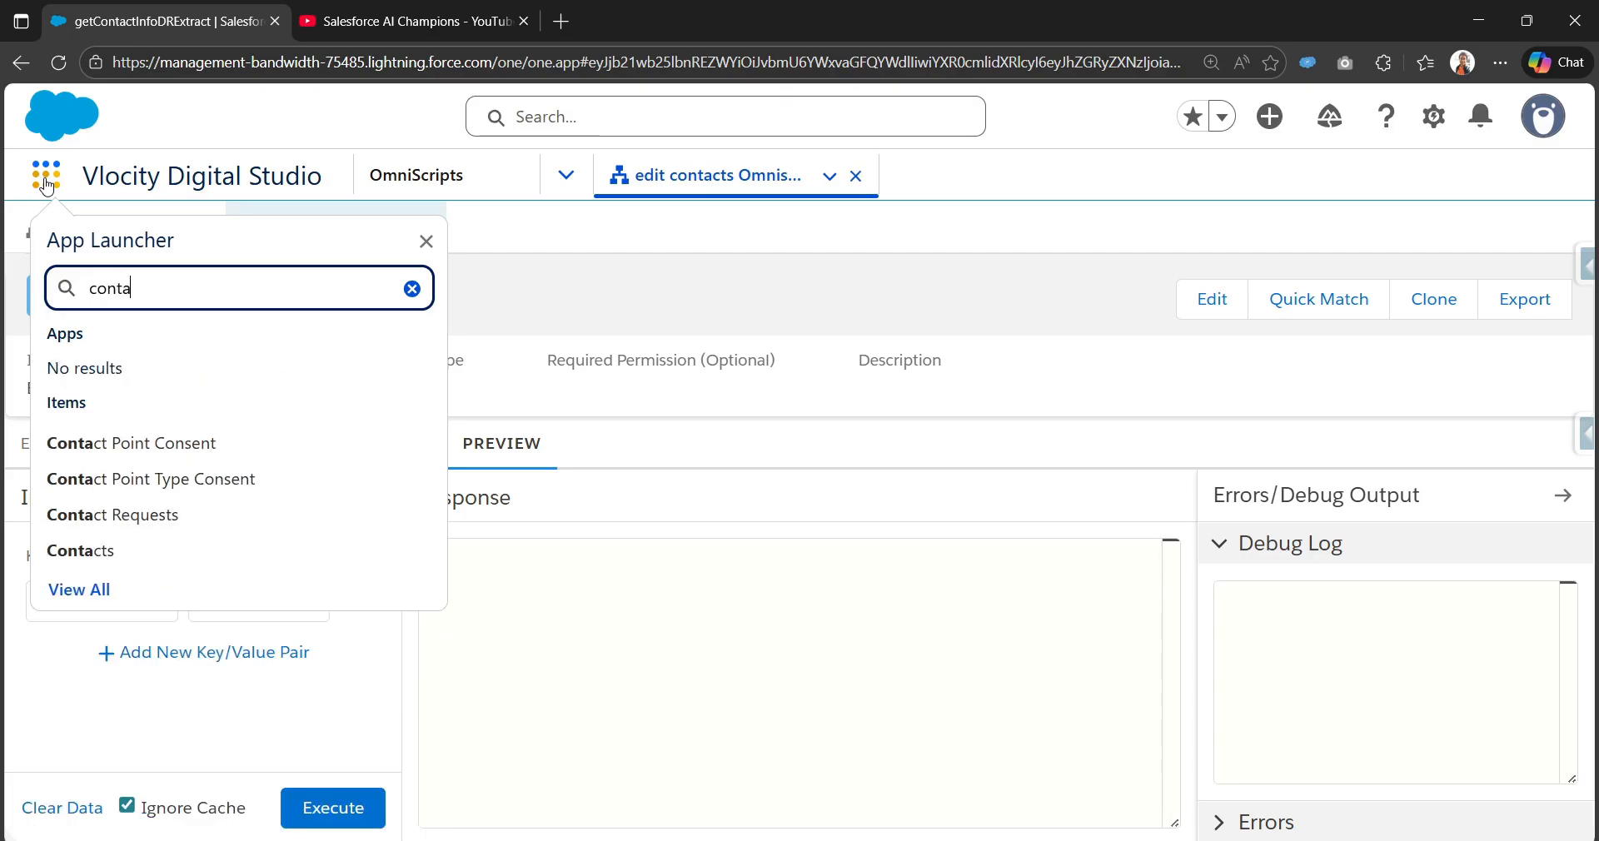
{"action": "right_click", "coordinate": [108, 550]}
{"action": "left_click", "coordinate": [219, 234]}
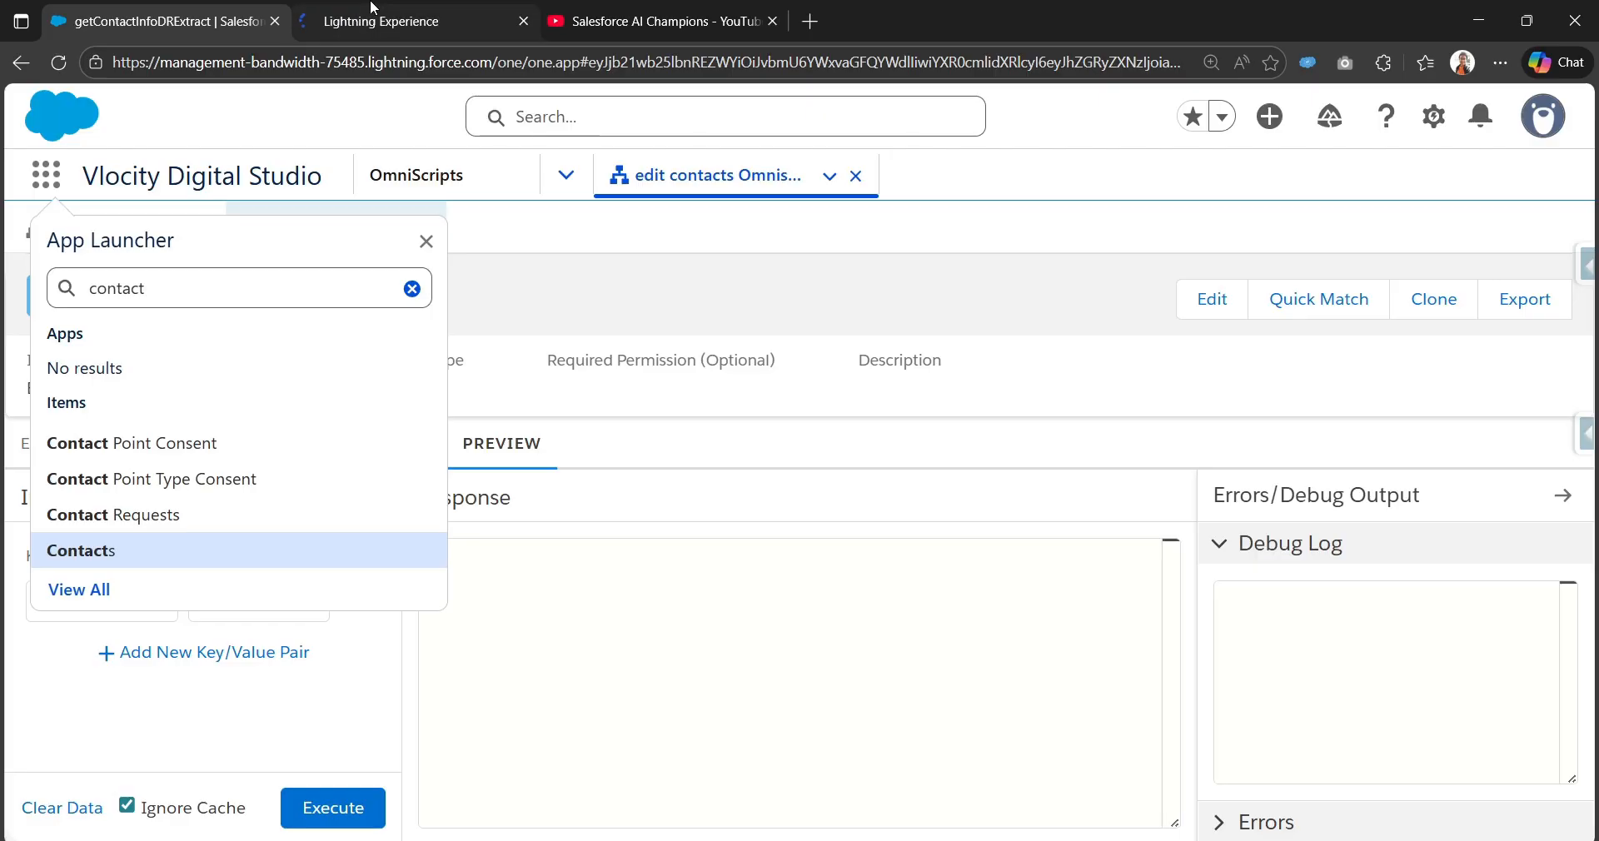
{"action": "key", "text": "ctrl+Tab"}
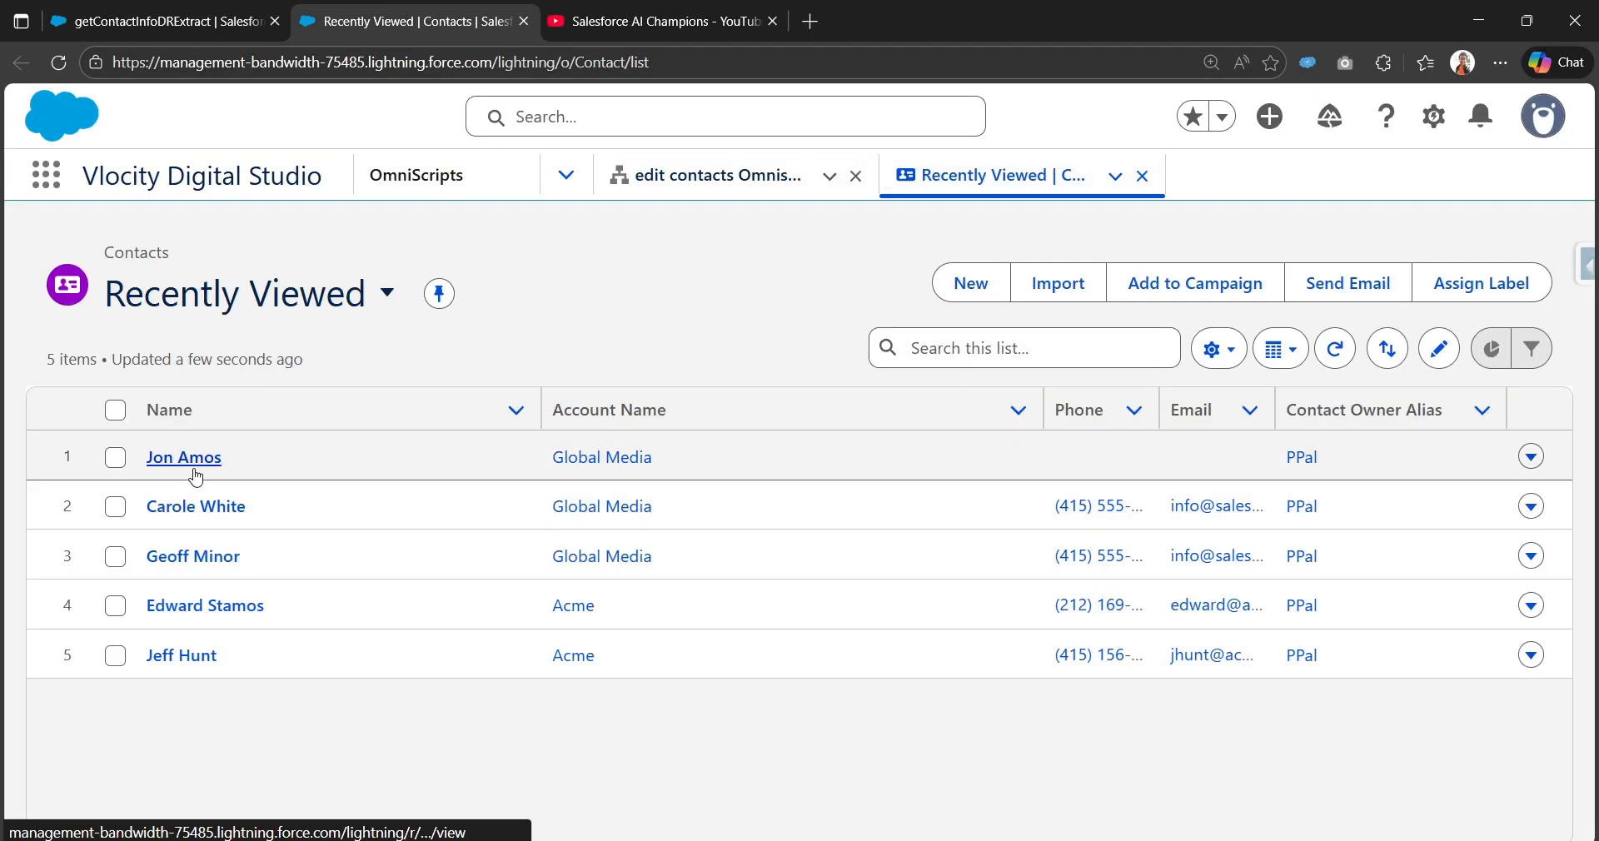
{"action": "left_click", "coordinate": [185, 459]}
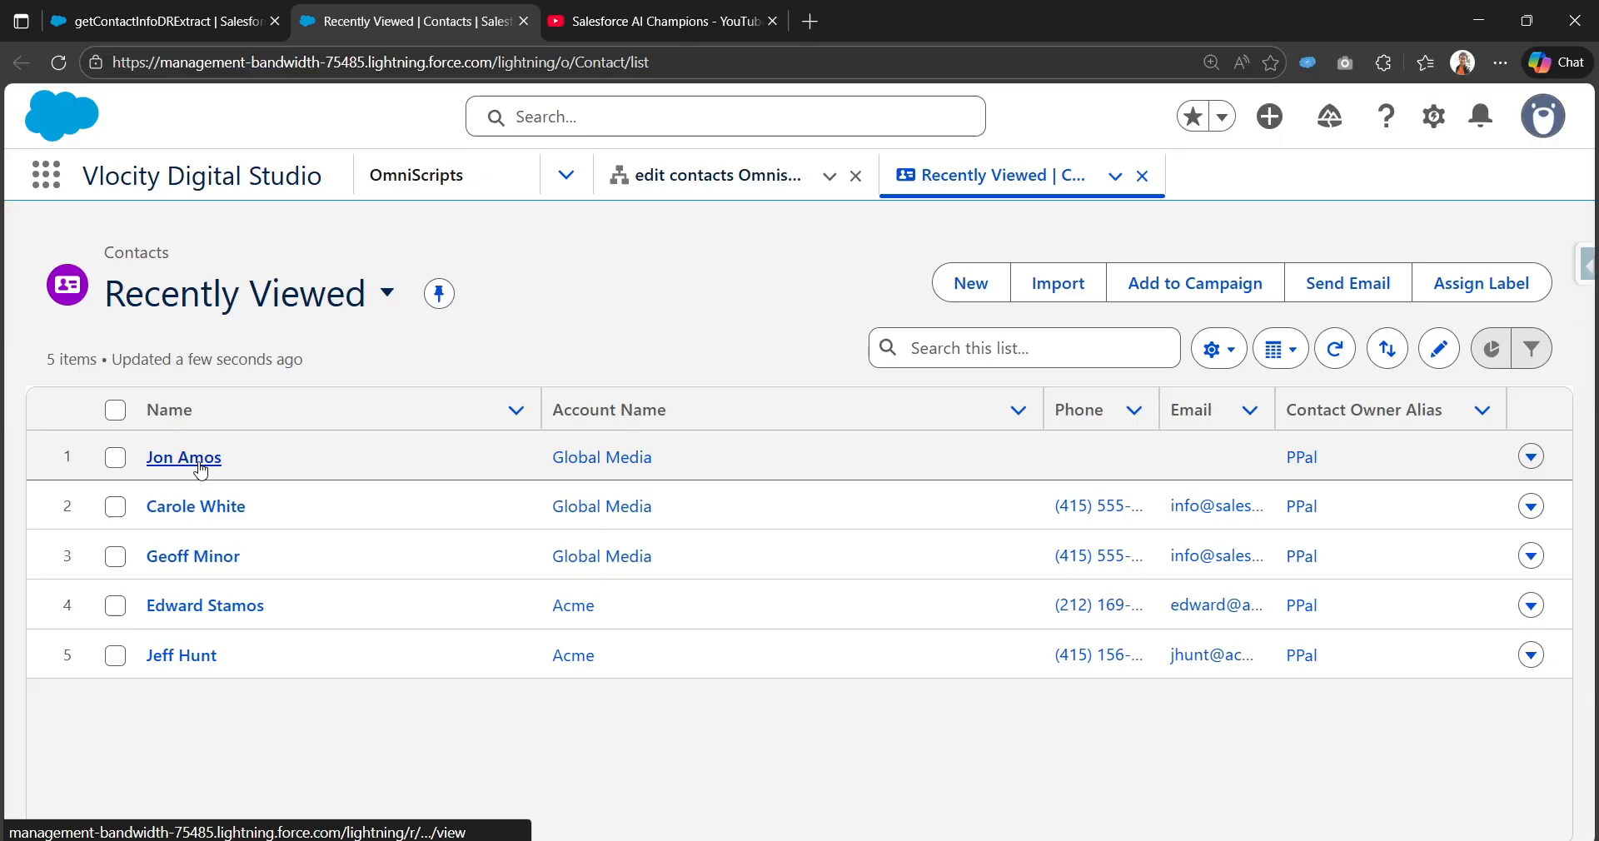
{"action": "double_click", "coordinate": [674, 64]}
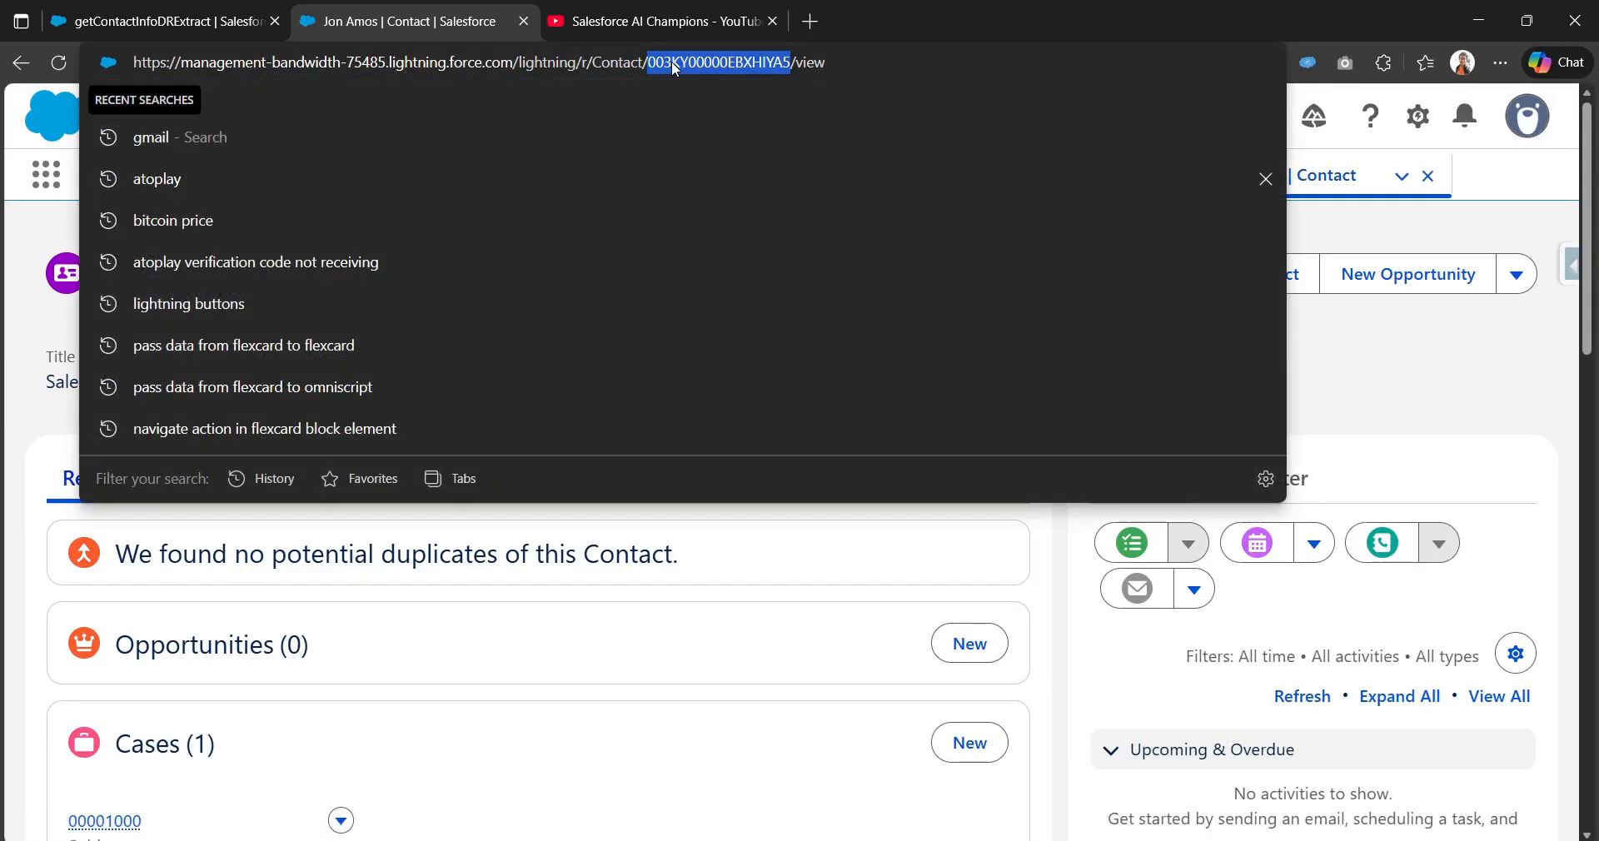
{"action": "left_click", "coordinate": [1014, 636]}
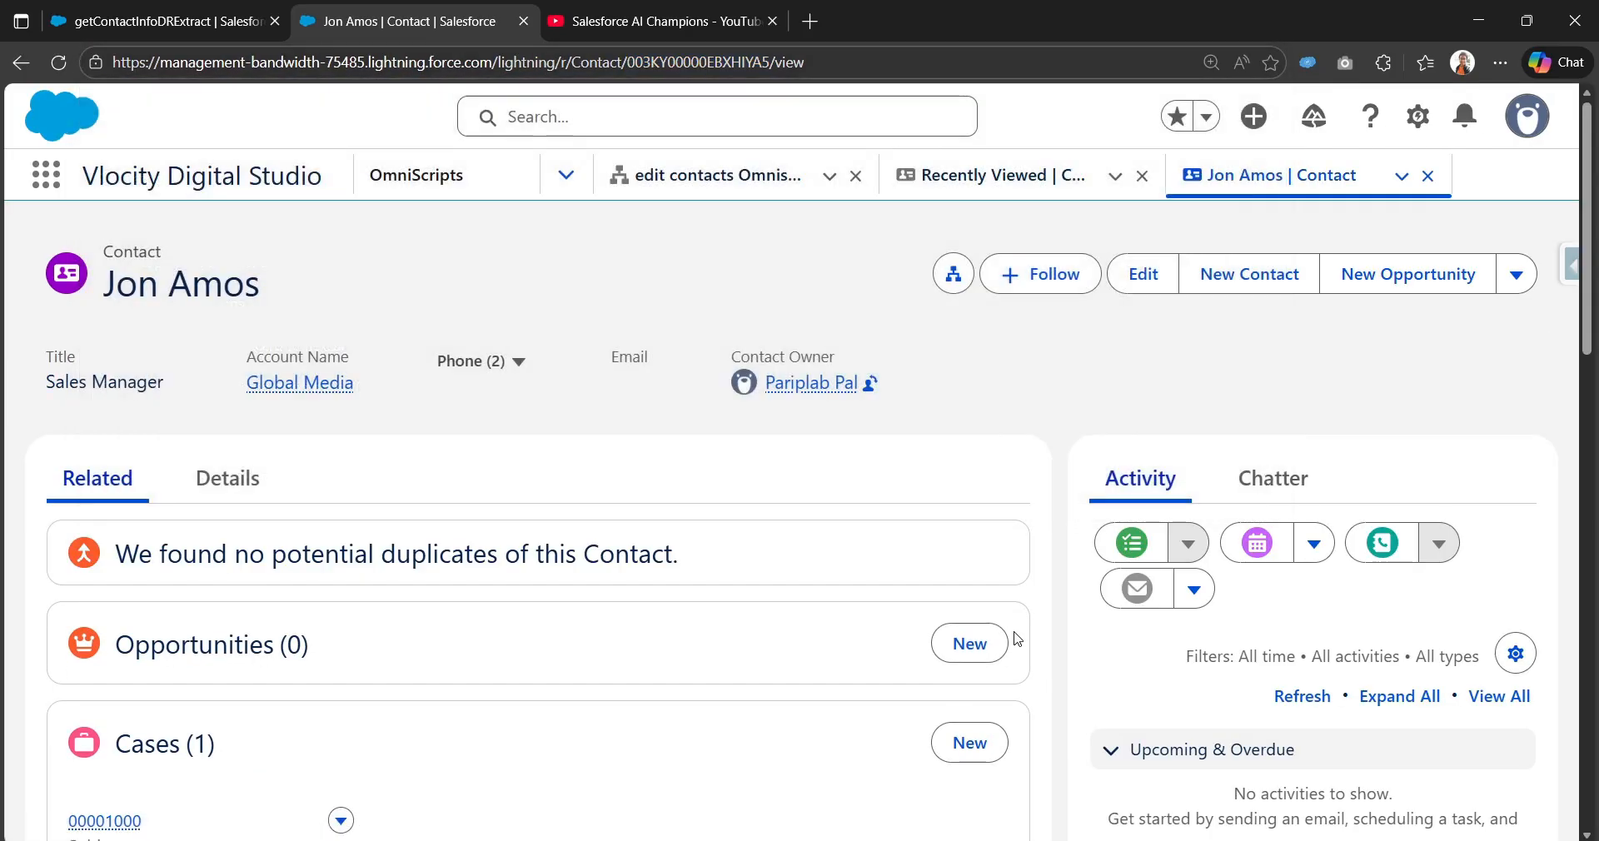
Step: Paste the record ID as the conId value, execute, and inspect the JSON response
{"action": "left_click", "coordinate": [157, 5]}
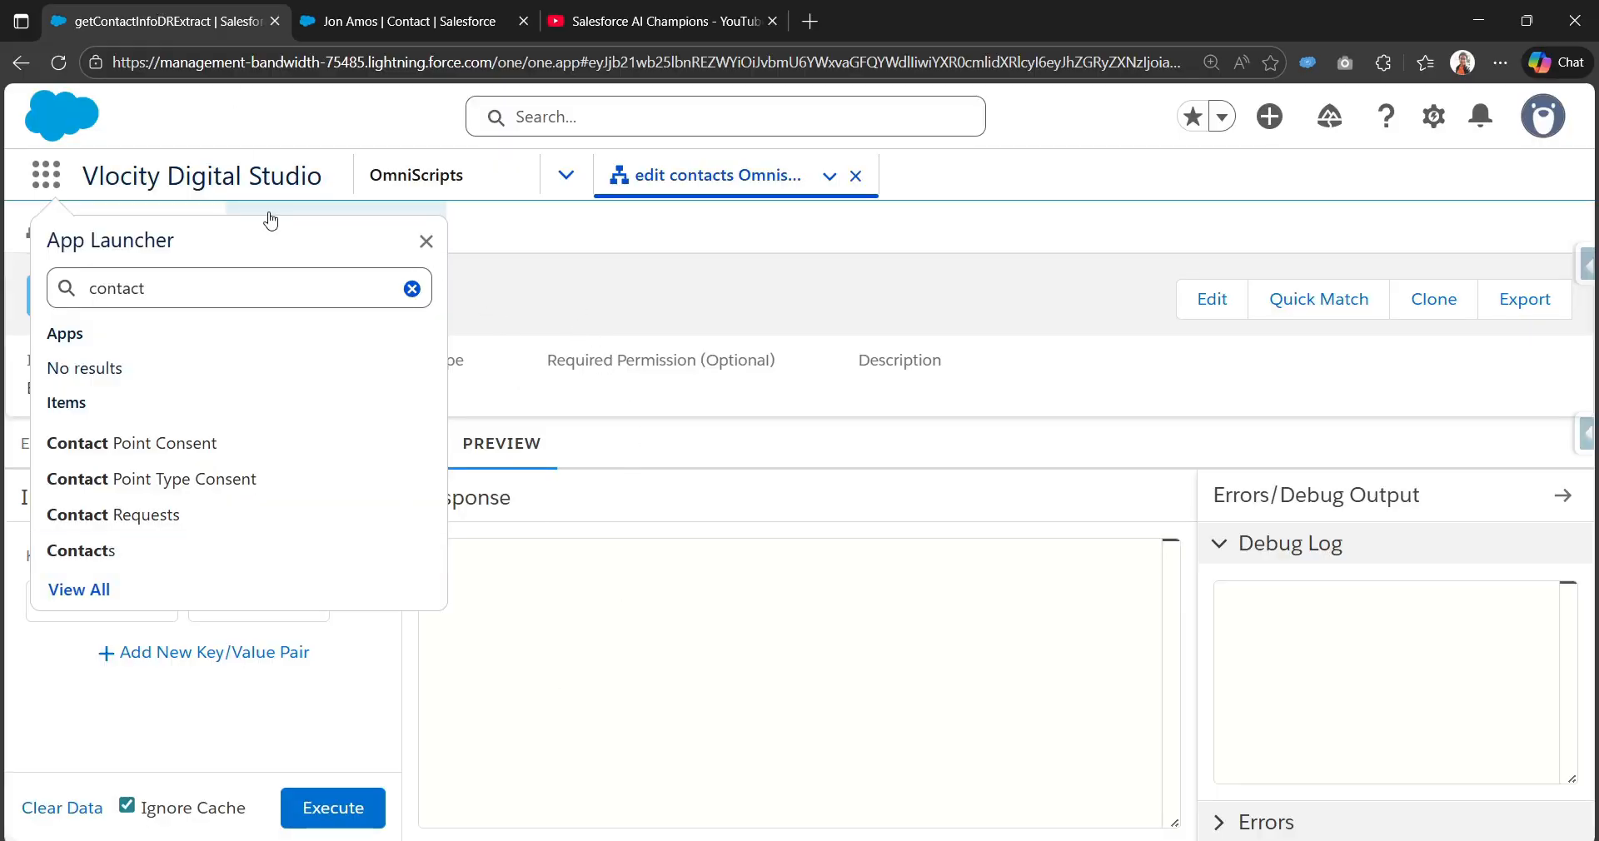
{"action": "left_click", "coordinate": [351, 725]}
{"action": "left_click", "coordinate": [248, 612]}
{"action": "key", "text": "ctrl+v"}
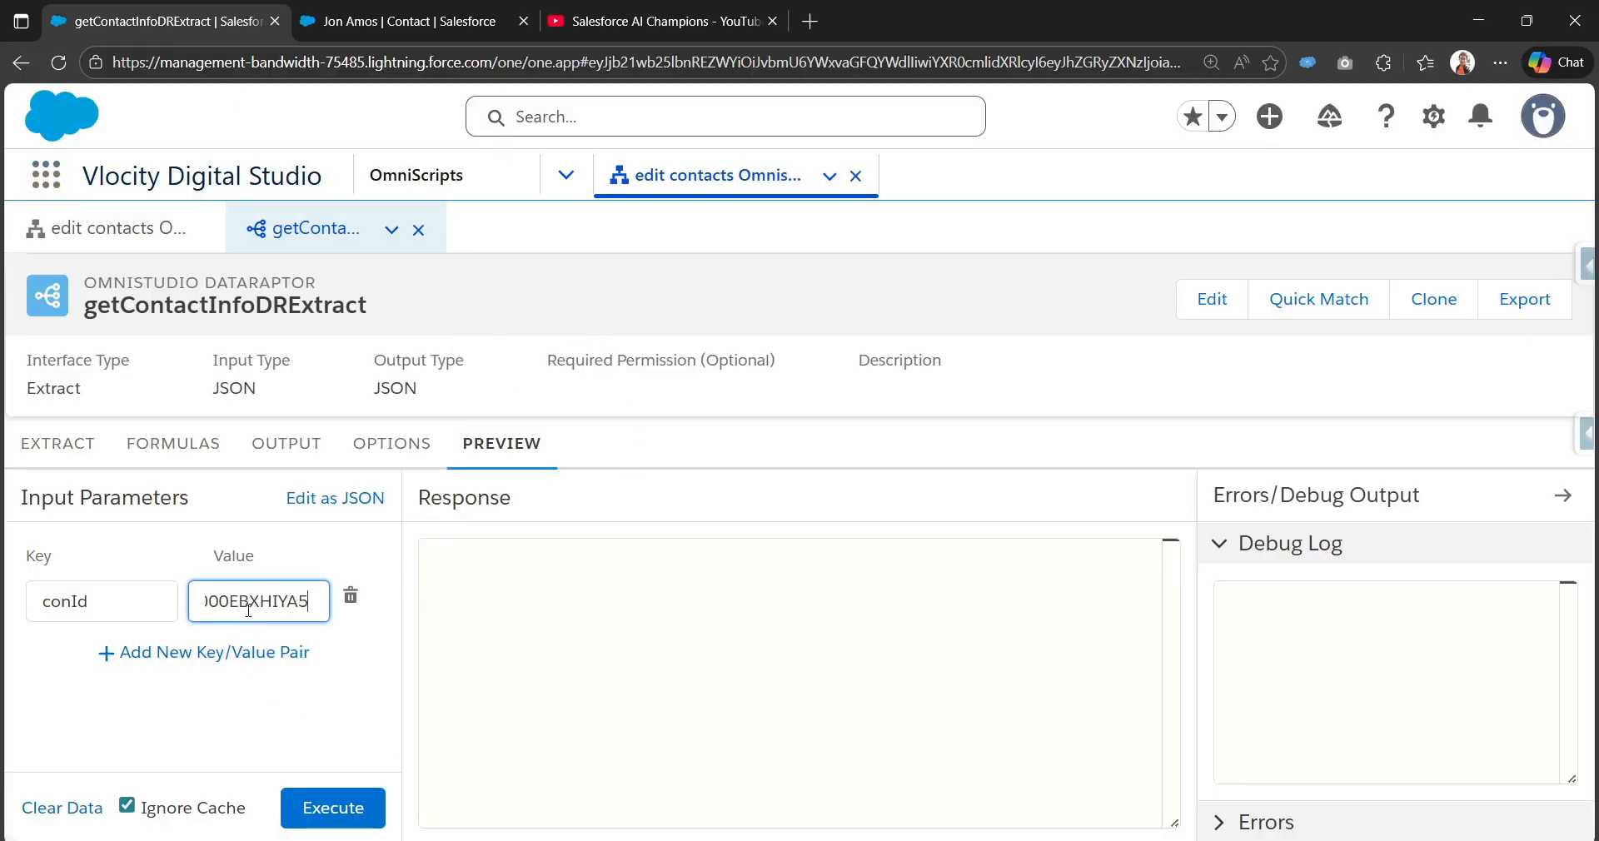
{"action": "left_click", "coordinate": [347, 809]}
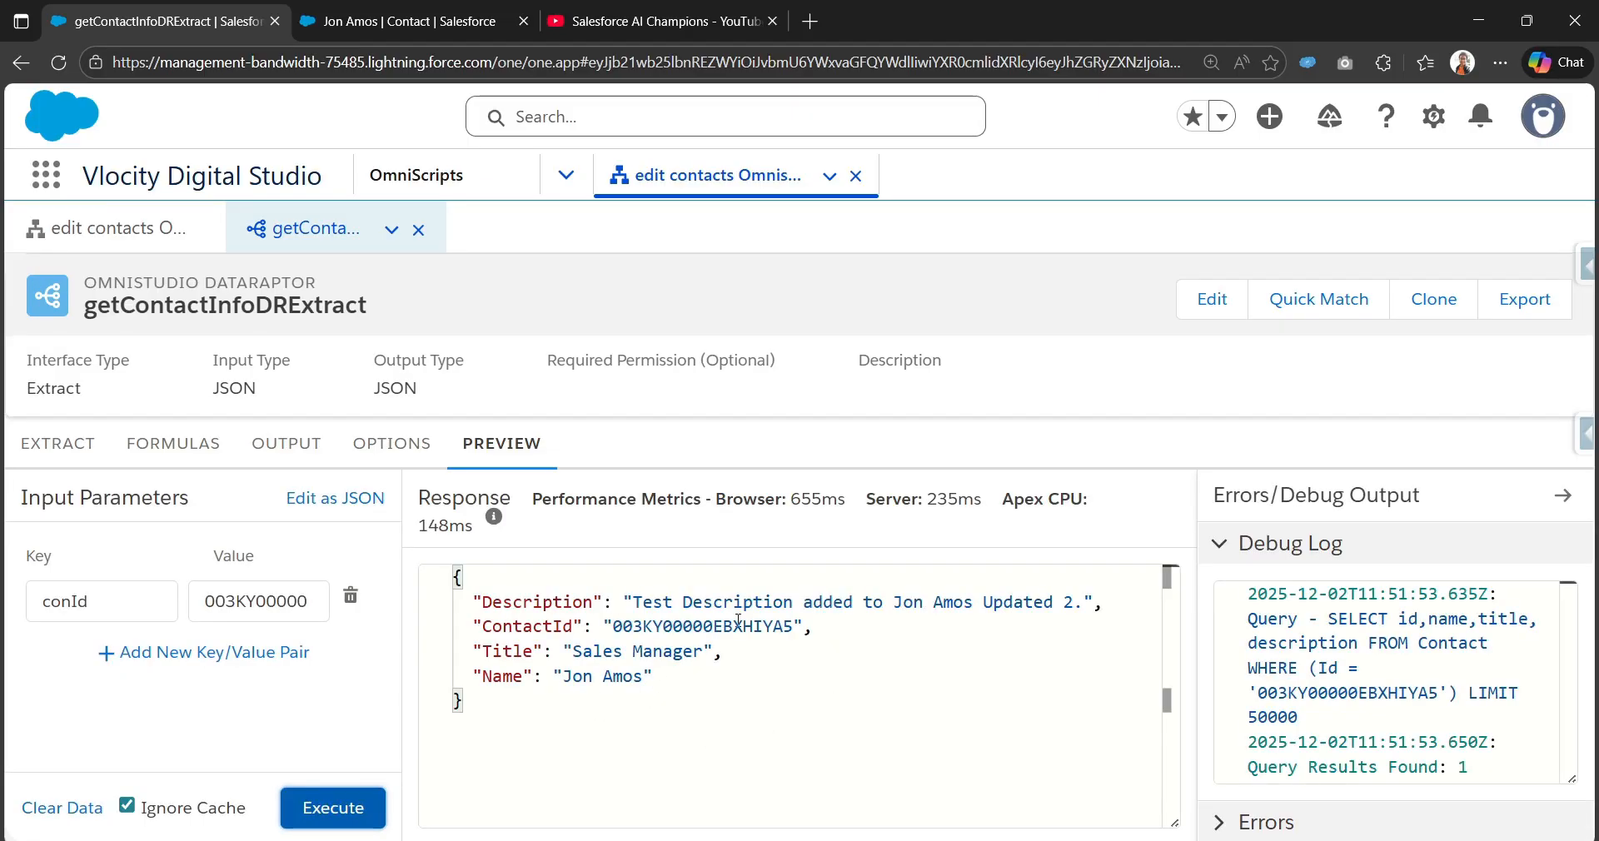
{"action": "left_click_drag", "start_coordinate": [593, 745], "coordinate": [455, 576]}
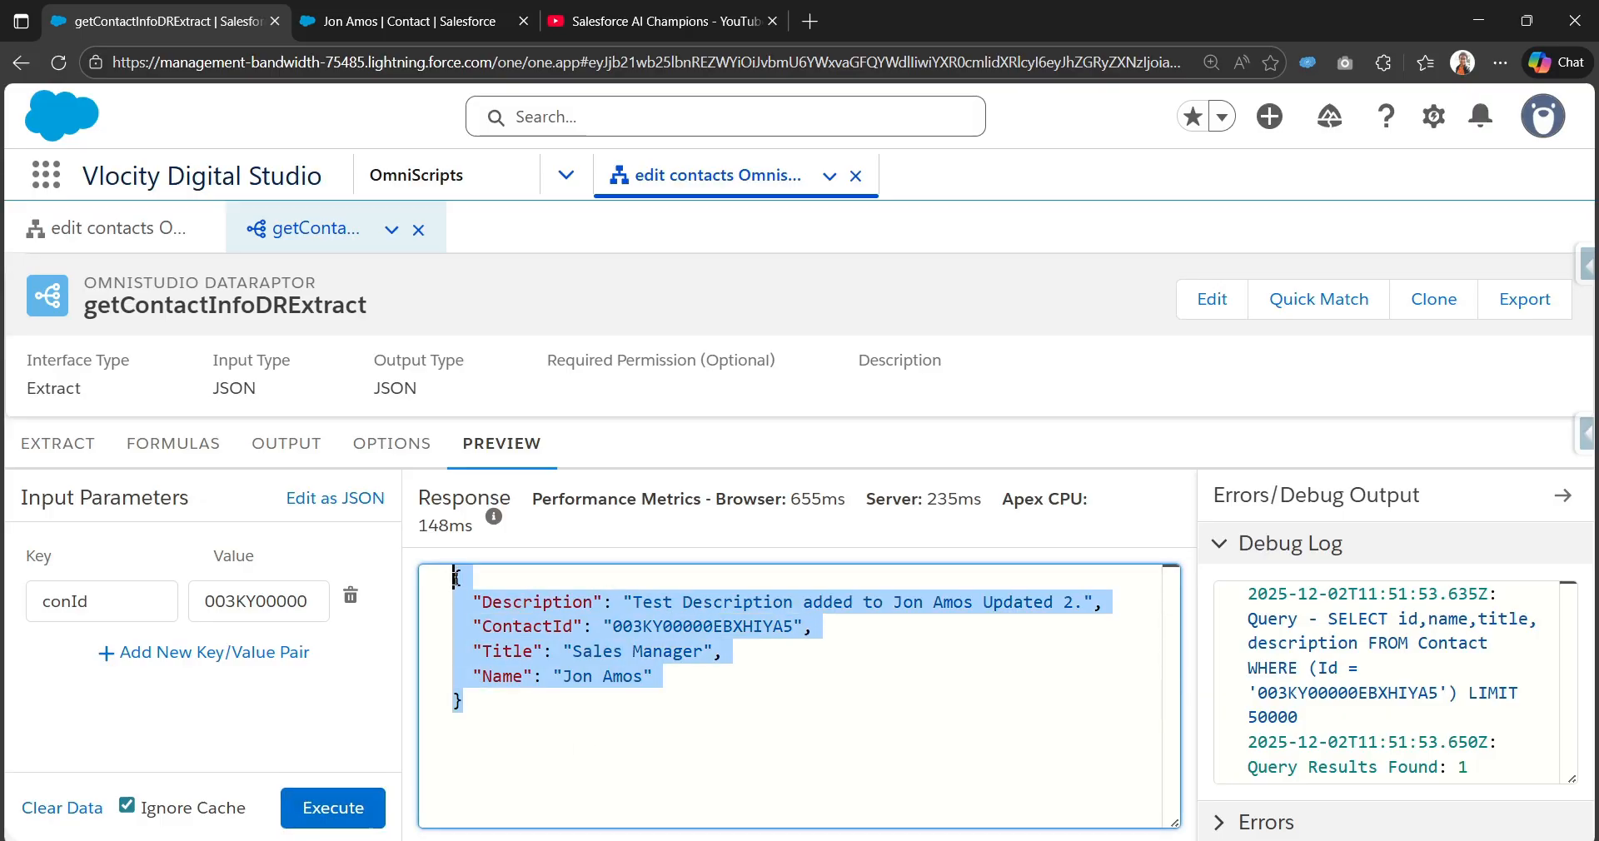
{"action": "double_click", "coordinate": [546, 624]}
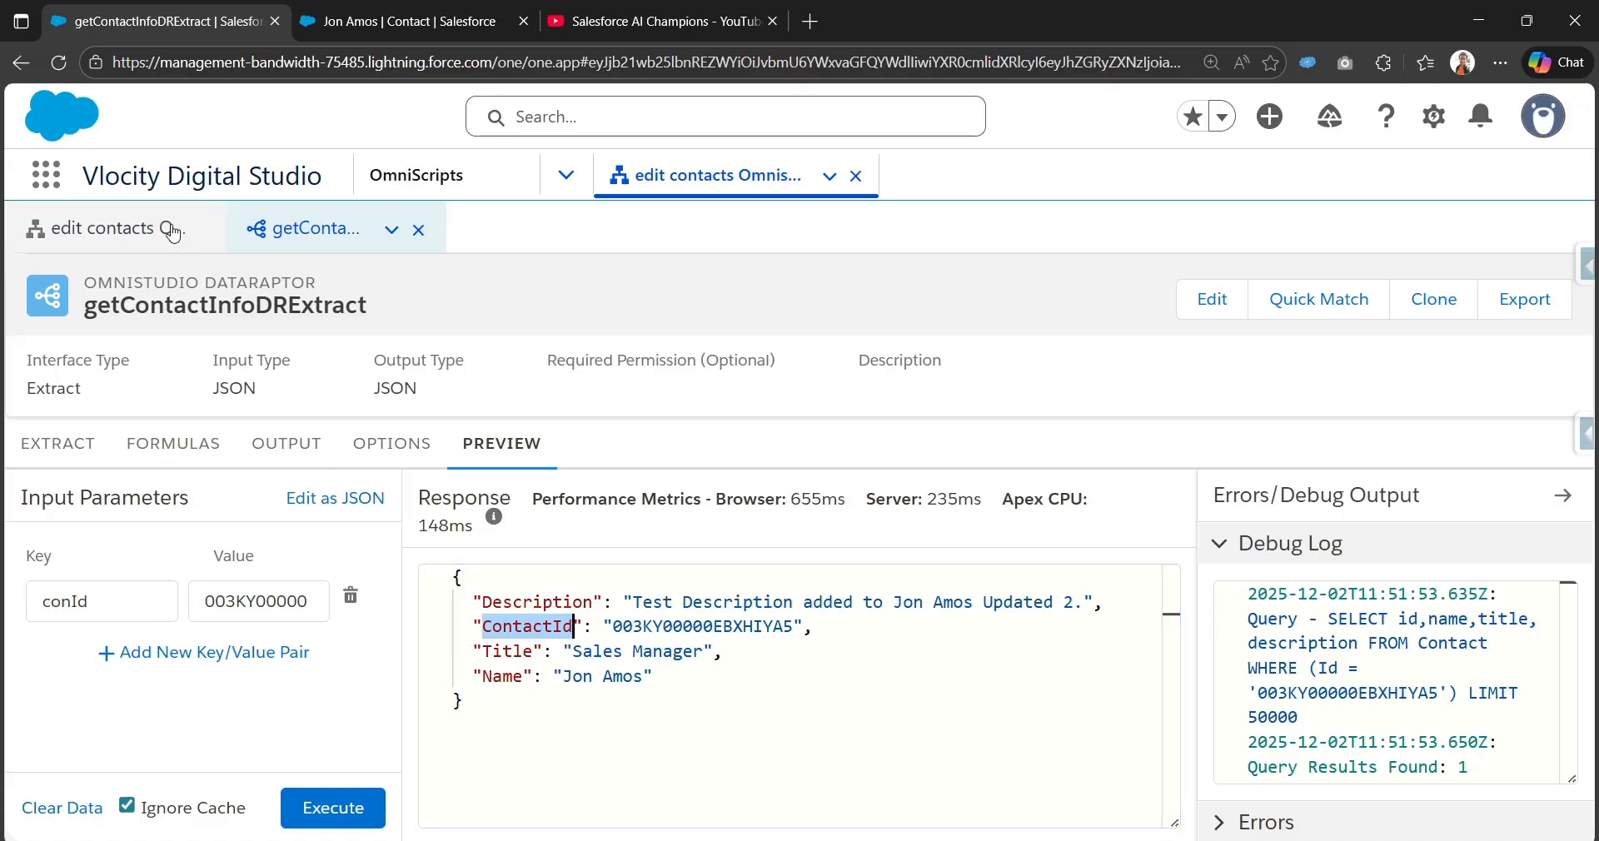
Step: Search the Build elements for Text and add a Text input to Step 1
{"action": "left_click", "coordinate": [124, 232]}
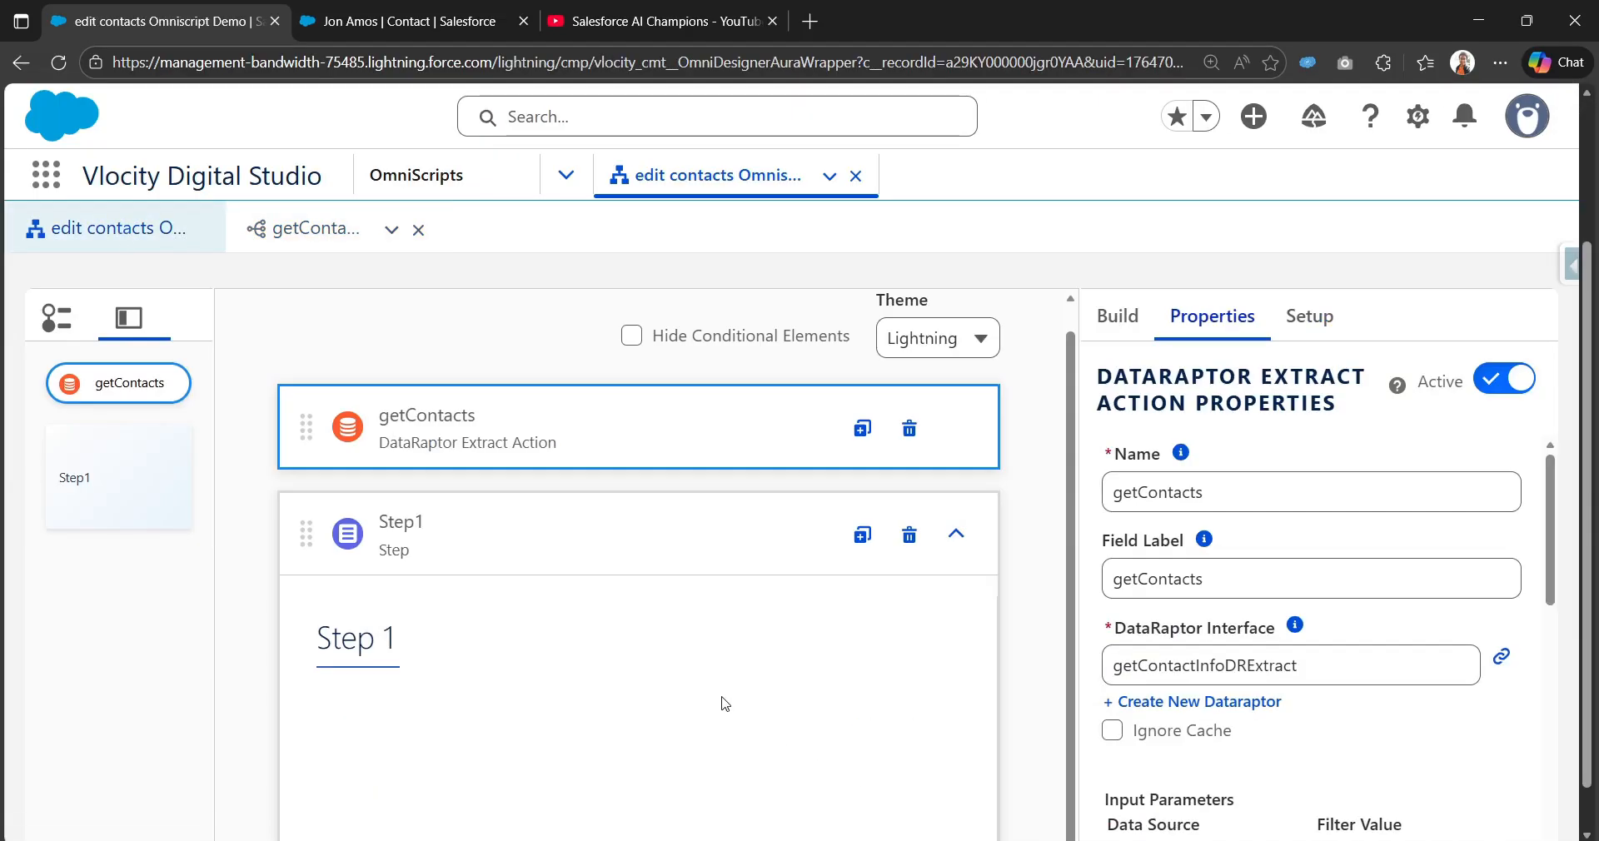
{"action": "scroll", "coordinate": [916, 683], "scroll_direction": "down", "scroll_amount": 1}
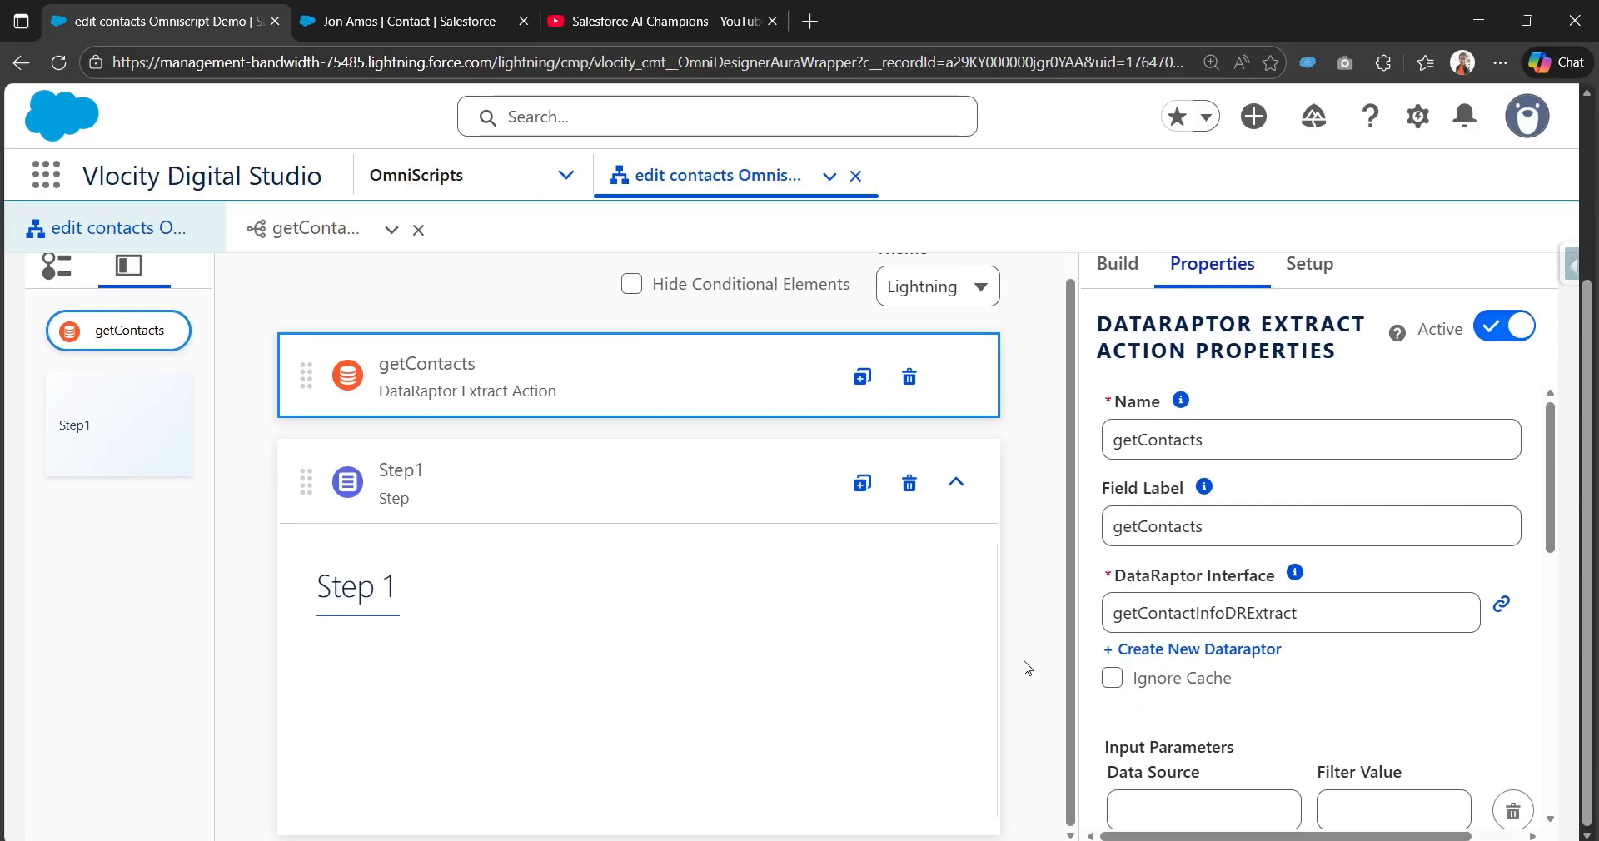
{"action": "left_click", "coordinate": [291, 246]}
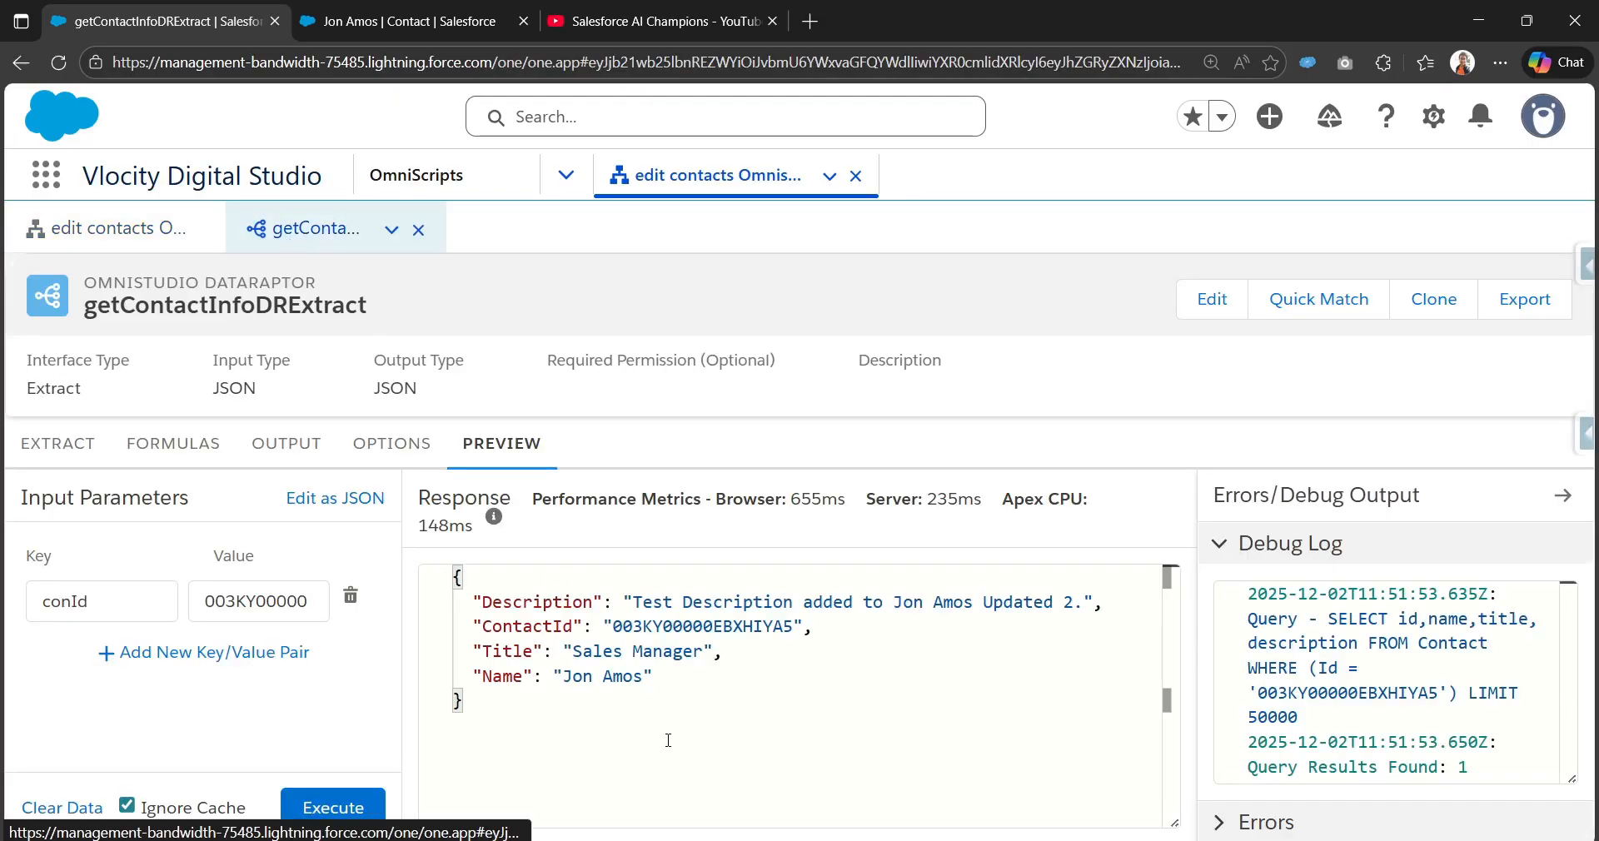
{"action": "left_click", "coordinate": [150, 236]}
{"action": "left_click", "coordinate": [1120, 268]}
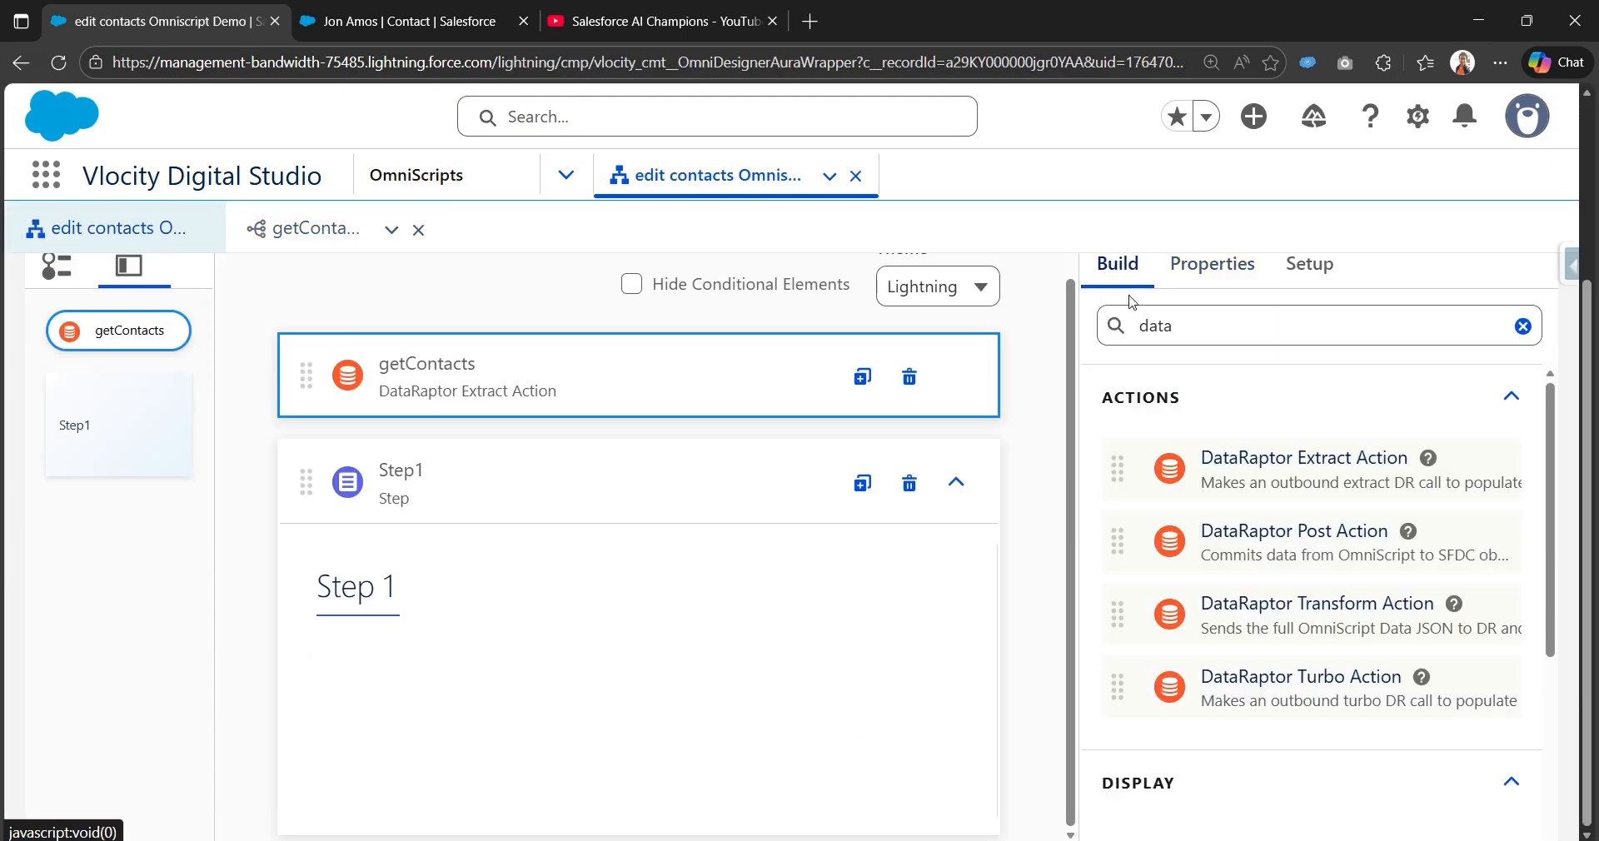
{"action": "double_click", "coordinate": [1222, 340]}
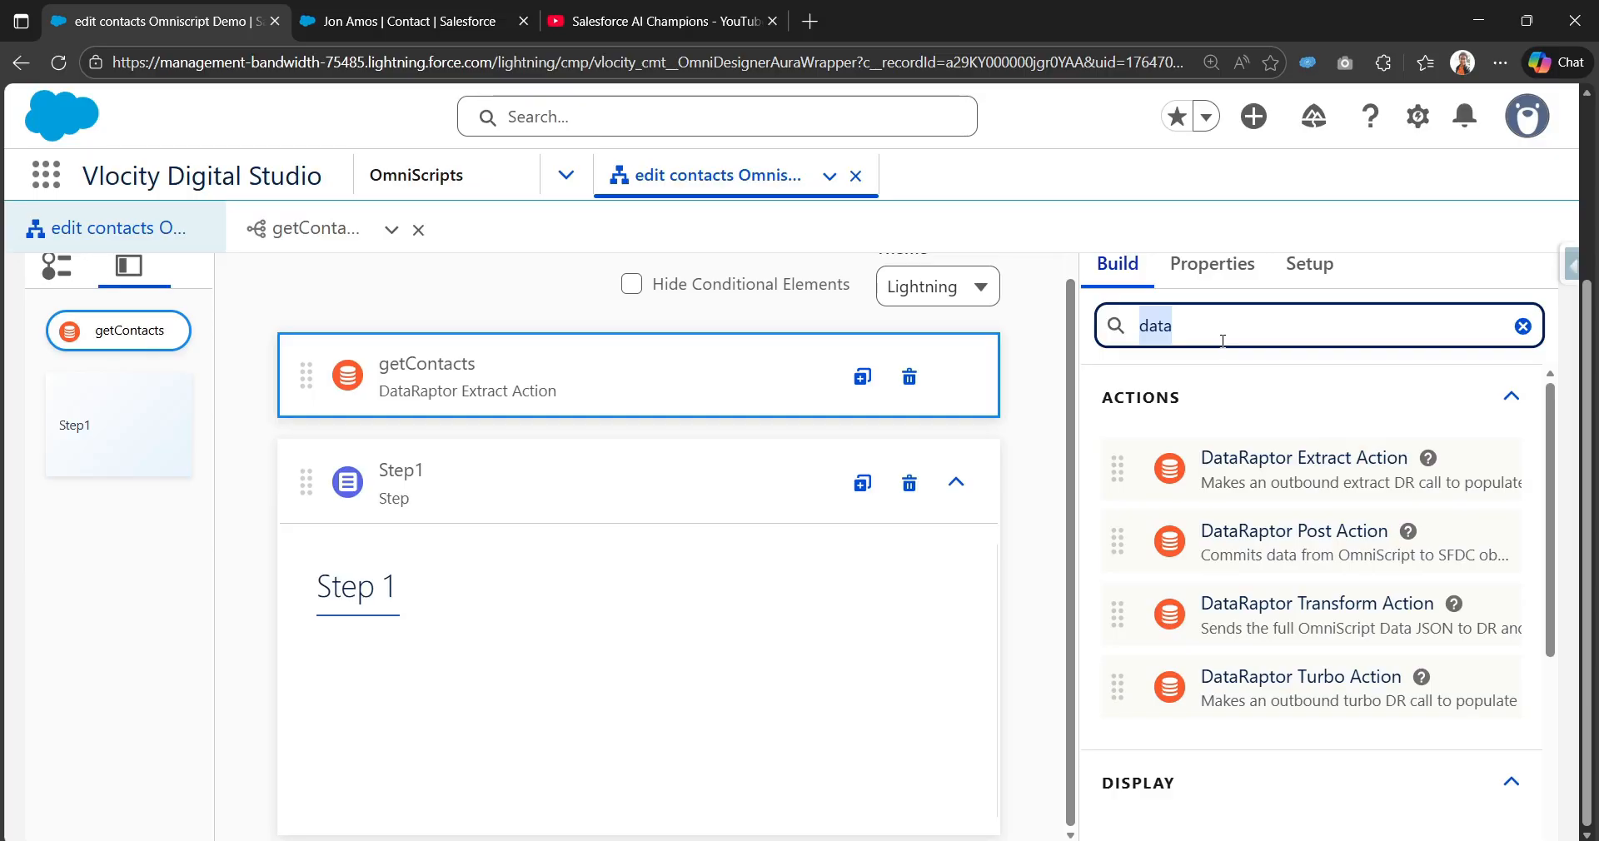
{"action": "type", "text": "Na"}
{"action": "key", "text": "BackSpace"}
{"action": "key", "text": "BackSpace"}
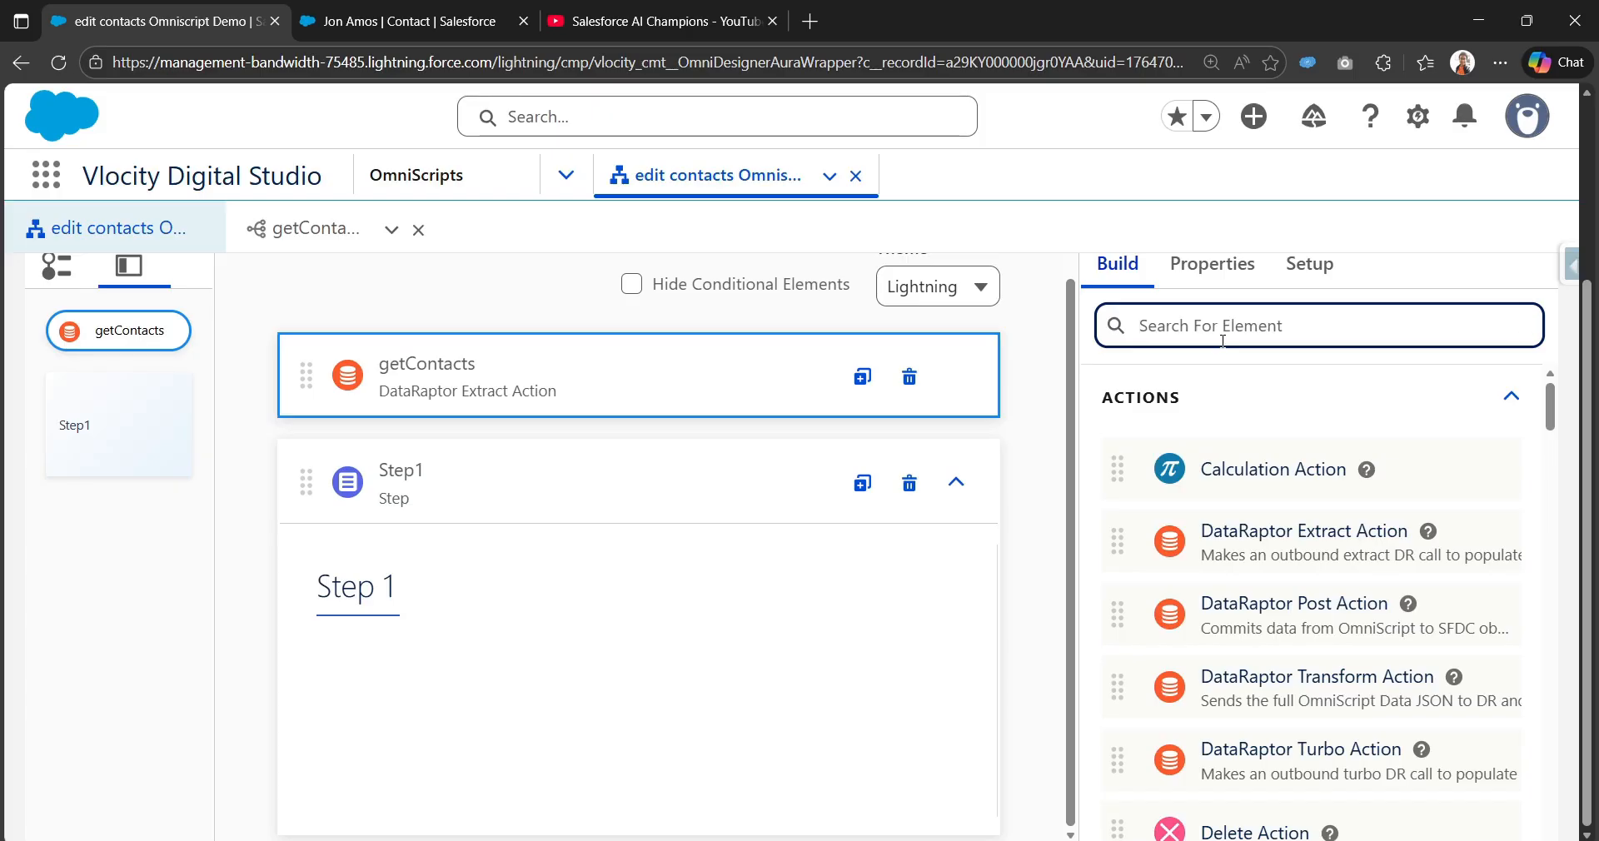
{"action": "type", "text": "Text"}
{"action": "scroll", "coordinate": [1127, 655], "scroll_direction": "down", "scroll_amount": 3}
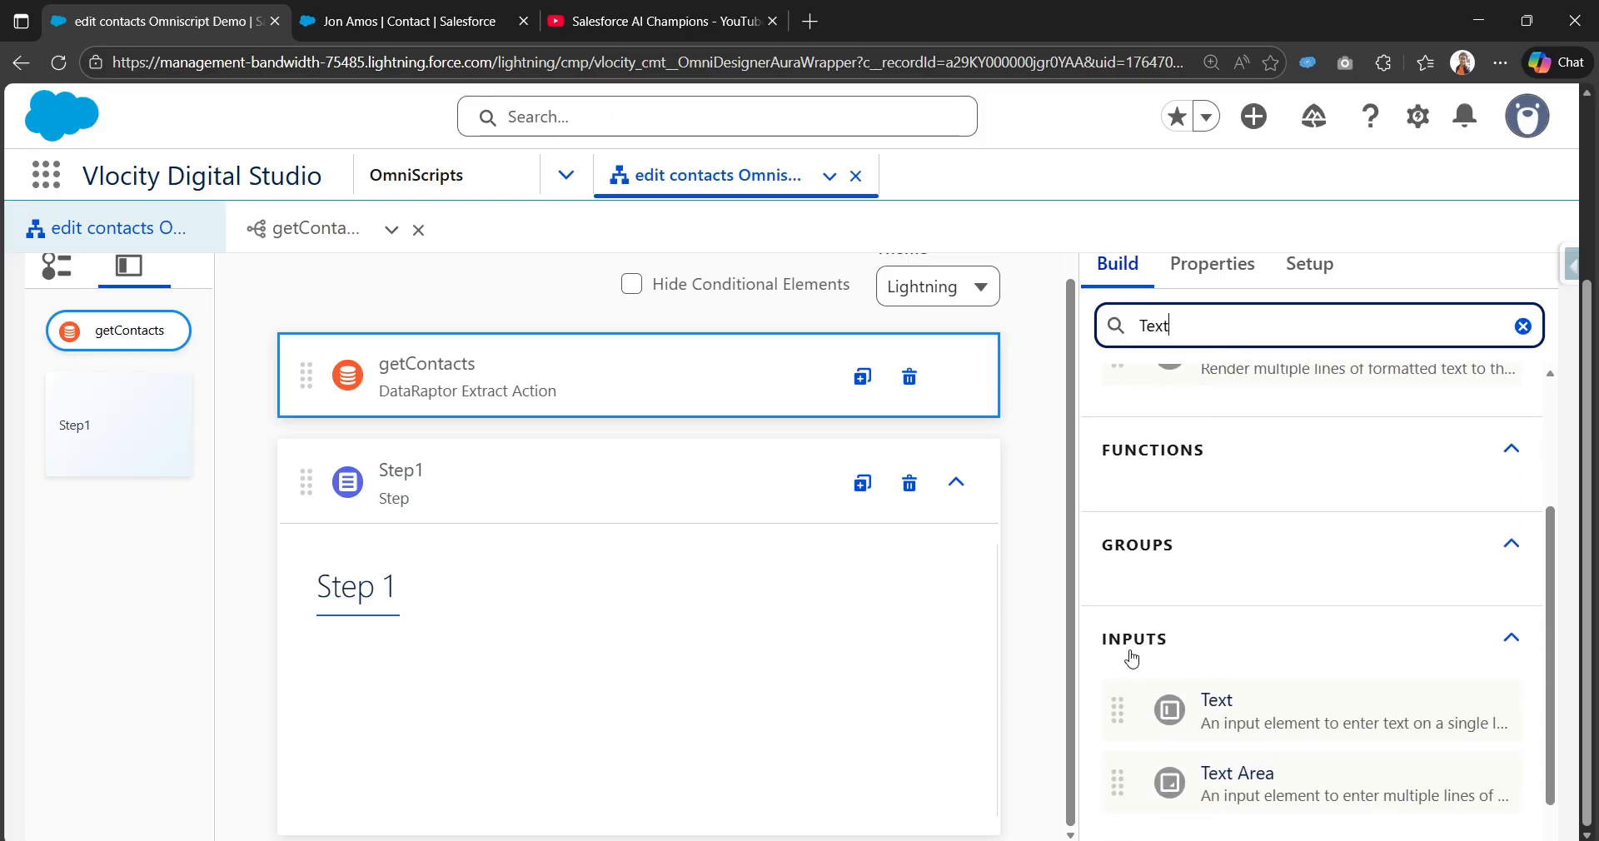
{"action": "left_click_drag", "start_coordinate": [1191, 648], "coordinate": [411, 655]}
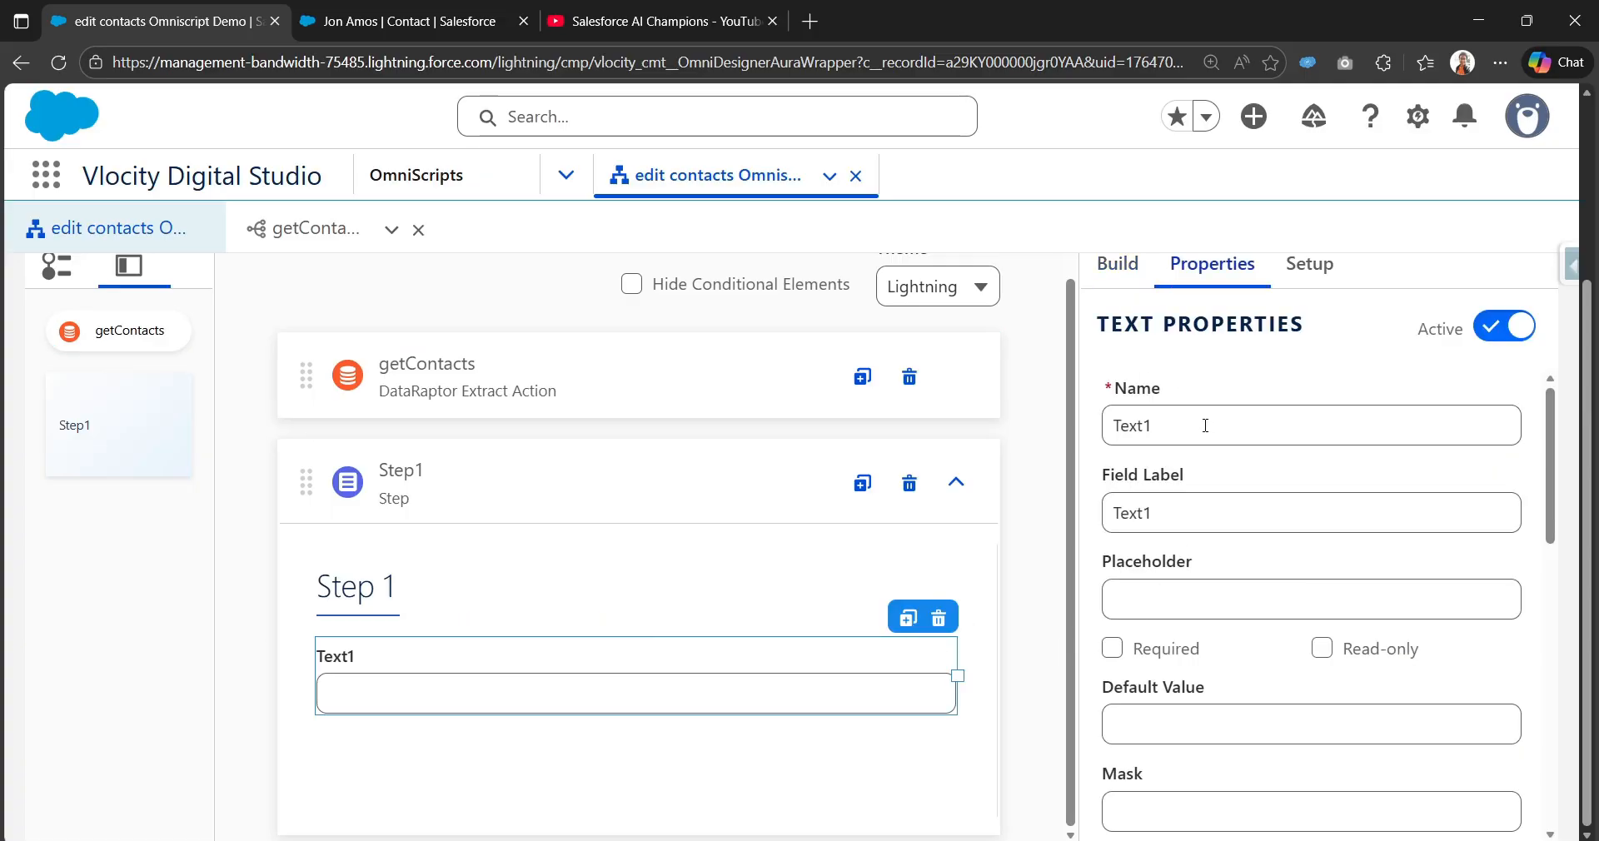
Step: Set the Text input's element name and field label to Name
{"action": "double_click", "coordinate": [1204, 425]}
{"action": "type", "text": "Na"}
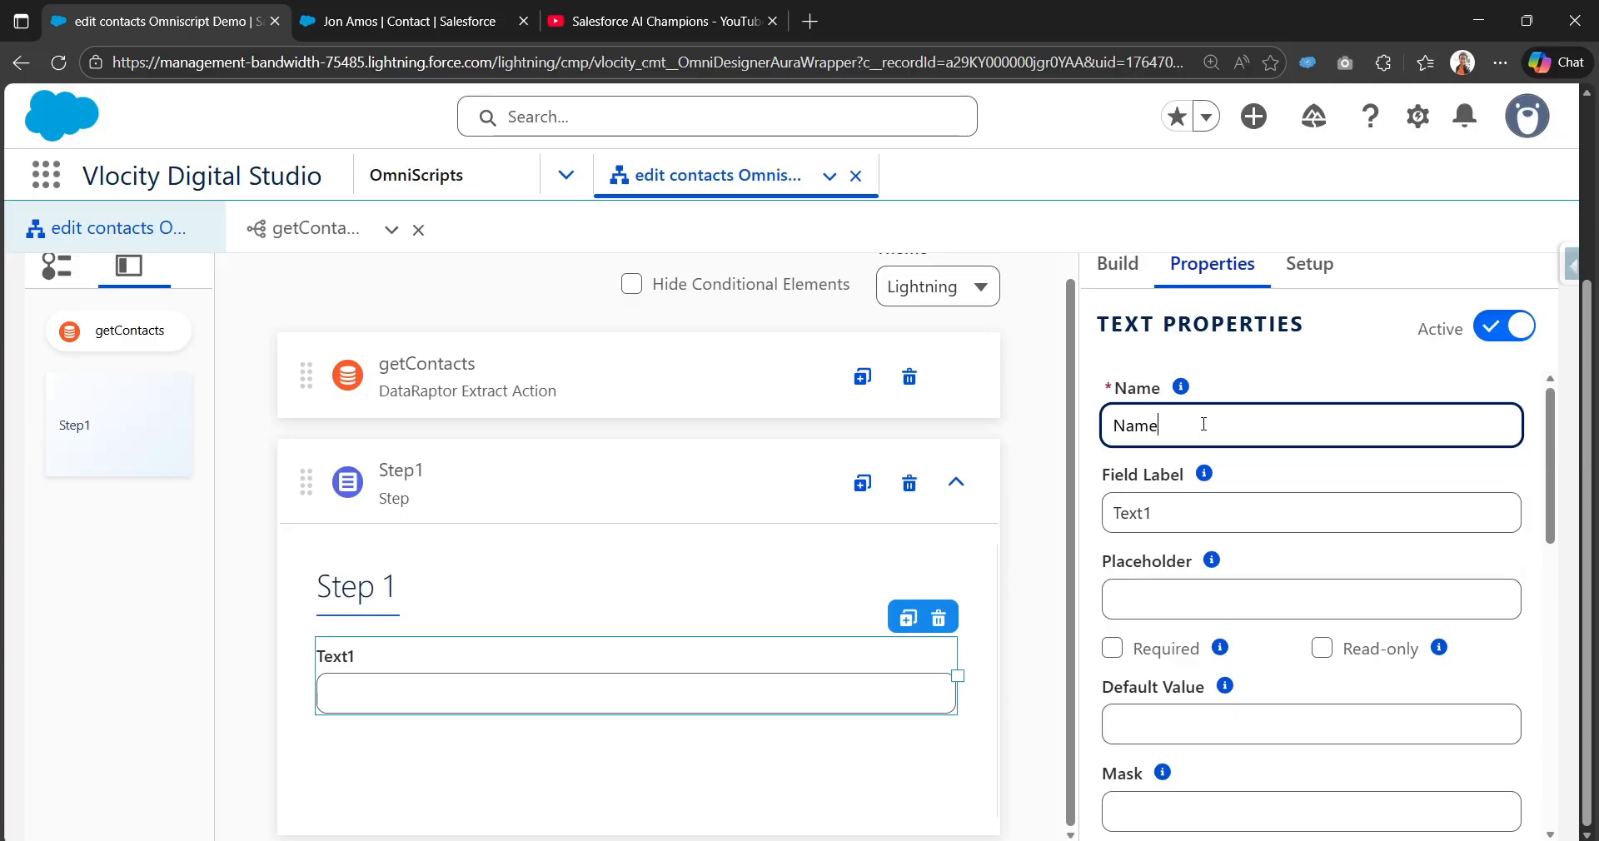
{"action": "type", "text": "me"}
{"action": "double_click", "coordinate": [1183, 511]}
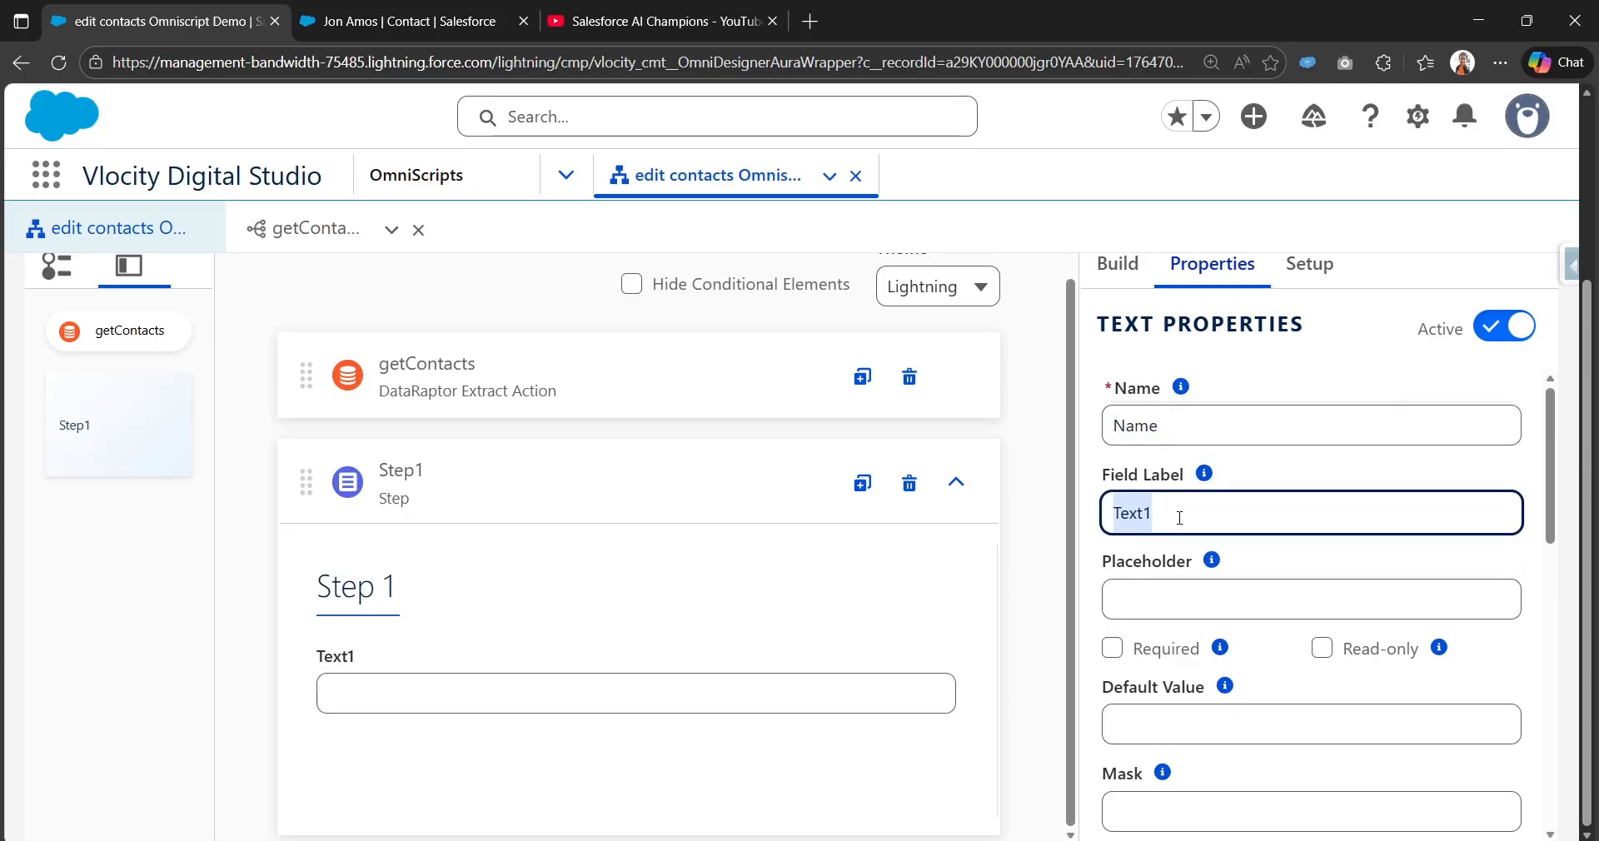
{"action": "type", "text": "Name"}
{"action": "scroll", "coordinate": [1183, 511], "scroll_direction": "down", "scroll_amount": 3}
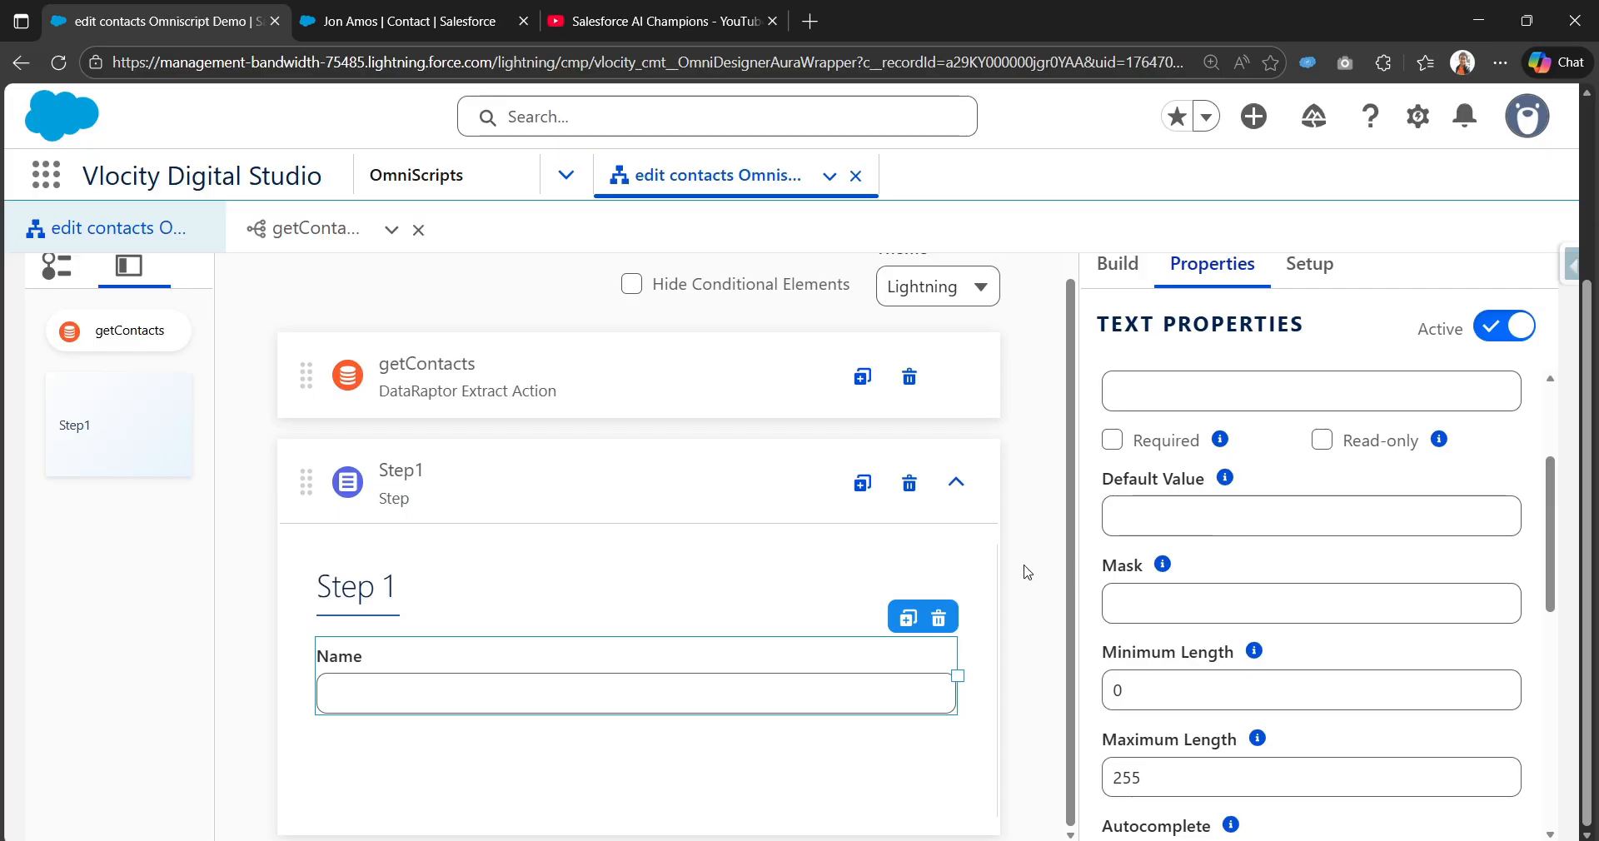
{"action": "left_click", "coordinate": [717, 361]}
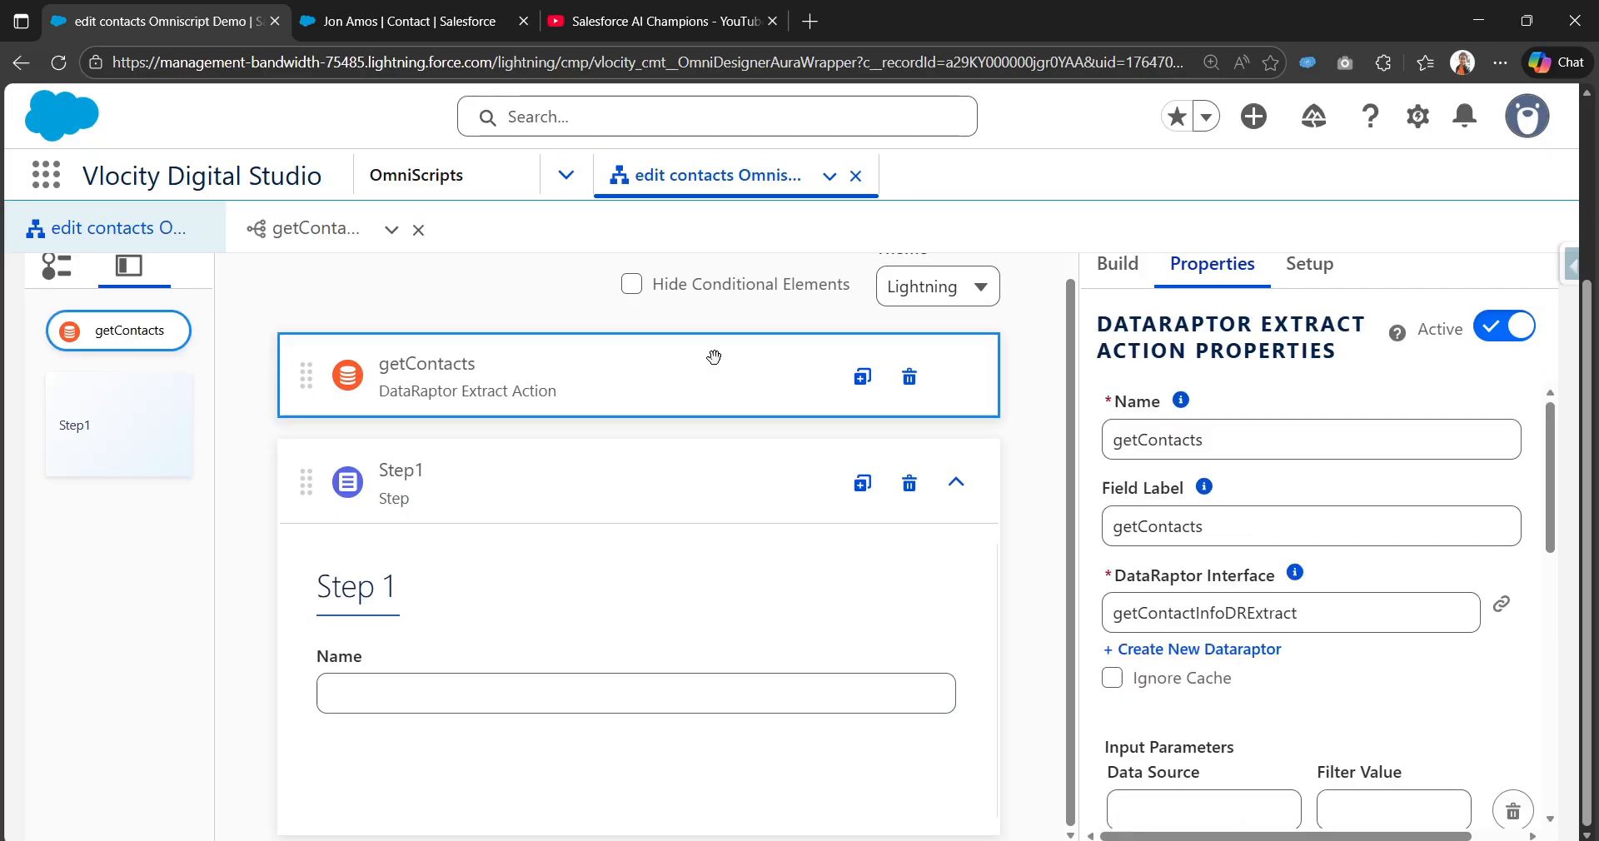
Step: Set the getContacts input parameter Data Source to %ContextId%
{"action": "scroll", "coordinate": [1141, 689], "scroll_direction": "down", "scroll_amount": 3}
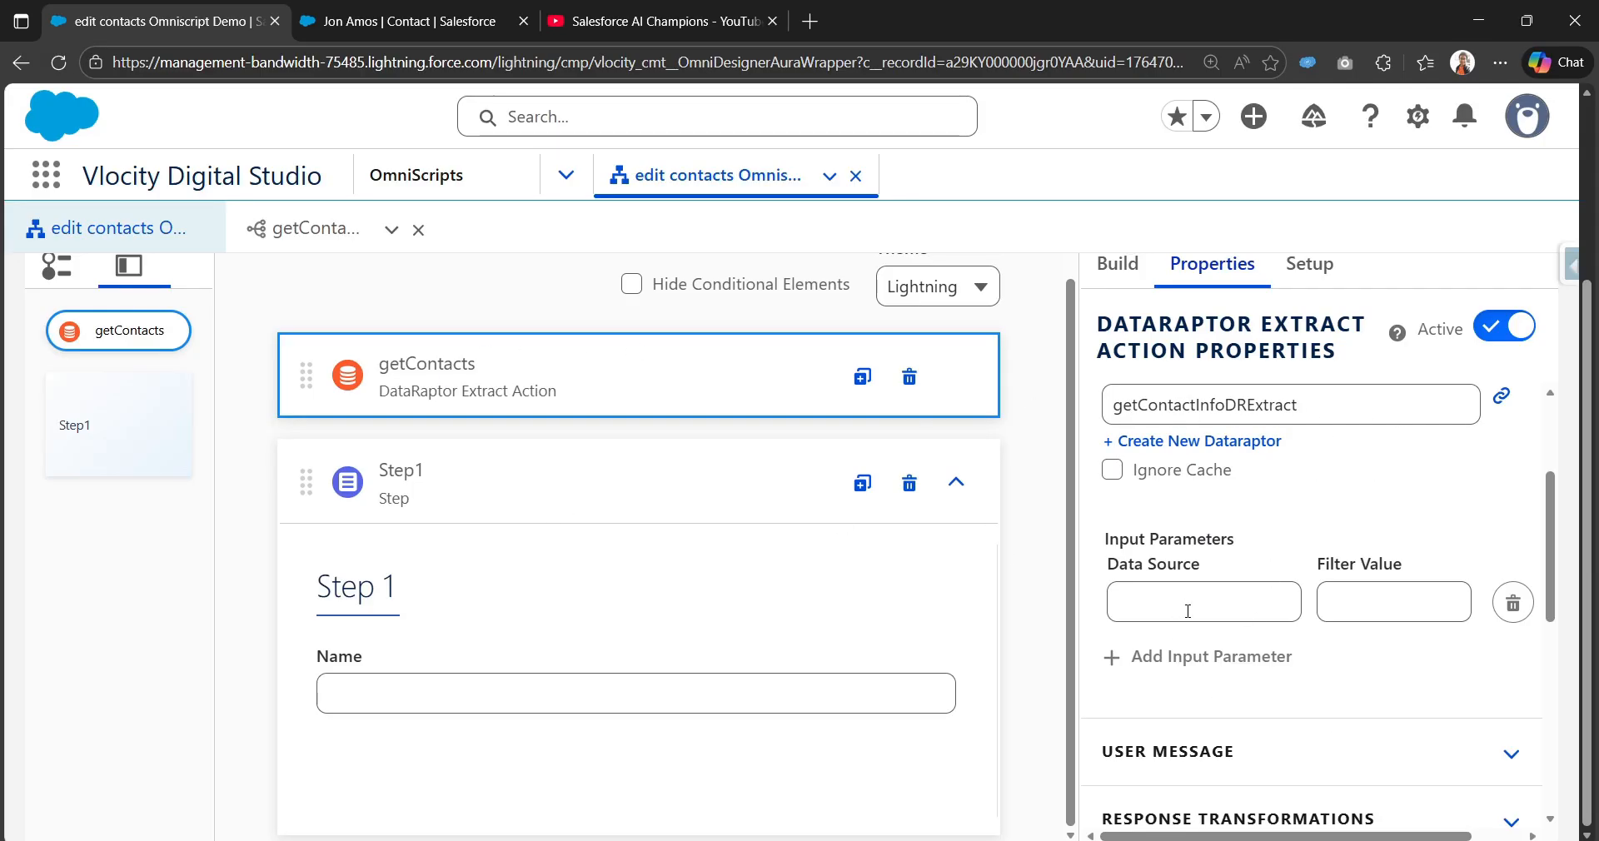
{"action": "scroll", "coordinate": [1233, 566], "scroll_direction": "down", "scroll_amount": 1}
{"action": "left_click", "coordinate": [1214, 507]}
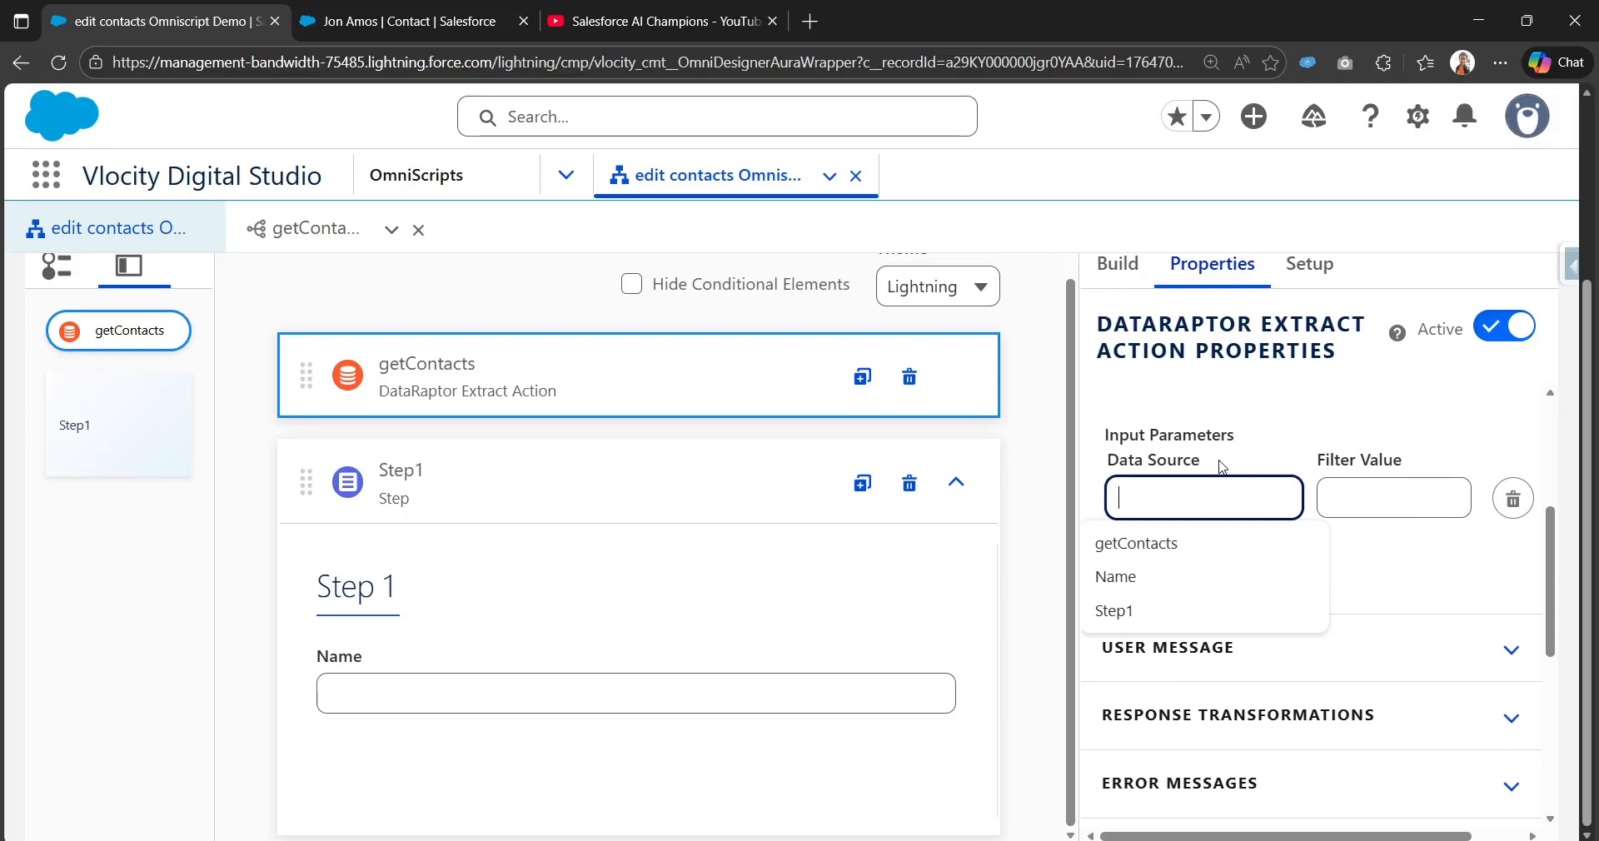
{"action": "type", "text": "%%"}
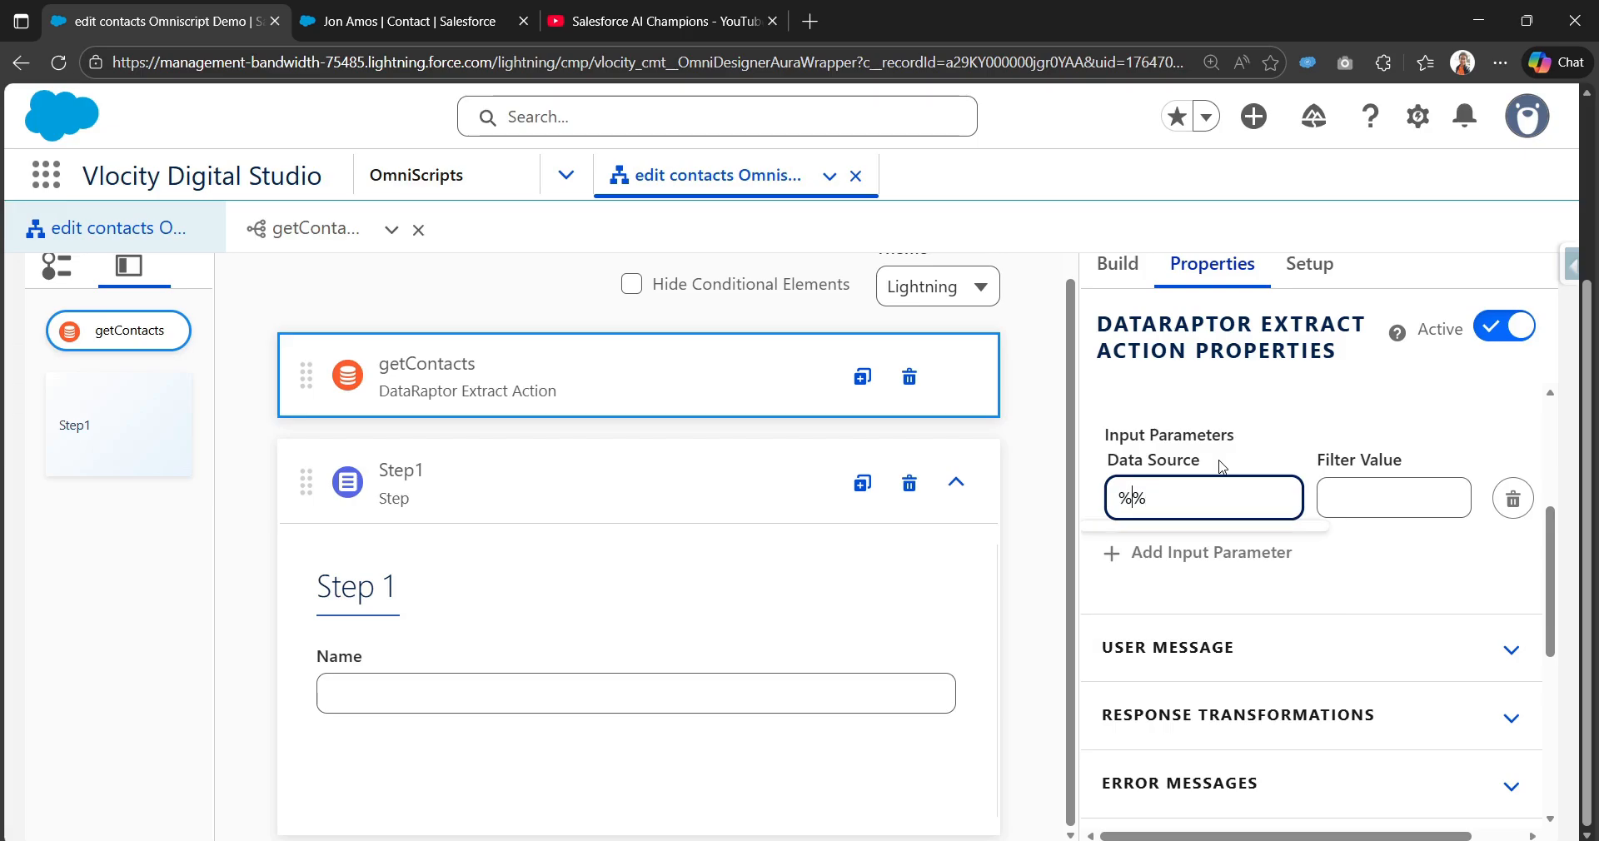
{"action": "type", "text": "ContextId"}
{"action": "key", "text": "Tab"}
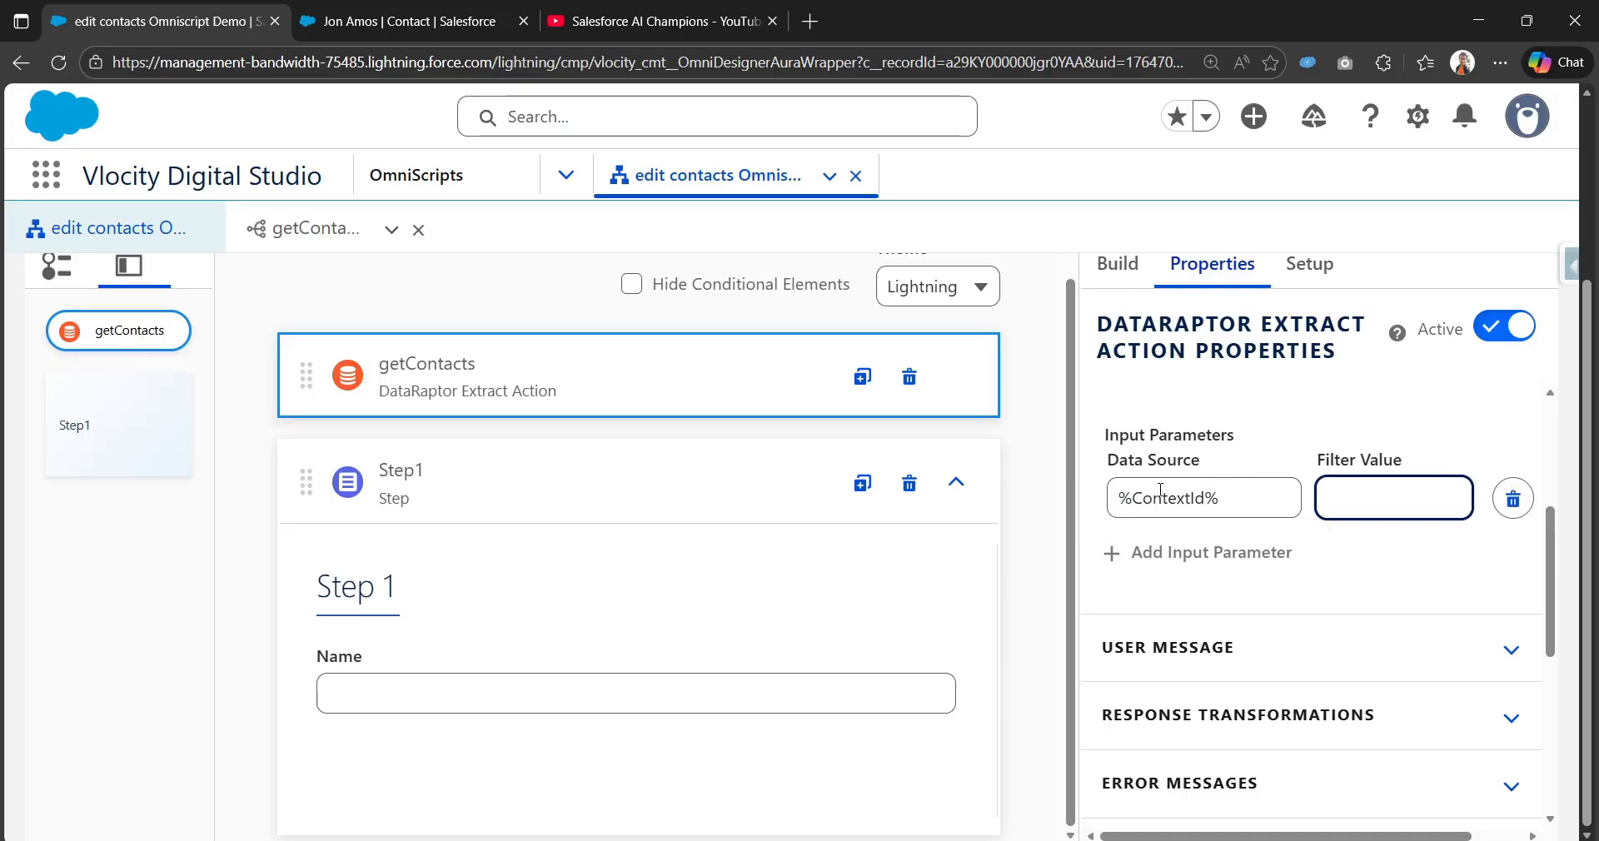
Step: Set the Filter Value to conId, copied from the DataRaptor filter, then preview the OmniScript
{"action": "left_click", "coordinate": [304, 228]}
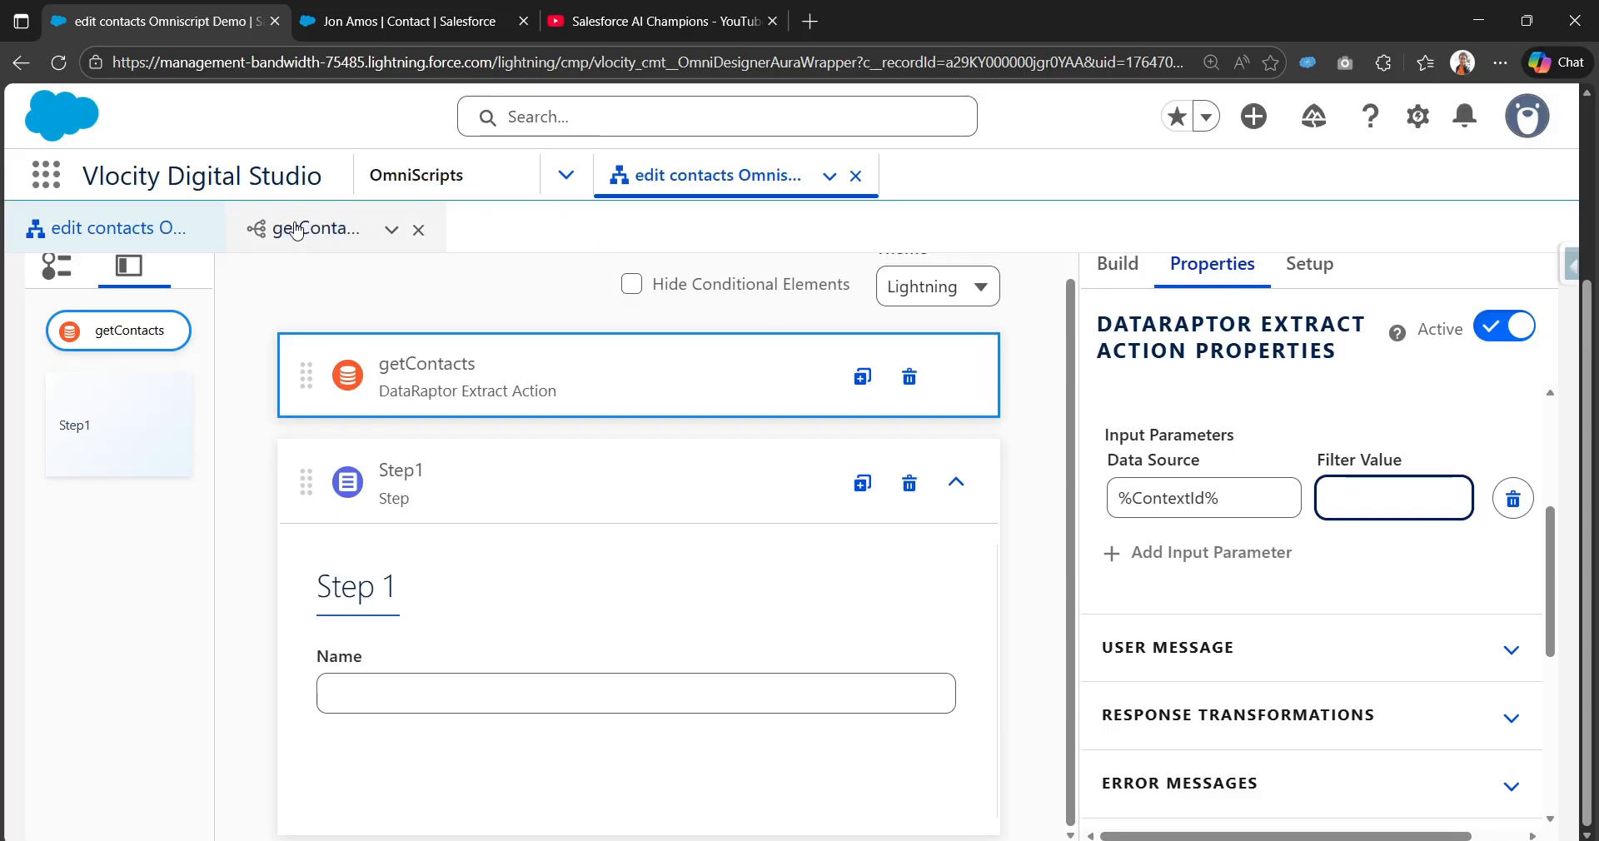
{"action": "left_click", "coordinate": [57, 443]}
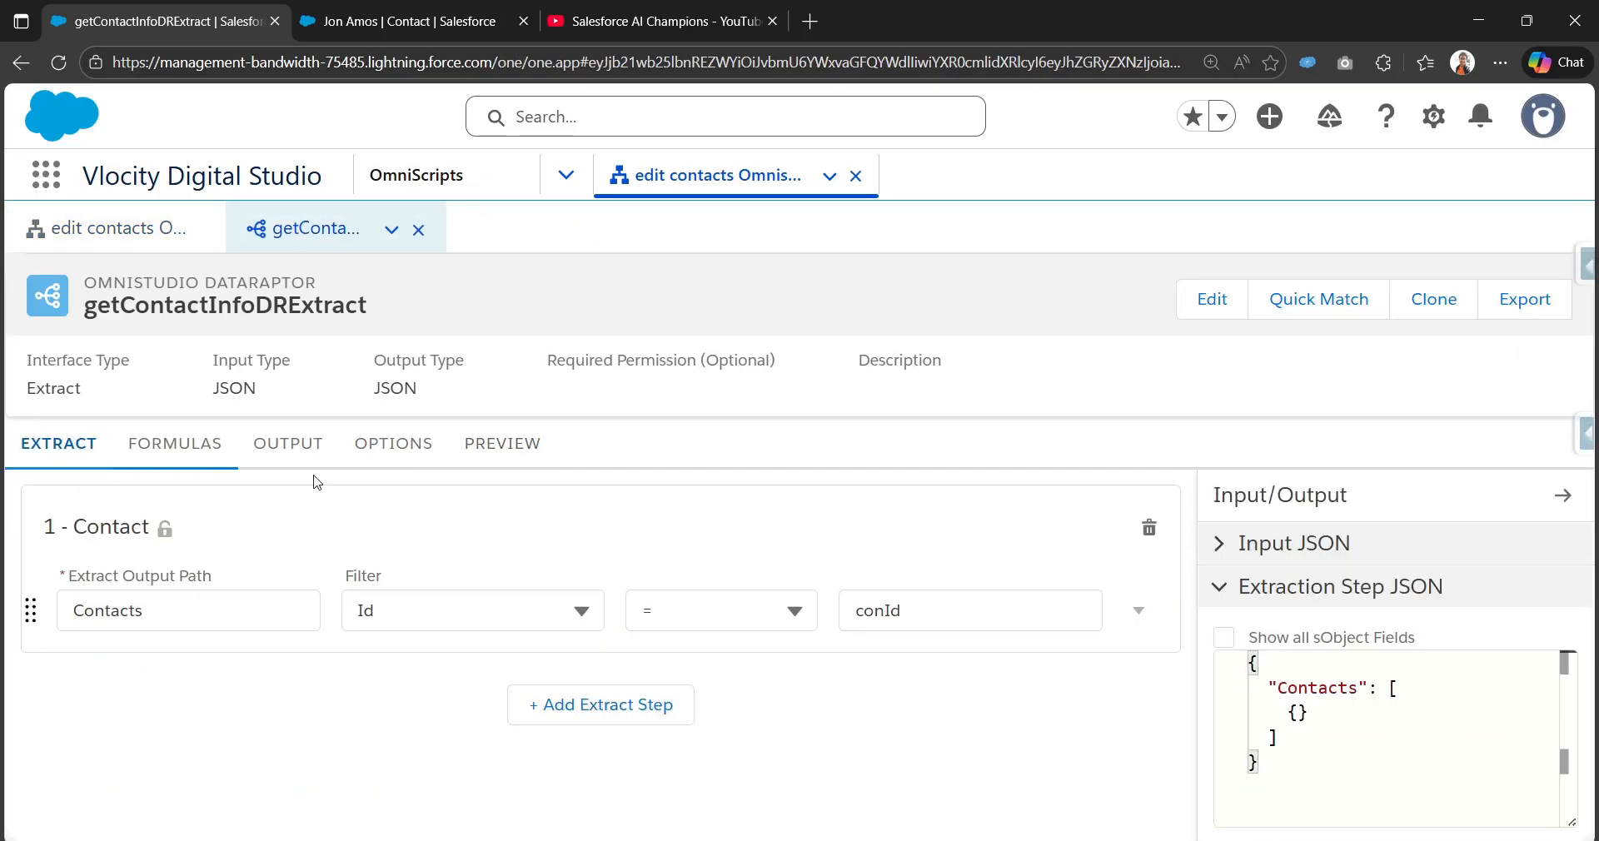
{"action": "double_click", "coordinate": [936, 608]}
{"action": "key", "text": "ctrl+c"}
{"action": "left_click", "coordinate": [117, 228]}
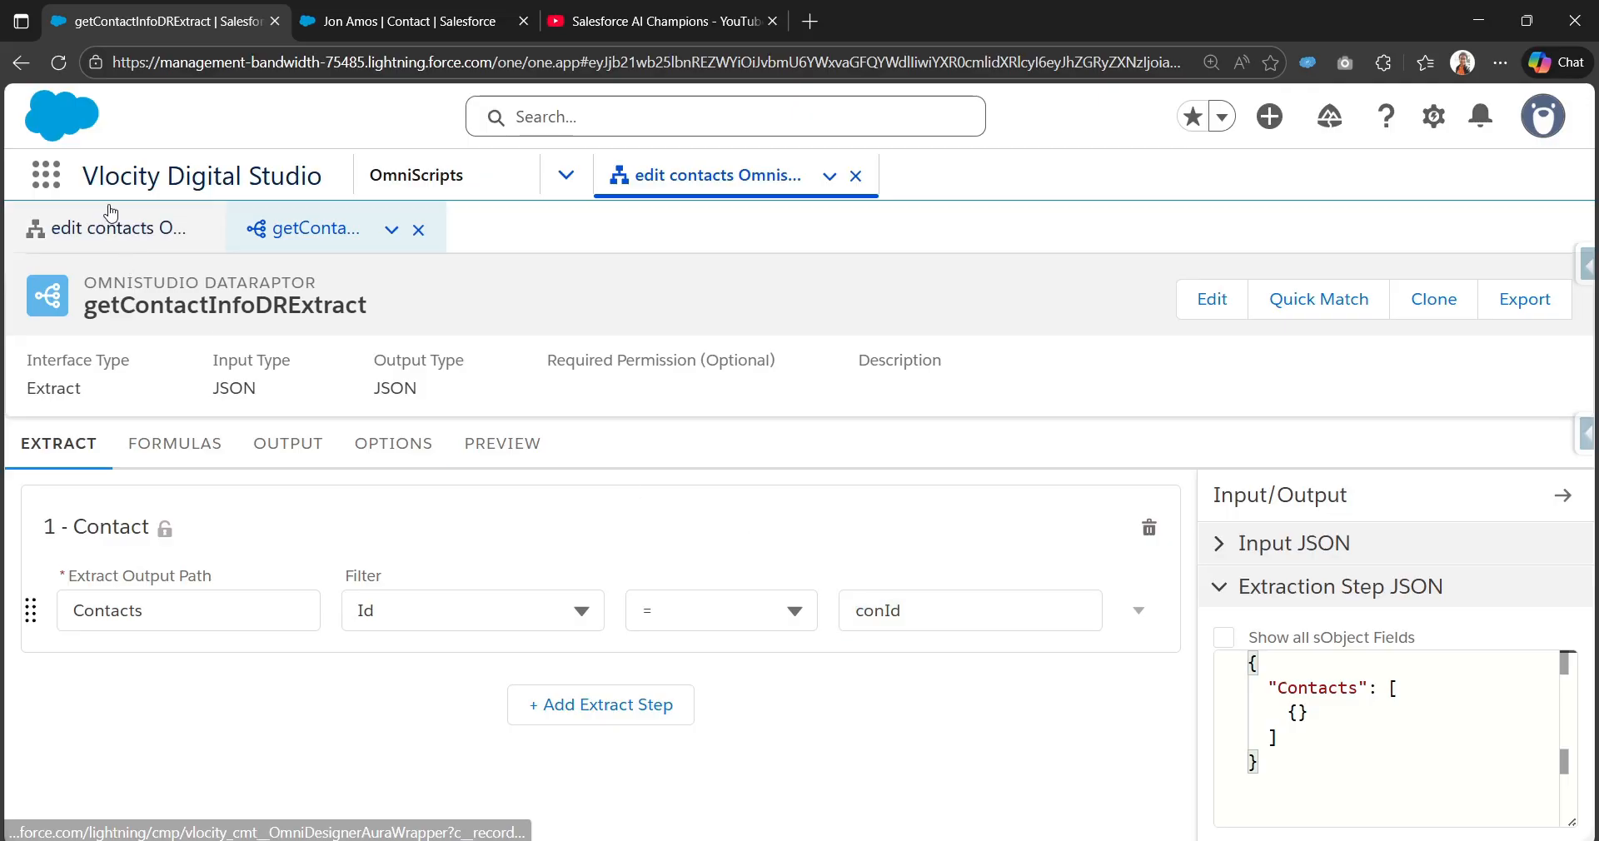
{"action": "scroll", "coordinate": [1306, 716], "scroll_direction": "down", "scroll_amount": 2}
{"action": "left_click", "coordinate": [1375, 603]}
{"action": "key", "text": "ctrl+v"}
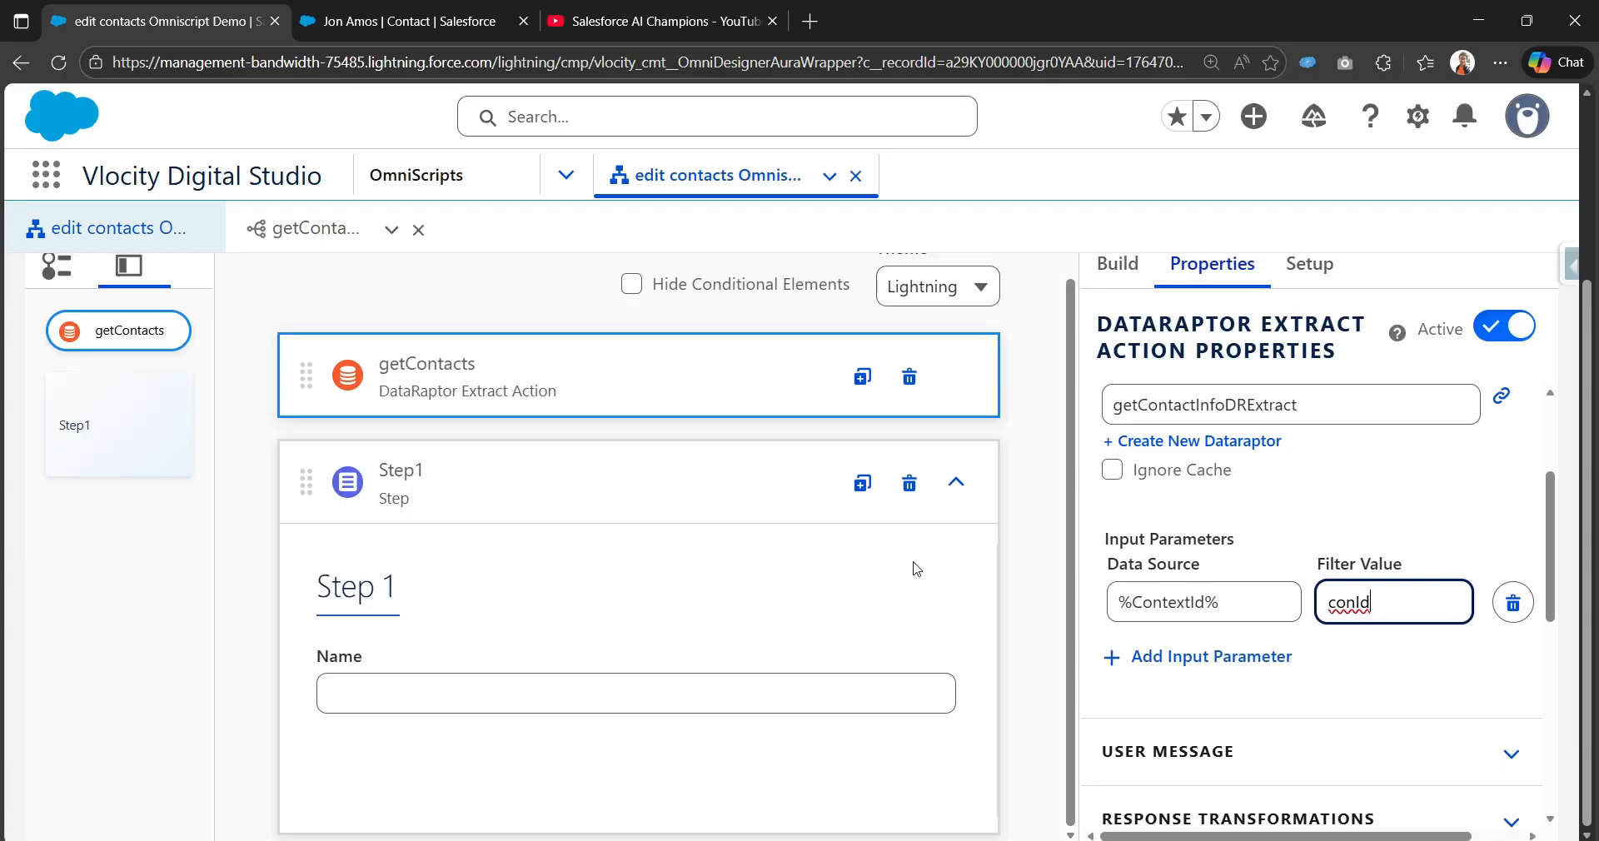
{"action": "scroll", "coordinate": [916, 570], "scroll_direction": "up", "scroll_amount": 1}
{"action": "scroll", "coordinate": [1089, 310], "scroll_direction": "up", "scroll_amount": 2}
{"action": "scroll", "coordinate": [1090, 310], "scroll_direction": "up", "scroll_amount": 3}
{"action": "left_click", "coordinate": [1057, 328]}
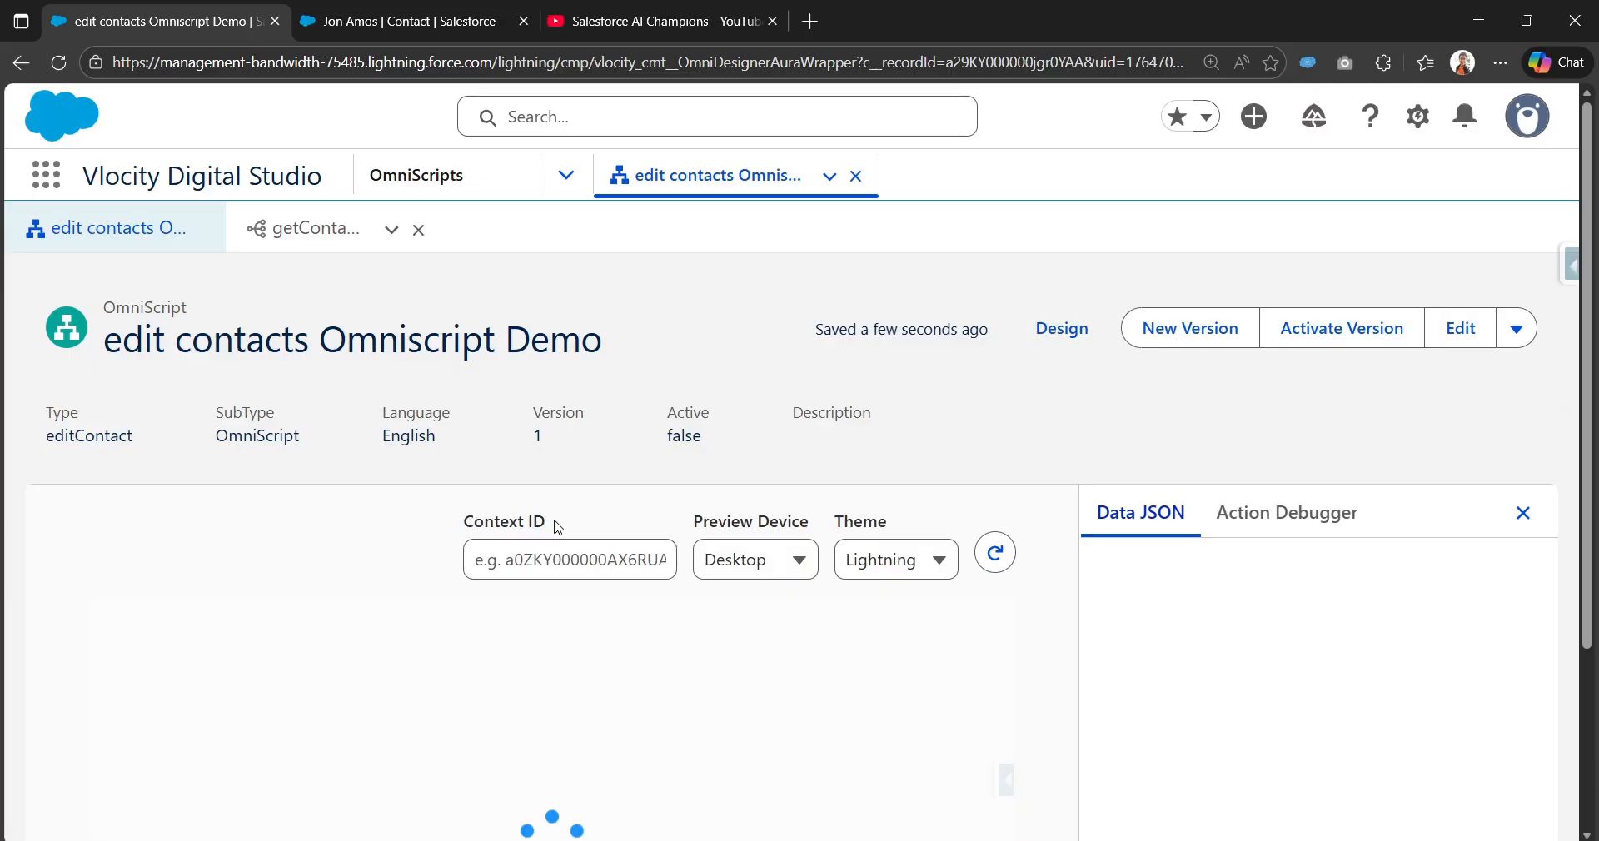
Step: Check the preview's Context ID field and Data JSON, then return to the getContacts input parameters
{"action": "left_click", "coordinate": [534, 537]}
{"action": "scroll", "coordinate": [534, 534], "scroll_direction": "down", "scroll_amount": 1}
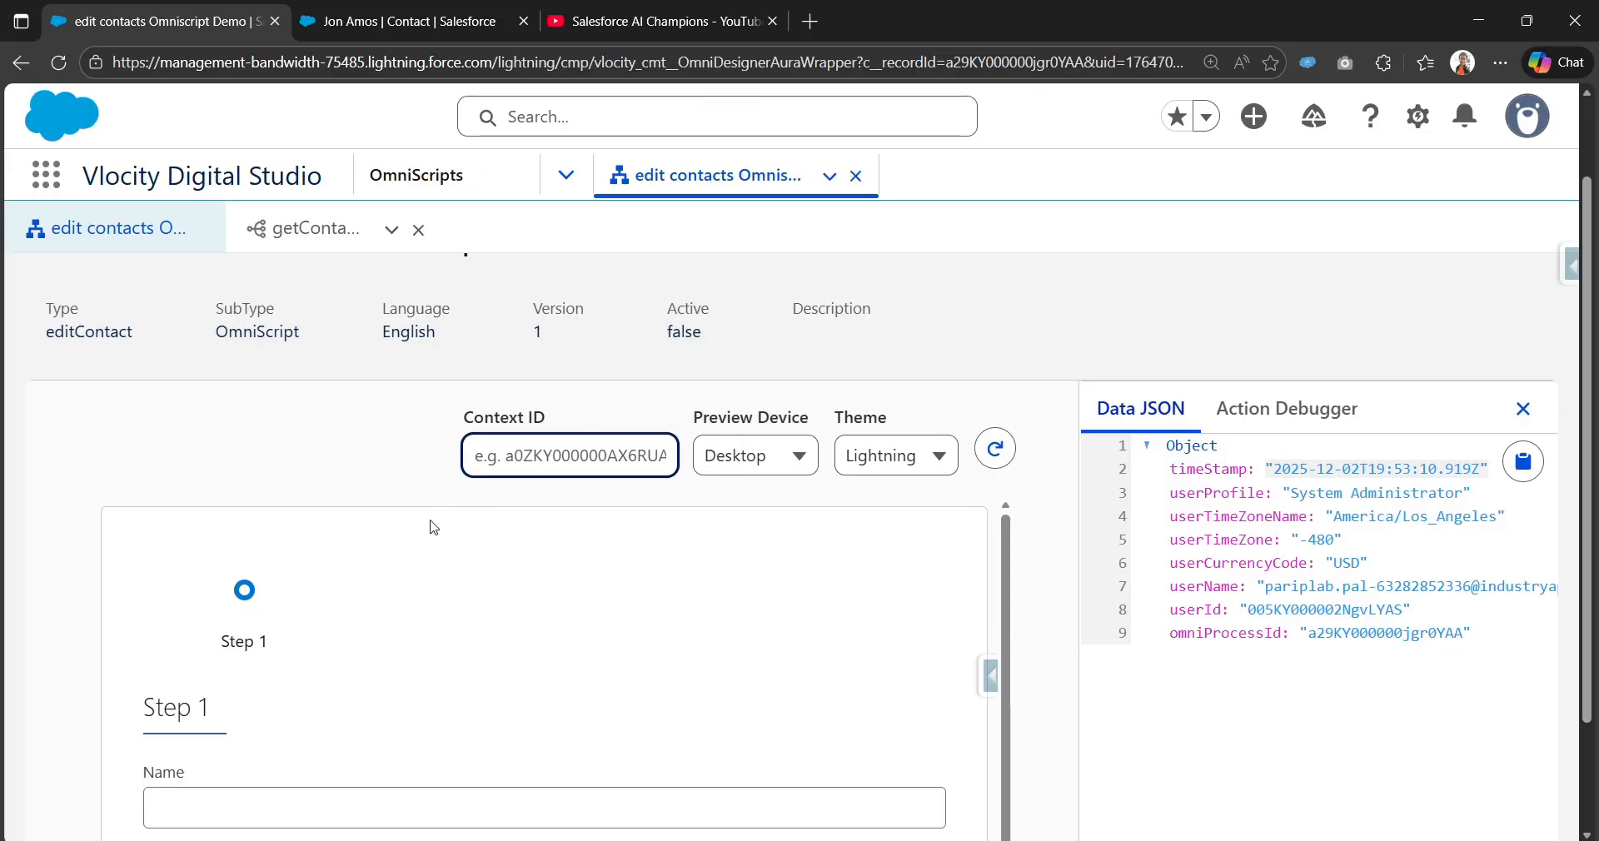
{"action": "scroll", "coordinate": [799, 542], "scroll_direction": "up", "scroll_amount": 2}
{"action": "left_click", "coordinate": [1061, 327]}
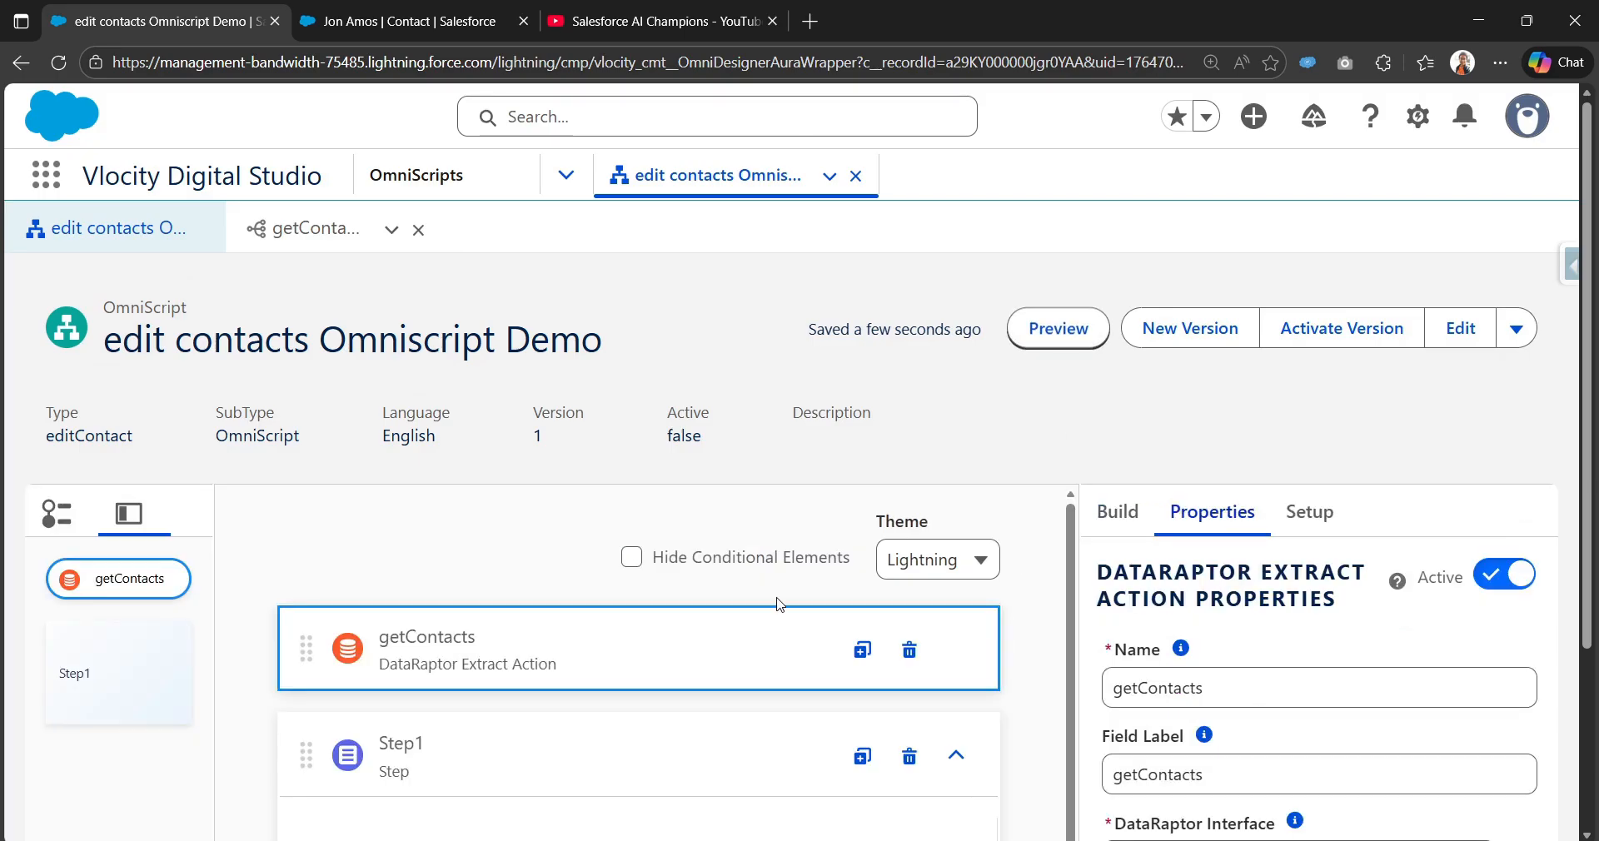
{"action": "scroll", "coordinate": [803, 575], "scroll_direction": "down", "scroll_amount": 3}
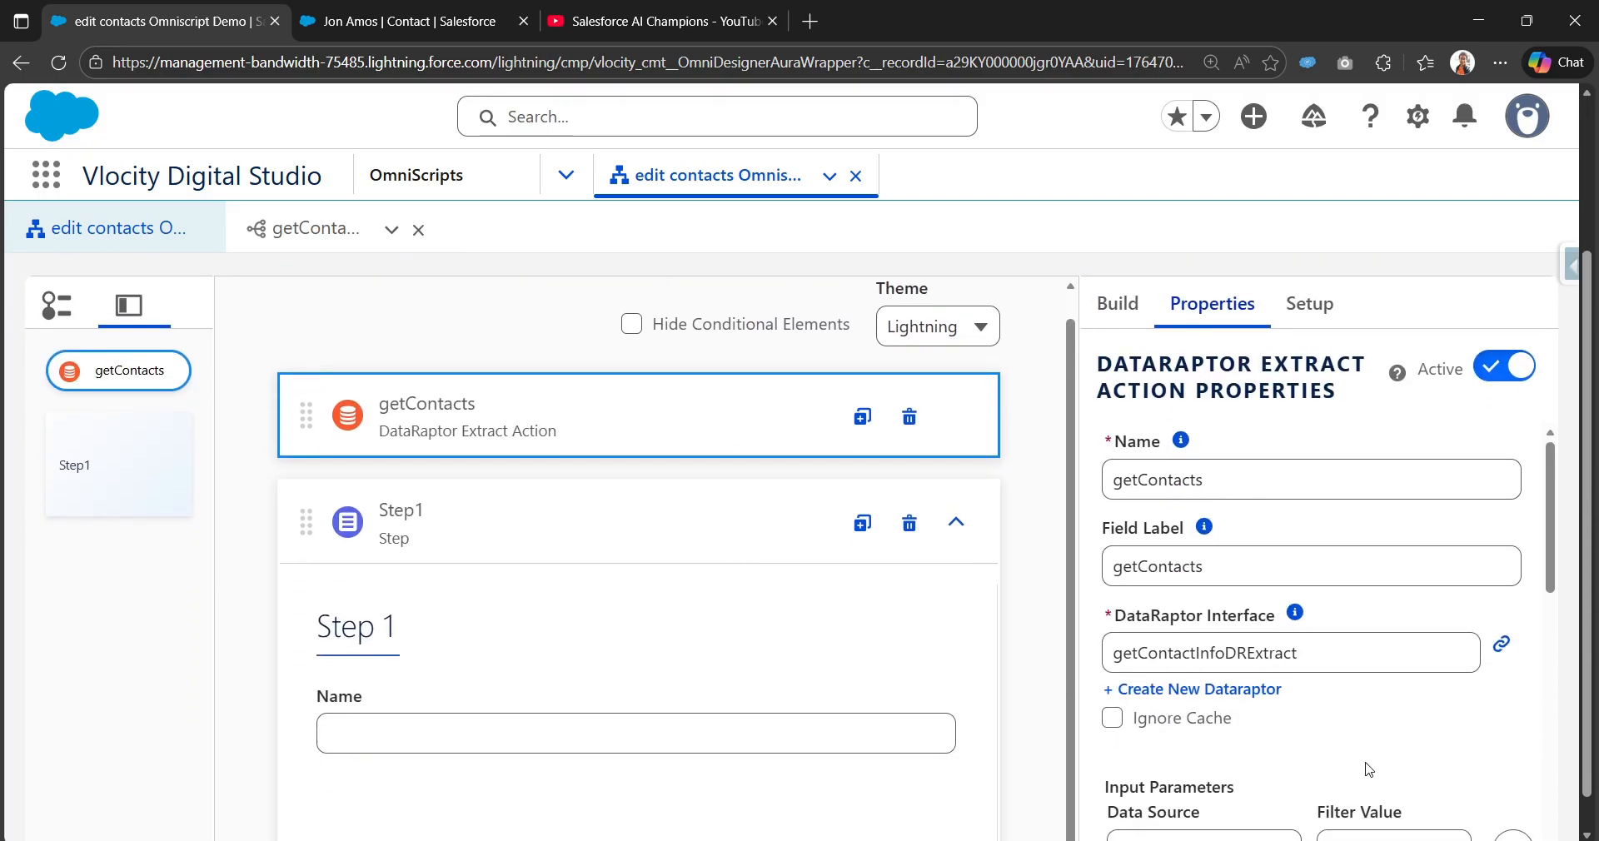
{"action": "scroll", "coordinate": [1117, 729], "scroll_direction": "down", "scroll_amount": 3}
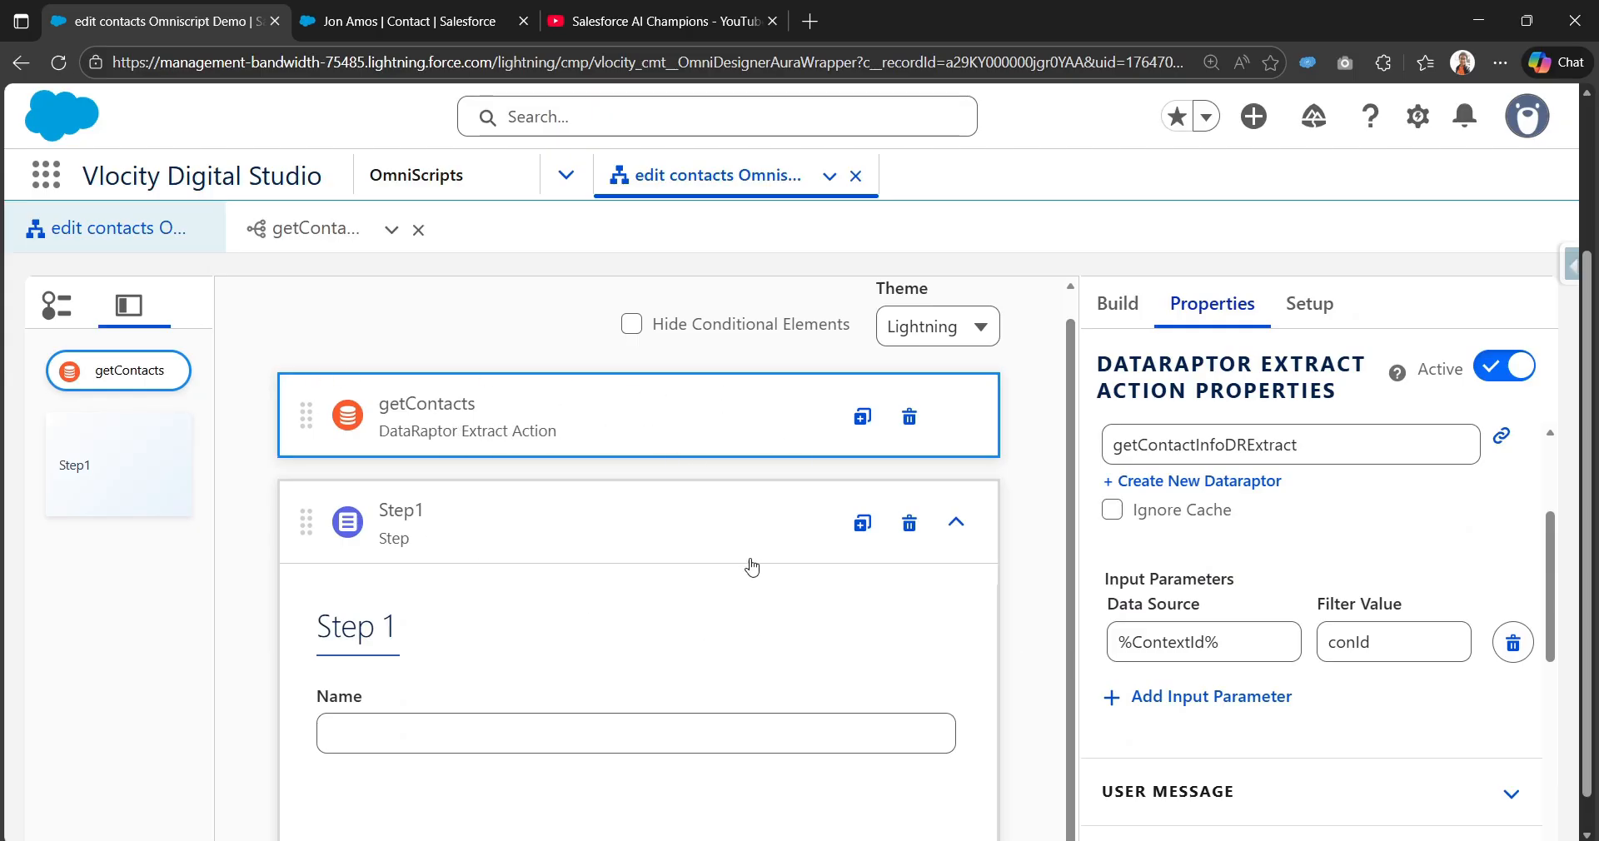
{"action": "scroll", "coordinate": [750, 564], "scroll_direction": "down", "scroll_amount": 1}
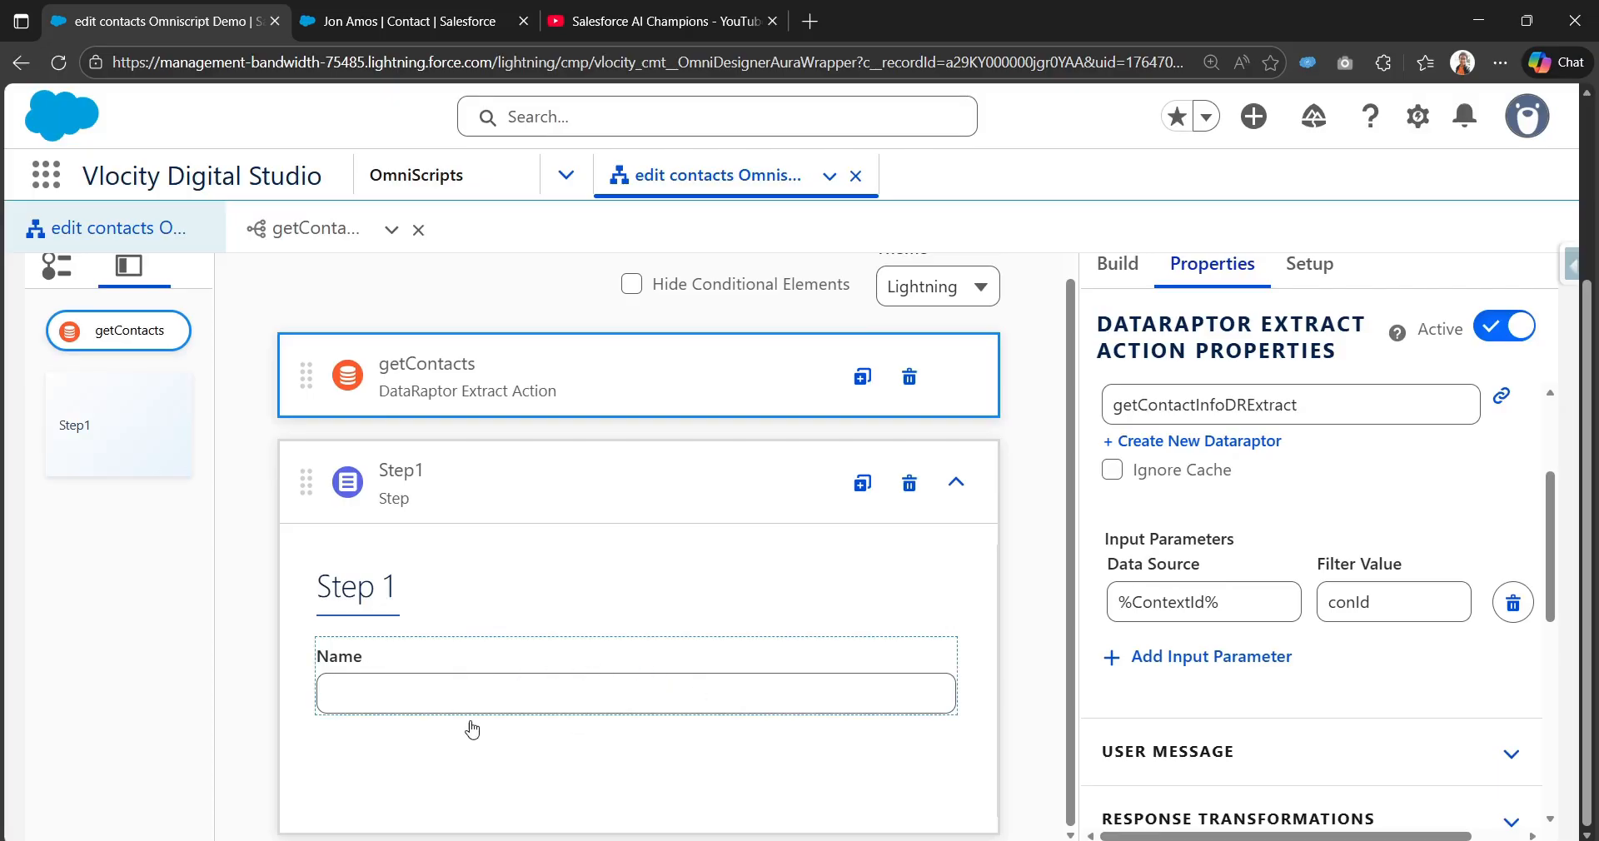
Step: Duplicate the Name text input and mark the original Name field Read-only
{"action": "left_click", "coordinate": [852, 667]}
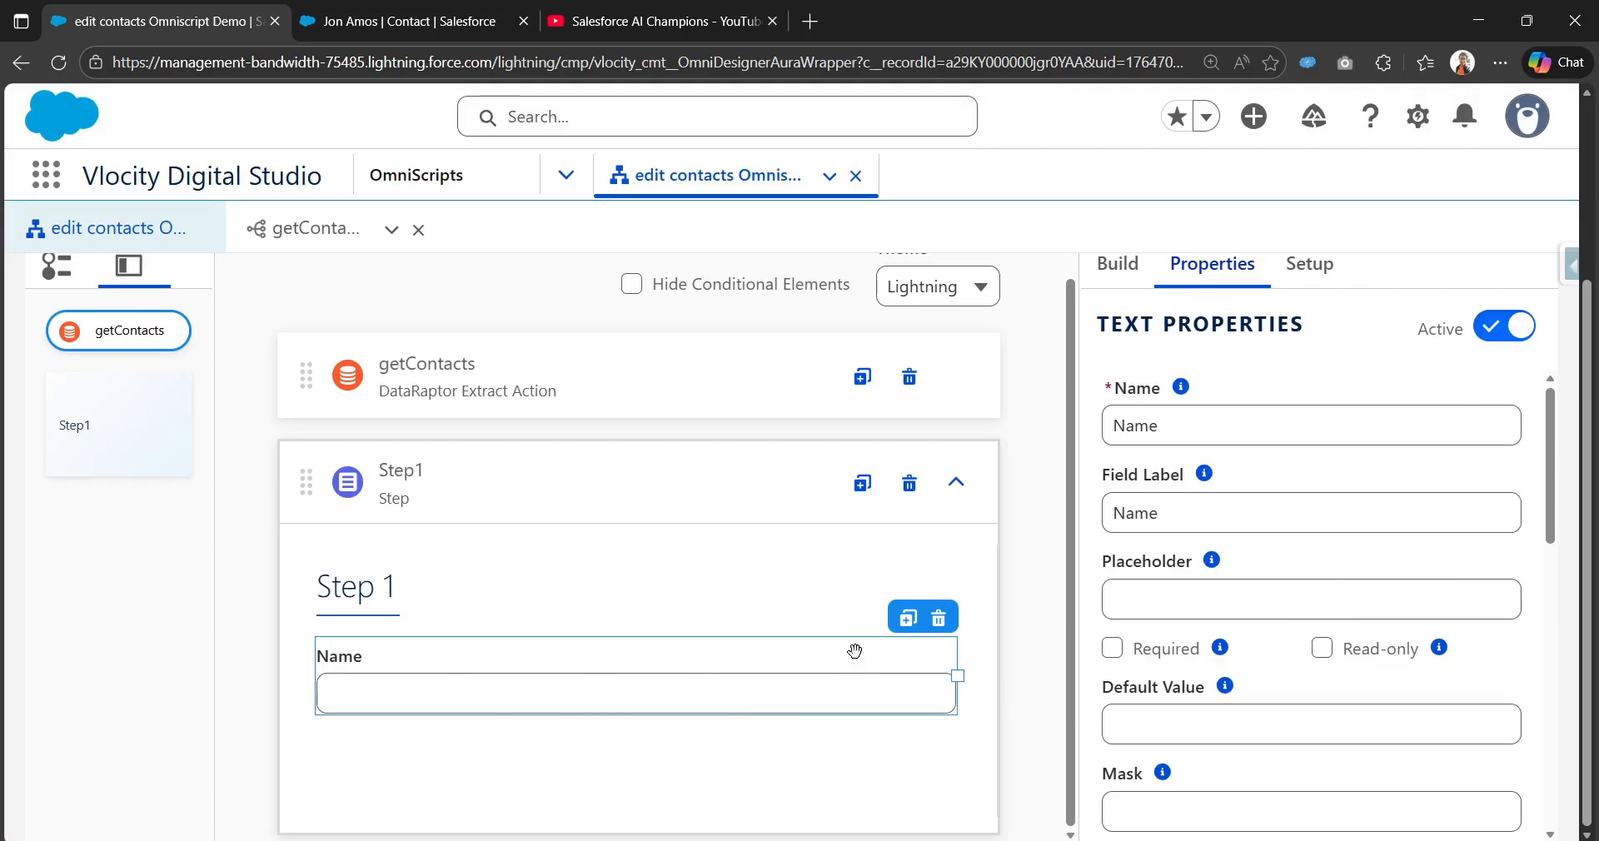
{"action": "left_click", "coordinate": [908, 618]}
{"action": "left_click", "coordinate": [820, 670]}
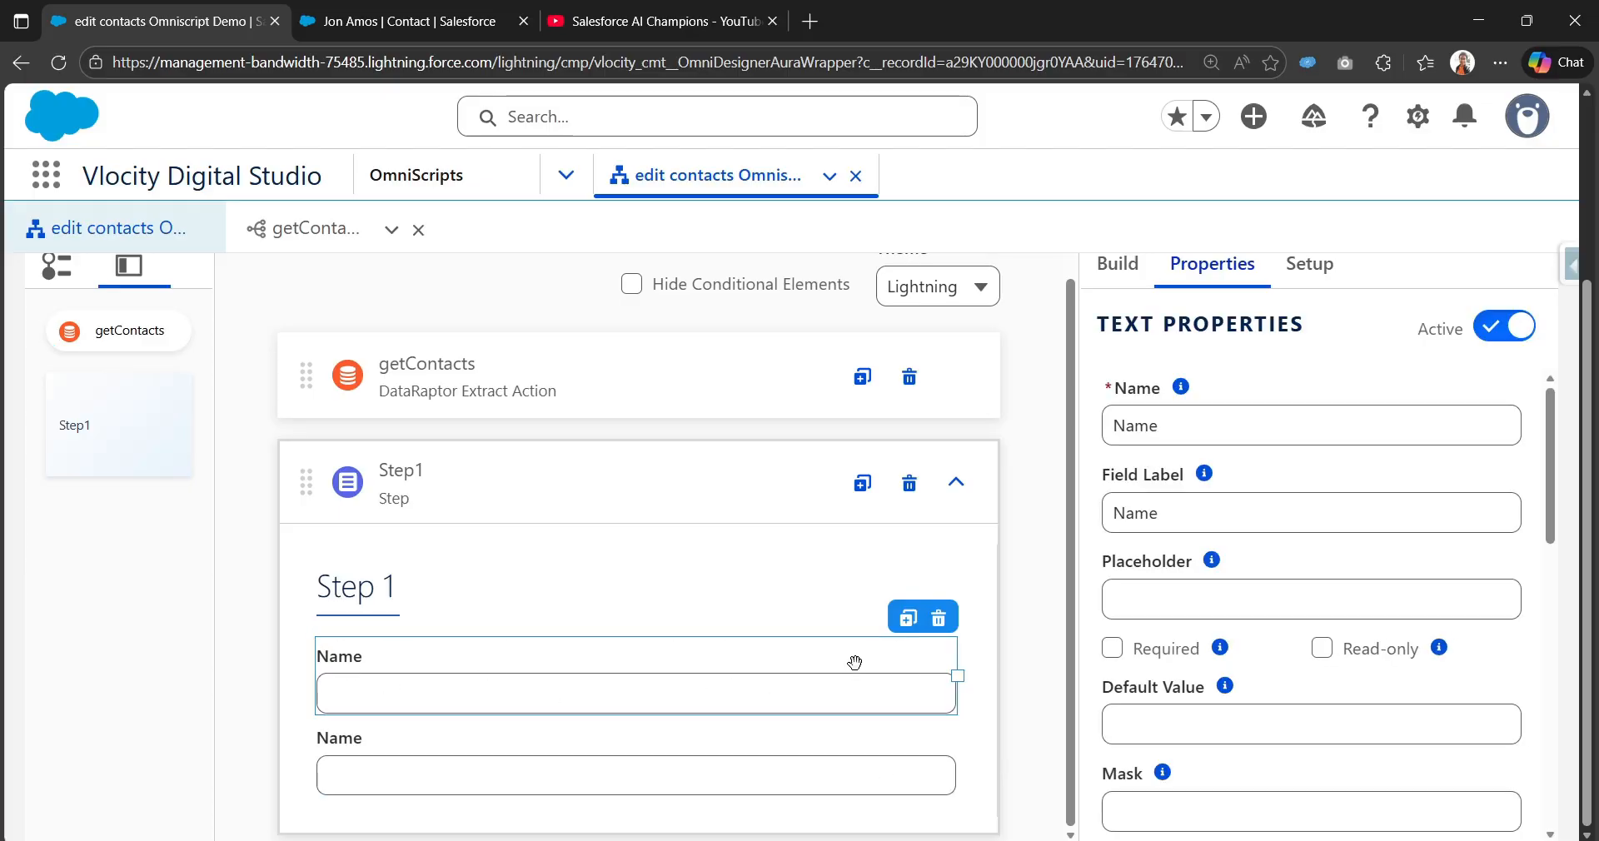
{"action": "scroll", "coordinate": [1313, 703], "scroll_direction": "down", "scroll_amount": 3}
{"action": "left_click", "coordinate": [1323, 546]}
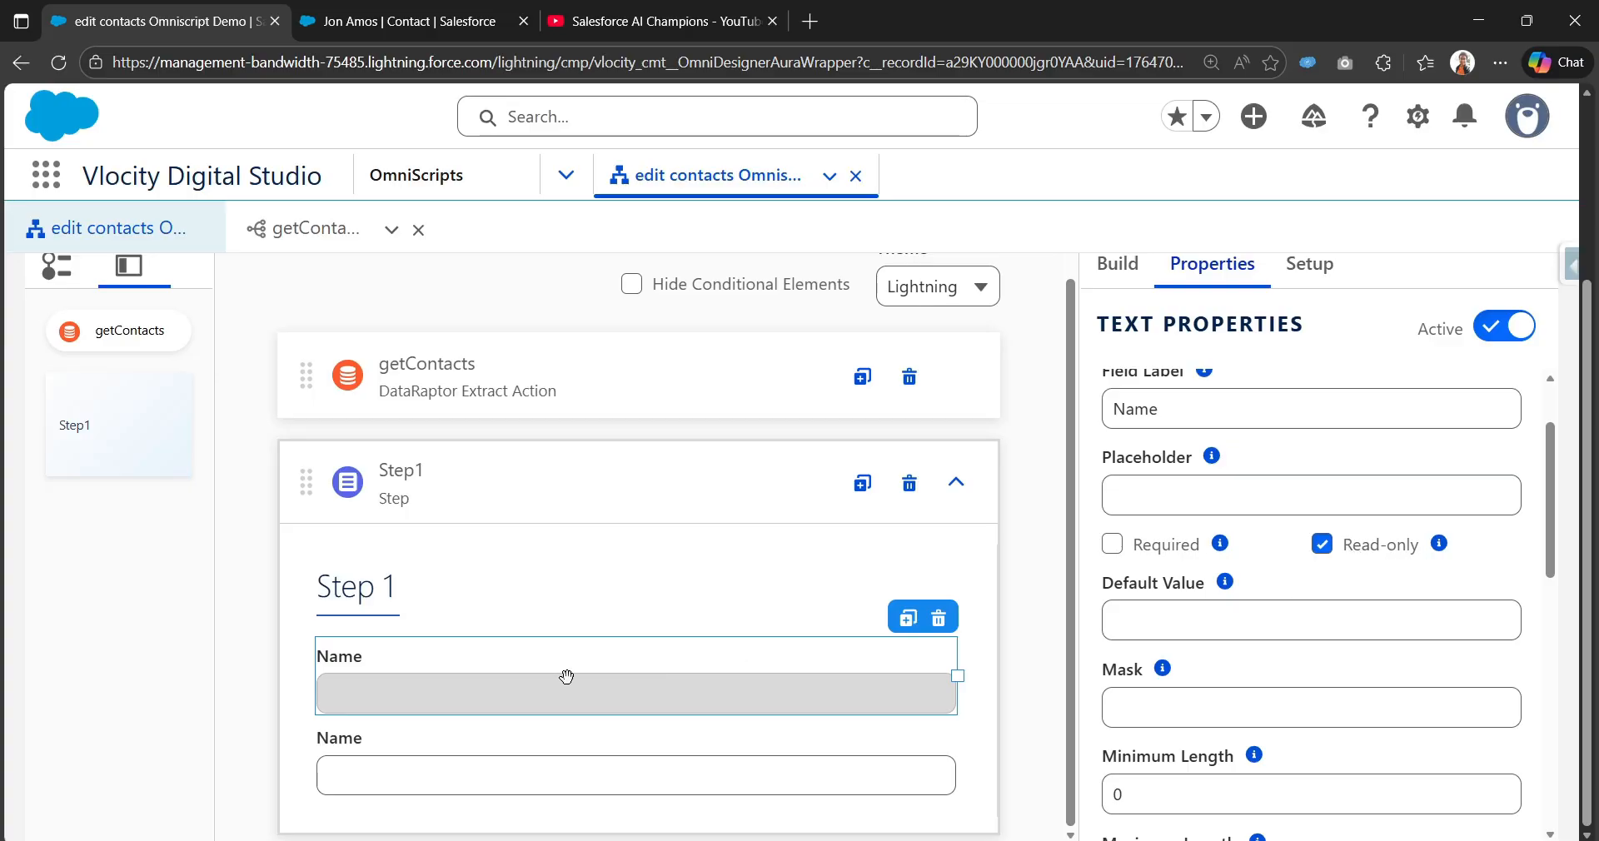
{"action": "left_click", "coordinate": [406, 10]}
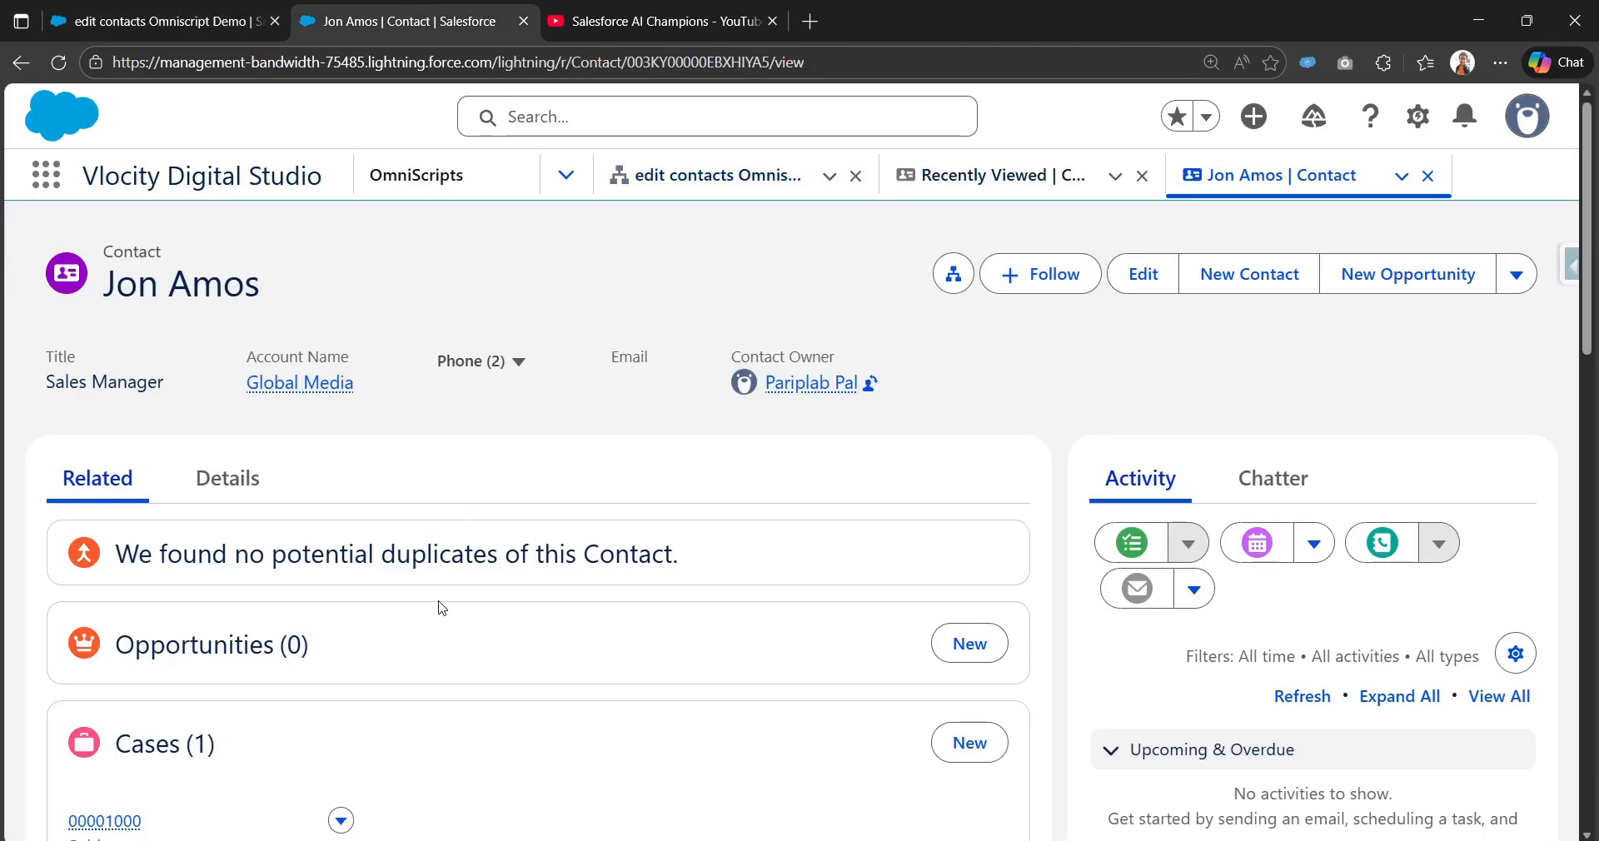
{"action": "left_click", "coordinate": [159, 21]}
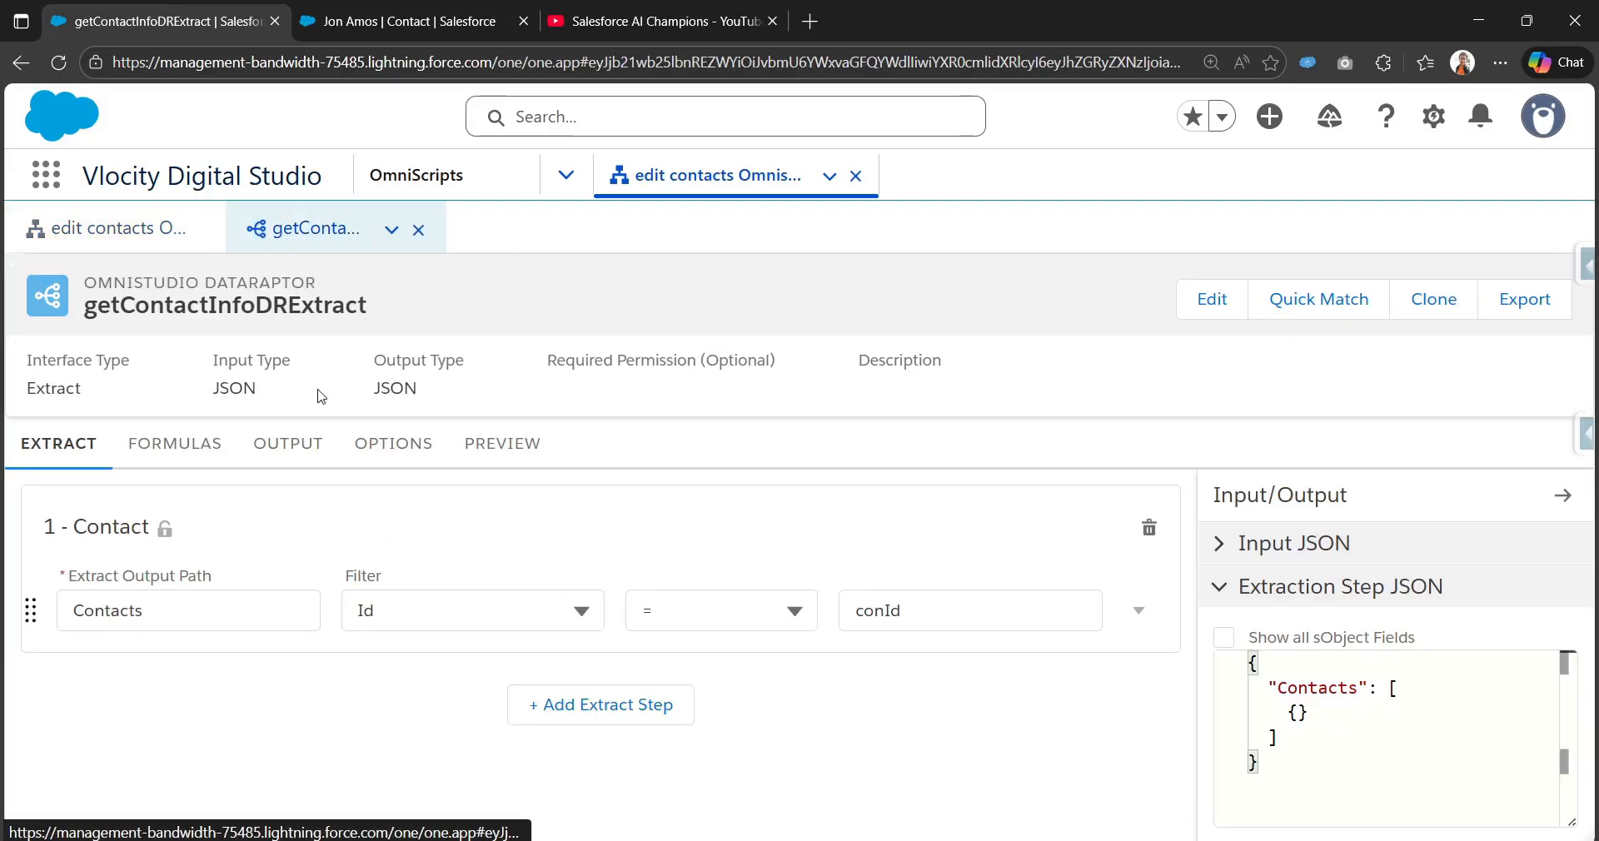
{"action": "left_click", "coordinate": [489, 458]}
{"action": "double_click", "coordinate": [512, 626]}
{"action": "key", "text": "ctrl+c"}
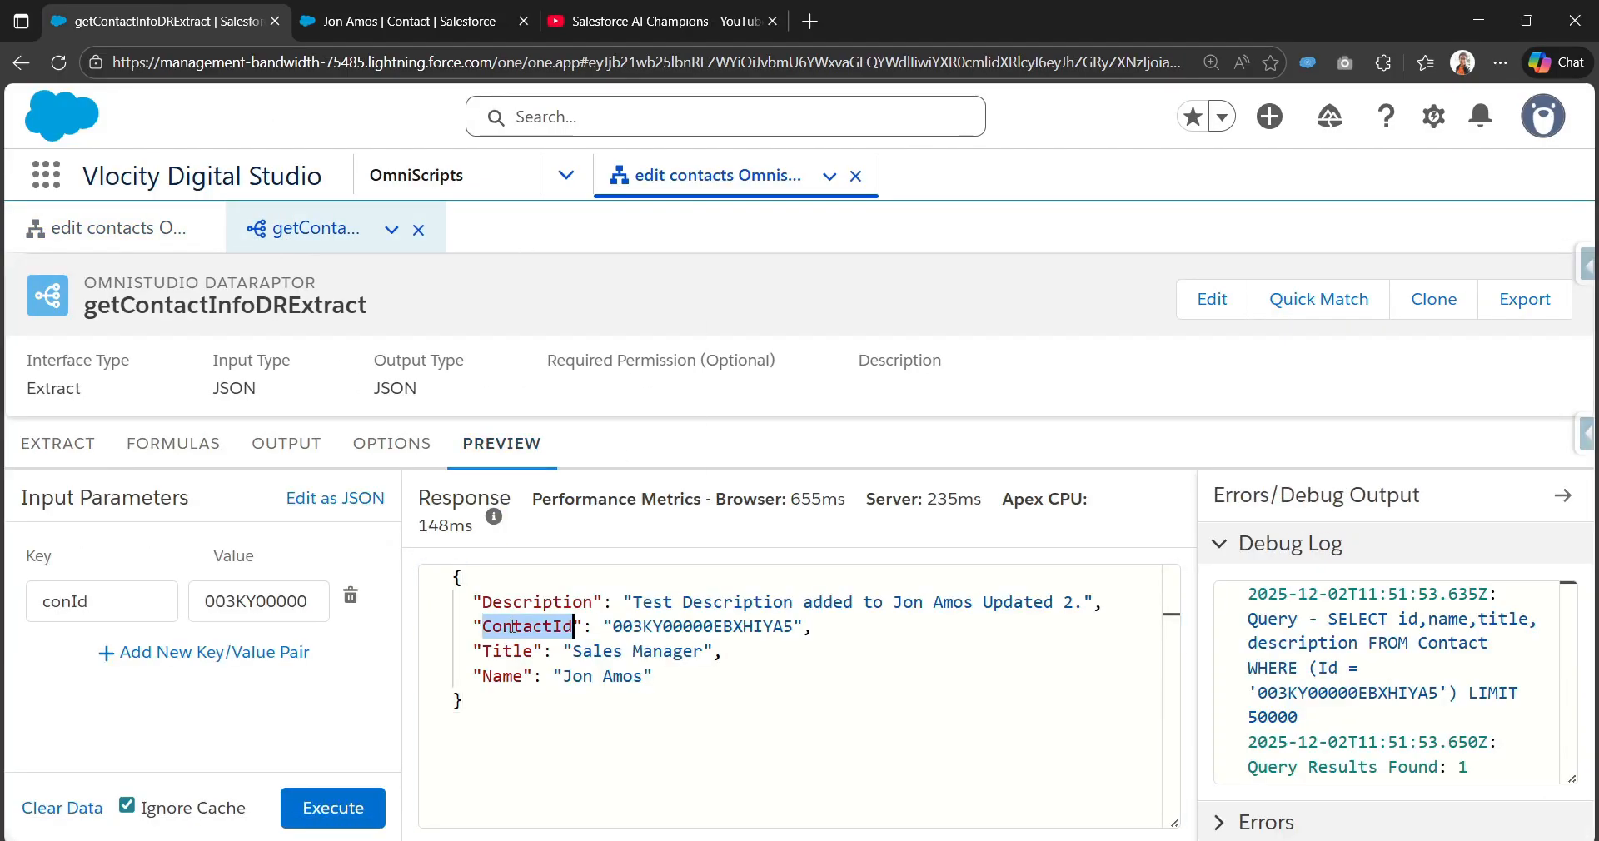
{"action": "double_click", "coordinate": [503, 651]}
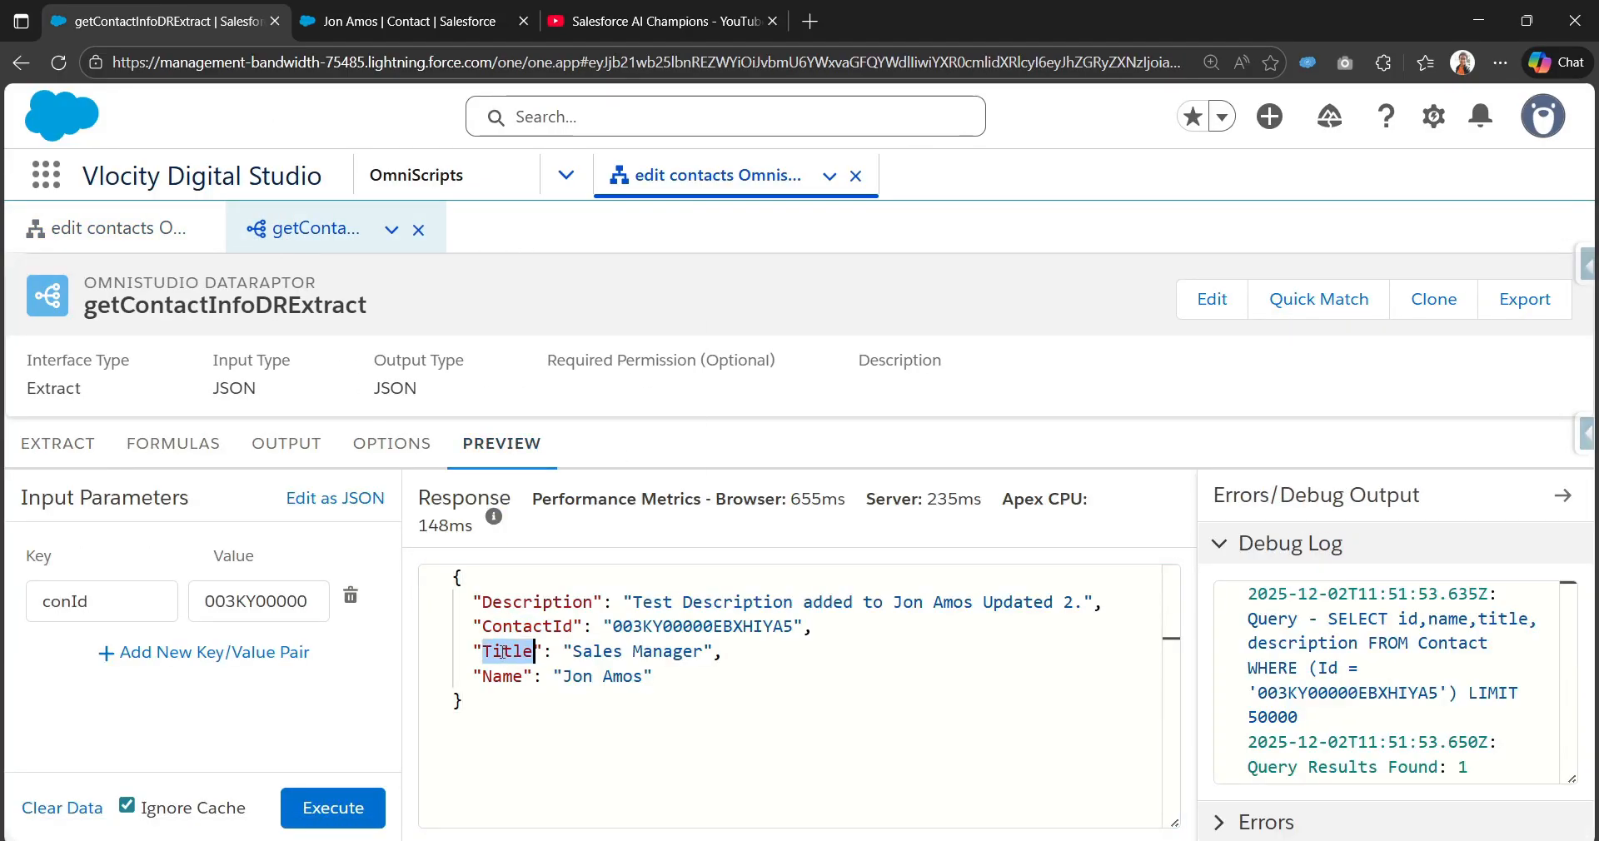
{"action": "left_click", "coordinate": [400, 10]}
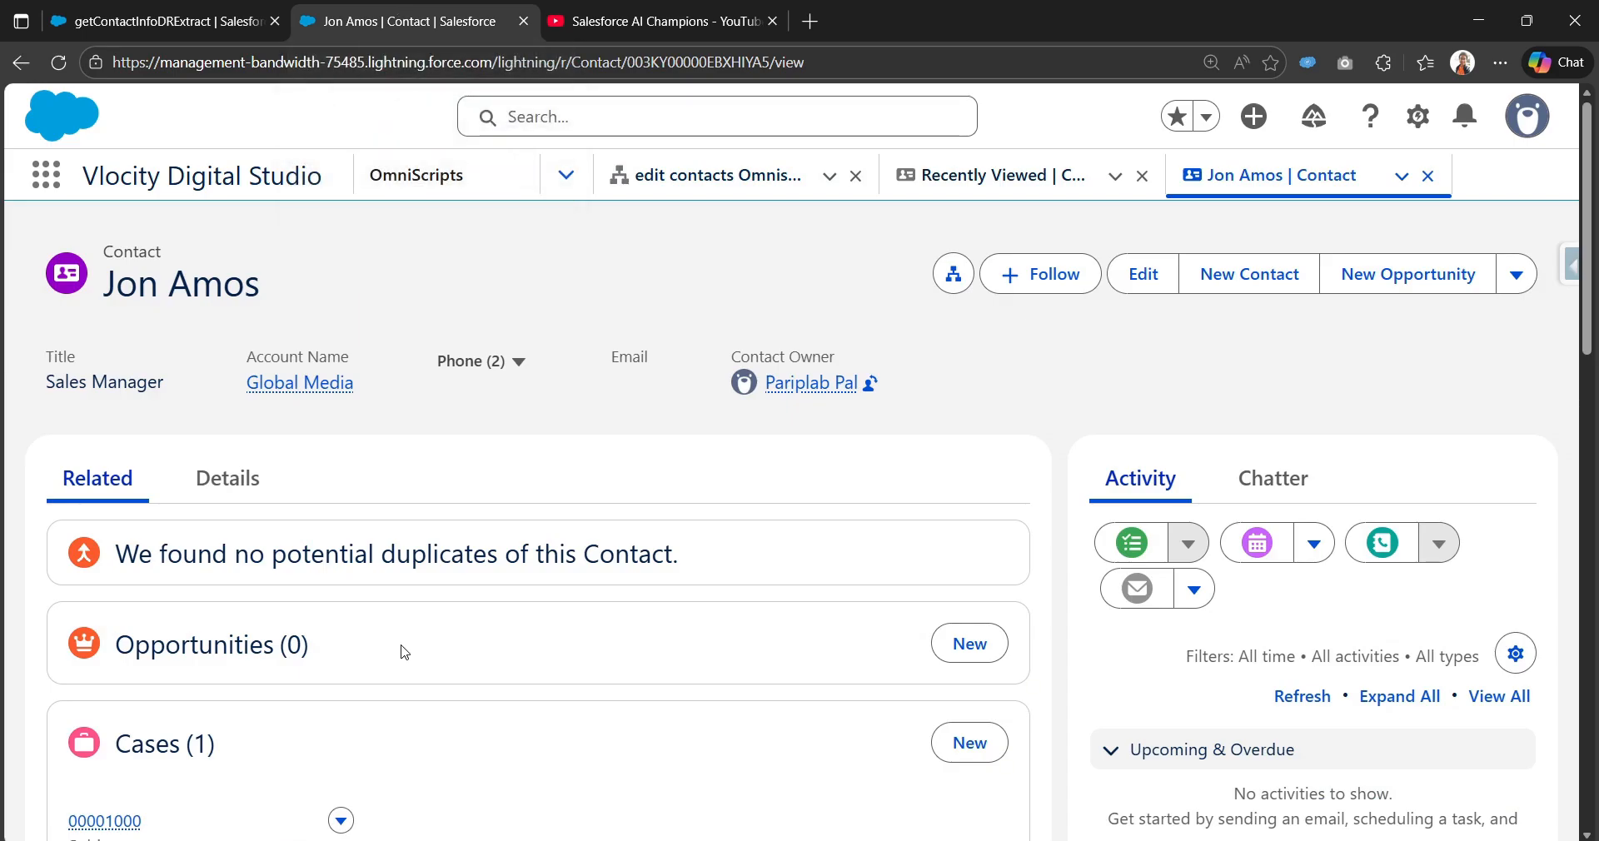
{"action": "left_click", "coordinate": [175, 11]}
{"action": "left_click", "coordinate": [107, 228]}
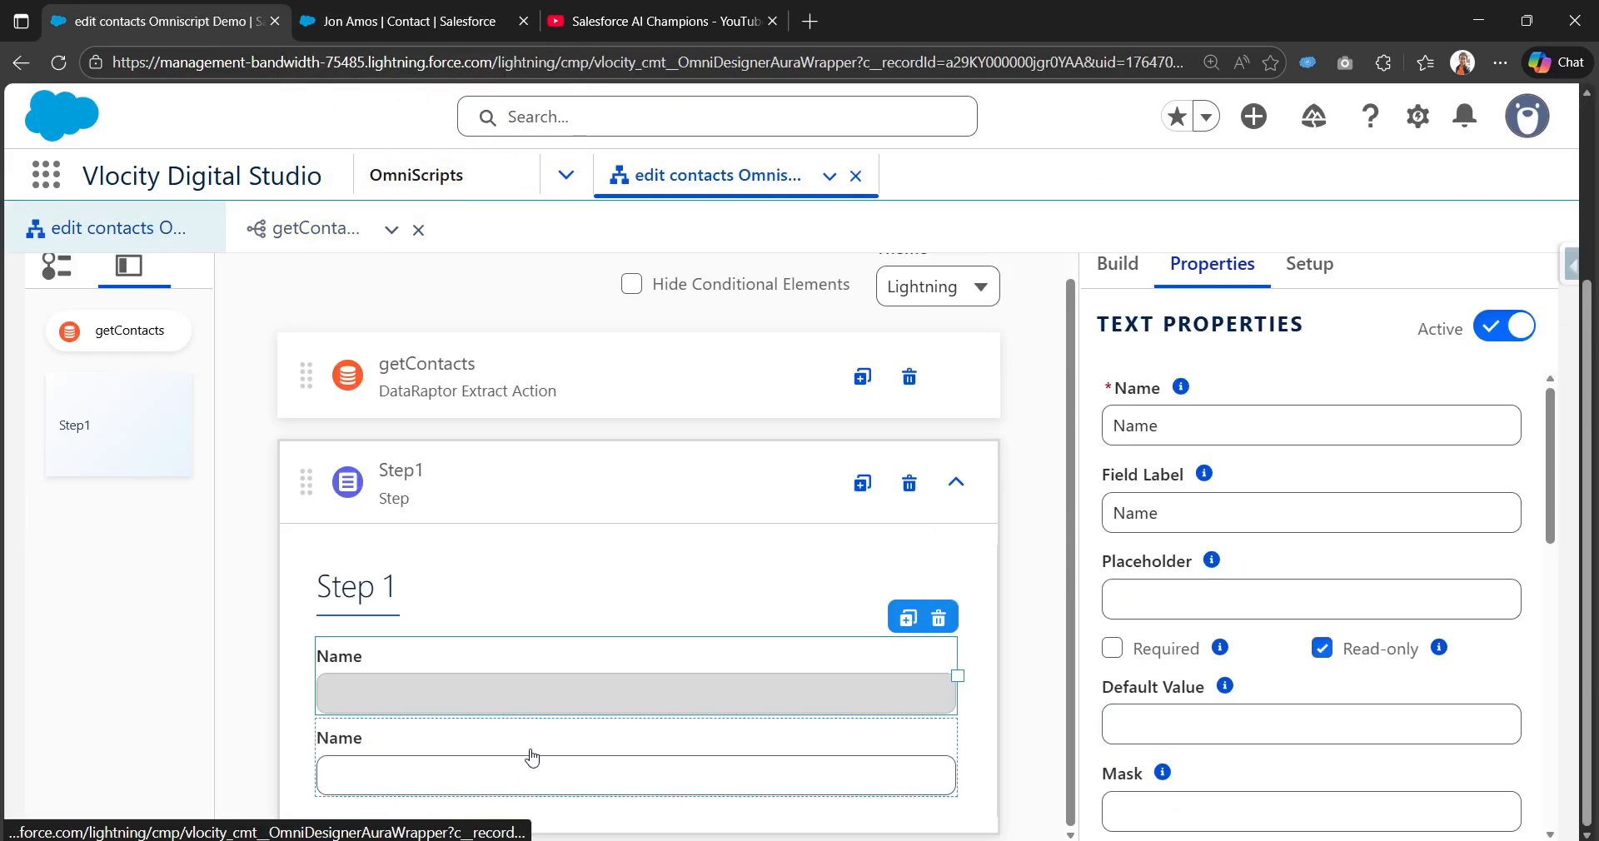
Step: Rename the second field's name and label to Title and make it Read-only
{"action": "left_click", "coordinate": [532, 759]}
{"action": "double_click", "coordinate": [1160, 426]}
{"action": "type", "text": "Title"}
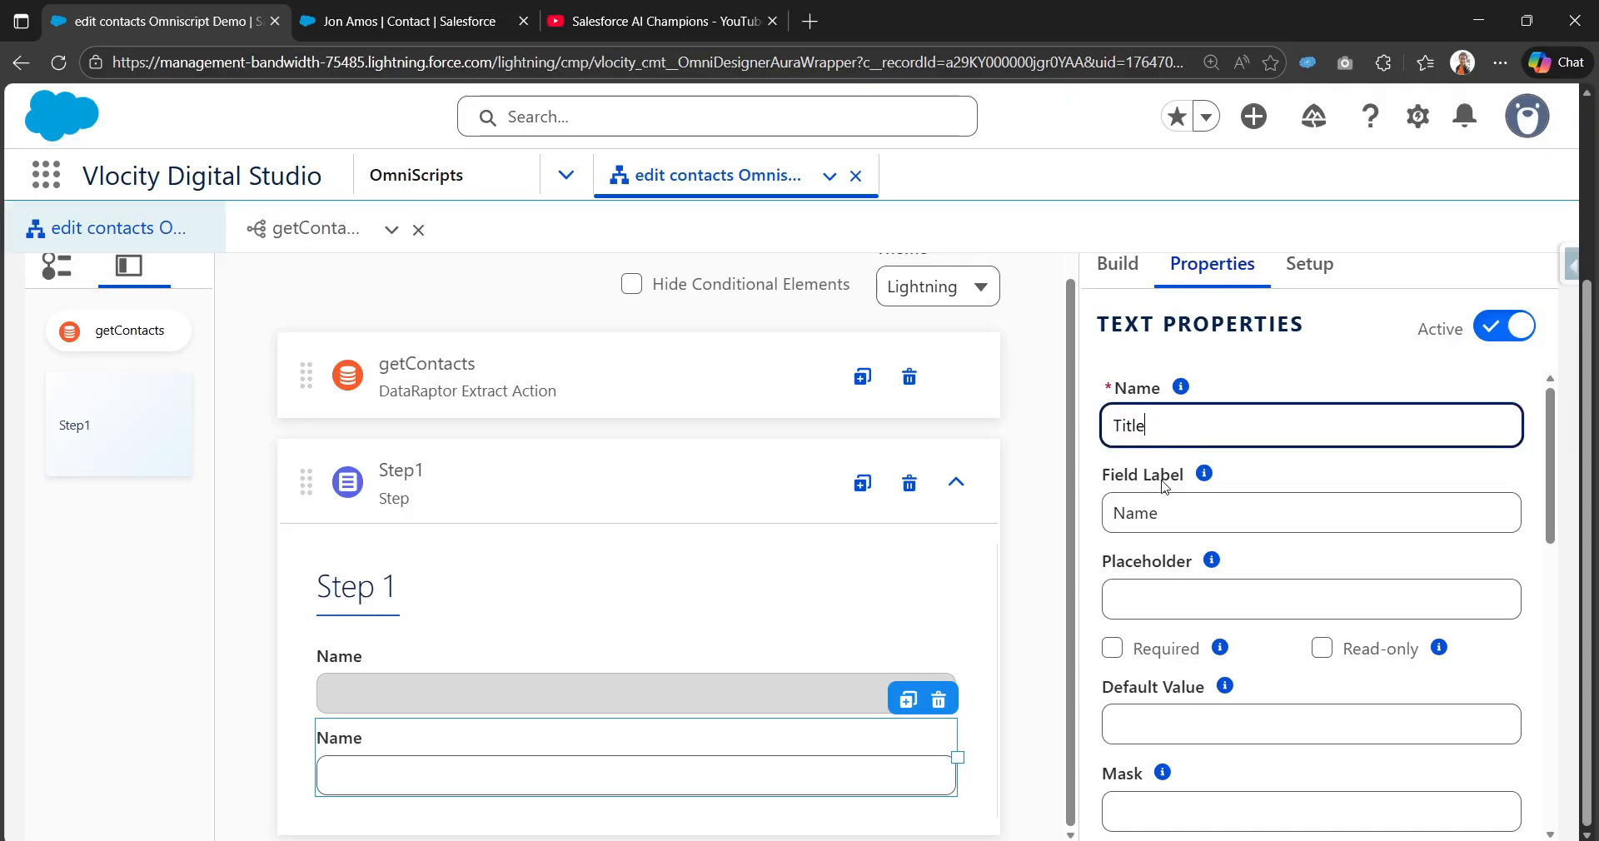
{"action": "double_click", "coordinate": [1173, 514]}
{"action": "type", "text": "Title"}
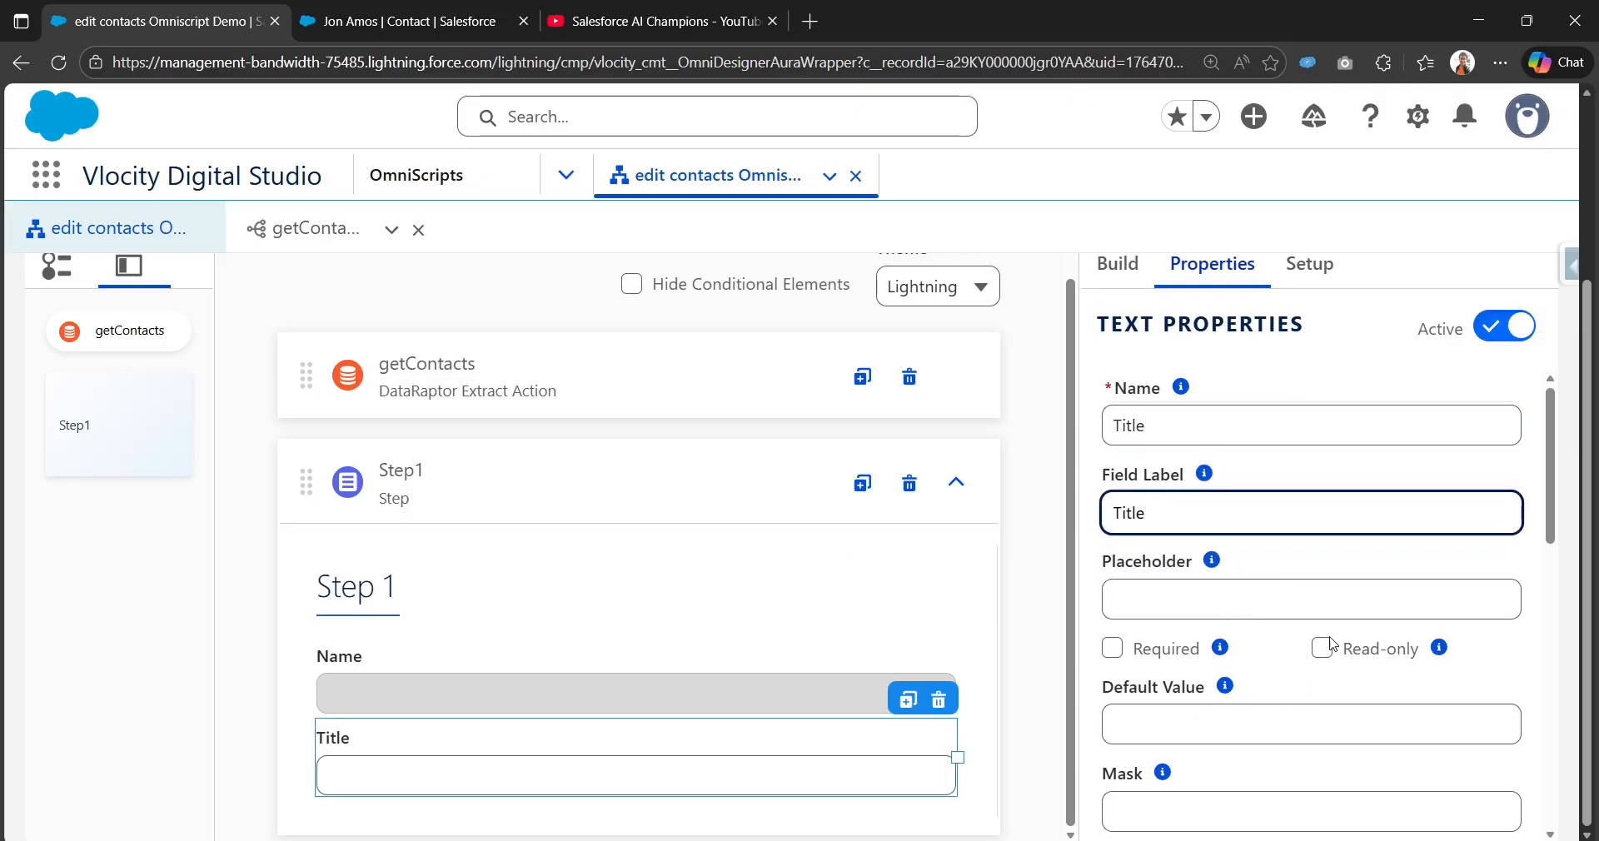
{"action": "left_click", "coordinate": [1329, 652]}
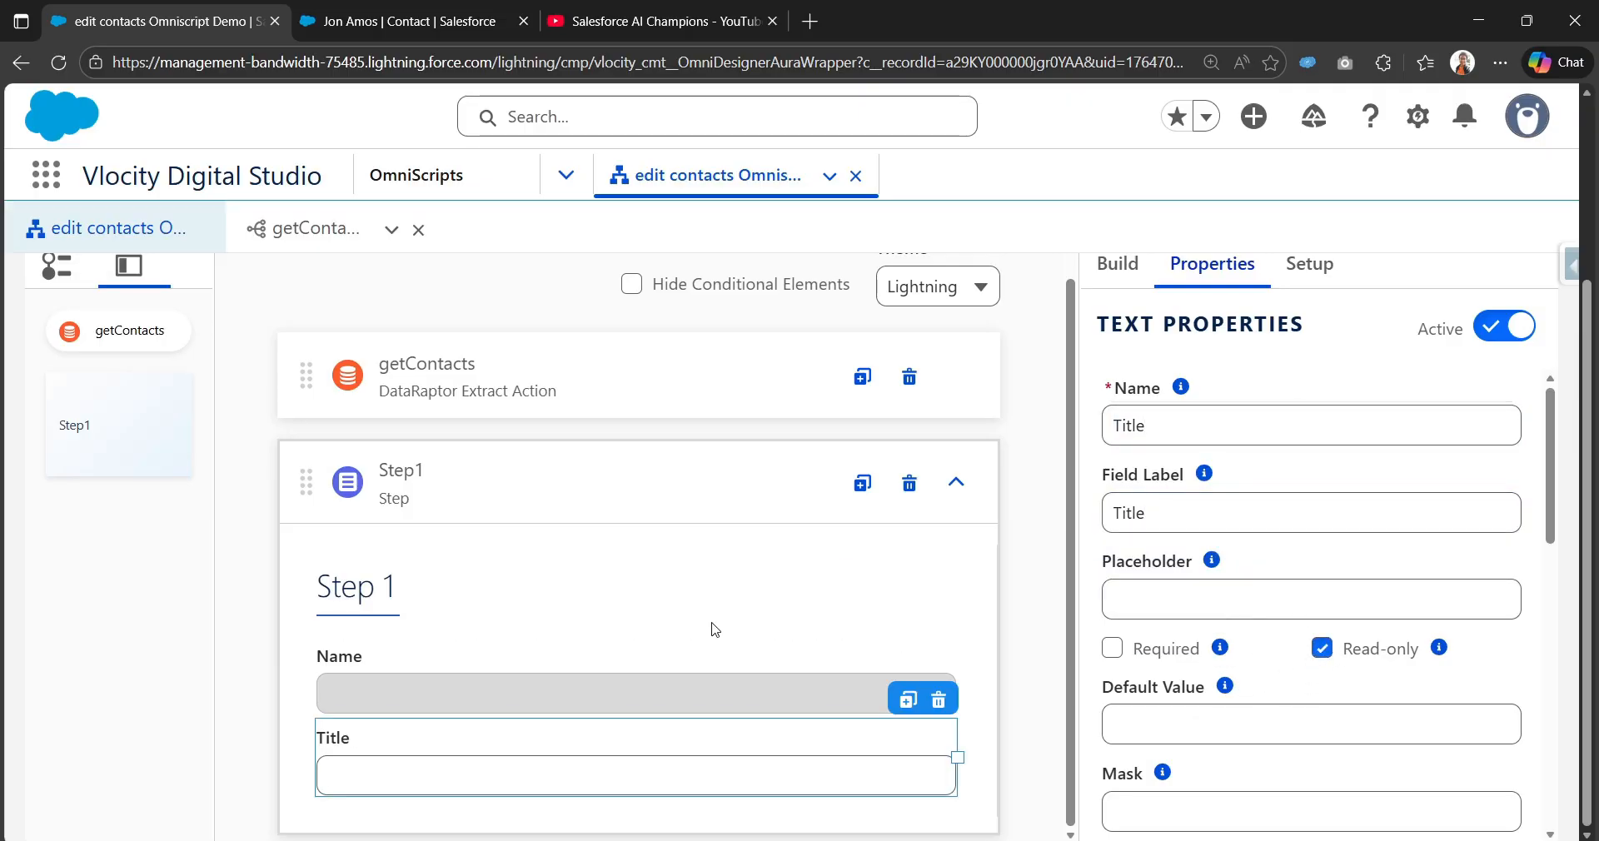
Step: Duplicate the Title field and rename the copy's name and label to ContactId
{"action": "left_click", "coordinate": [907, 700]}
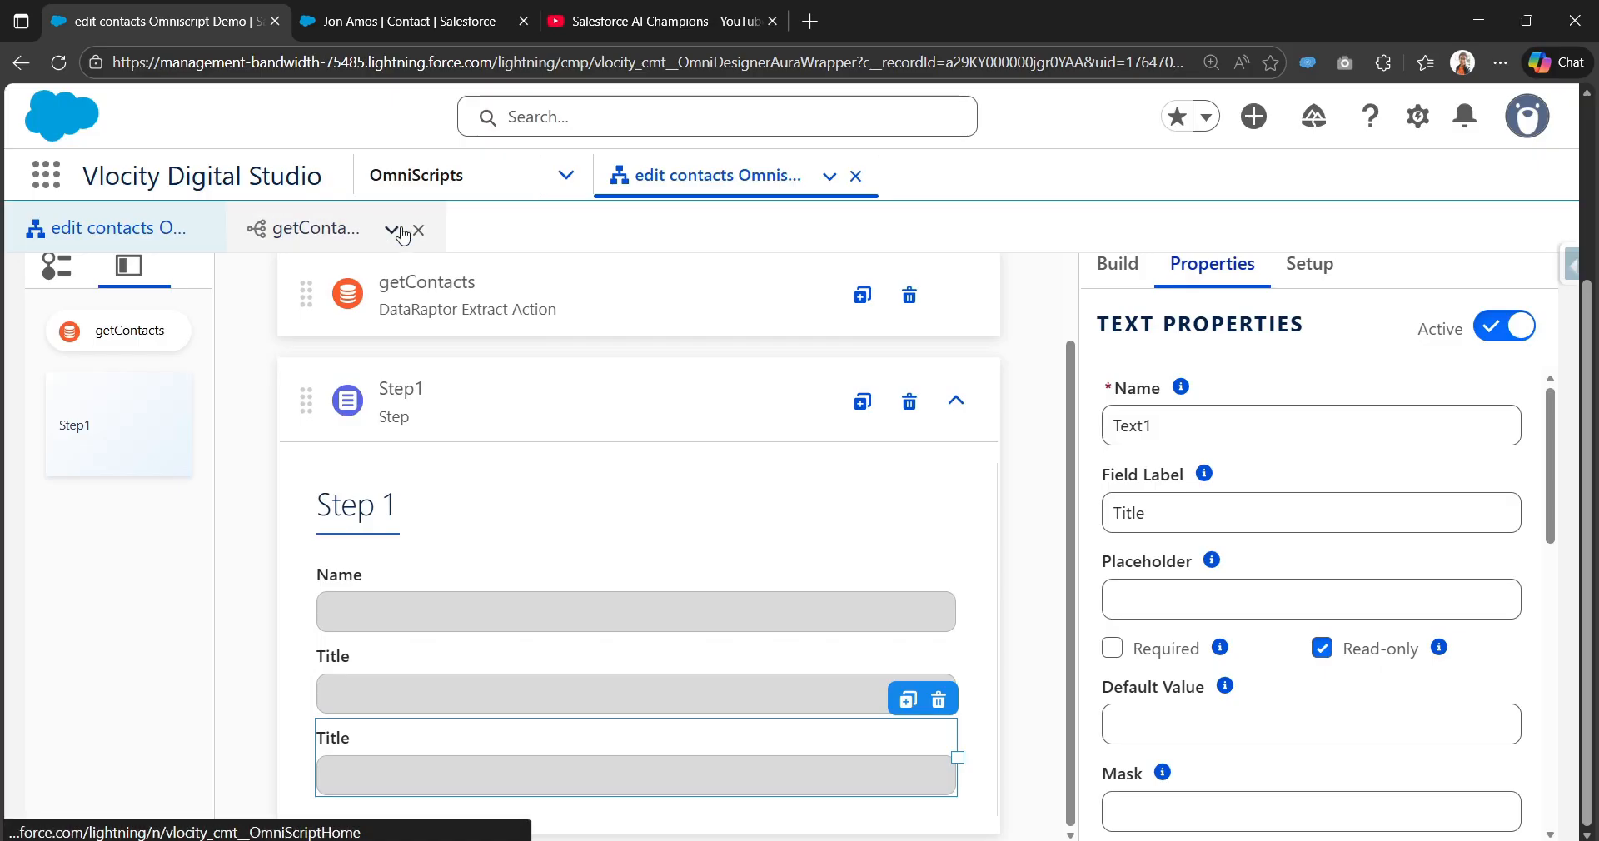
{"action": "left_click", "coordinate": [332, 228]}
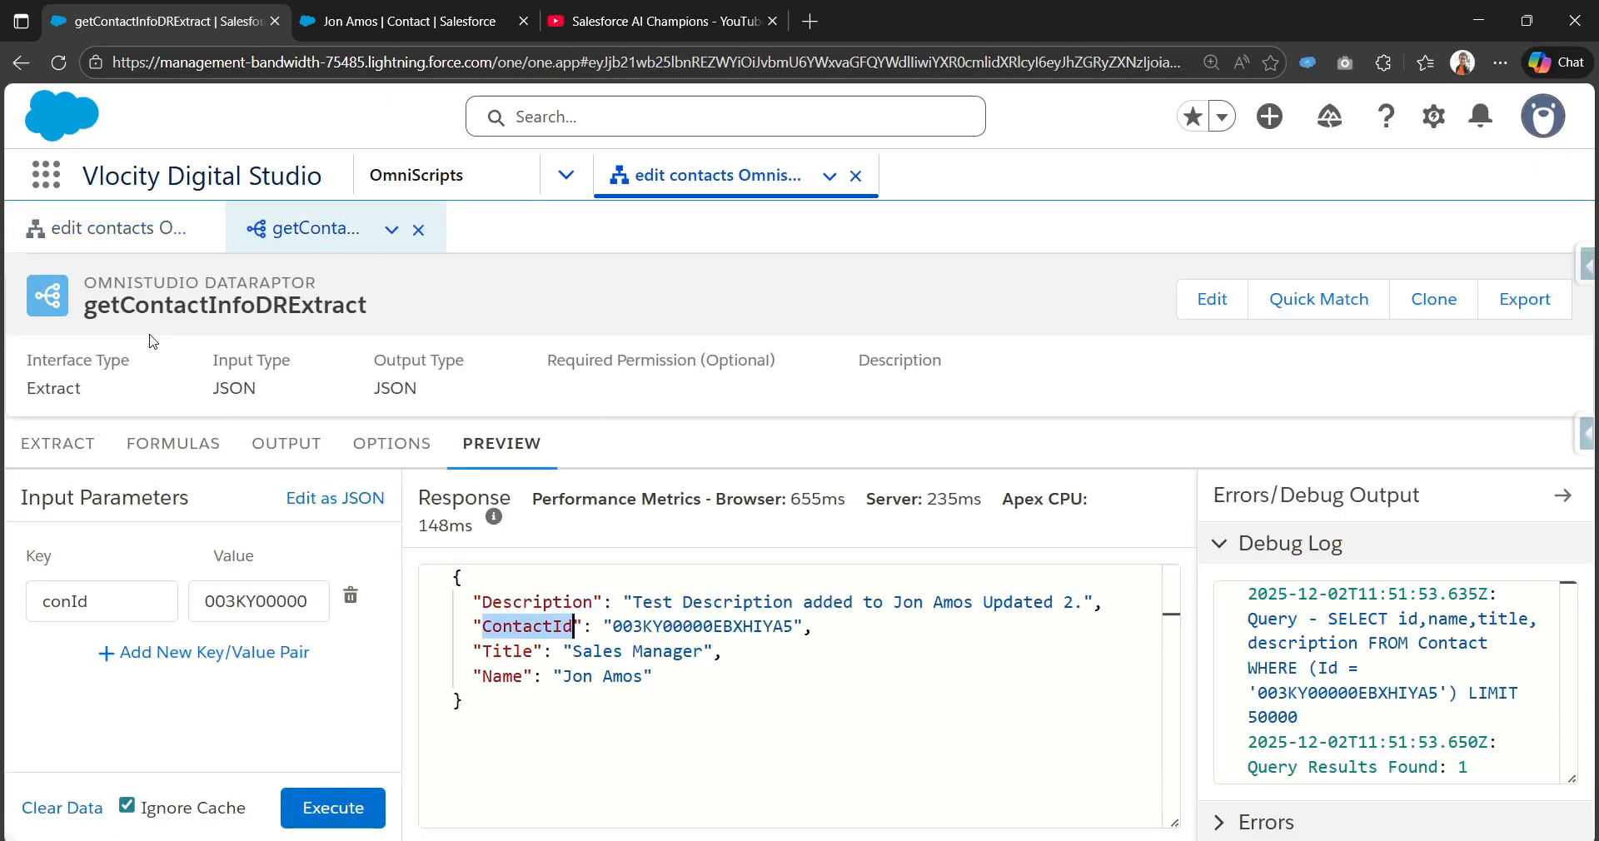
{"action": "left_click", "coordinate": [104, 228]}
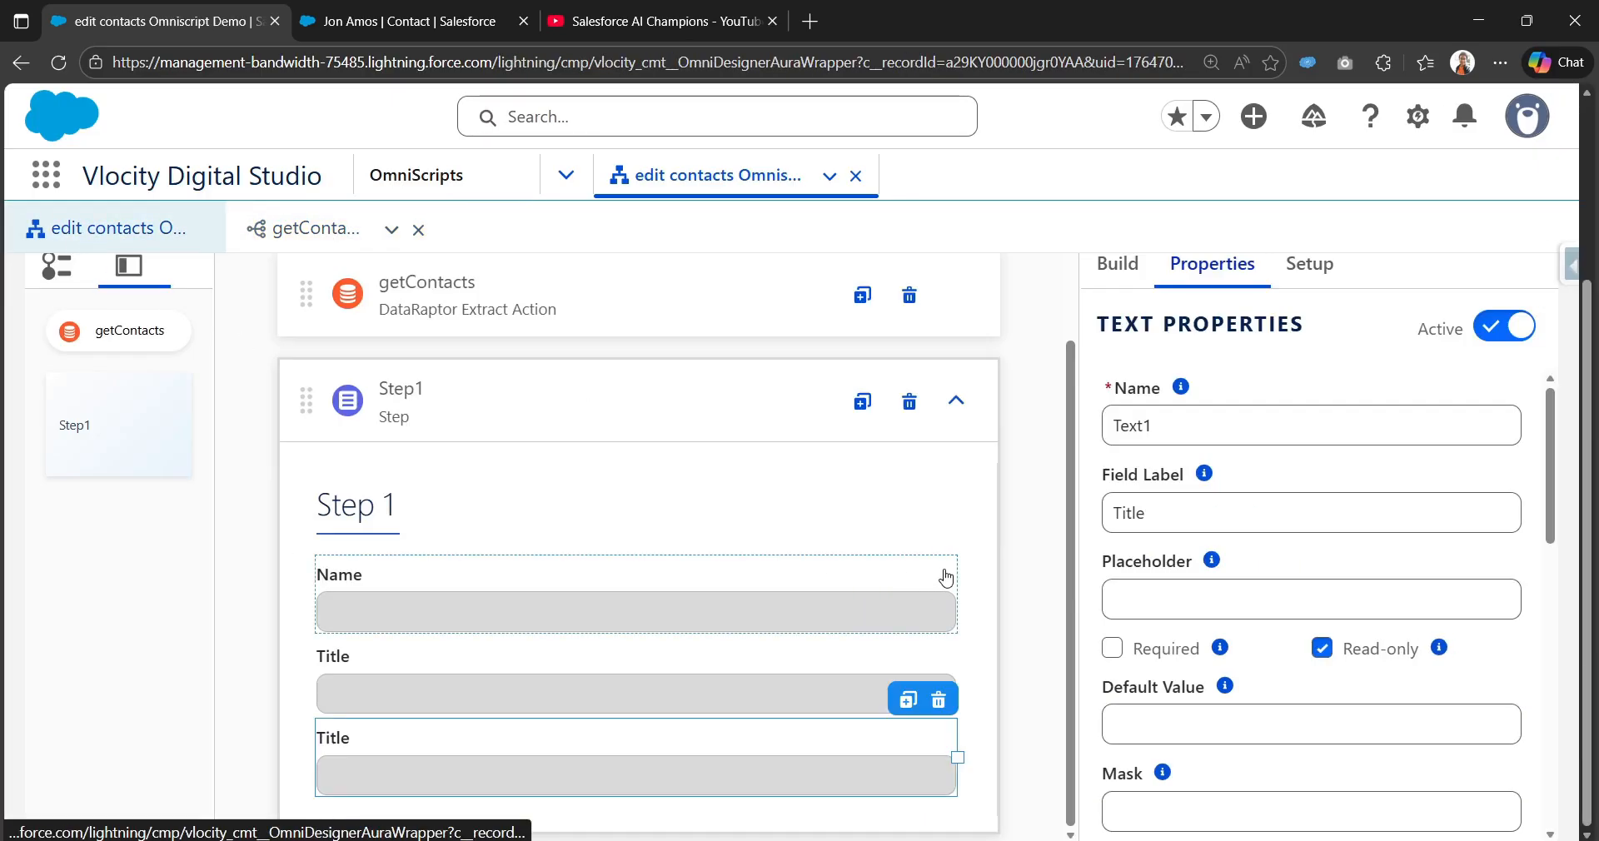
{"action": "double_click", "coordinate": [1188, 425]}
{"action": "type", "text": "ContactId"}
{"action": "key", "text": "Tab"}
{"action": "left_click", "coordinate": [1180, 512]}
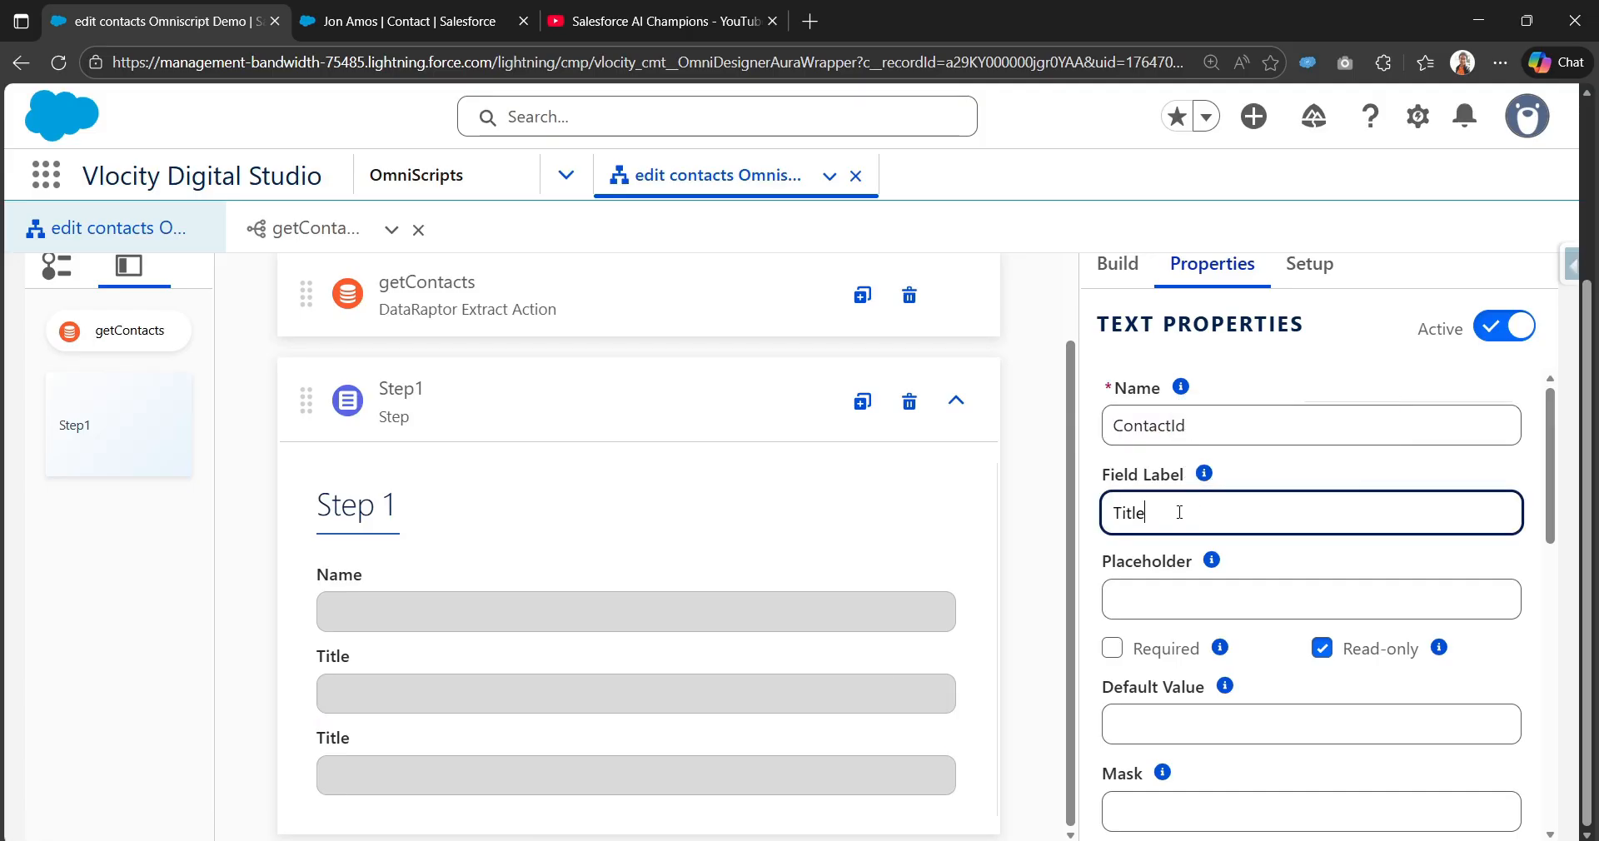
{"action": "key", "text": "ctrl+a"}
{"action": "key", "text": "ctrl+v"}
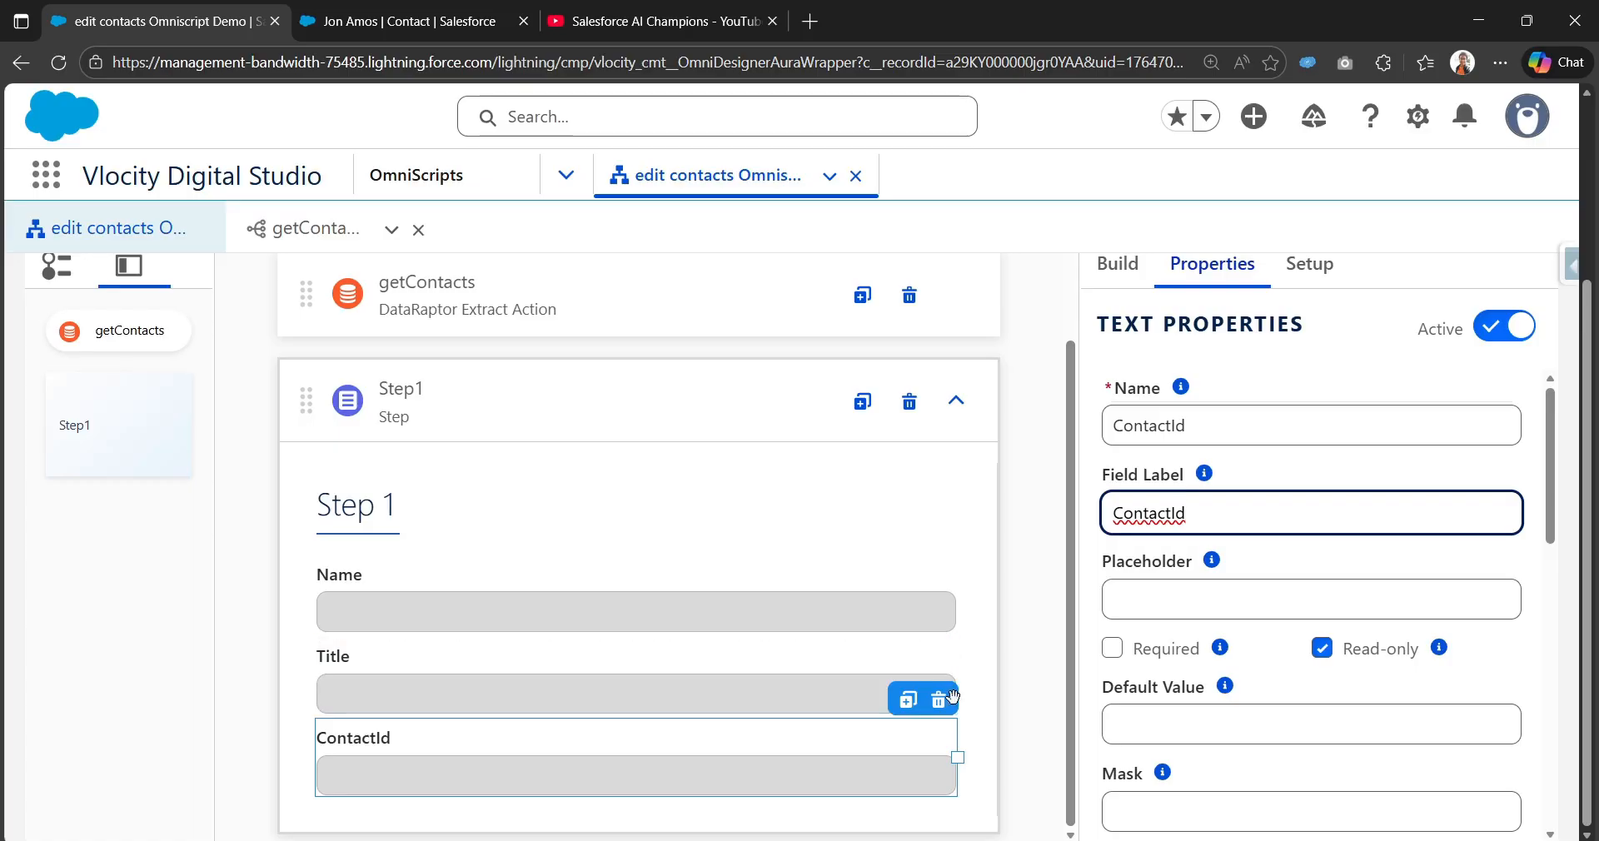
{"action": "left_click", "coordinate": [1127, 288]}
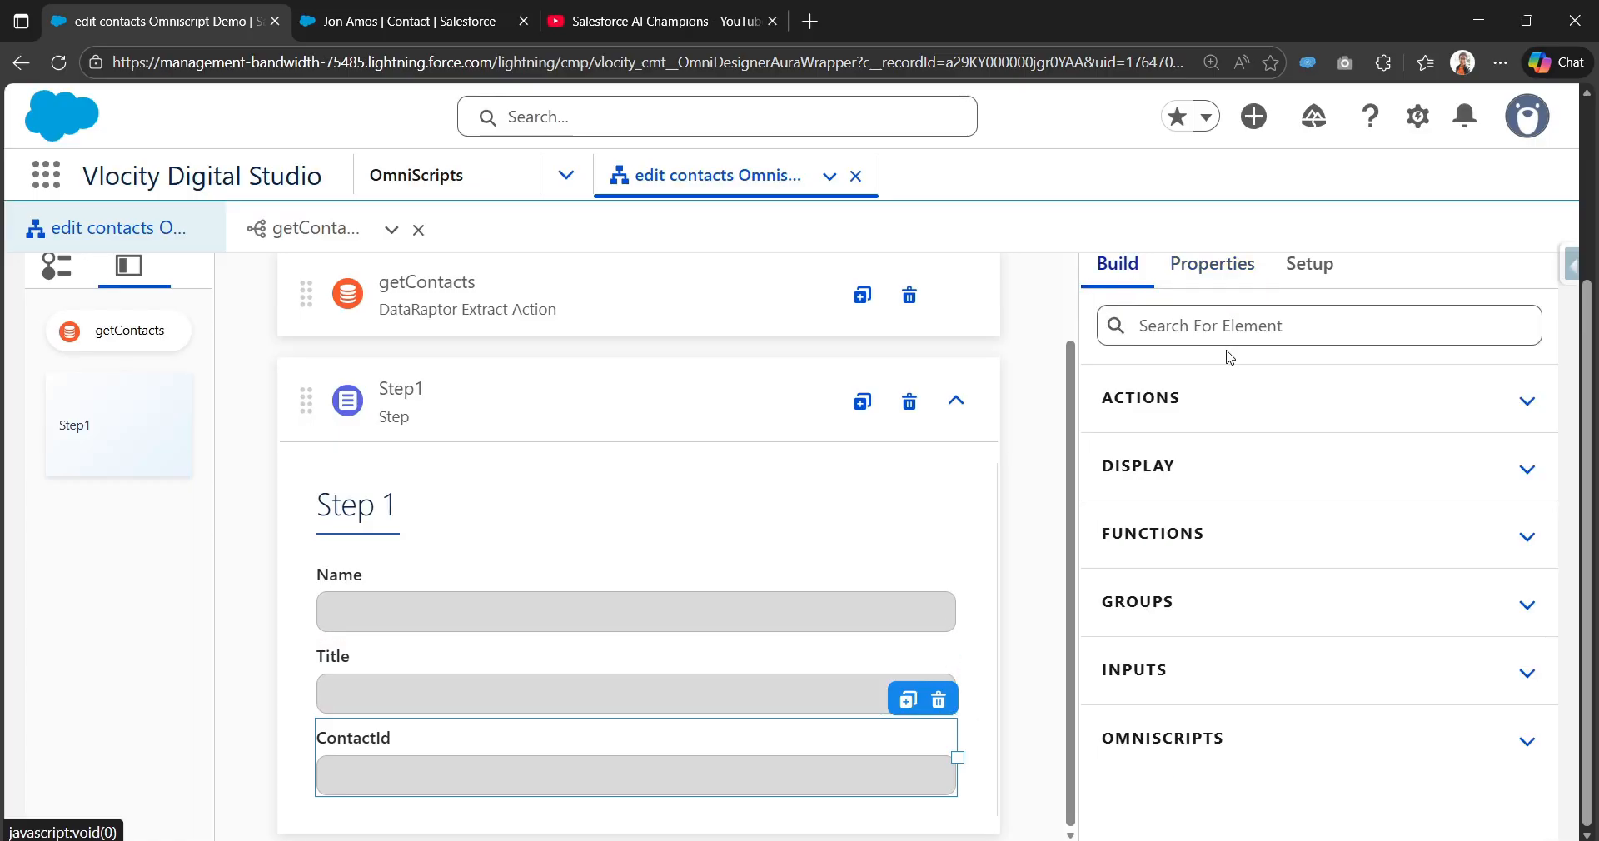
Step: Search the elements for 'text' and place a Text Area below the ContactId field
{"action": "left_click", "coordinate": [1230, 338]}
{"action": "type", "text": "text"}
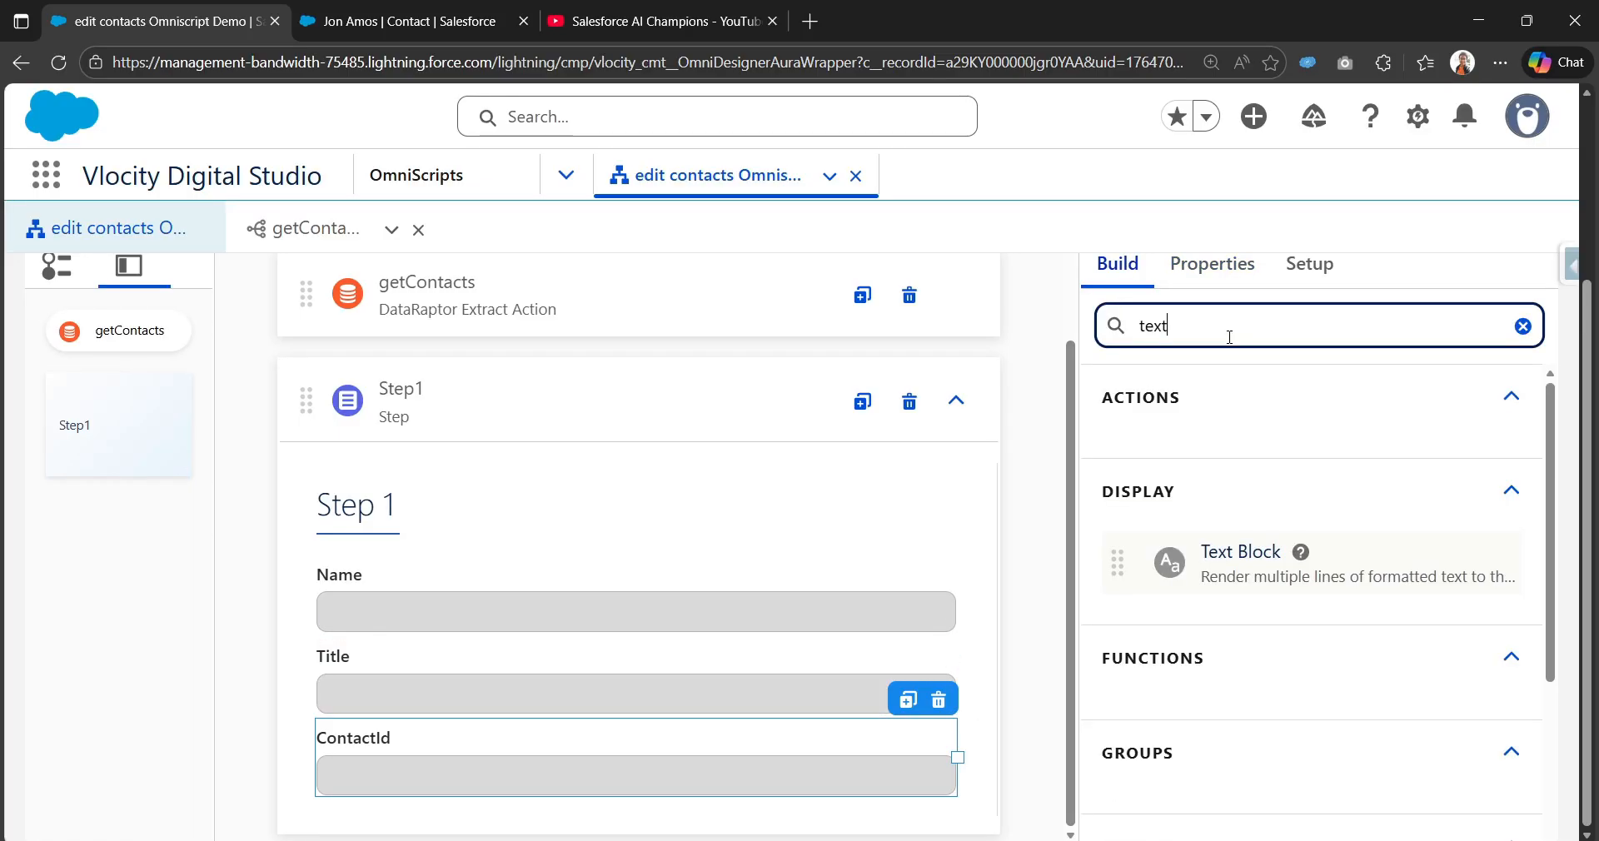
{"action": "scroll", "coordinate": [1218, 439], "scroll_direction": "down", "scroll_amount": 3}
{"action": "left_click_drag", "start_coordinate": [1178, 666], "coordinate": [872, 721]}
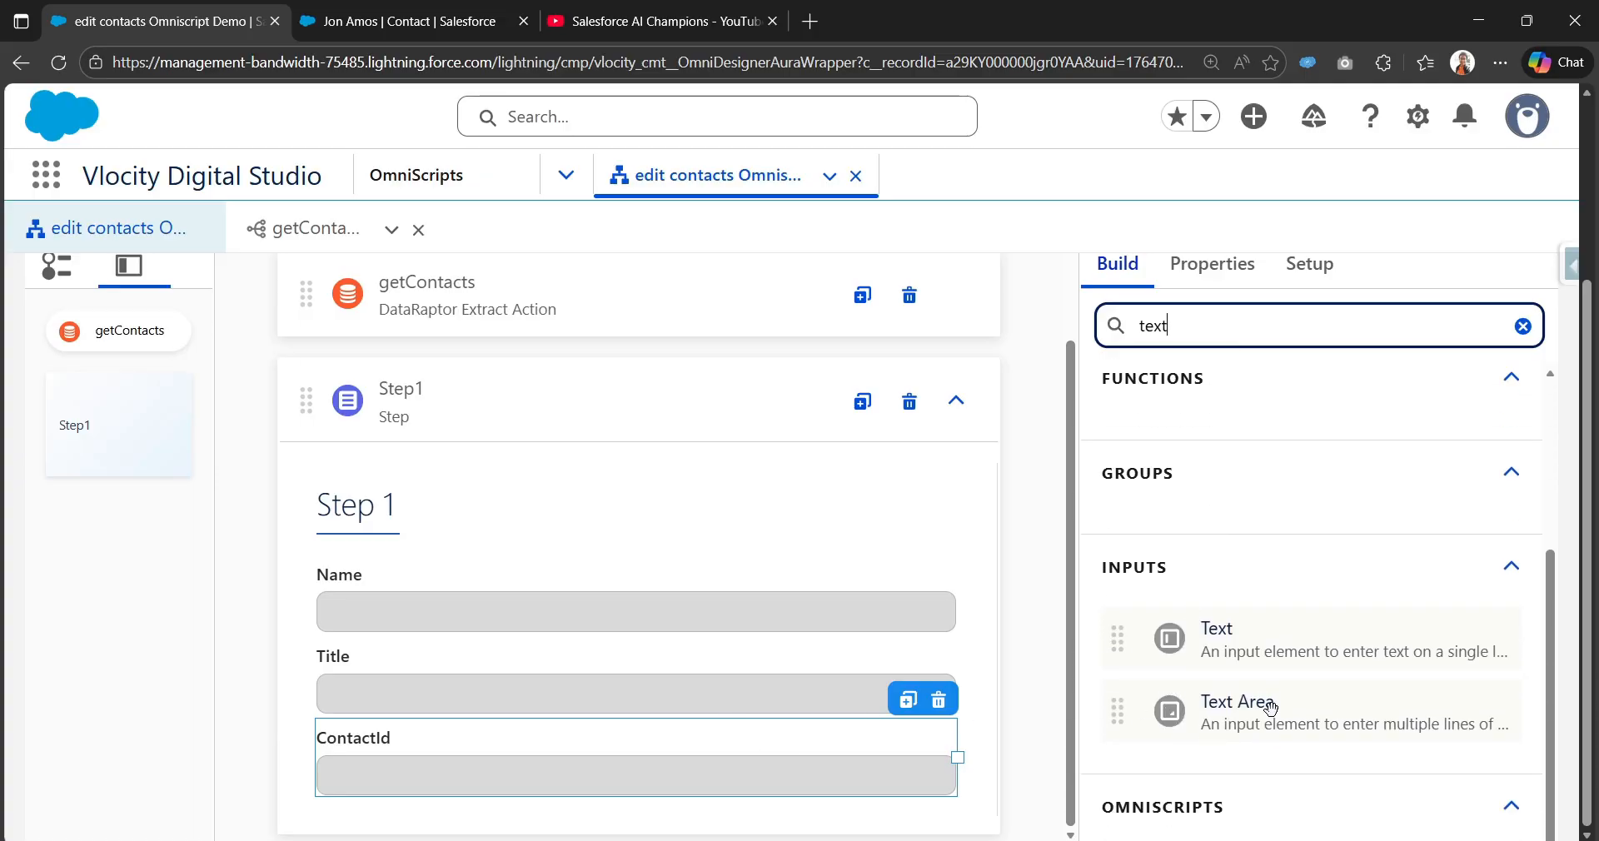
{"action": "left_click_drag", "start_coordinate": [1274, 712], "coordinate": [525, 792]}
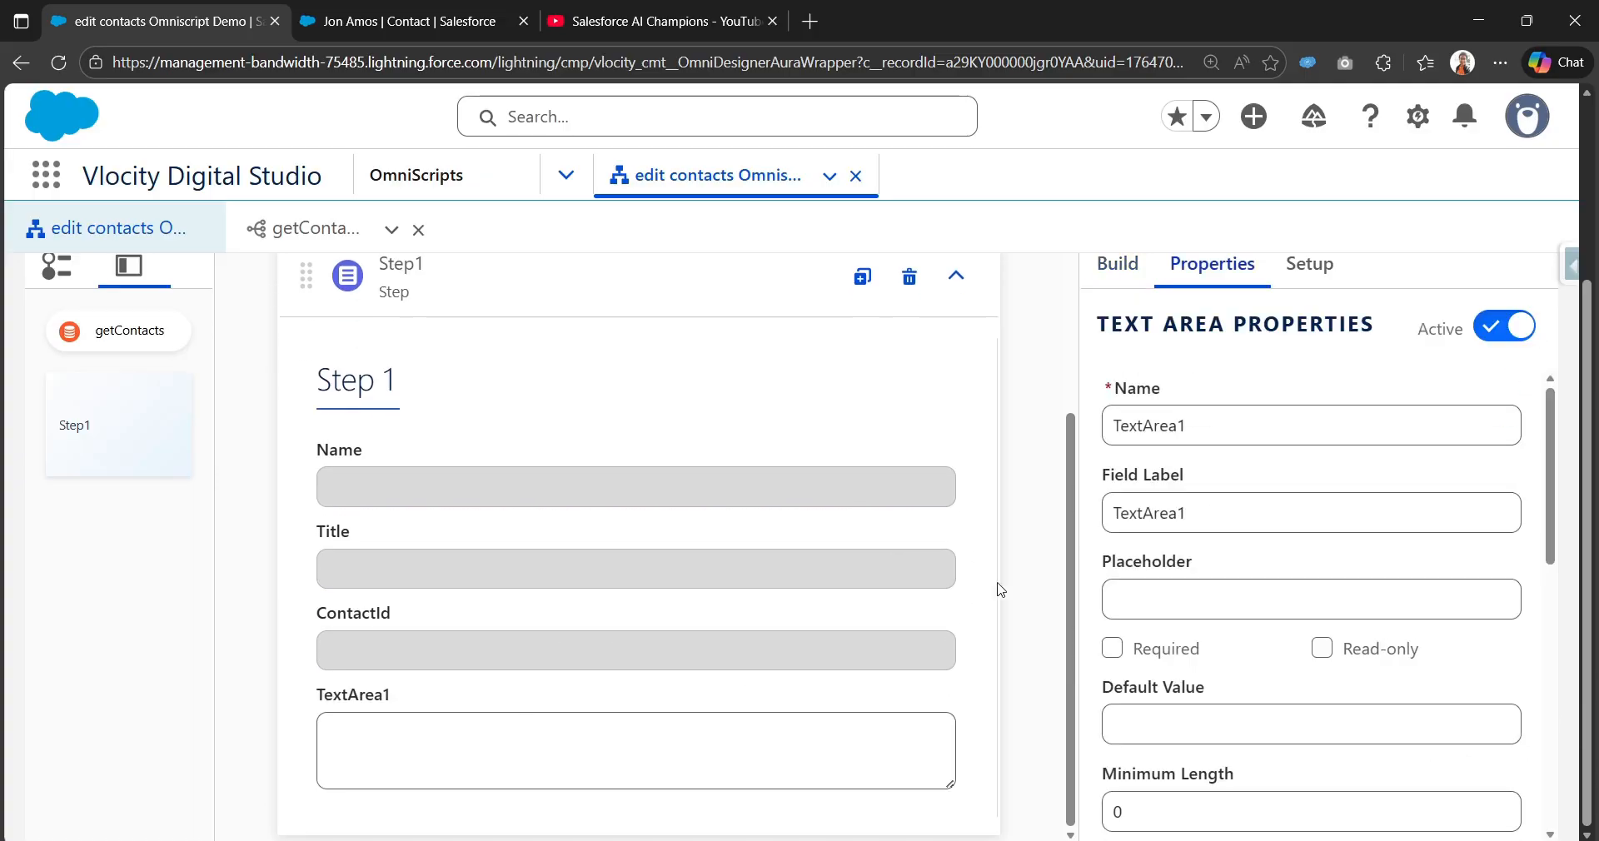
Step: Set the Text Area's element name and field label to Description, copied from the DataRaptor response
{"action": "left_click", "coordinate": [301, 229]}
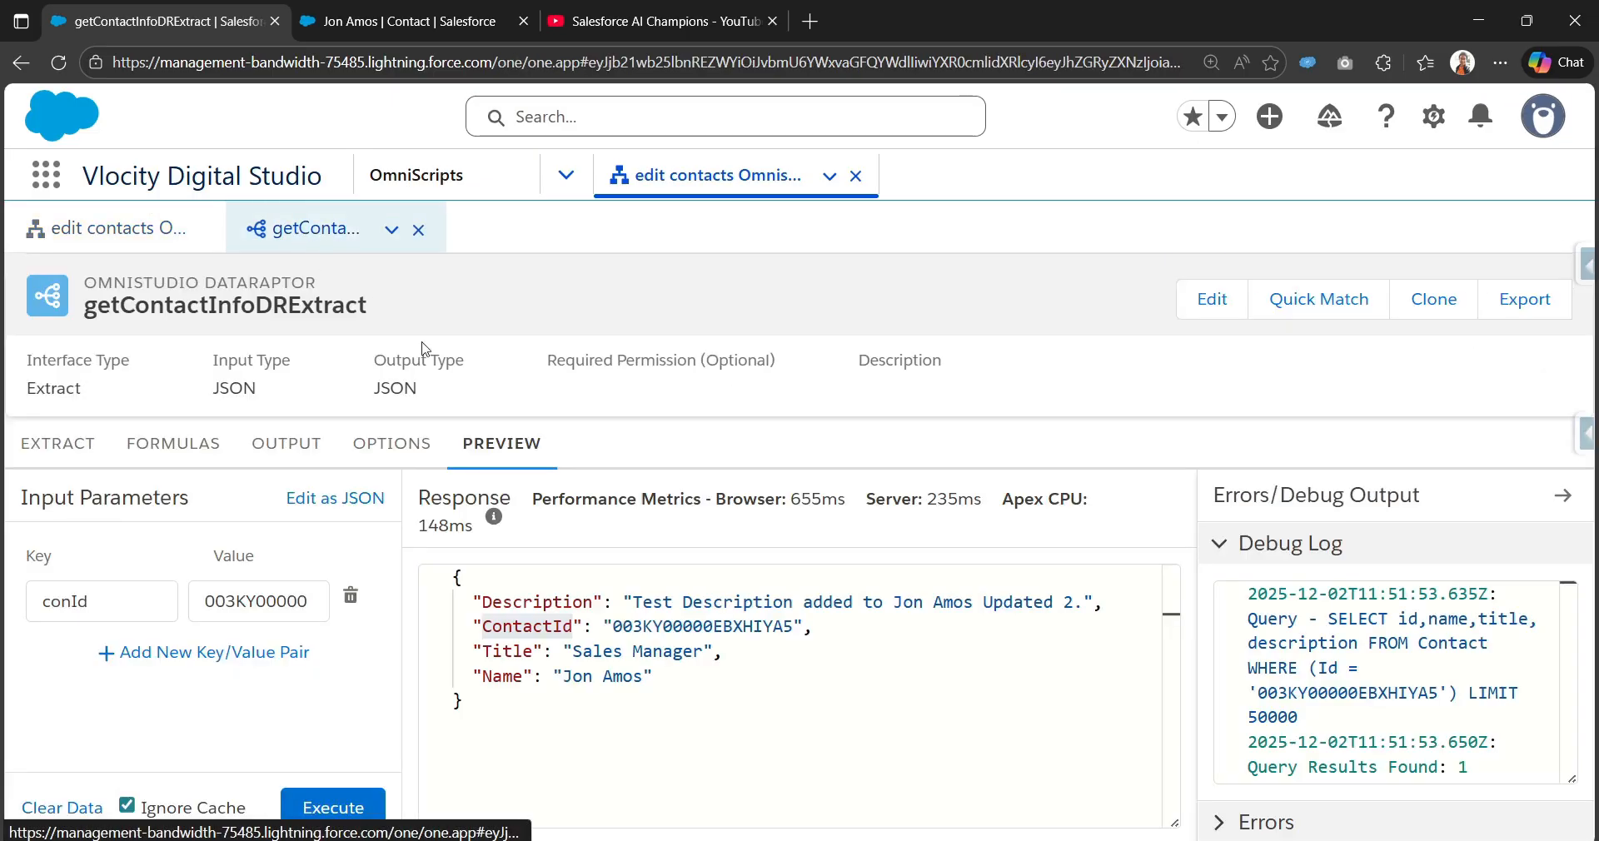
{"action": "double_click", "coordinate": [523, 602]}
{"action": "key", "text": "ctrl+c"}
{"action": "left_click", "coordinate": [109, 228]}
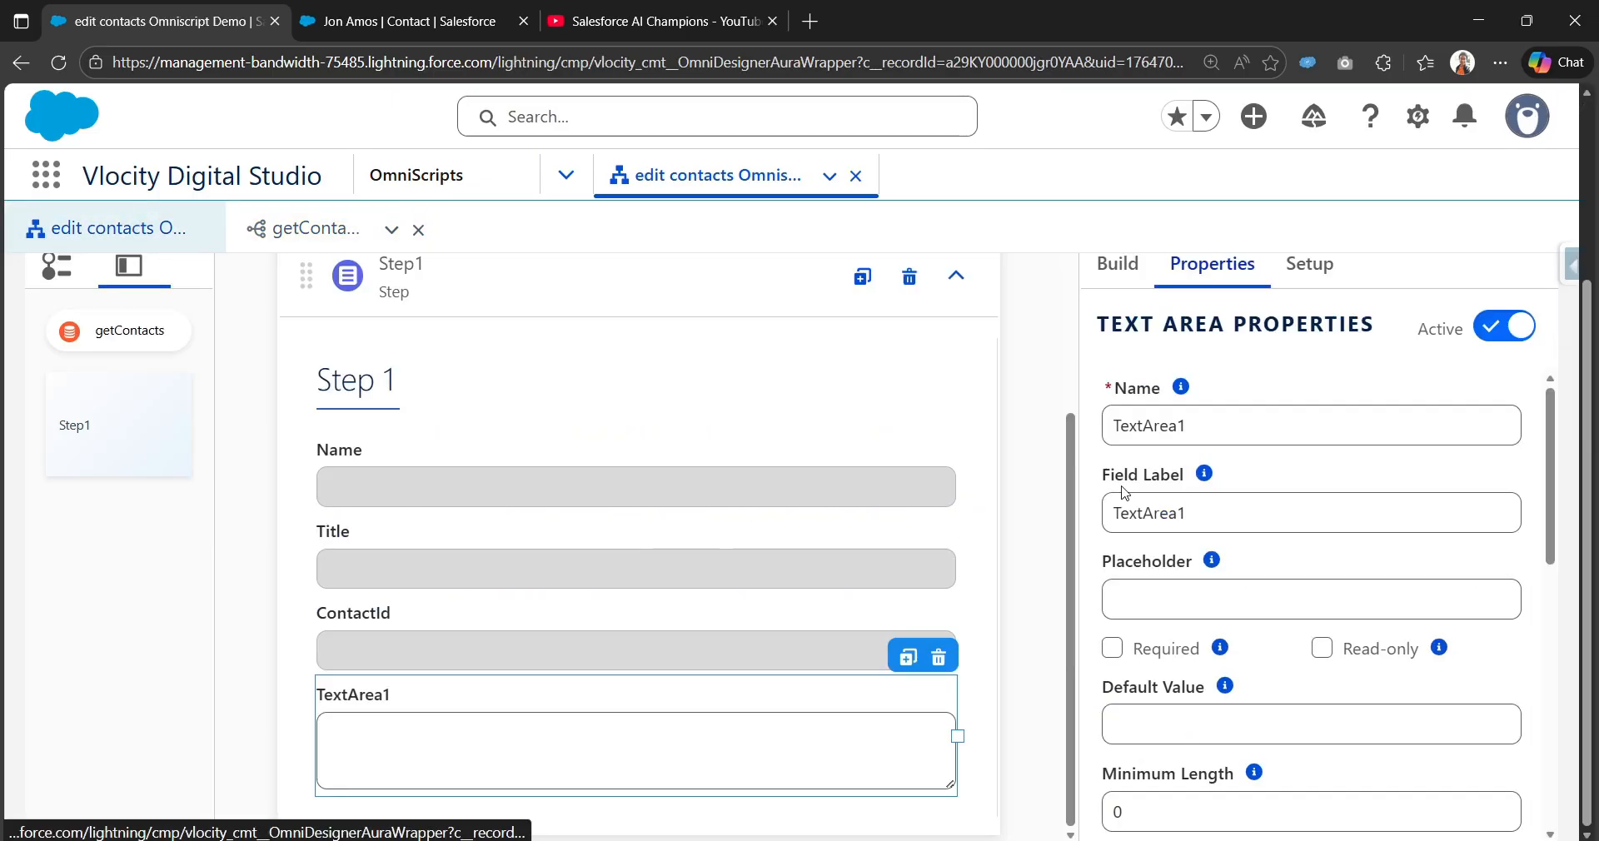
{"action": "double_click", "coordinate": [1203, 425]}
{"action": "key", "text": "ctrl+v"}
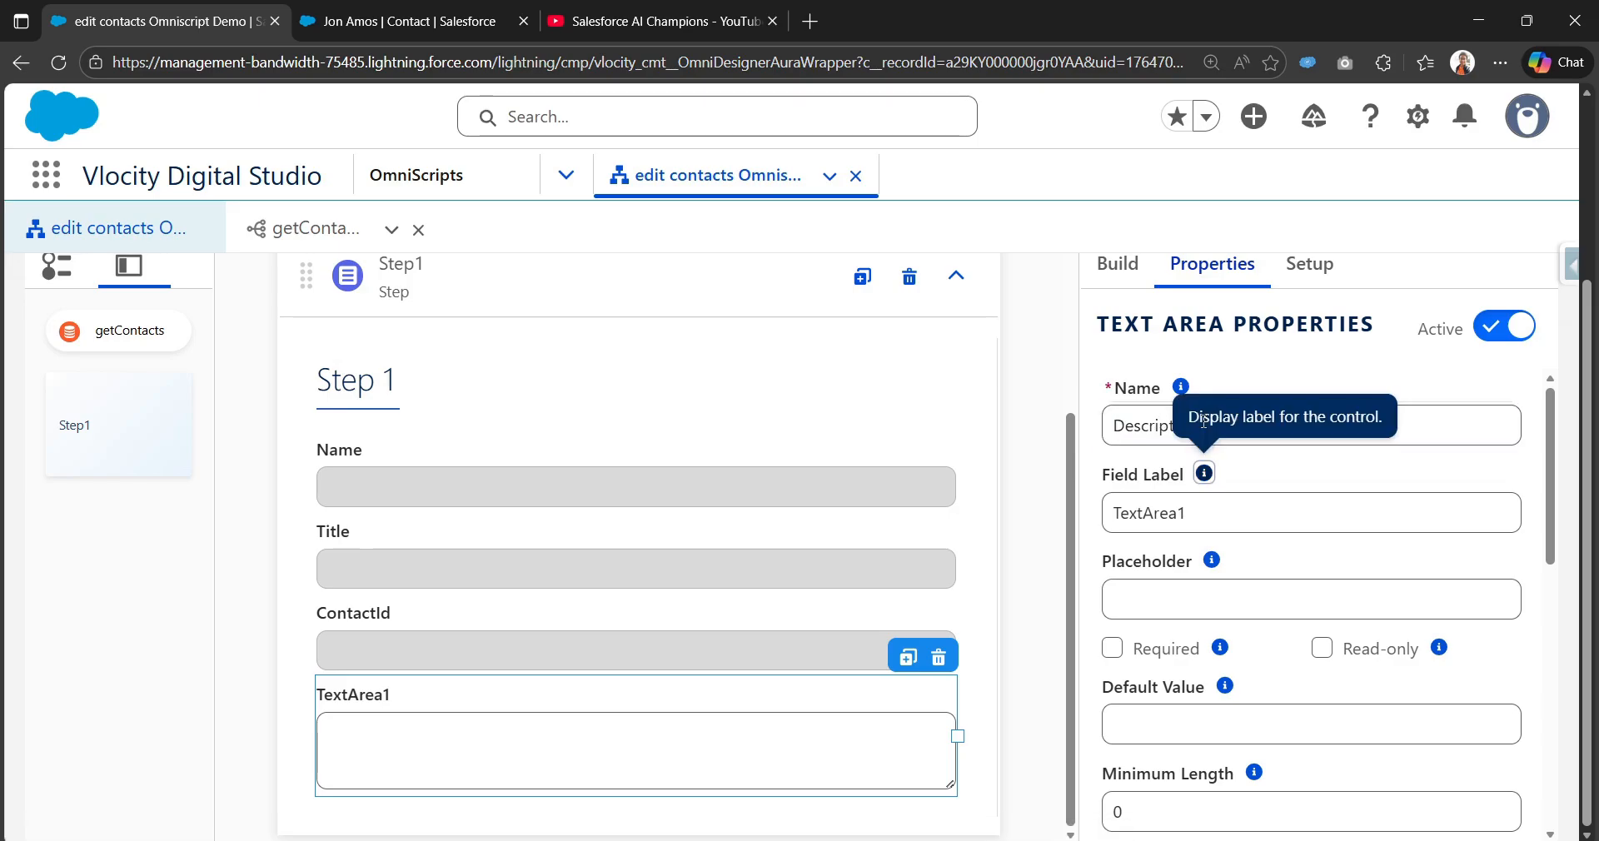
{"action": "key", "text": "Tab"}
{"action": "key", "text": "ctrl+v"}
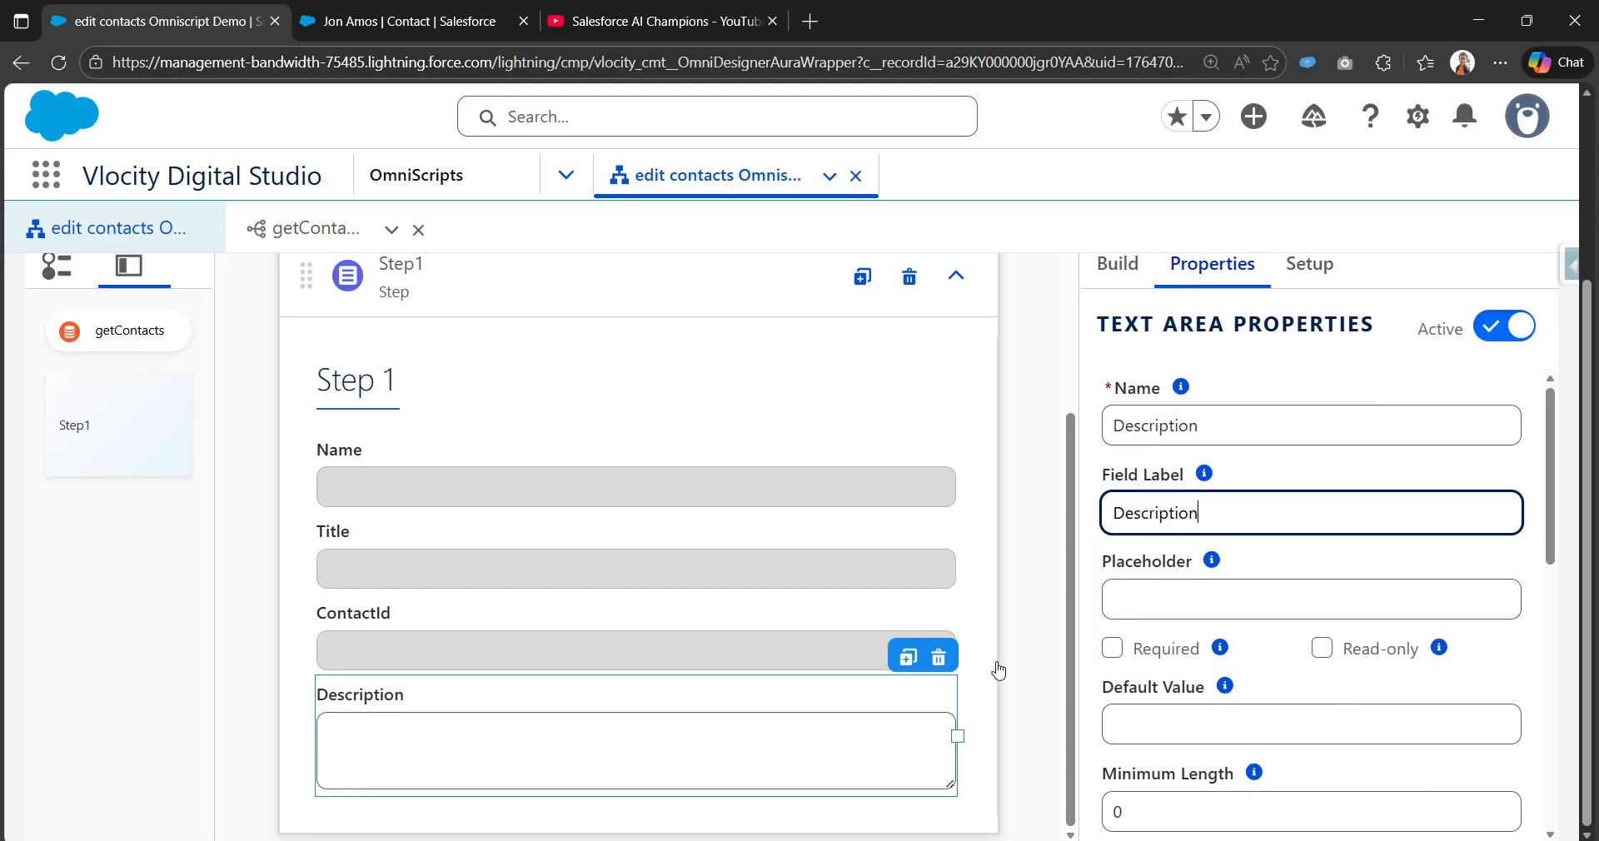
{"action": "scroll", "coordinate": [1008, 658], "scroll_direction": "up", "scroll_amount": 3}
{"action": "scroll", "coordinate": [636, 636], "scroll_direction": "down", "scroll_amount": 3}
{"action": "scroll", "coordinate": [945, 587], "scroll_direction": "up", "scroll_amount": 1}
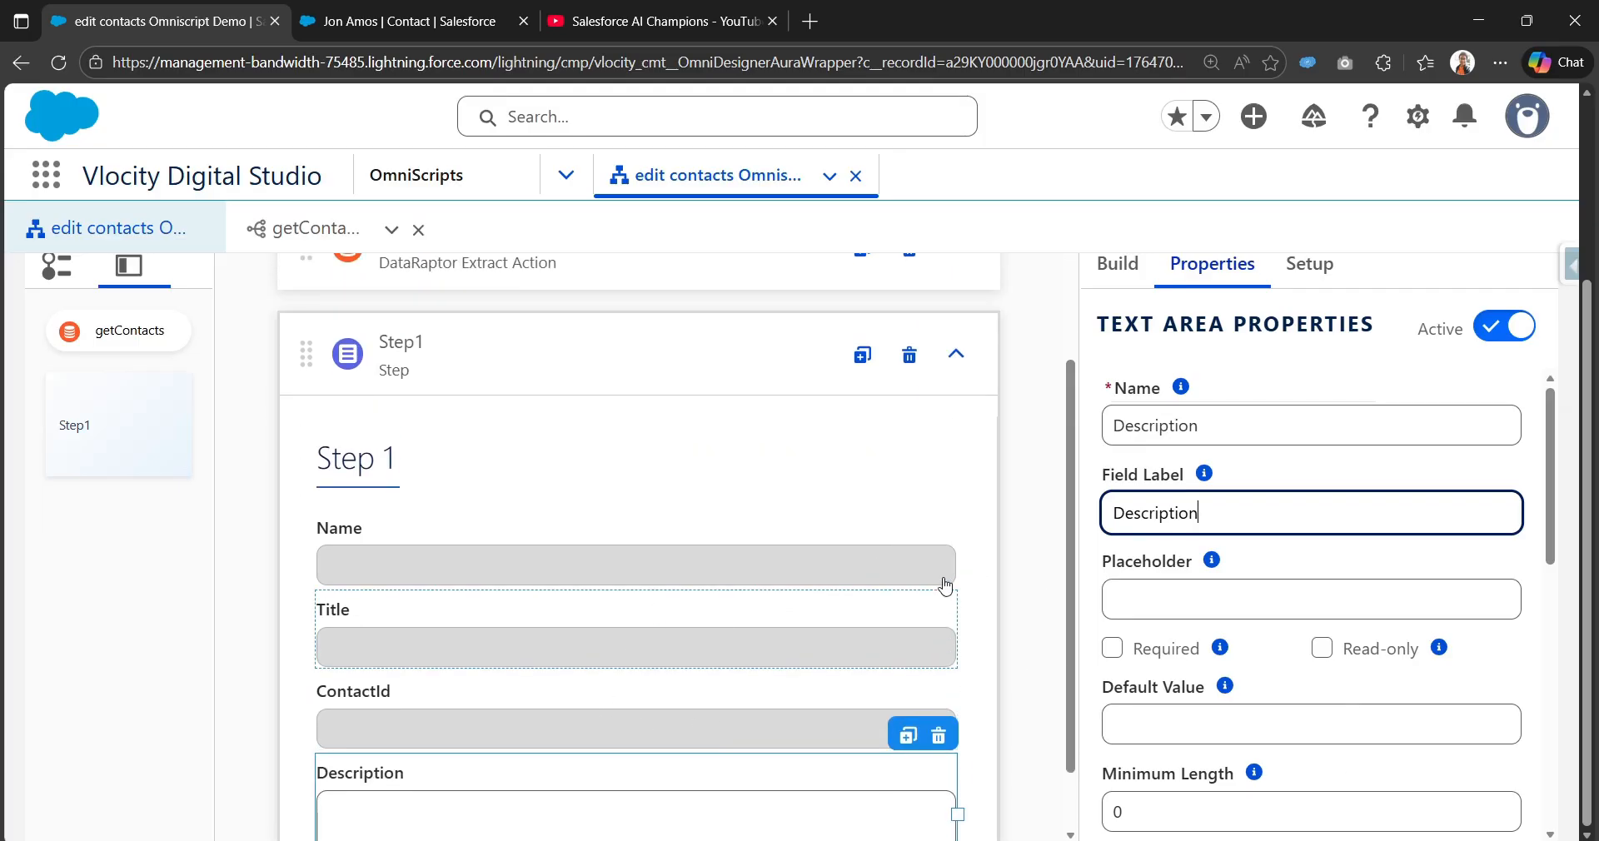
{"action": "scroll", "coordinate": [945, 587], "scroll_direction": "up", "scroll_amount": 5}
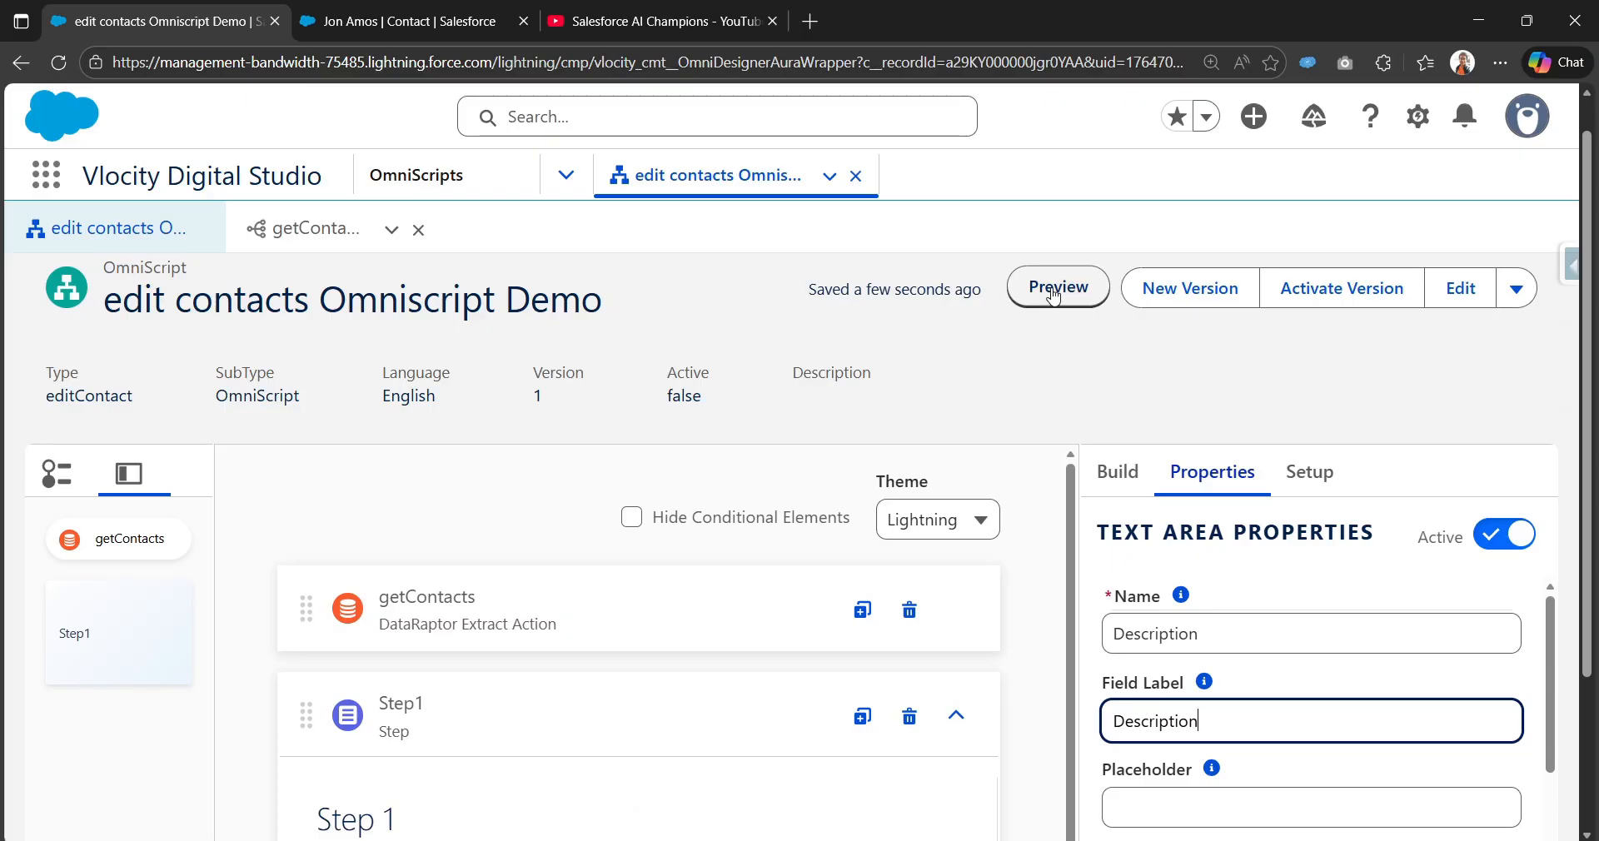
Step: Preview the OmniScript and scroll through the still-empty contact form
{"action": "left_click", "coordinate": [1053, 292]}
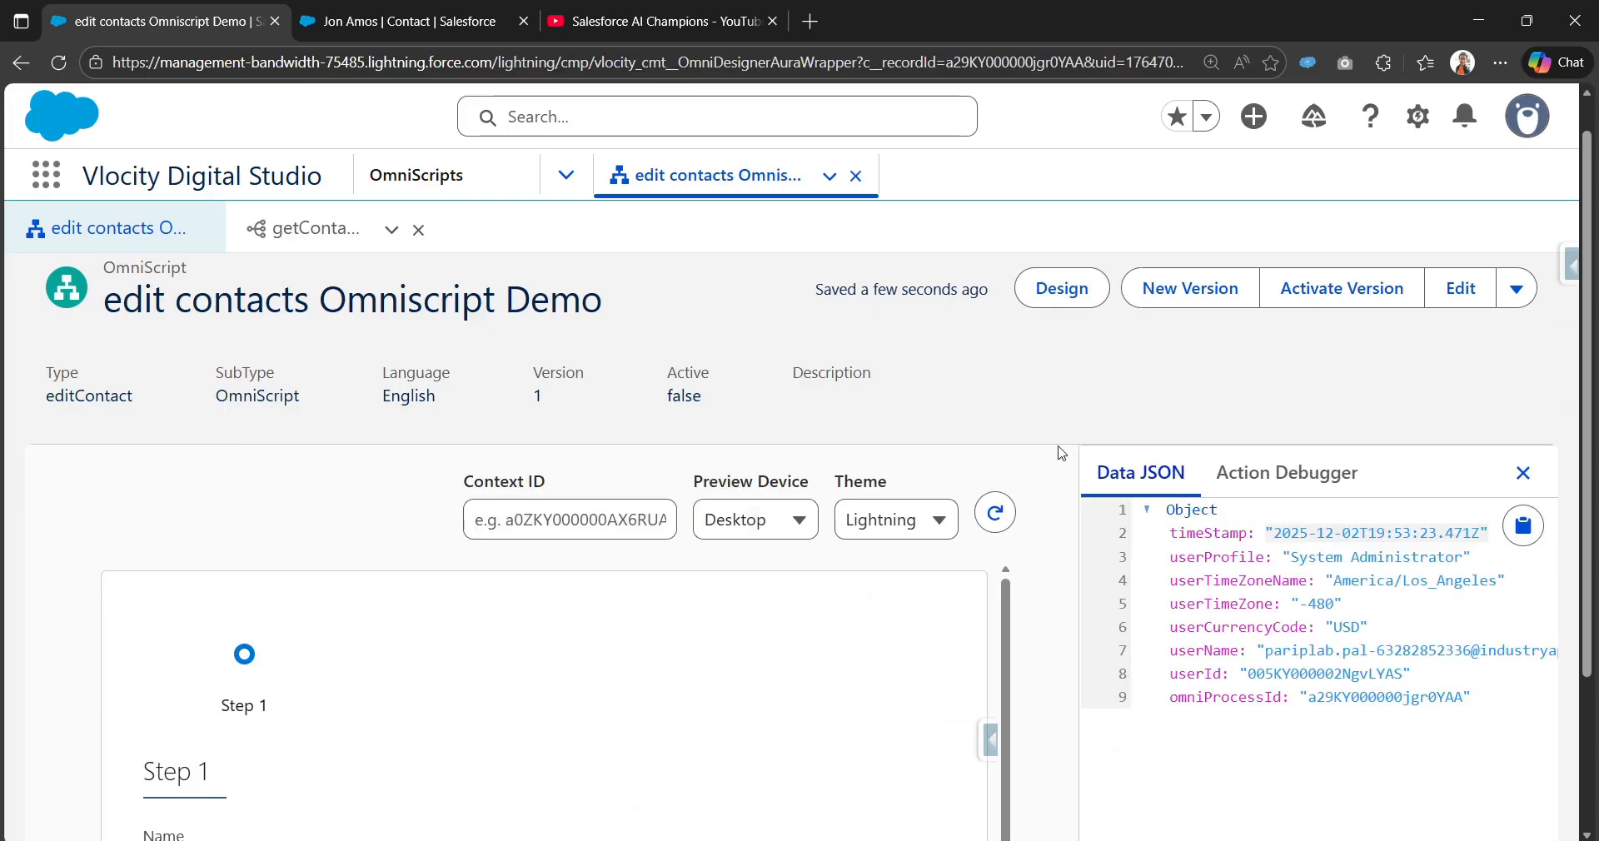
{"action": "scroll", "coordinate": [1062, 451], "scroll_direction": "down", "scroll_amount": 2}
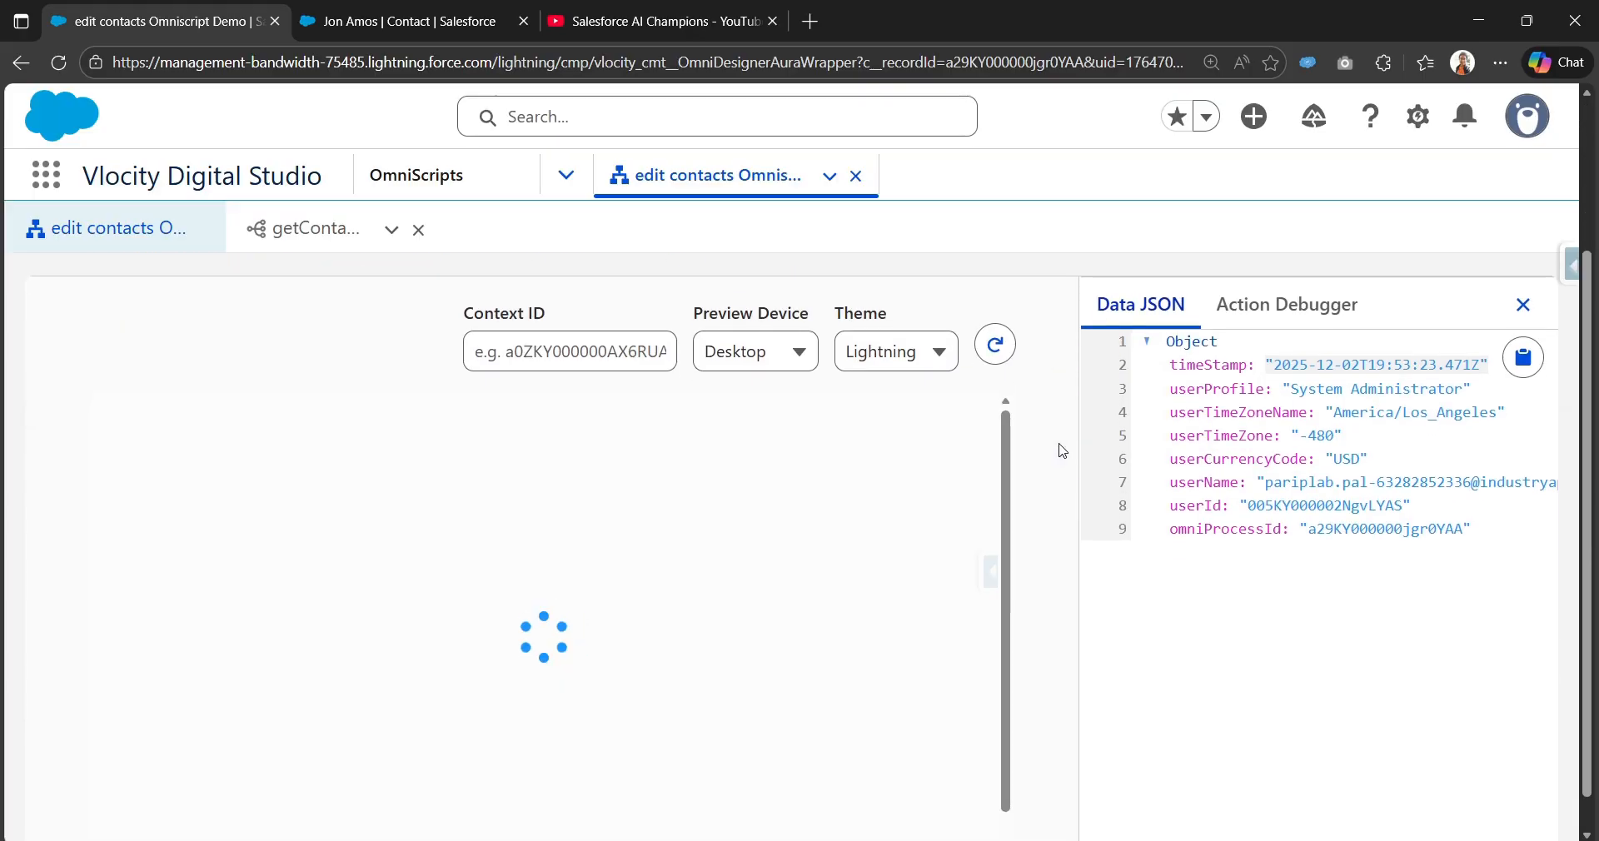
{"action": "scroll", "coordinate": [936, 551], "scroll_direction": "down", "scroll_amount": 1}
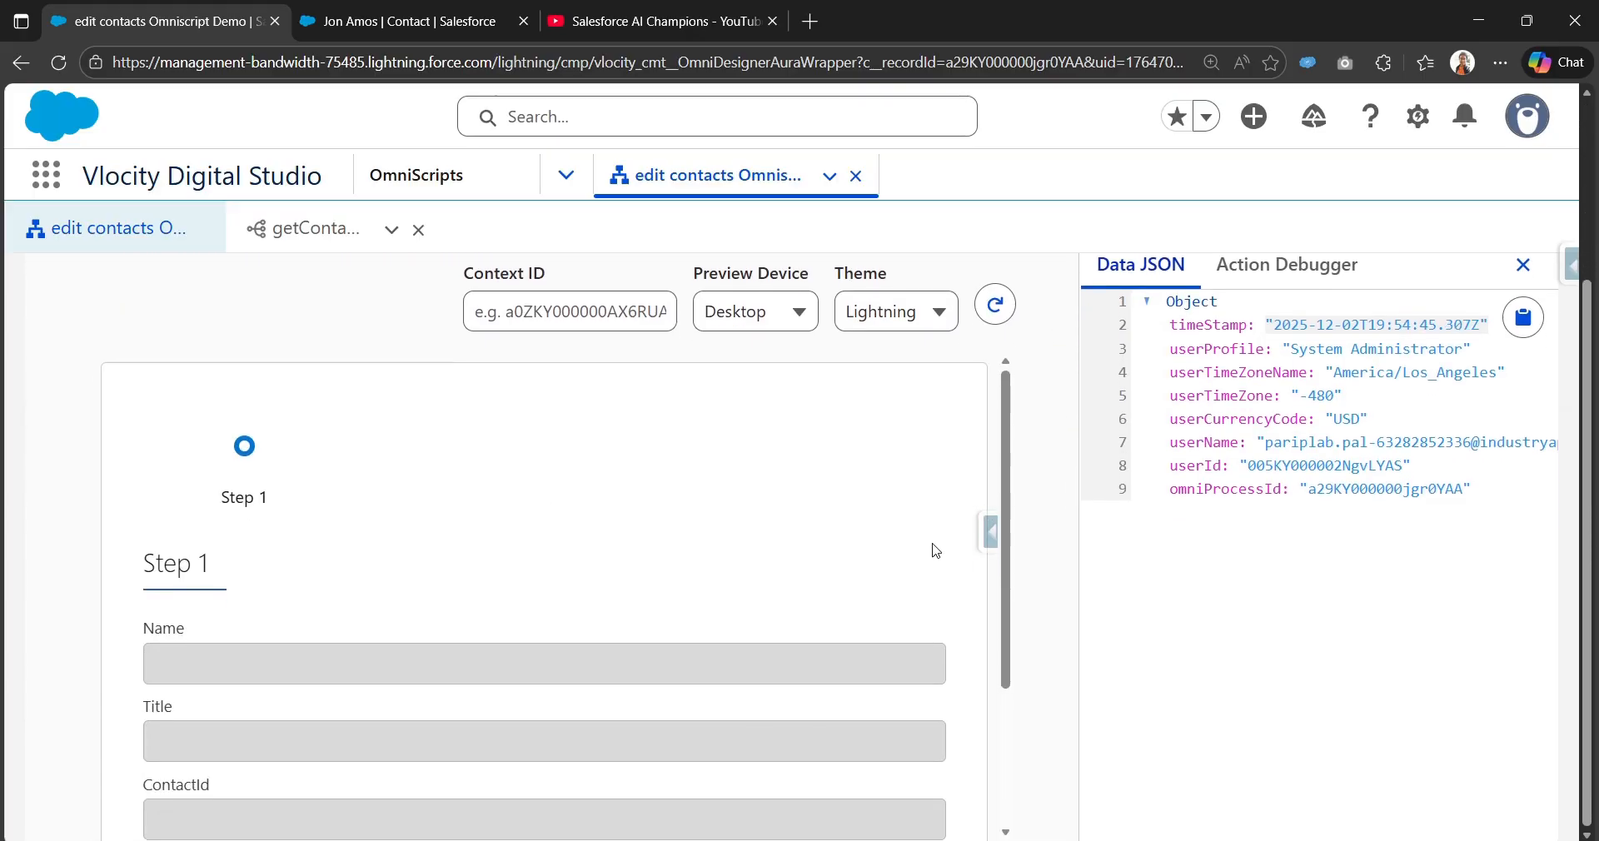
Step: Copy the contact's record ID from its record page into Context ID and reload the preview
{"action": "left_click", "coordinate": [416, 23]}
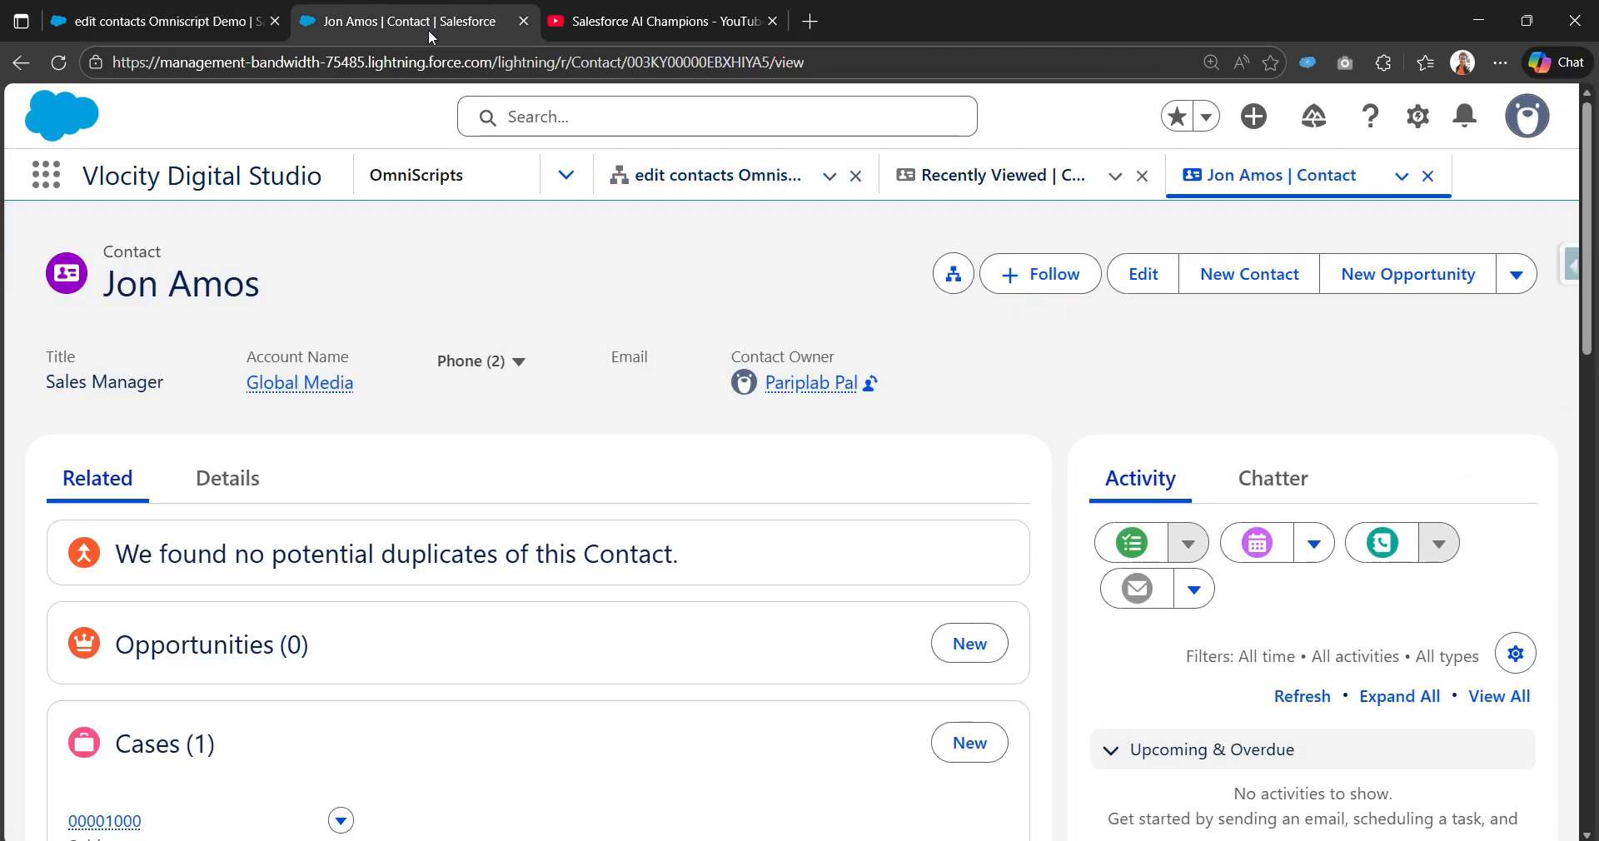
{"action": "double_click", "coordinate": [718, 64]}
{"action": "key", "text": "ctrl+c"}
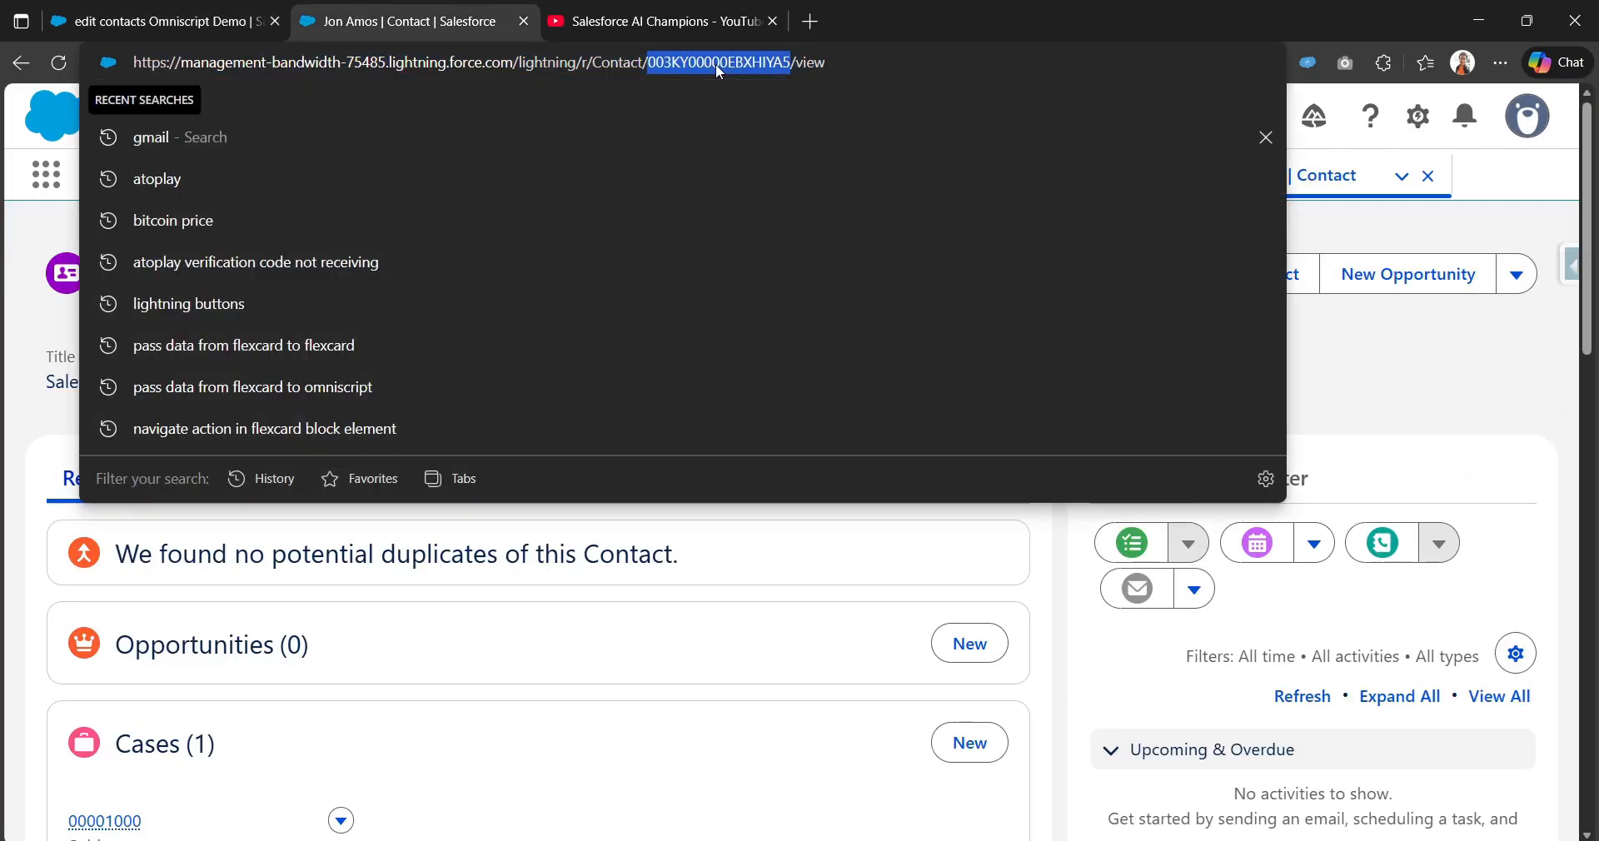
{"action": "left_click", "coordinate": [1037, 560]}
{"action": "left_click", "coordinate": [102, 11]}
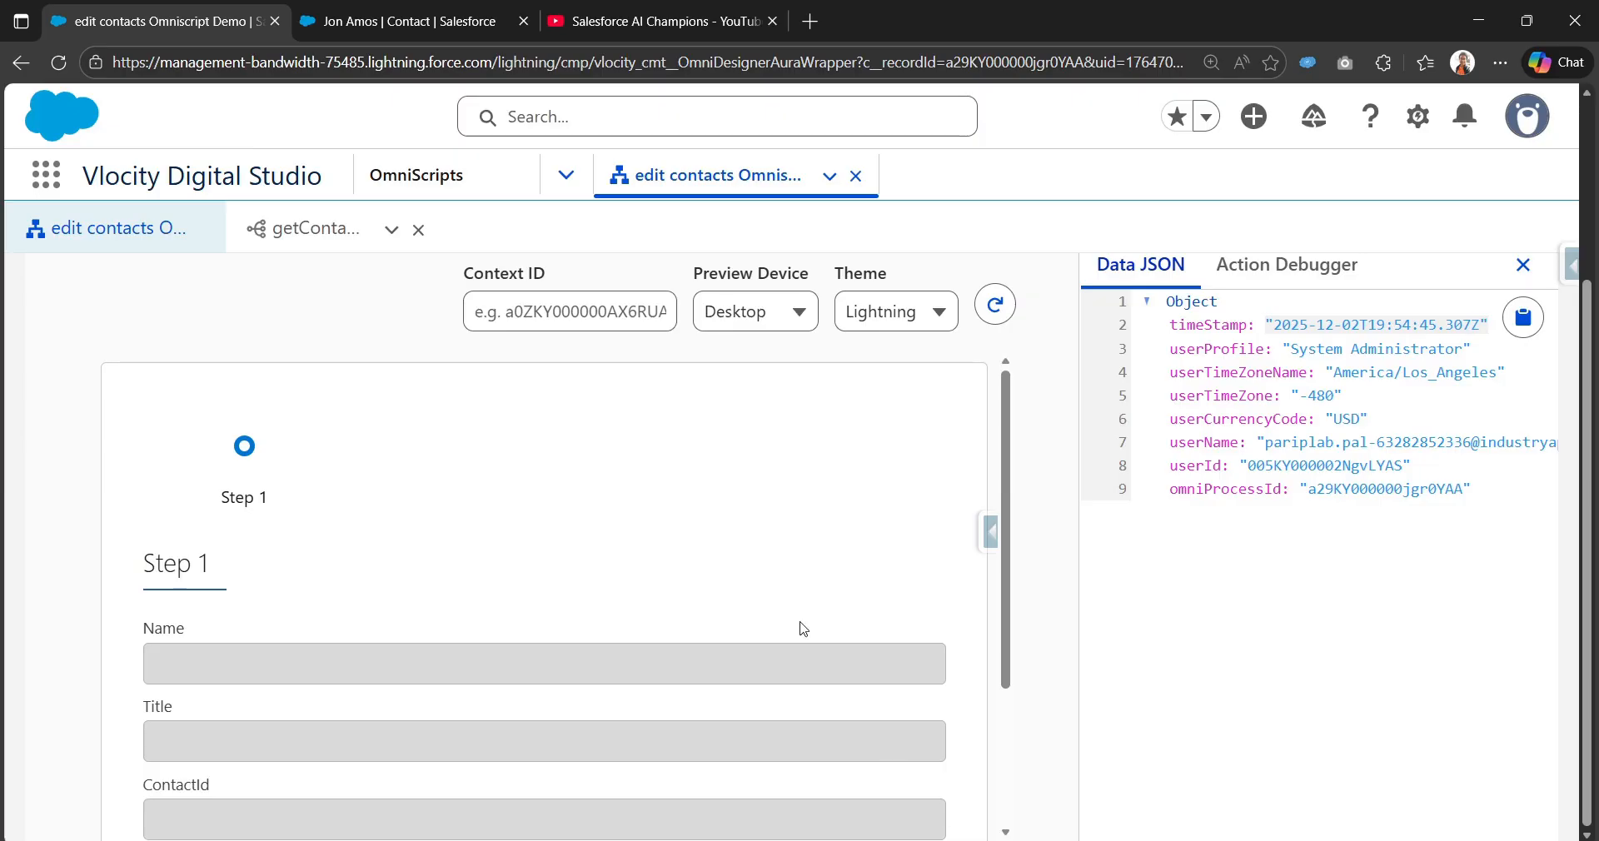
{"action": "left_click", "coordinate": [569, 320]}
{"action": "key", "text": "ctrl+v"}
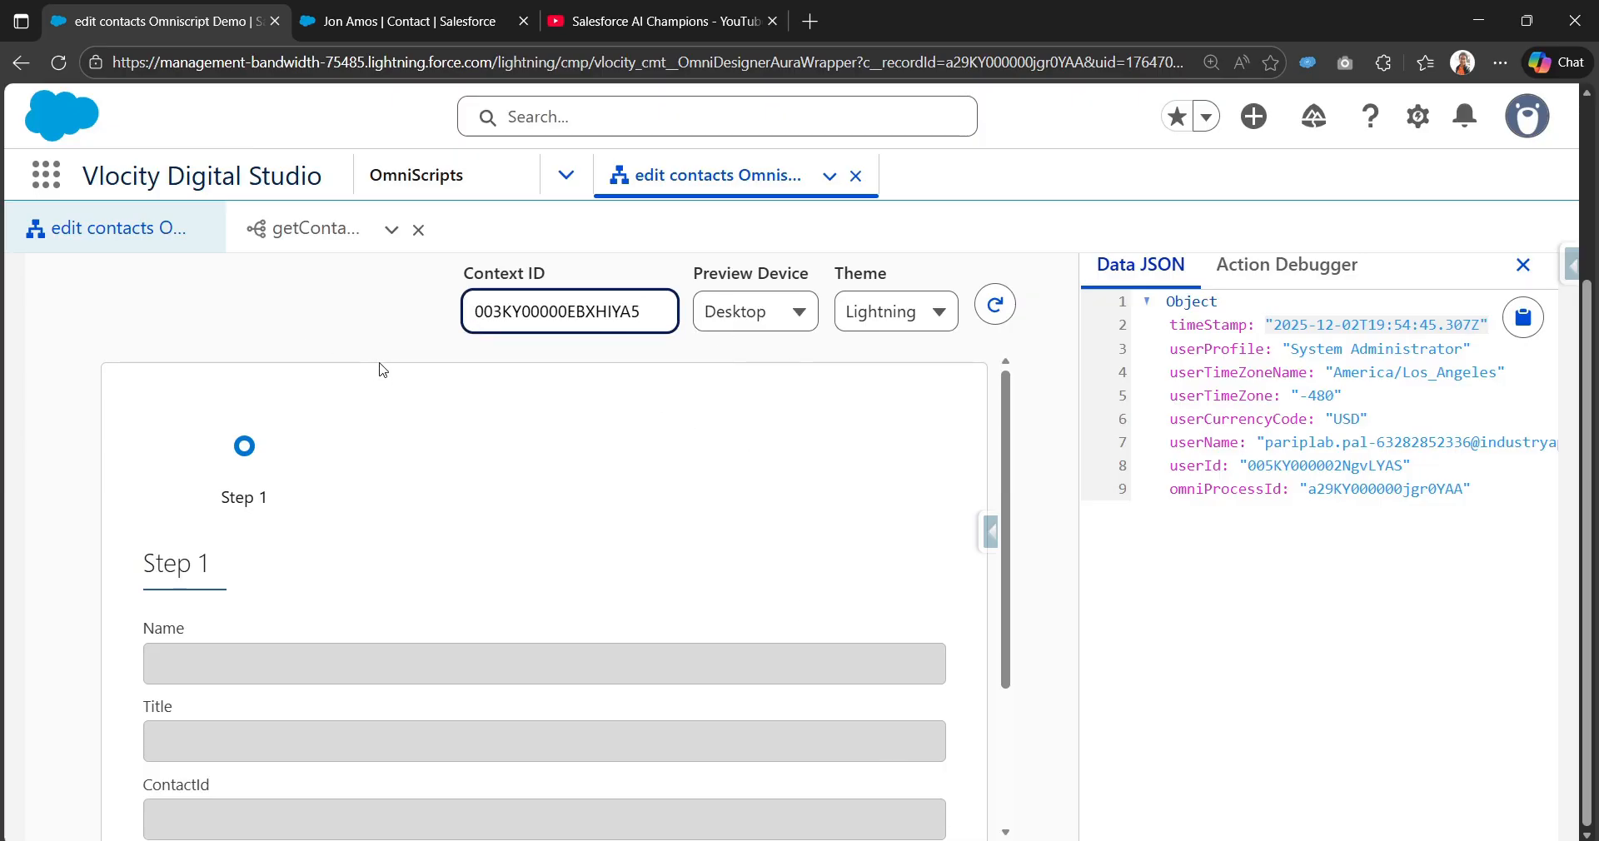
{"action": "left_click", "coordinate": [995, 304]}
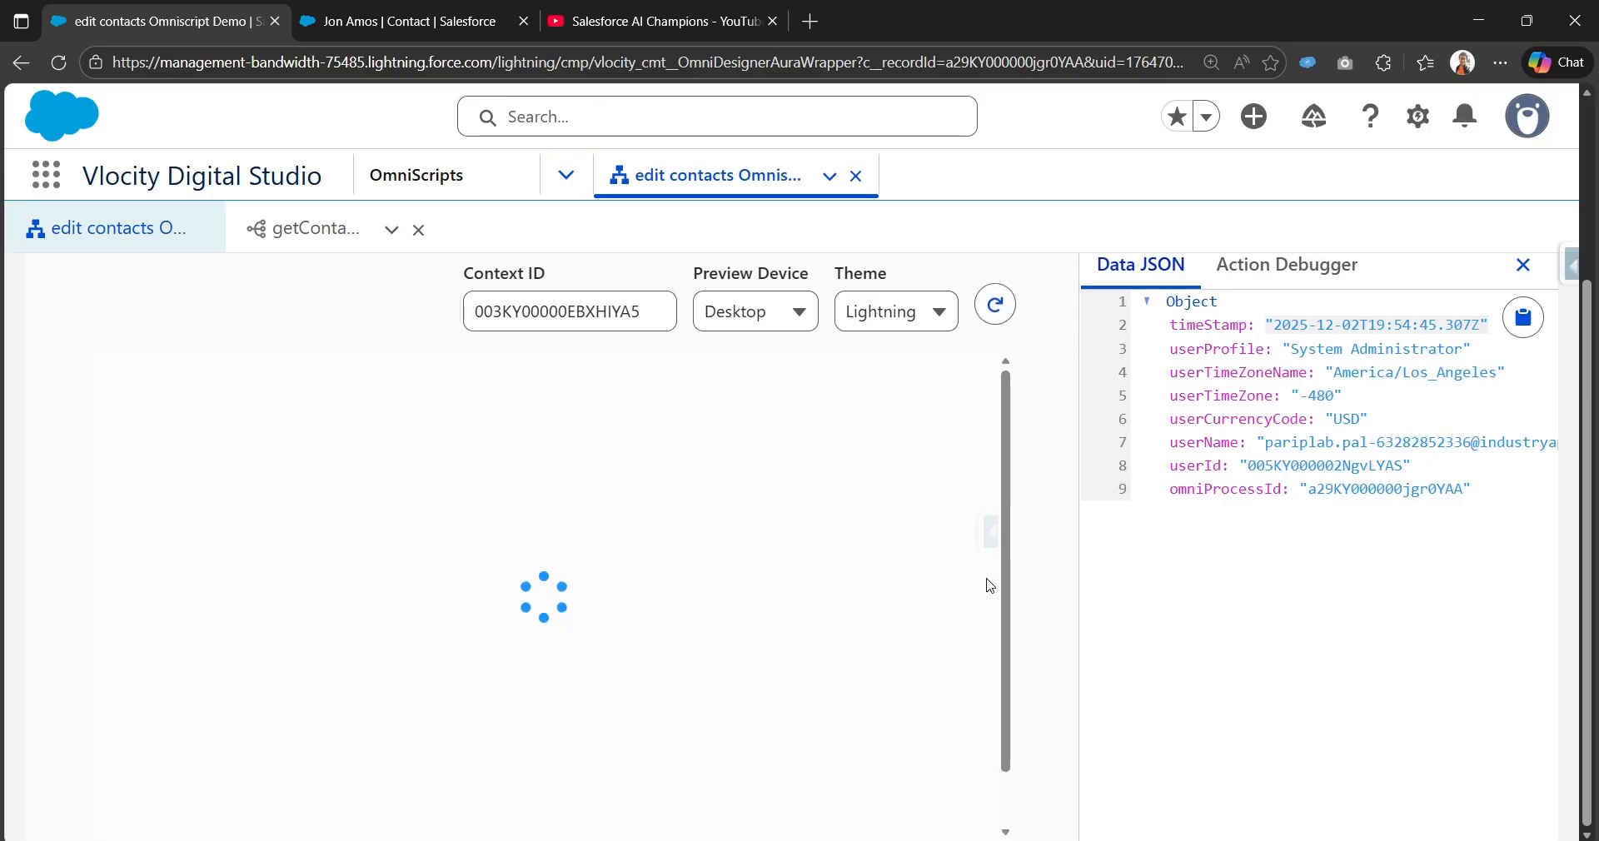
{"action": "scroll", "coordinate": [990, 586], "scroll_direction": "down", "scroll_amount": 3}
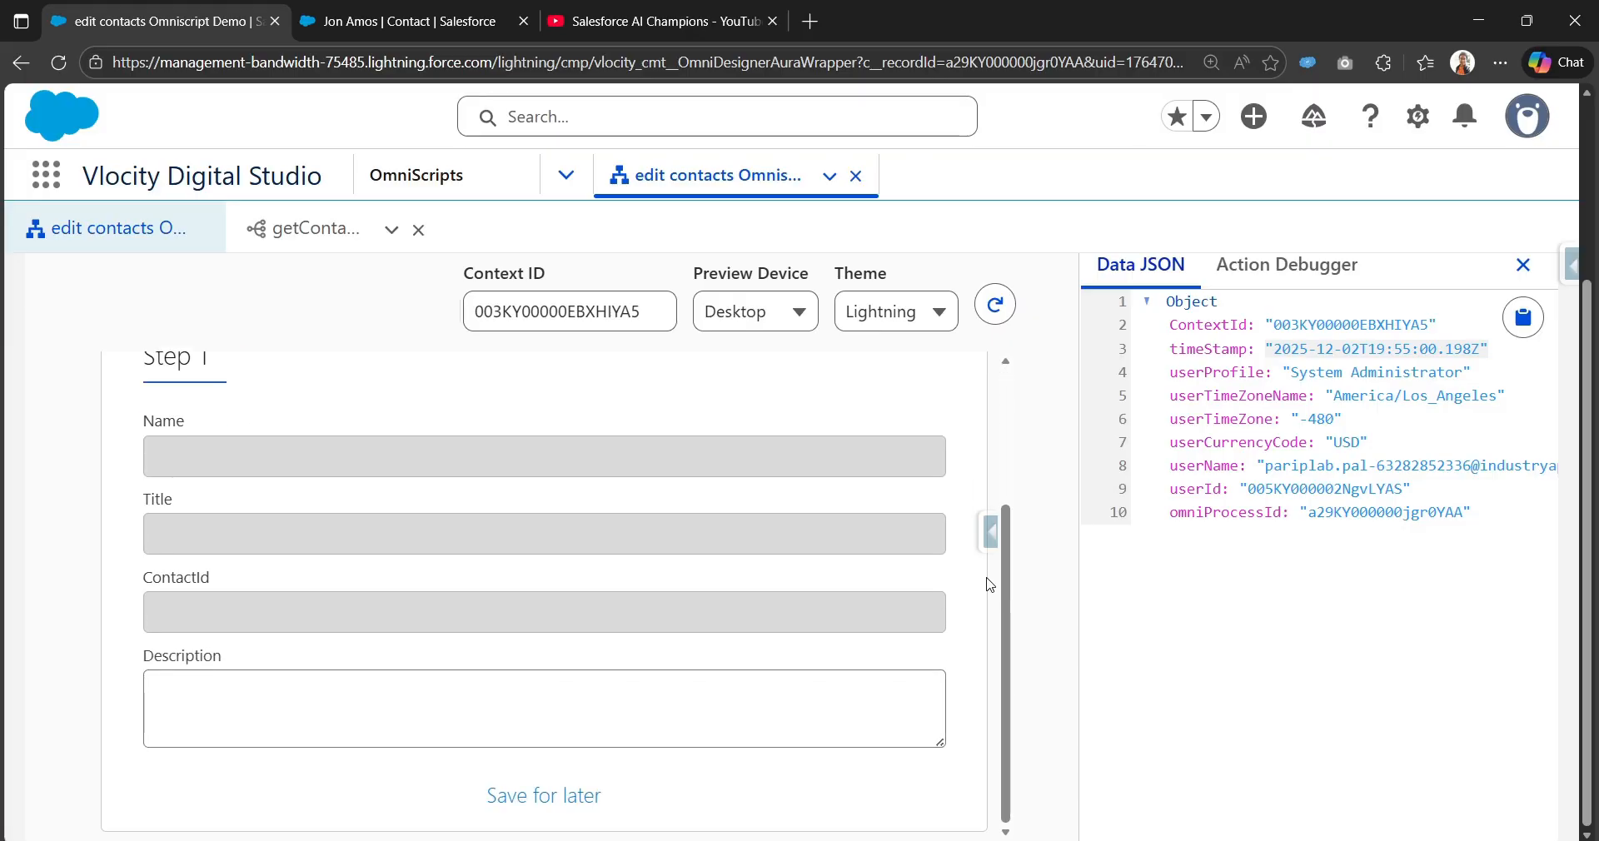
{"action": "scroll", "coordinate": [1045, 616], "scroll_direction": "up", "scroll_amount": 10}
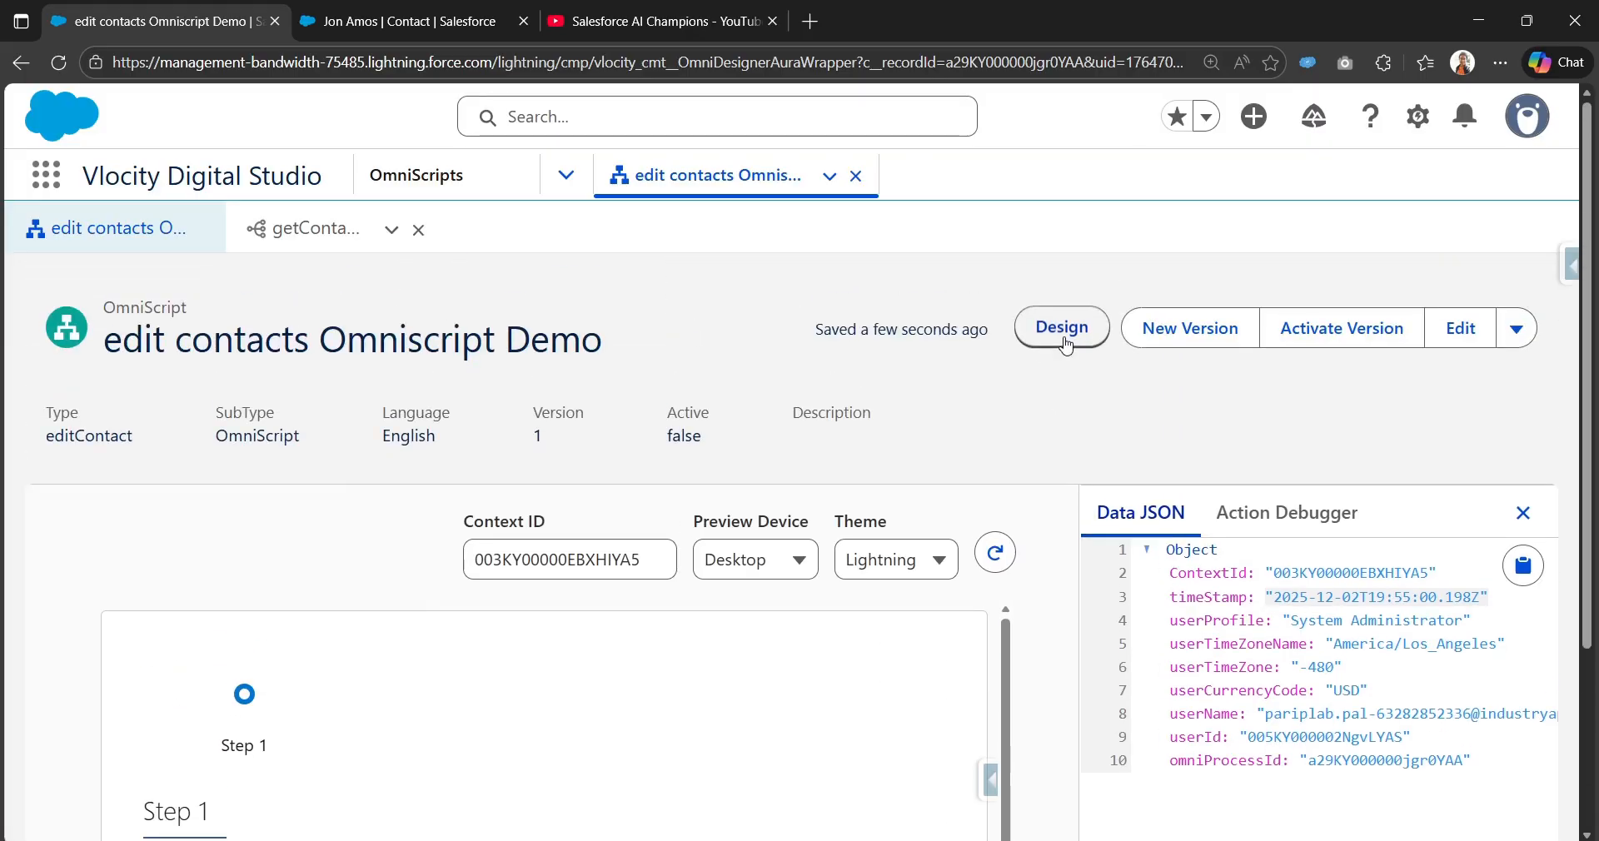
Step: Return to the designer and expand Step1 to show its fields
{"action": "left_click", "coordinate": [1056, 328]}
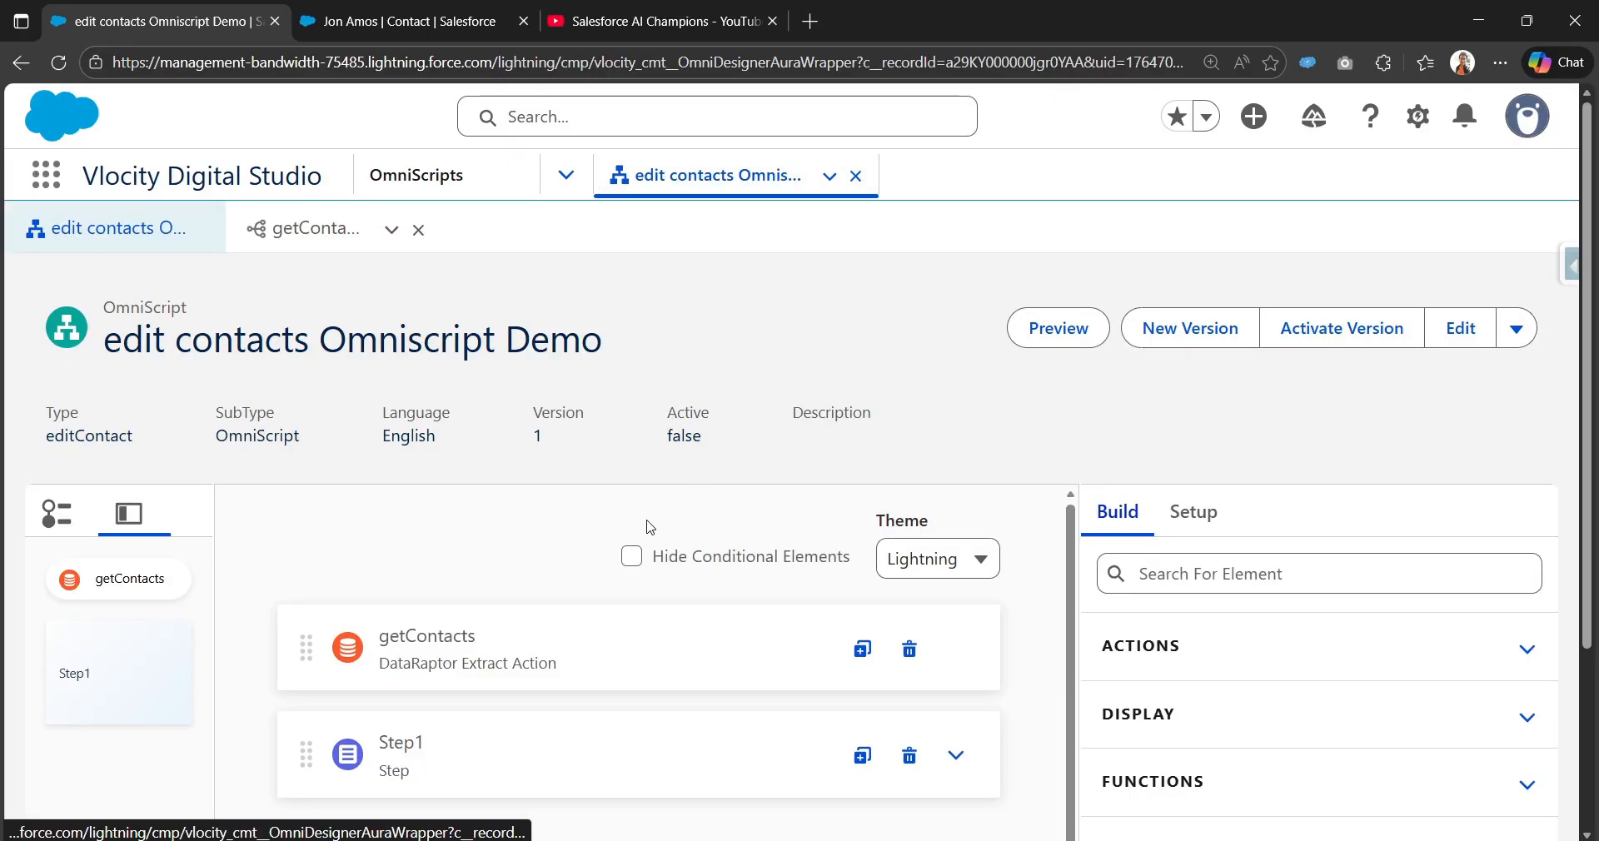
{"action": "scroll", "coordinate": [860, 703], "scroll_direction": "down", "scroll_amount": 3}
{"action": "left_click", "coordinate": [958, 499]}
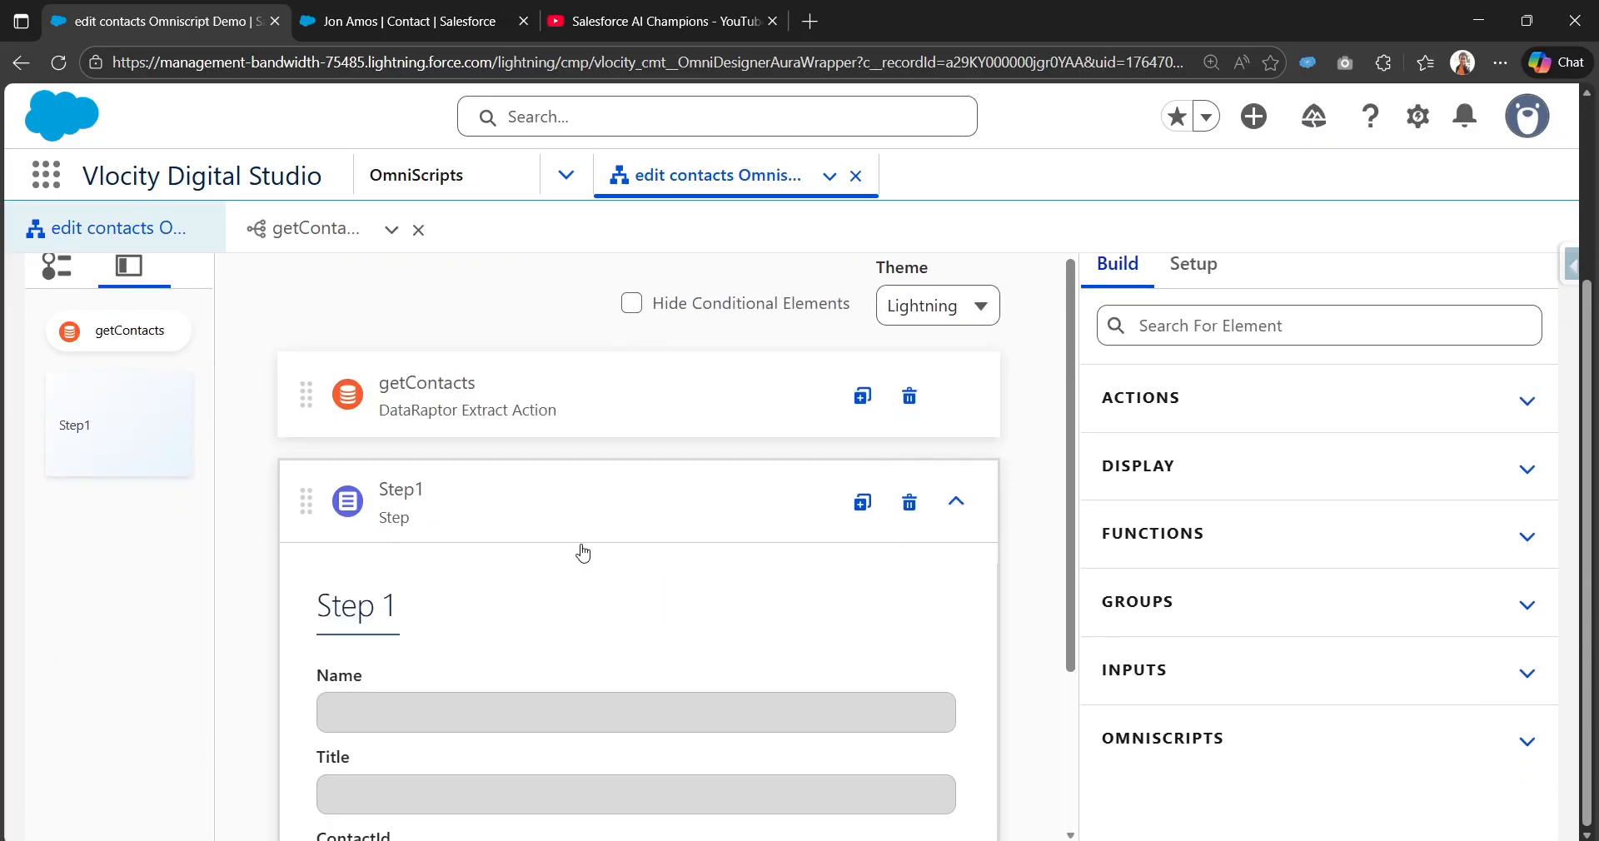
{"action": "scroll", "coordinate": [596, 571], "scroll_direction": "down", "scroll_amount": 3}
{"action": "scroll", "coordinate": [667, 442], "scroll_direction": "up", "scroll_amount": 3}
Step: Check getContacts passes %ContextId% as conId, then activate version 1 of the OmniScript
{"action": "left_click", "coordinate": [637, 379]}
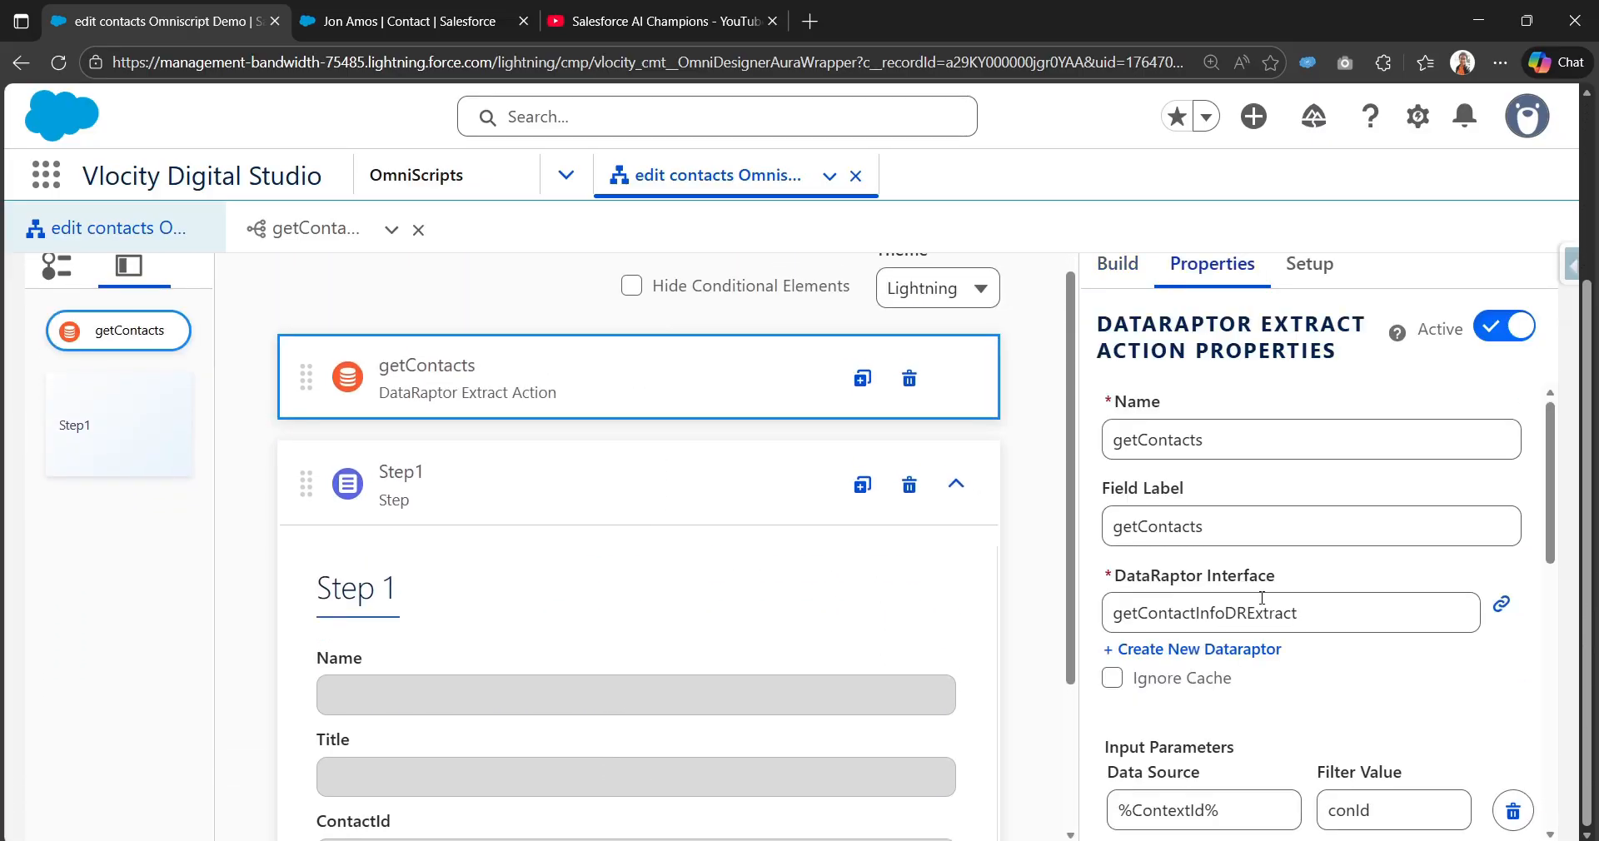
{"action": "scroll", "coordinate": [812, 655], "scroll_direction": "down", "scroll_amount": 2}
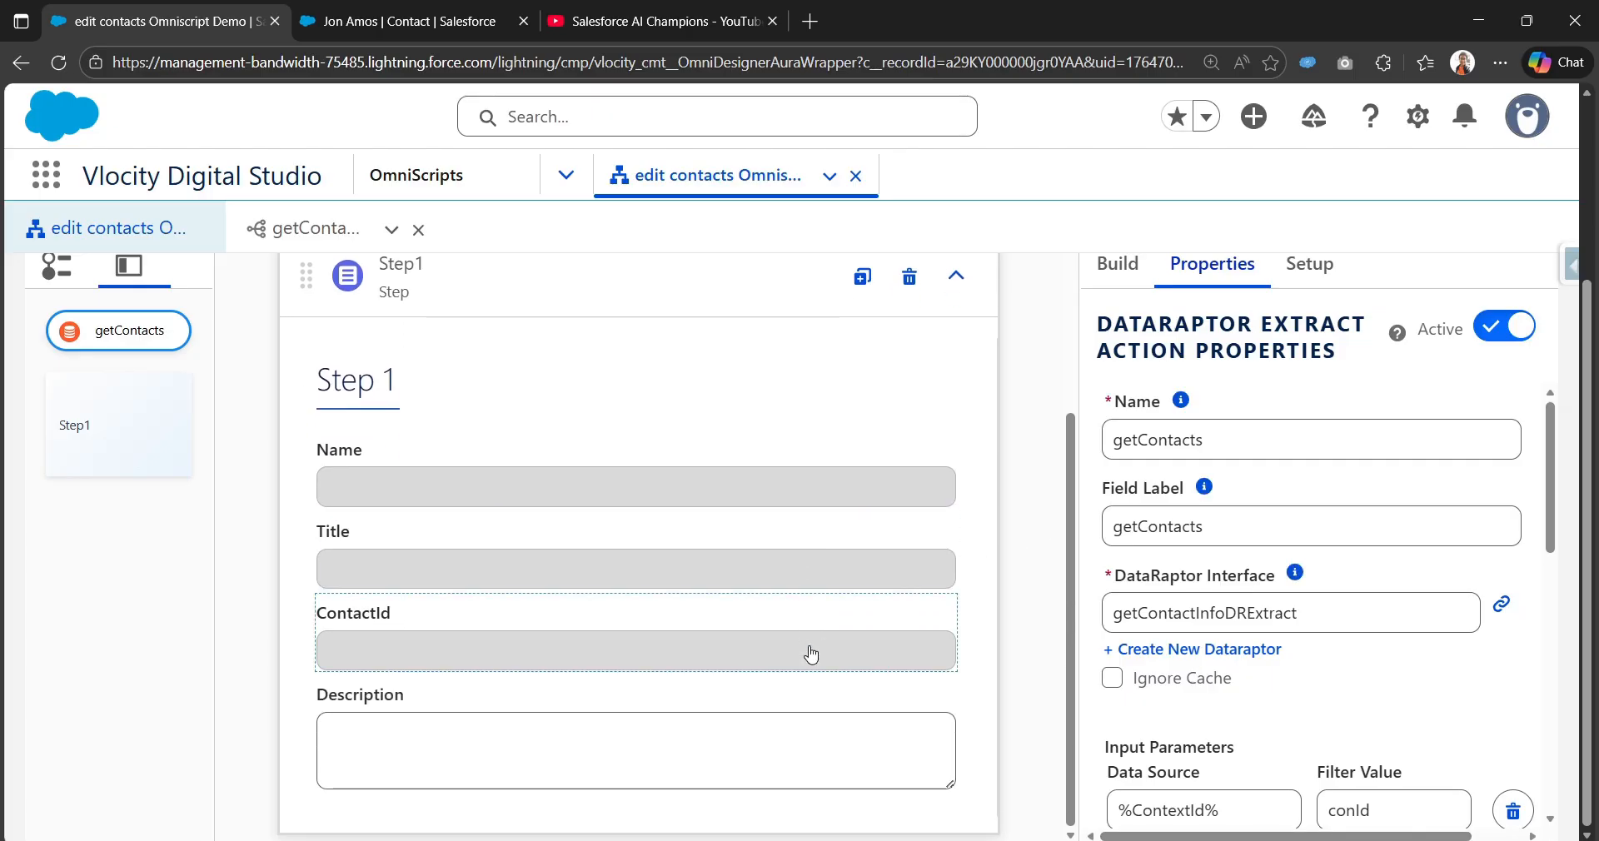
{"action": "scroll", "coordinate": [812, 656], "scroll_direction": "up", "scroll_amount": 5}
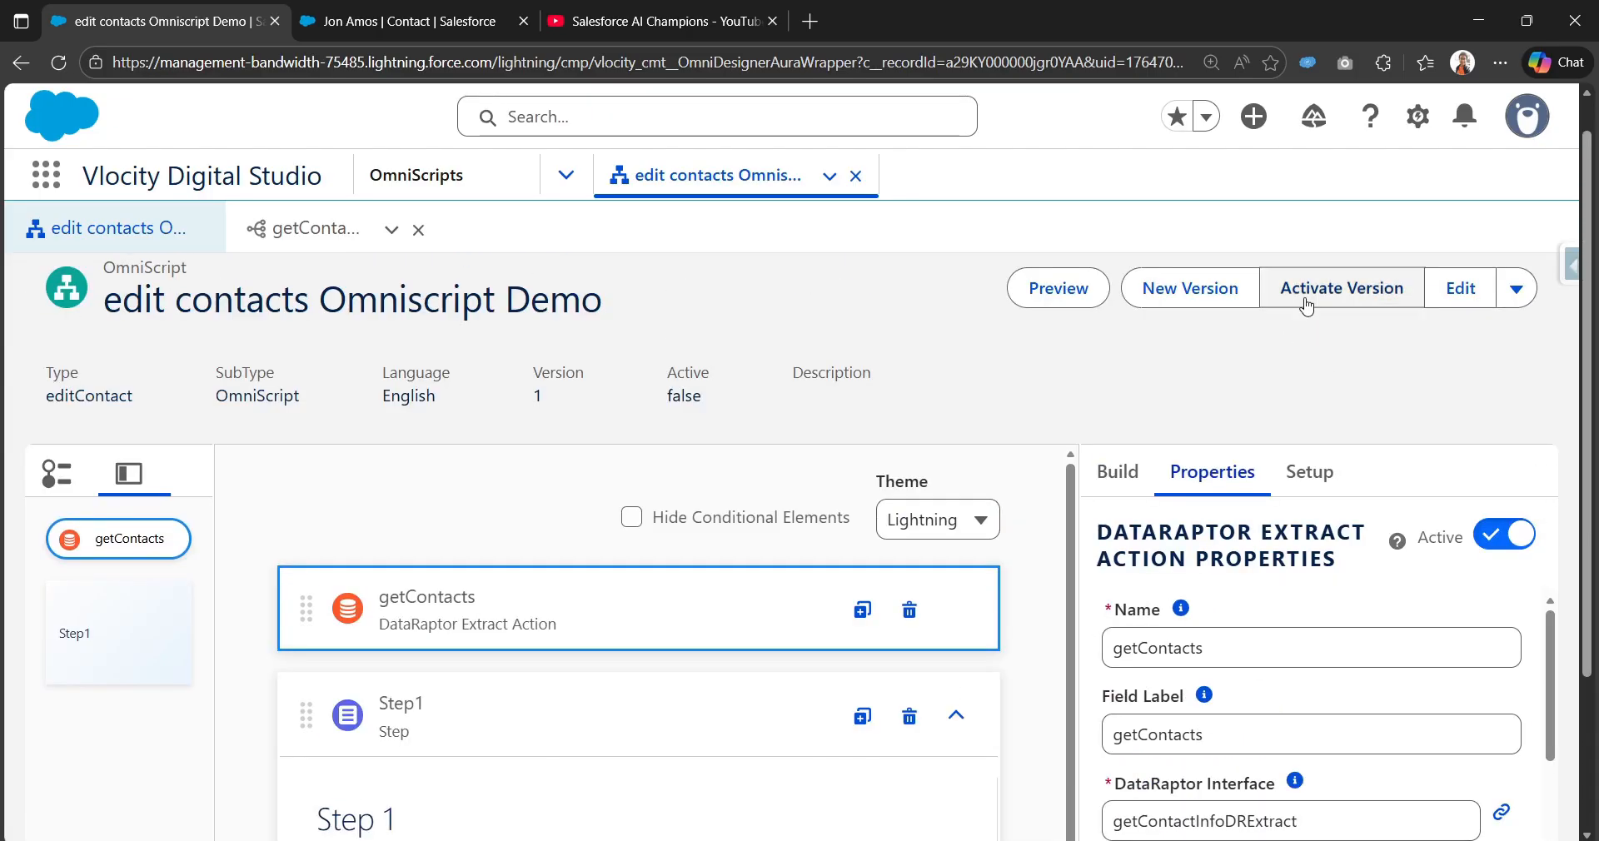
{"action": "left_click", "coordinate": [1314, 298]}
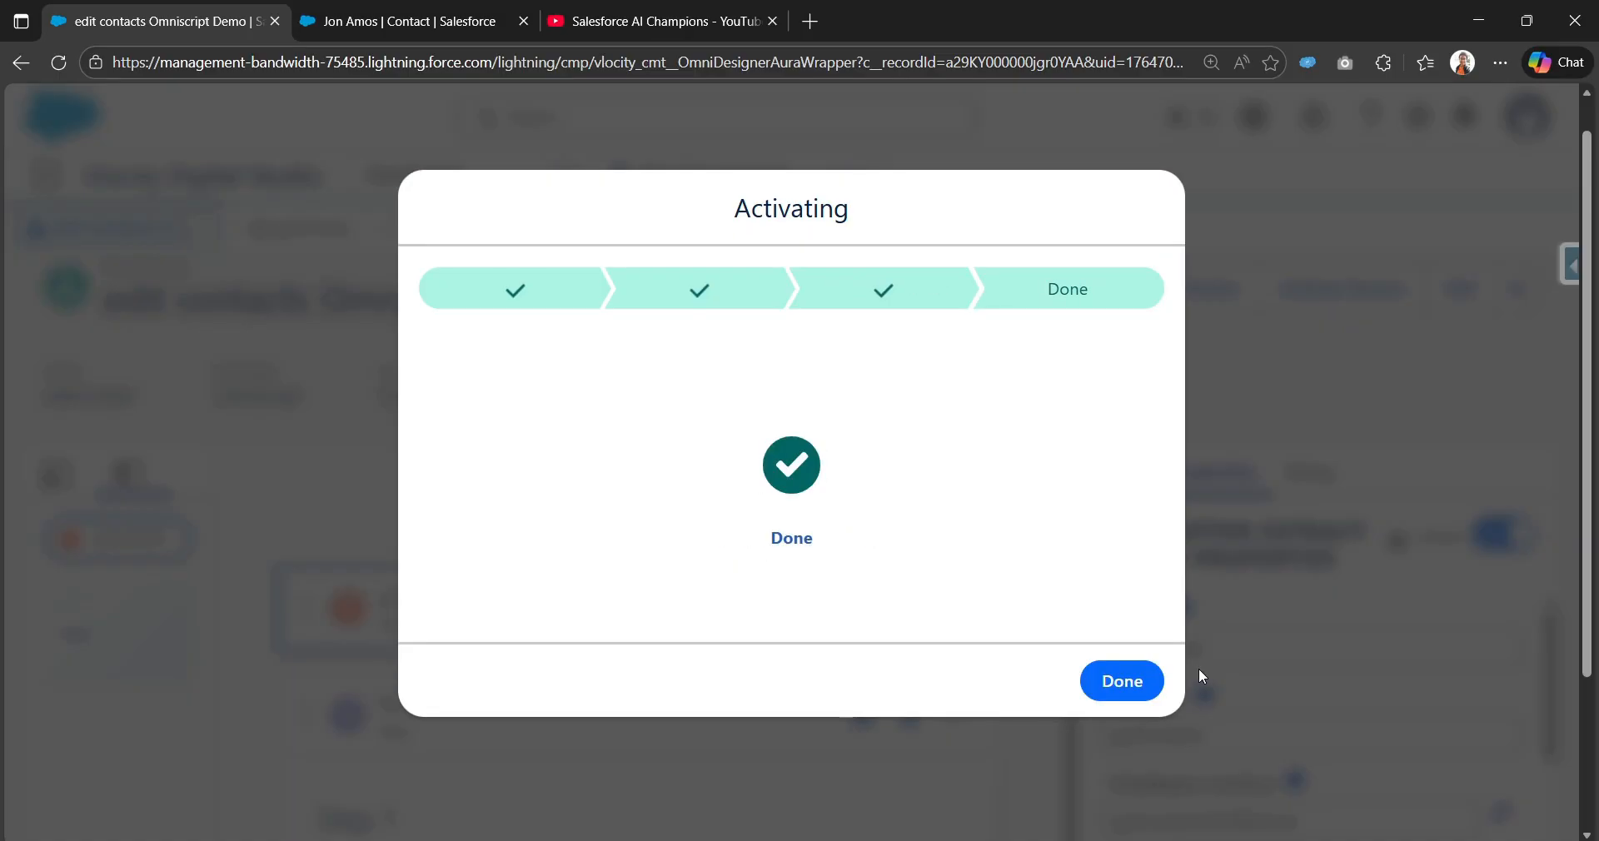
Step: Preview the activated OmniScript with the contact's record ID pasted into Context ID
{"action": "left_click", "coordinate": [1131, 679]}
{"action": "left_click", "coordinate": [1048, 298]}
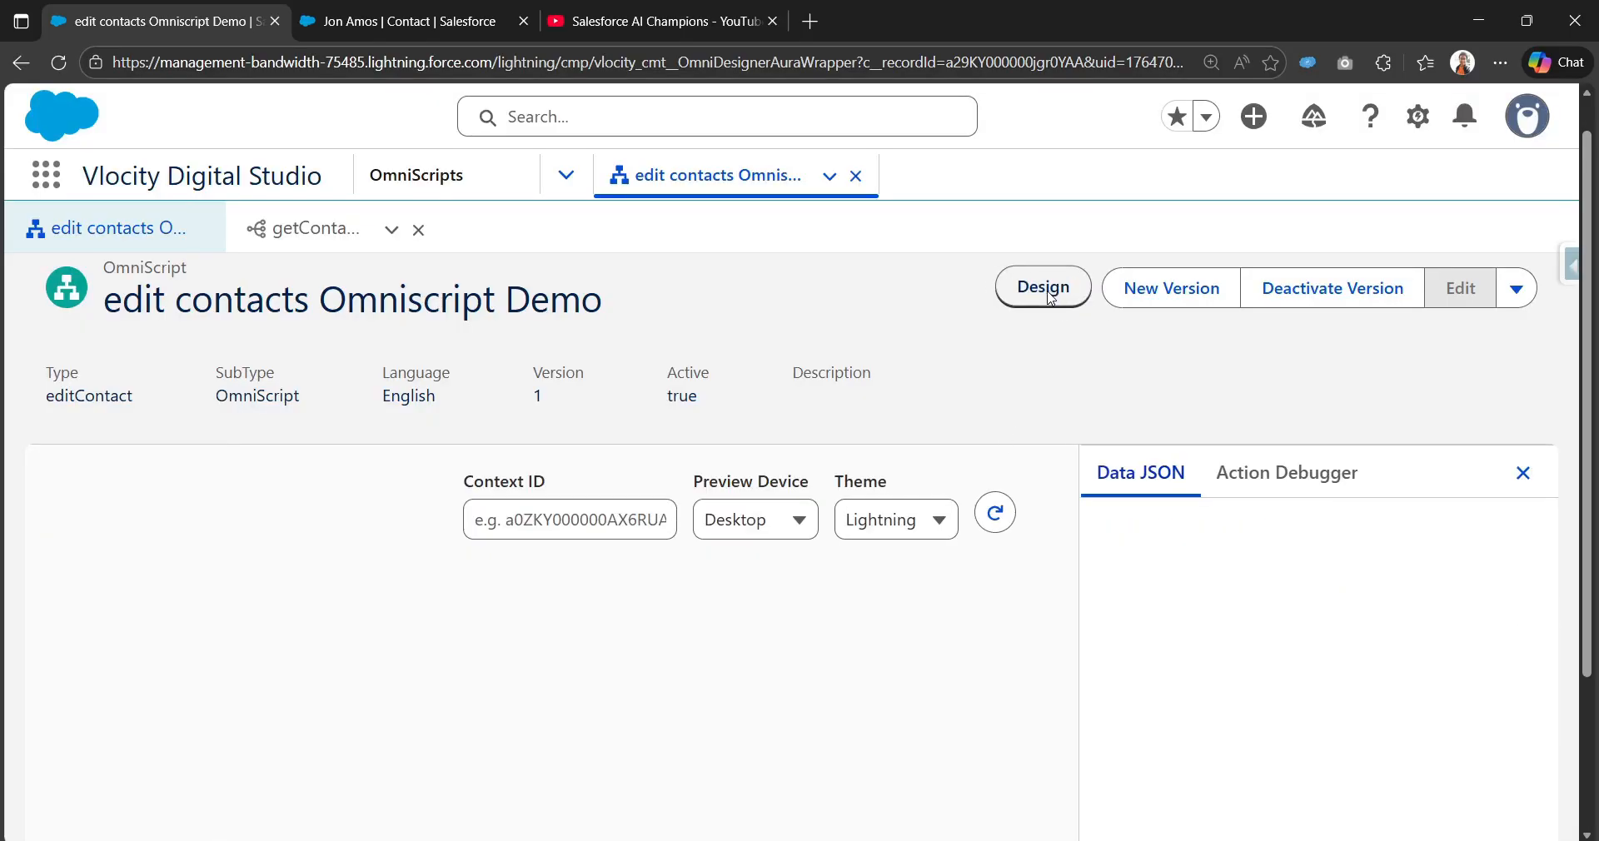
{"action": "left_click", "coordinate": [400, 21]}
{"action": "double_click", "coordinate": [728, 62]}
{"action": "key", "text": "ctrl+c"}
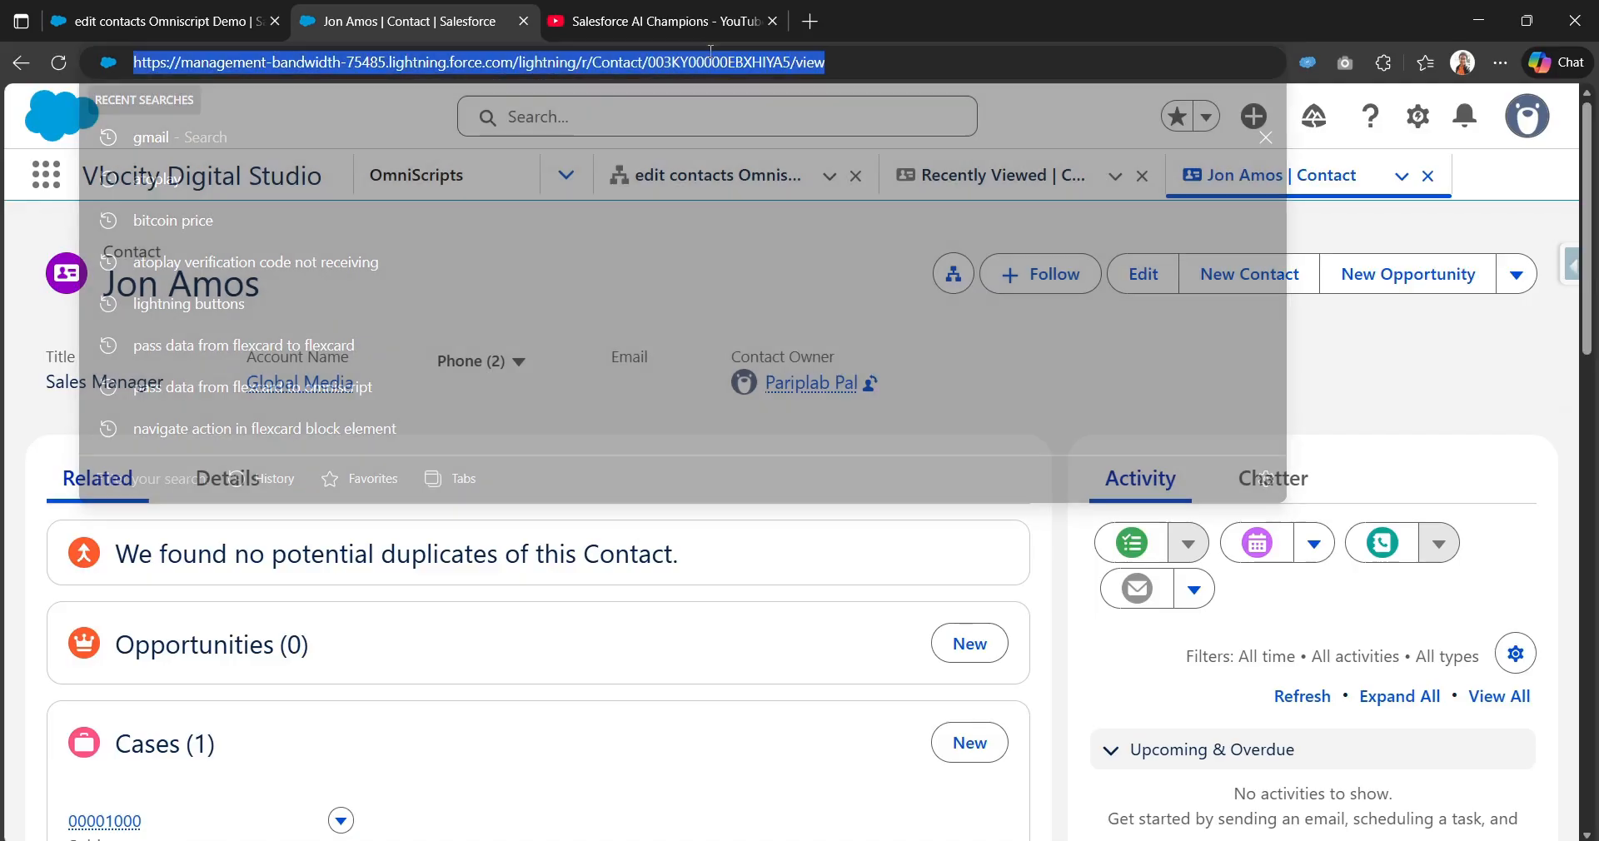
{"action": "left_click", "coordinate": [158, 21]}
{"action": "left_click", "coordinate": [614, 507]}
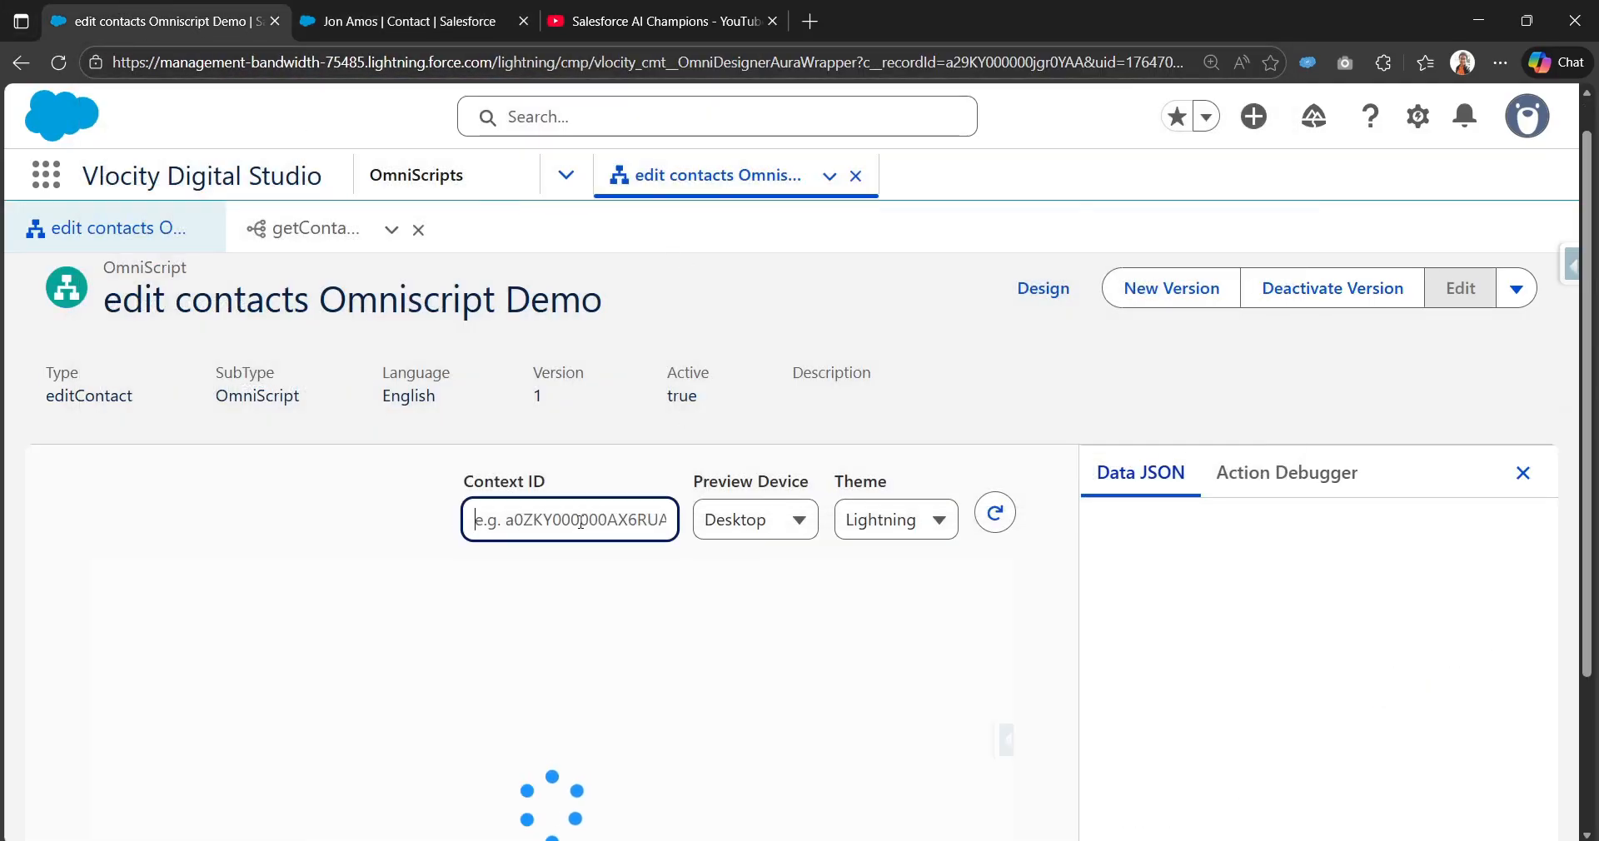
{"action": "key", "text": "ctrl+v"}
{"action": "left_click", "coordinate": [293, 478]}
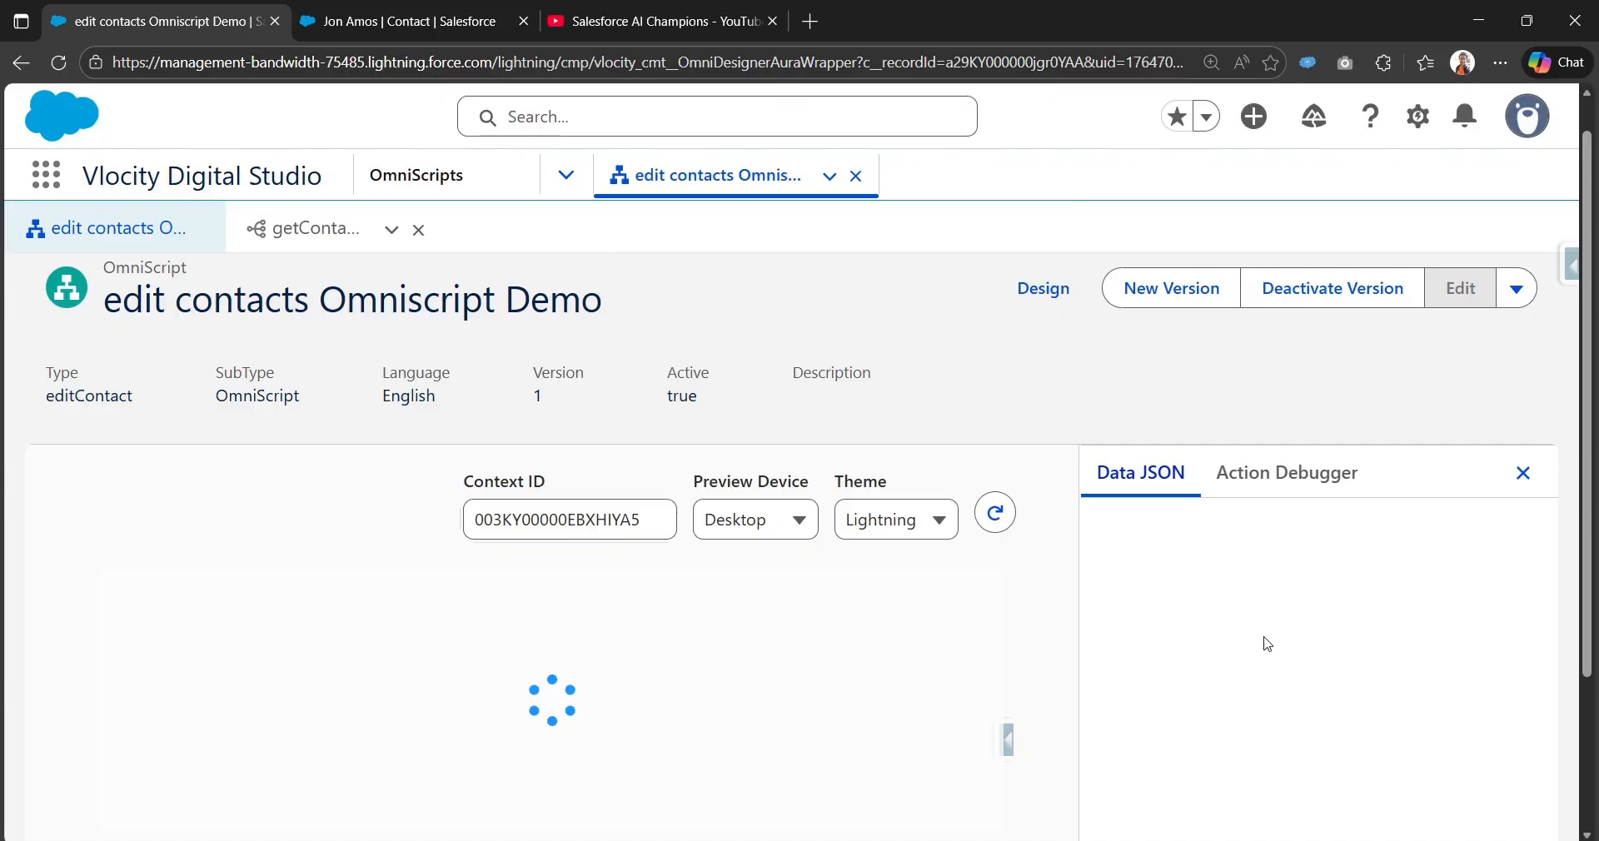
Step: Reload the preview with that Context ID and check Name, Title and Description remain empty
{"action": "scroll", "coordinate": [1060, 635], "scroll_direction": "down", "scroll_amount": 3}
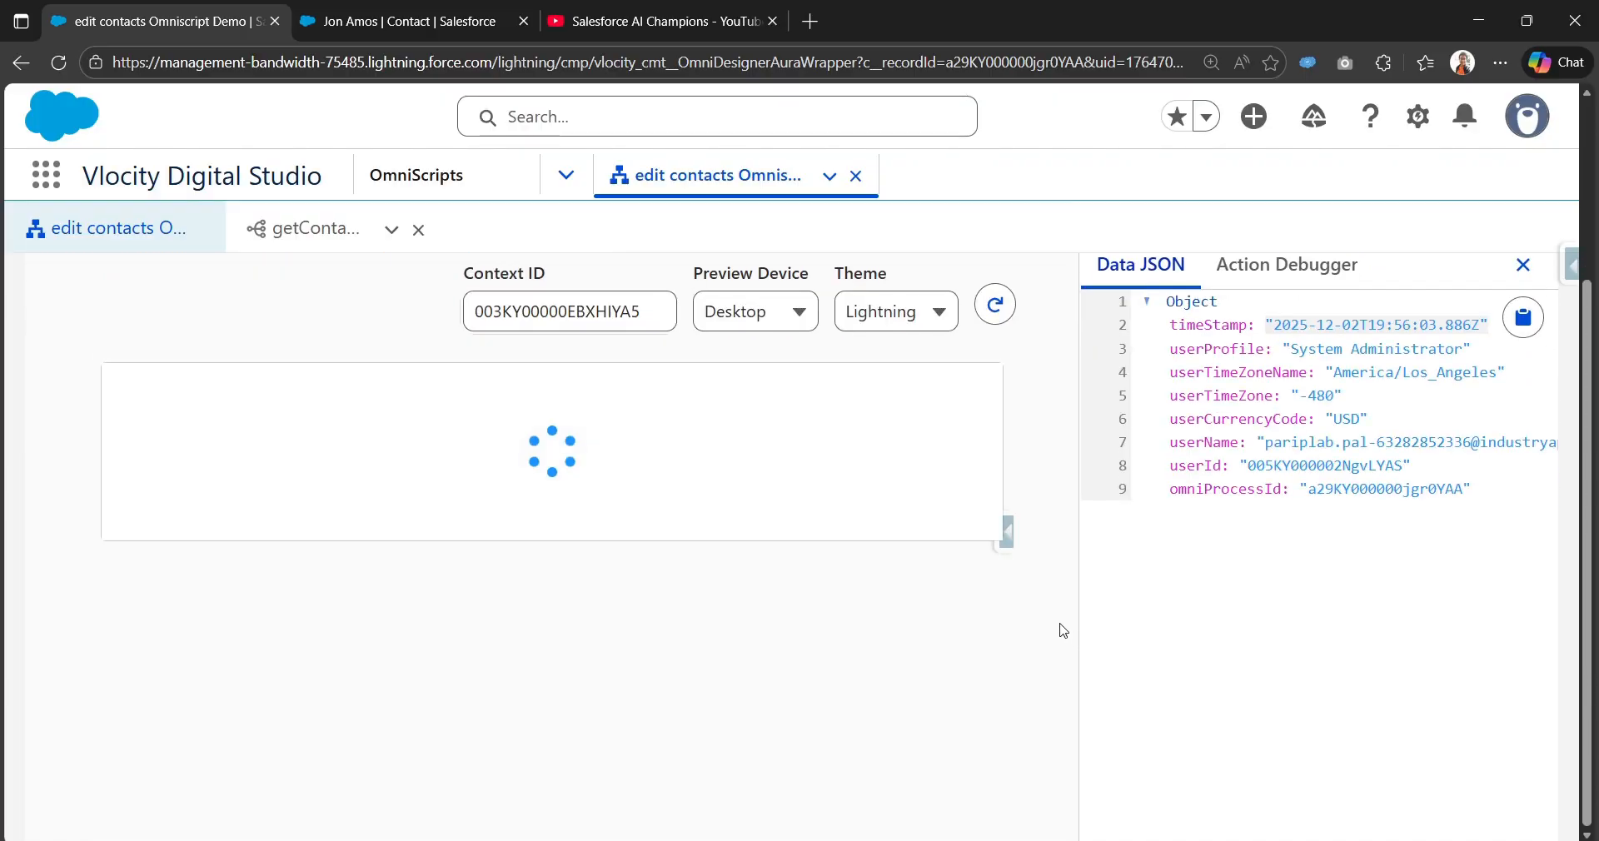
{"action": "scroll", "coordinate": [758, 579], "scroll_direction": "down", "scroll_amount": 2}
{"action": "scroll", "coordinate": [811, 583], "scroll_direction": "up", "scroll_amount": 2}
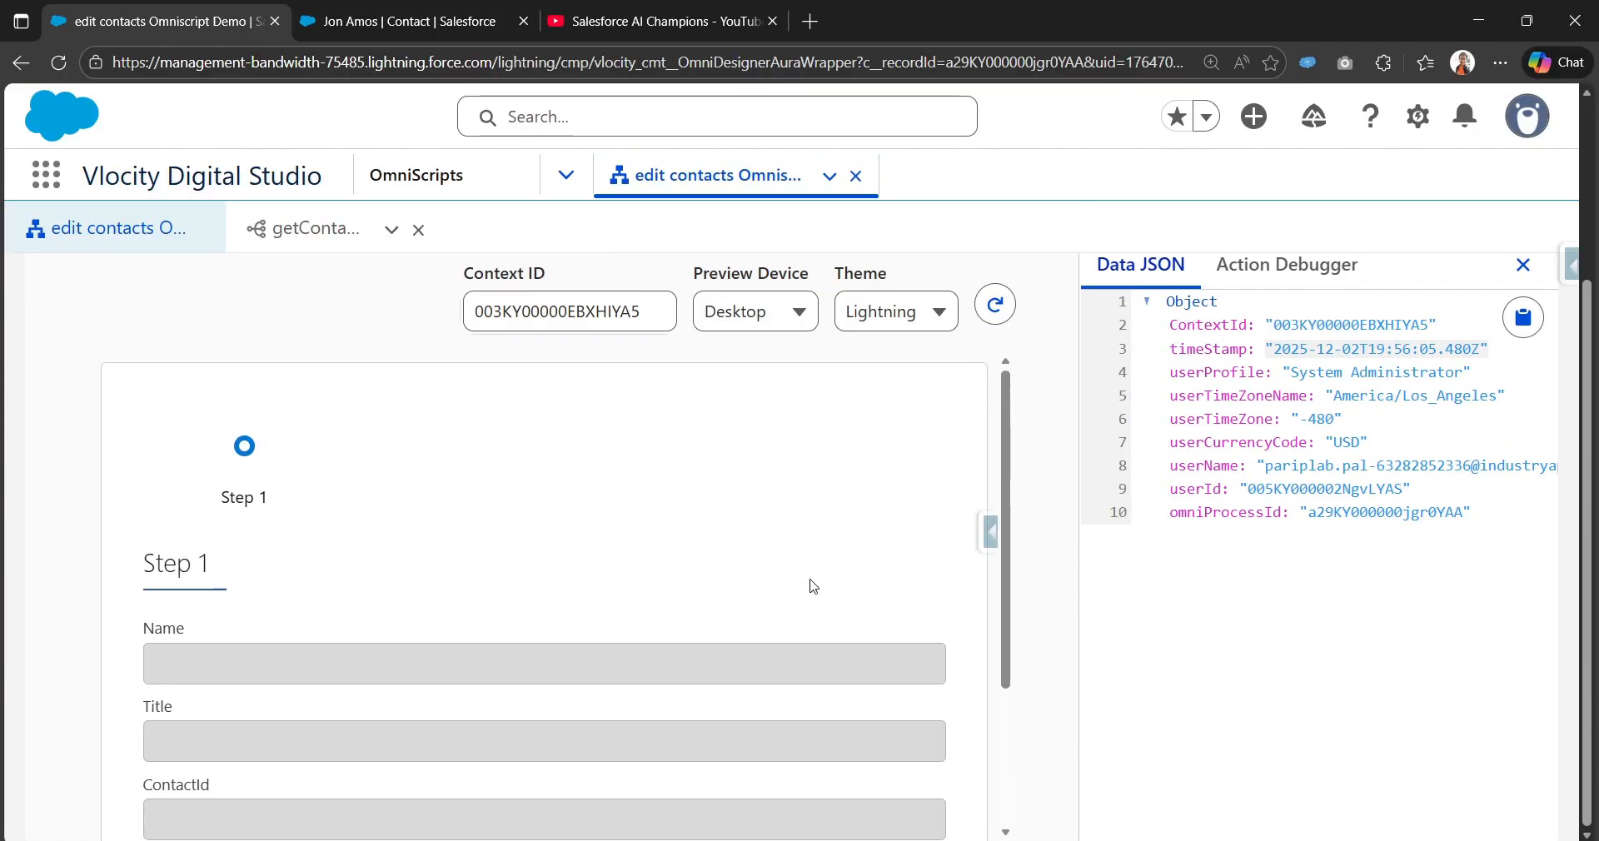
{"action": "left_click", "coordinate": [646, 318]}
{"action": "left_click", "coordinate": [998, 310]}
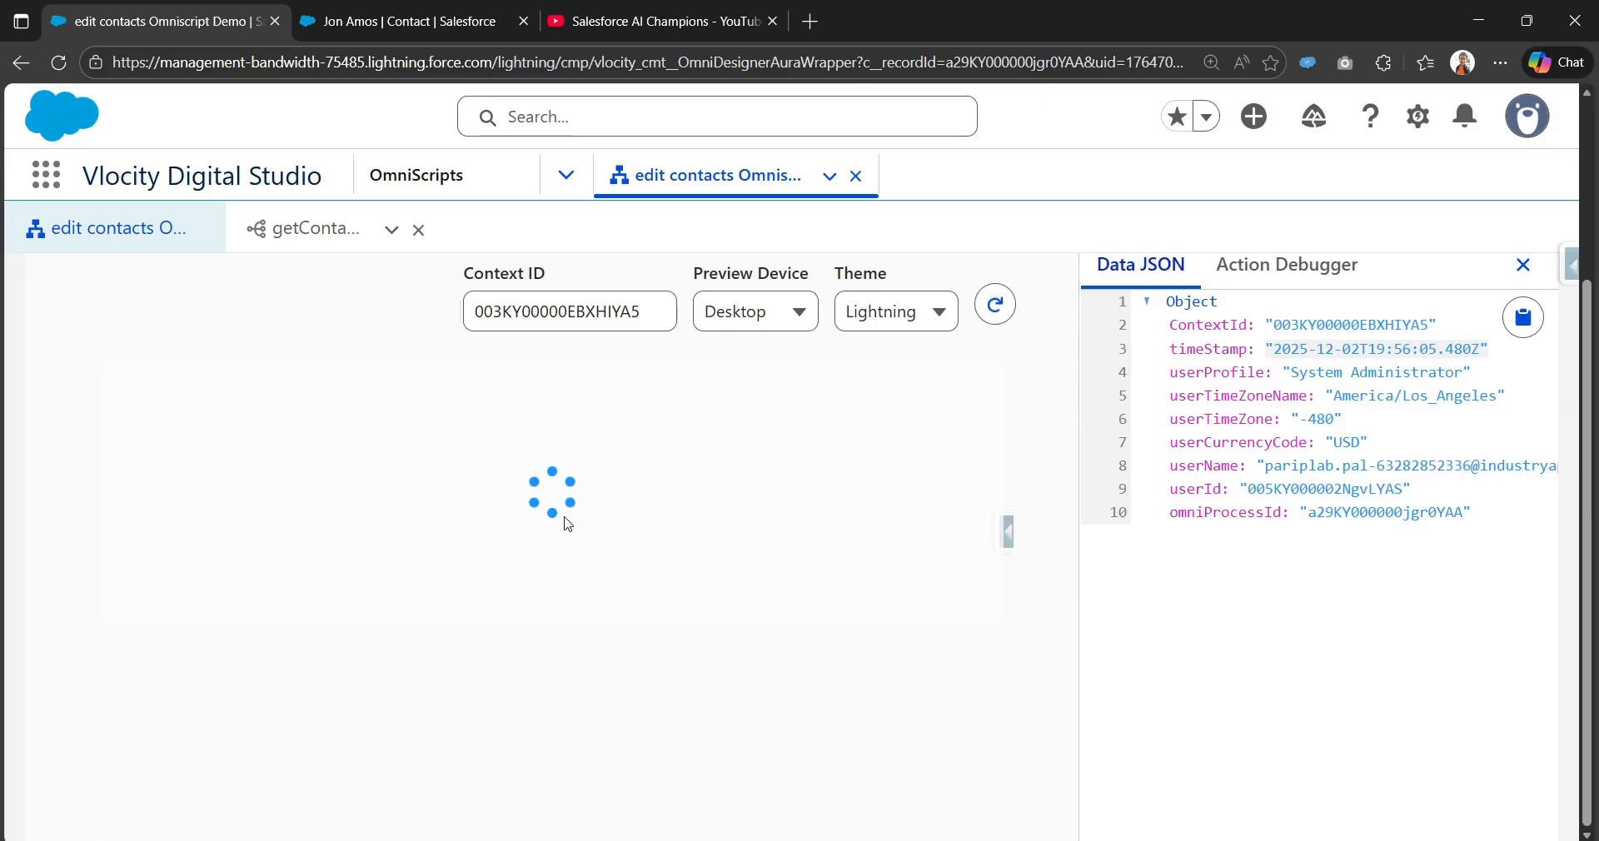
{"action": "scroll", "coordinate": [568, 523], "scroll_direction": "down", "scroll_amount": 2}
{"action": "left_click", "coordinate": [828, 706]}
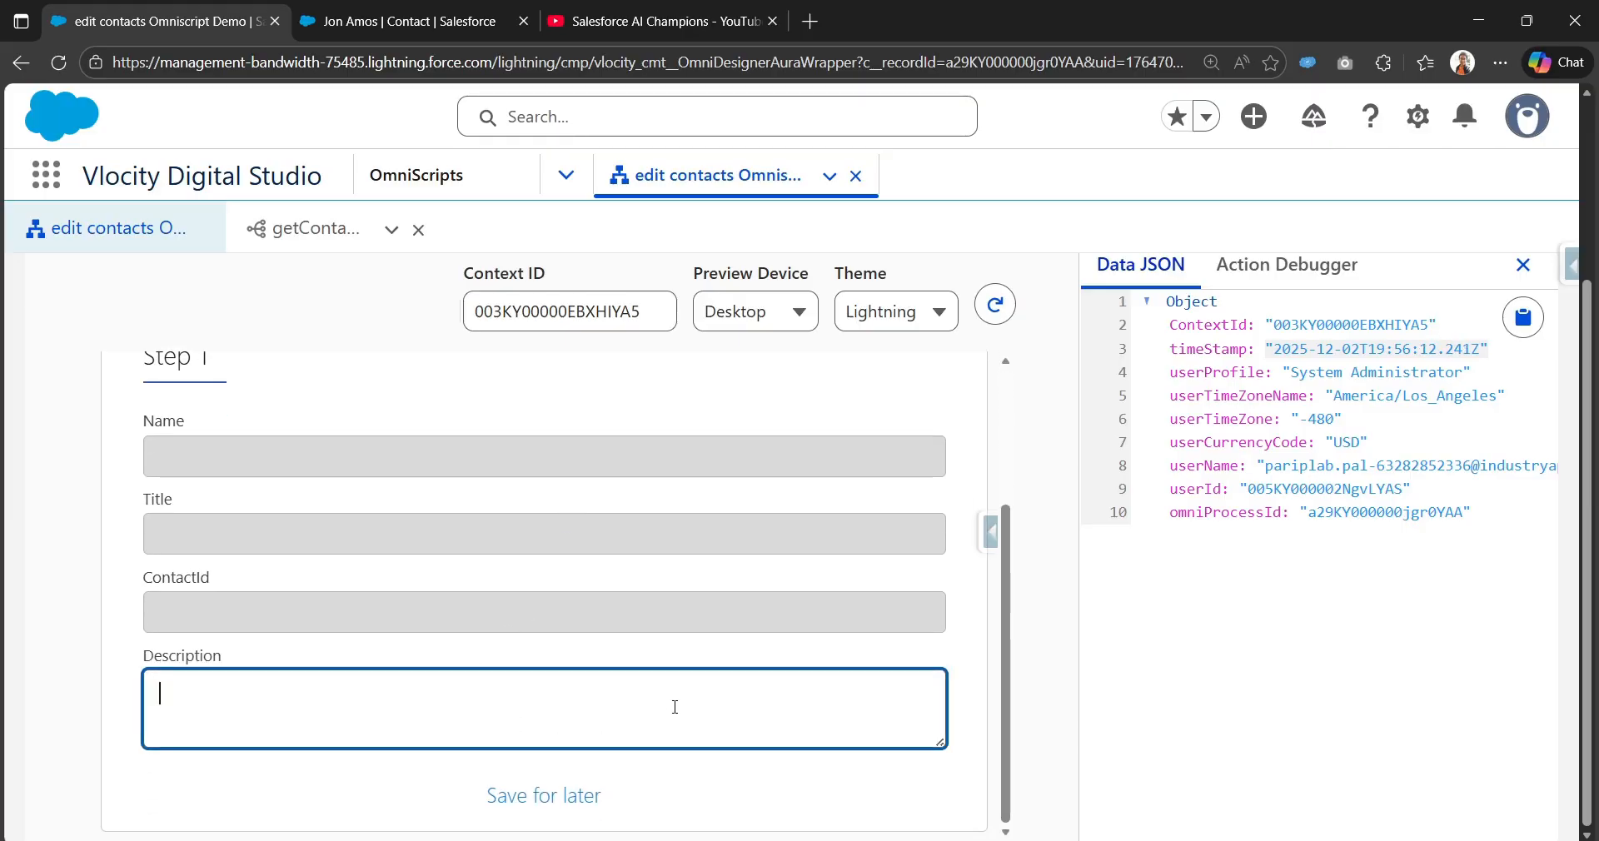
{"action": "scroll", "coordinate": [844, 626], "scroll_direction": "up", "scroll_amount": 2}
{"action": "scroll", "coordinate": [844, 626], "scroll_direction": "up", "scroll_amount": 2}
Step: Switch to the designer and back to the OmniScript preview
{"action": "left_click", "coordinate": [1046, 286]}
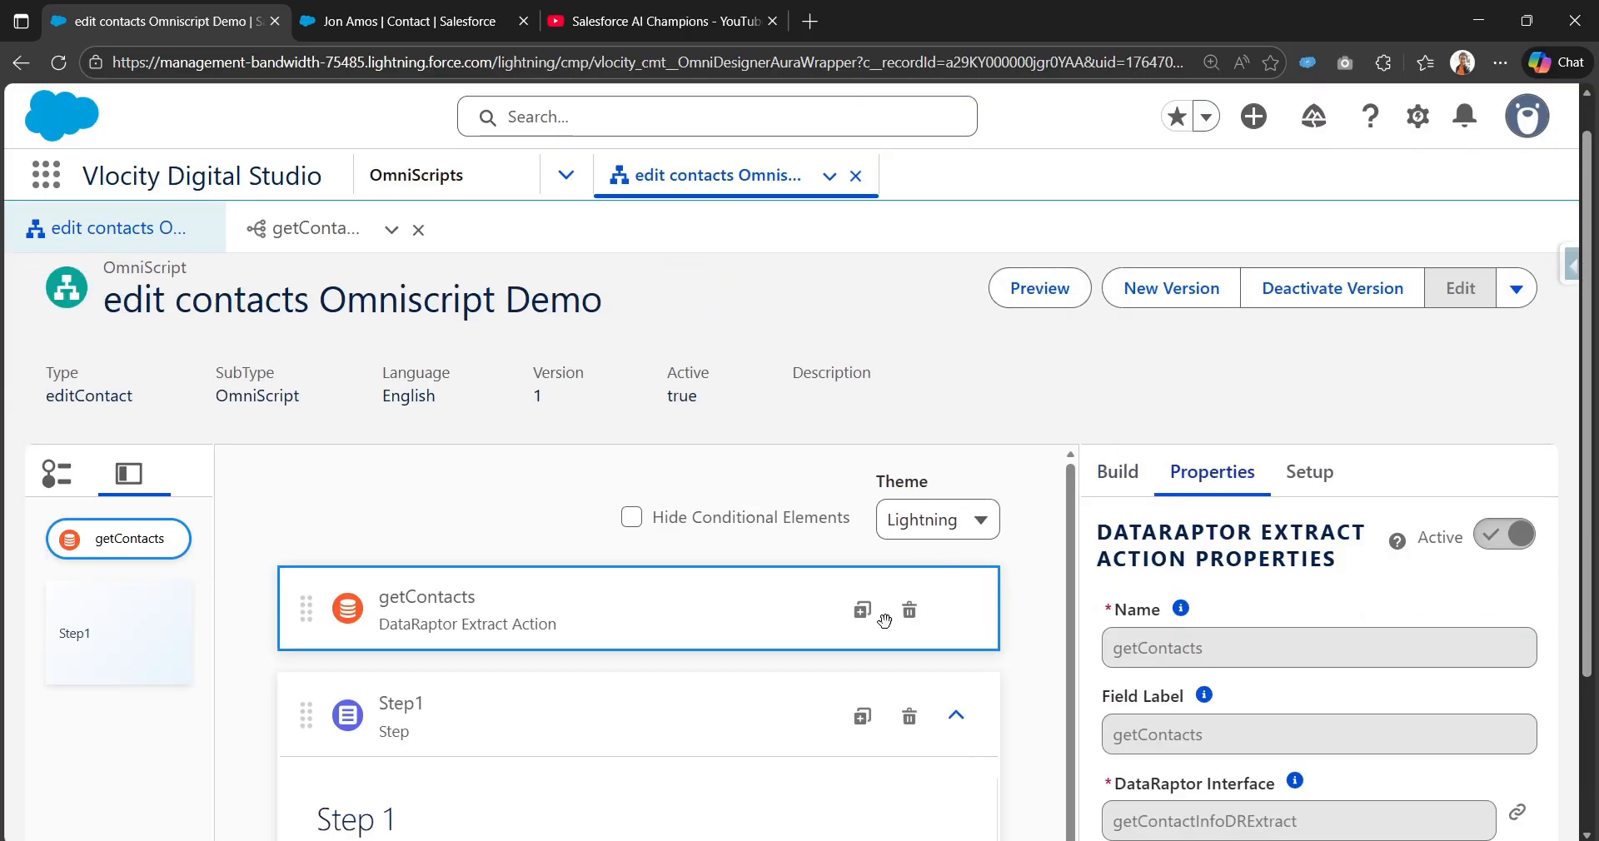
{"action": "scroll", "coordinate": [1289, 707], "scroll_direction": "down", "scroll_amount": 10}
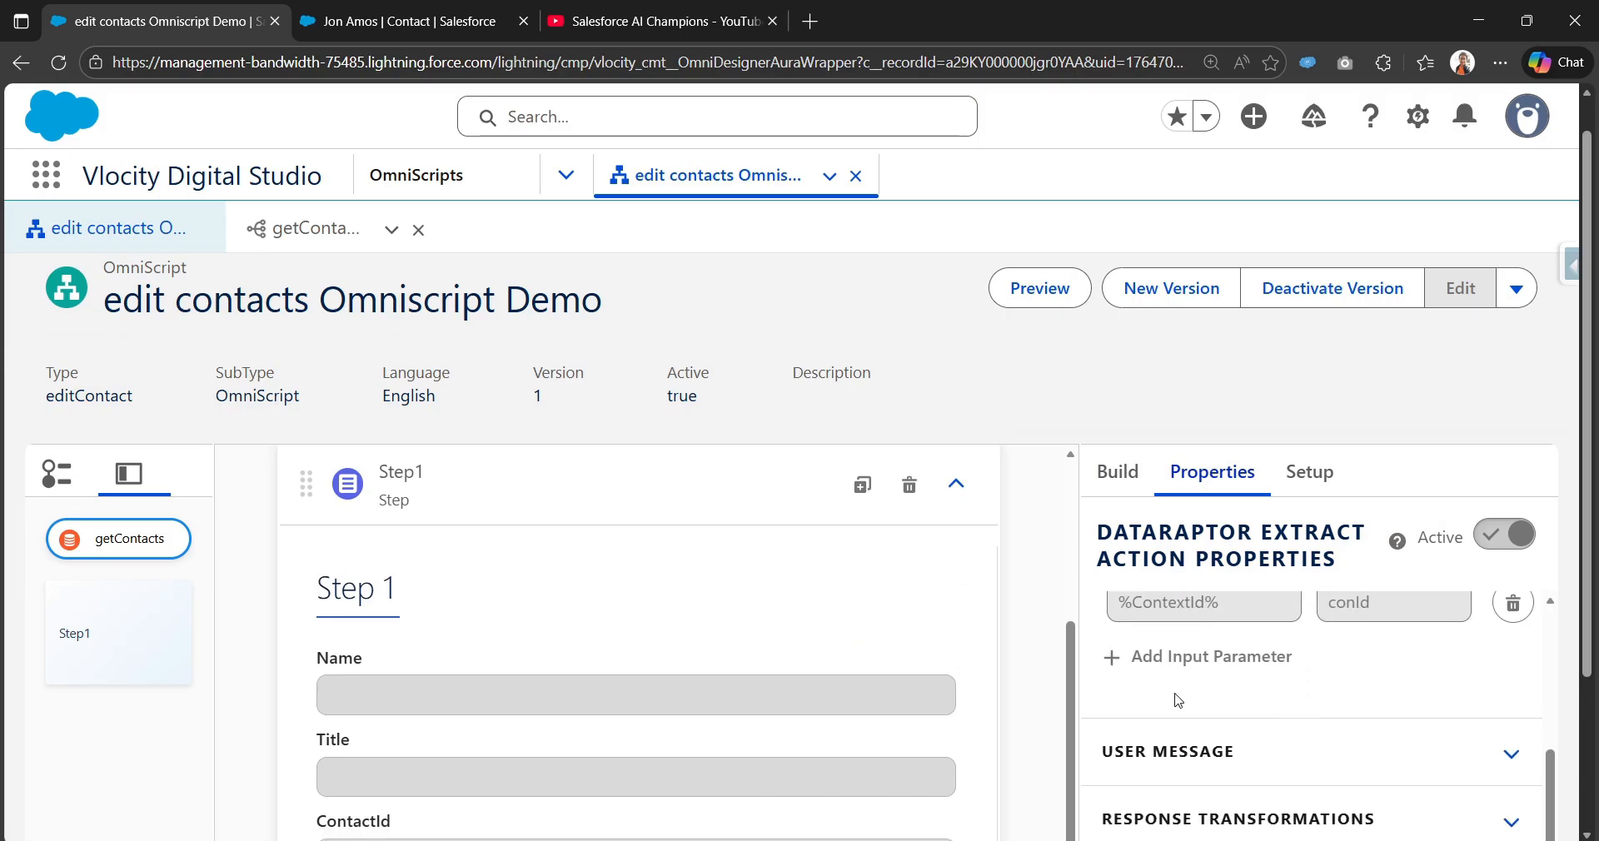
{"action": "left_click", "coordinate": [1025, 285]}
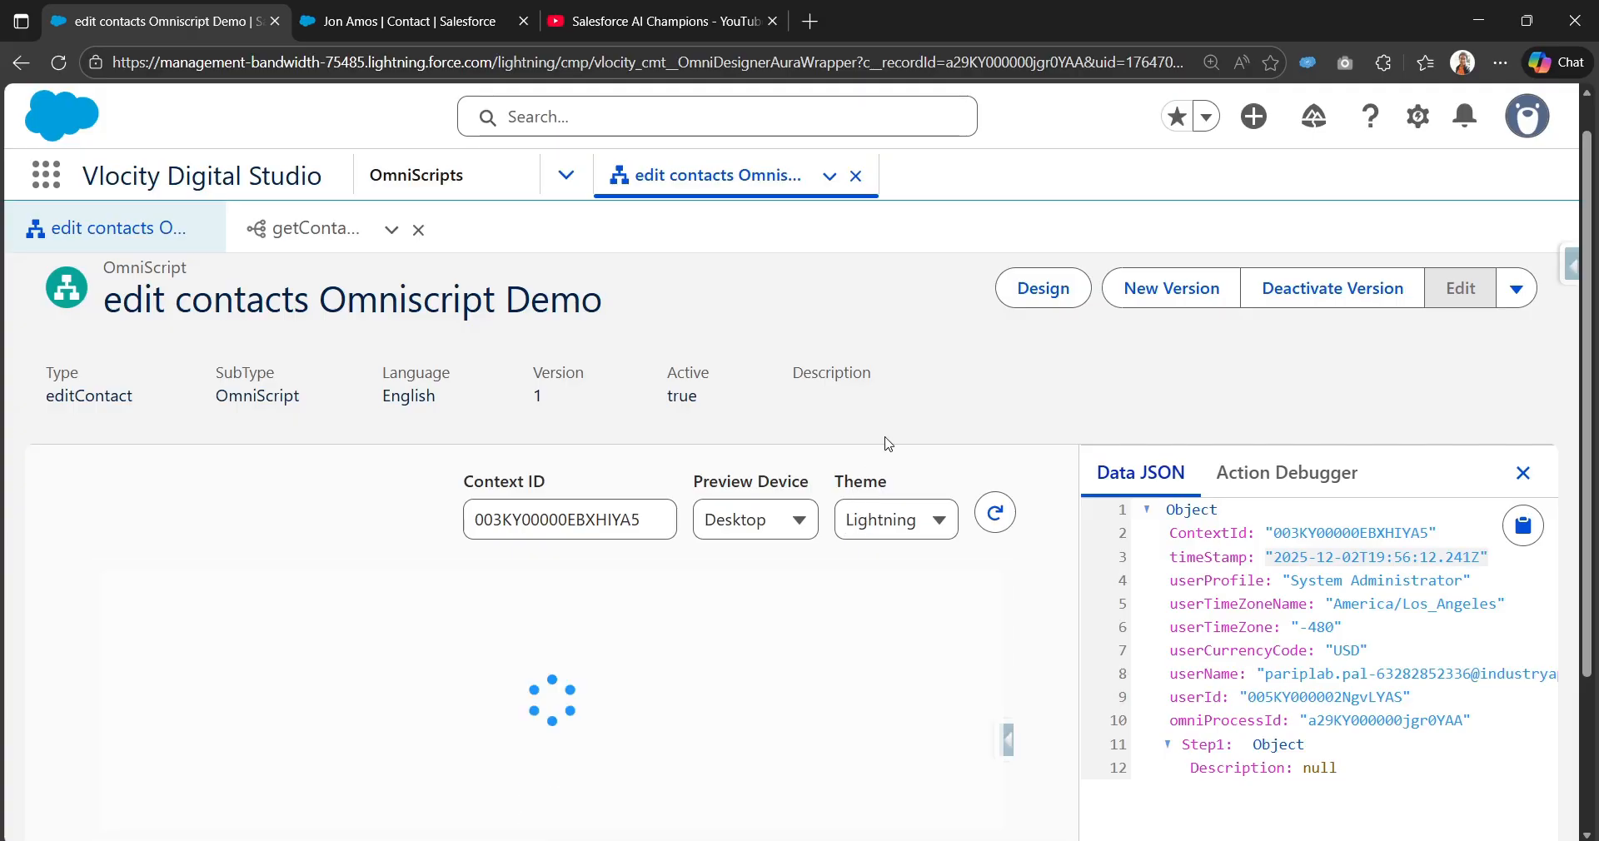
{"action": "scroll", "coordinate": [806, 606], "scroll_direction": "down", "scroll_amount": 3}
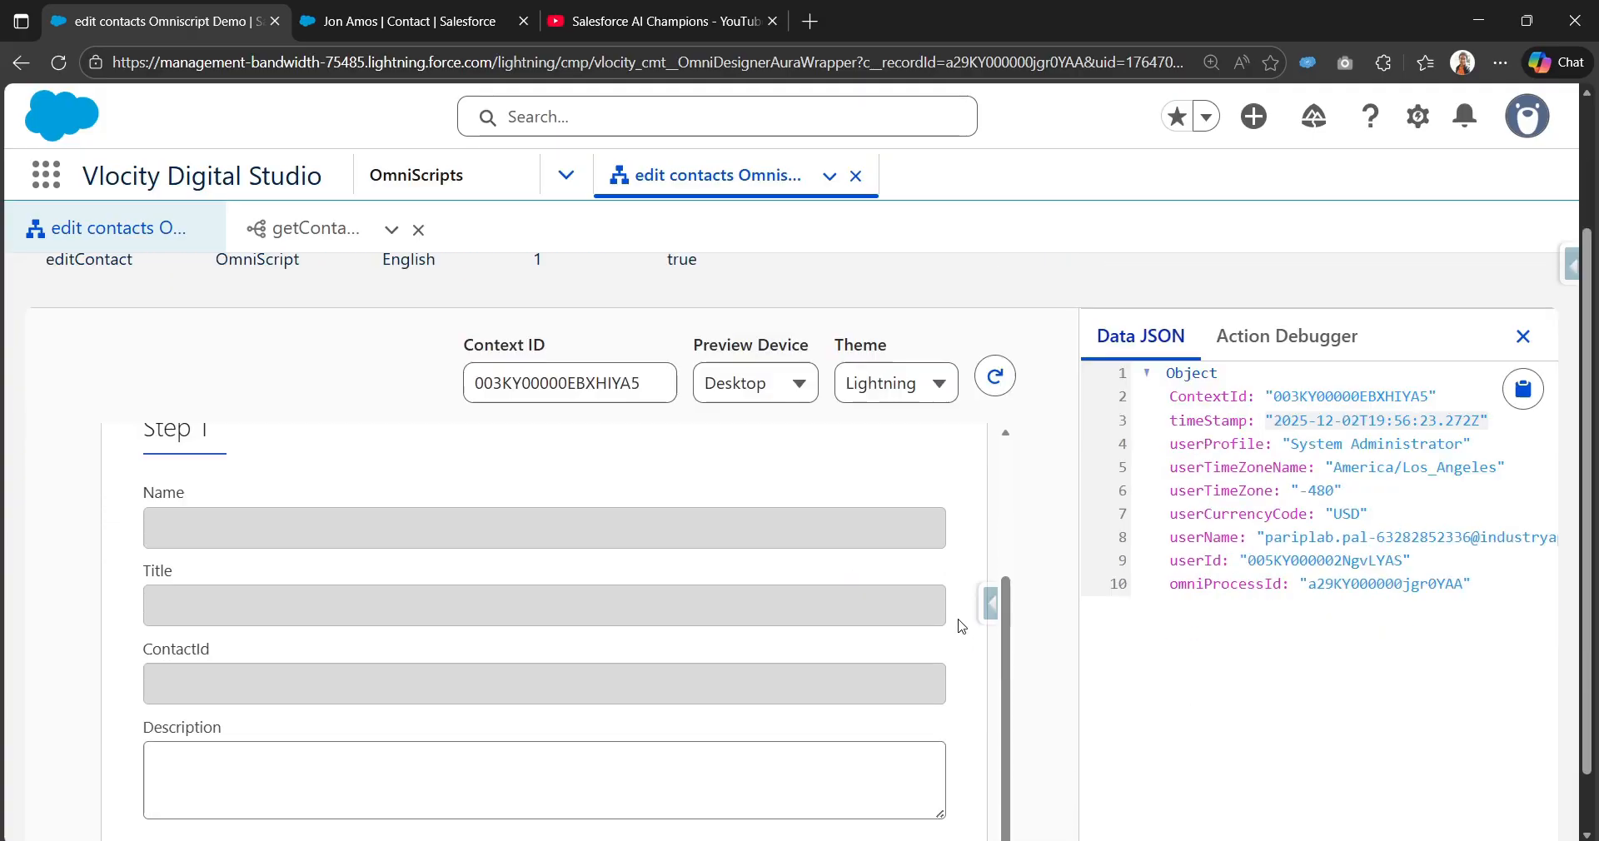
Step: In the Action Debugger, inspect the earlier getContacts request and find conId sent as null
{"action": "left_click", "coordinate": [1340, 288]}
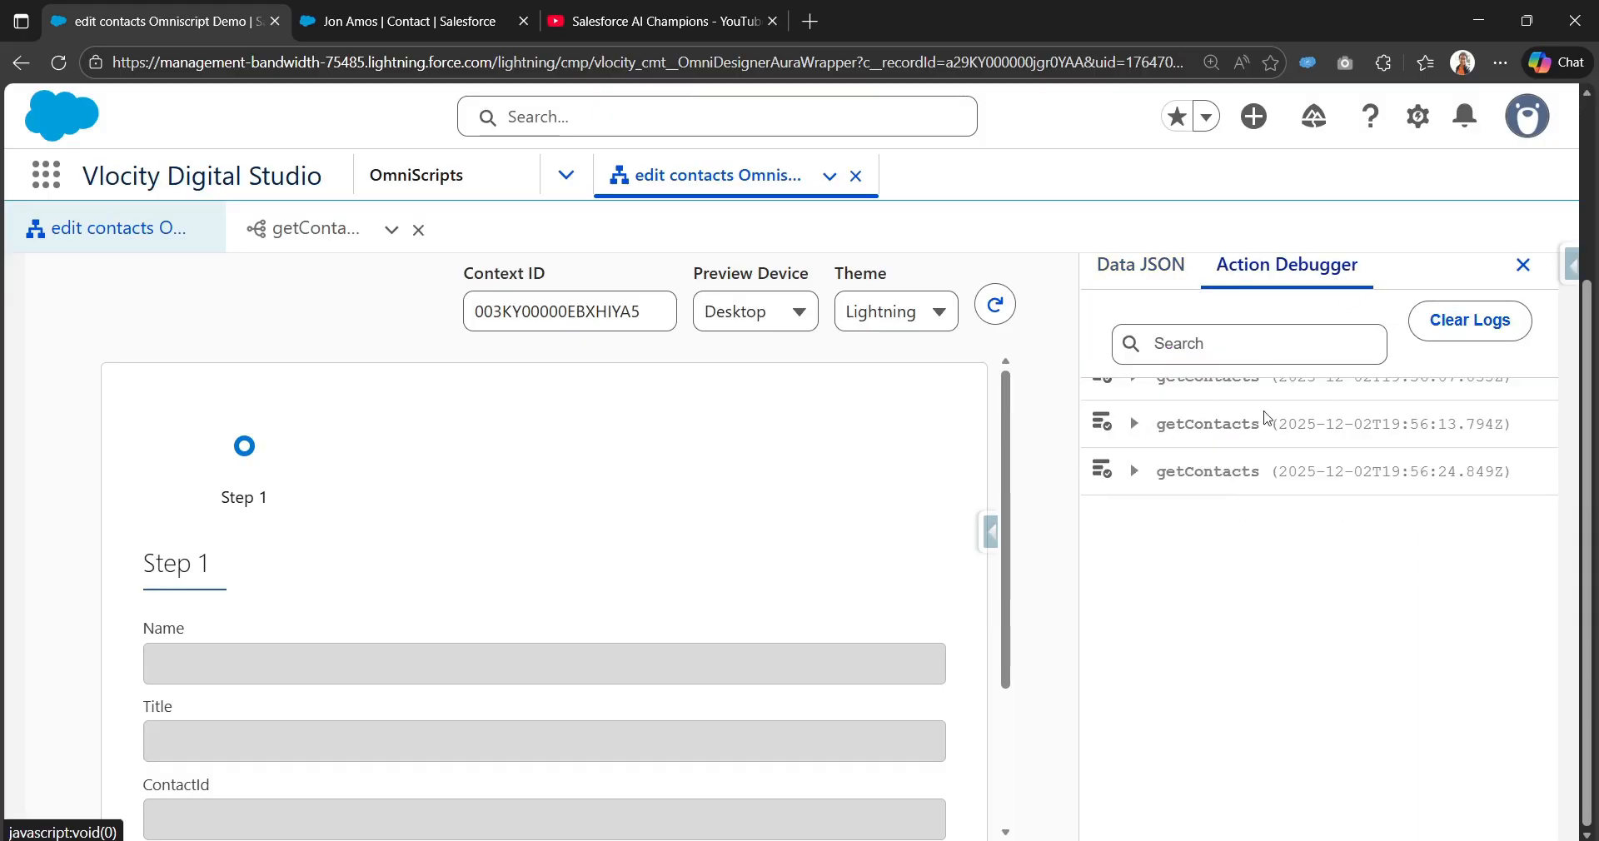
{"action": "left_click", "coordinate": [1138, 426]}
{"action": "left_click", "coordinate": [1168, 494]}
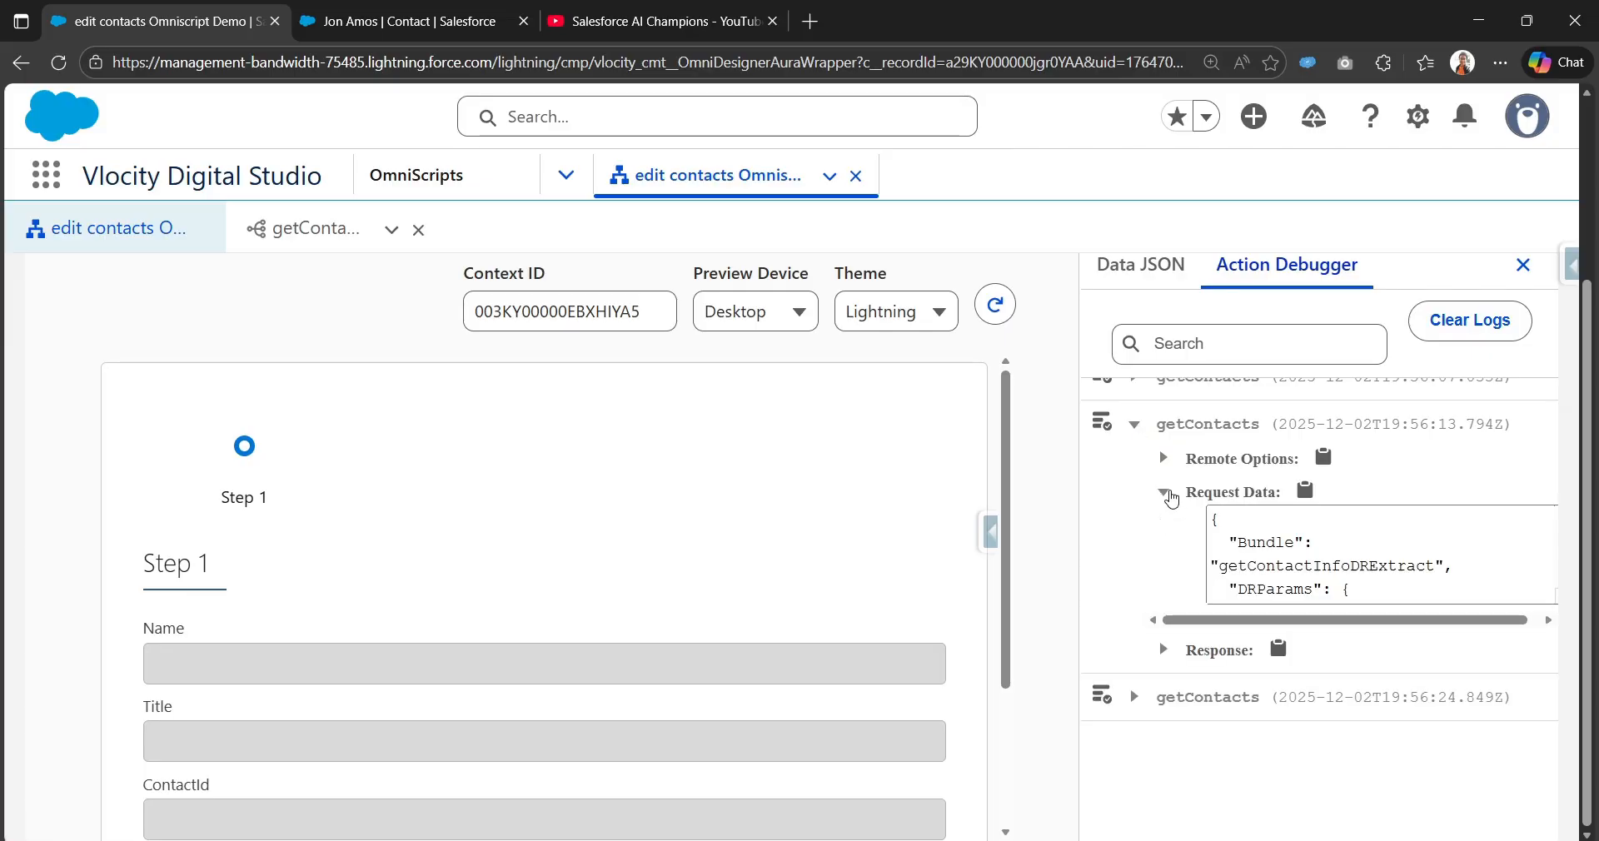
{"action": "scroll", "coordinate": [1289, 552], "scroll_direction": "down", "scroll_amount": 2}
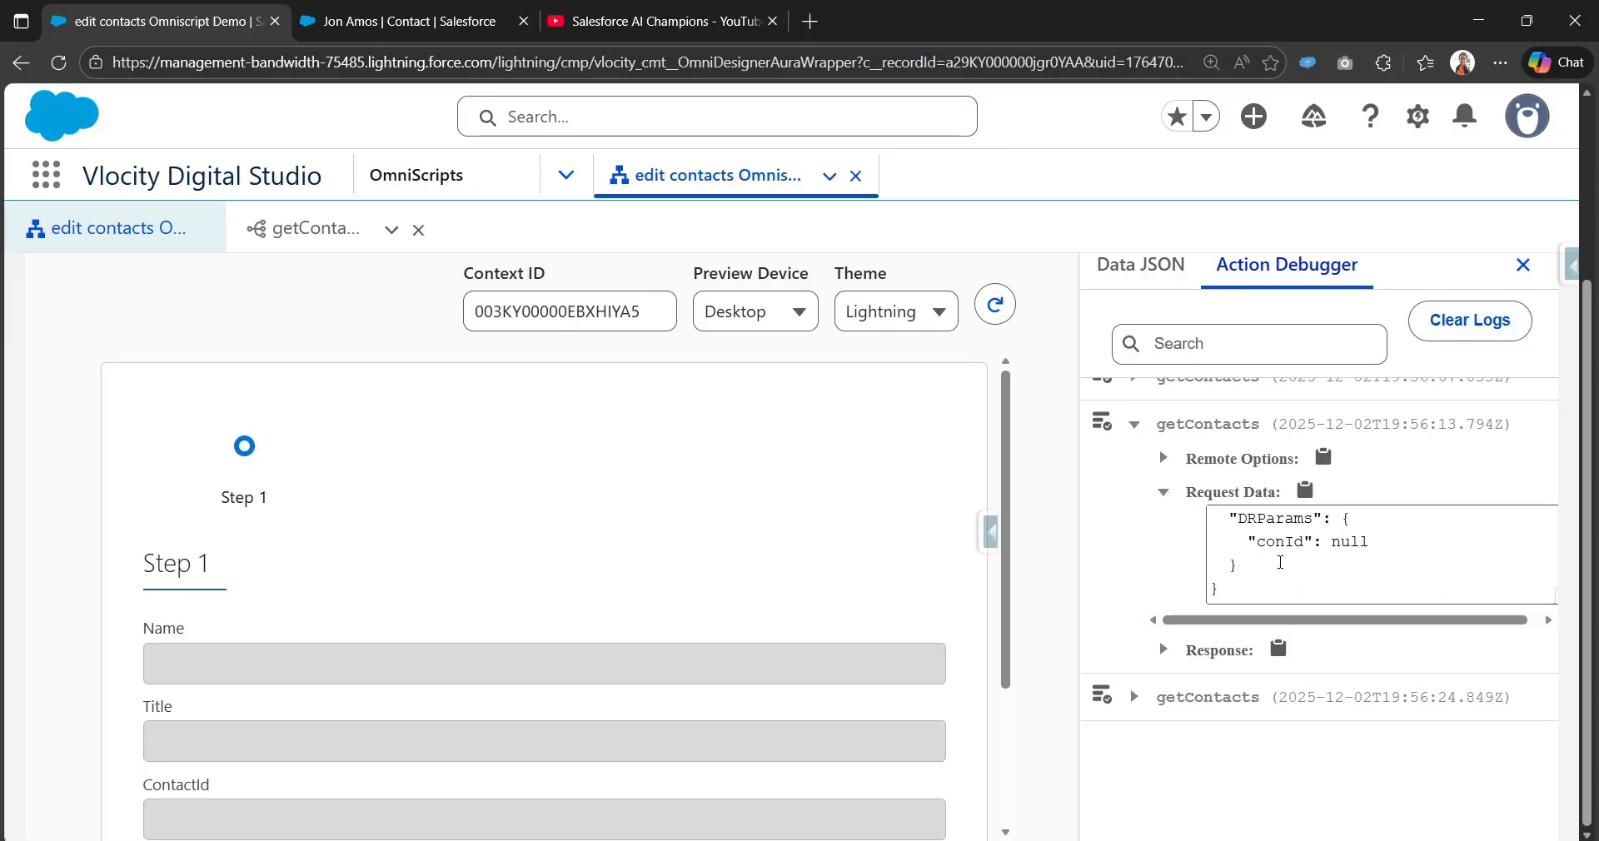
{"action": "left_click_drag", "start_coordinate": [1256, 542], "coordinate": [1361, 550]}
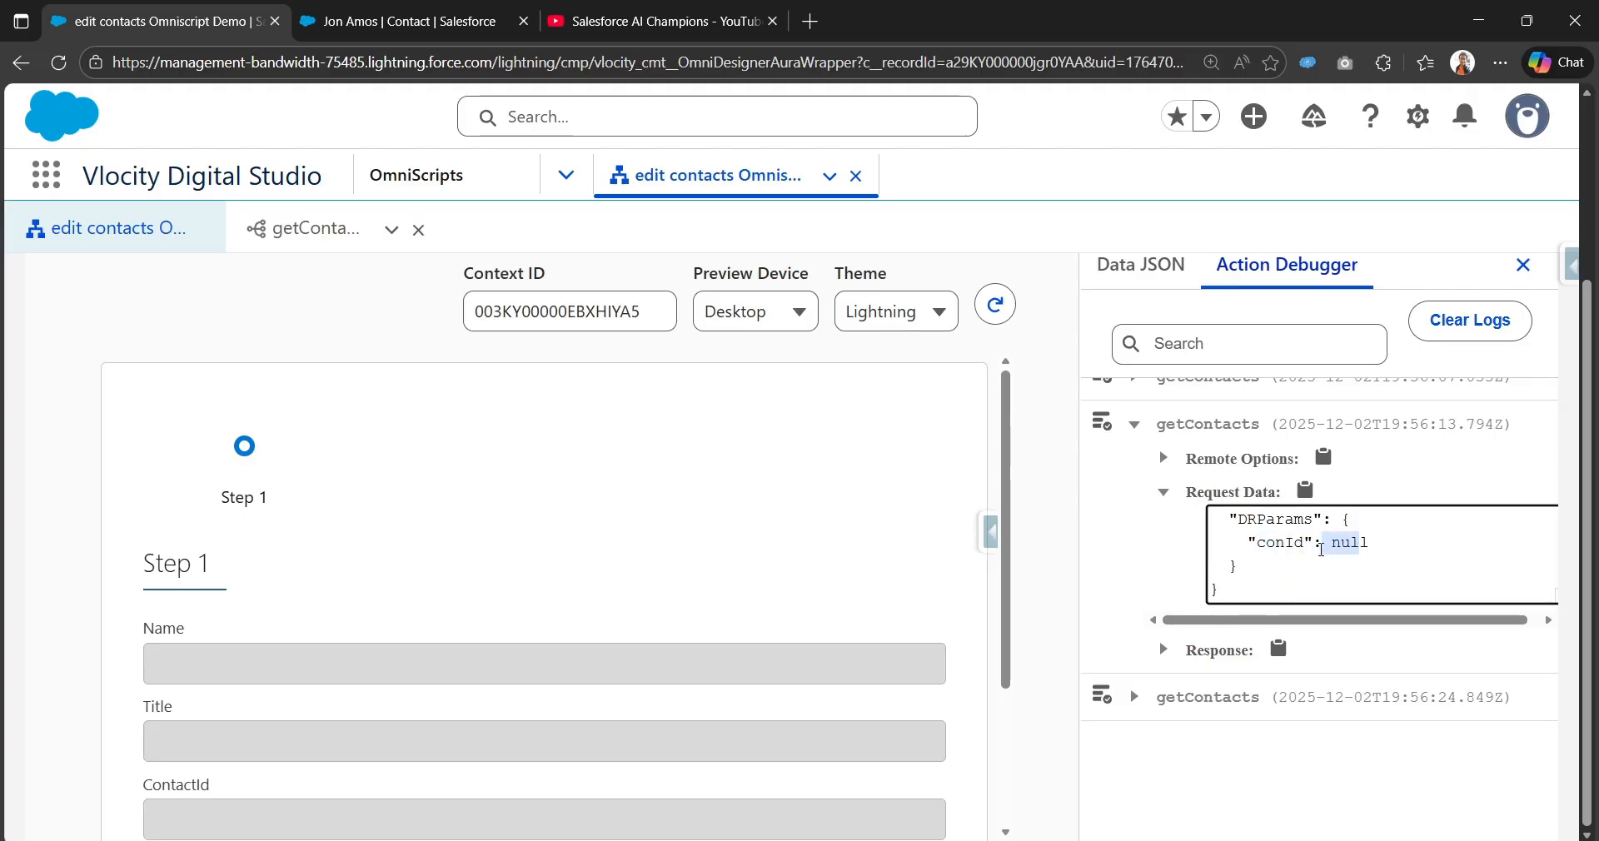
{"action": "left_click", "coordinate": [1322, 550]}
Step: Expand the latest getContacts entry's request data and response
{"action": "left_click", "coordinate": [1134, 697]}
{"action": "left_click", "coordinate": [1166, 770]}
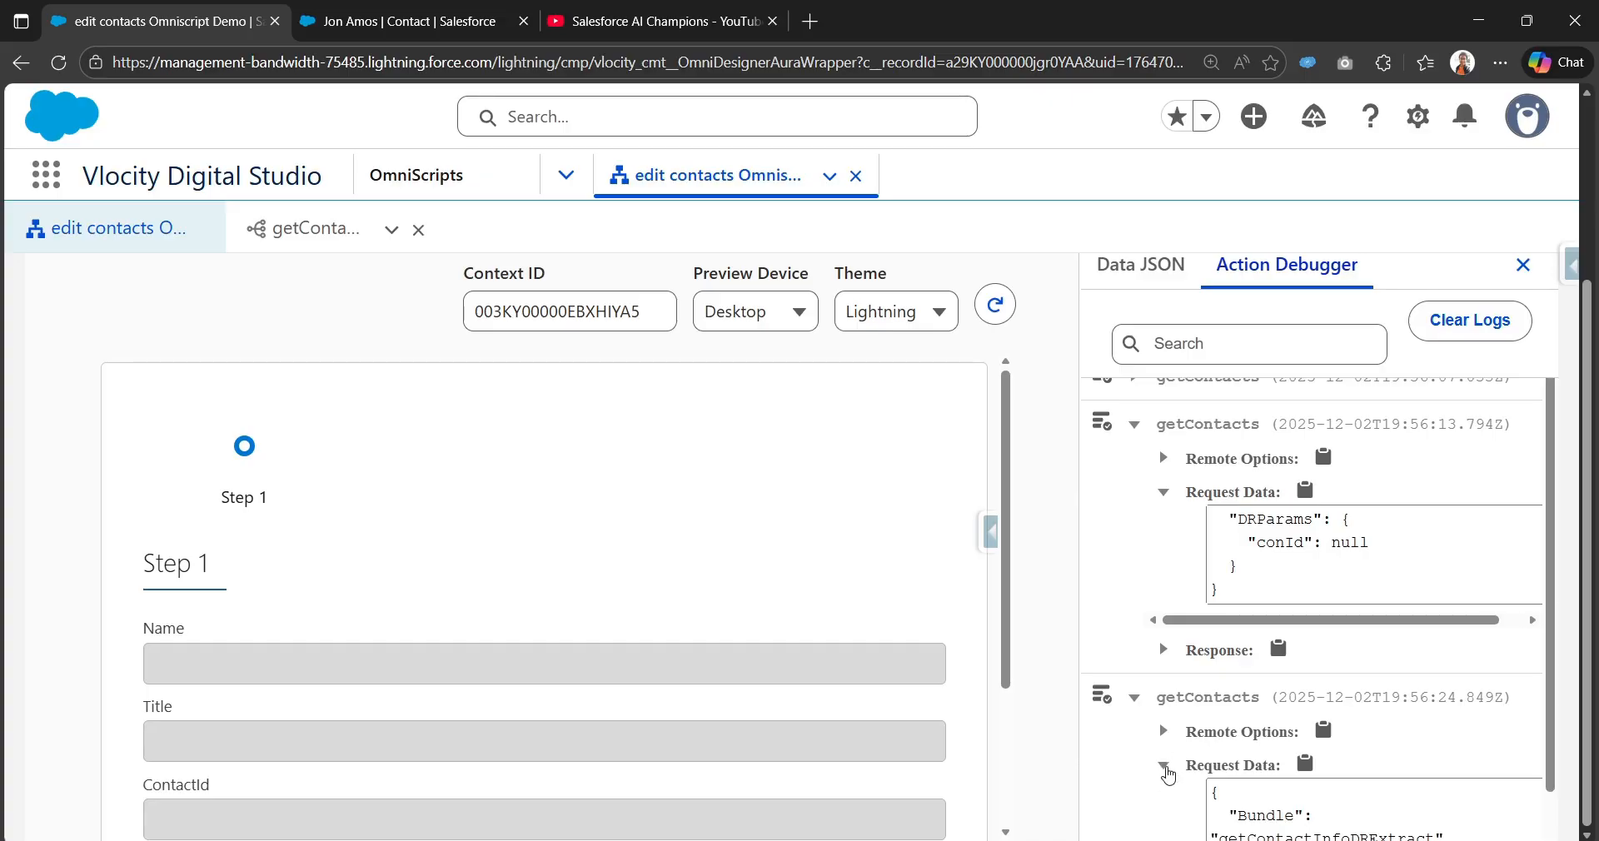
{"action": "scroll", "coordinate": [1169, 774], "scroll_direction": "down", "scroll_amount": 2}
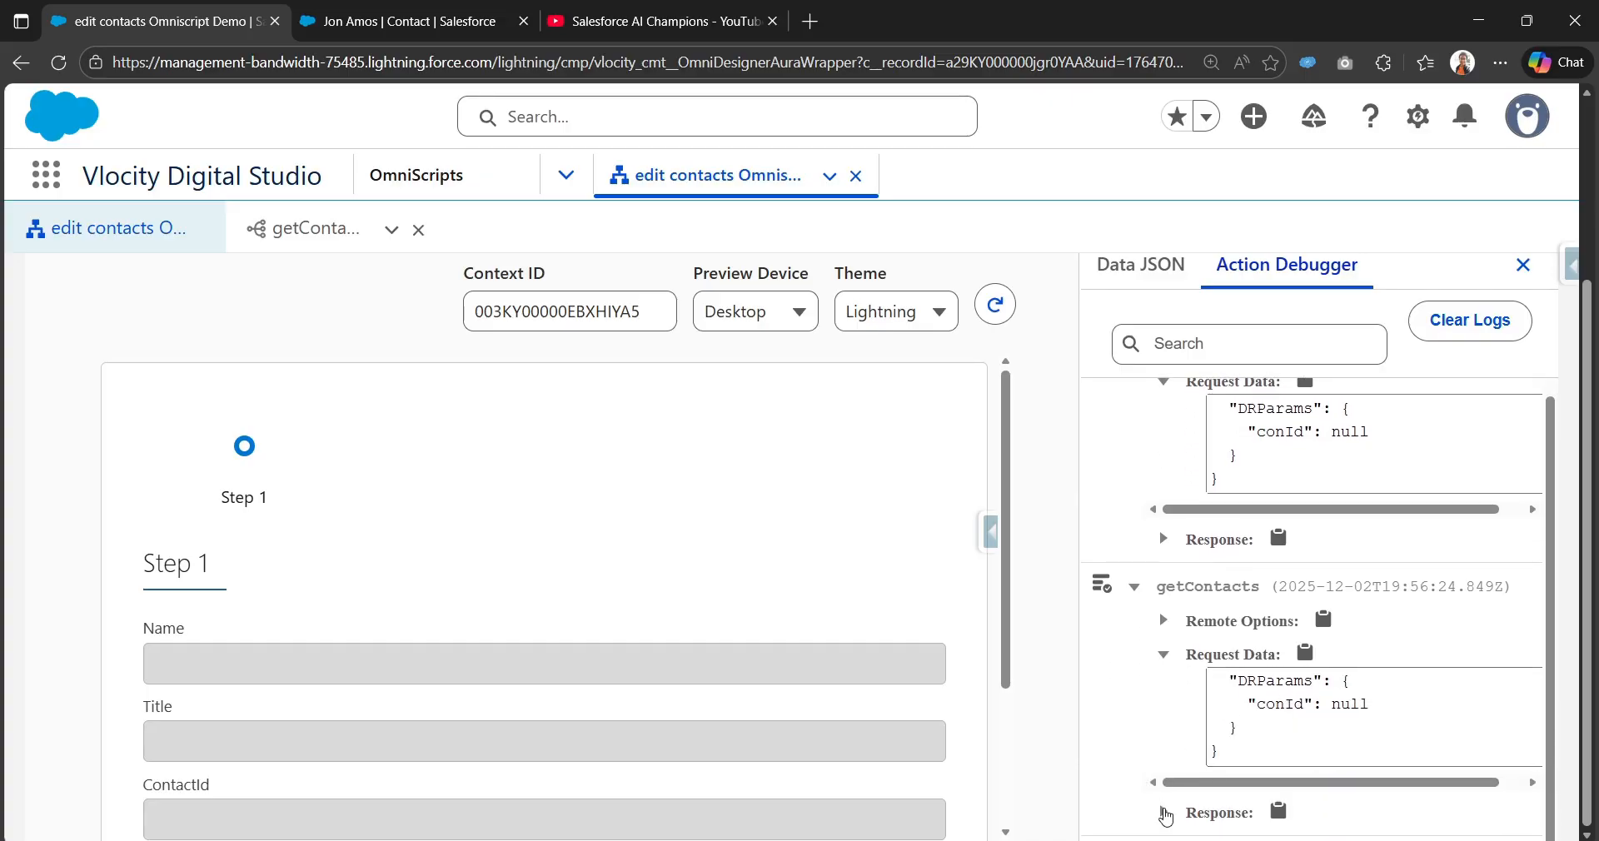
{"action": "left_click", "coordinate": [1164, 813]}
{"action": "scroll", "coordinate": [1166, 749], "scroll_direction": "down", "scroll_amount": 2}
{"action": "scroll", "coordinate": [1048, 400], "scroll_direction": "up", "scroll_amount": 3}
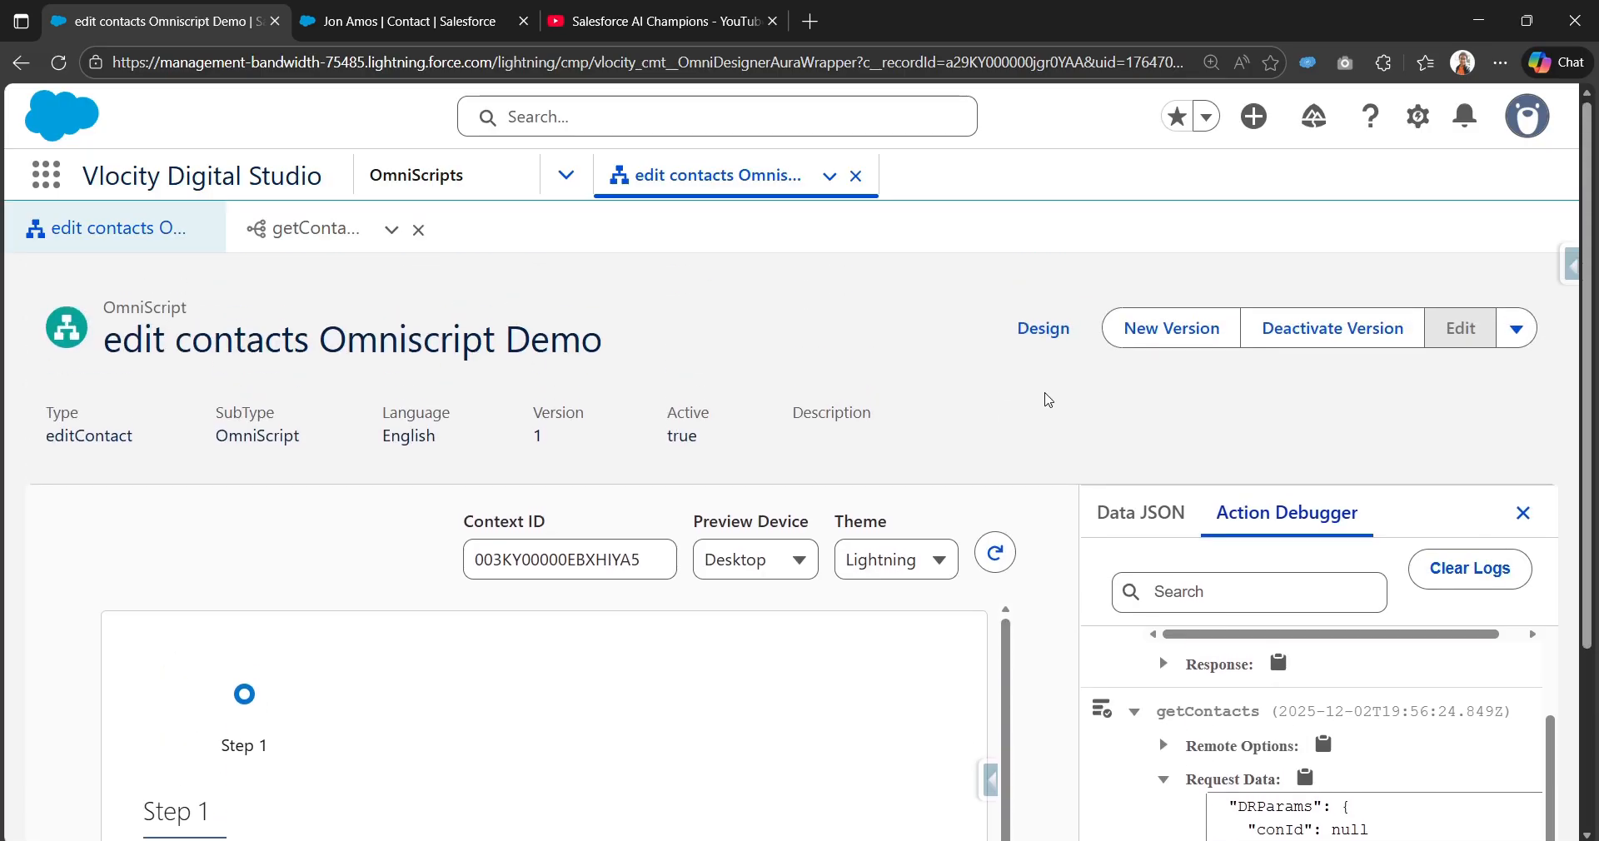
Step: Go back to the designer, then switch the OmniScript toward preview again
{"action": "left_click", "coordinate": [1044, 328]}
{"action": "scroll", "coordinate": [947, 653], "scroll_direction": "down", "scroll_amount": 3}
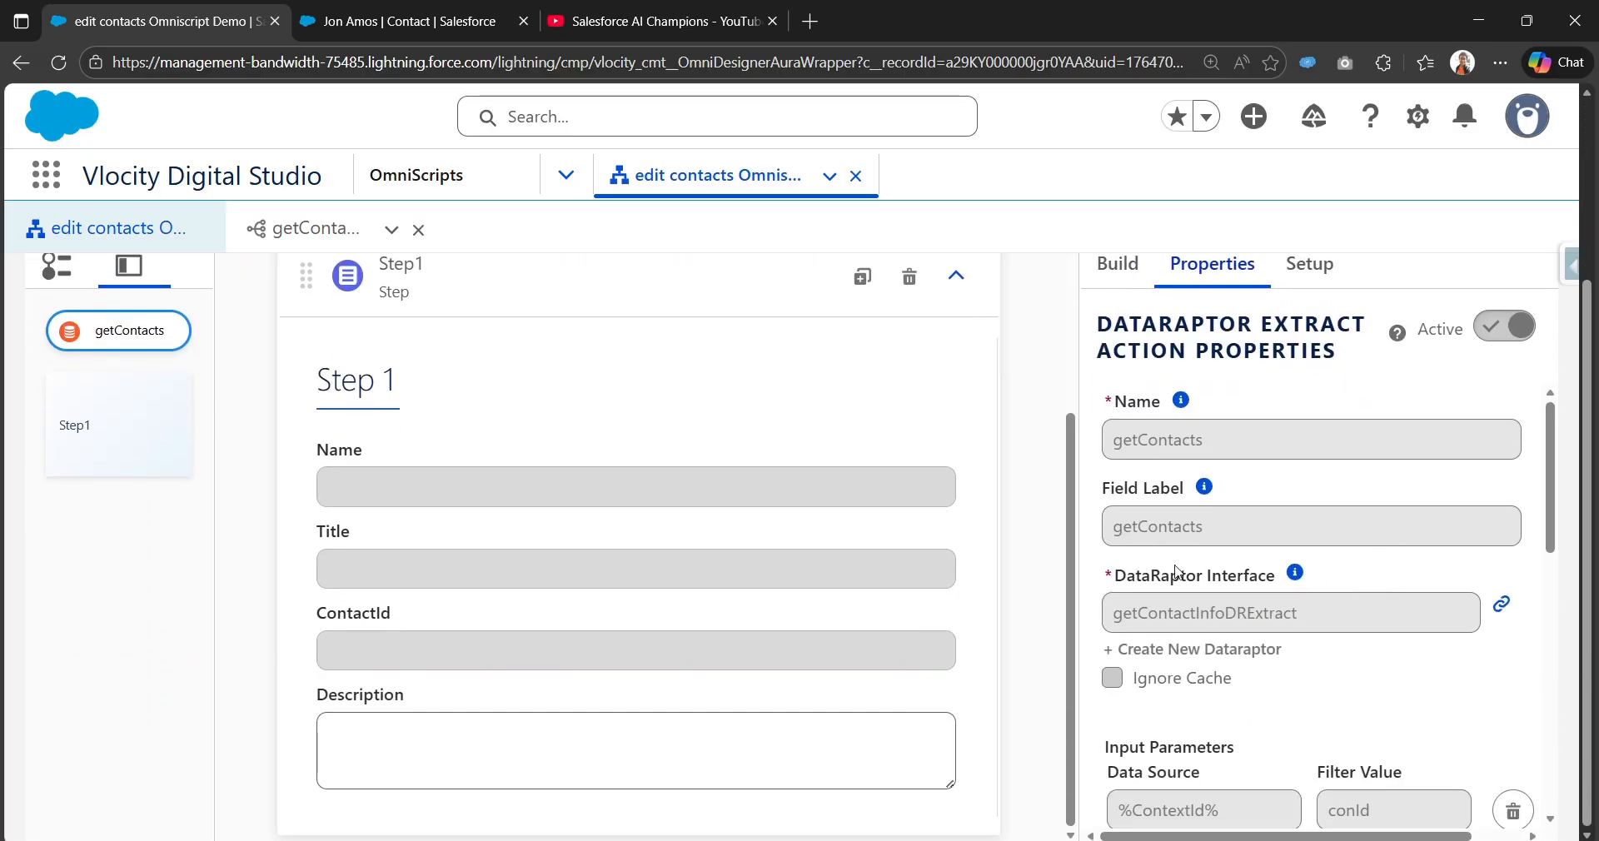
{"action": "scroll", "coordinate": [1079, 608], "scroll_direction": "up", "scroll_amount": 1}
{"action": "scroll", "coordinate": [1079, 615], "scroll_direction": "down", "scroll_amount": 1}
{"action": "scroll", "coordinate": [1083, 583], "scroll_direction": "up", "scroll_amount": 3}
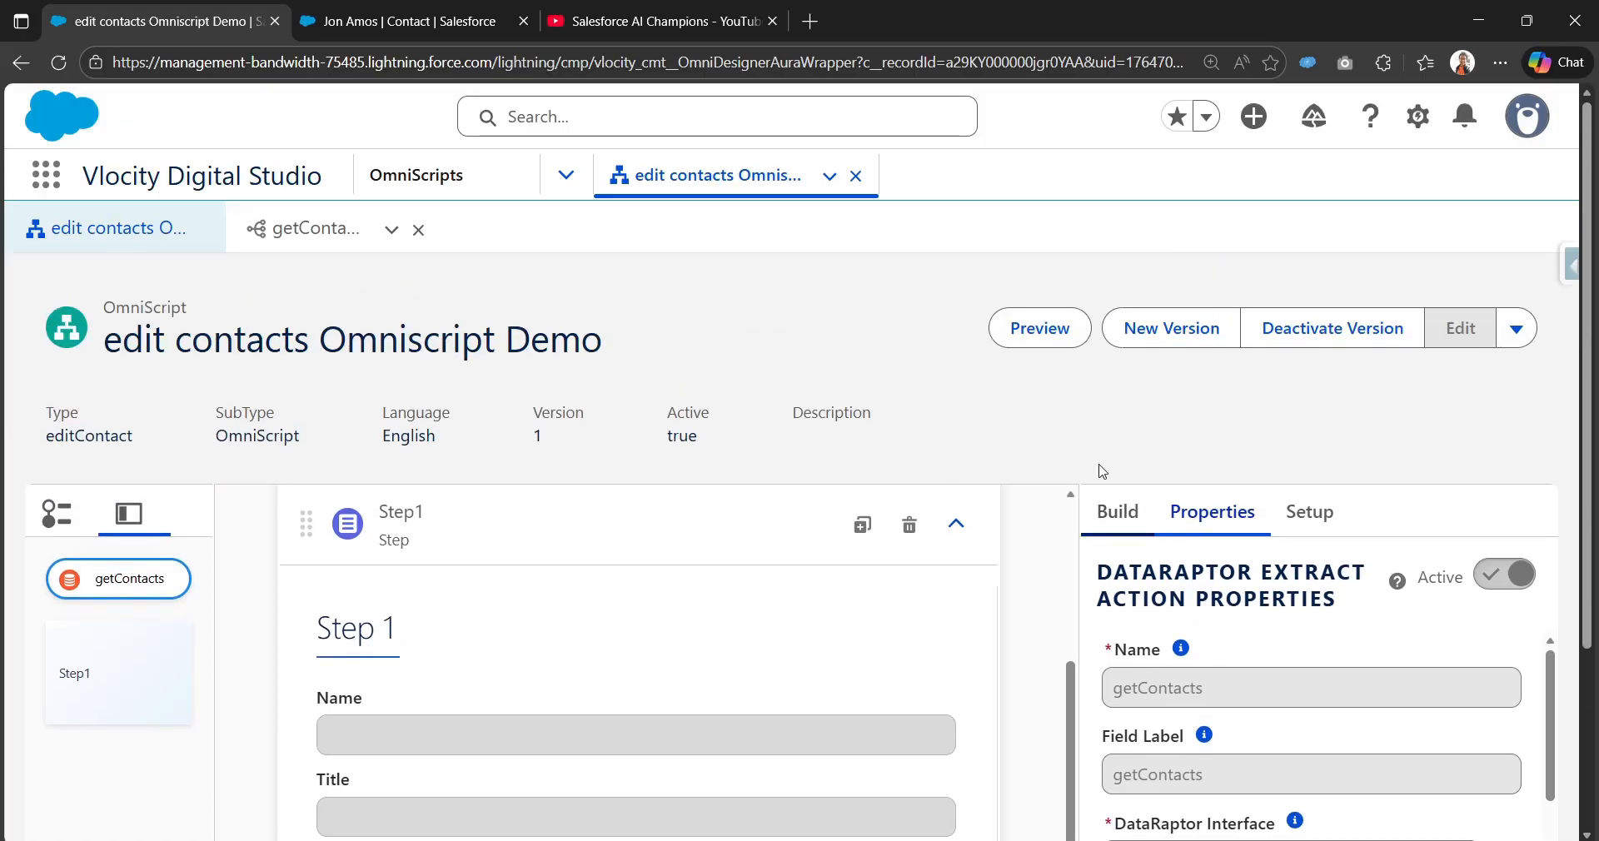
{"action": "left_click", "coordinate": [1045, 333]}
Step: Deactivate the OmniScript version and return to the designer
{"action": "left_click", "coordinate": [1364, 340]}
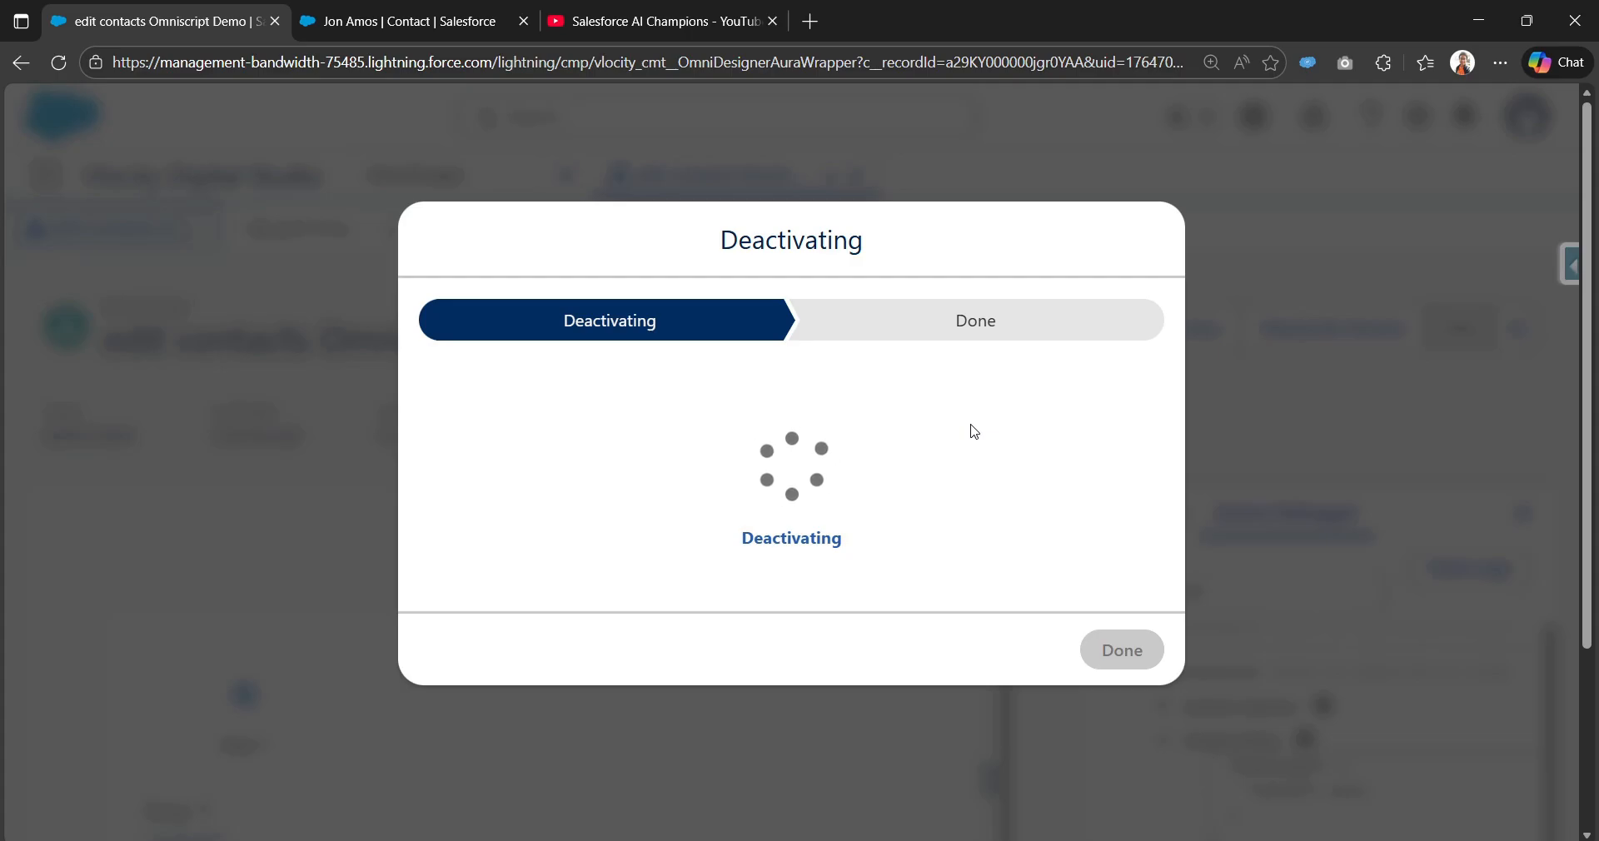
{"action": "left_click", "coordinate": [1153, 690]}
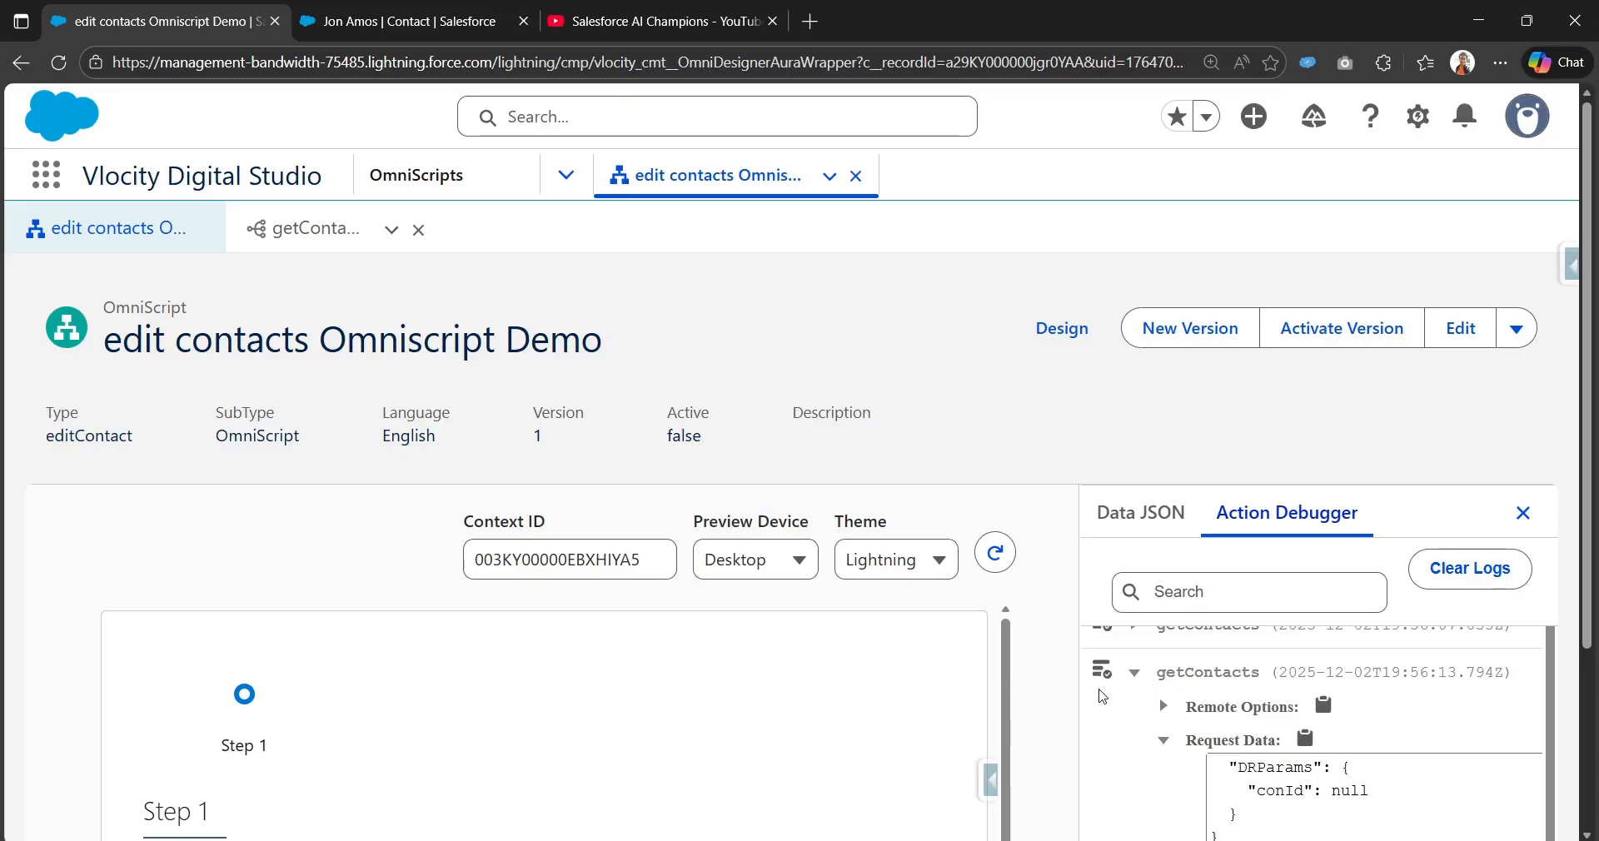
{"action": "left_click", "coordinate": [1062, 328]}
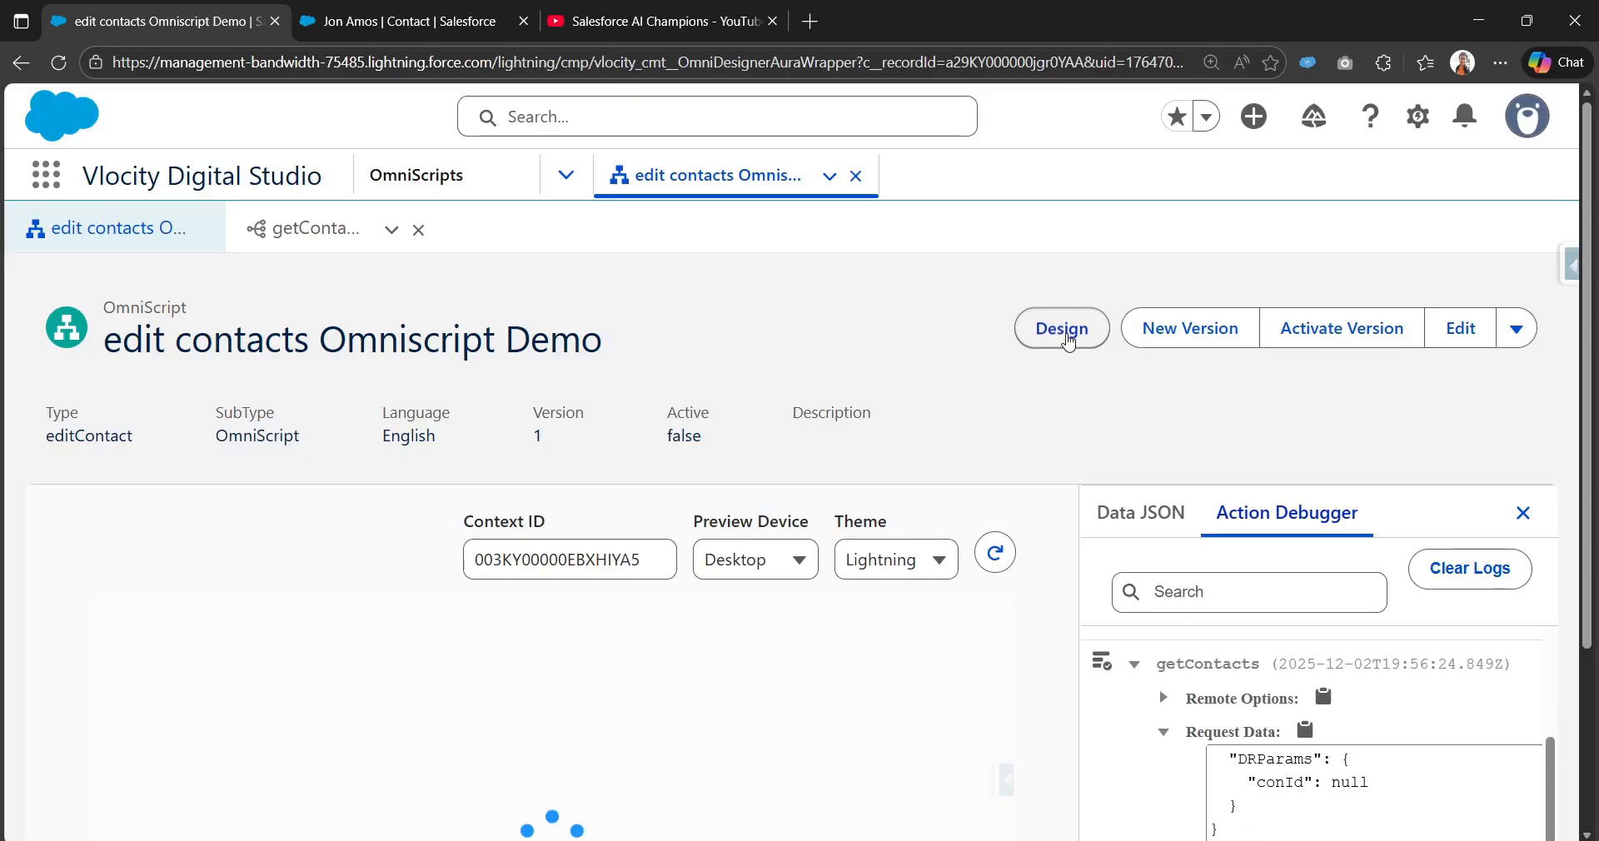
Step: Change the getContacts Data Source from %ContextId% to plain ContextId, then preview
{"action": "scroll", "coordinate": [1250, 533], "scroll_direction": "down", "scroll_amount": 5}
{"action": "left_click", "coordinate": [1246, 487]}
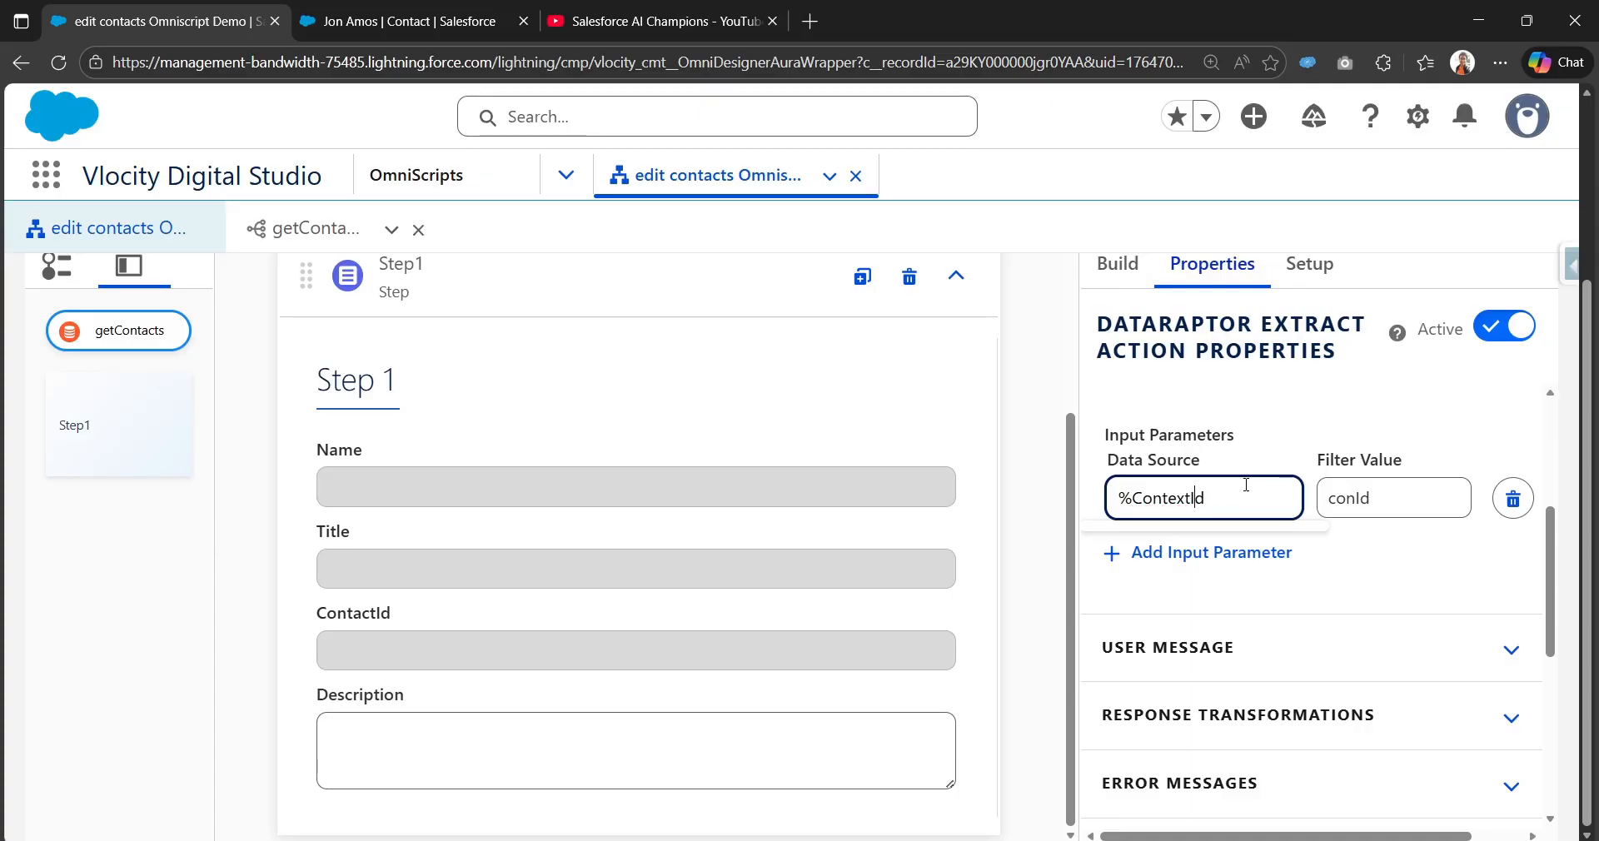
{"action": "key", "text": "BackSpace"}
{"action": "left_click", "coordinate": [1057, 443]}
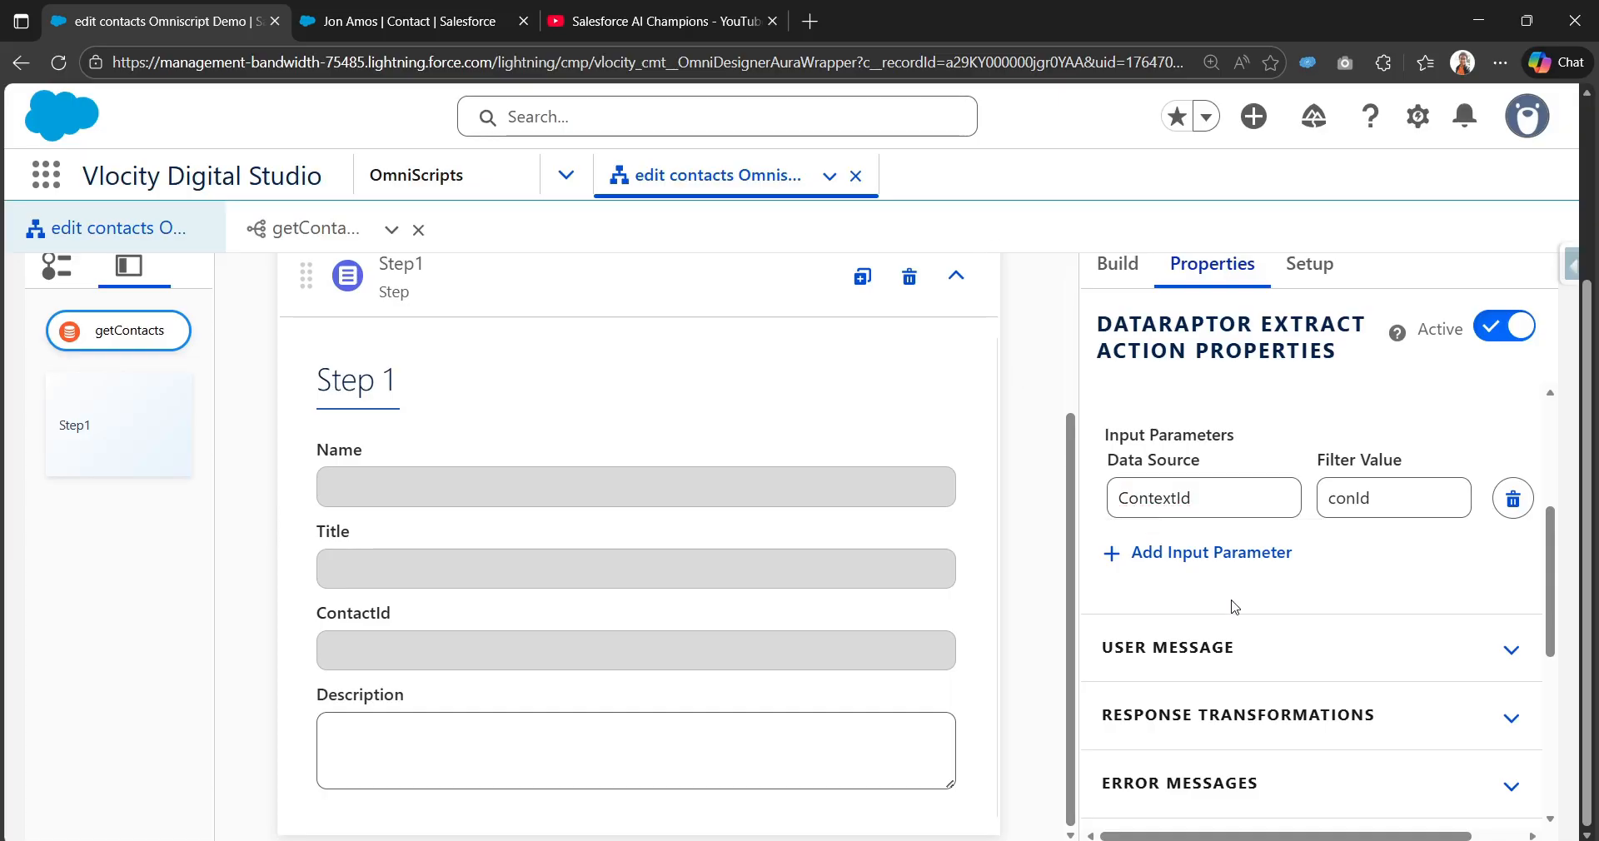
{"action": "scroll", "coordinate": [1237, 616], "scroll_direction": "up", "scroll_amount": 3}
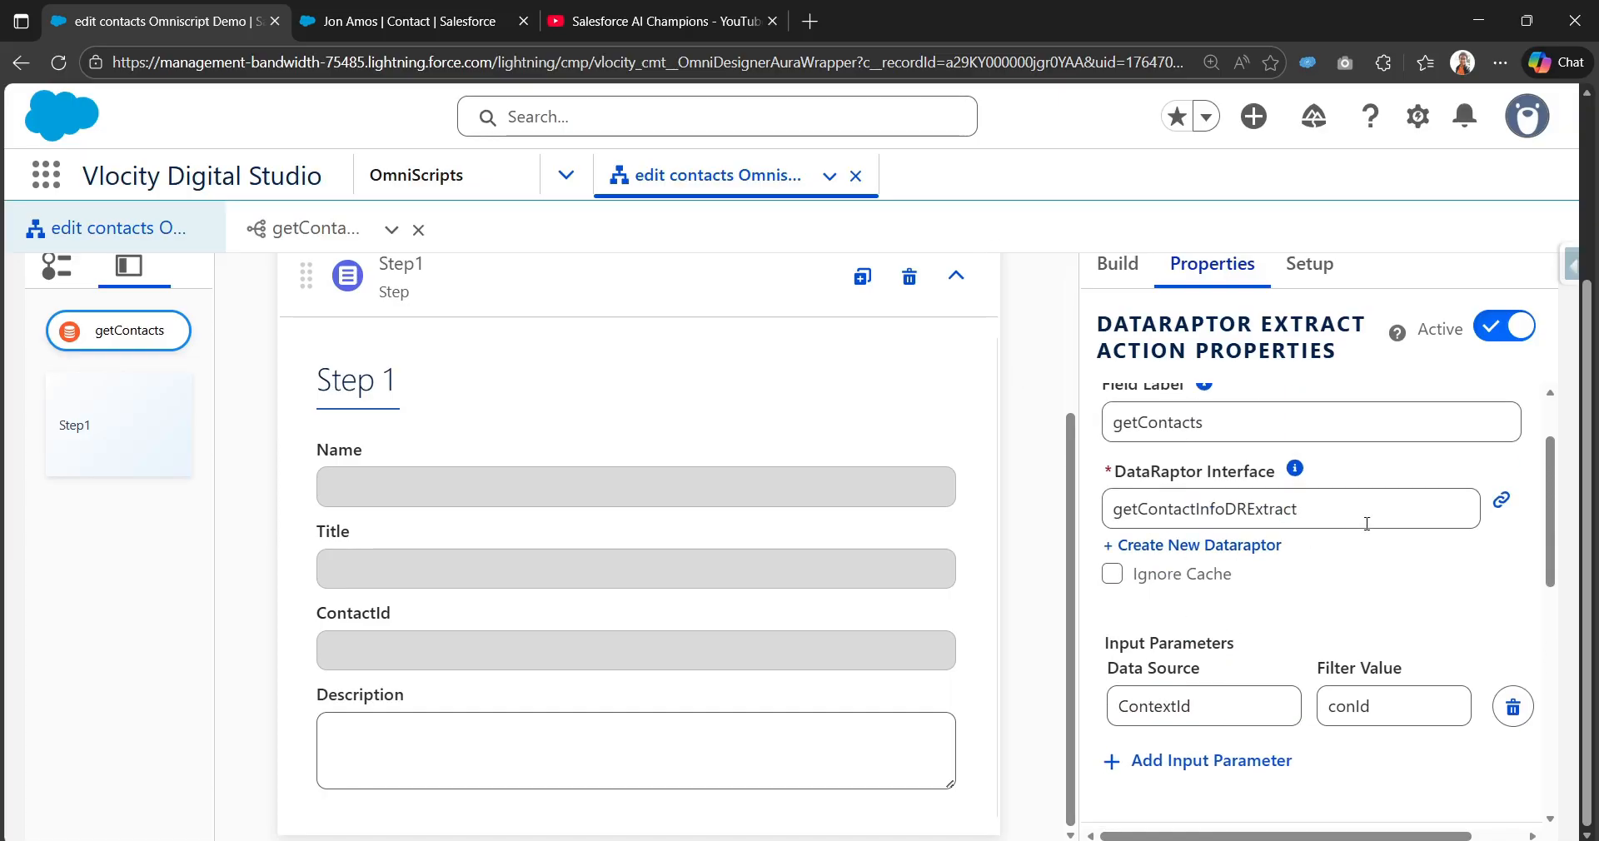
{"action": "scroll", "coordinate": [1404, 616], "scroll_direction": "down", "scroll_amount": 4}
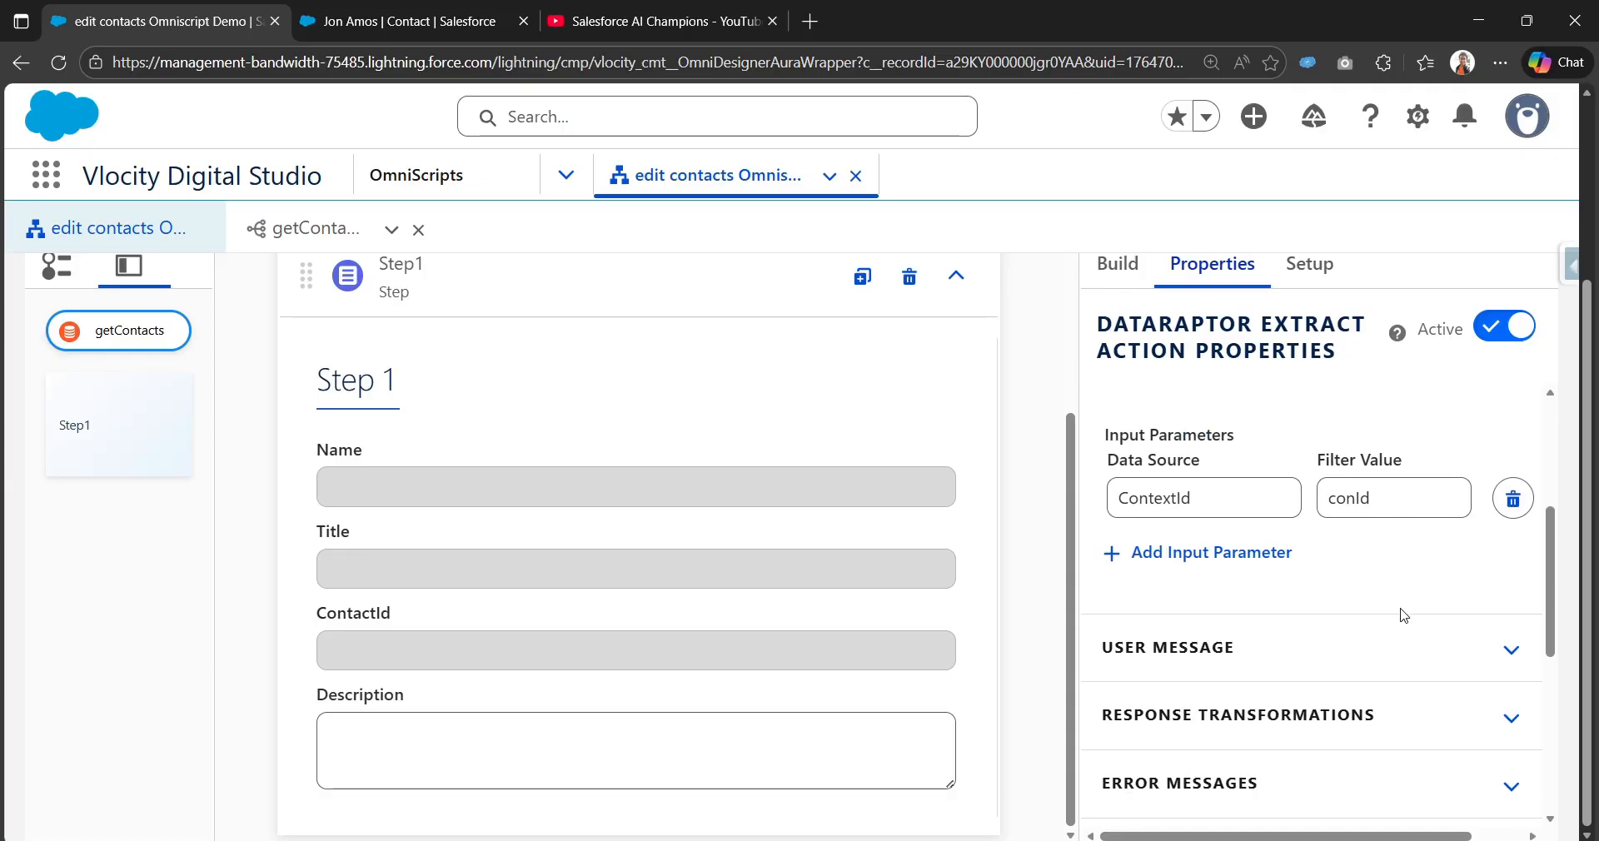
{"action": "scroll", "coordinate": [1402, 614], "scroll_direction": "up", "scroll_amount": 6}
{"action": "scroll", "coordinate": [1378, 604], "scroll_direction": "up", "scroll_amount": 3}
{"action": "left_click", "coordinate": [1061, 328]}
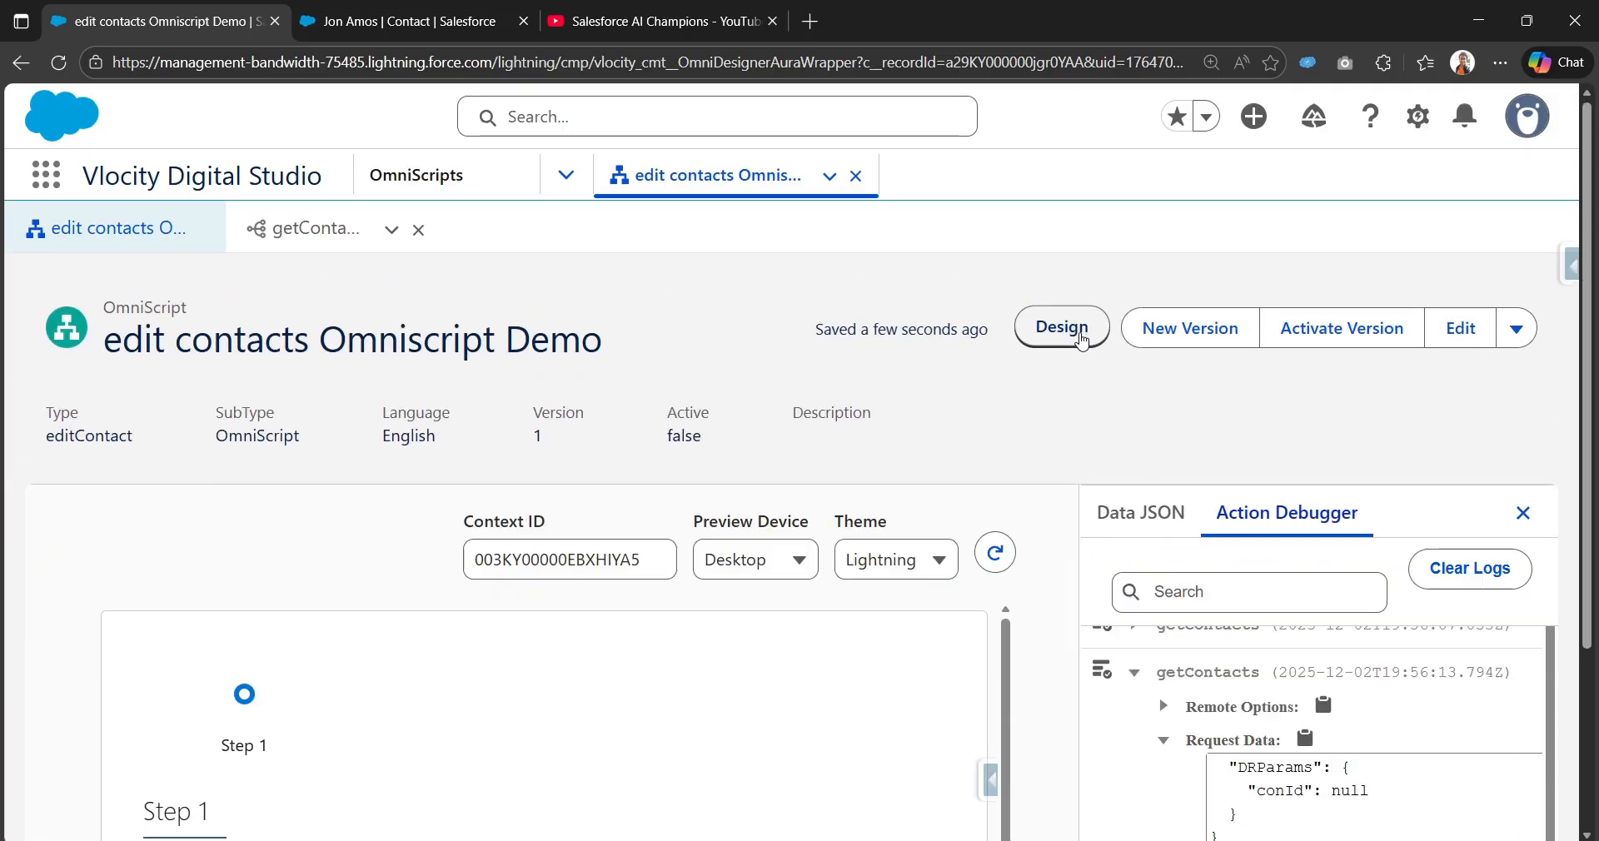
Step: Expand the latest getContacts Request Data and Response to confirm the real conId and returned contact fields
{"action": "scroll", "coordinate": [1026, 593], "scroll_direction": "down", "scroll_amount": 4}
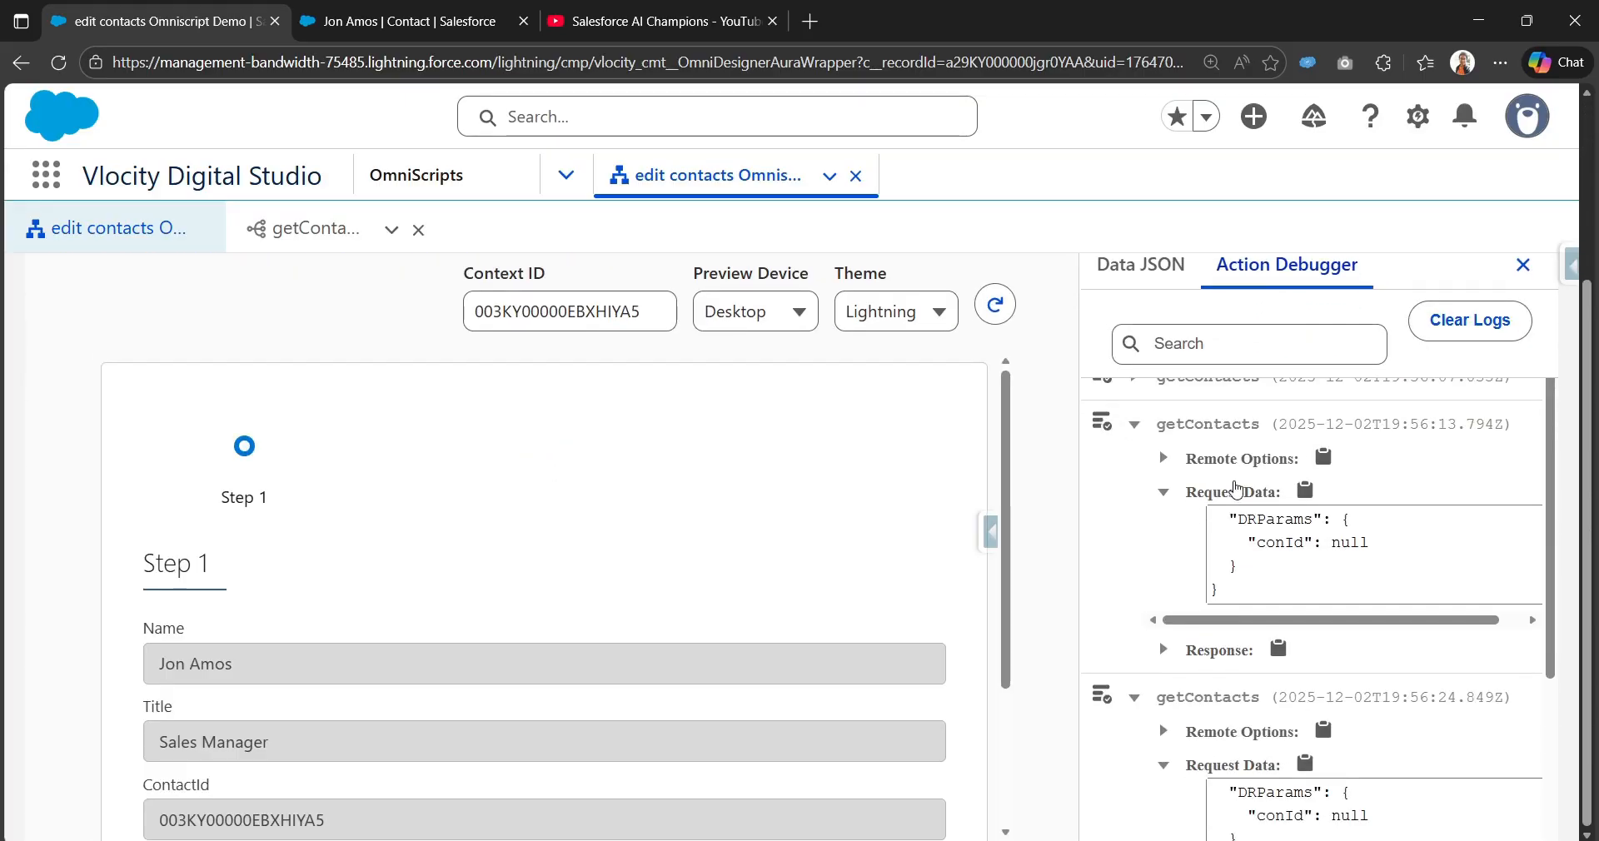
{"action": "left_click", "coordinate": [1164, 649]}
{"action": "scroll", "coordinate": [1150, 791], "scroll_direction": "down", "scroll_amount": 1}
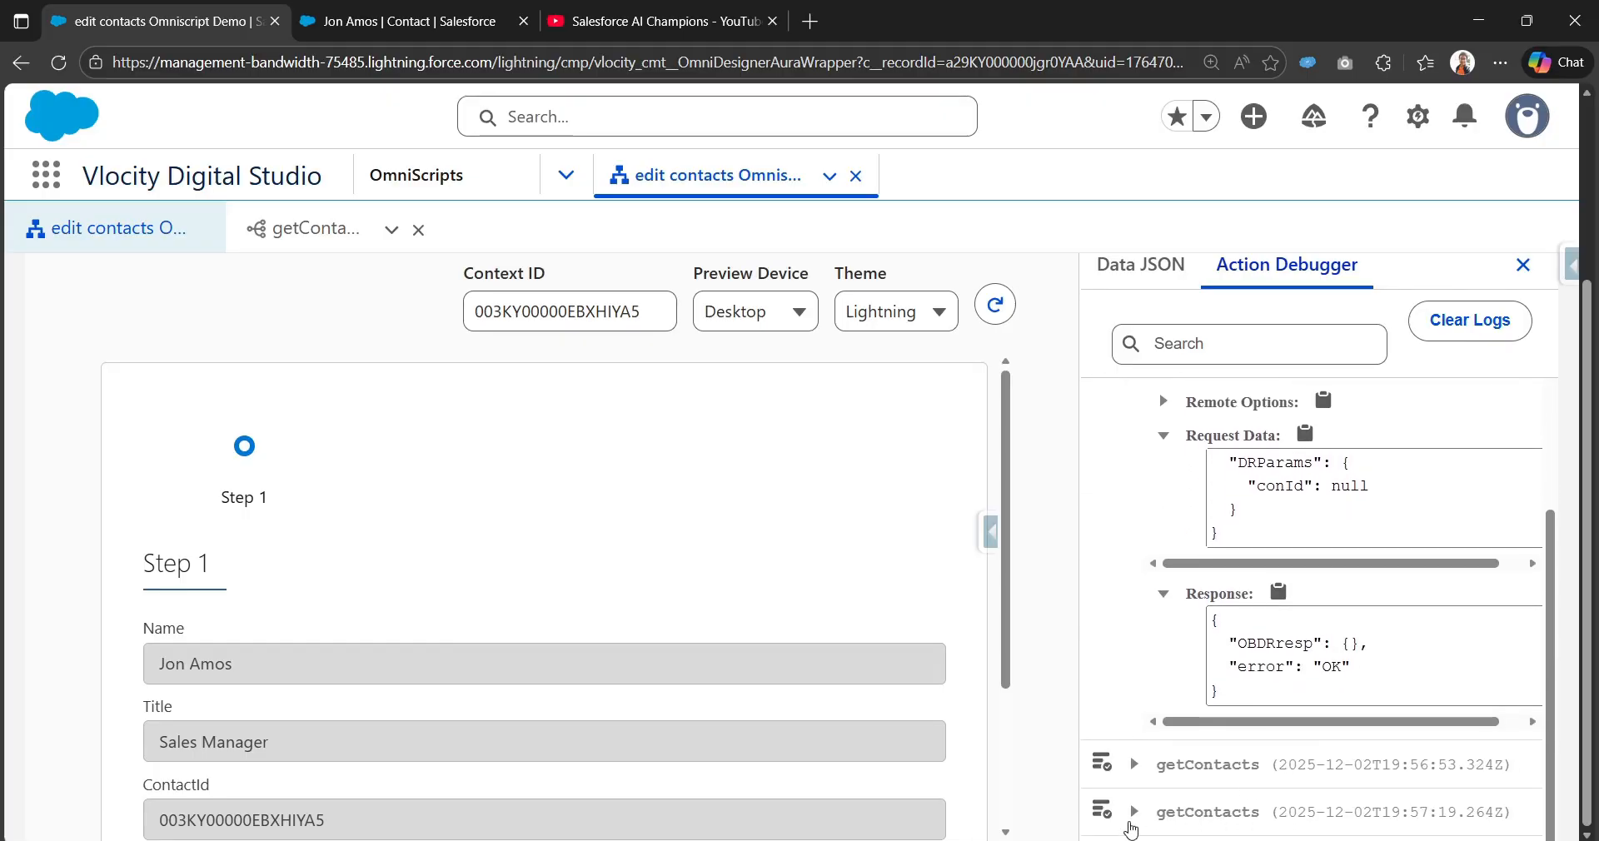
{"action": "scroll", "coordinate": [1181, 775], "scroll_direction": "down", "scroll_amount": 1}
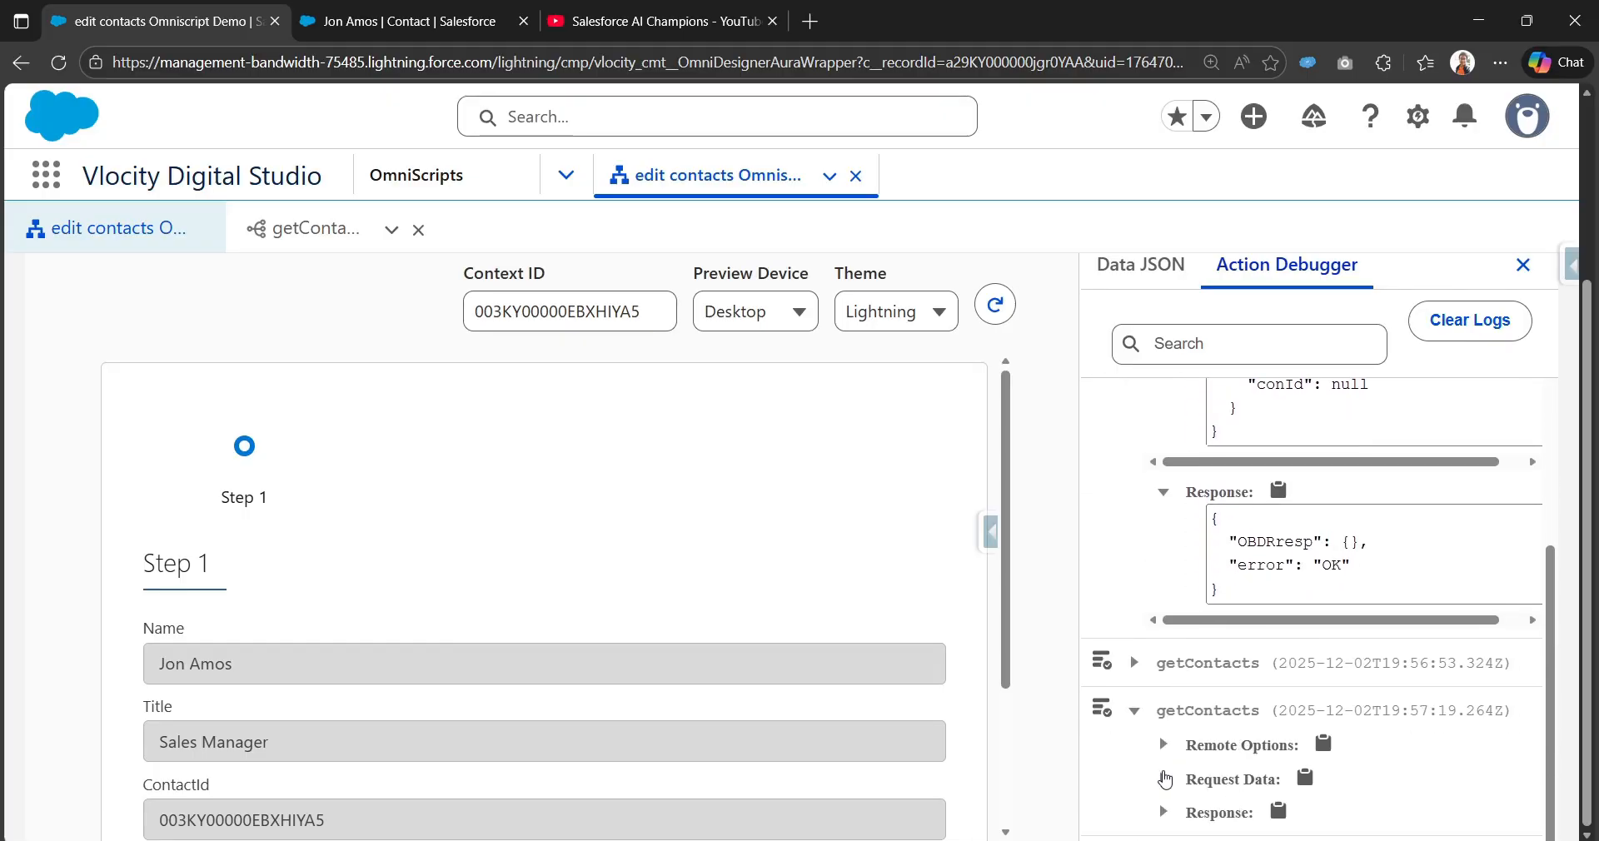
{"action": "left_click", "coordinate": [1166, 779]}
{"action": "scroll", "coordinate": [1225, 717], "scroll_direction": "down", "scroll_amount": 1}
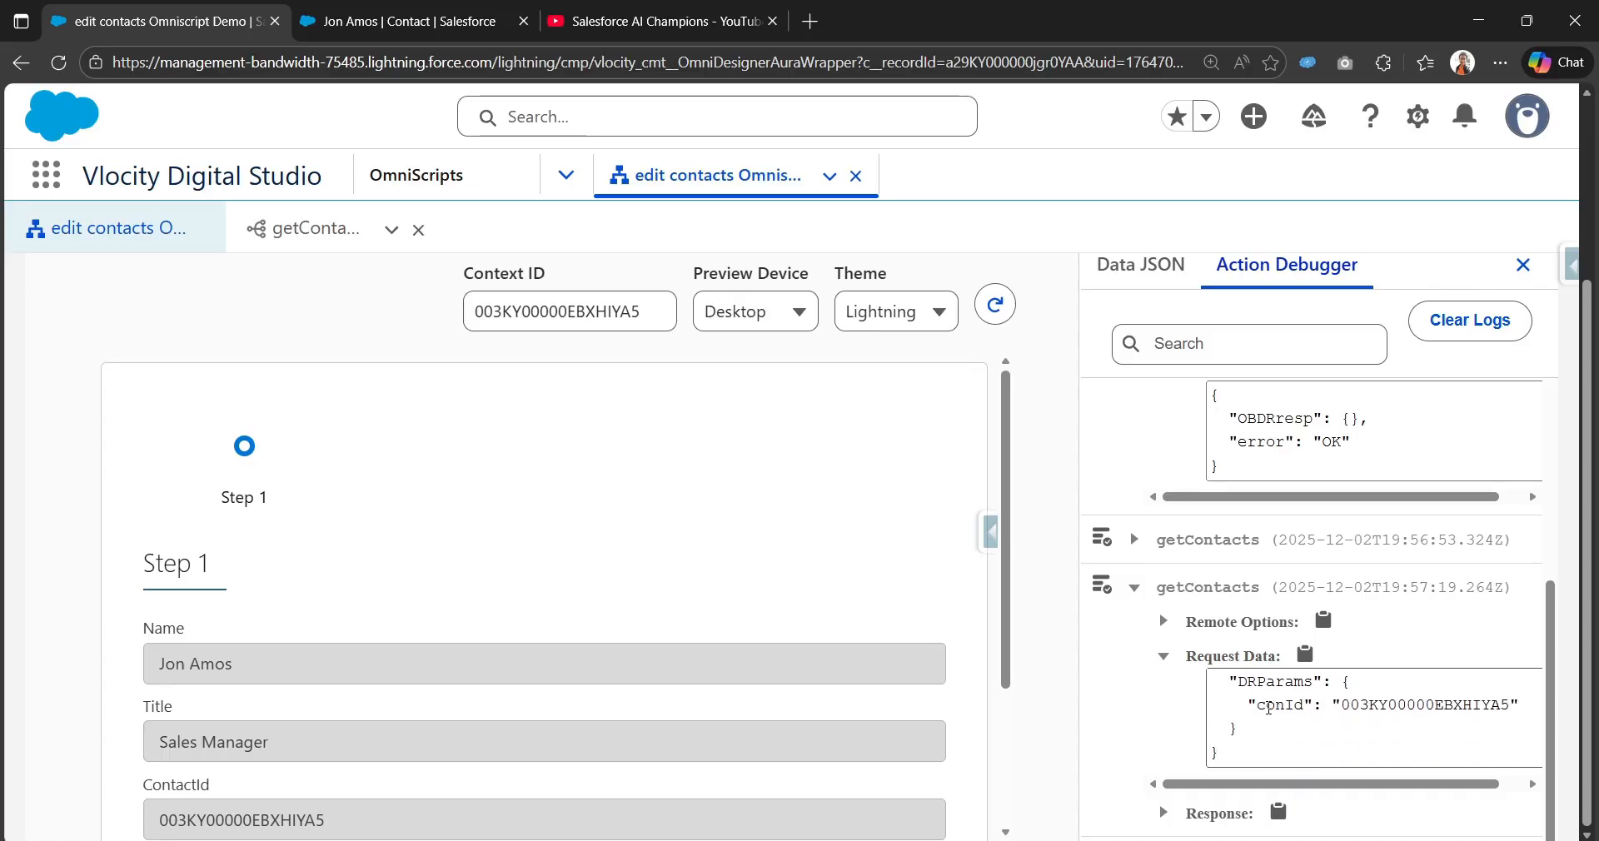
{"action": "left_click_drag", "start_coordinate": [1269, 707], "coordinate": [1503, 710]}
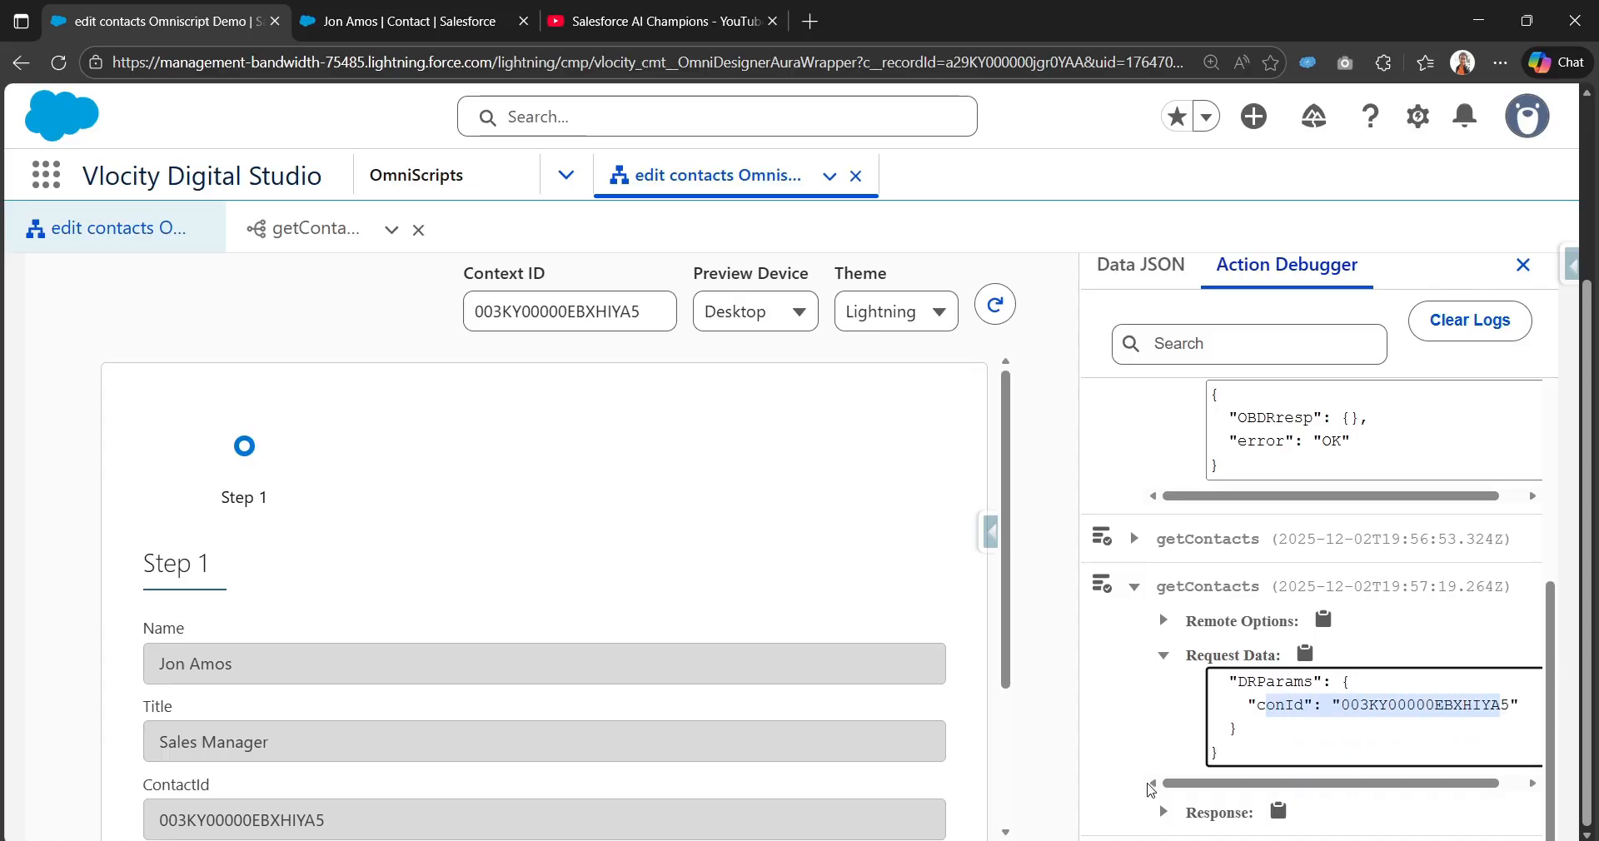
{"action": "left_click", "coordinate": [1164, 813]}
{"action": "scroll", "coordinate": [1291, 755], "scroll_direction": "down", "scroll_amount": 2}
{"action": "scroll", "coordinate": [1292, 754], "scroll_direction": "down", "scroll_amount": 1}
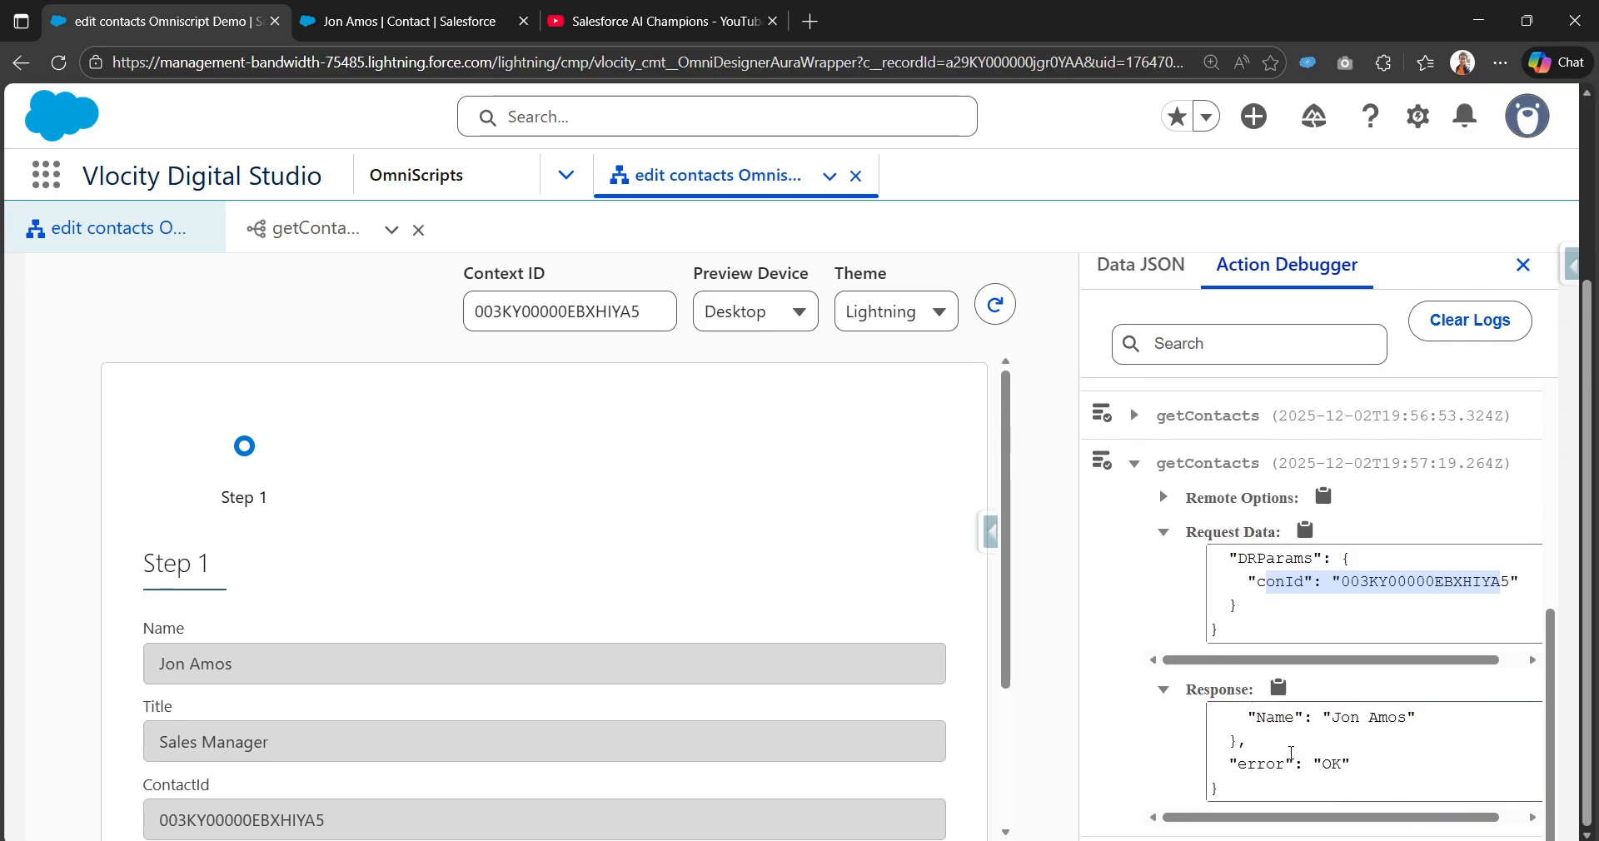
{"action": "scroll", "coordinate": [1291, 754], "scroll_direction": "up", "scroll_amount": 3}
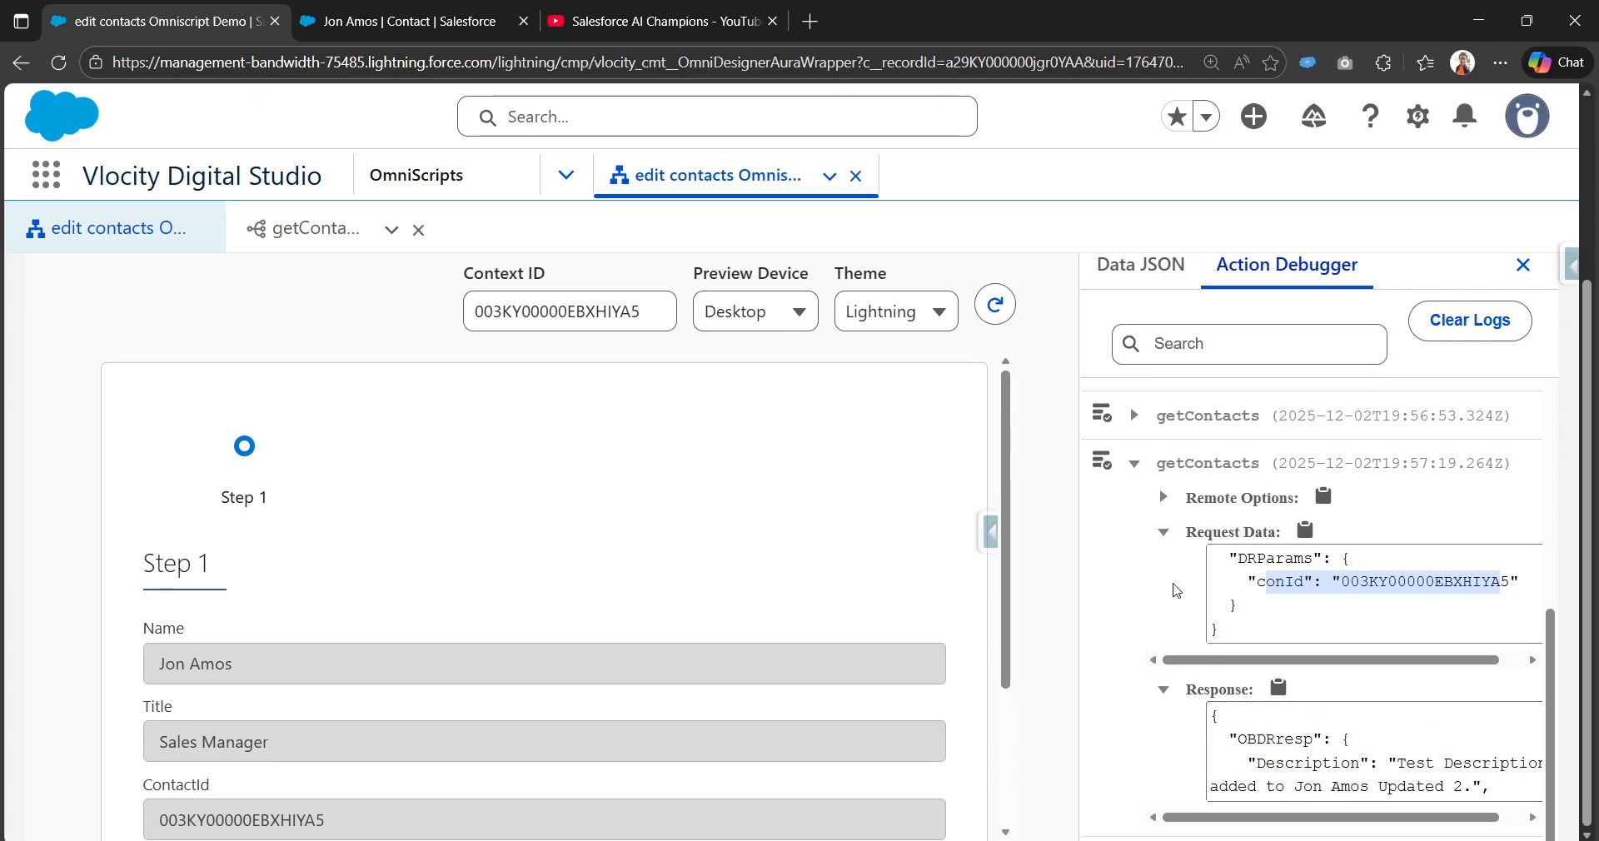
{"action": "scroll", "coordinate": [1170, 639], "scroll_direction": "up", "scroll_amount": 6}
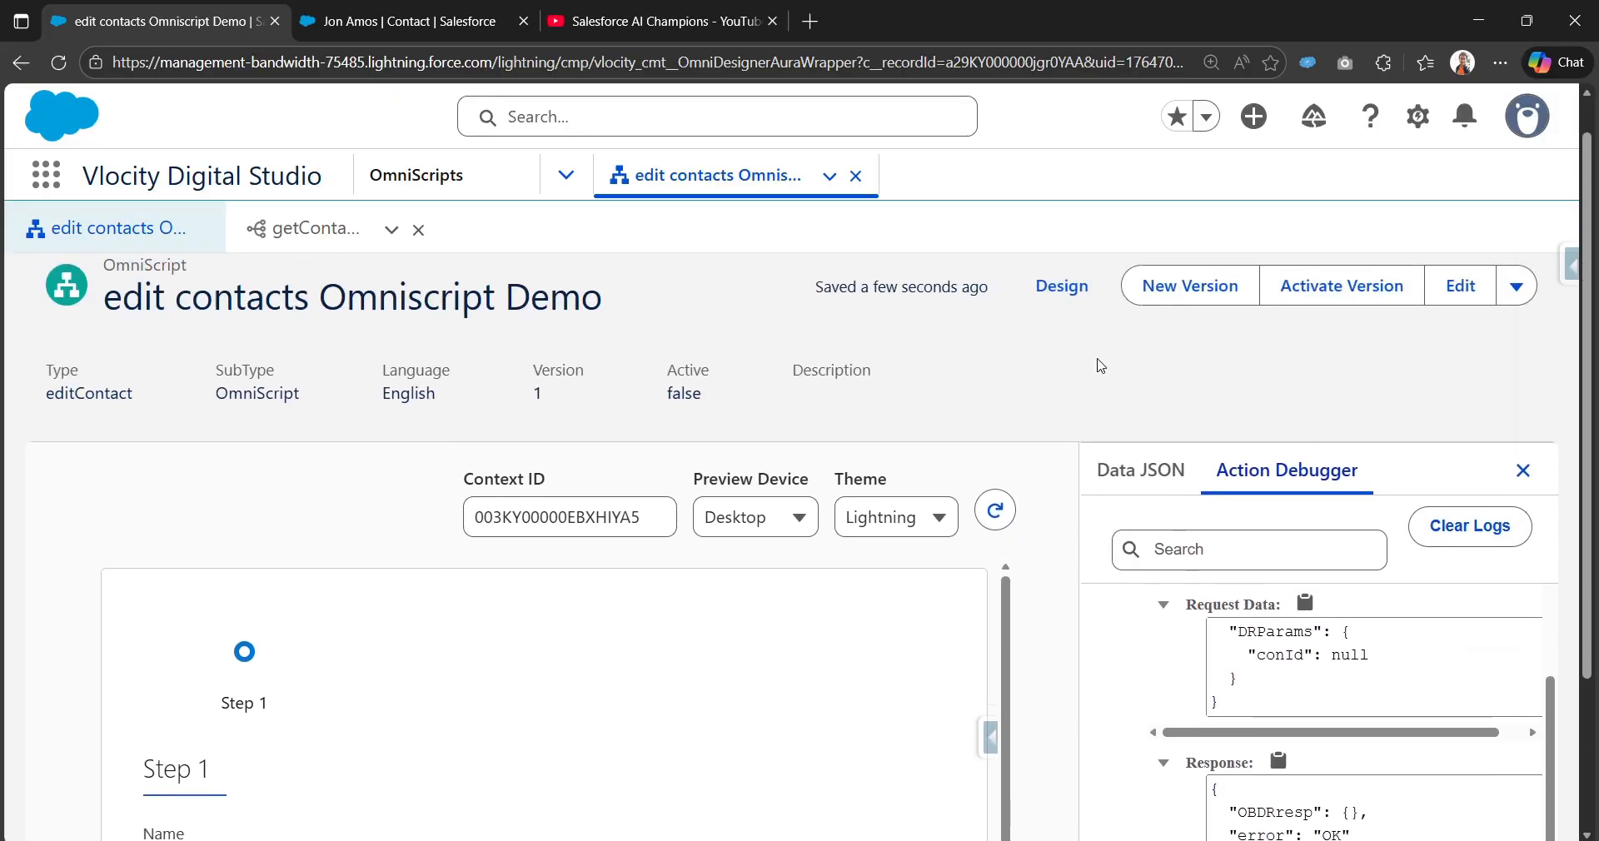
Step: Back in the designer, verify getContacts' Data Source reads ContextId mapped to filter conId
{"action": "left_click", "coordinate": [1065, 287]}
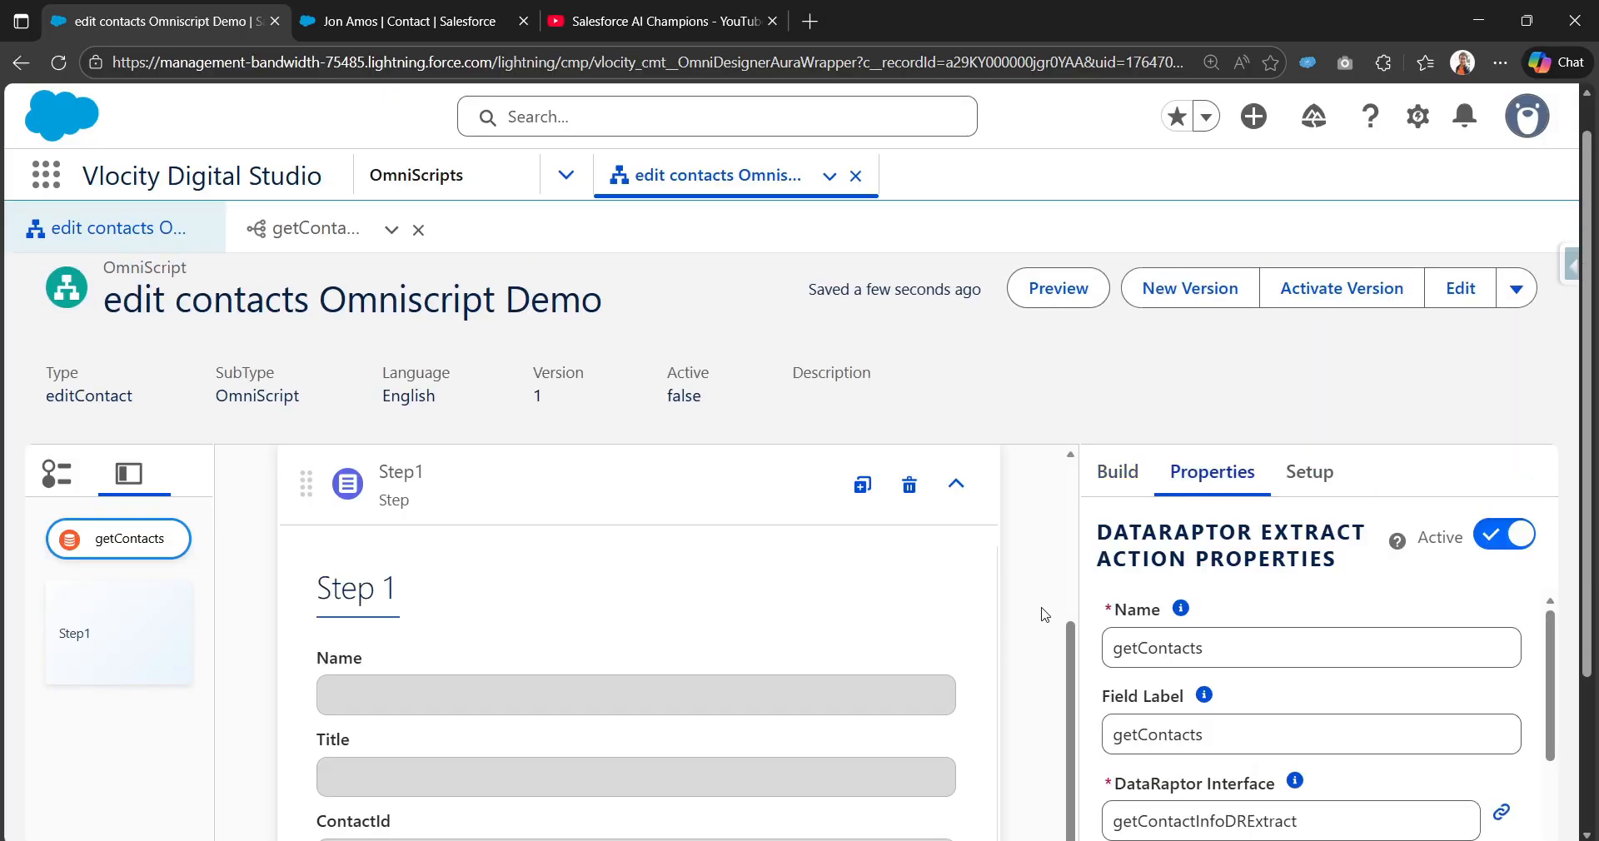
{"action": "scroll", "coordinate": [1045, 615], "scroll_direction": "down", "scroll_amount": 3}
{"action": "scroll", "coordinate": [1153, 670], "scroll_direction": "down", "scroll_amount": 3}
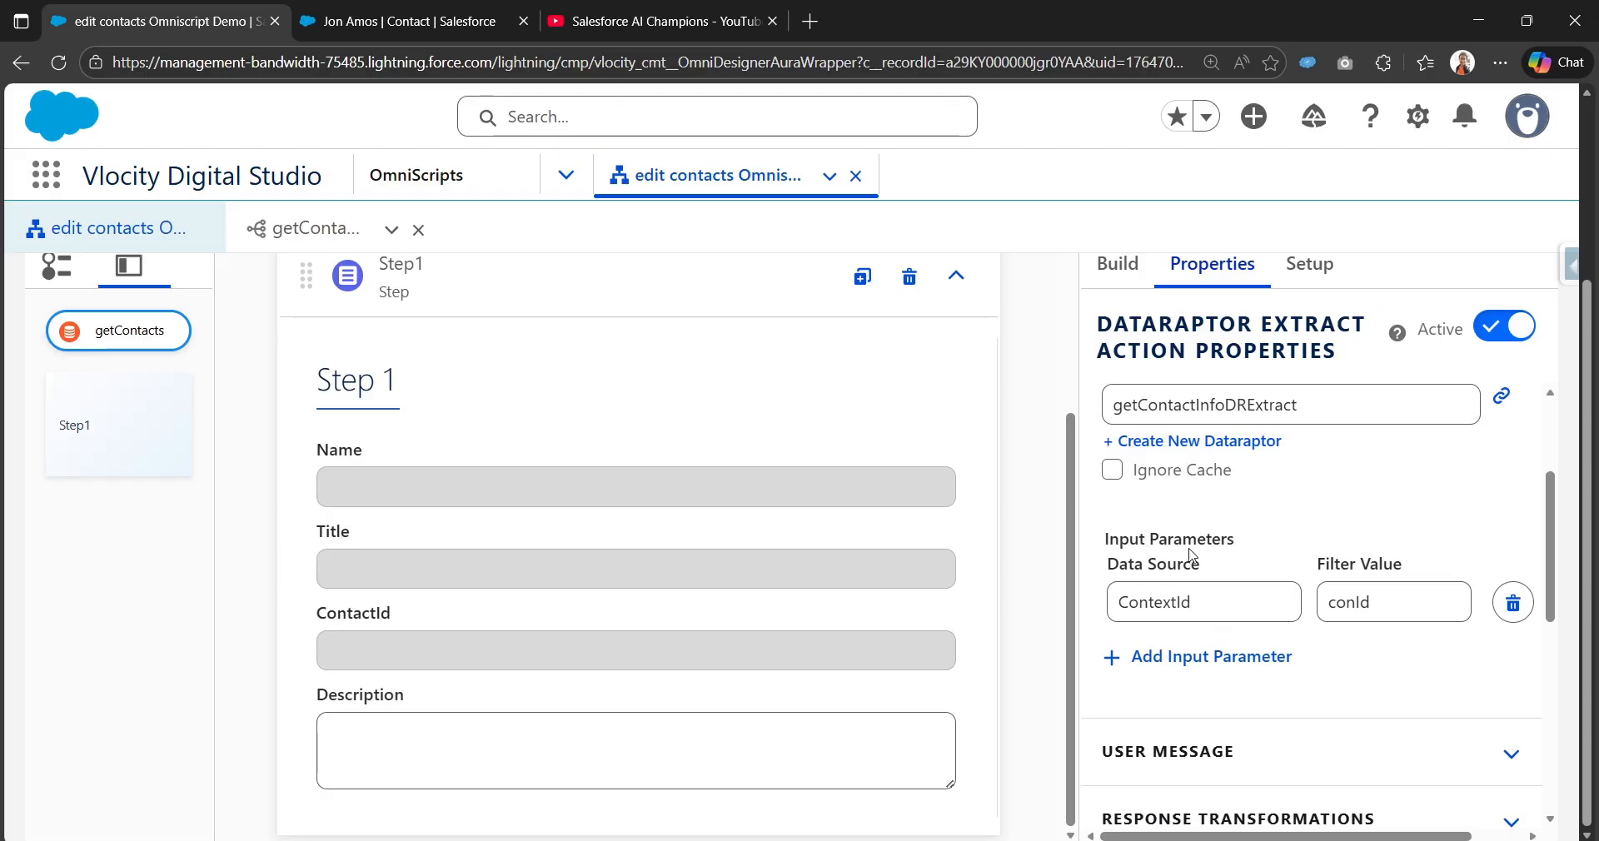
{"action": "left_click", "coordinate": [1196, 610]}
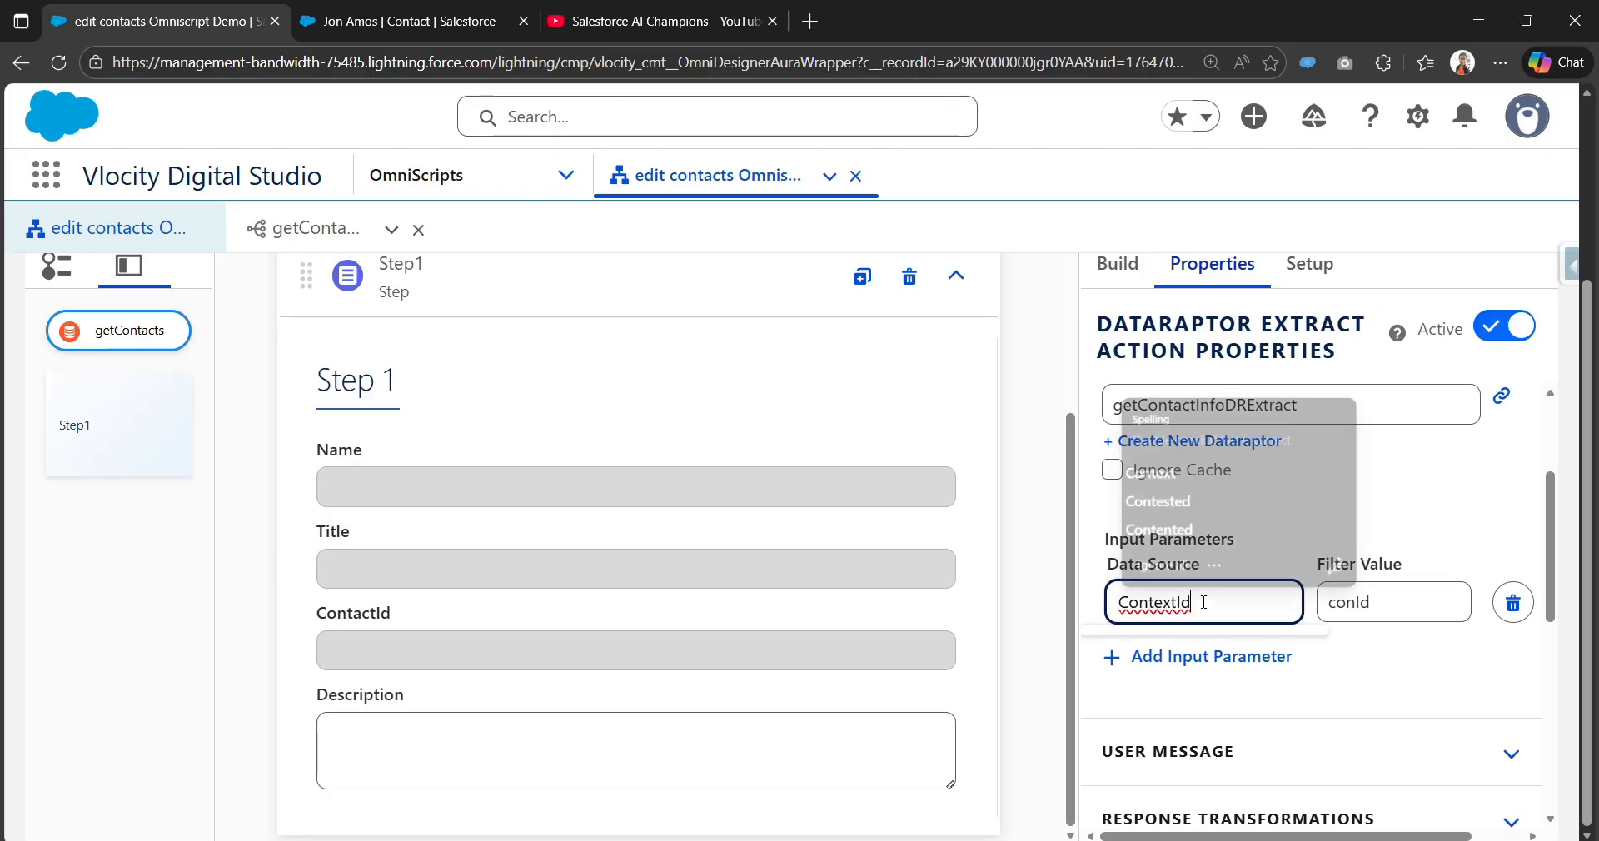
{"action": "left_click", "coordinate": [1437, 523]}
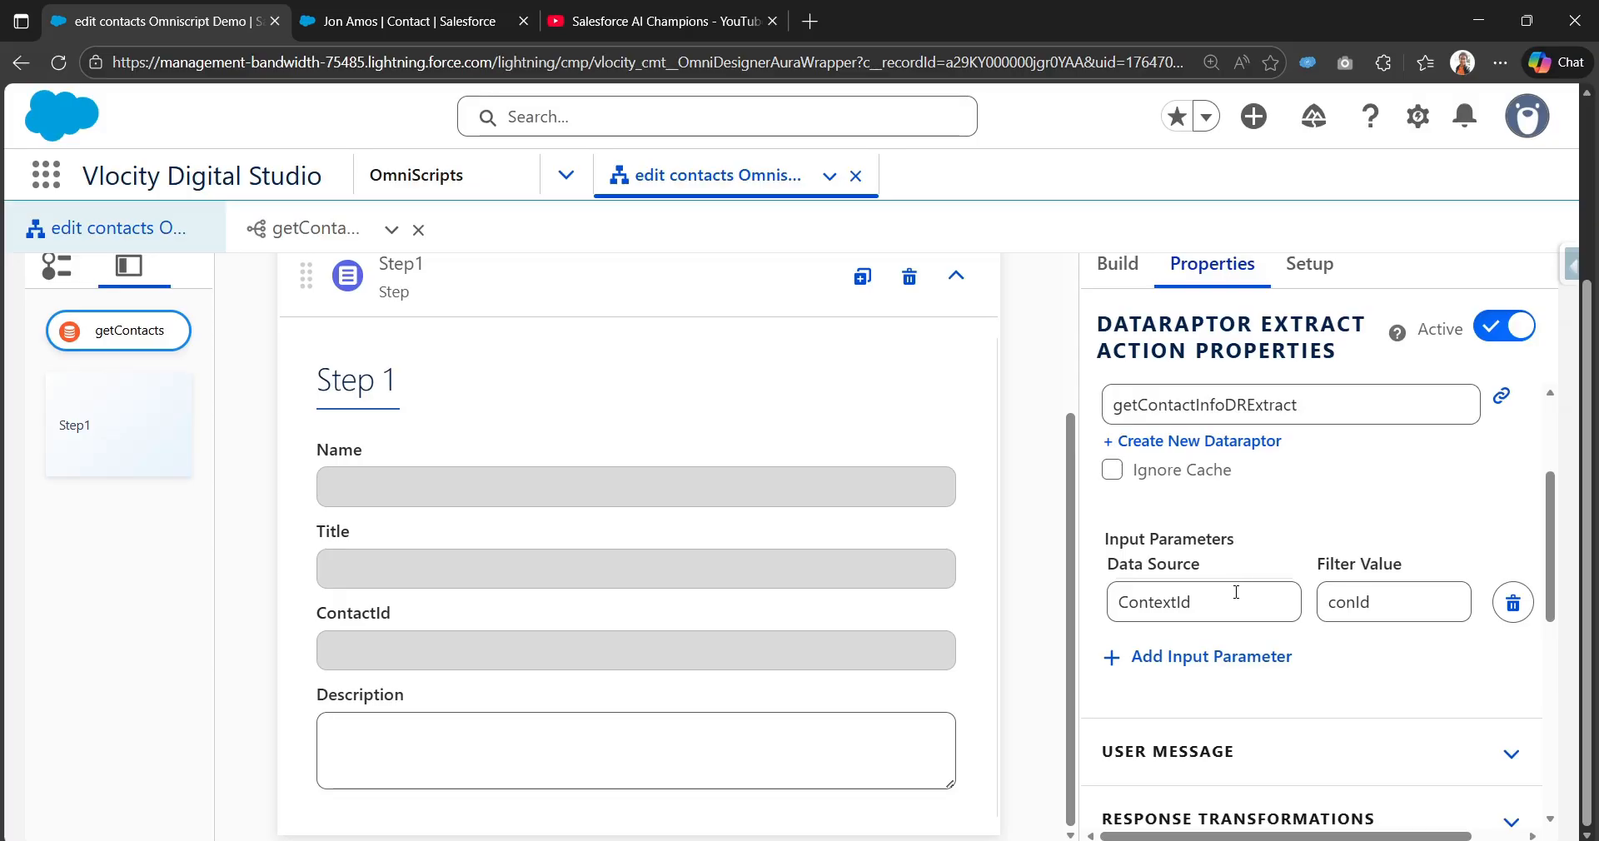
{"action": "left_click", "coordinate": [1237, 592]}
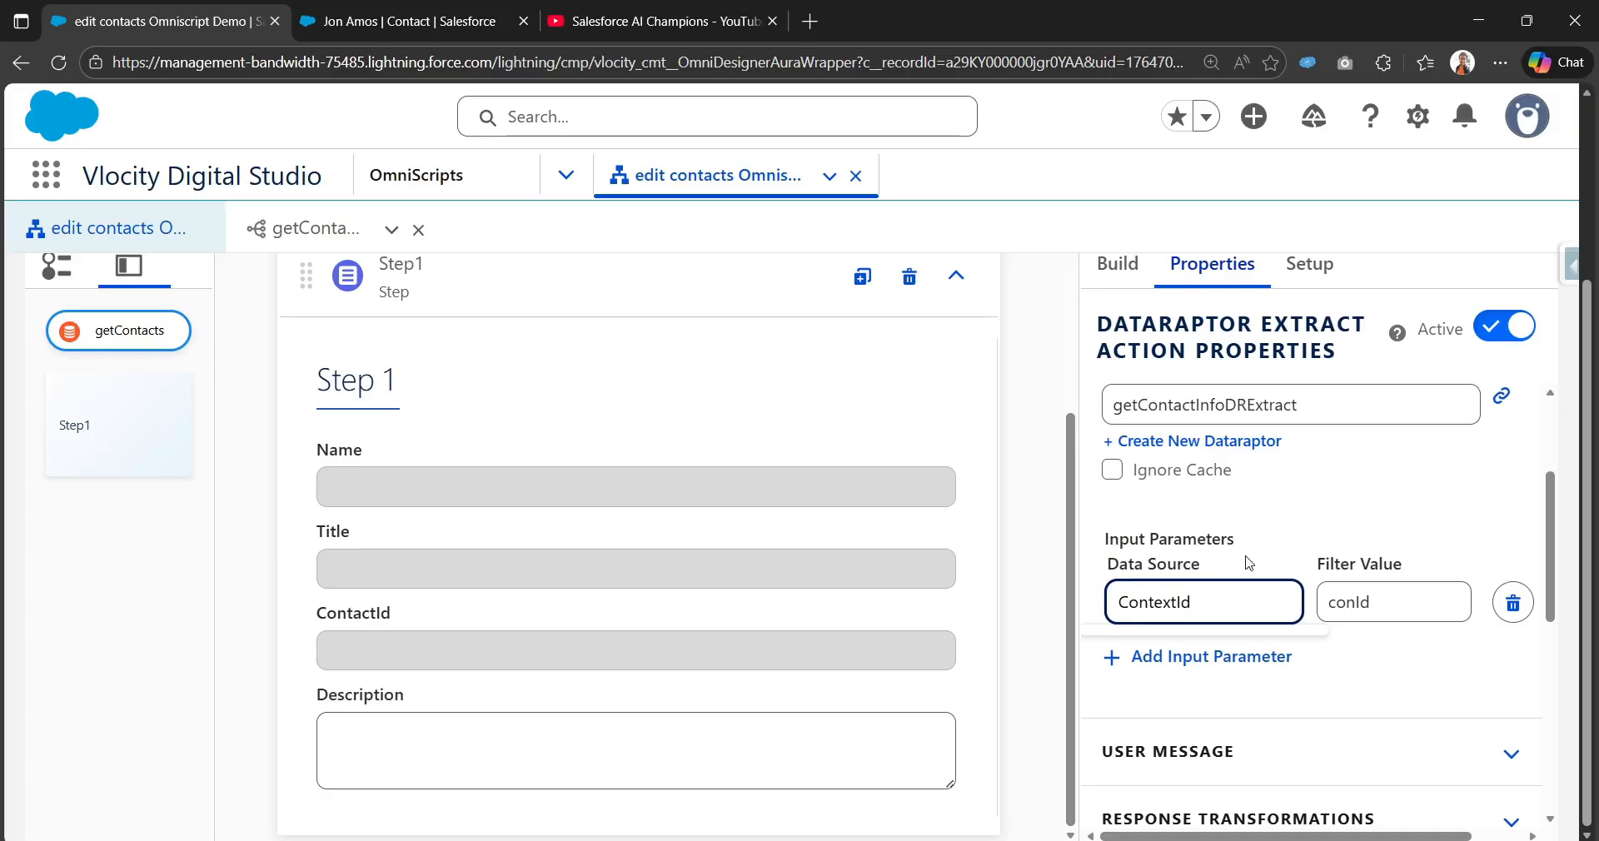
{"action": "scroll", "coordinate": [1226, 551], "scroll_direction": "up", "scroll_amount": 5}
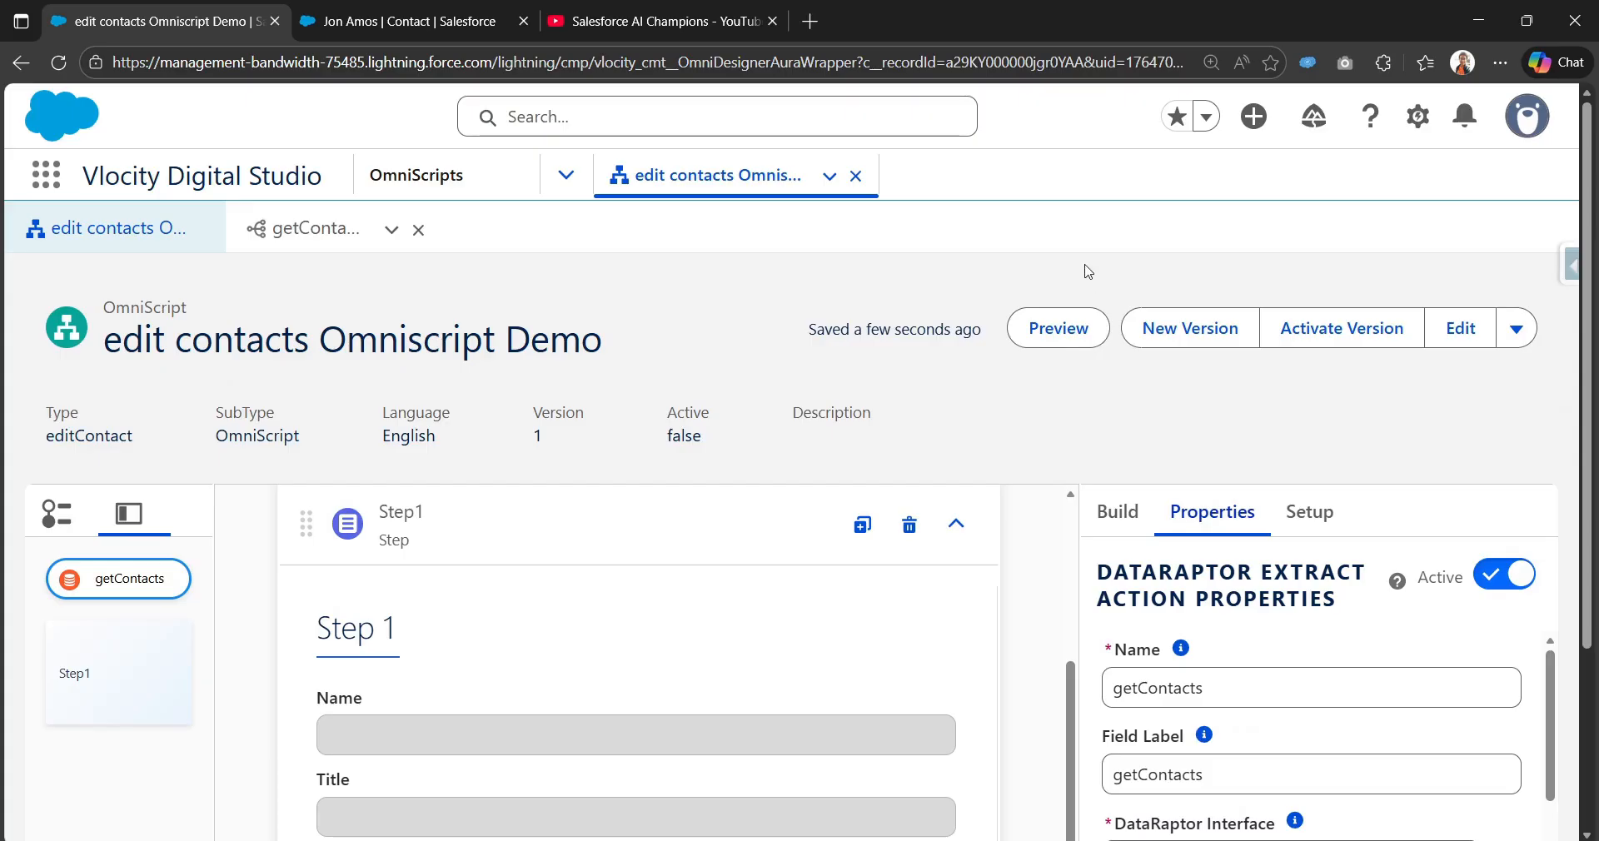
{"action": "left_click", "coordinate": [1054, 327]}
{"action": "scroll", "coordinate": [1272, 701], "scroll_direction": "up", "scroll_amount": 1}
{"action": "left_click", "coordinate": [1140, 513]}
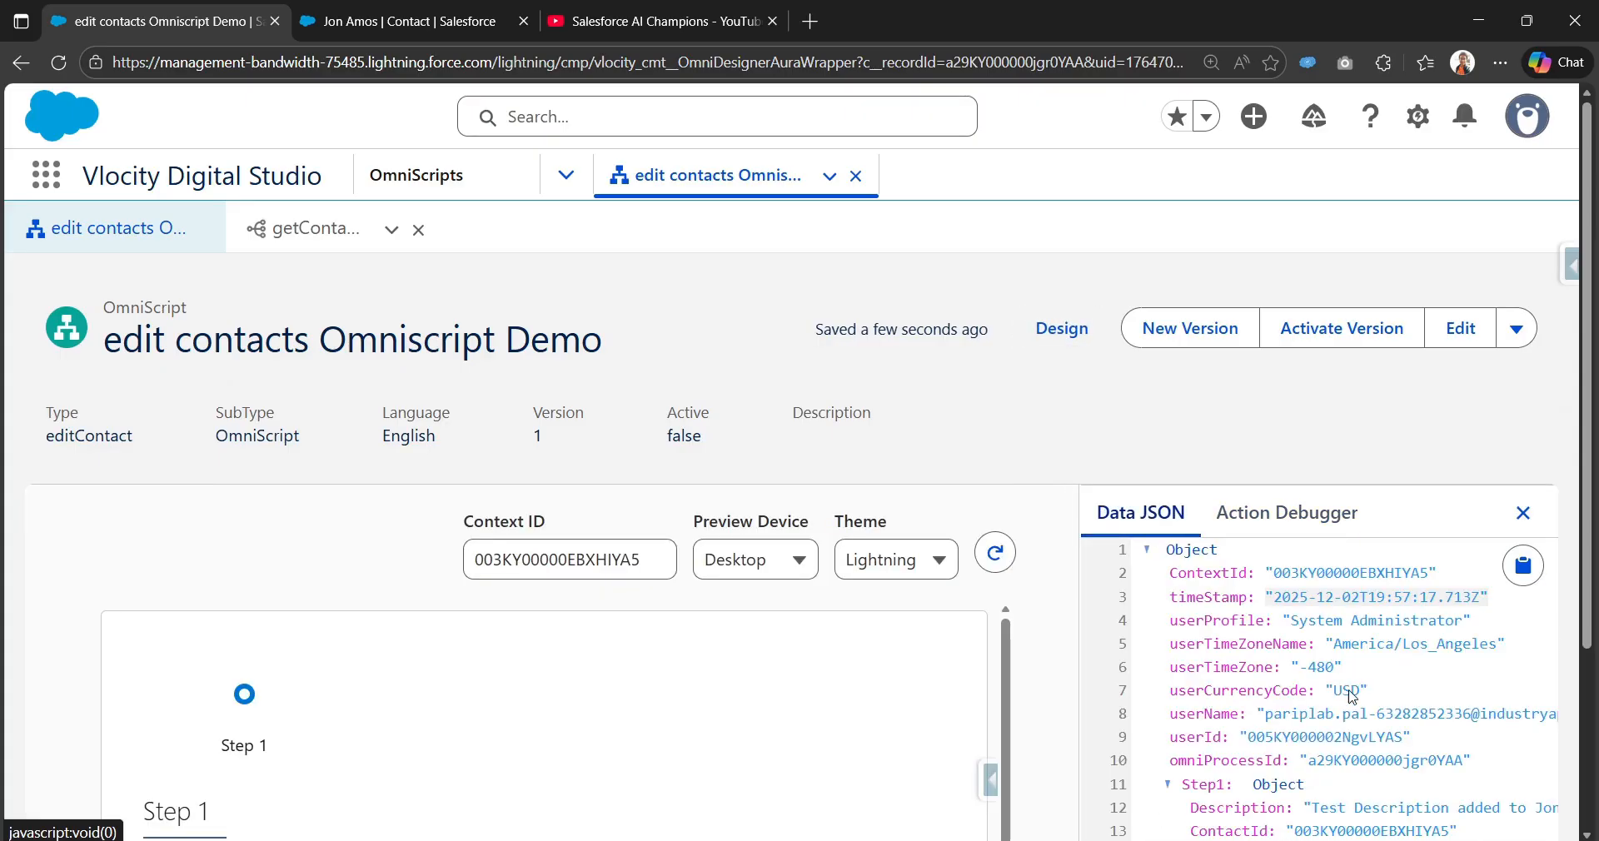
{"action": "scroll", "coordinate": [1140, 512], "scroll_direction": "down", "scroll_amount": 1}
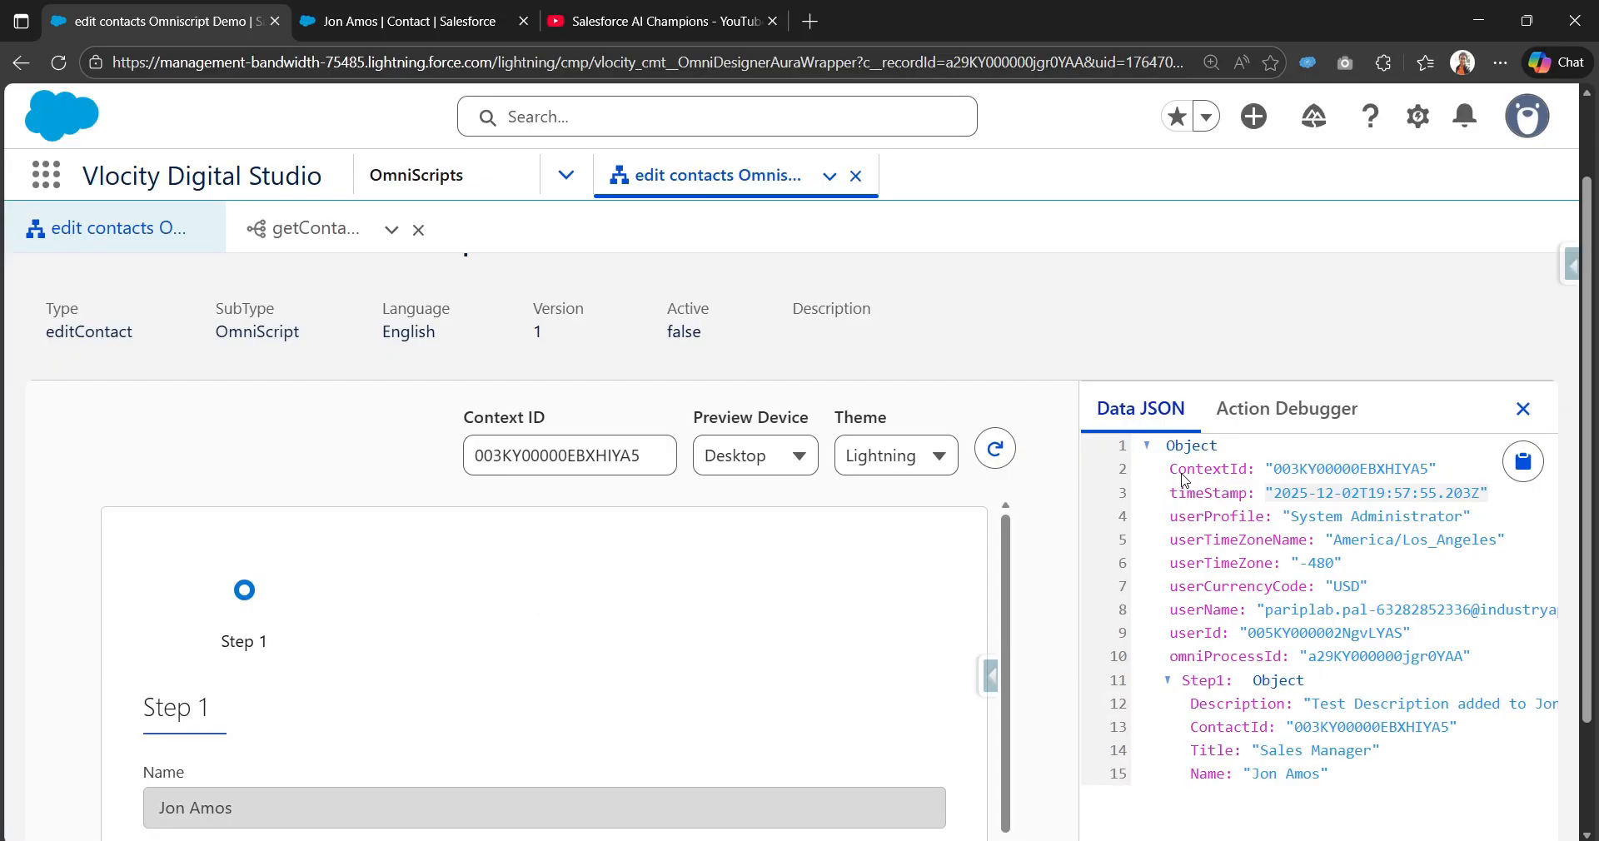
{"action": "scroll", "coordinate": [833, 581], "scroll_direction": "down", "scroll_amount": 5}
{"action": "scroll", "coordinate": [1141, 583], "scroll_direction": "up", "scroll_amount": 4}
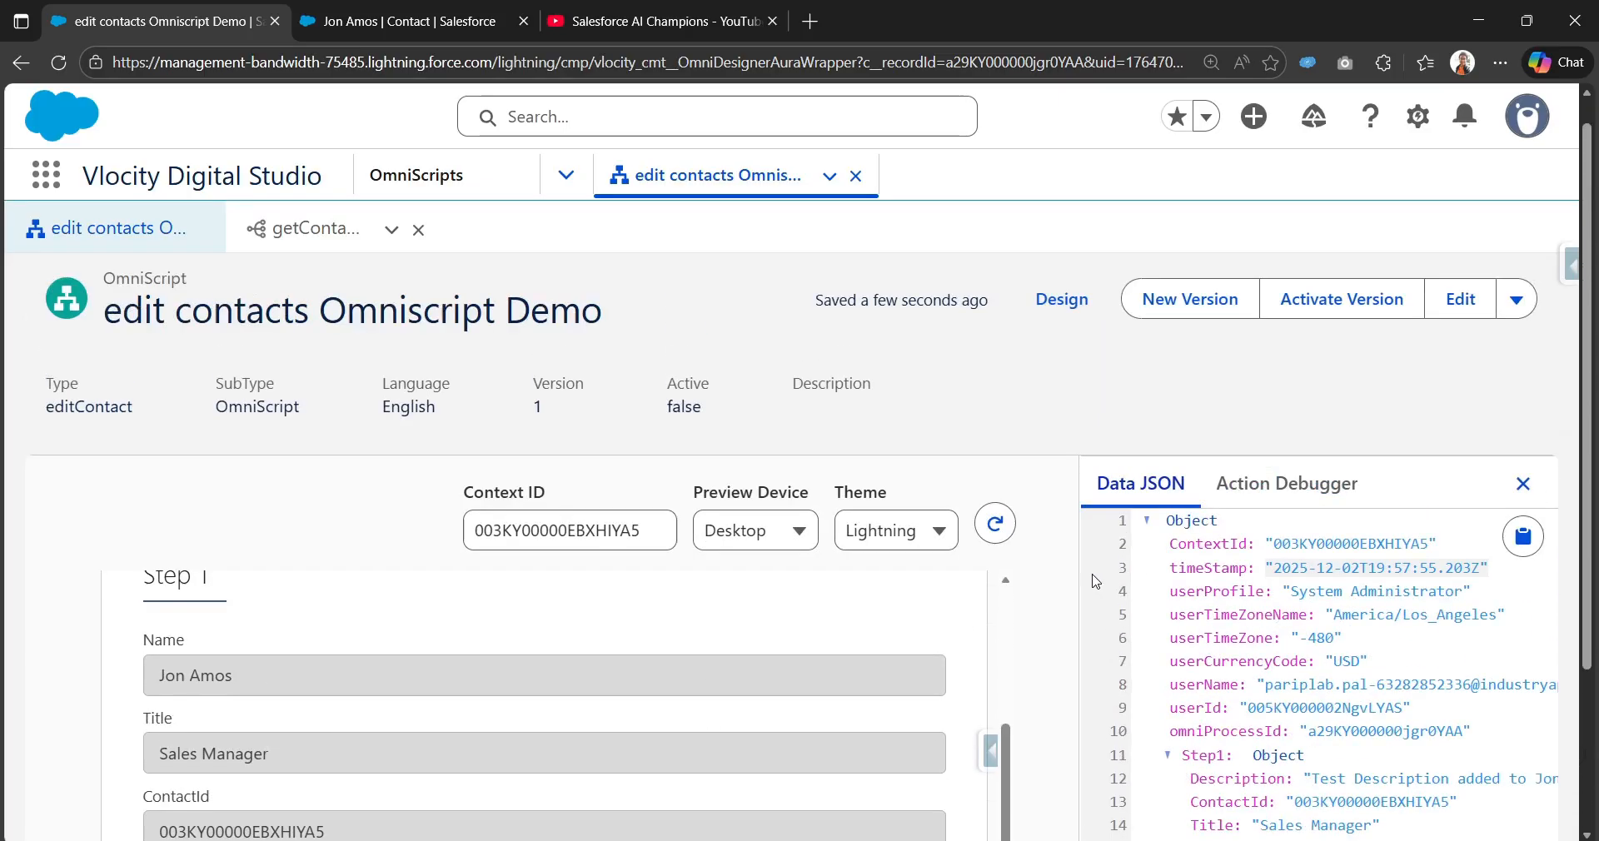
{"action": "left_click", "coordinate": [1057, 328]}
{"action": "scroll", "coordinate": [651, 623], "scroll_direction": "down", "scroll_amount": 3}
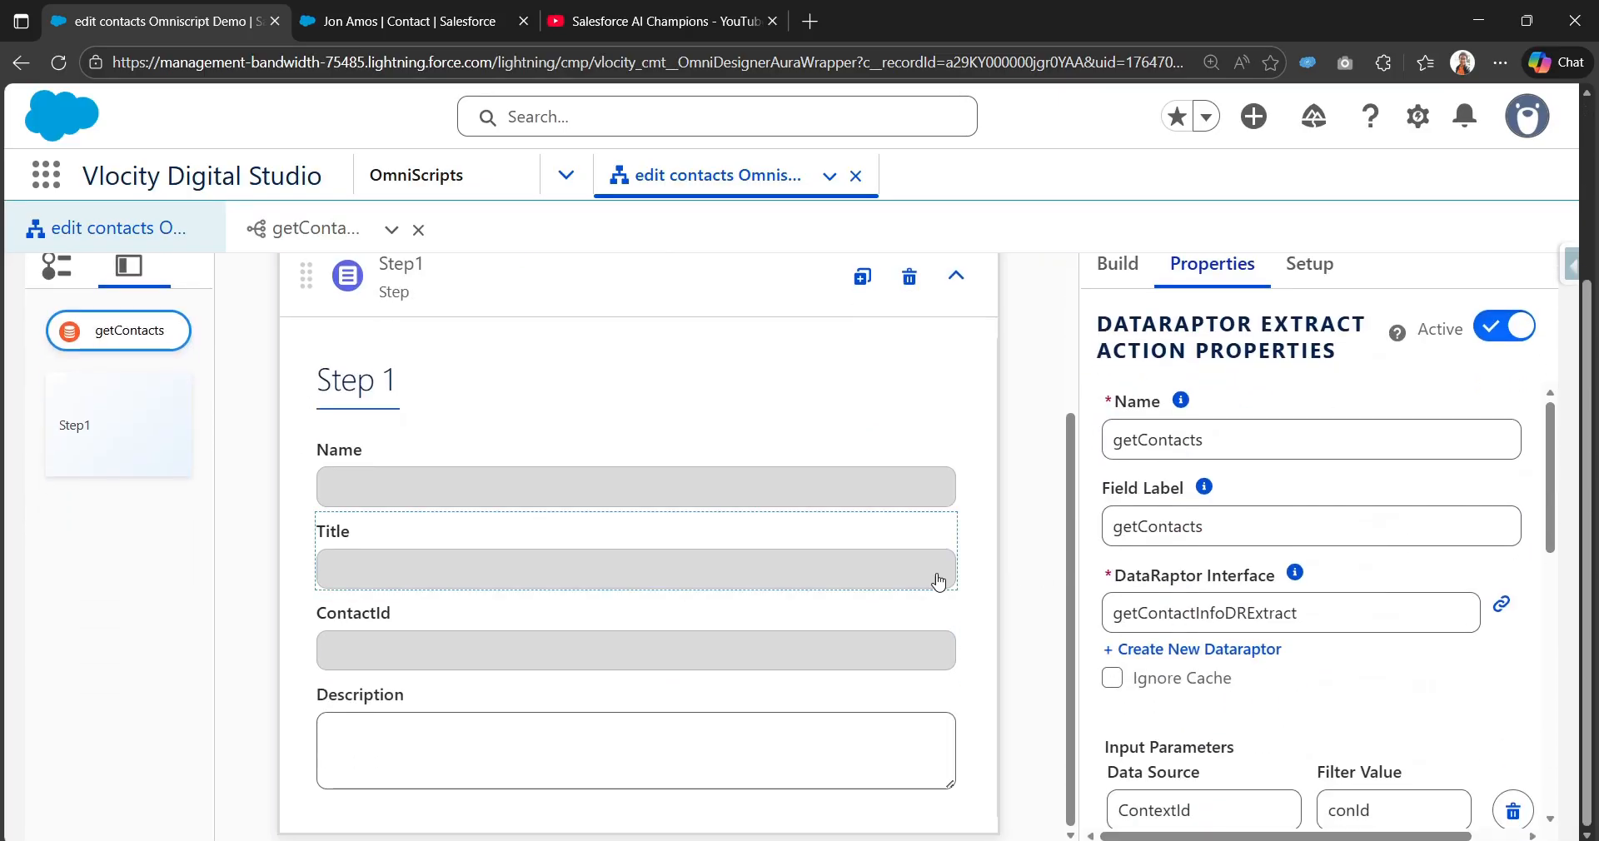
Step: Select the Step1 block on the canvas to show its Step Properties
{"action": "scroll", "coordinate": [725, 597], "scroll_direction": "up", "scroll_amount": 2}
{"action": "scroll", "coordinate": [742, 594], "scroll_direction": "down", "scroll_amount": 2}
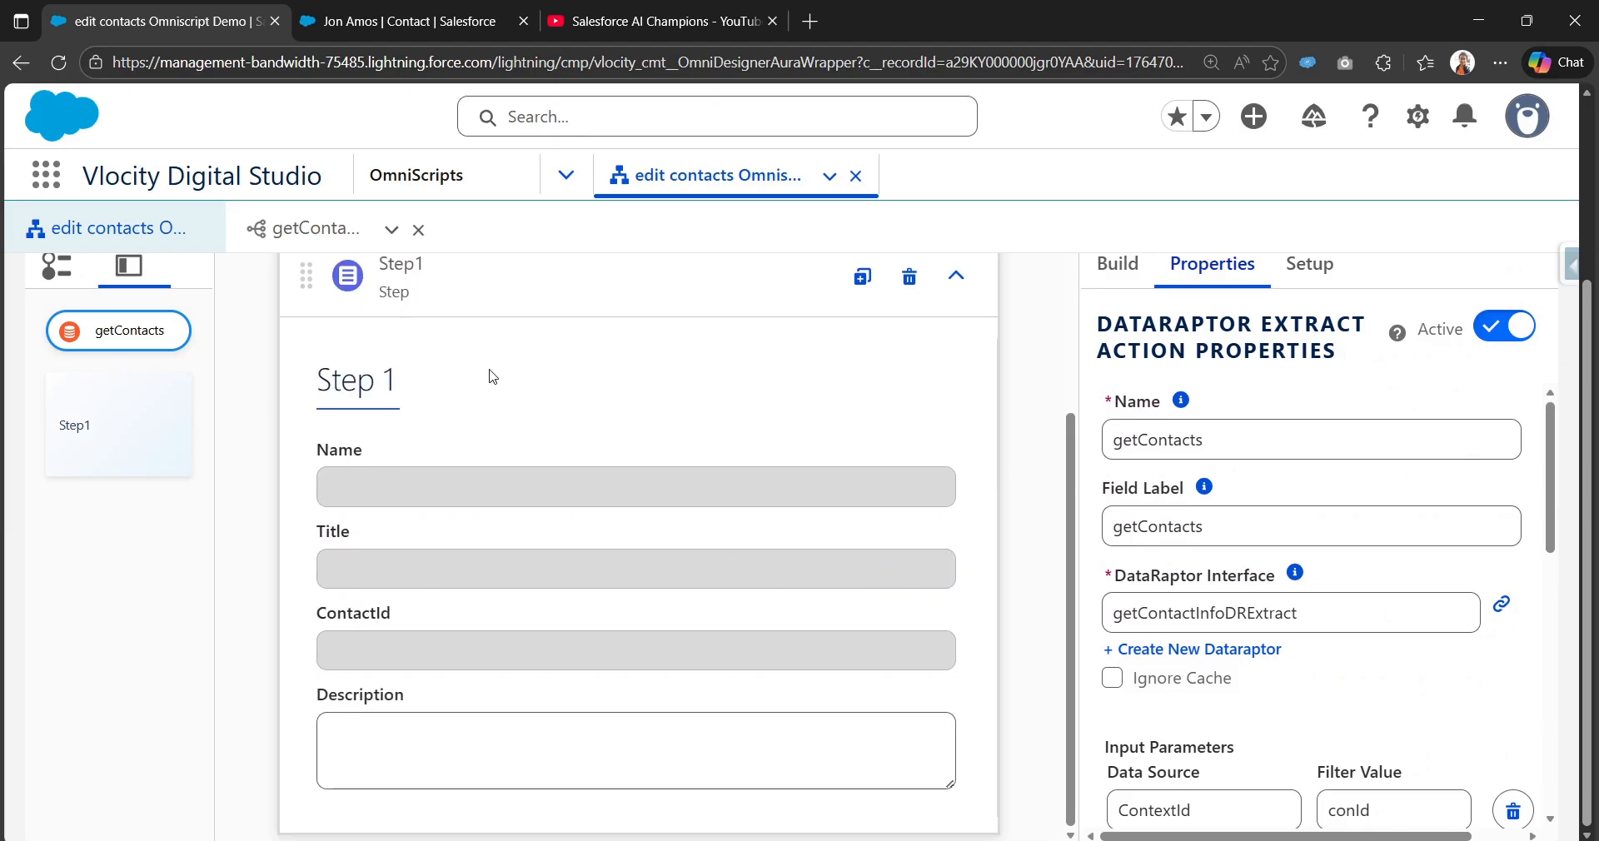
{"action": "scroll", "coordinate": [499, 375], "scroll_direction": "up", "scroll_amount": 1}
{"action": "left_click", "coordinate": [560, 359]}
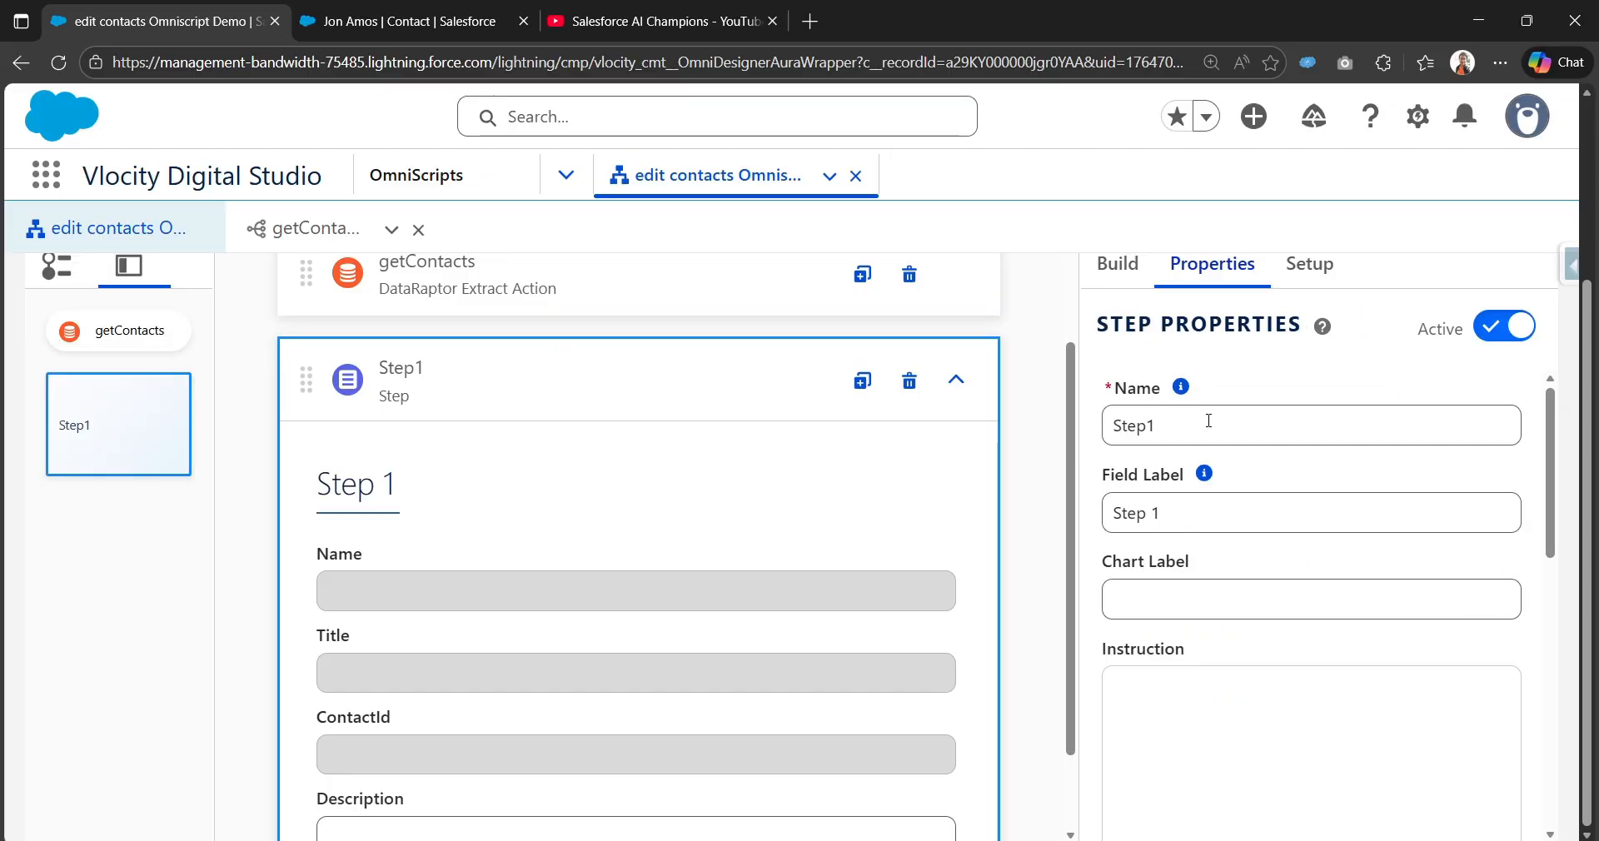
{"action": "scroll", "coordinate": [742, 646], "scroll_direction": "down", "scroll_amount": 1}
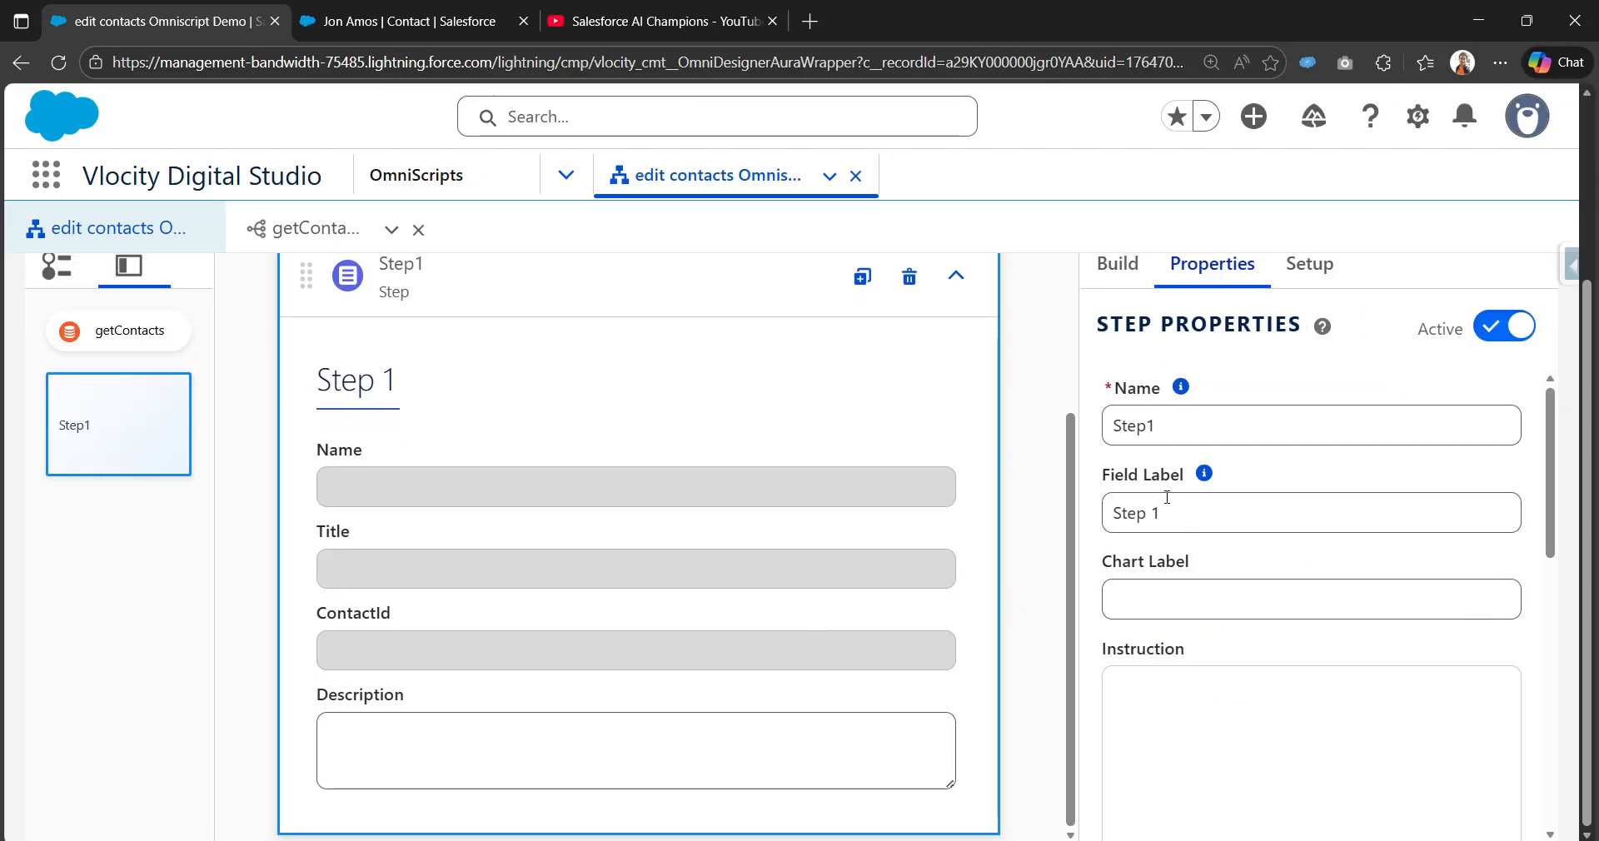
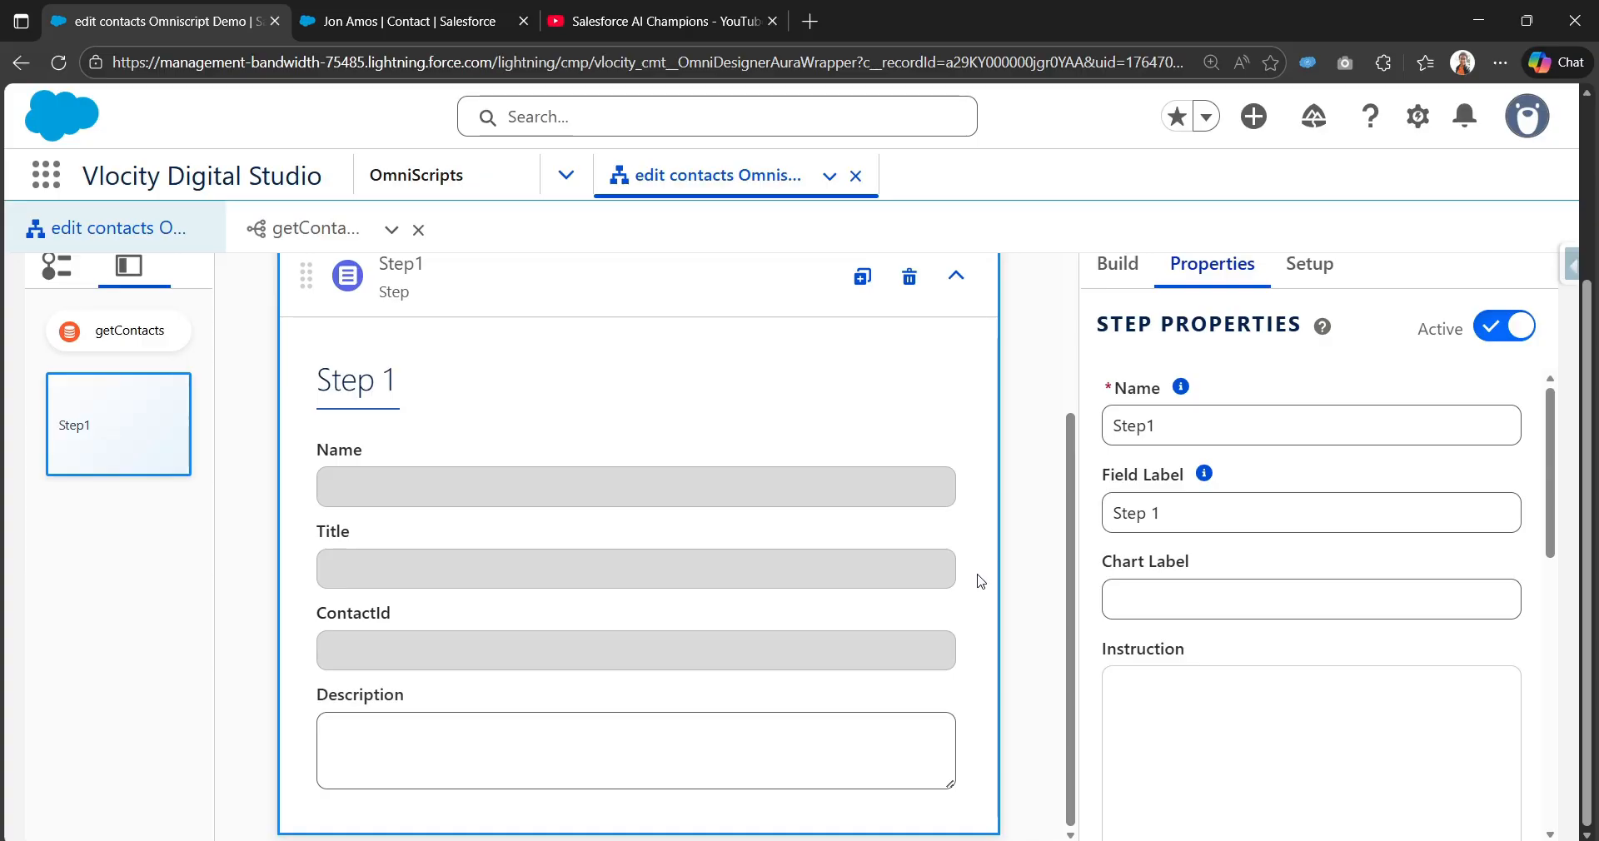
Step: Rename Step1 to UpdateContacts with field label 'Update Contacts' and collapse the step
{"action": "double_click", "coordinate": [1192, 414]}
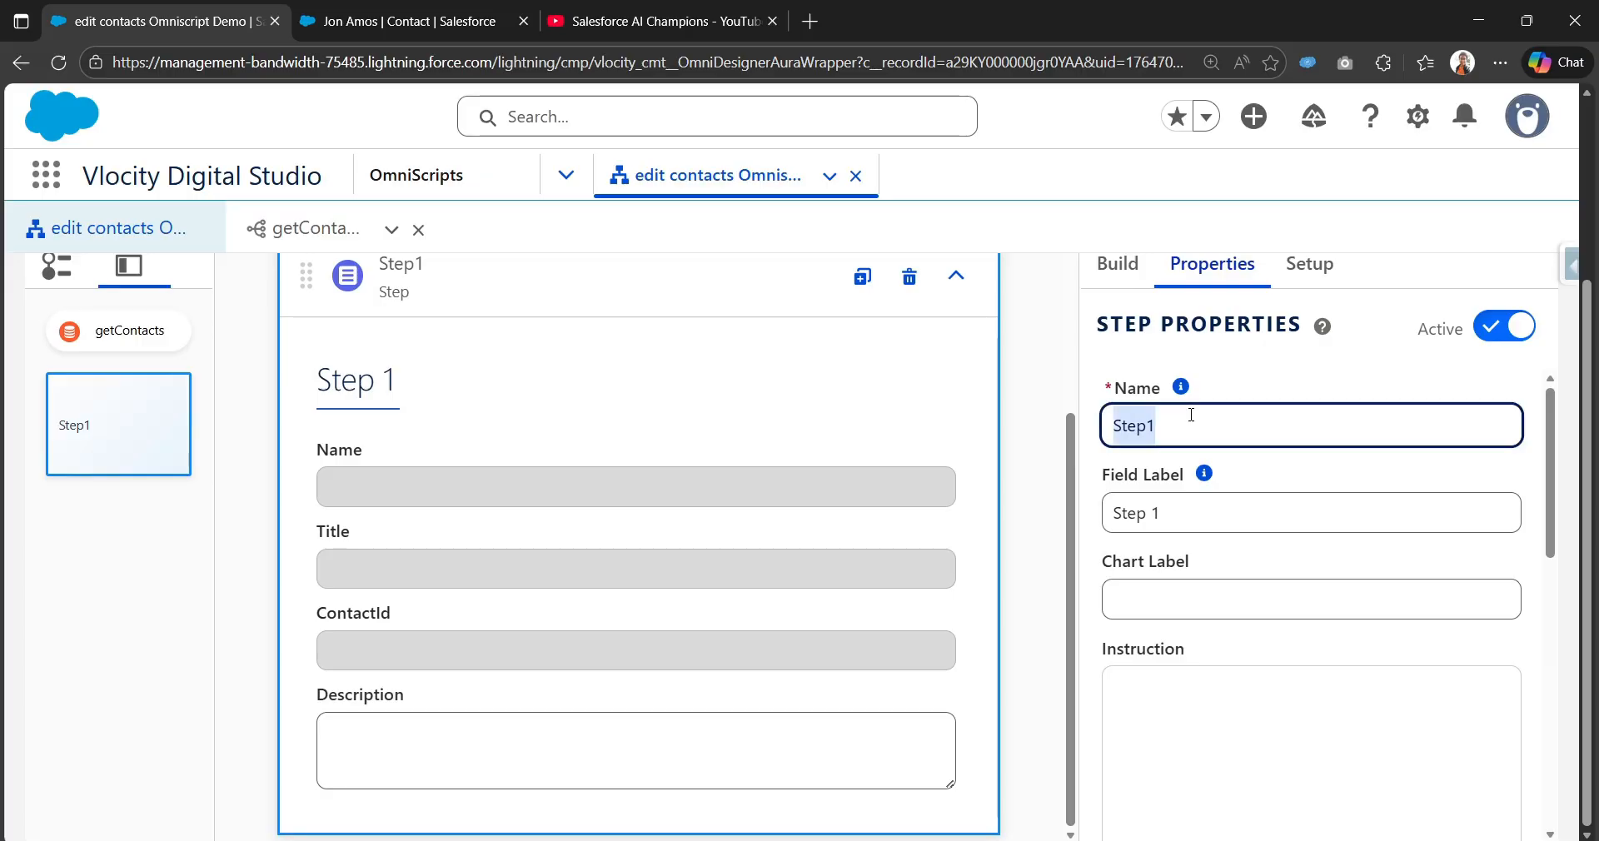
{"action": "type", "text": "UpdateContacts"}
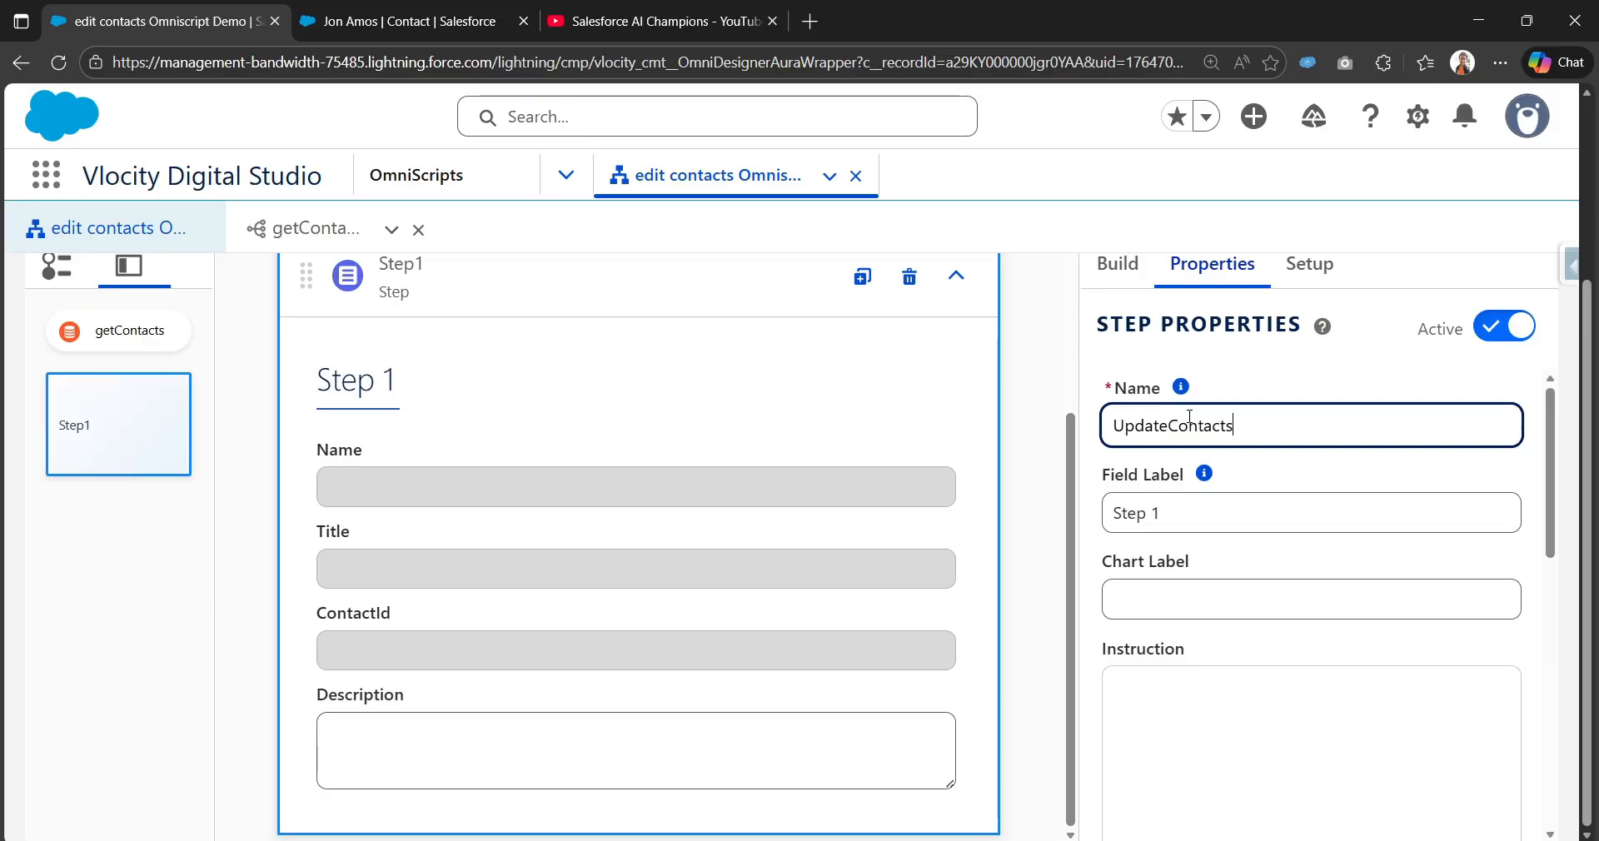
{"action": "key", "text": "Tab"}
{"action": "key", "text": "Tab"}
{"action": "type", "text": "Updat"}
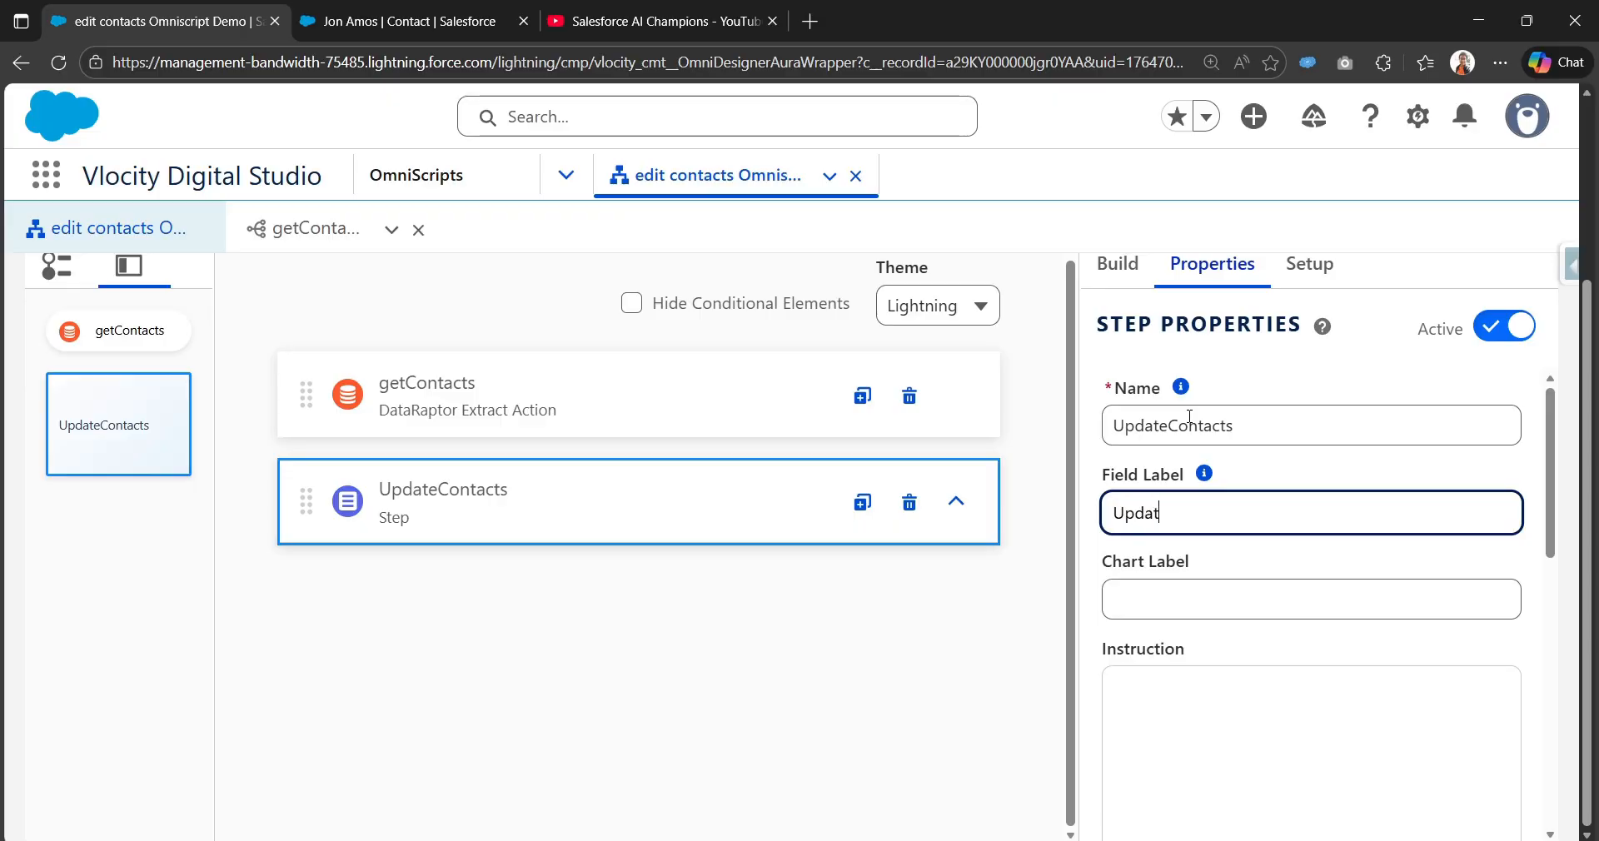
{"action": "type", "text": "e Contacts"}
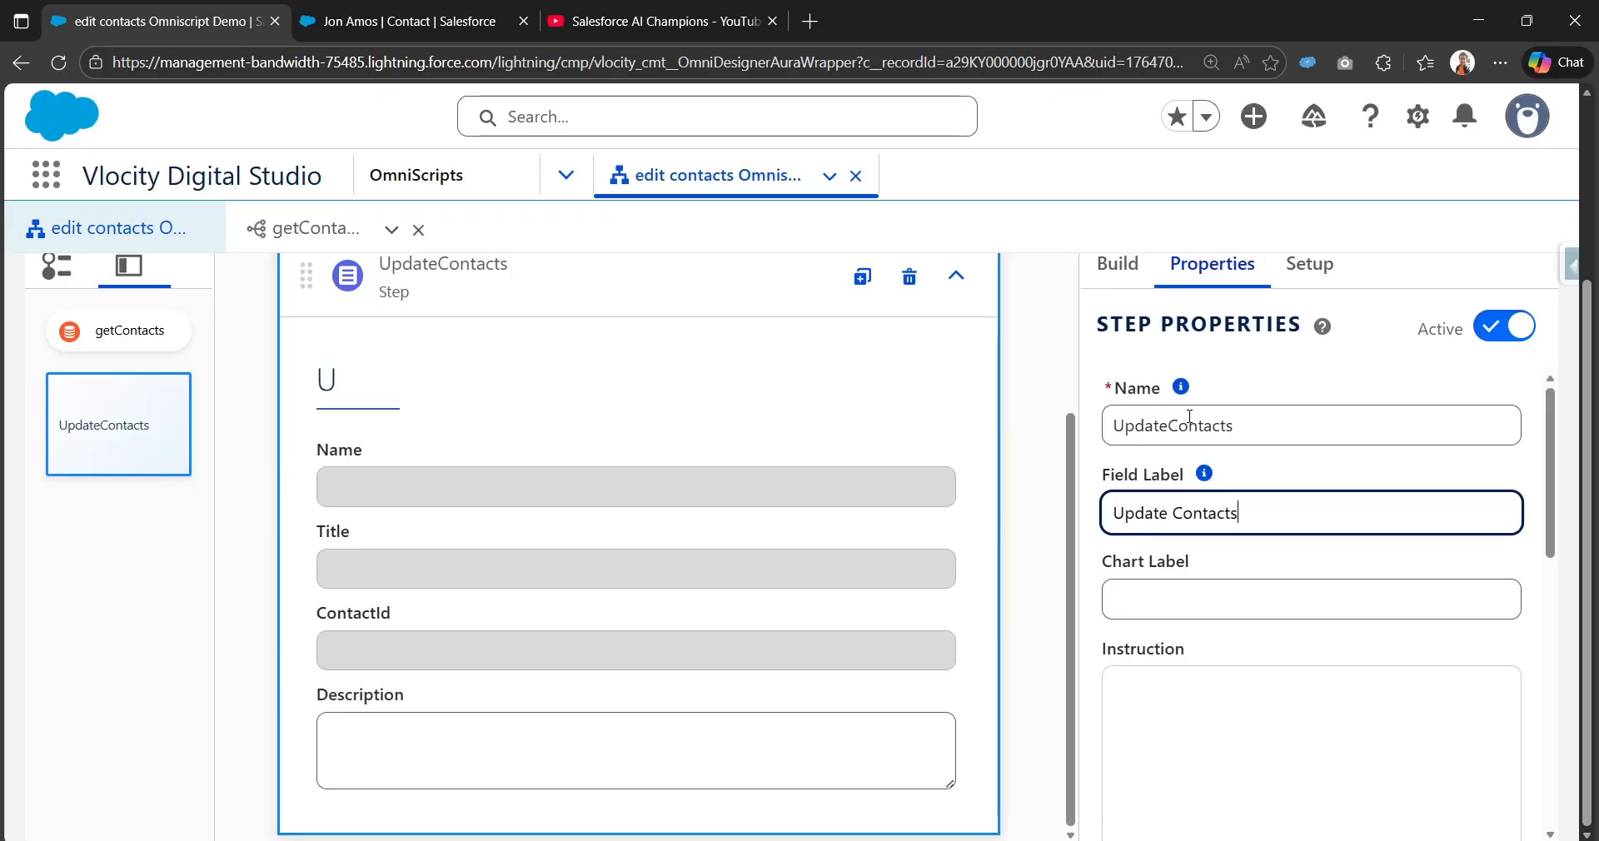
{"action": "scroll", "coordinate": [833, 467], "scroll_direction": "up", "scroll_amount": 3}
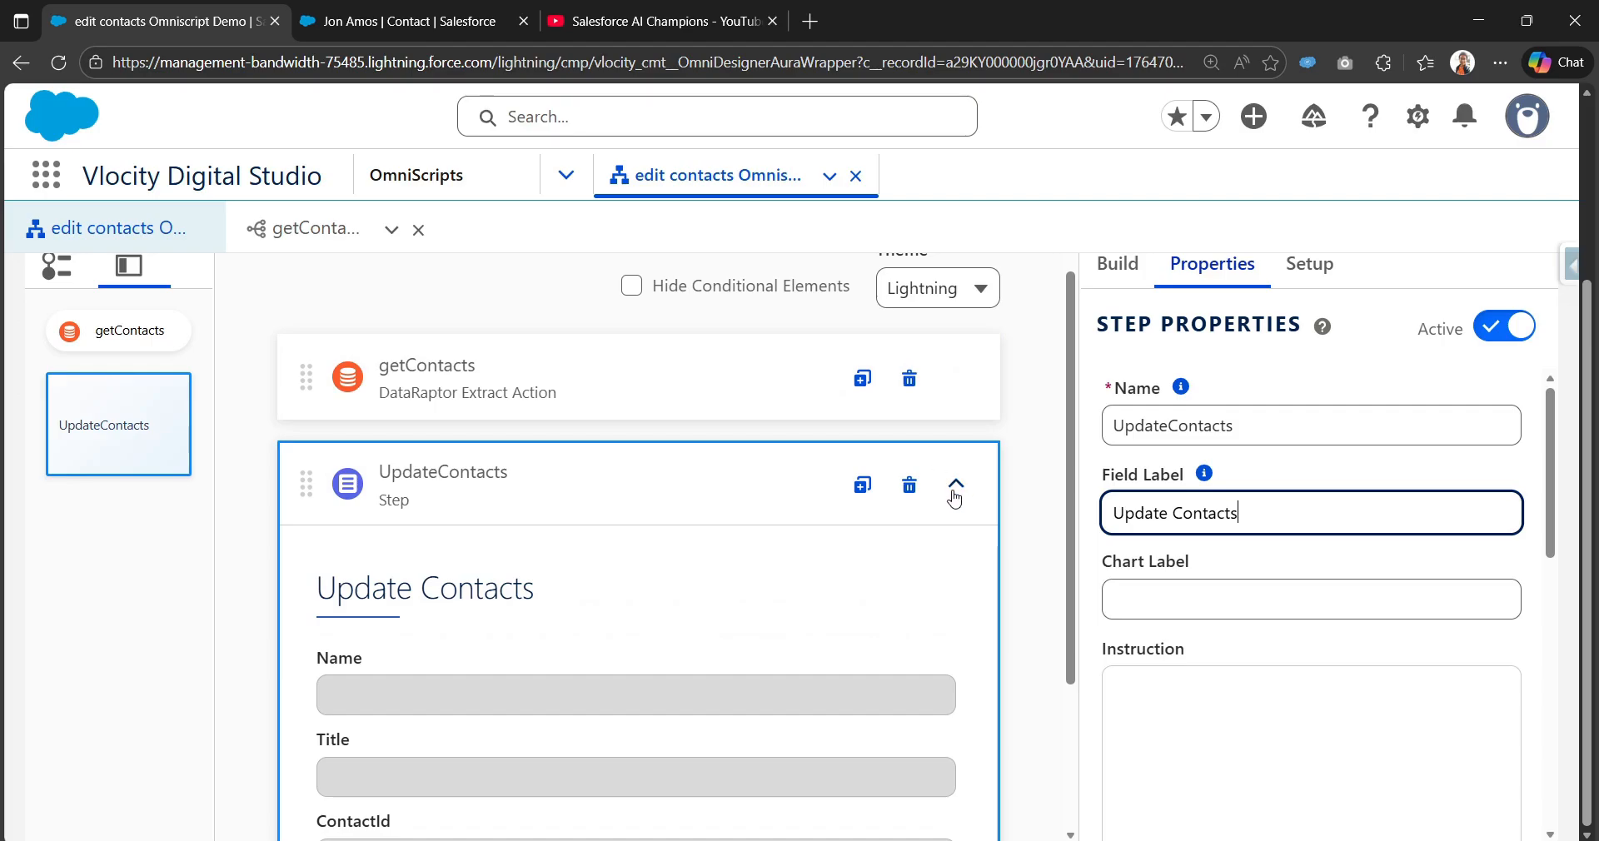
{"action": "scroll", "coordinate": [955, 498], "scroll_direction": "down", "scroll_amount": 2}
{"action": "scroll", "coordinate": [956, 499], "scroll_direction": "up", "scroll_amount": 2}
{"action": "left_click", "coordinate": [955, 492]}
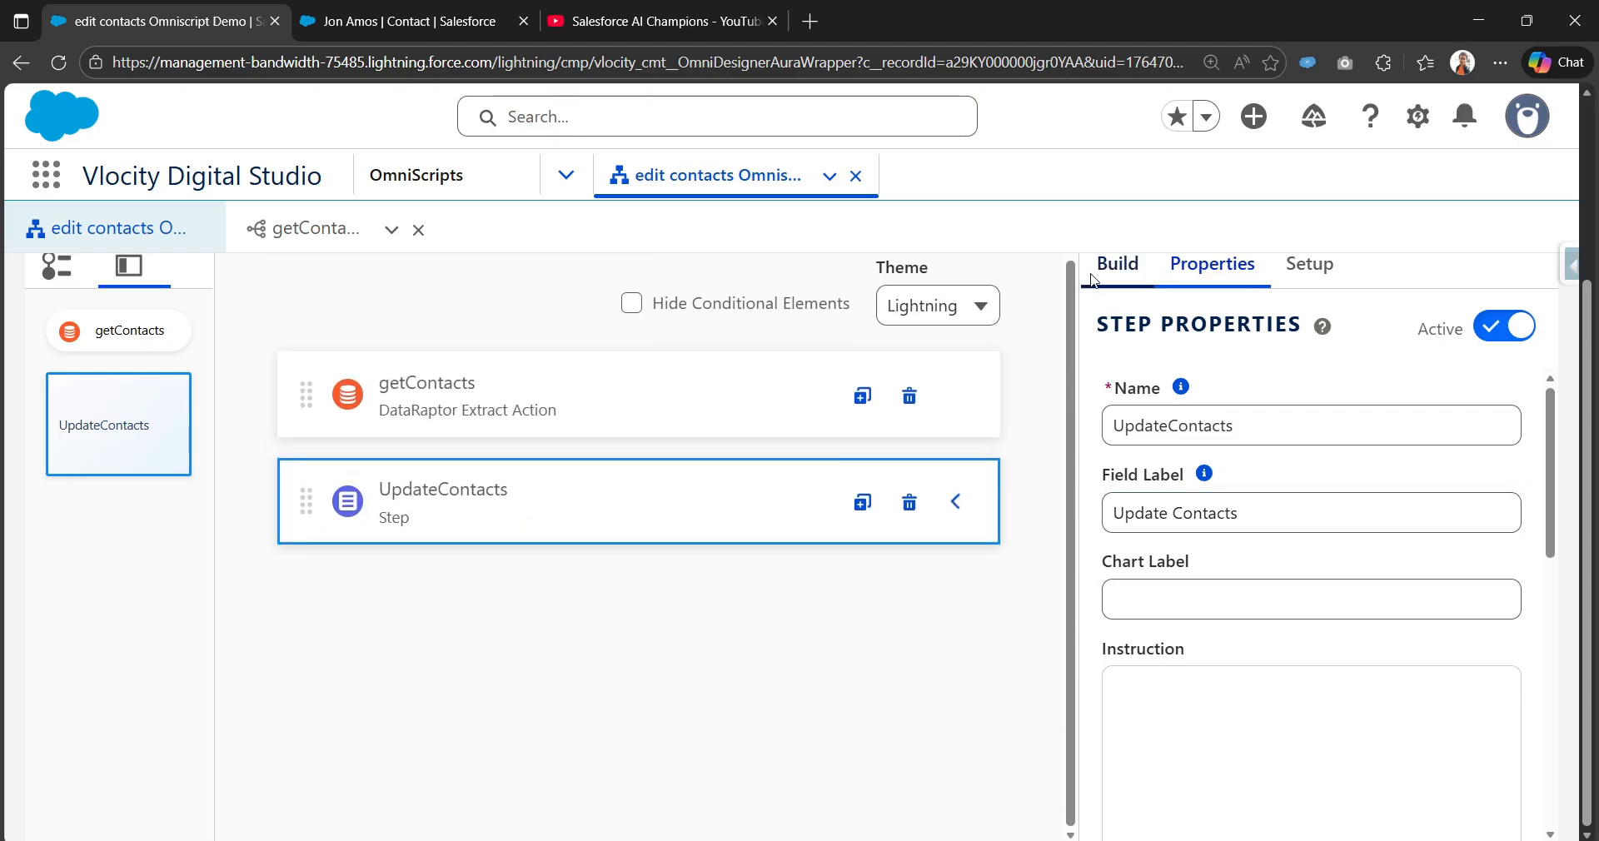
{"action": "left_click", "coordinate": [1094, 280]}
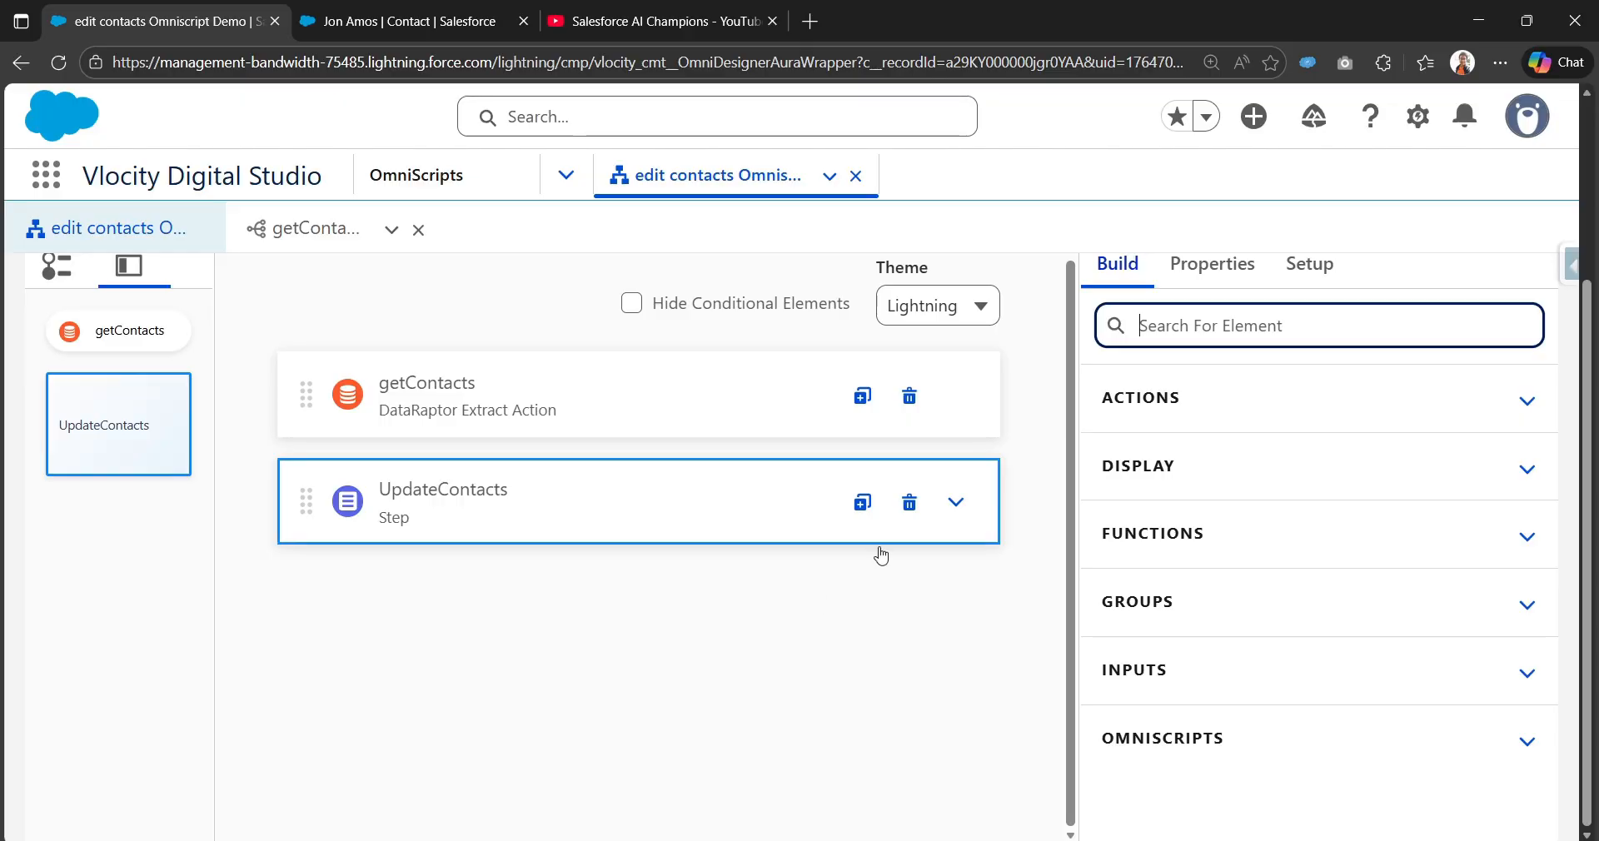
Step: Expand the UpdateContacts step to review its fields, then collapse it again
{"action": "left_click", "coordinate": [955, 501]}
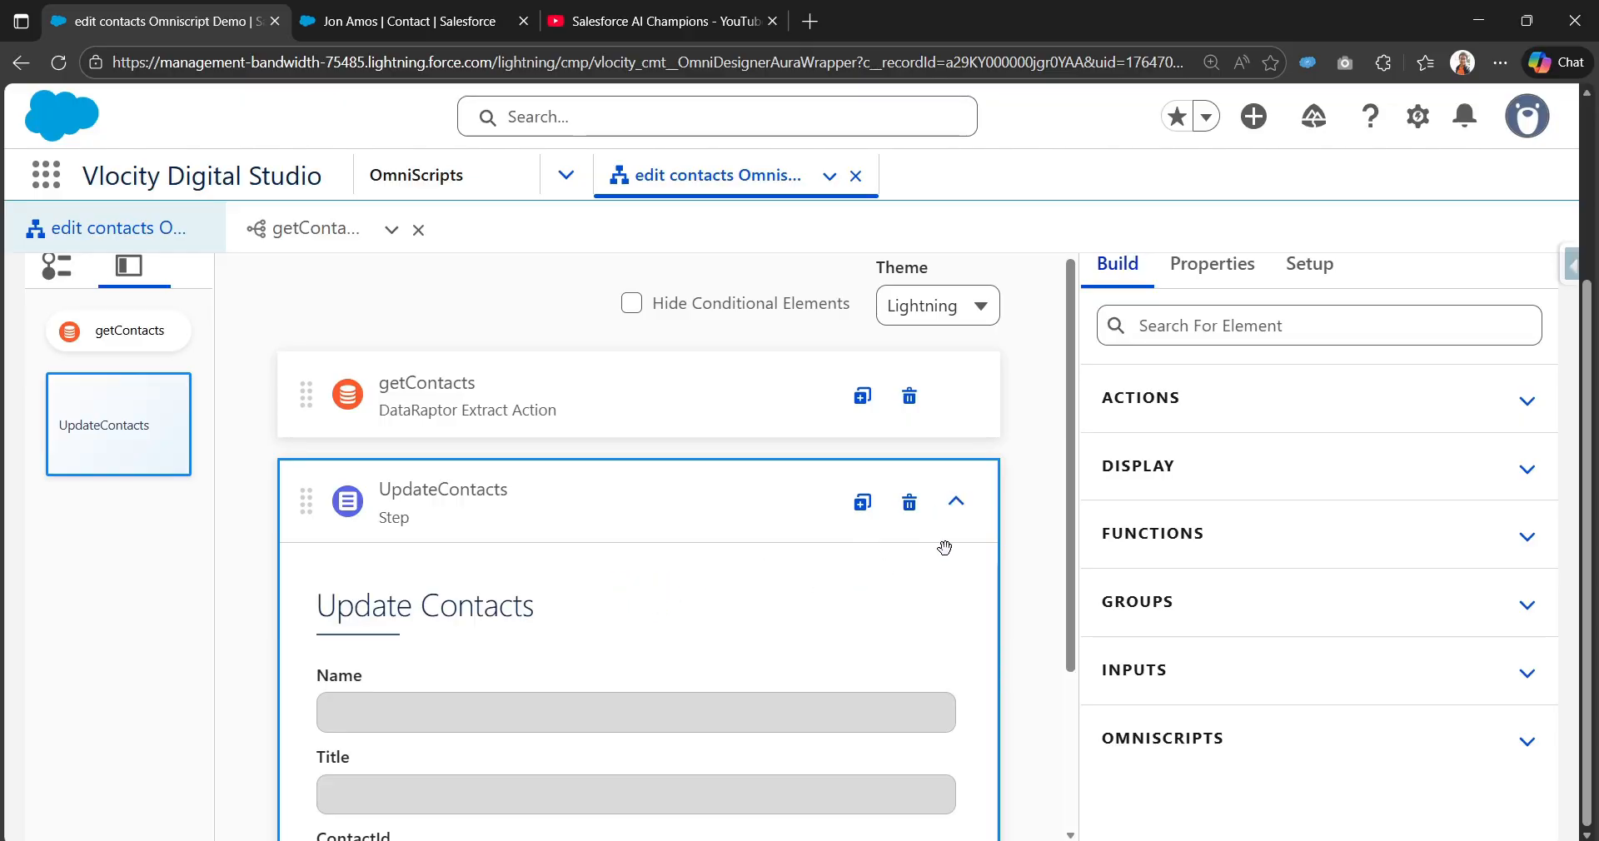
{"action": "scroll", "coordinate": [944, 547], "scroll_direction": "down", "scroll_amount": 3}
{"action": "scroll", "coordinate": [962, 508], "scroll_direction": "up", "scroll_amount": 3}
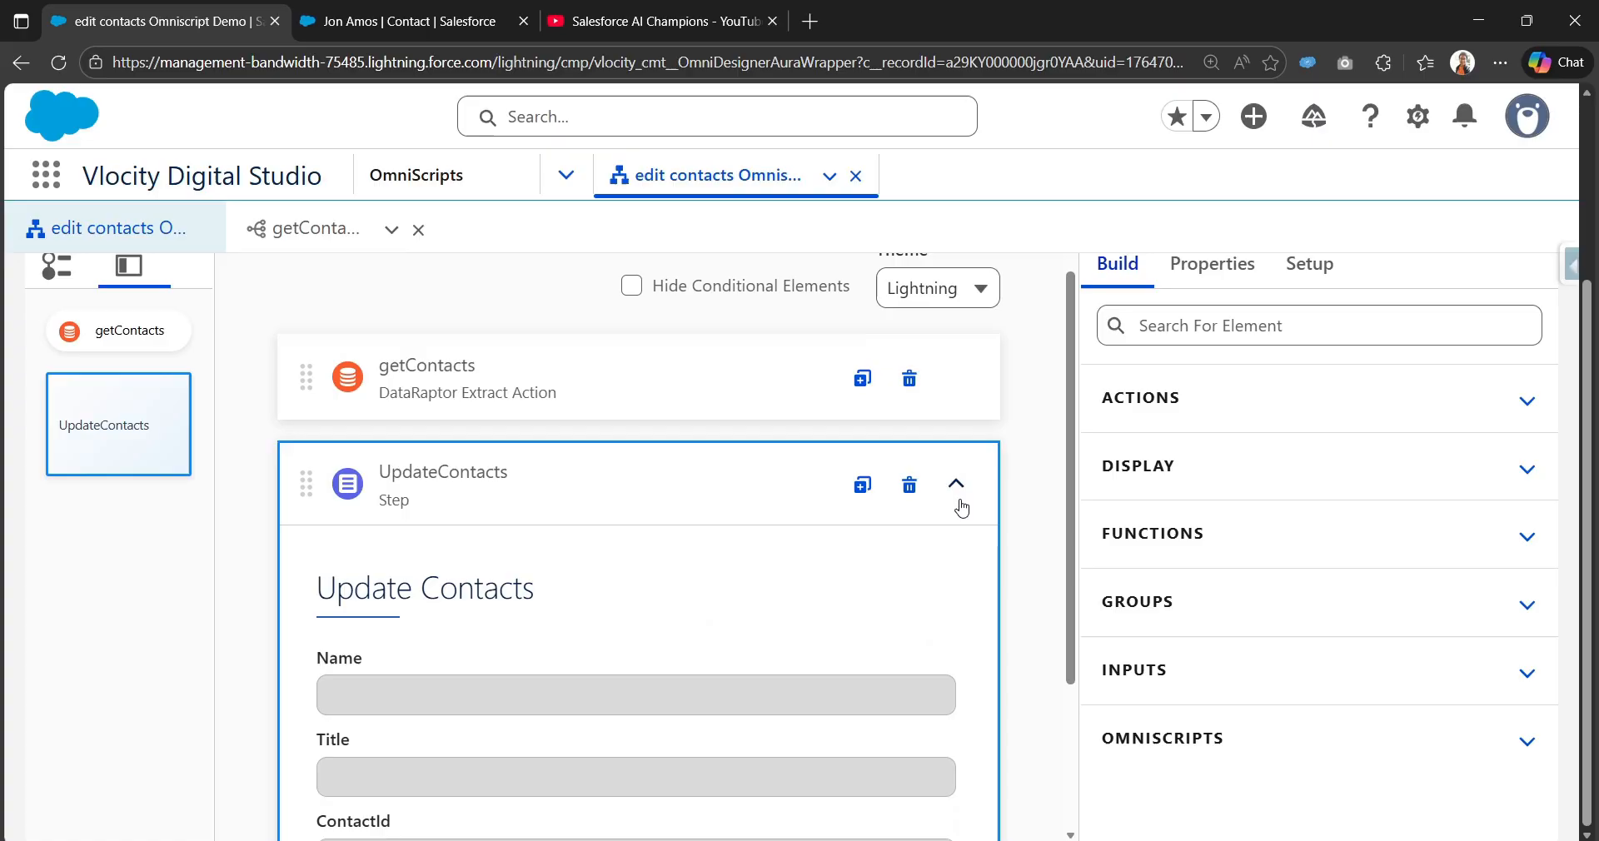
{"action": "left_click", "coordinate": [955, 487]}
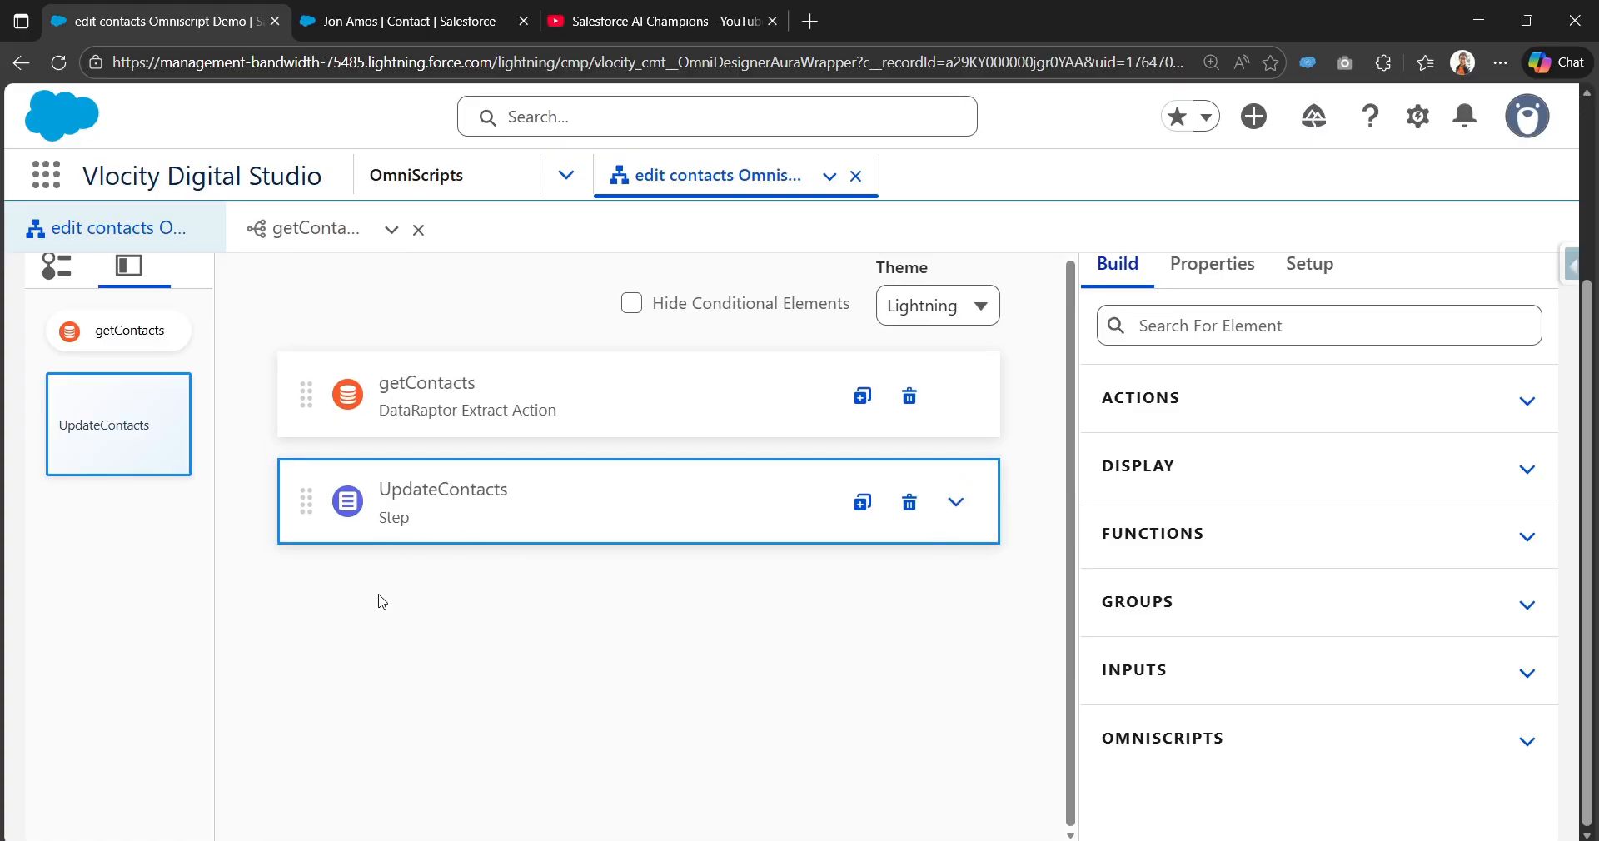
Step: Add a DataRaptor Post Action below UpdateContacts, named and labelled saveContacts
{"action": "left_click", "coordinate": [1286, 329]}
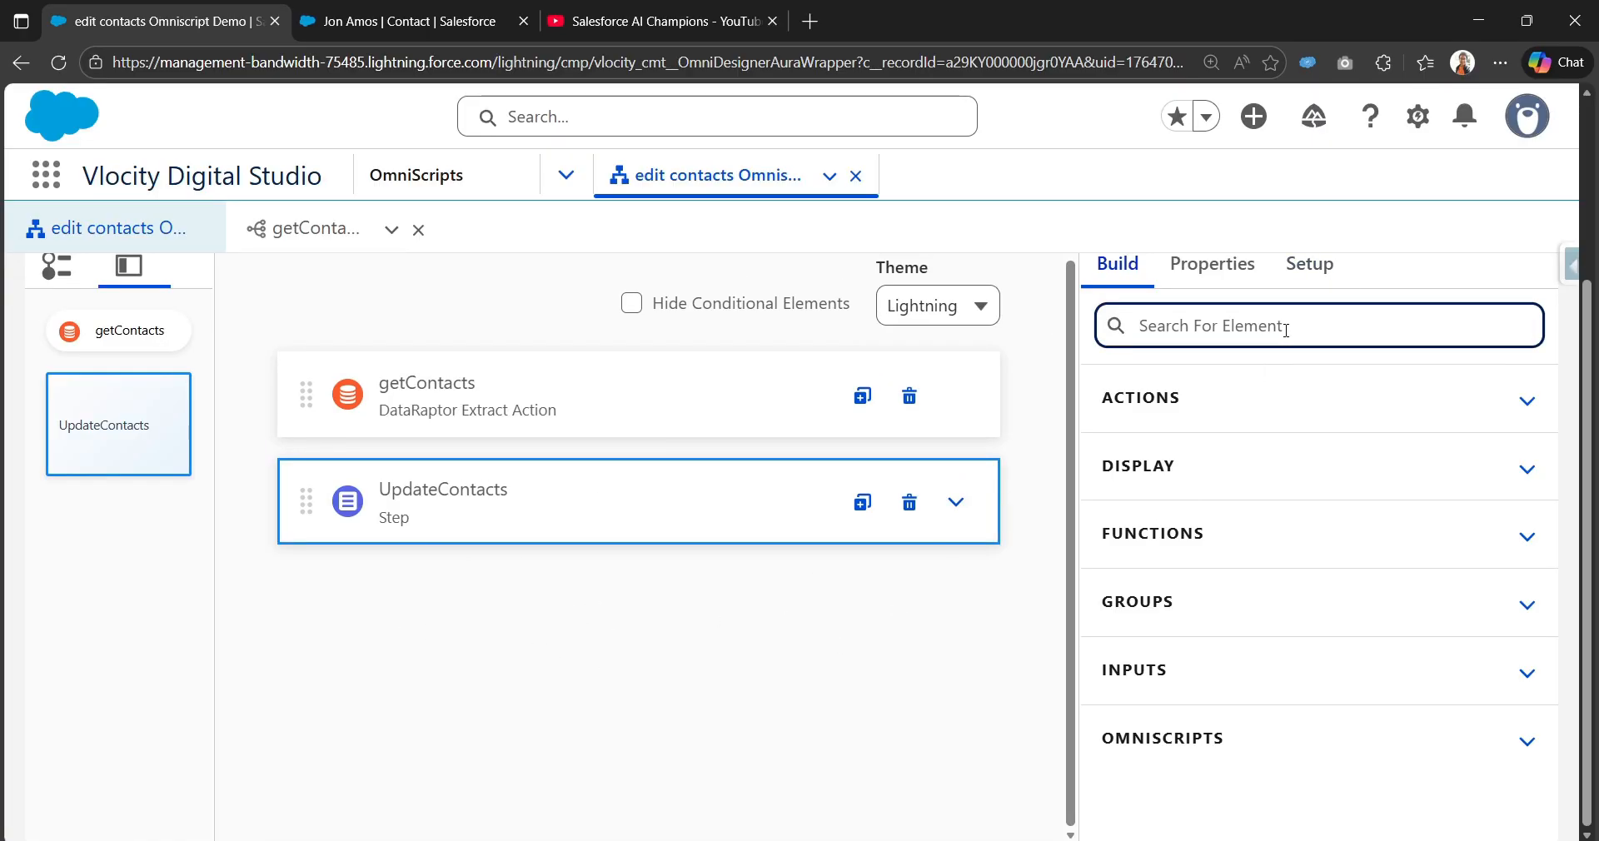
{"action": "type", "text": "data"}
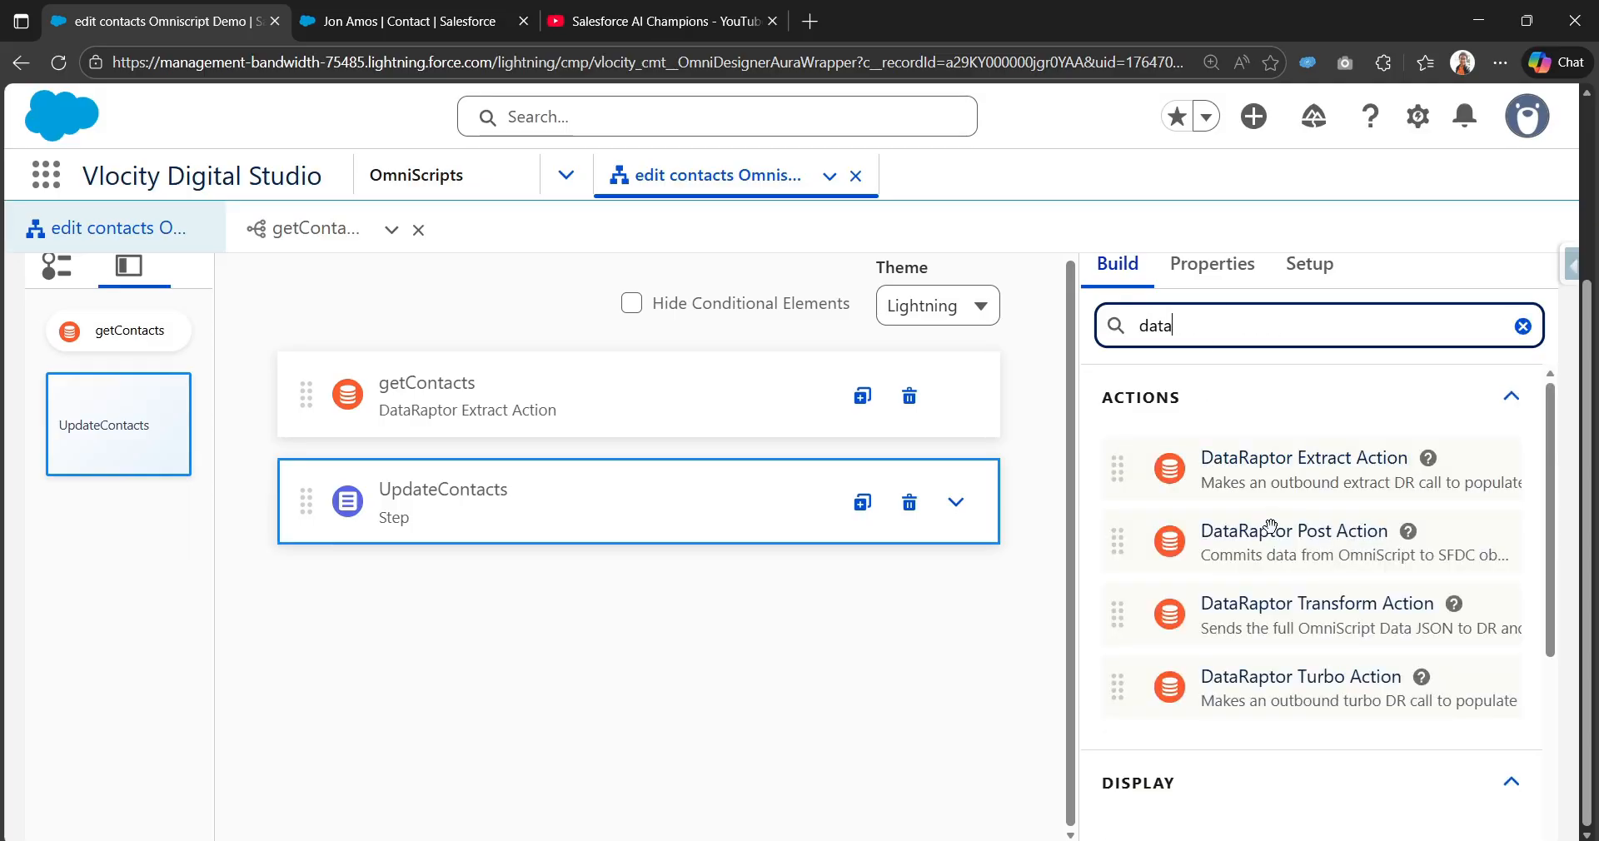
{"action": "left_click_drag", "start_coordinate": [1274, 531], "coordinate": [604, 577]}
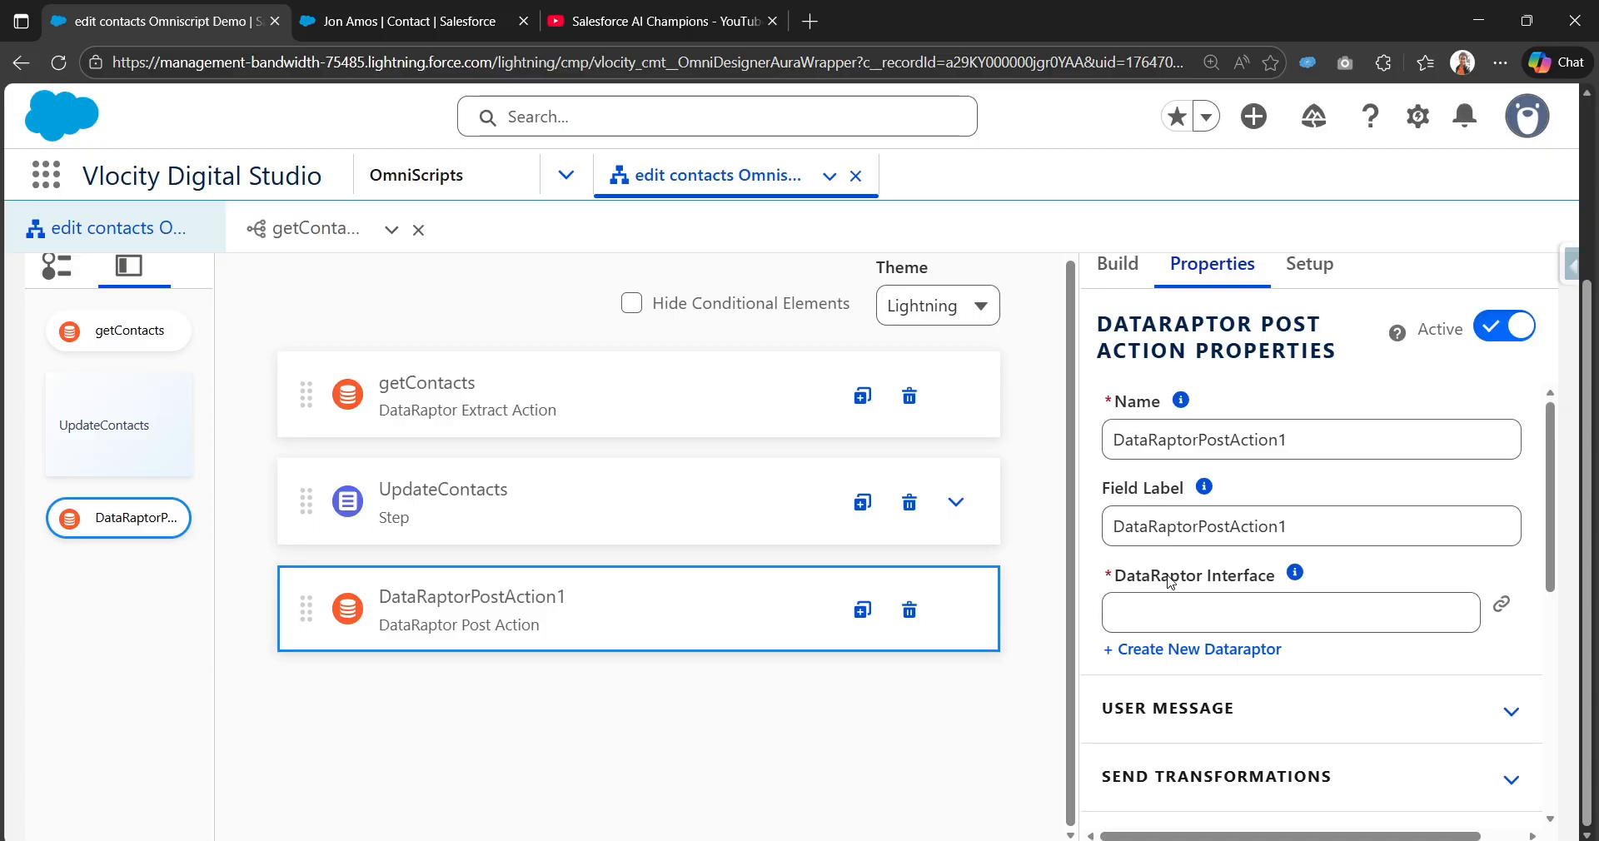
{"action": "triple_click", "coordinate": [1351, 441]}
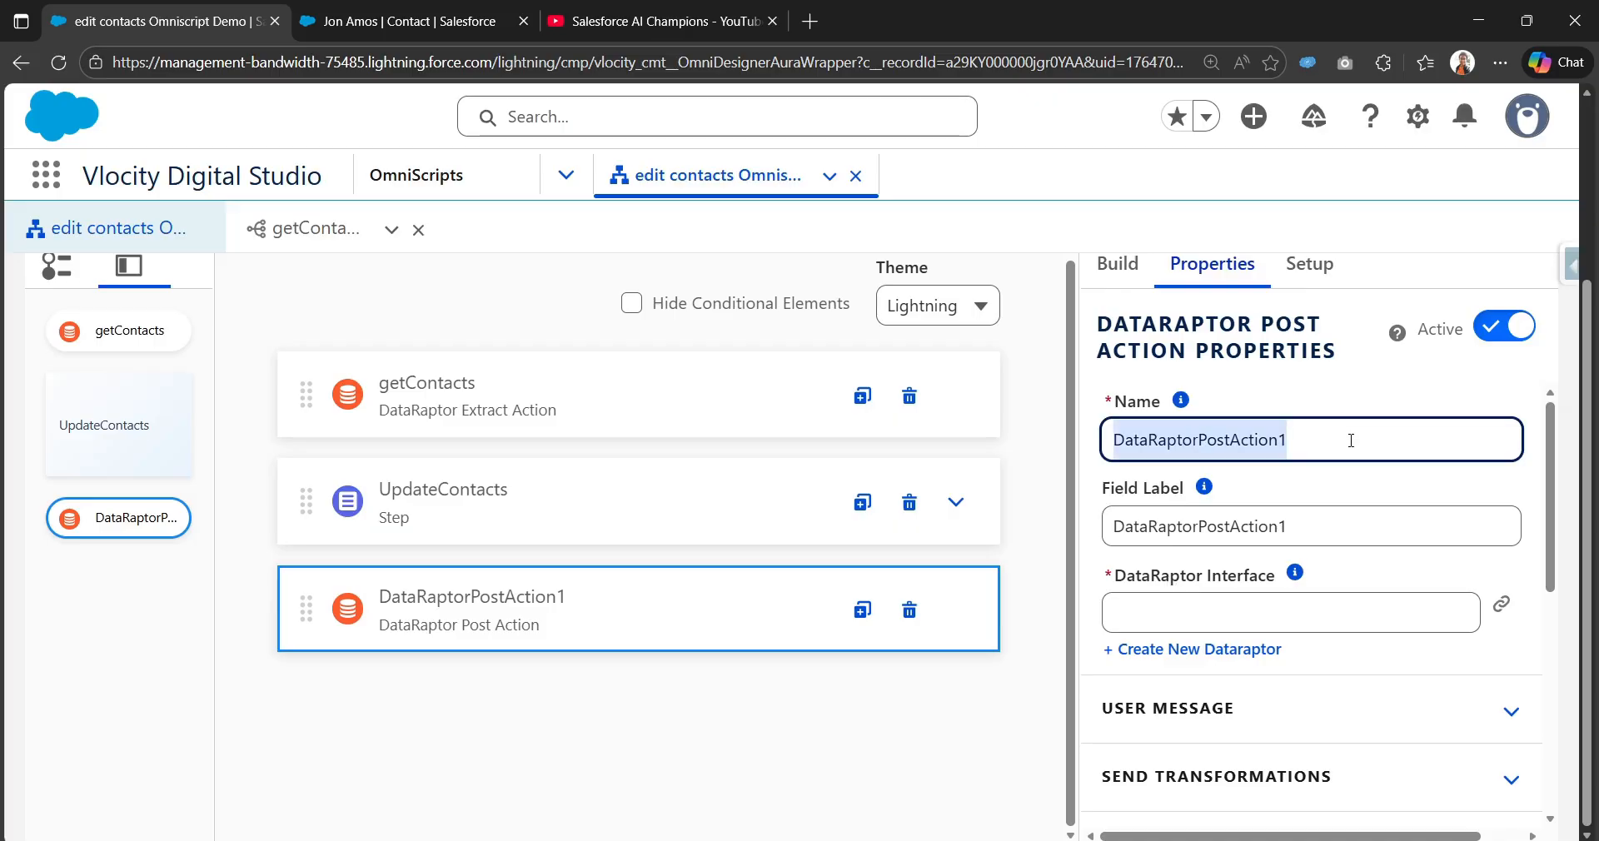
{"action": "type", "text": "save"}
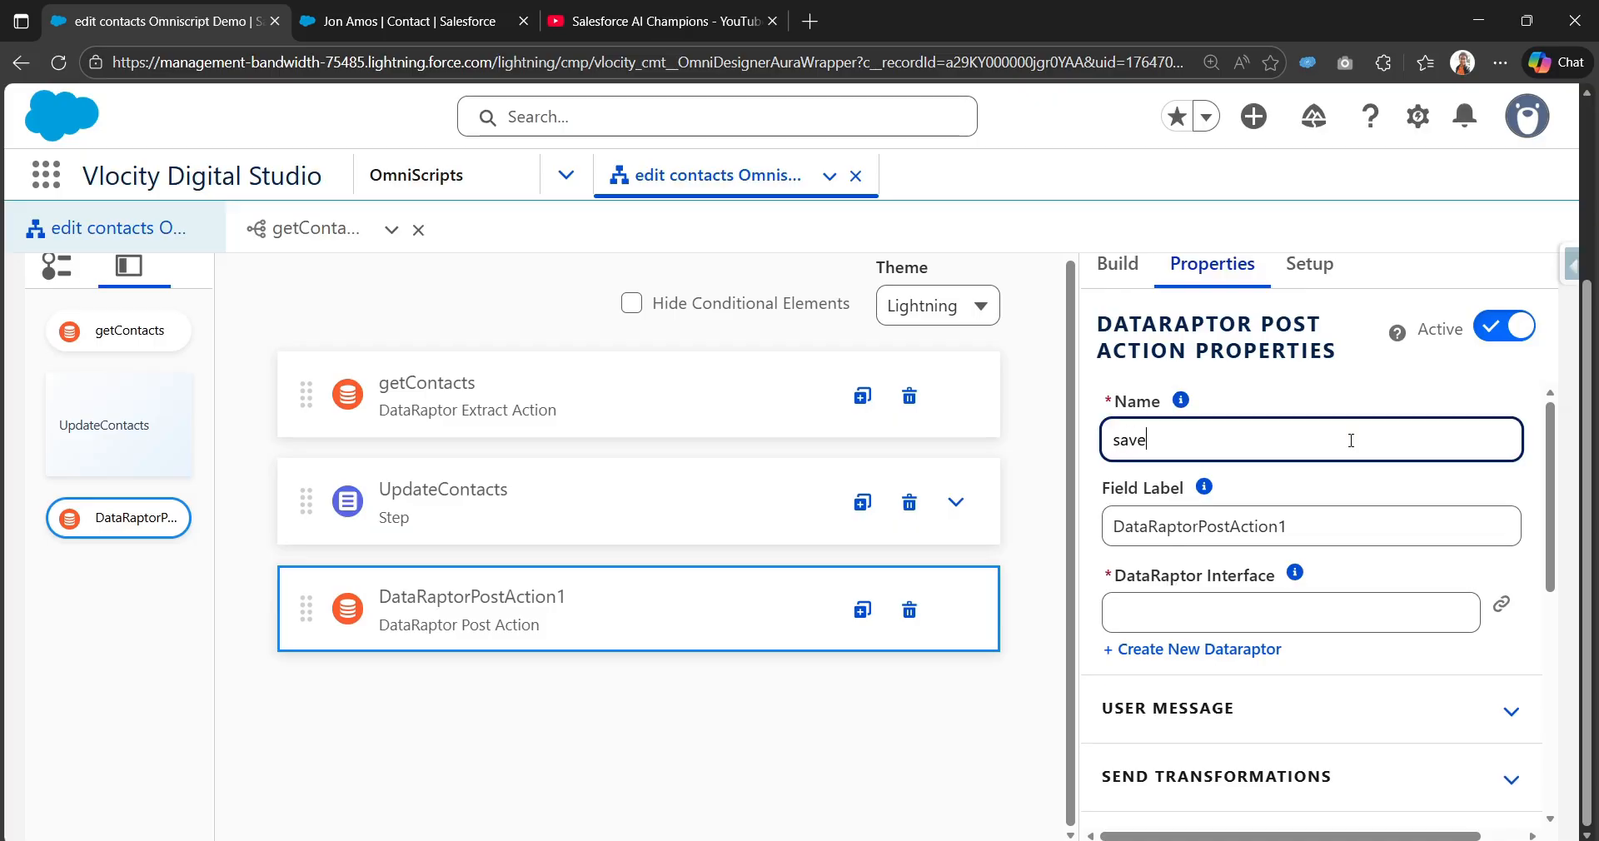
{"action": "type", "text": "Contacts"}
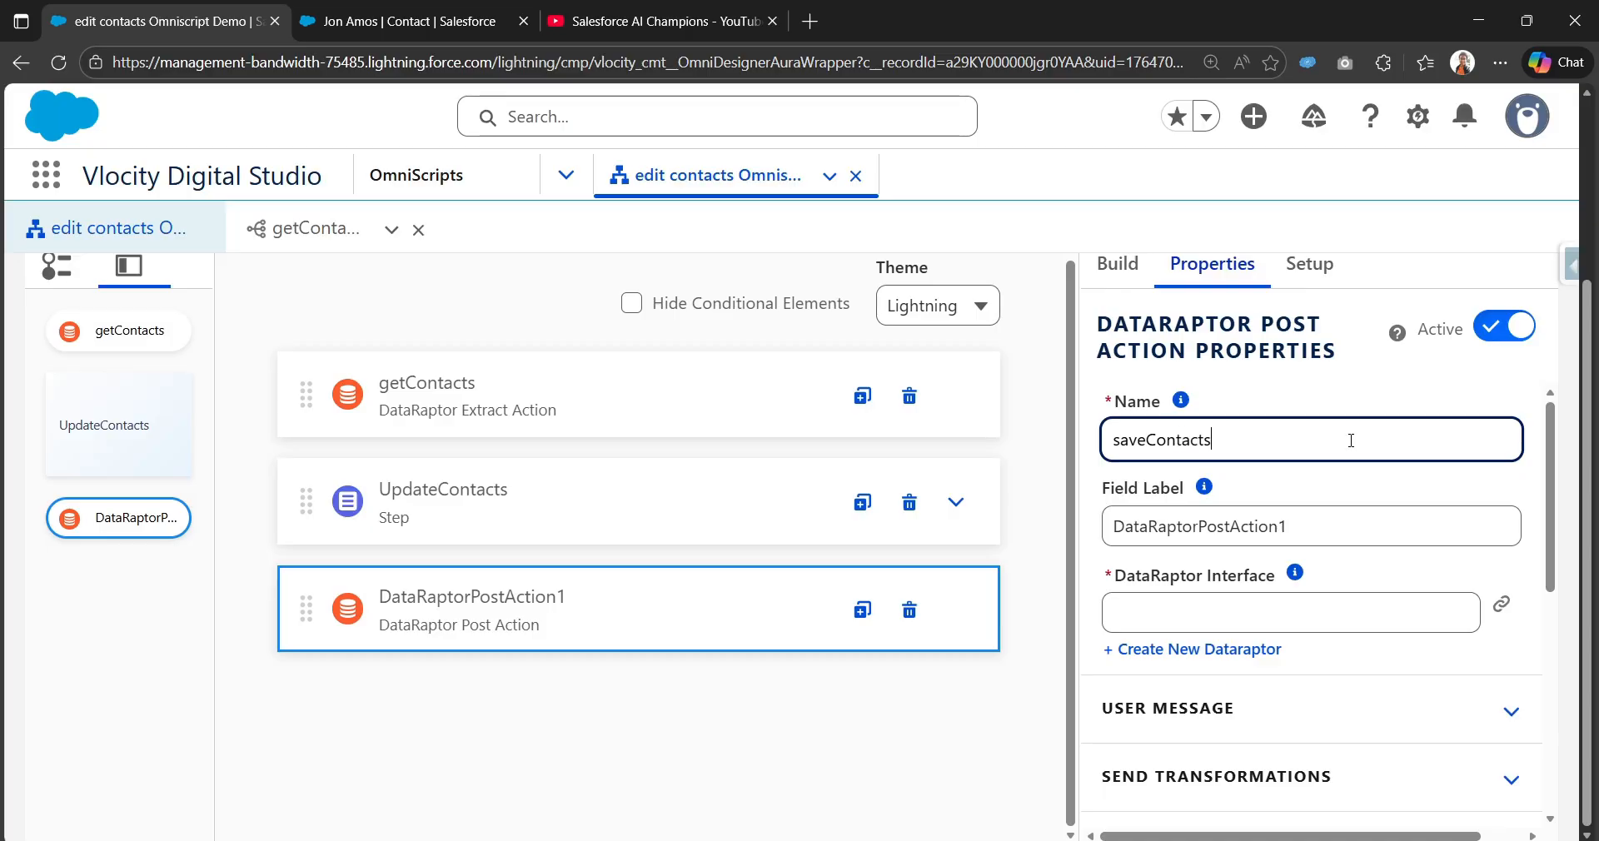
{"action": "key", "text": "ctrl+a"}
{"action": "key", "text": "ctrl+c"}
{"action": "key", "text": "Tab"}
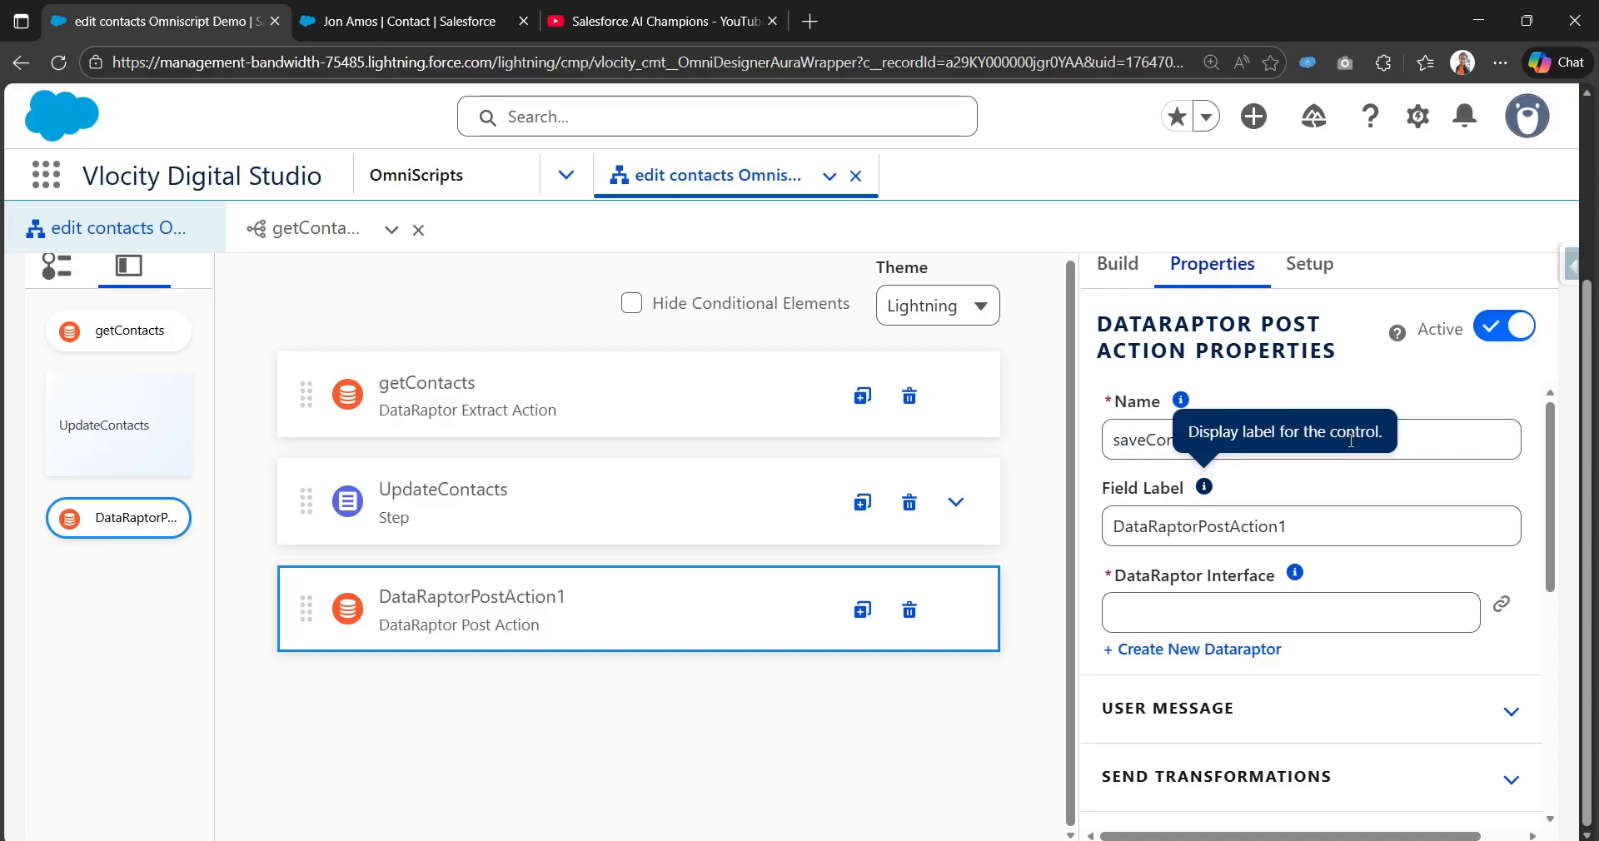
{"action": "key", "text": "Tab"}
{"action": "key", "text": "ctrl+v"}
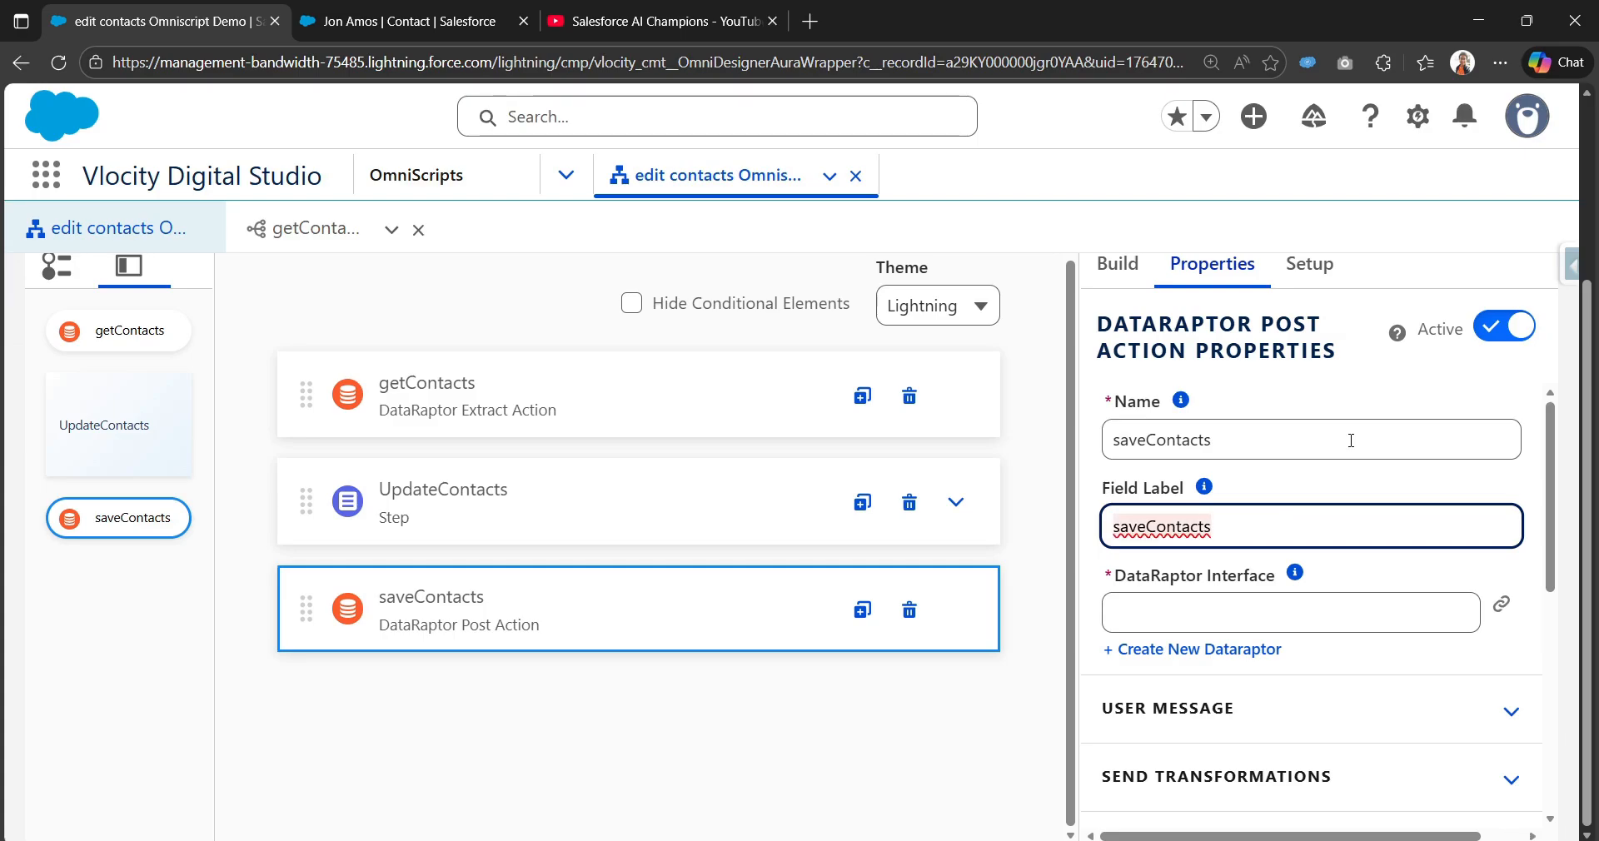
Step: Create the saveContactDR Load DataRaptor for this action, with JSON input and SObject output
{"action": "left_click", "coordinate": [1220, 658]}
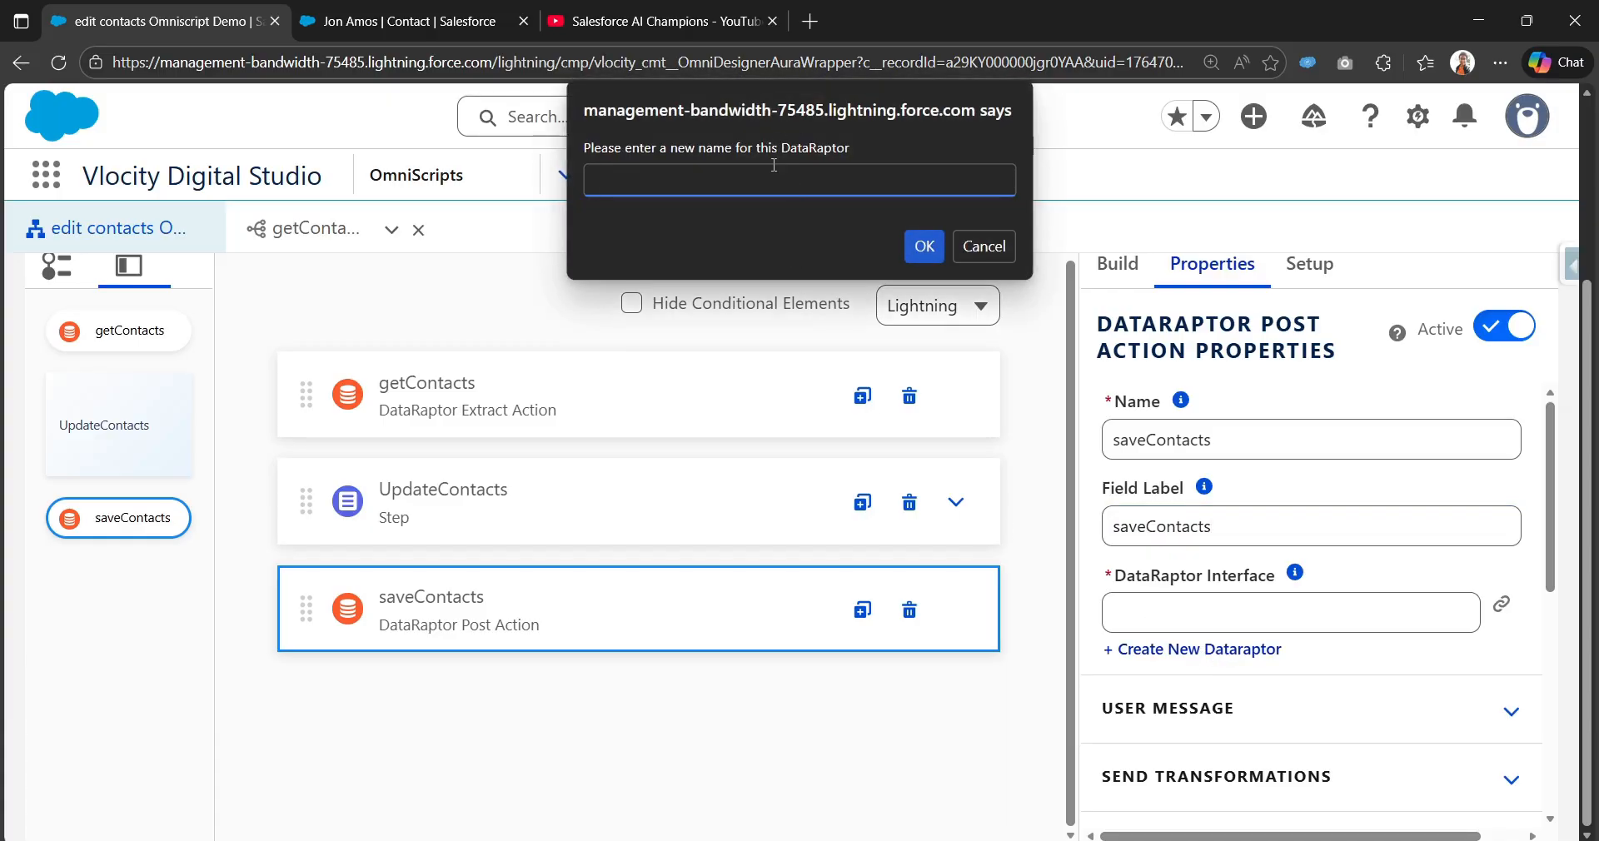
{"action": "type", "text": "saveContactDE"}
{"action": "left_click", "coordinate": [927, 250]}
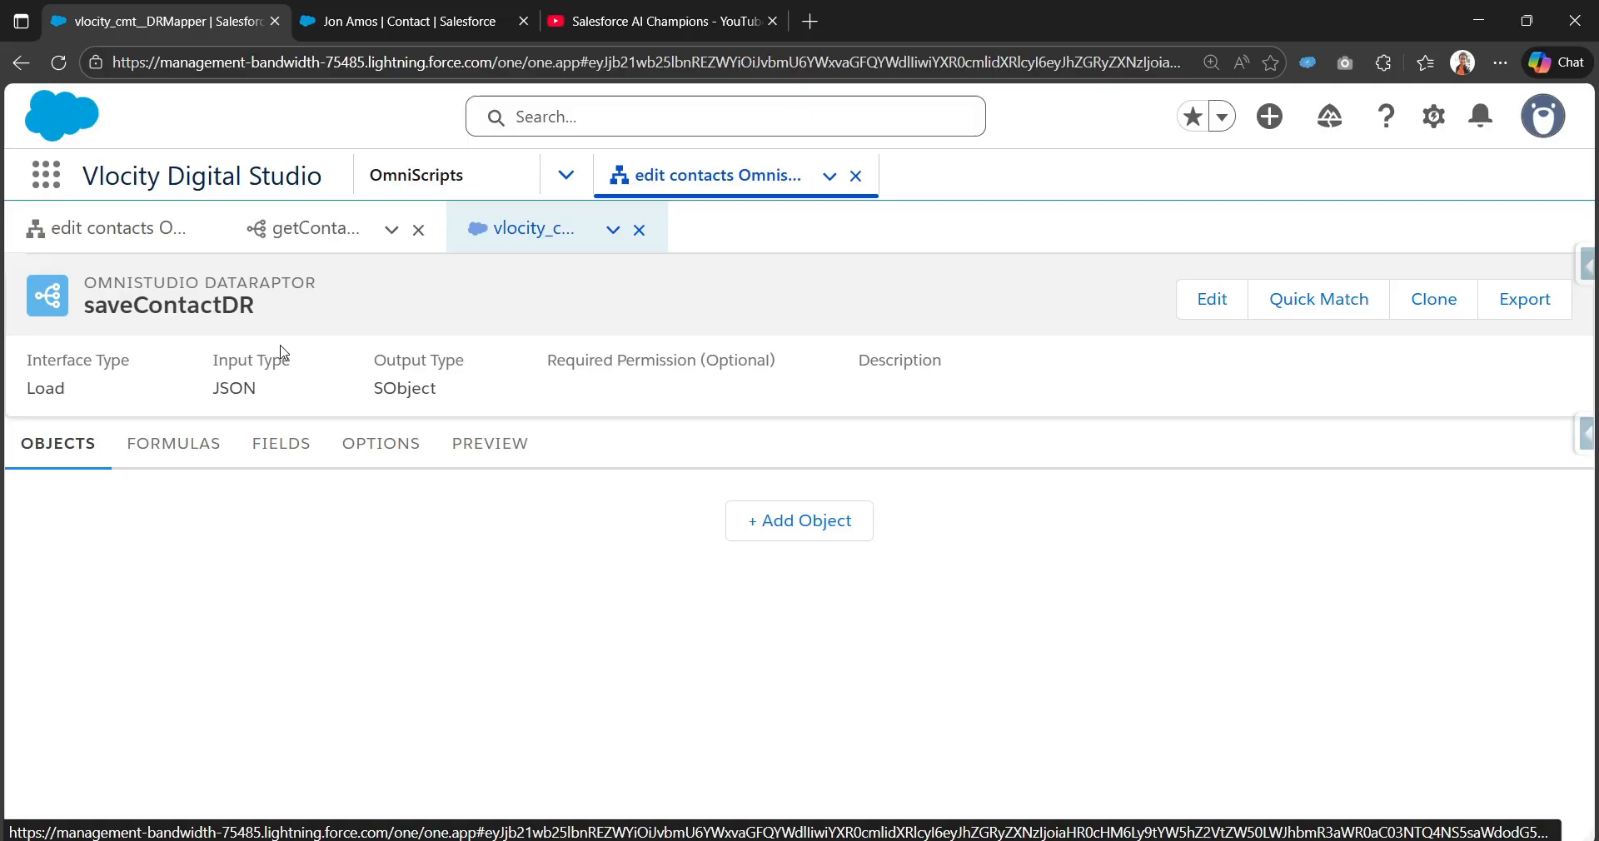
{"action": "left_click_drag", "start_coordinate": [31, 388], "coordinate": [77, 397]}
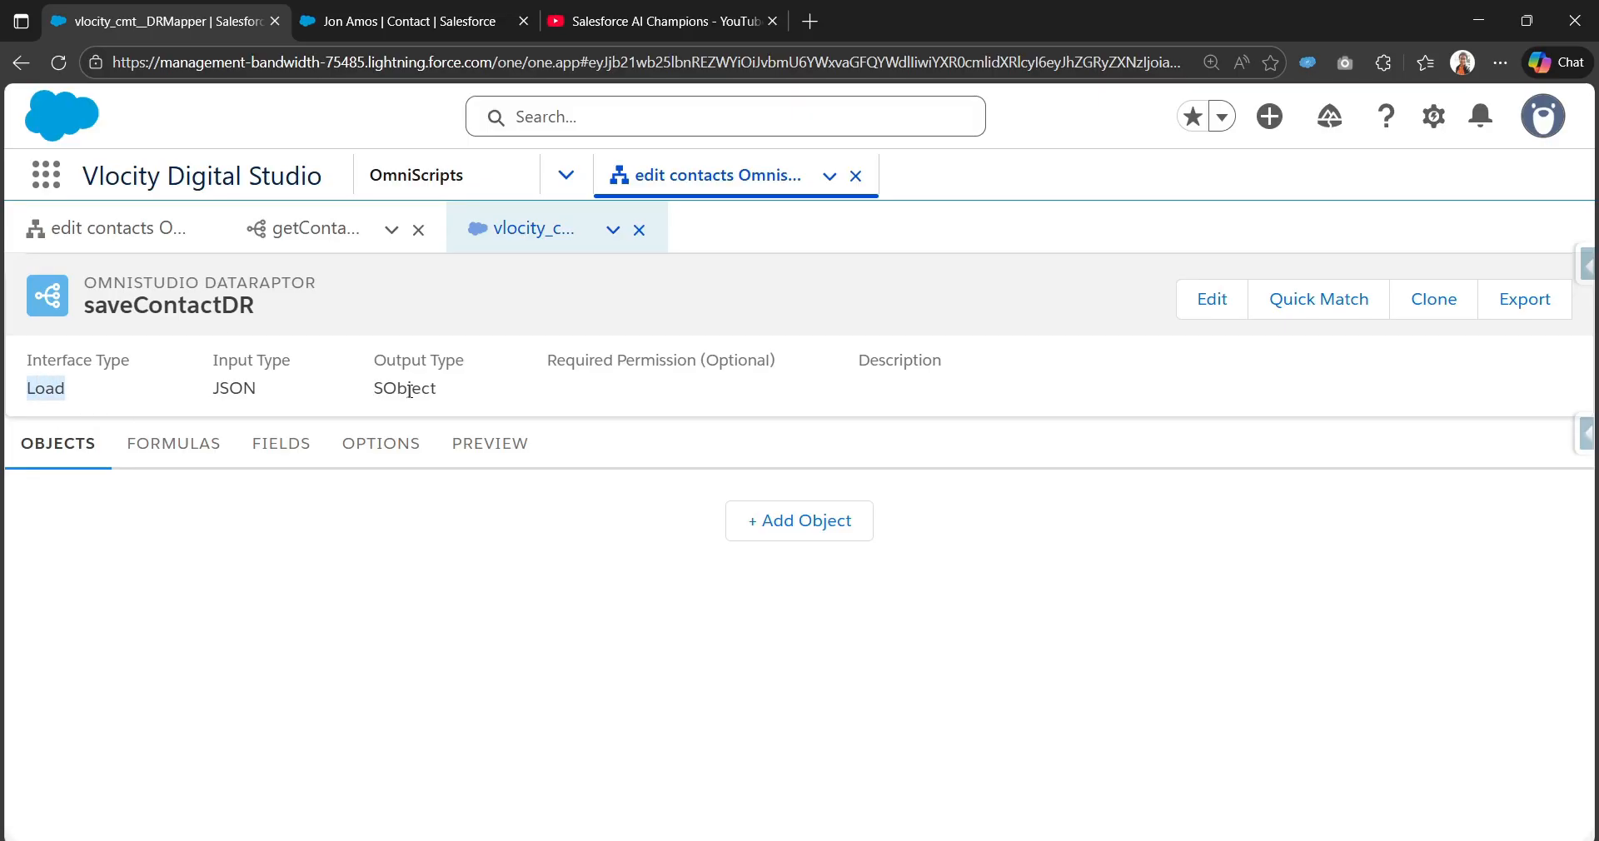
{"action": "left_click_drag", "start_coordinate": [363, 388], "coordinate": [445, 396]}
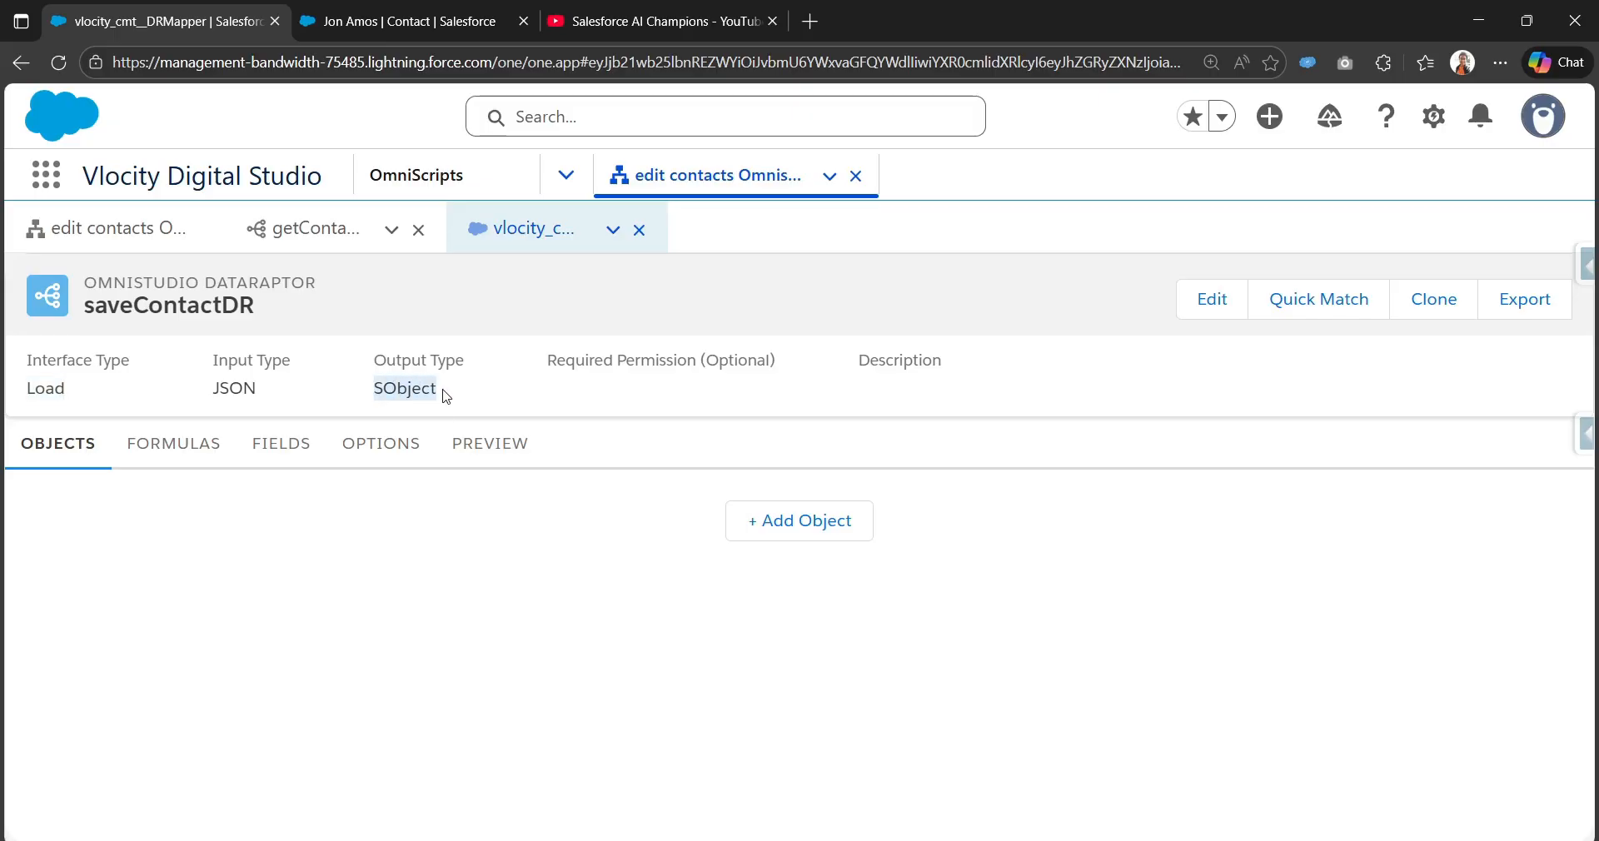
Step: Add Contact as the saveContactDR object and start a new field mapping
{"action": "left_click", "coordinate": [831, 539]}
{"action": "left_click", "coordinate": [528, 518]}
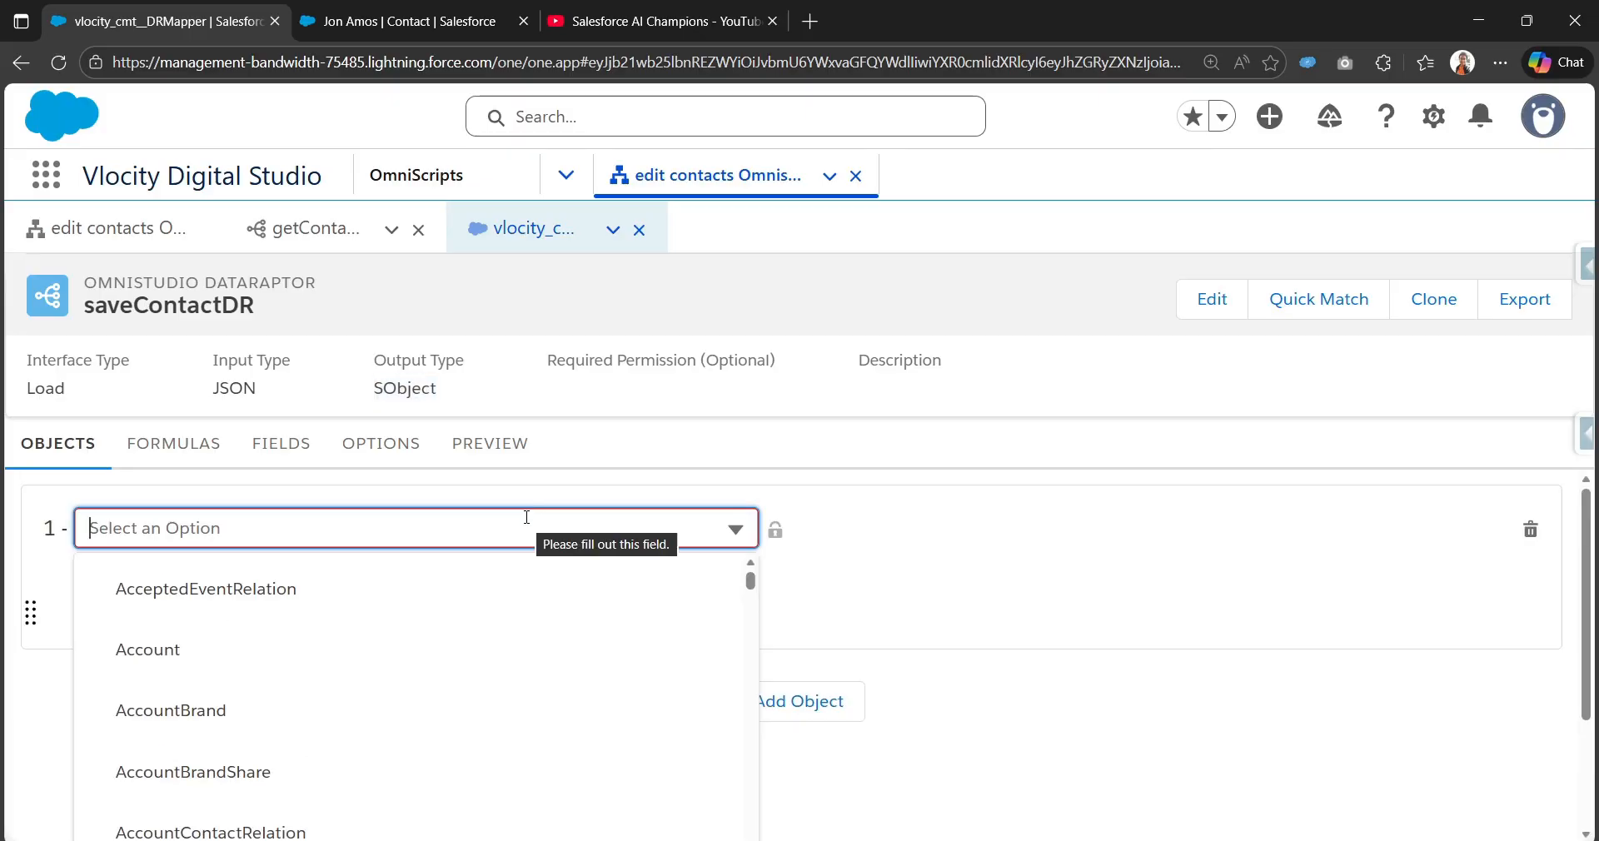
{"action": "type", "text": "Contact"}
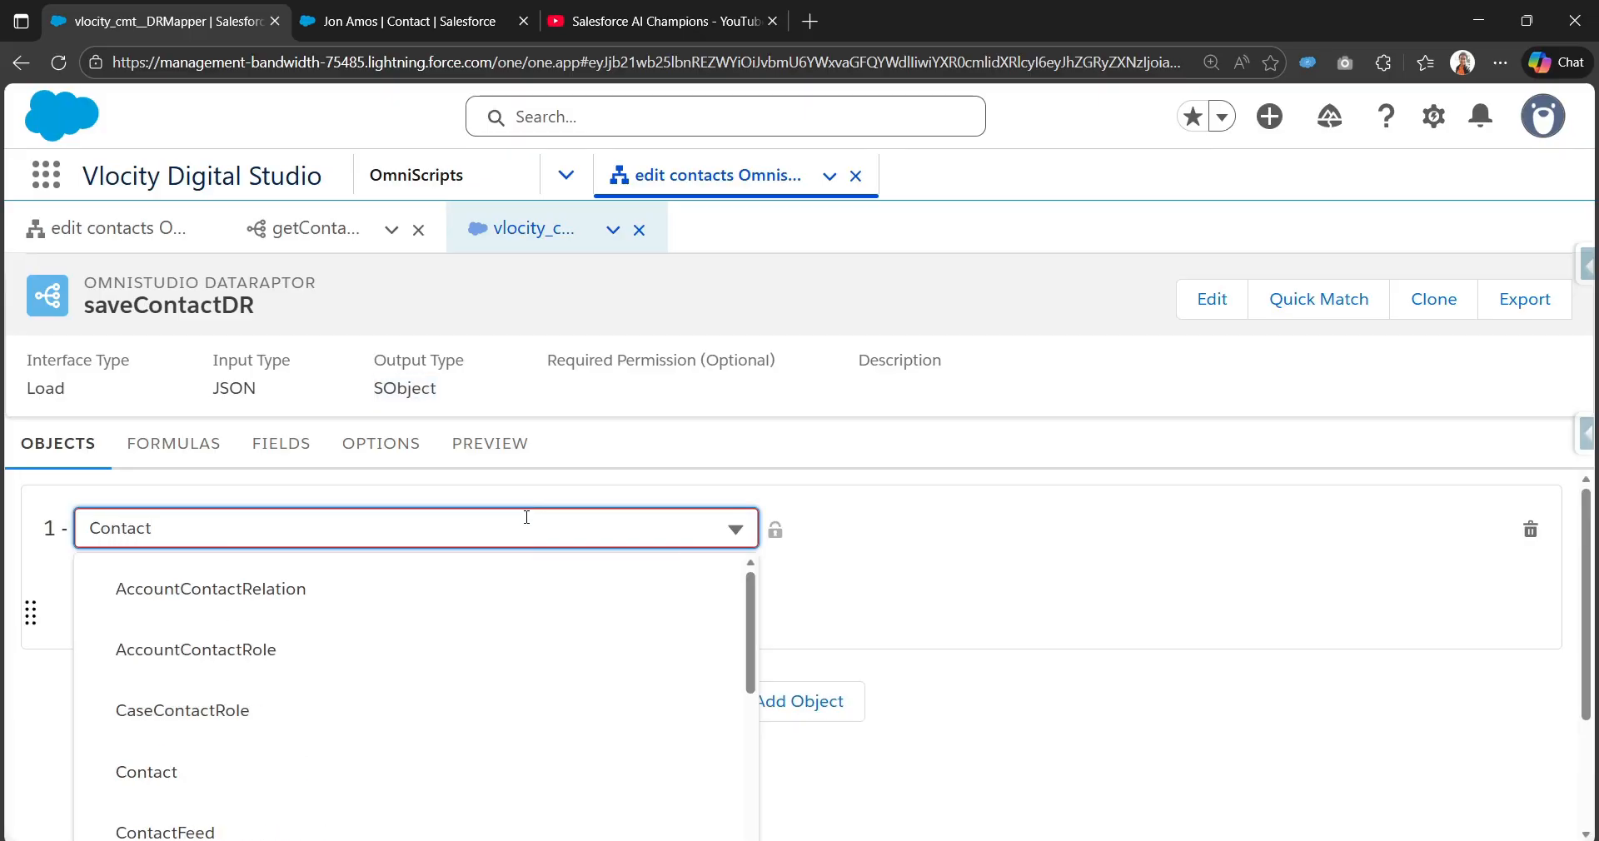
{"action": "left_click", "coordinate": [196, 771]}
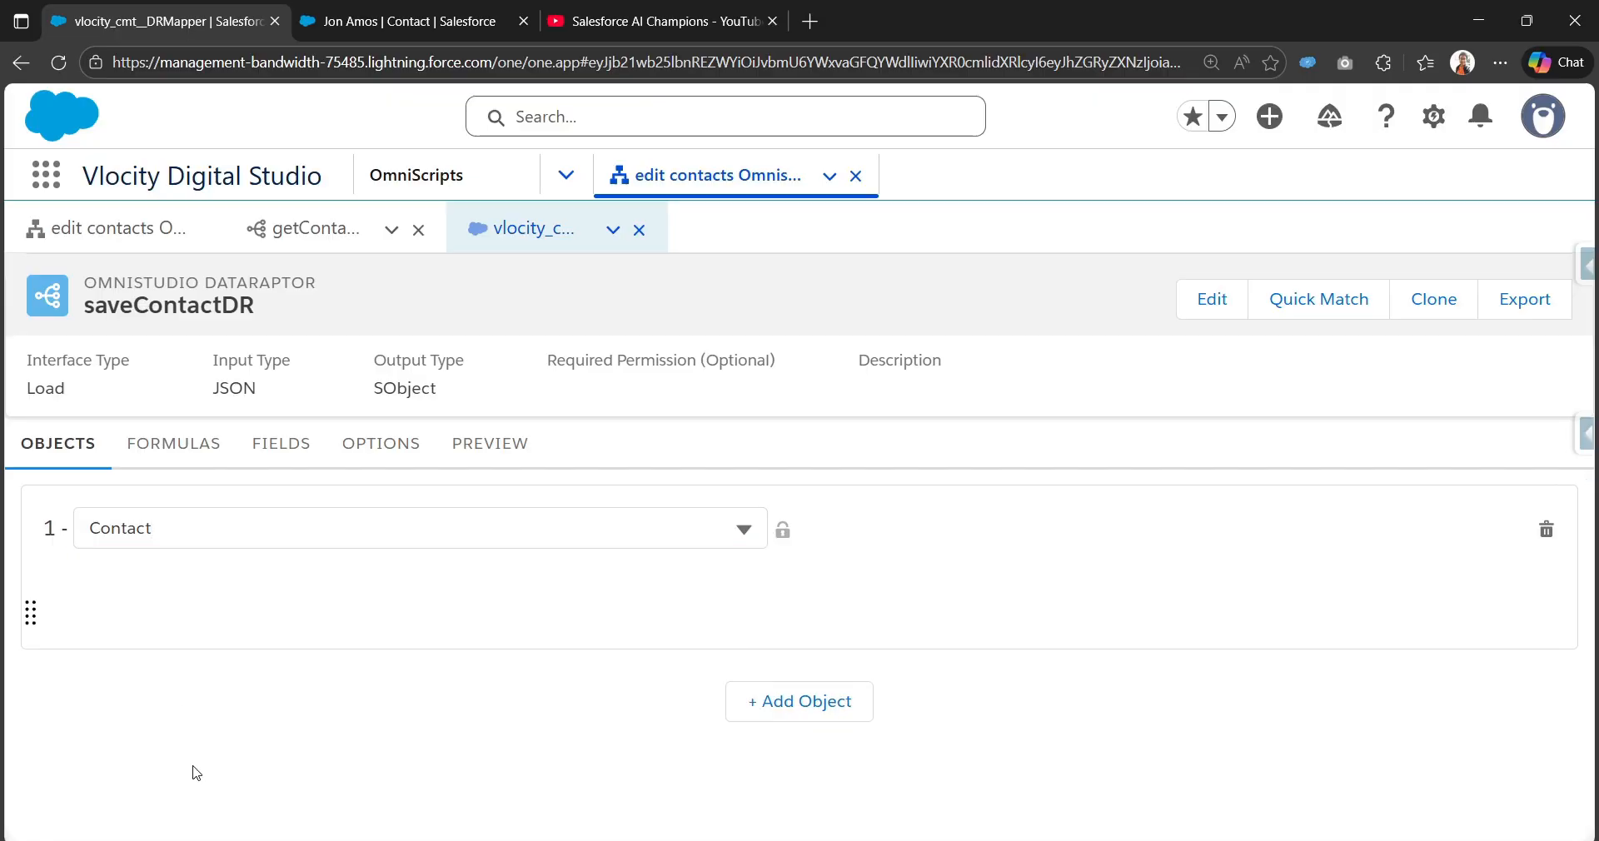
{"action": "left_click", "coordinate": [288, 449]}
{"action": "left_click", "coordinate": [1164, 550]}
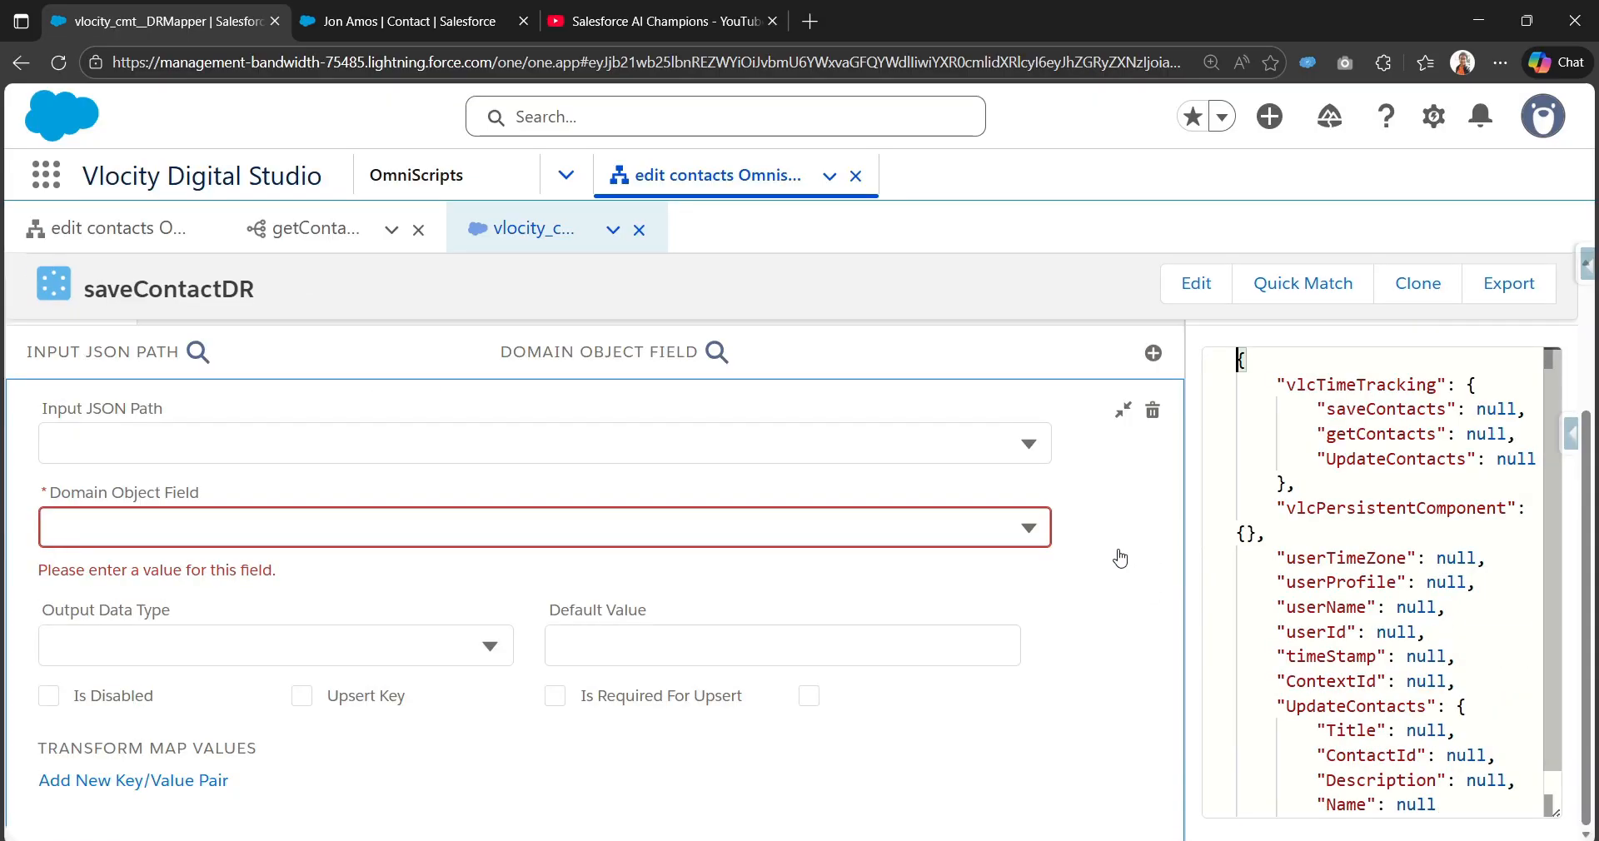
{"action": "scroll", "coordinate": [1121, 558], "scroll_direction": "up", "scroll_amount": 3}
{"action": "left_click", "coordinate": [1122, 608]}
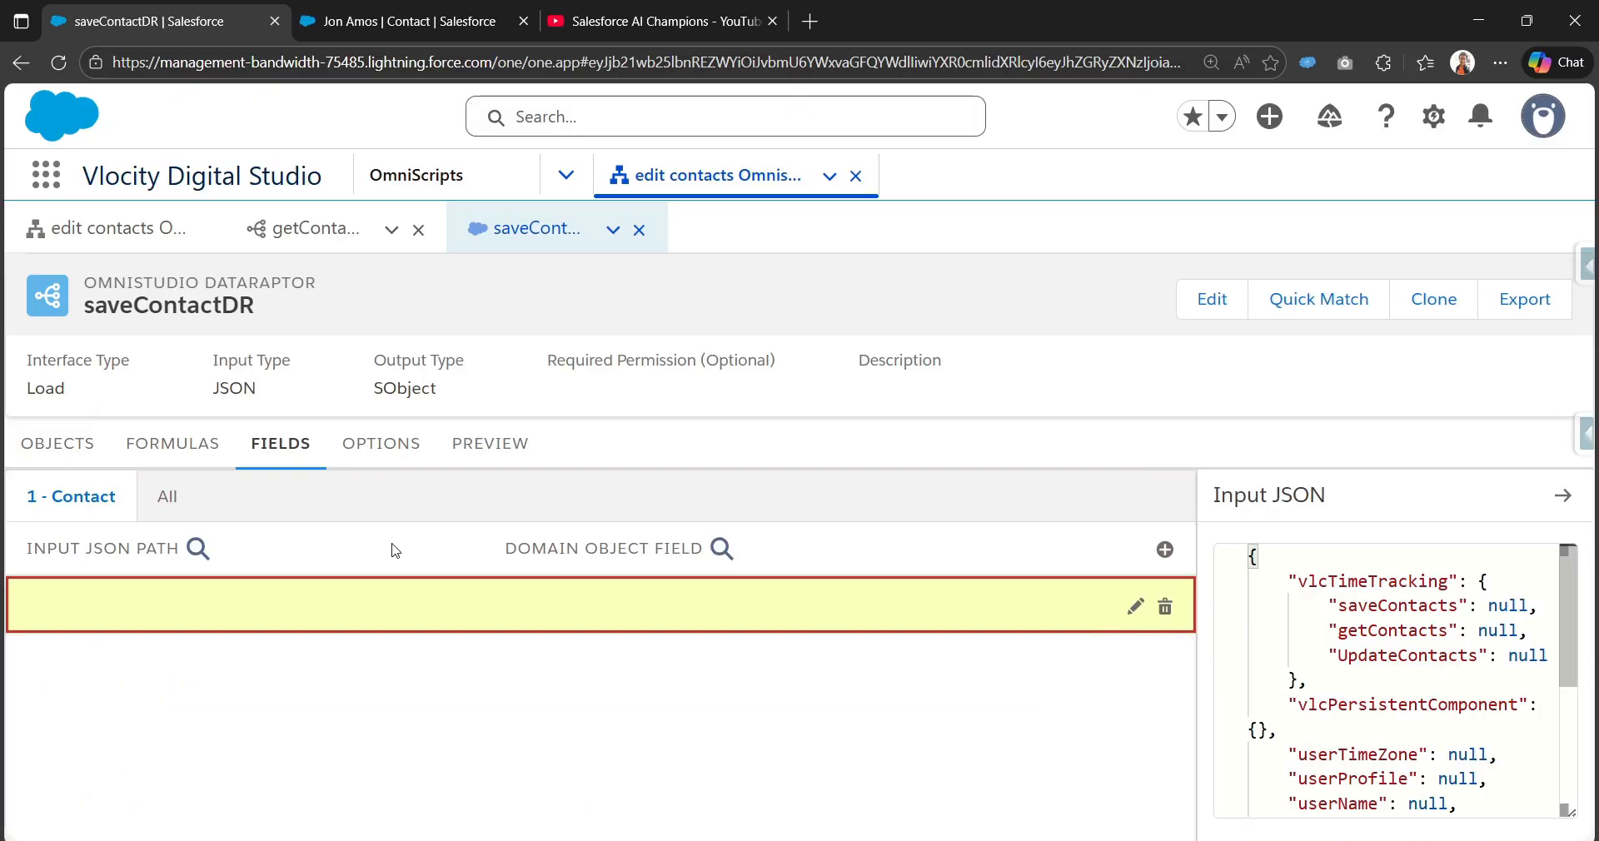
Step: Review the saveContactDR Input JSON, then return to the edit contacts OmniScript designer
{"action": "left_click", "coordinate": [93, 225]}
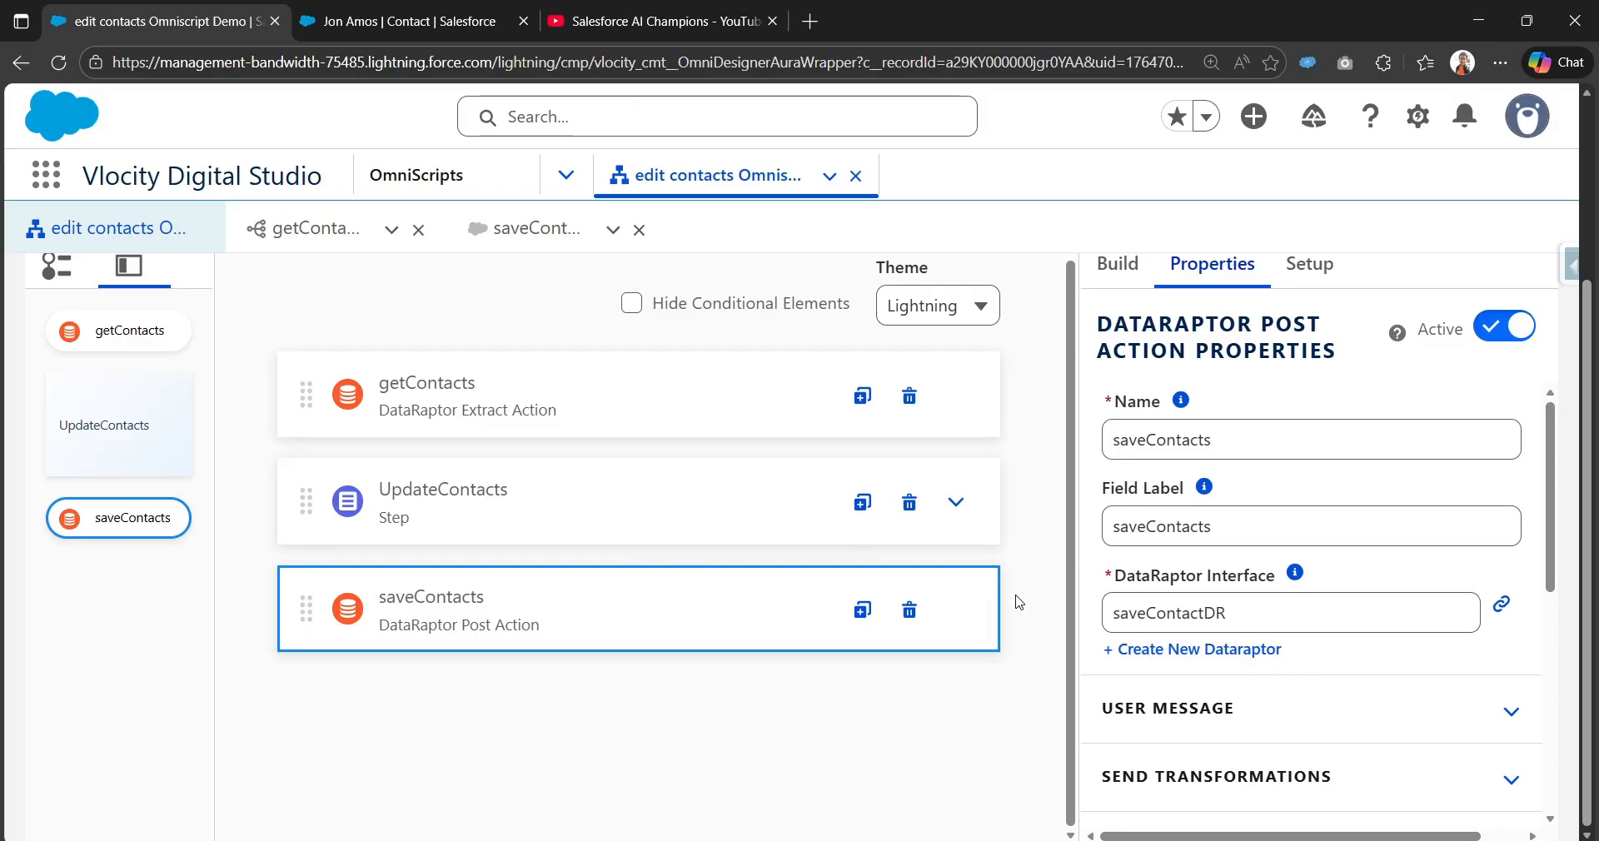
{"action": "left_click", "coordinate": [540, 236]}
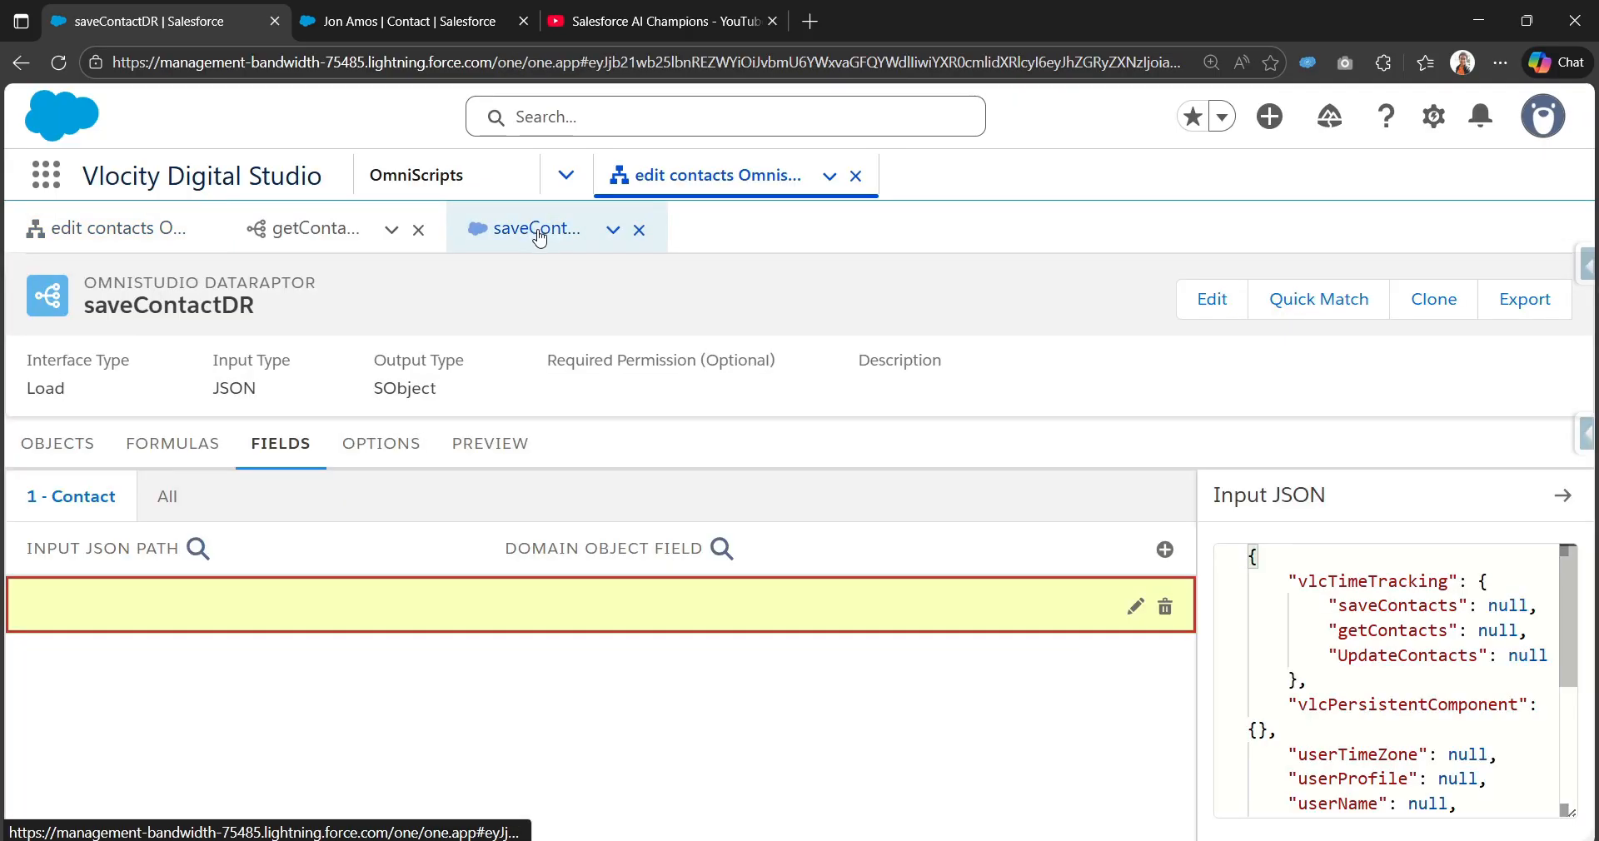
{"action": "left_click_drag", "start_coordinate": [1214, 496], "coordinate": [1331, 498]}
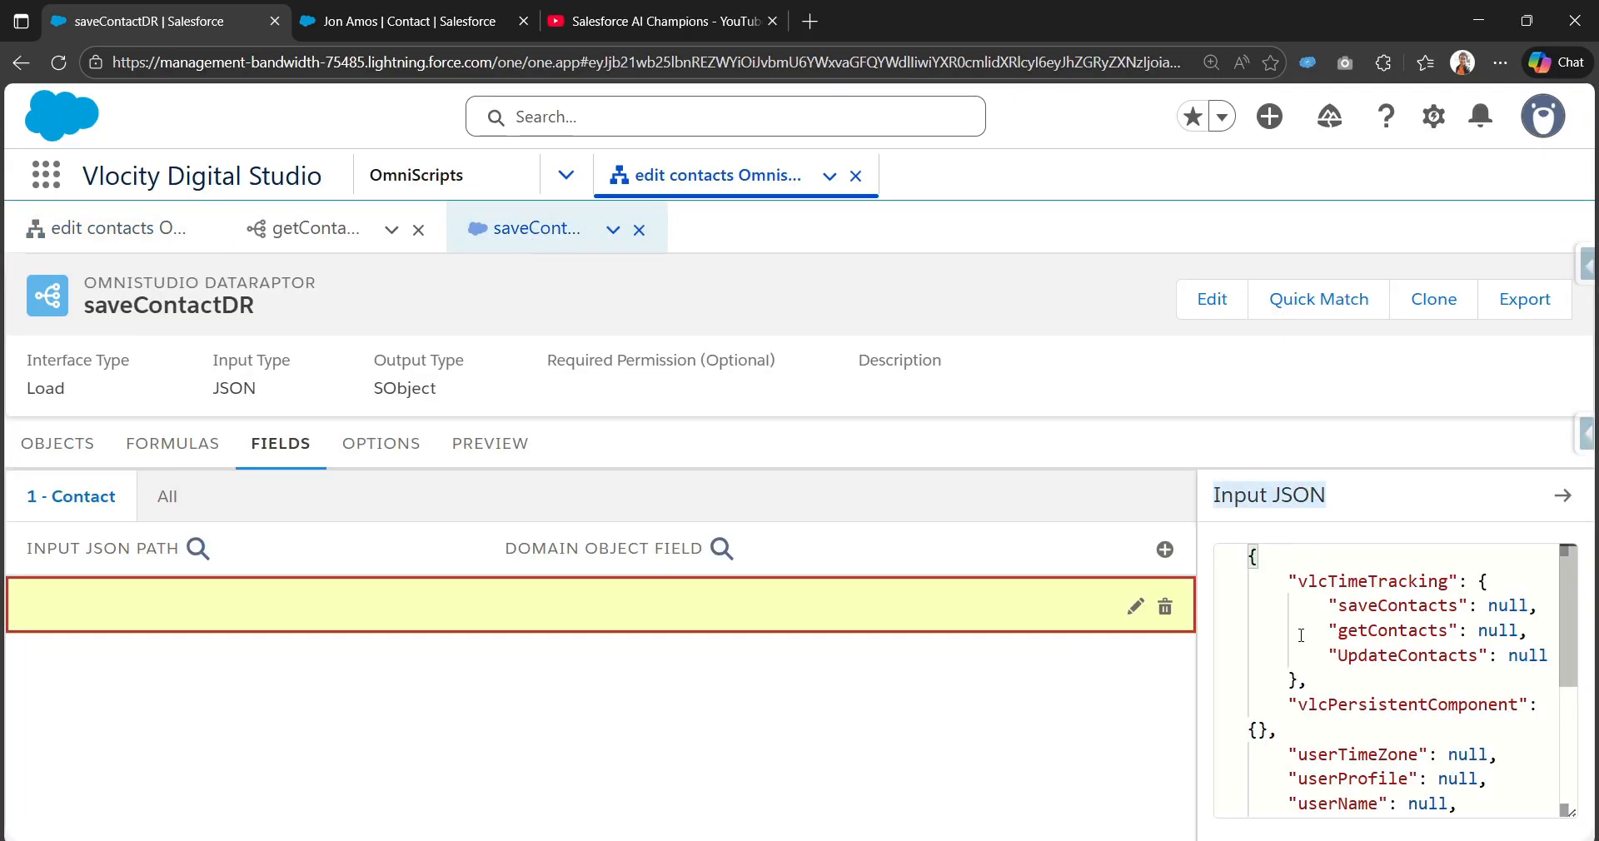
{"action": "scroll", "coordinate": [1301, 636], "scroll_direction": "down", "scroll_amount": 3}
{"action": "left_click_drag", "start_coordinate": [1301, 806], "coordinate": [1296, 836]}
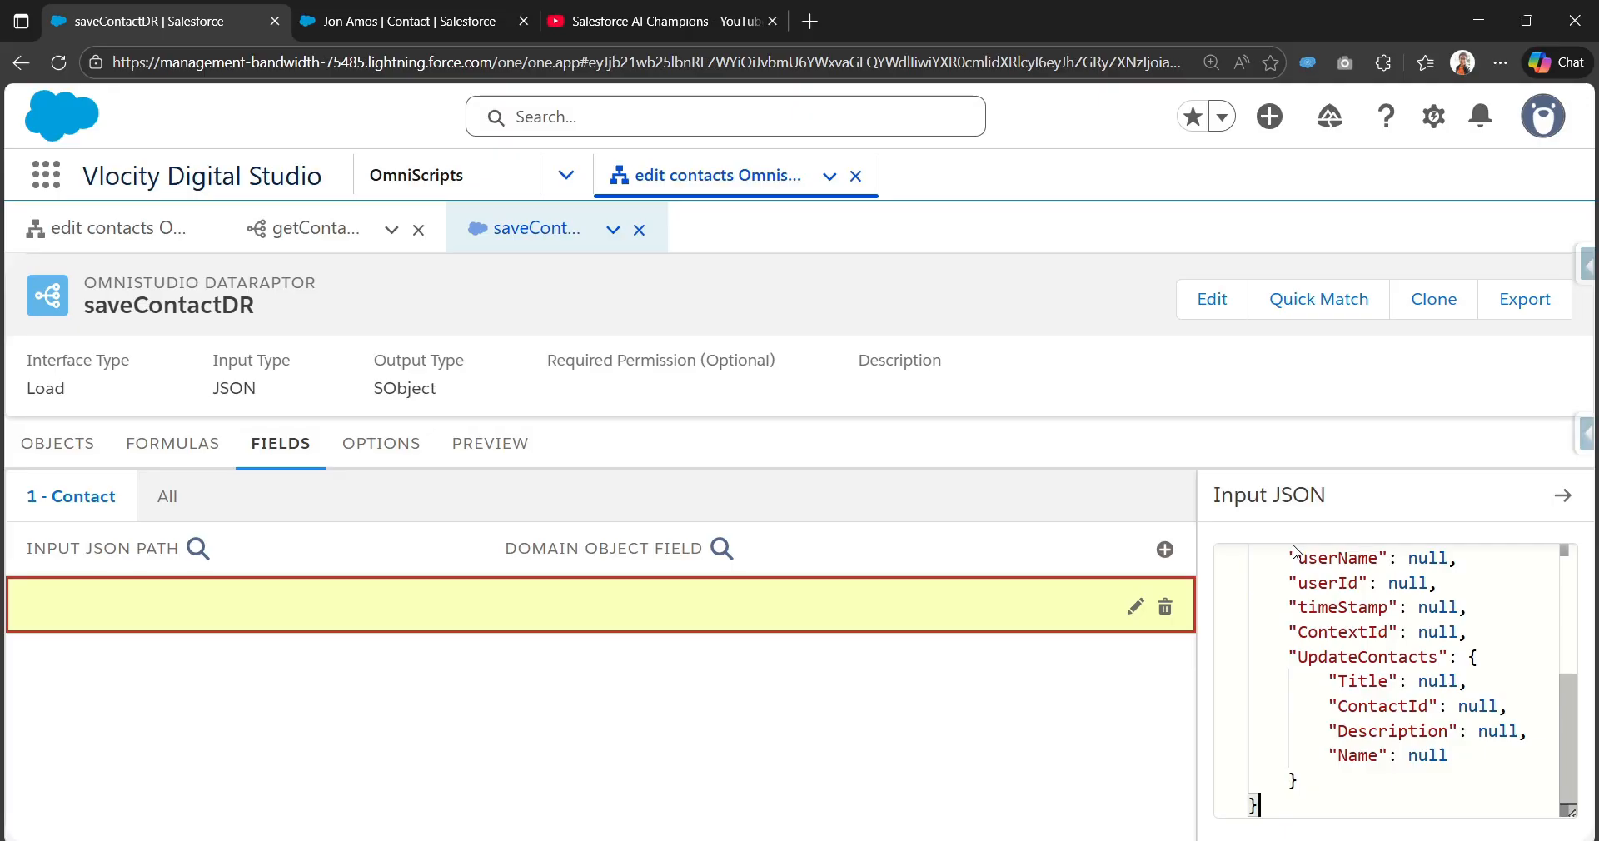
{"action": "scroll", "coordinate": [1321, 675], "scroll_direction": "up", "scroll_amount": 3}
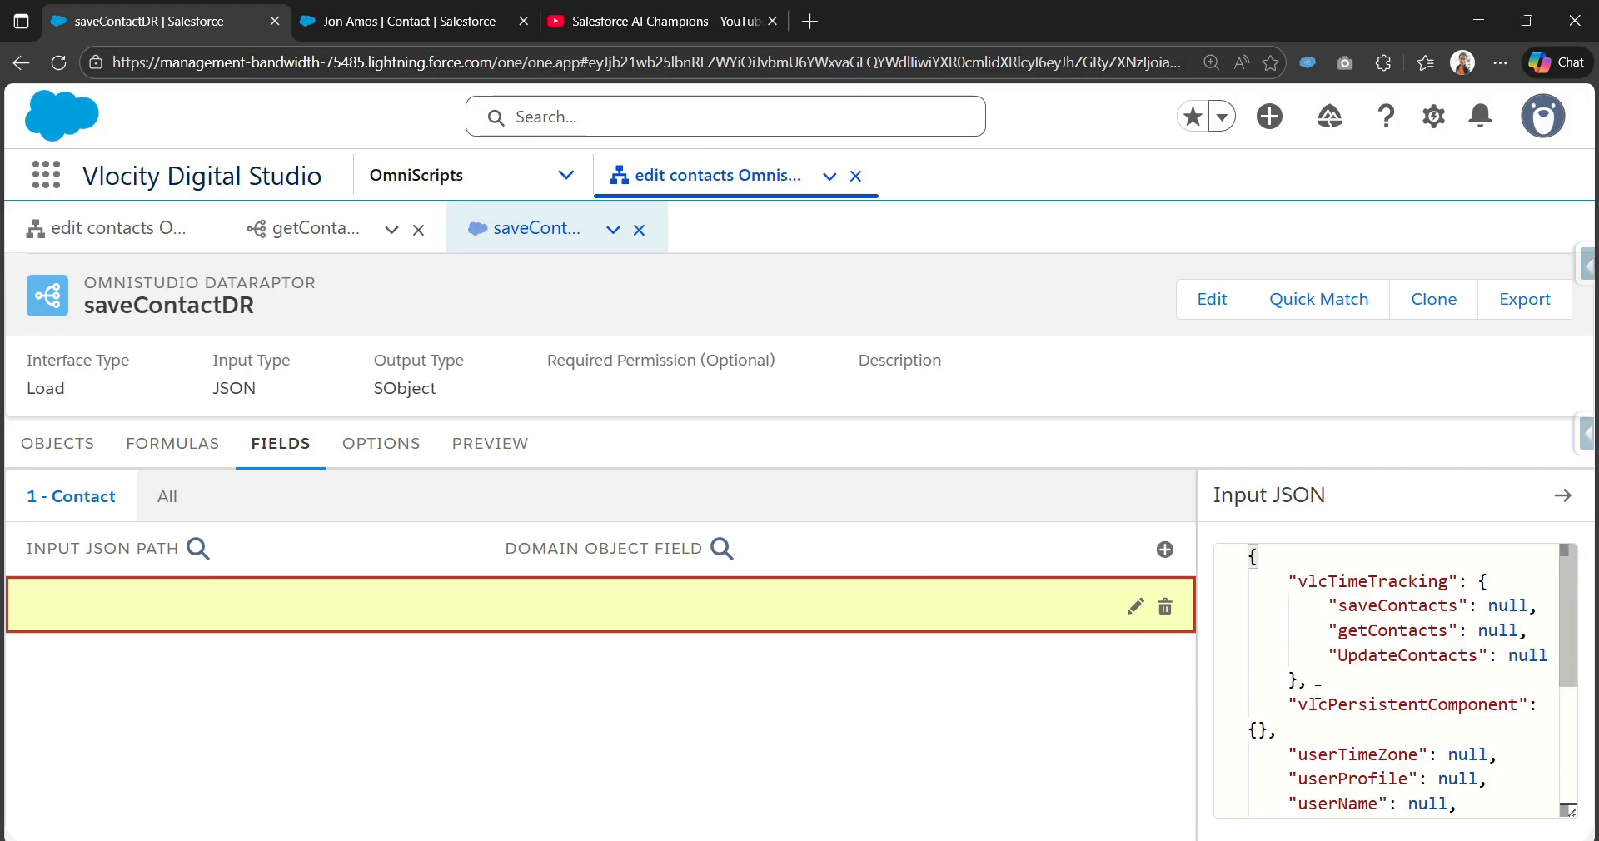
{"action": "left_click", "coordinate": [133, 232]}
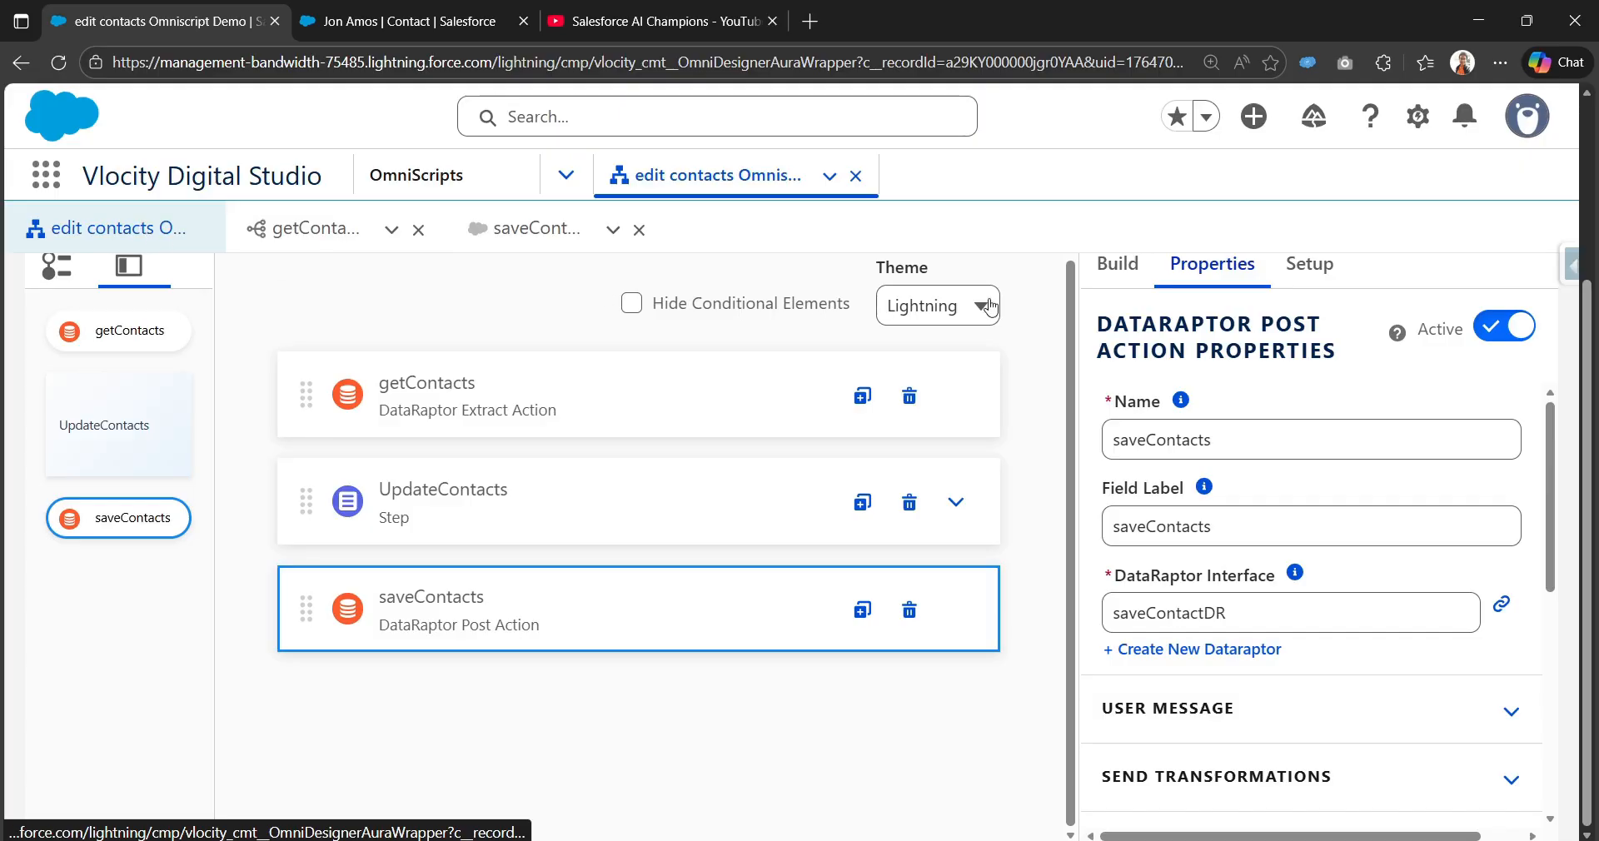
Step: Preview edit contacts, copy its Data JSON, and return to saveContactDR's Input JSON
{"action": "scroll", "coordinate": [1025, 317], "scroll_direction": "up", "scroll_amount": 3}
{"action": "left_click", "coordinate": [1066, 327]}
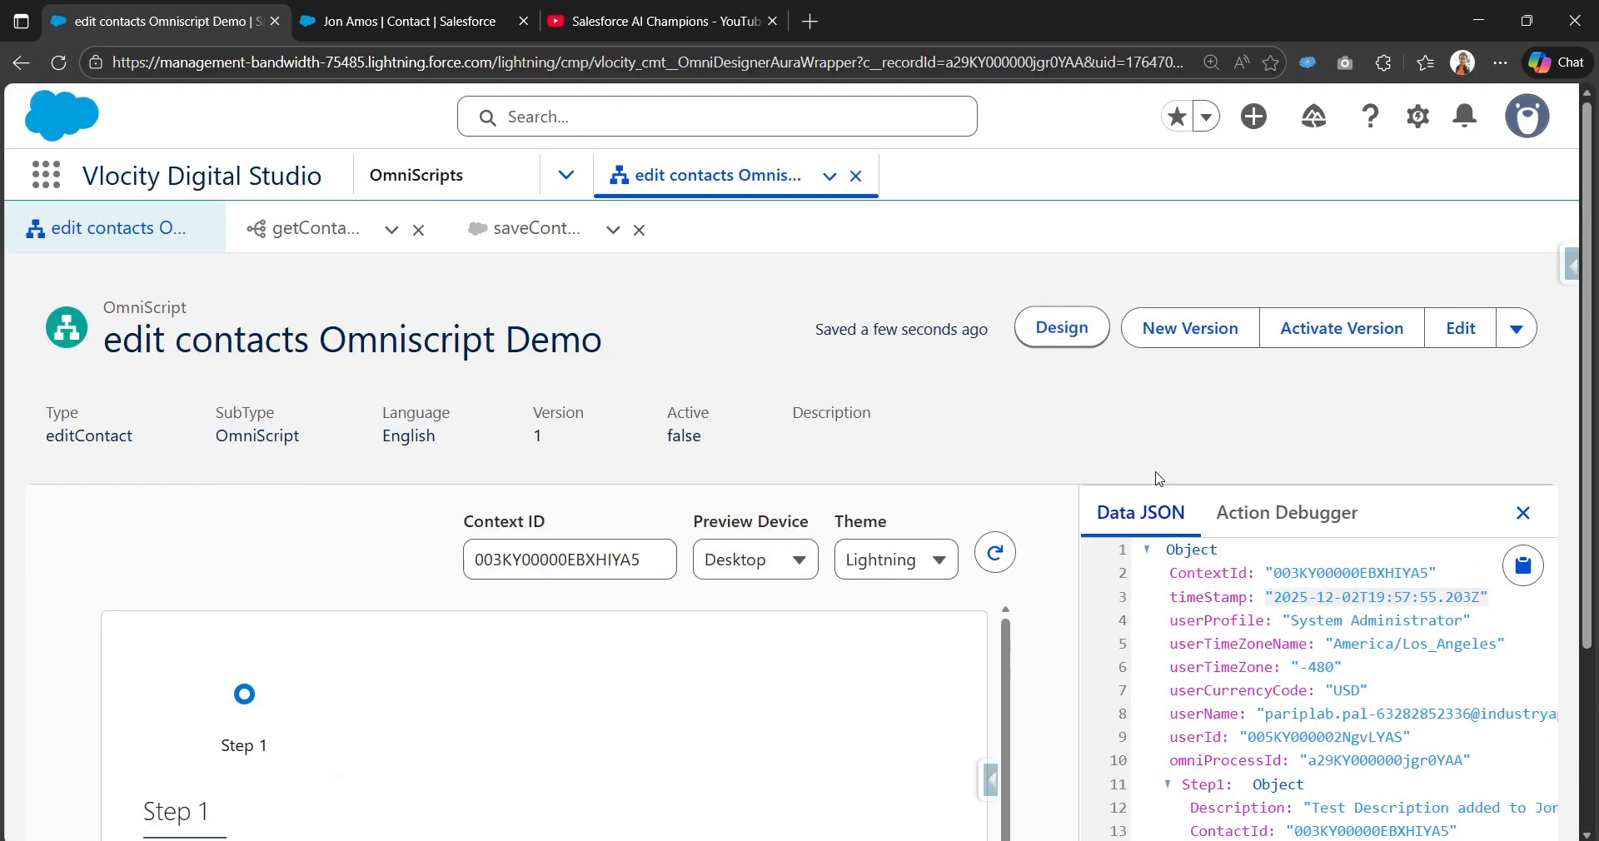
{"action": "scroll", "coordinate": [1160, 478], "scroll_direction": "down", "scroll_amount": 3}
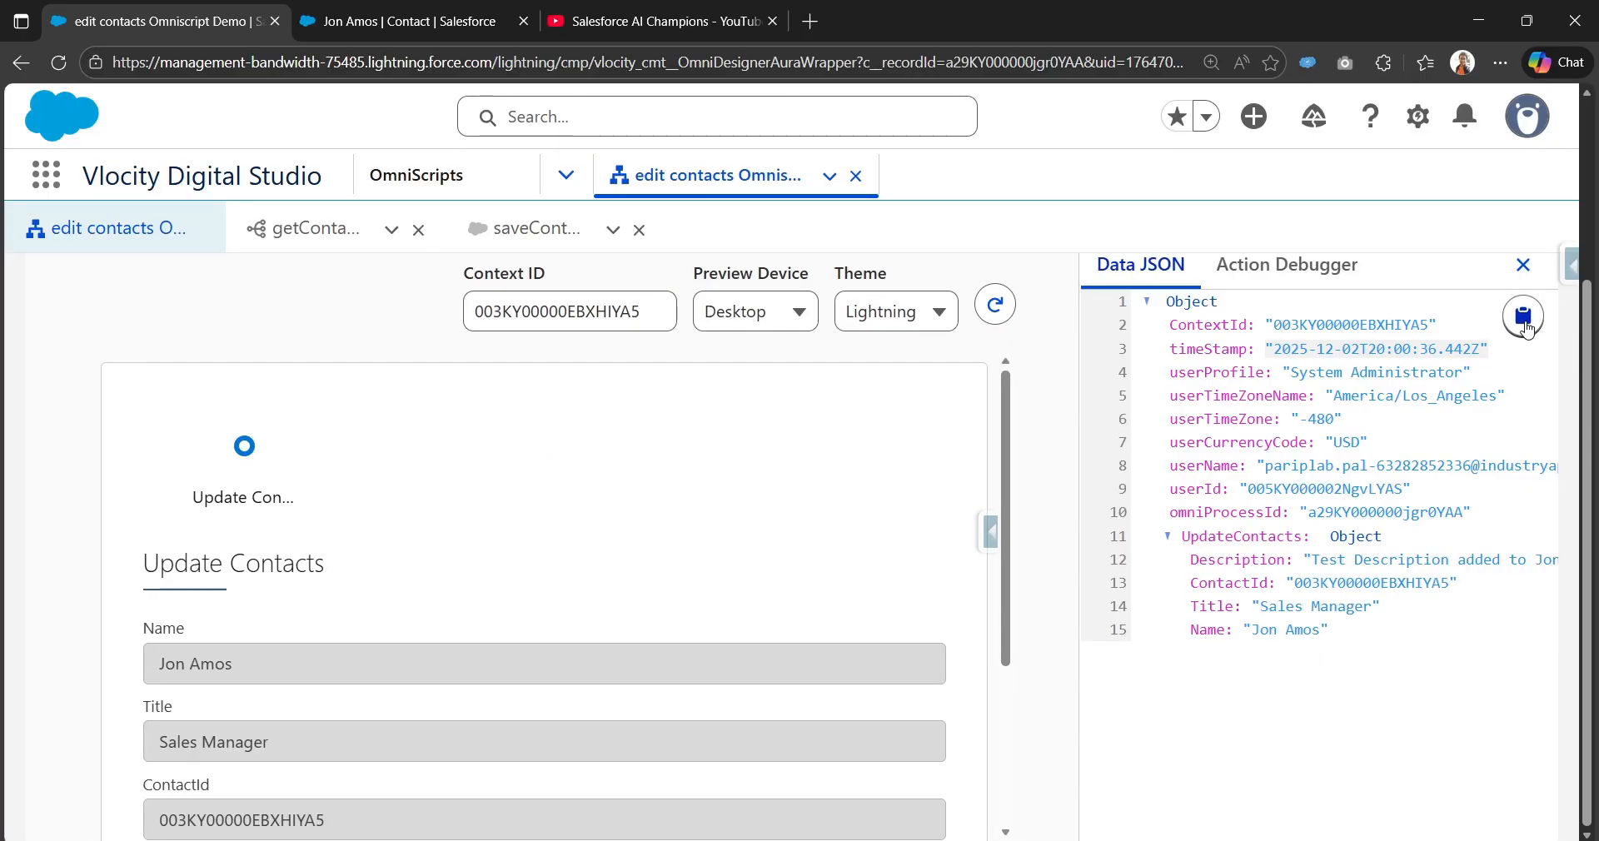
{"action": "left_click", "coordinate": [1526, 326]}
{"action": "left_click", "coordinate": [504, 236]}
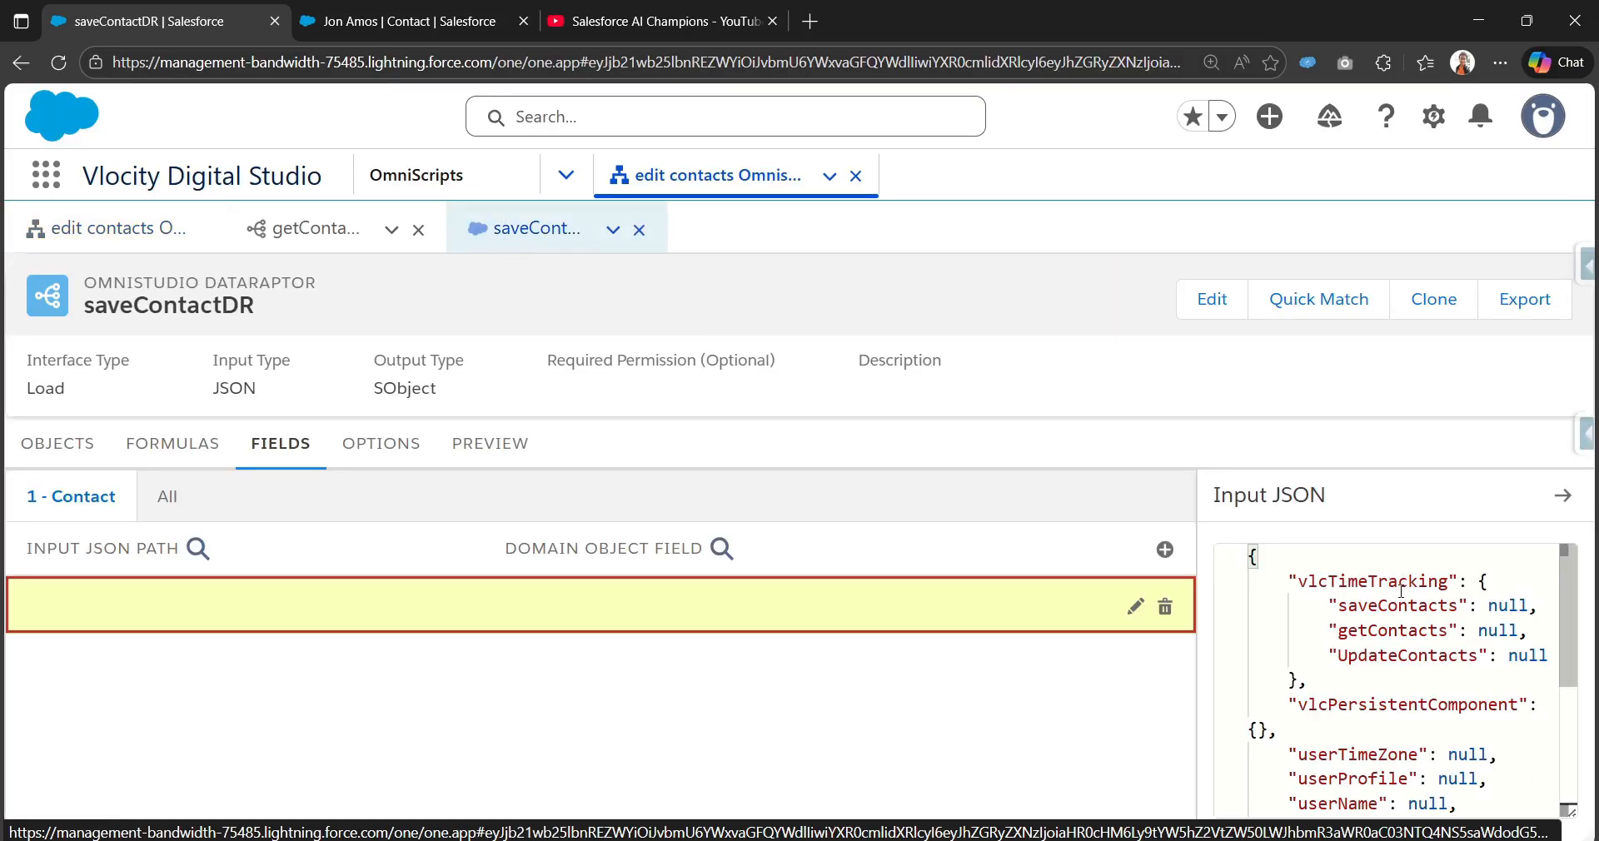
{"action": "scroll", "coordinate": [1535, 775], "scroll_direction": "down", "scroll_amount": 3}
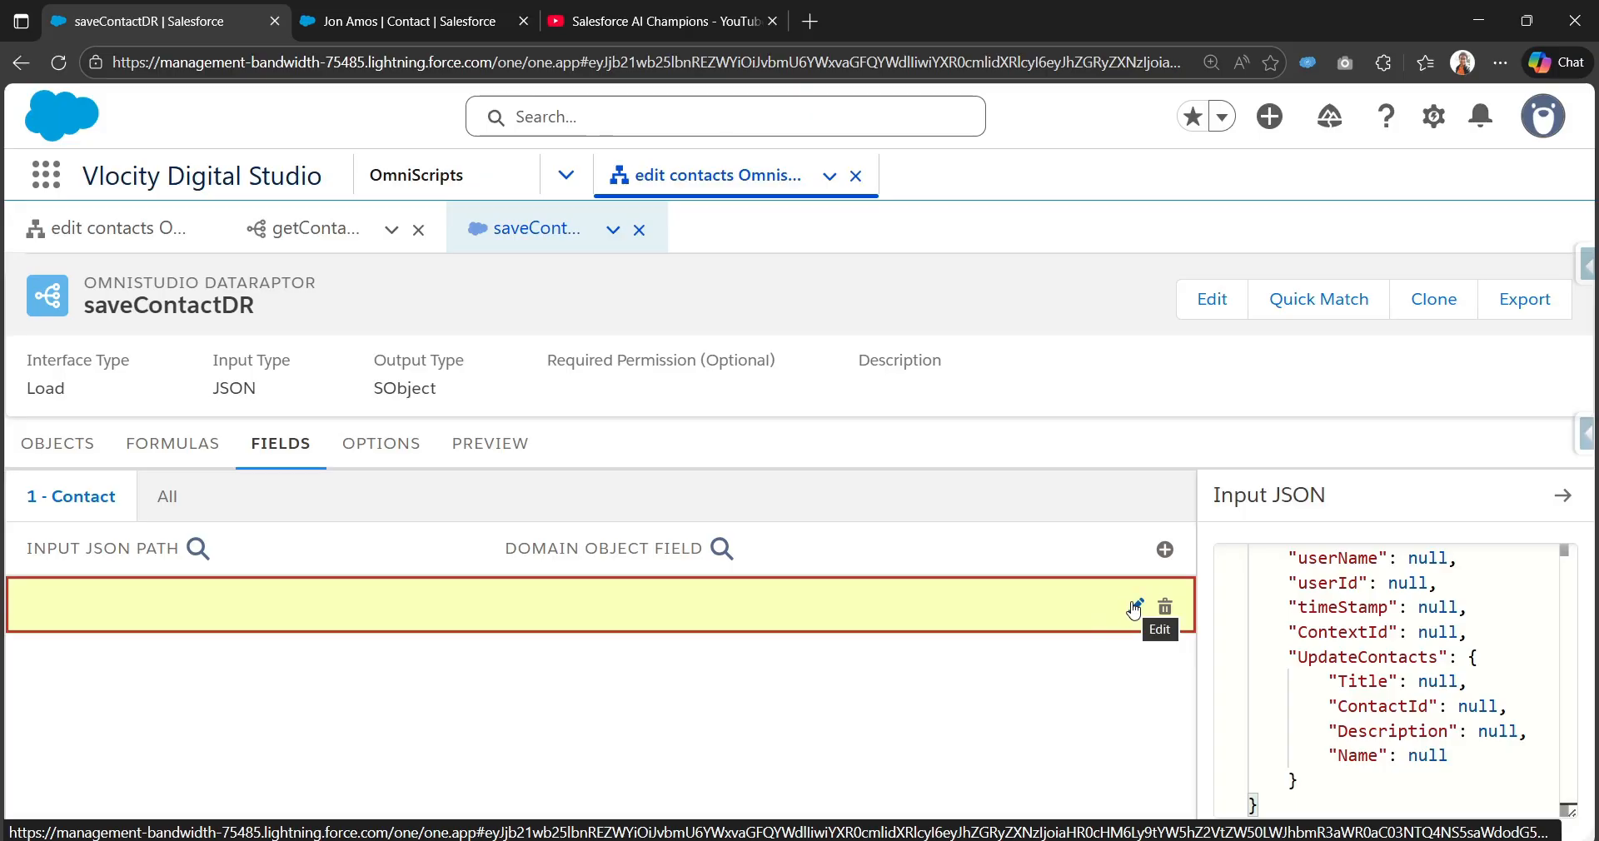
Step: Map input path UpdateContacts:Description to the Contact field Description and collapse the mapping
{"action": "left_click", "coordinate": [61, 445]}
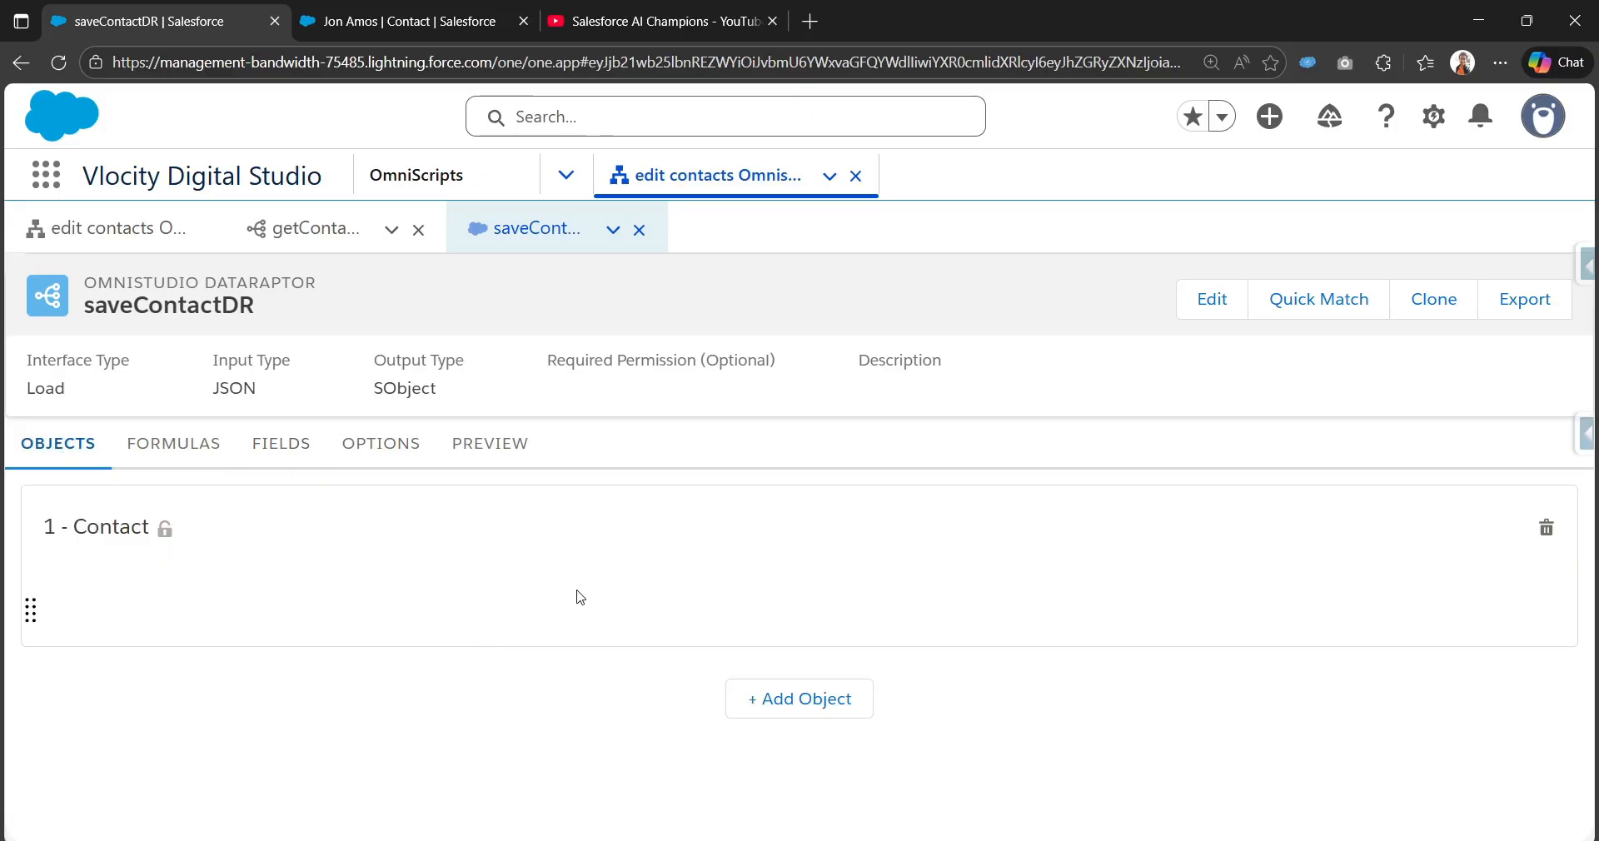
{"action": "left_click", "coordinate": [276, 460]}
{"action": "scroll", "coordinate": [833, 583], "scroll_direction": "down", "scroll_amount": 1}
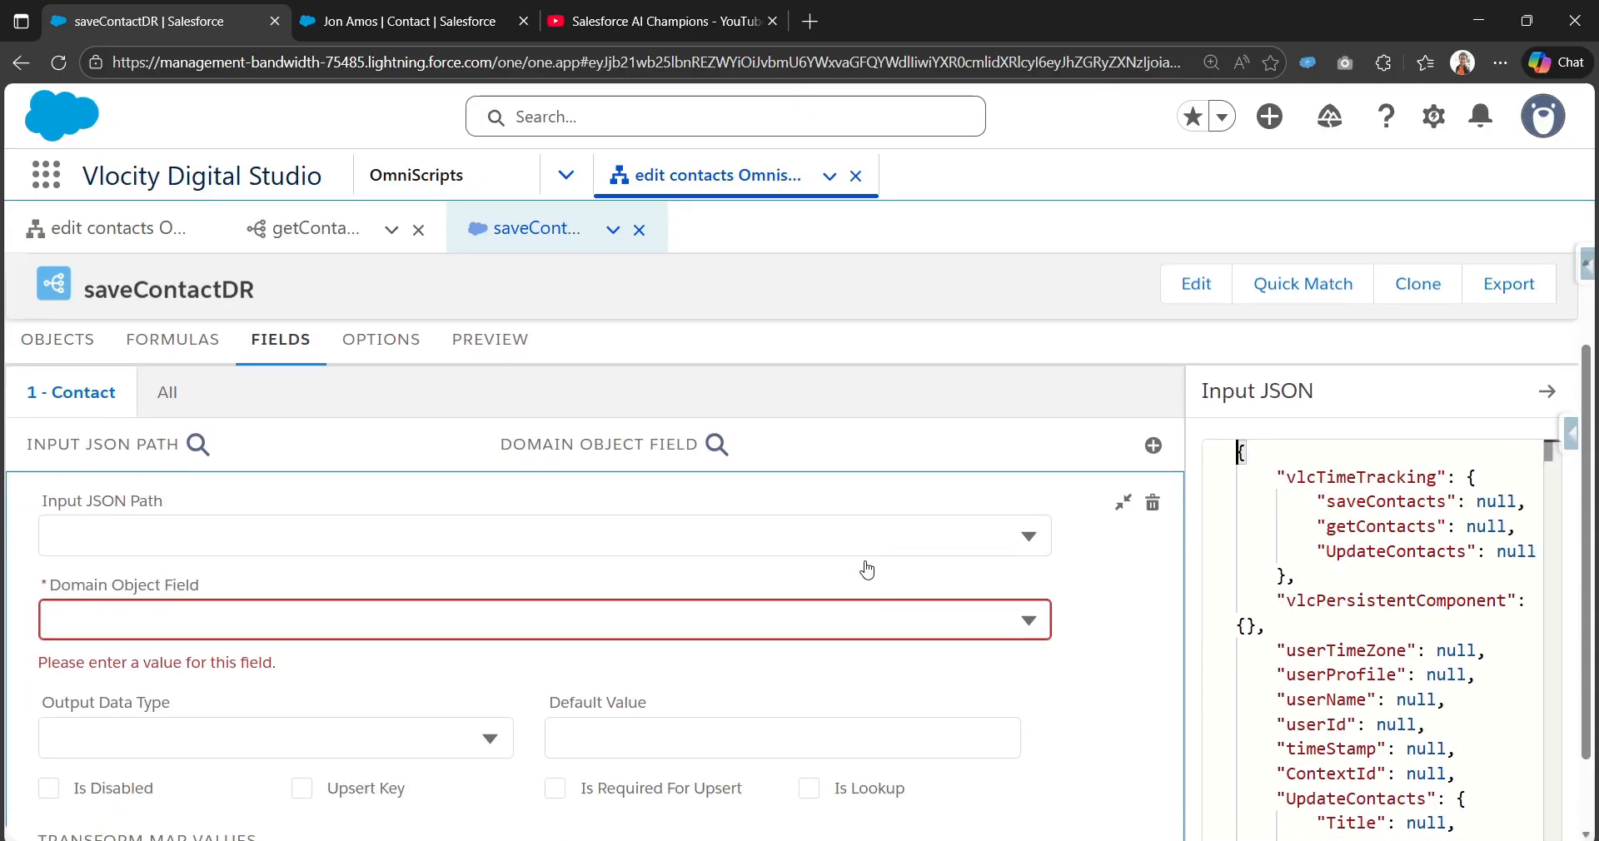
{"action": "left_click", "coordinate": [558, 543]}
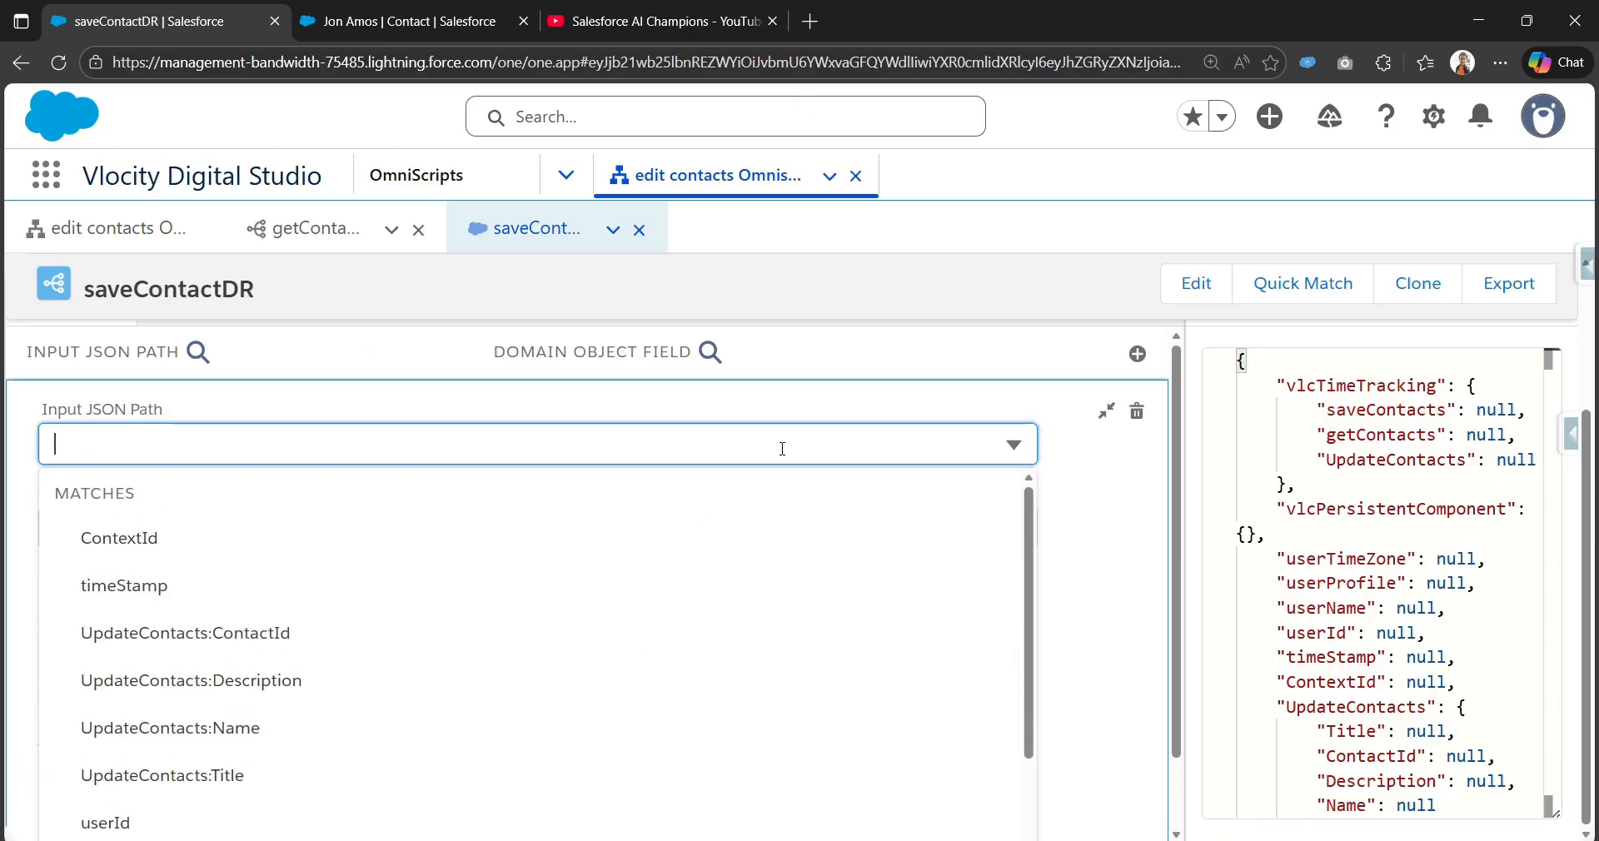
{"action": "type", "text": "Desc"}
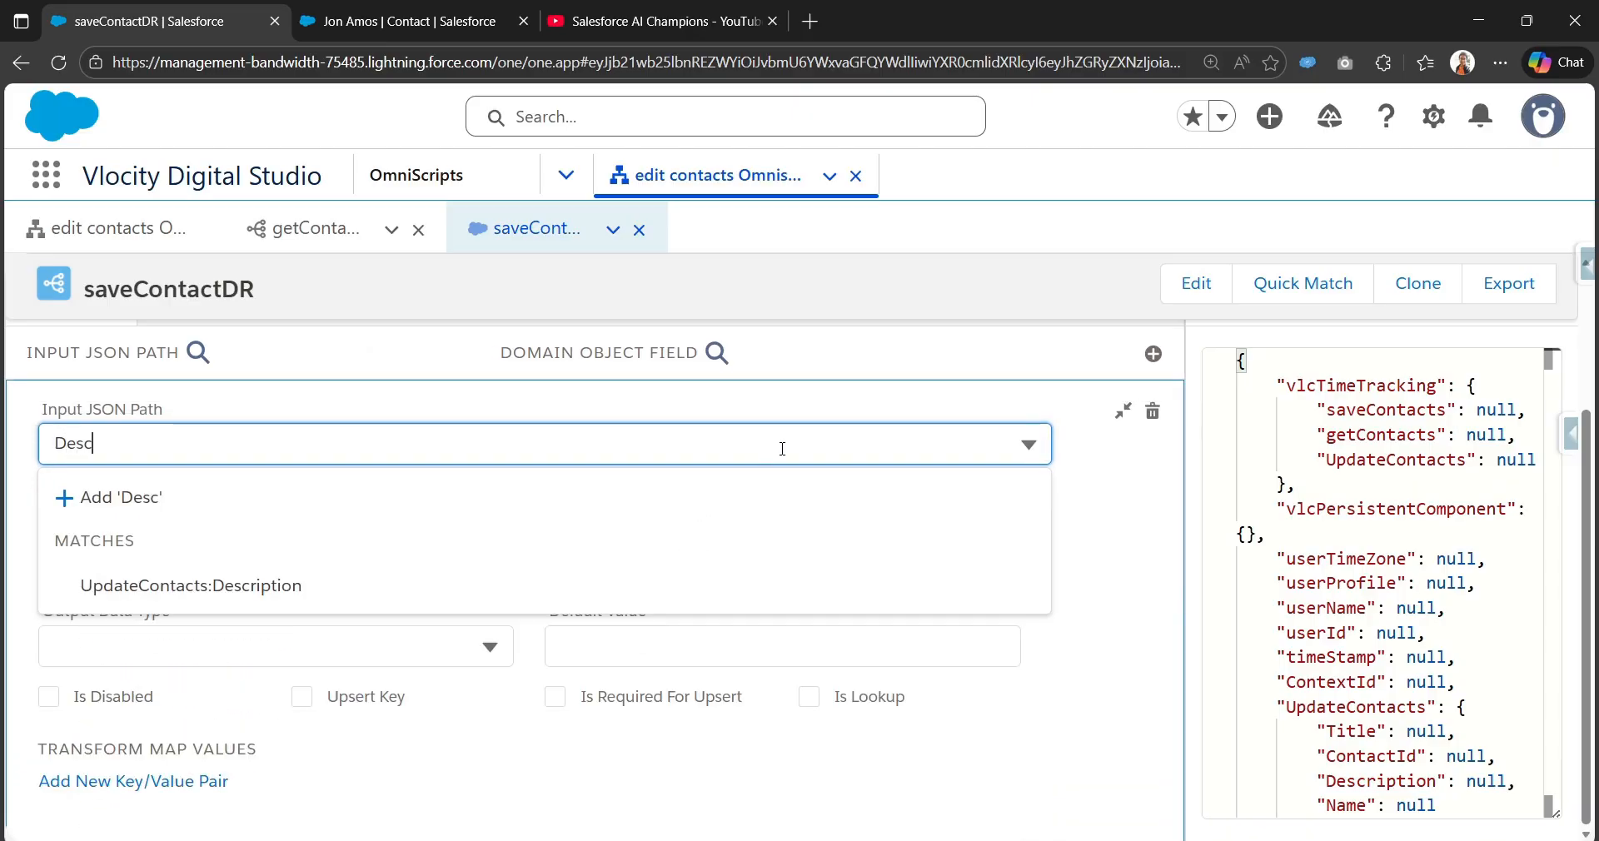
{"action": "left_click", "coordinate": [205, 593]}
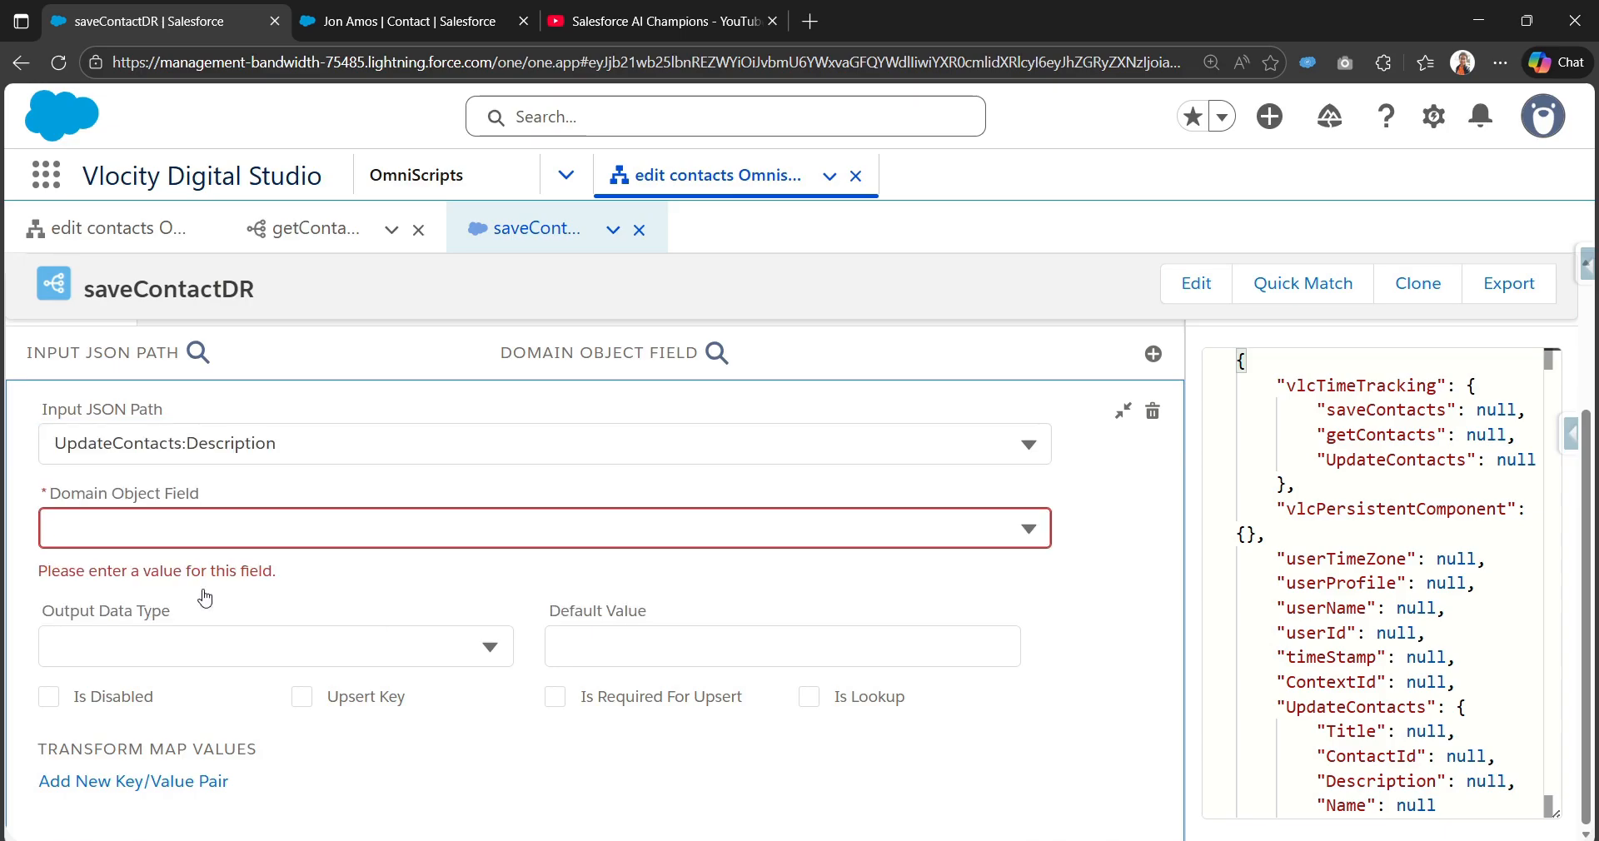
{"action": "left_click", "coordinate": [342, 528]}
{"action": "type", "text": "Des"}
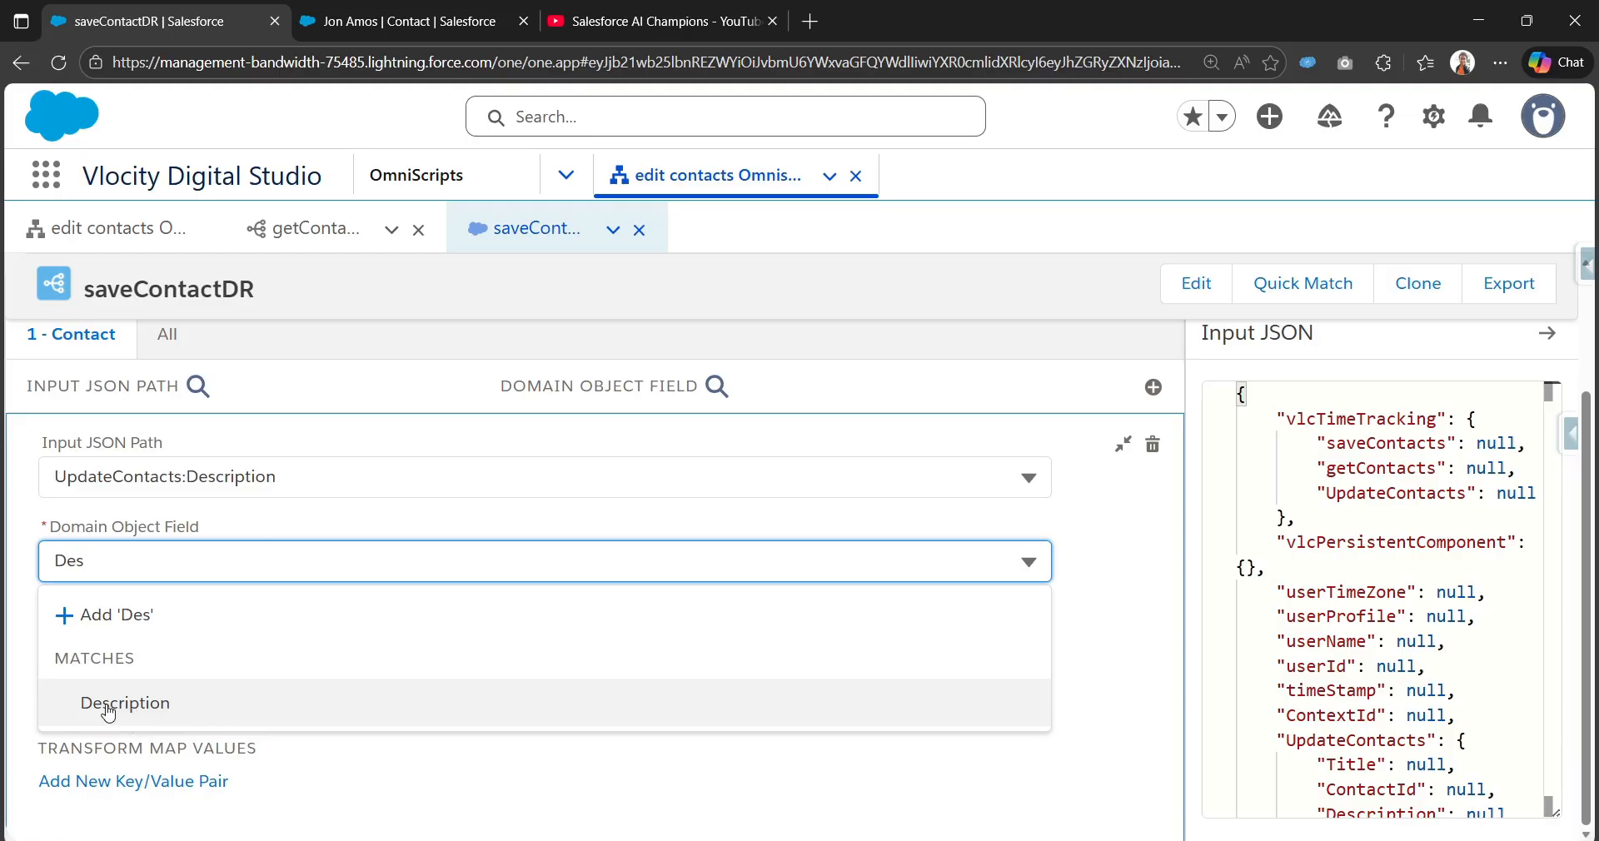
{"action": "left_click", "coordinate": [159, 710]}
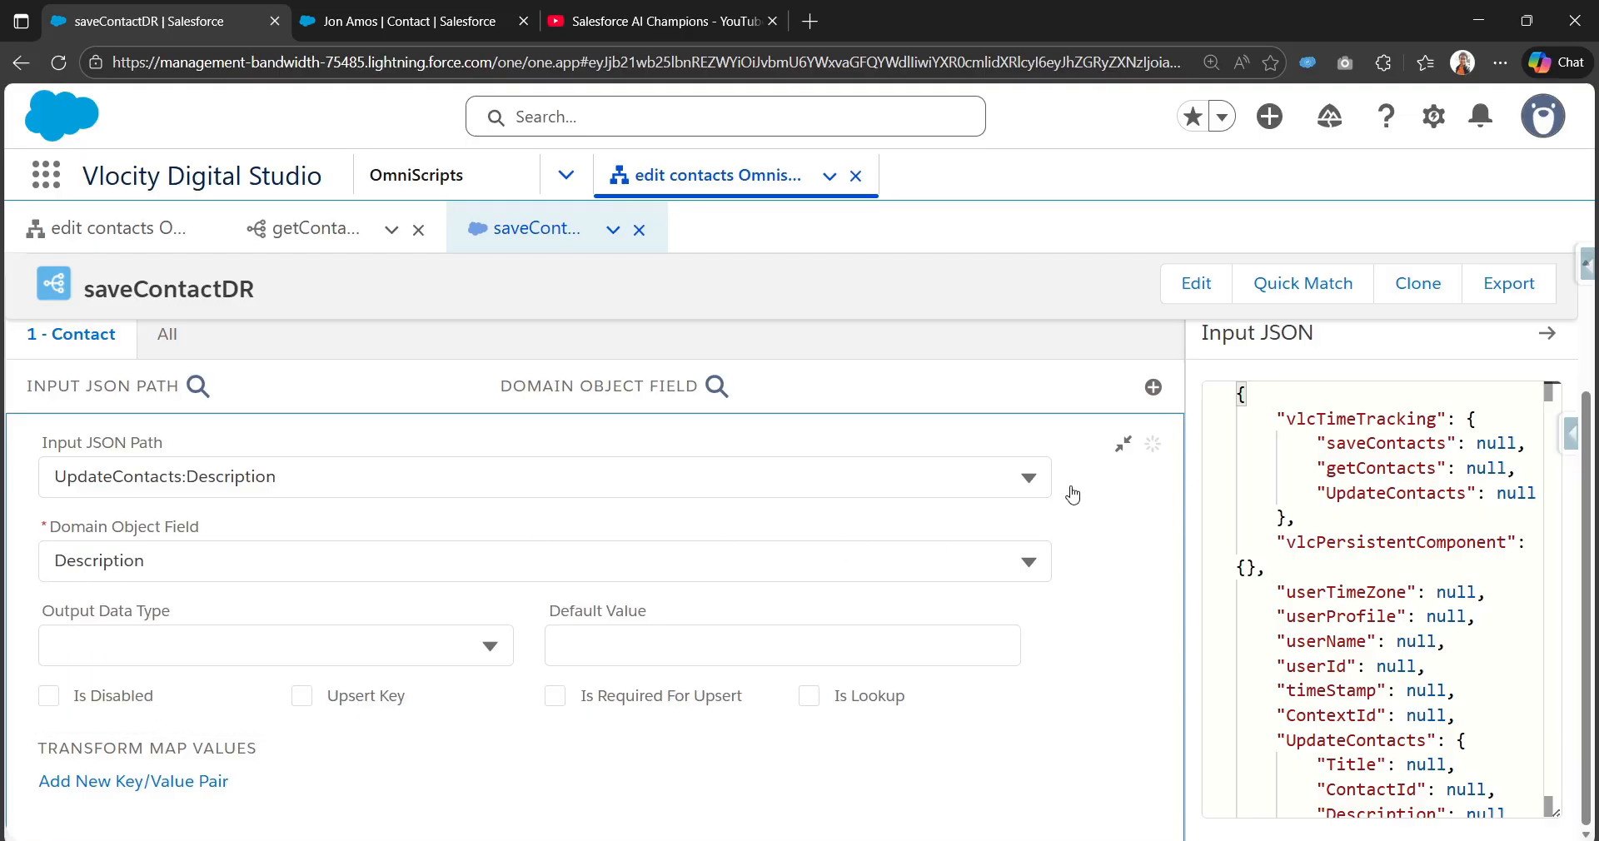
{"action": "left_click", "coordinate": [1123, 450]}
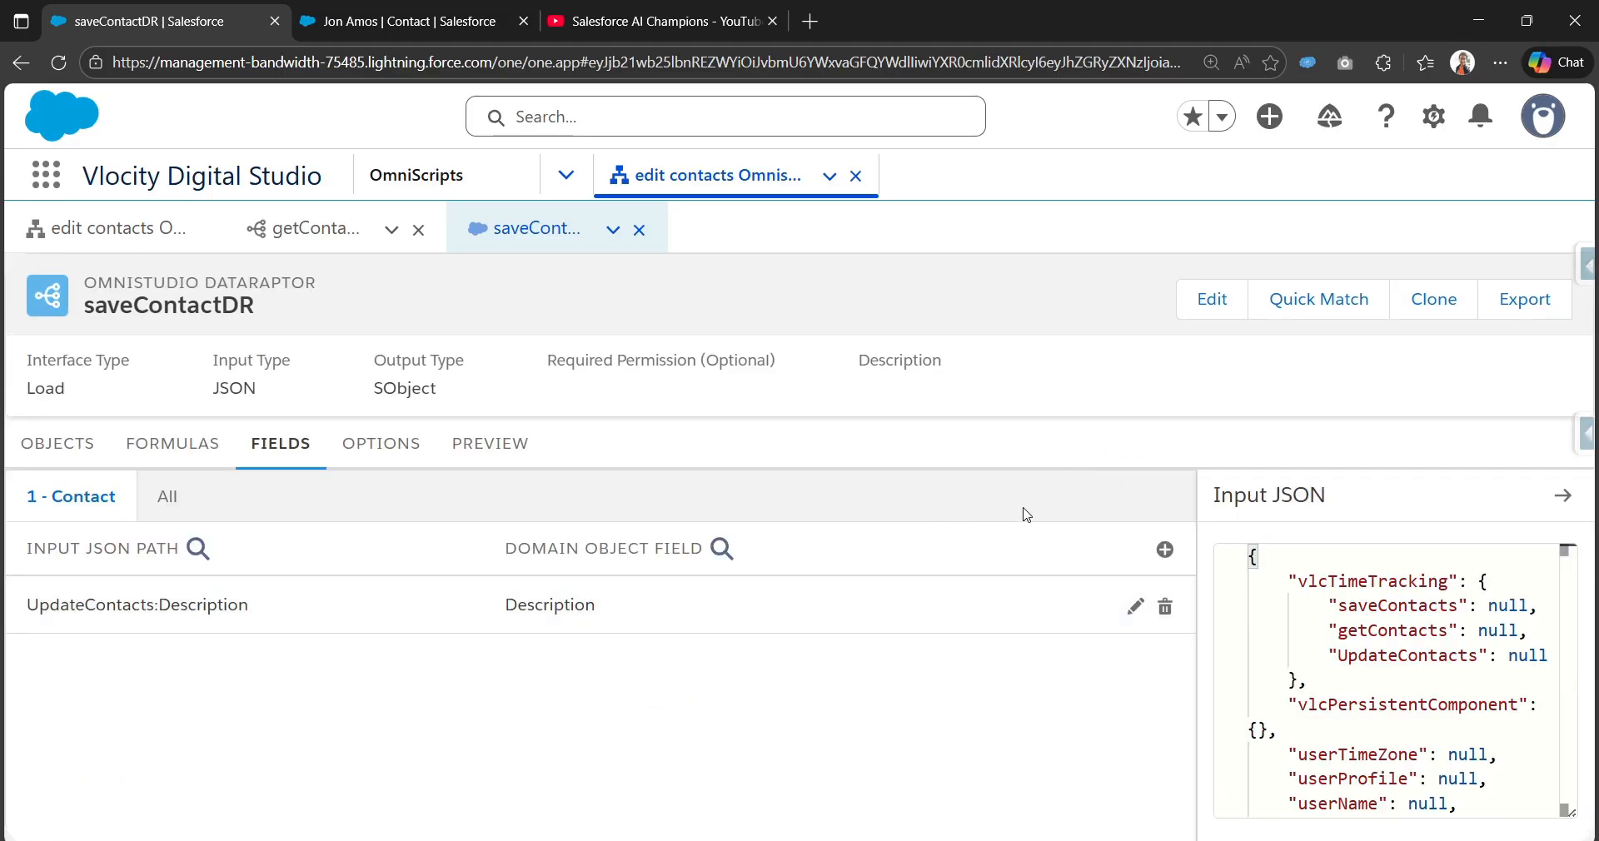
Step: Add a second mapping from UpdateContacts:ContactId to the Contact Id field
{"action": "left_click", "coordinate": [1165, 548]}
{"action": "left_click", "coordinate": [611, 487]}
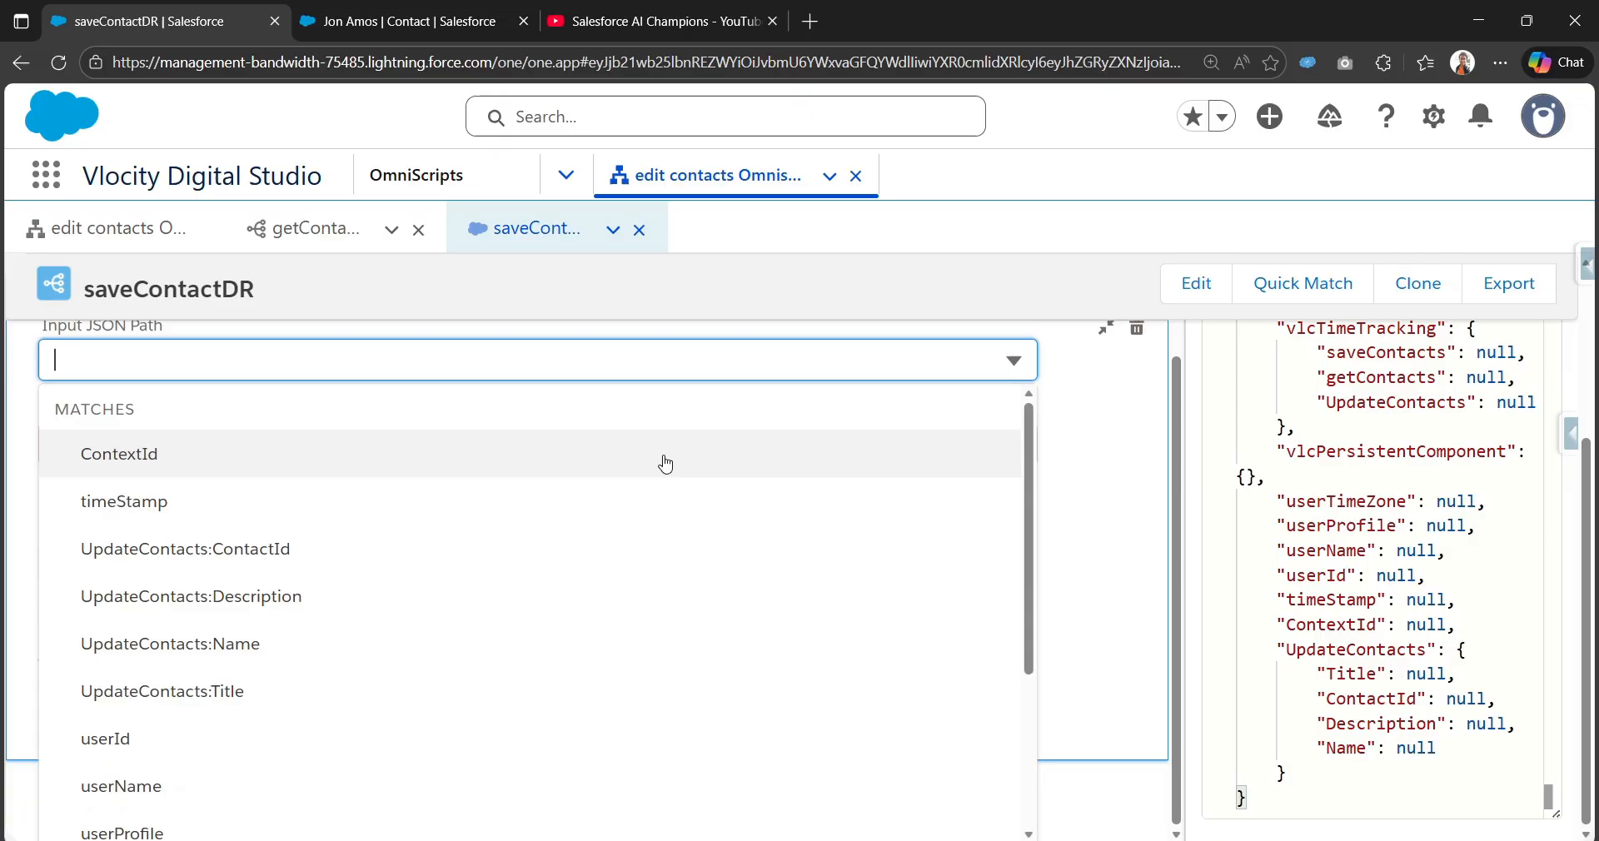
{"action": "type", "text": "C"}
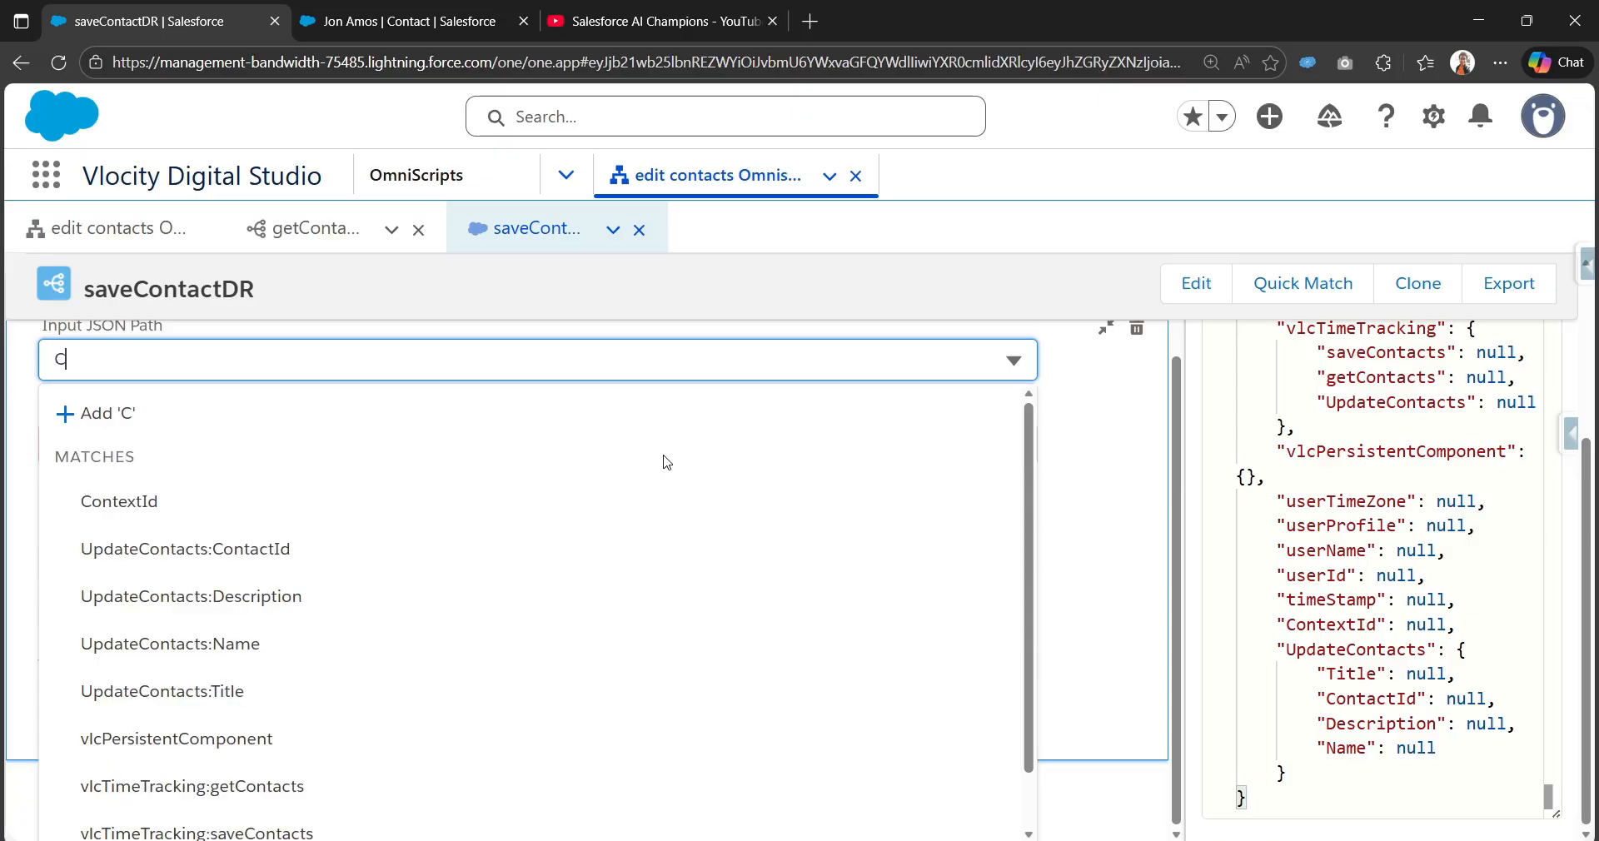
{"action": "key", "text": "BackSpace"}
{"action": "type", "text": "Id"}
{"action": "scroll", "coordinate": [665, 464], "scroll_direction": "up", "scroll_amount": 1}
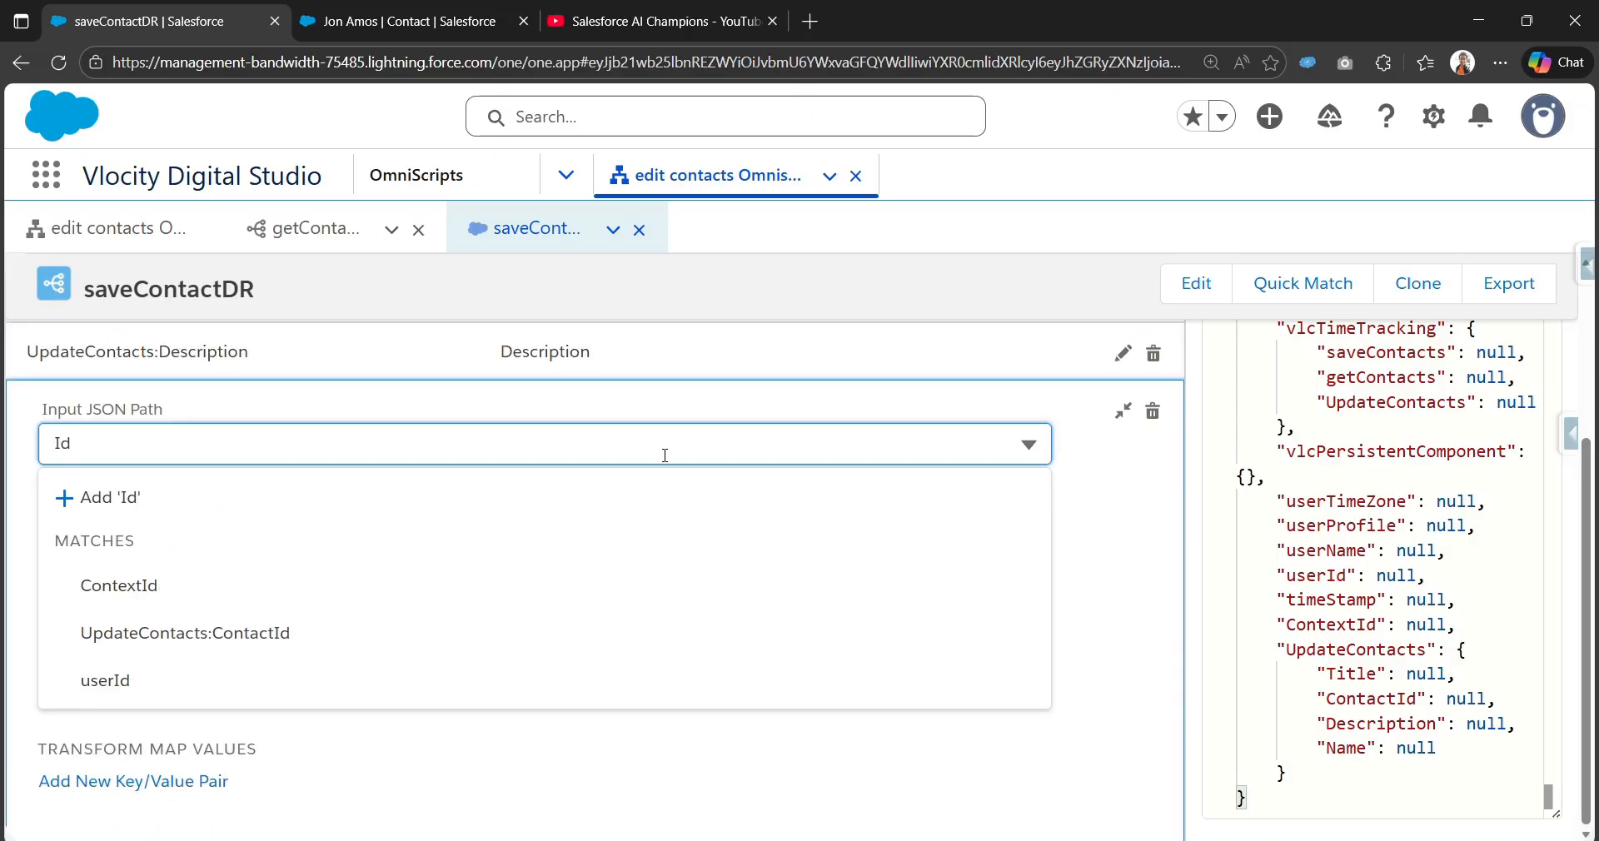
{"action": "left_click", "coordinate": [306, 643]}
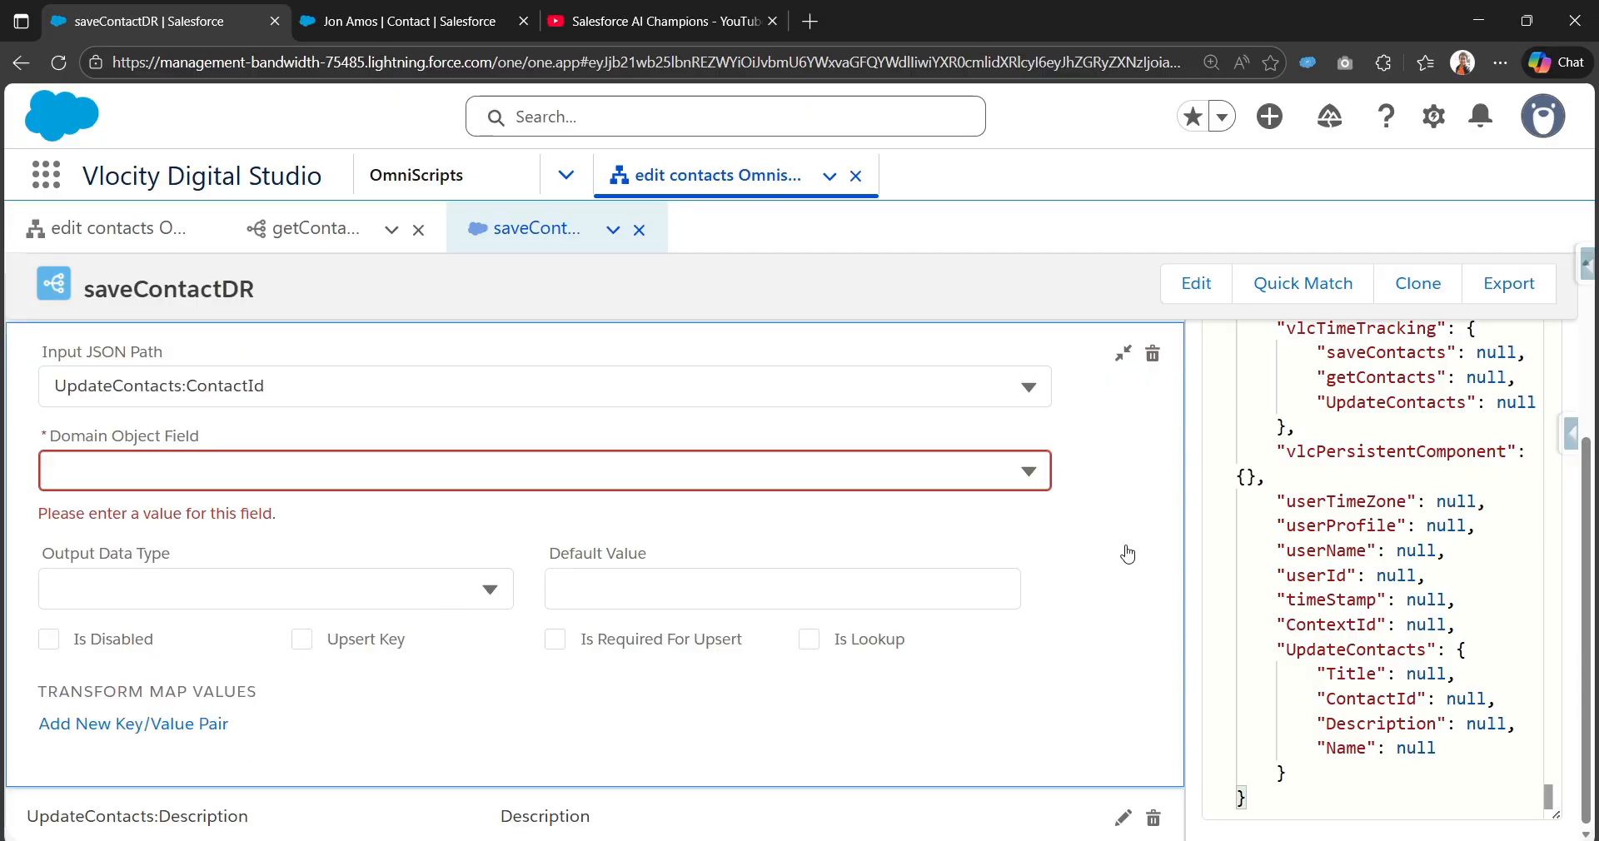
{"action": "left_click", "coordinate": [817, 470]}
{"action": "type", "text": "Id"}
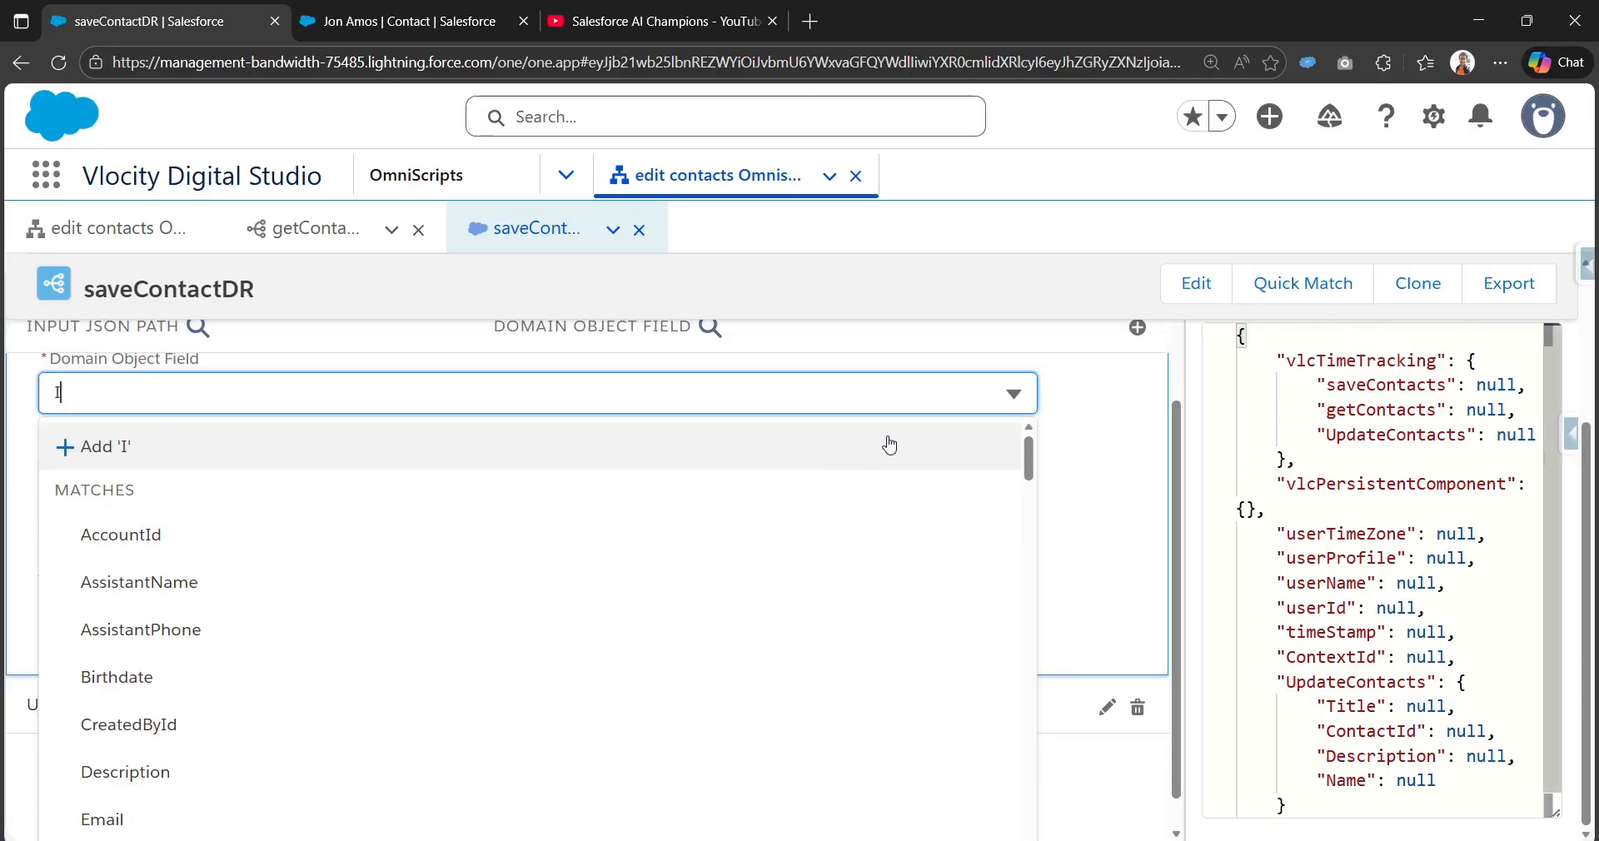
{"action": "left_click", "coordinate": [414, 570]}
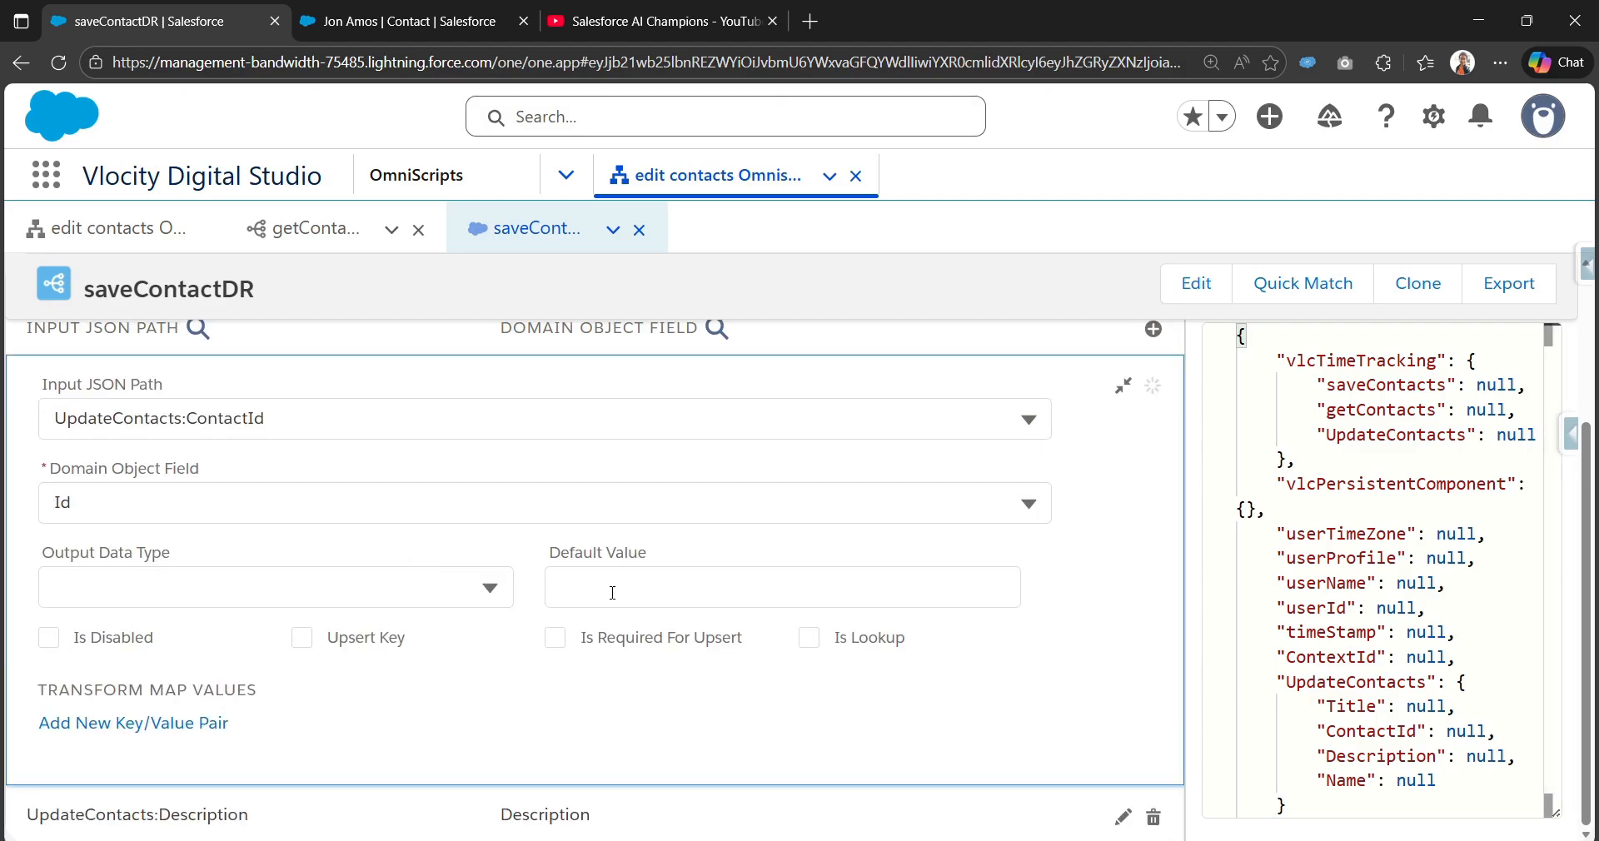
Step: Tick Upsert Key and Is Required For Upsert on the Id mapping, then collapse it
{"action": "left_click", "coordinate": [302, 639]}
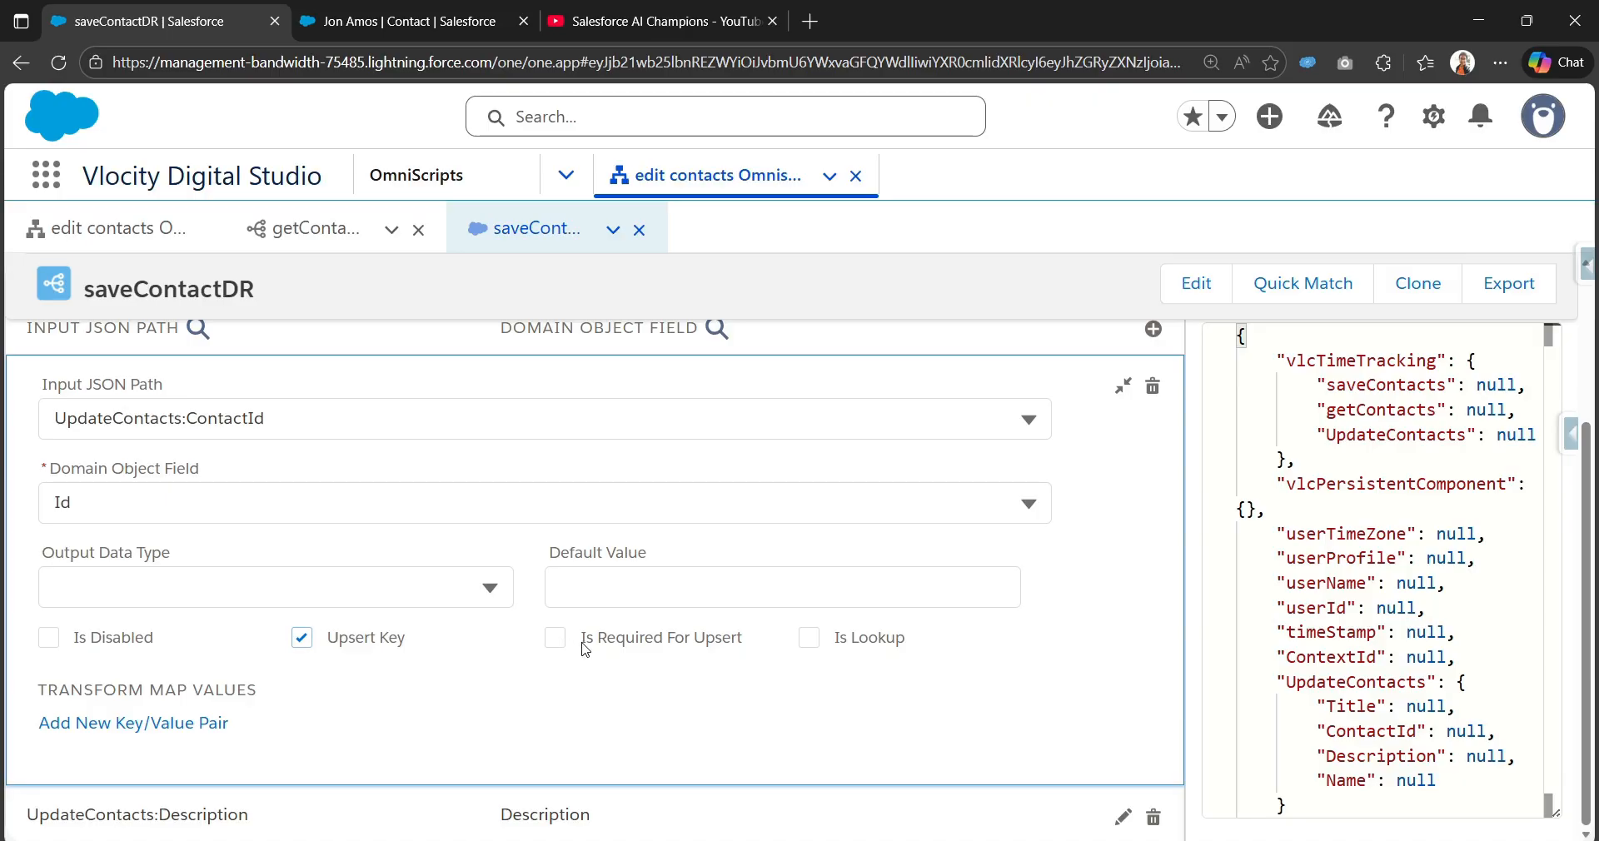
{"action": "left_click_drag", "start_coordinate": [583, 652], "coordinate": [736, 644]}
{"action": "left_click", "coordinate": [566, 639]}
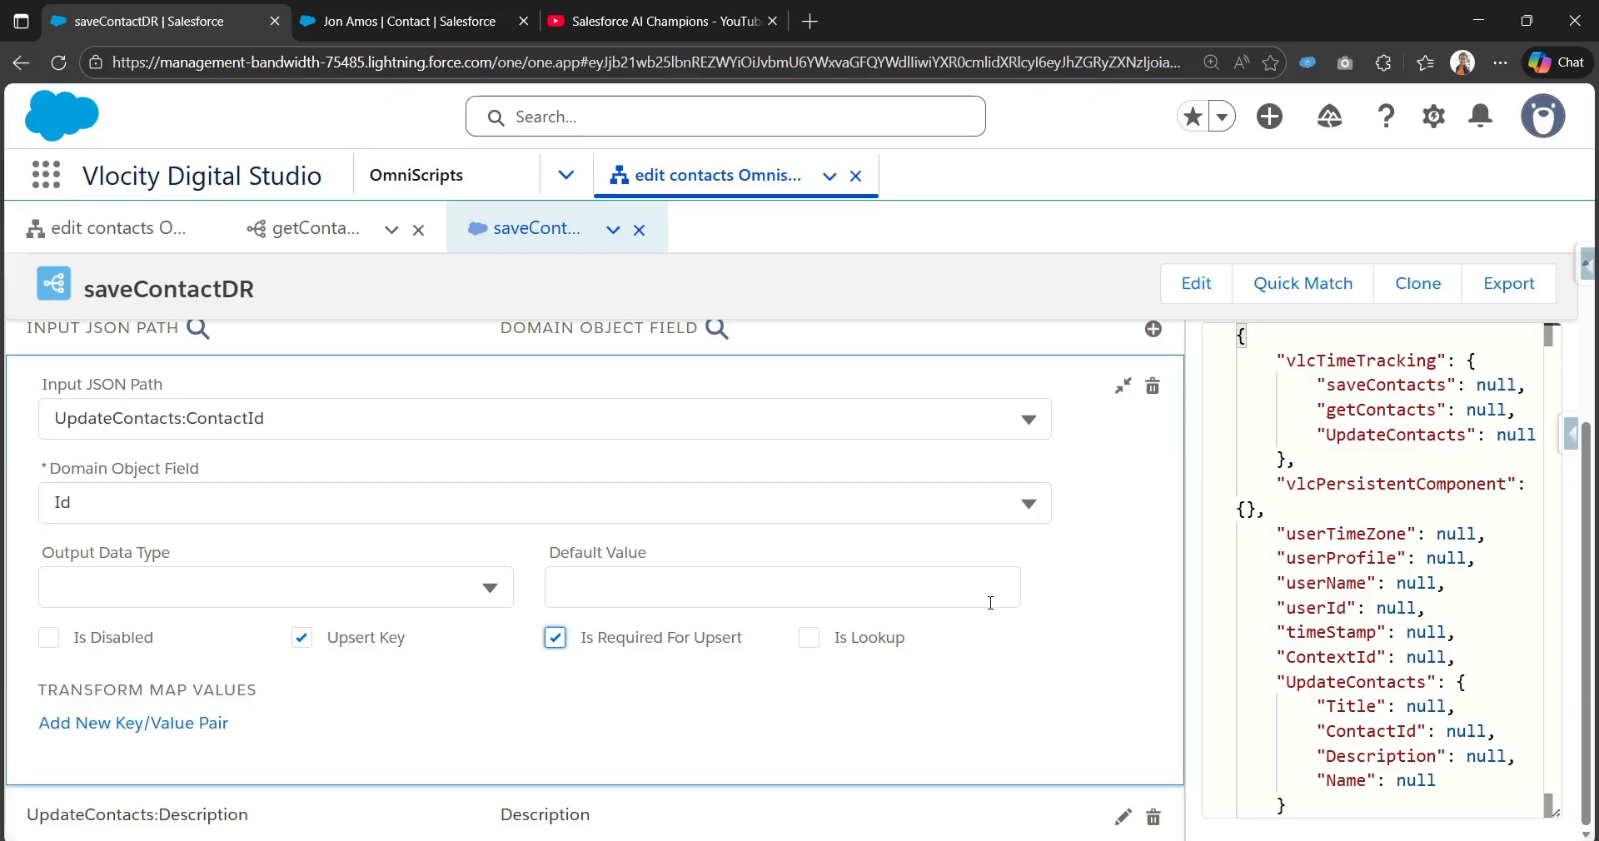
{"action": "left_click", "coordinate": [1126, 388]}
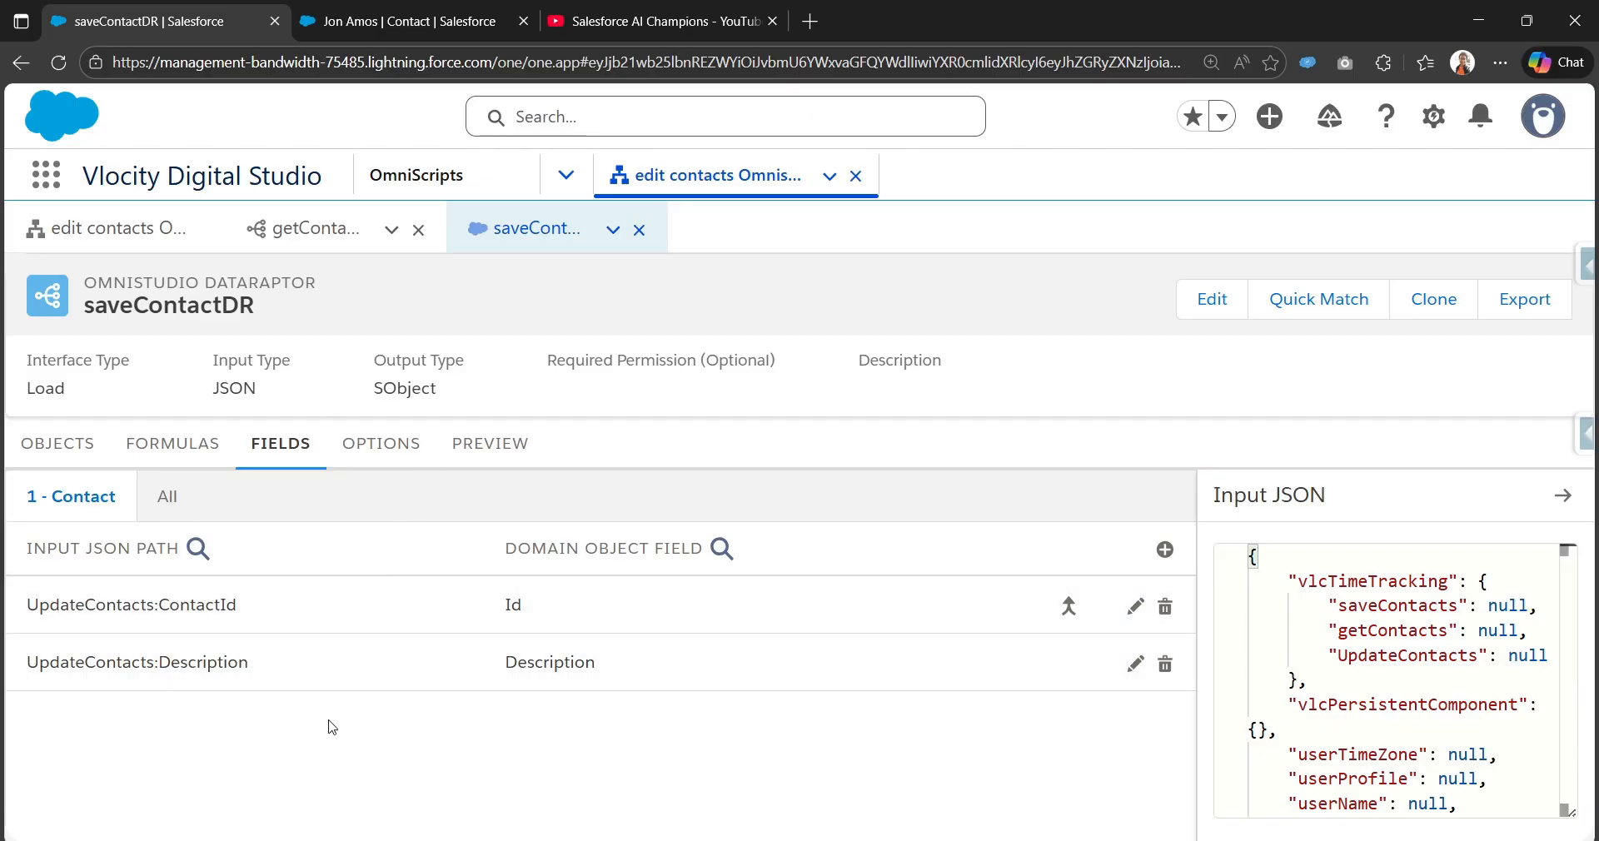
Step: Look over saveContactDR's test preview, then switch to the getContactInfoDRExtract DataRaptor
{"action": "left_click", "coordinate": [476, 444]}
{"action": "scroll", "coordinate": [311, 683], "scroll_direction": "down", "scroll_amount": 2}
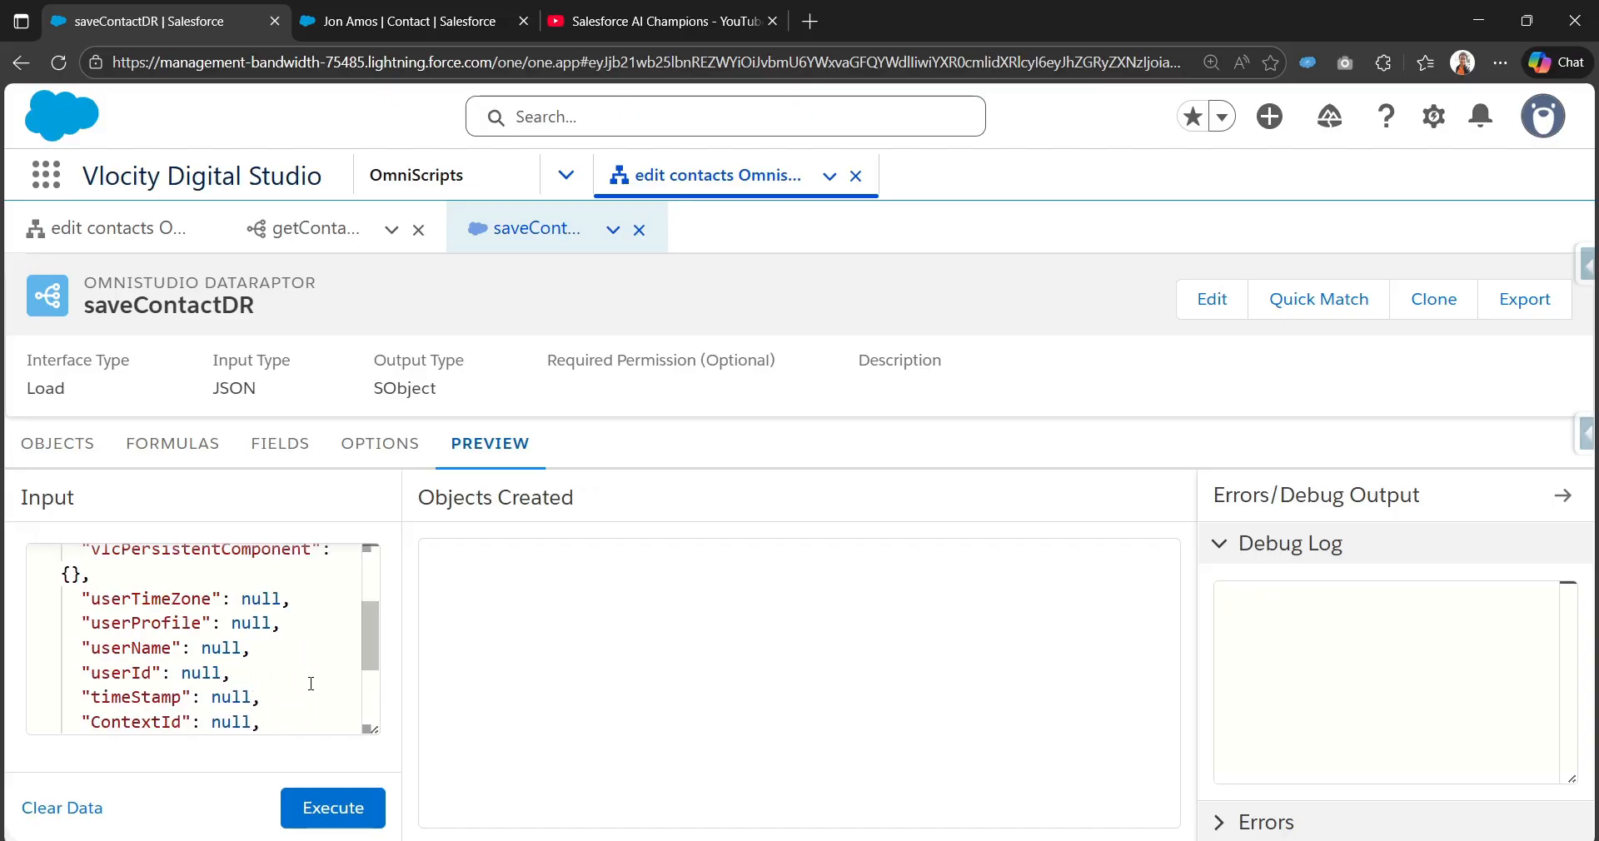
{"action": "scroll", "coordinate": [312, 687], "scroll_direction": "down", "scroll_amount": 3}
{"action": "scroll", "coordinate": [283, 718], "scroll_direction": "up", "scroll_amount": 2}
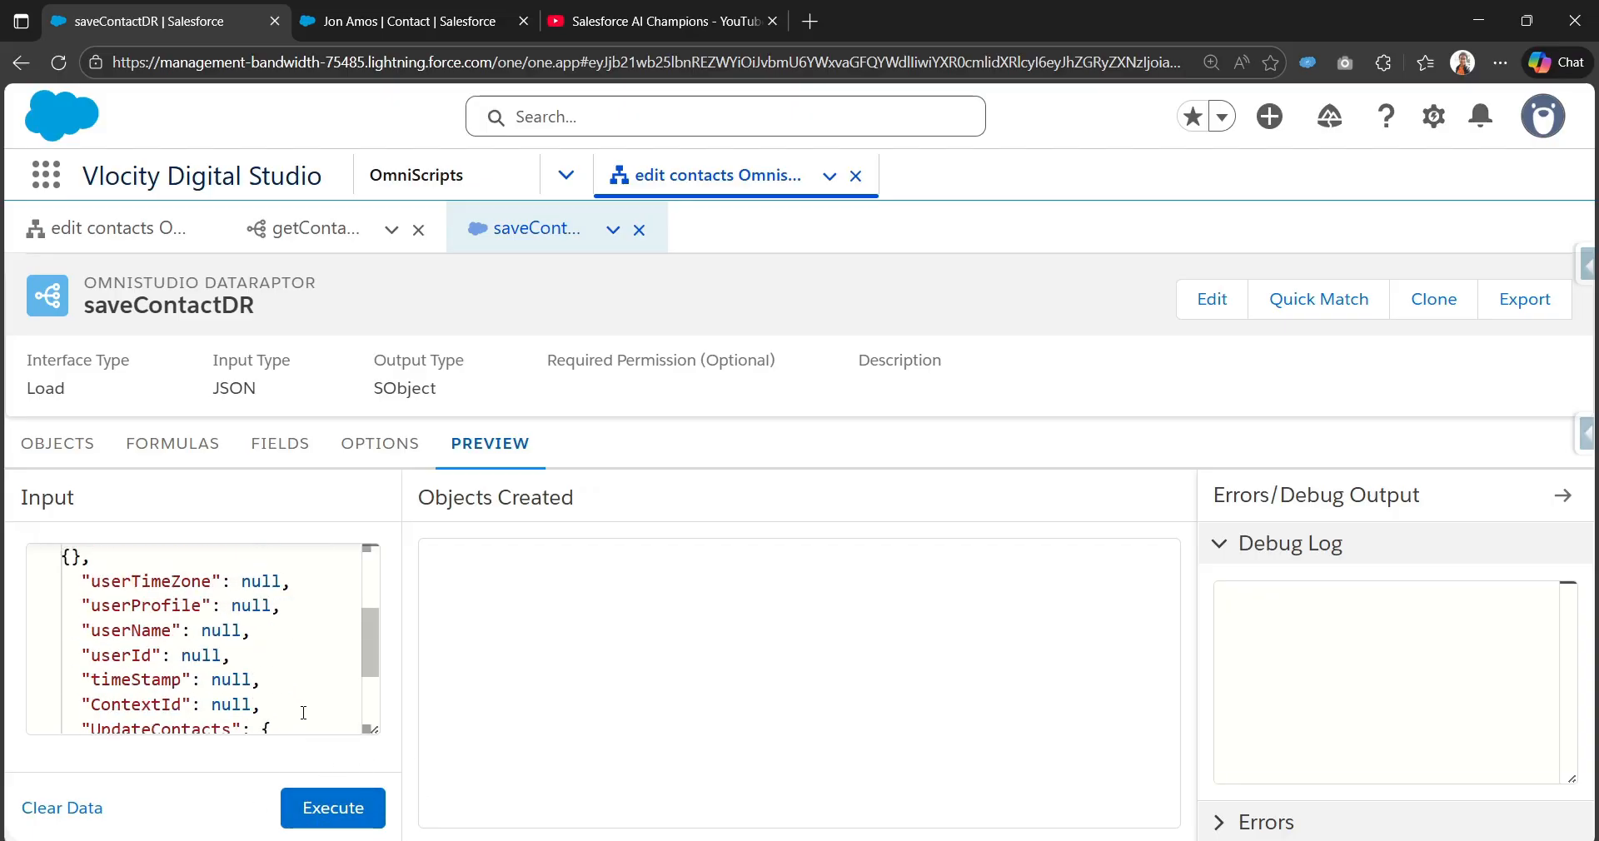
{"action": "scroll", "coordinate": [304, 713], "scroll_direction": "up", "scroll_amount": 2}
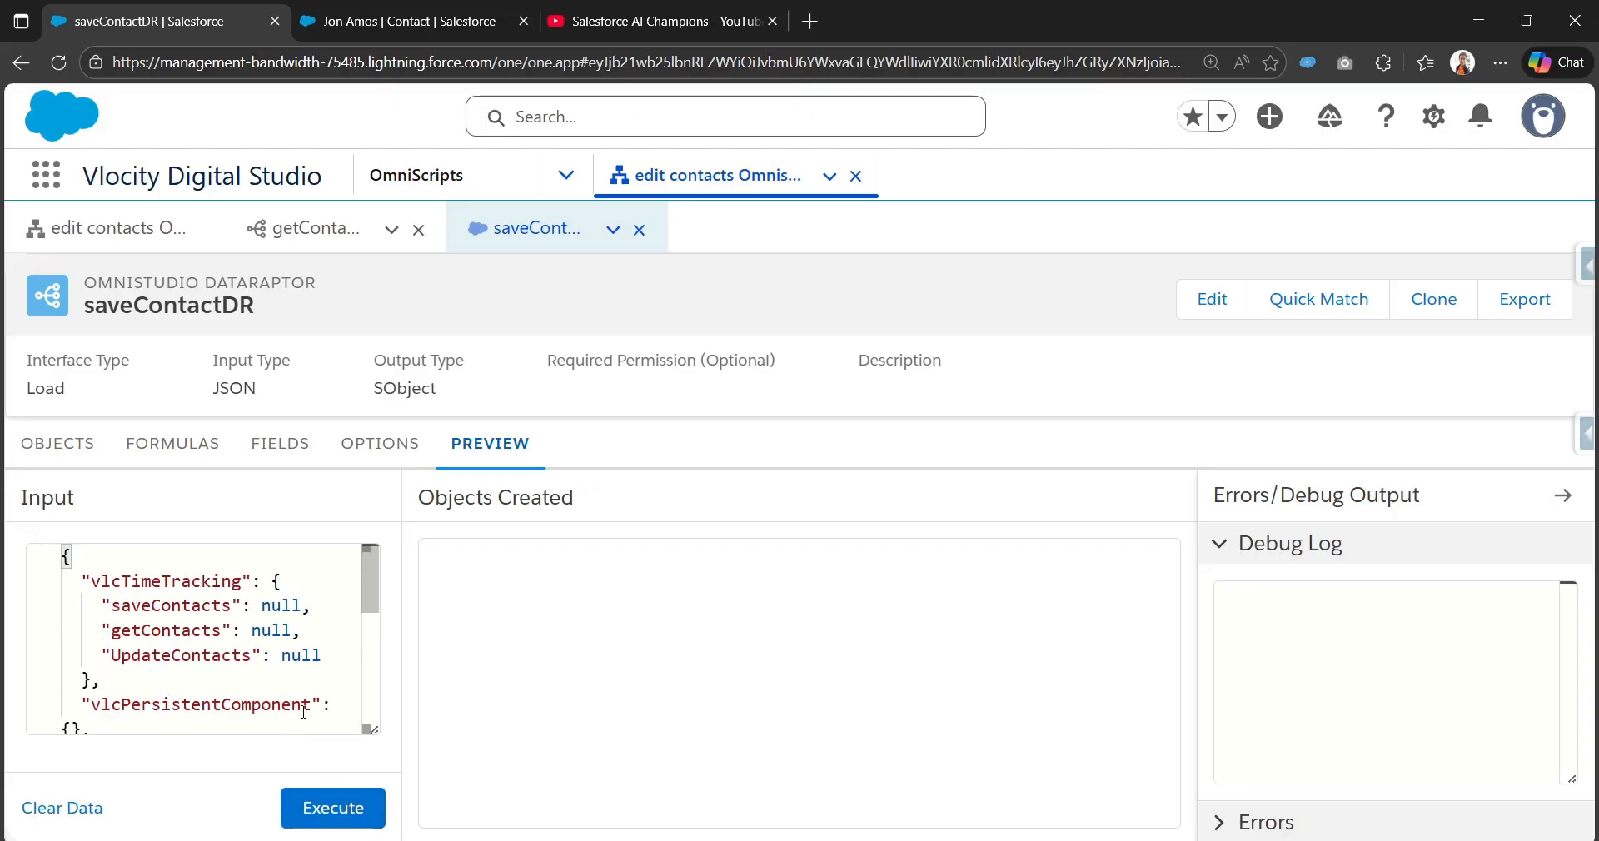
{"action": "left_click", "coordinate": [314, 231]}
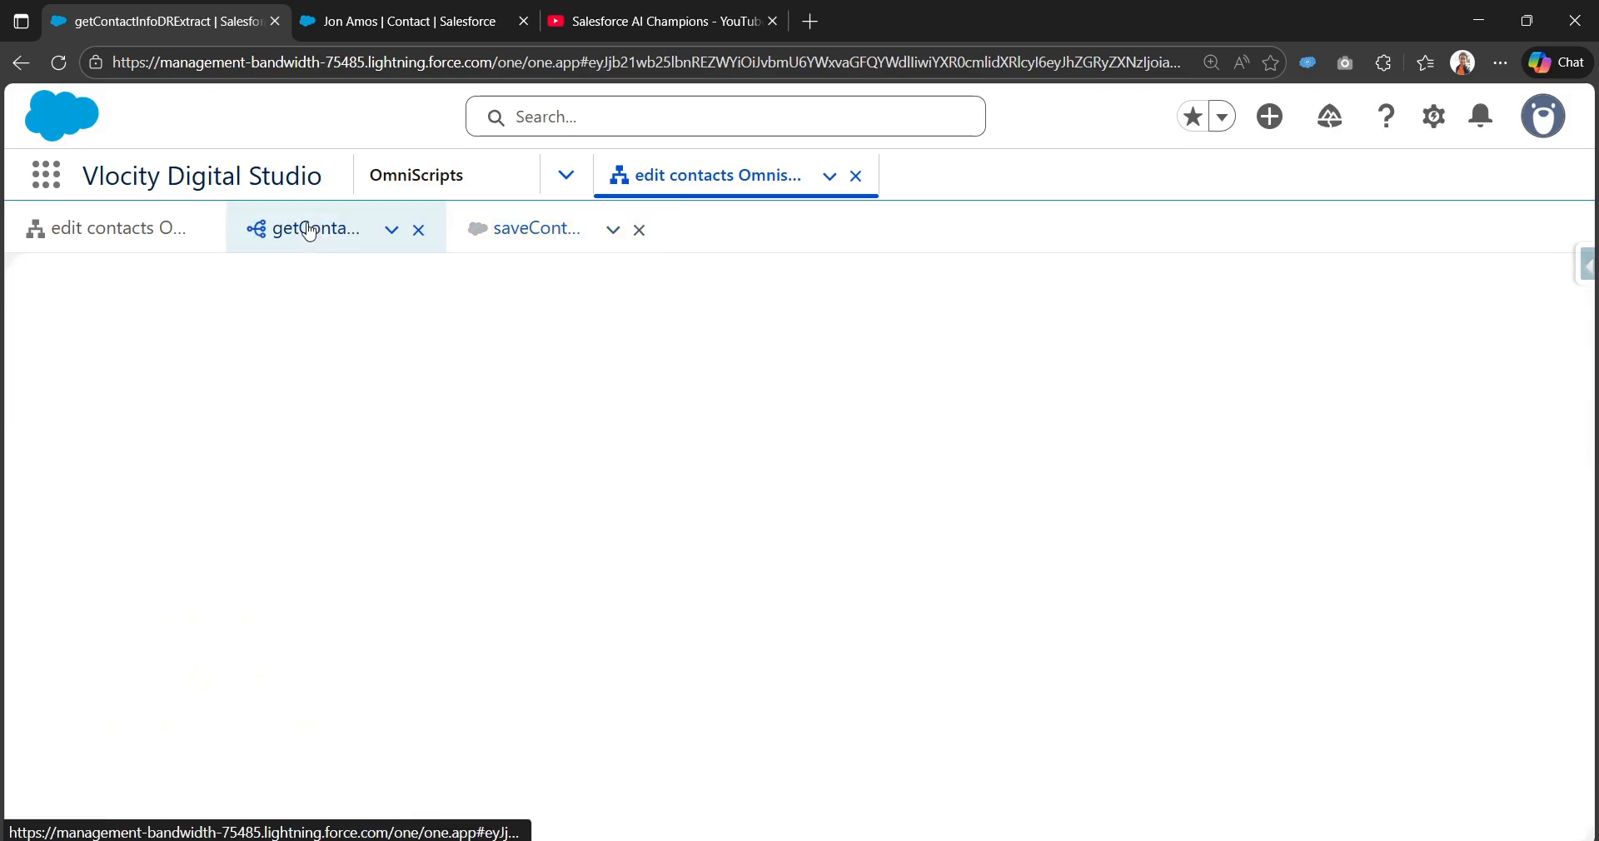
Step: Return to the edit contacts OmniScript in Design mode and open the Build element search
{"action": "left_click", "coordinate": [167, 239]}
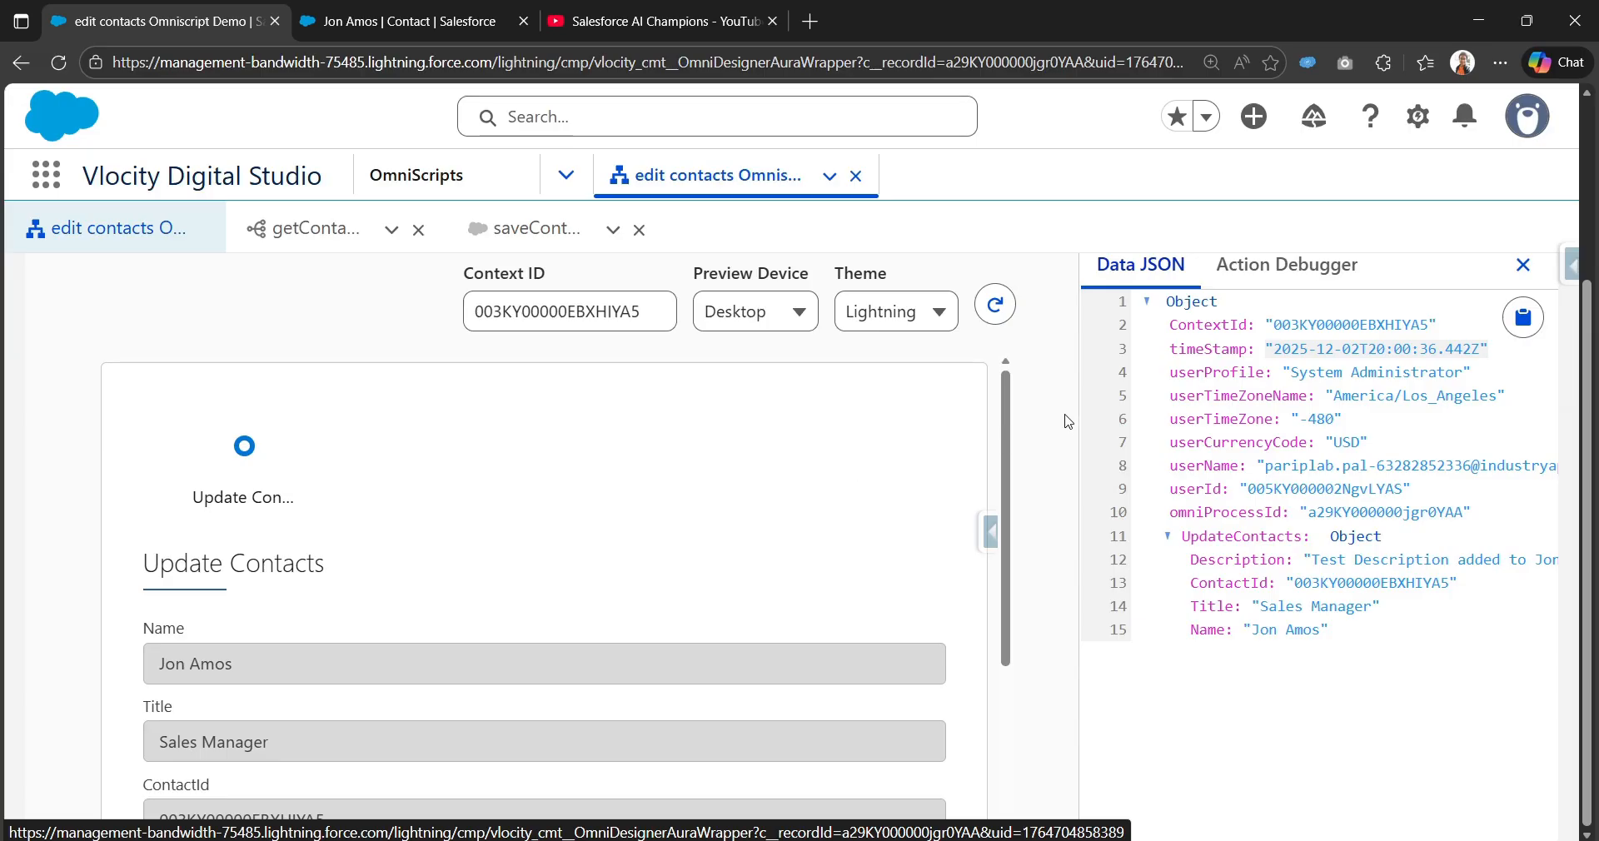
{"action": "scroll", "coordinate": [574, 565], "scroll_direction": "up", "scroll_amount": 3}
{"action": "left_click", "coordinate": [1062, 329]}
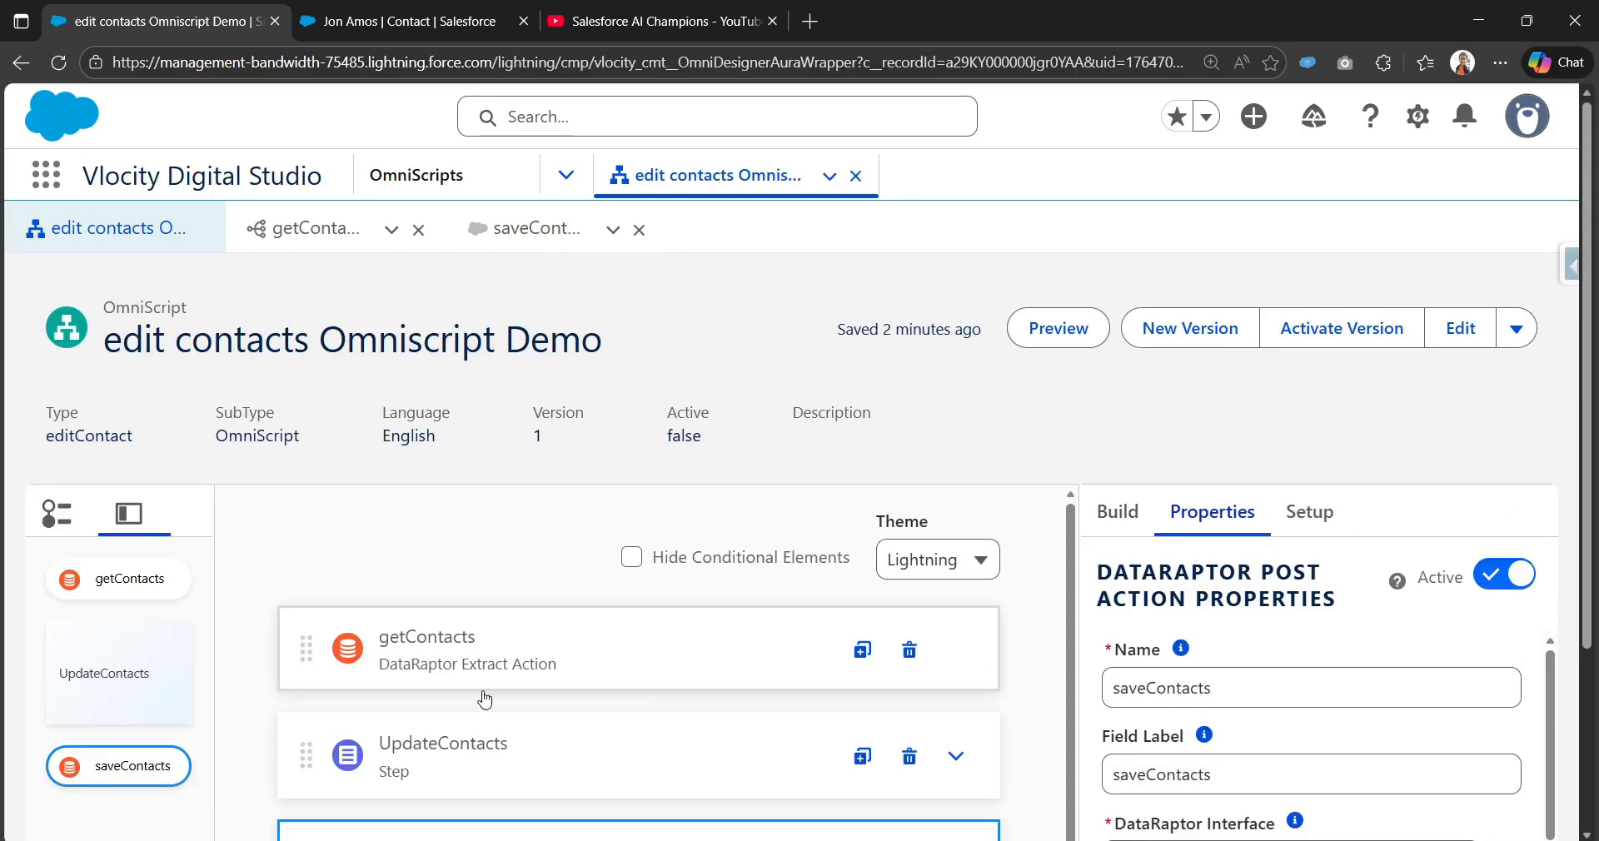
{"action": "scroll", "coordinate": [695, 611], "scroll_direction": "down", "scroll_amount": 3}
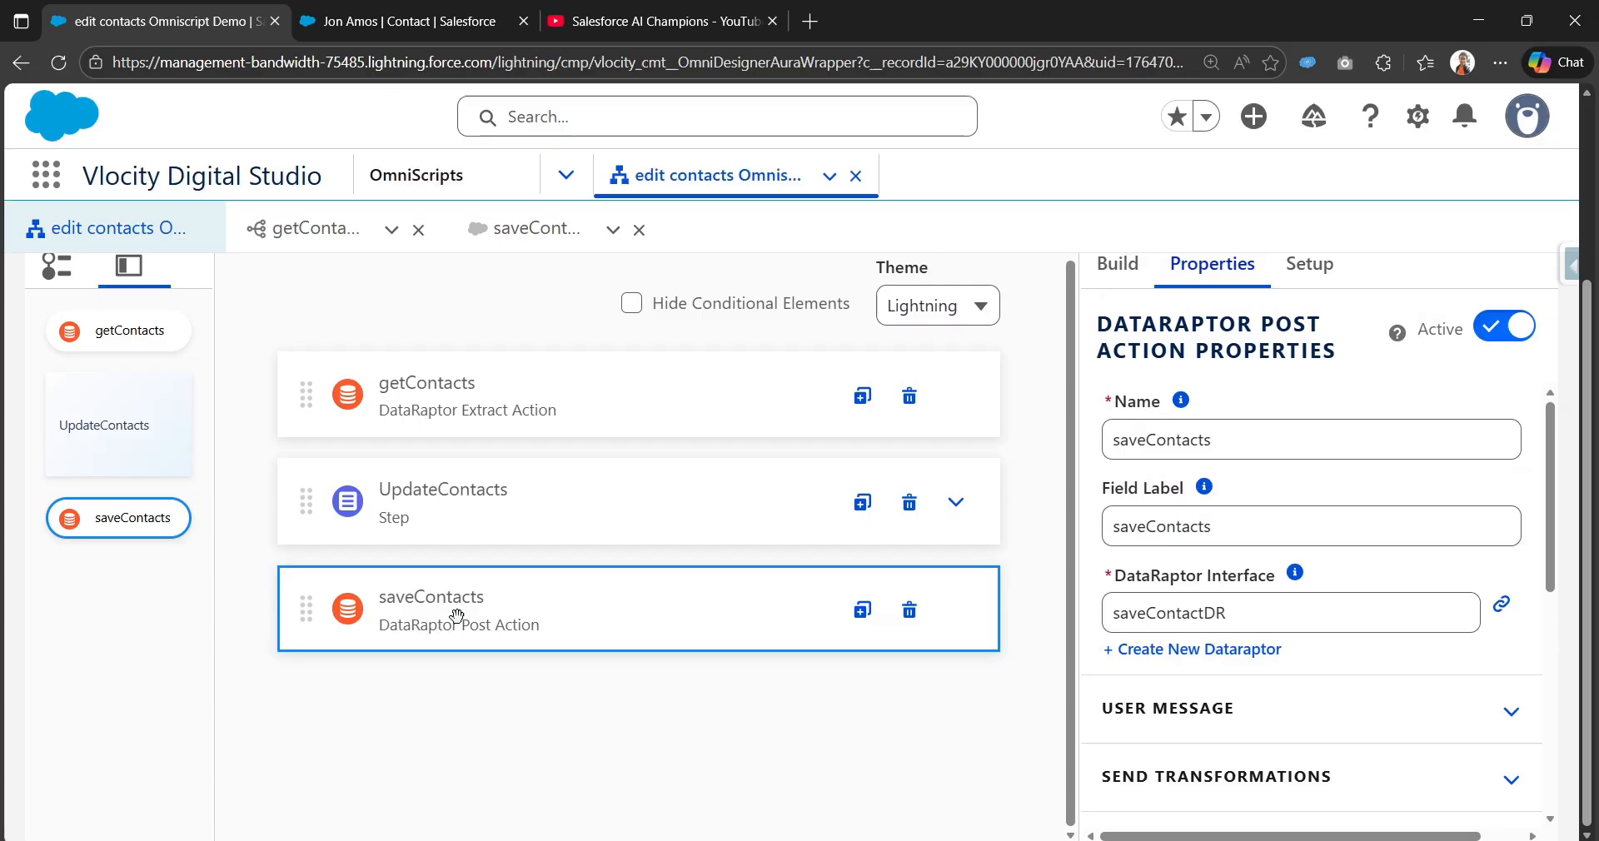
{"action": "scroll", "coordinate": [1189, 689], "scroll_direction": "down", "scroll_amount": 5}
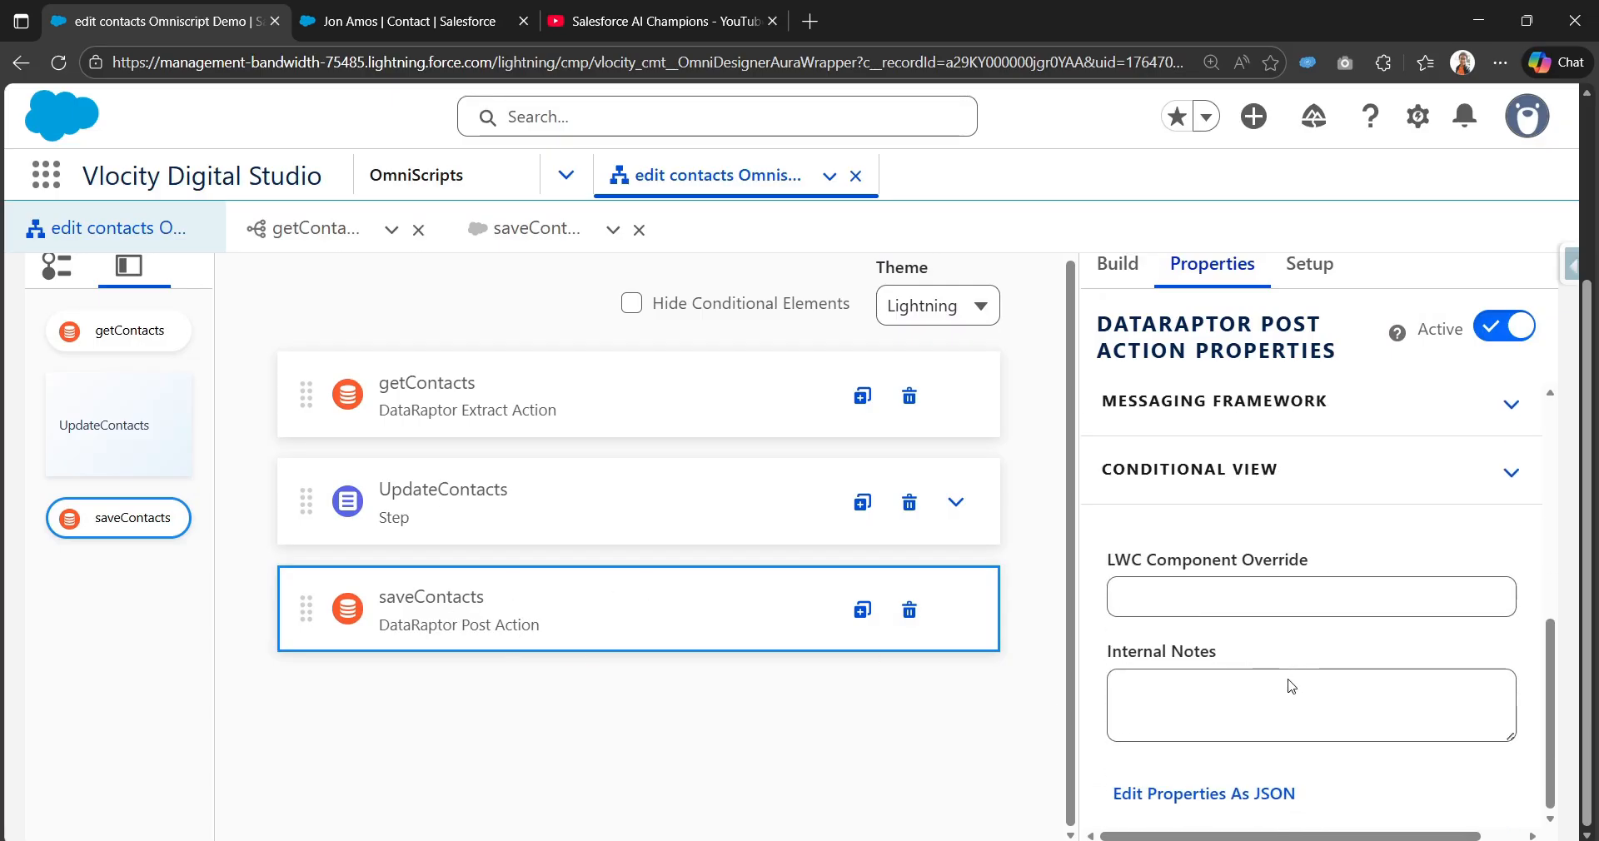
{"action": "scroll", "coordinate": [1203, 689], "scroll_direction": "up", "scroll_amount": 5}
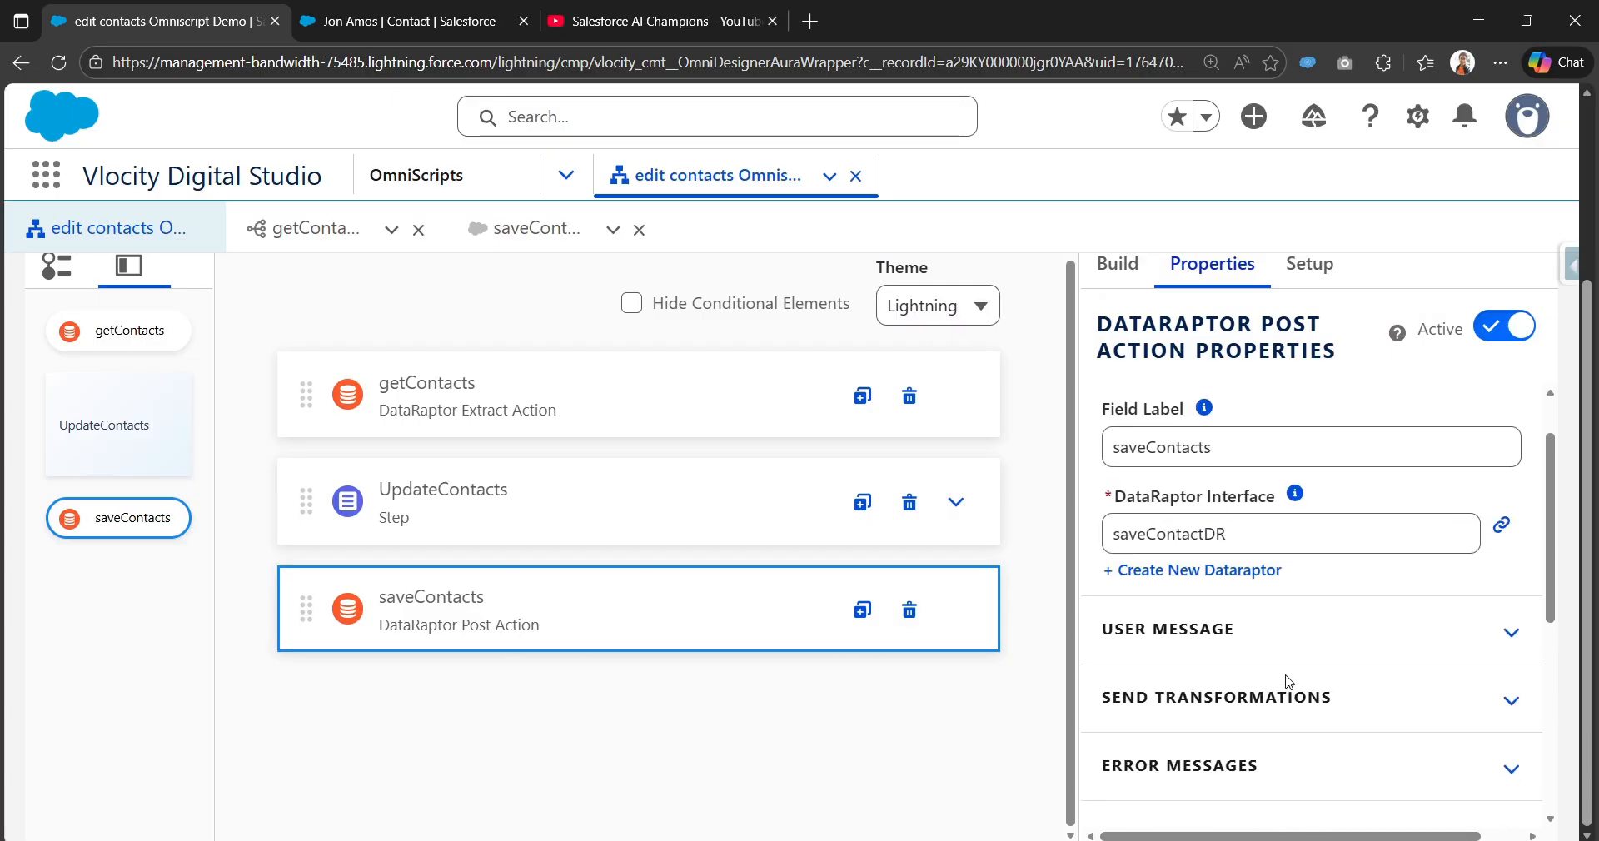
{"action": "left_click", "coordinate": [1137, 267]}
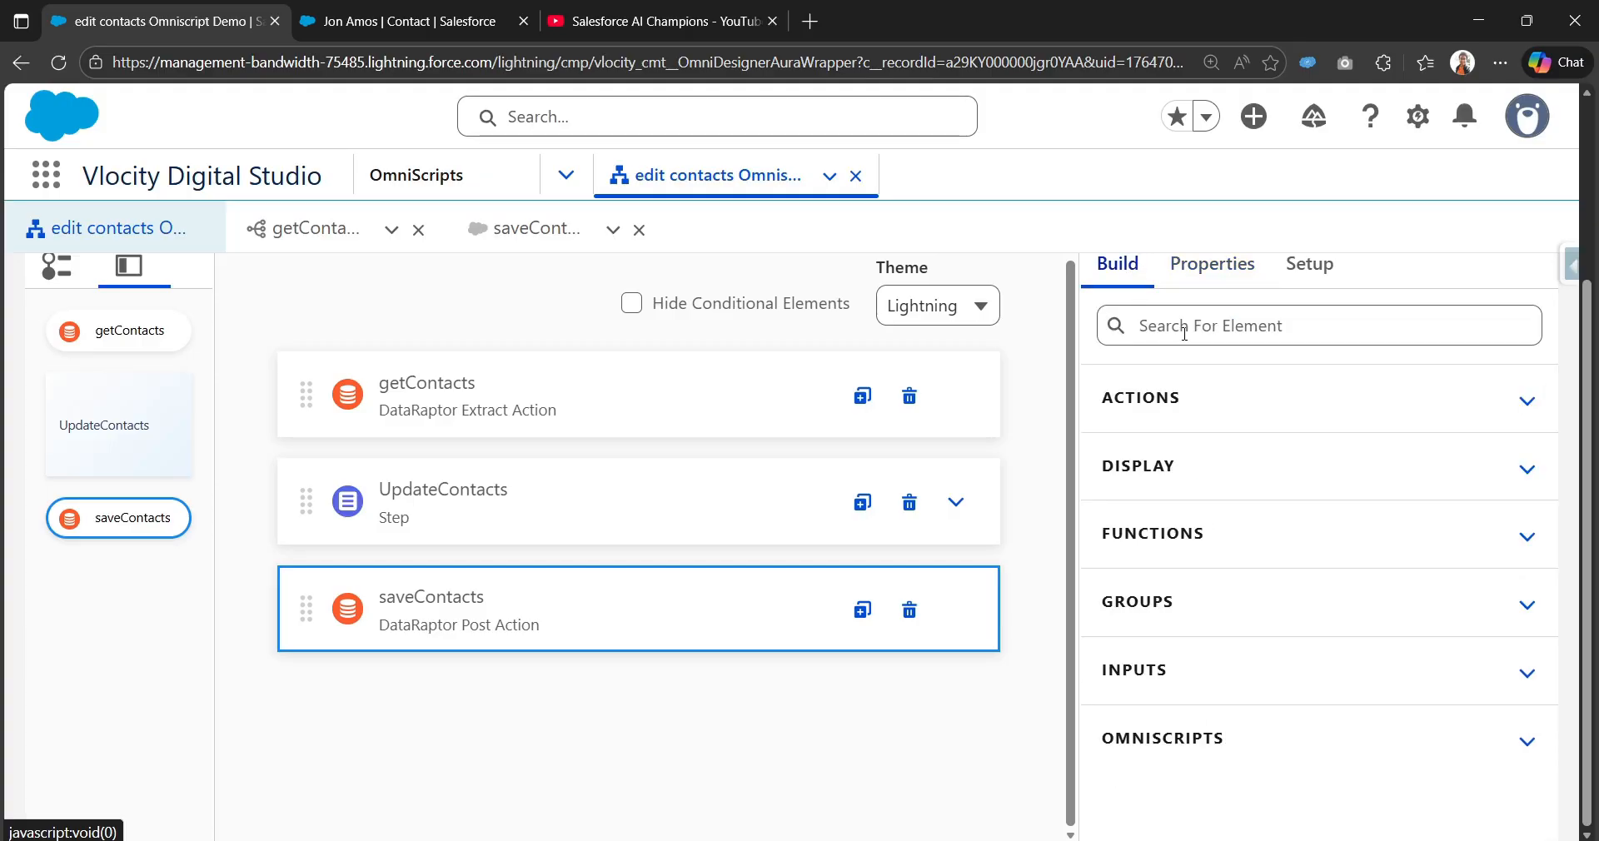
{"action": "left_click", "coordinate": [1186, 333]}
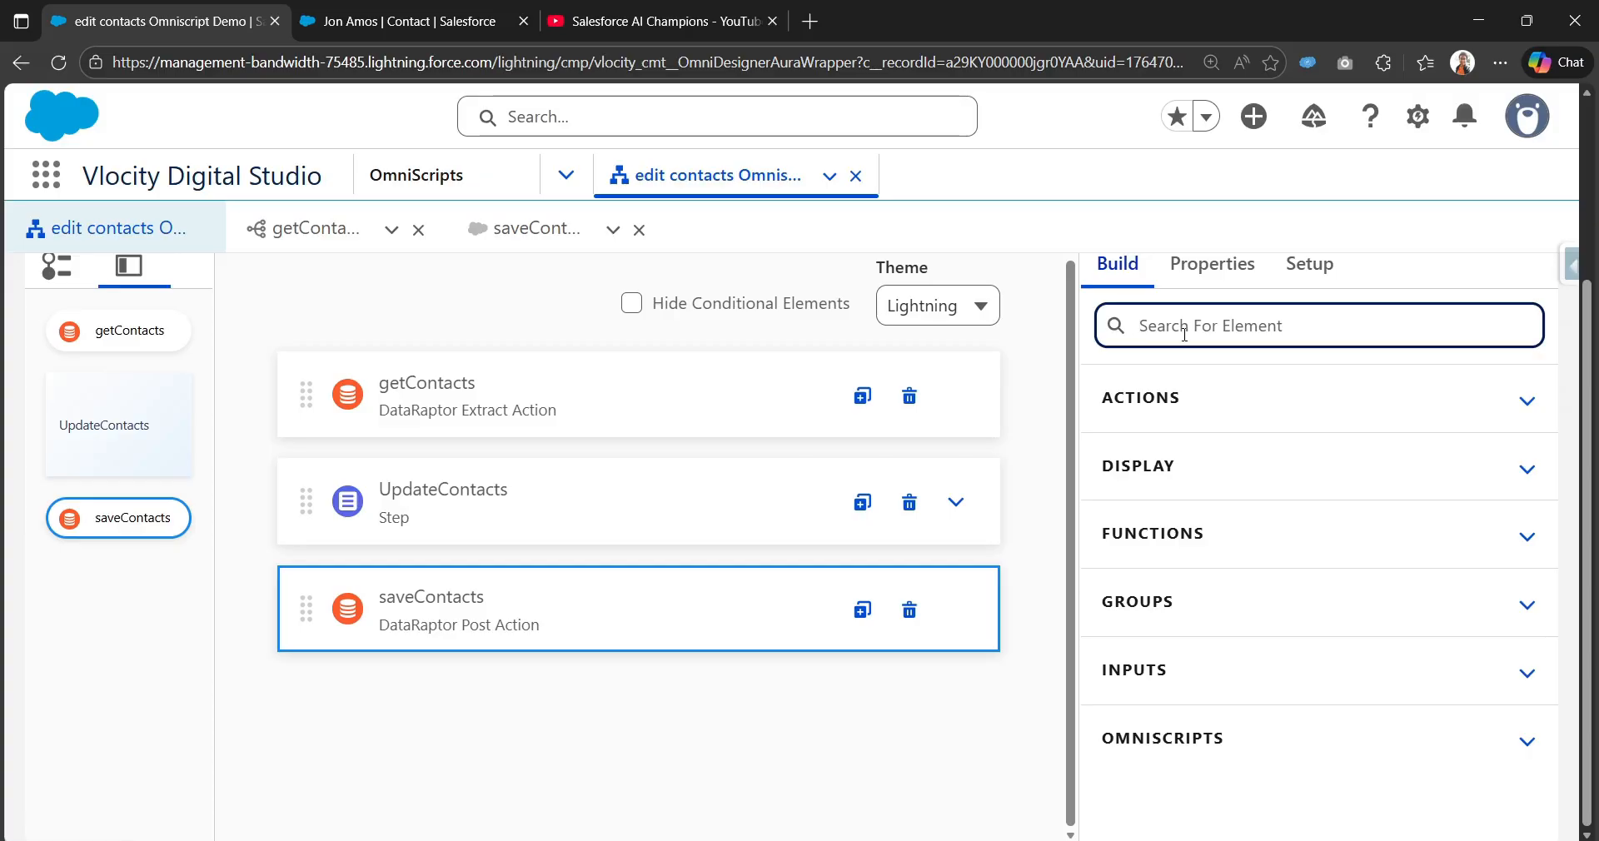
Step: Add a Navigate Action after saveContacts, named and labelled NavigateActionToContact
{"action": "type", "text": "Navi"}
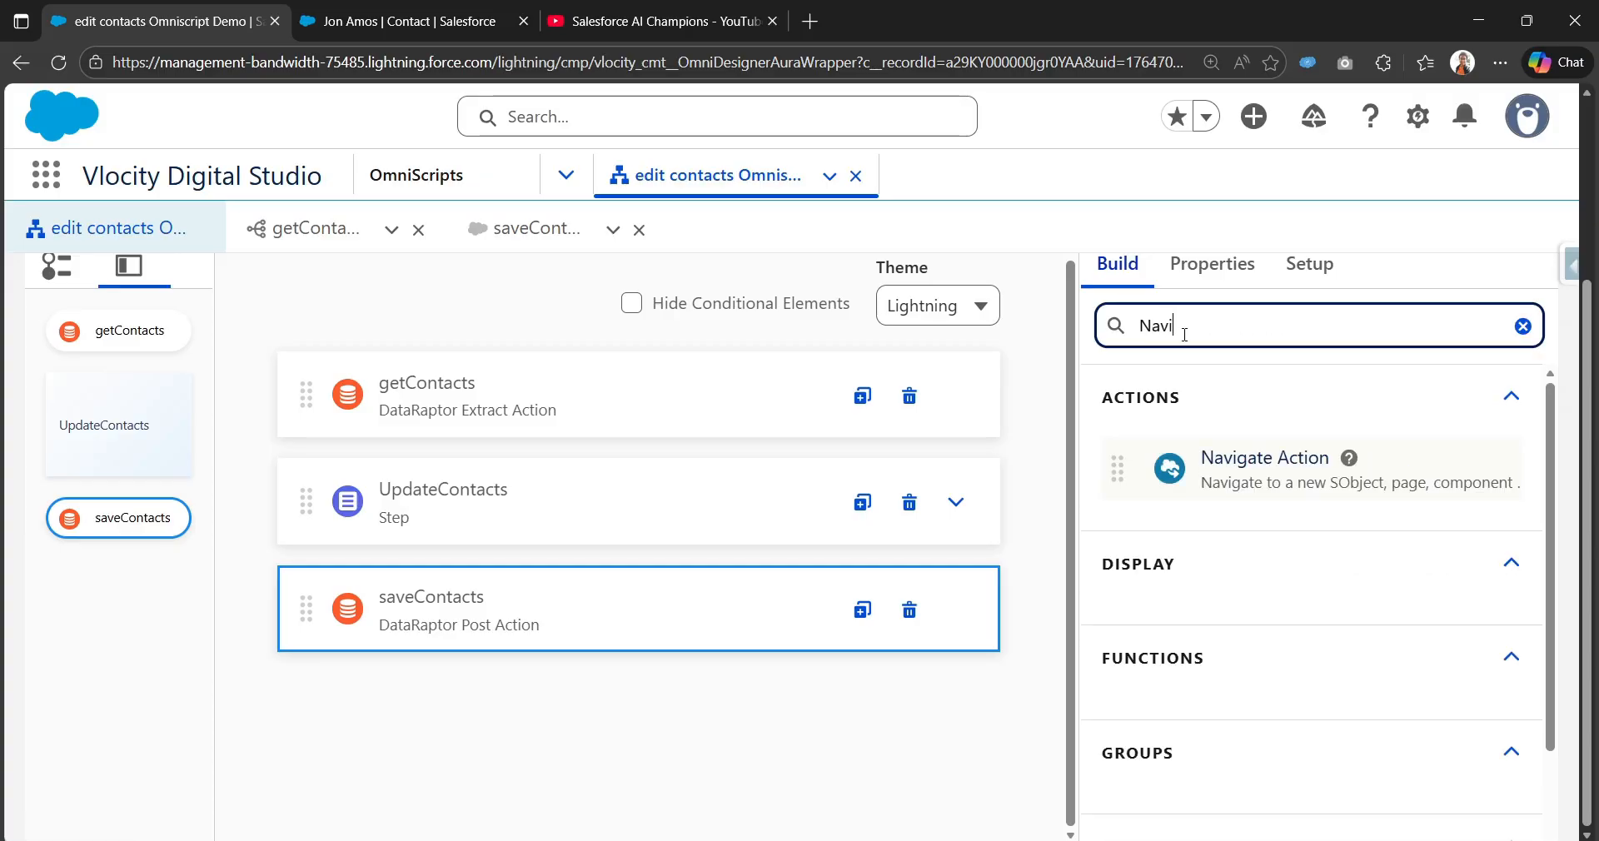
{"action": "left_click_drag", "start_coordinate": [1200, 477], "coordinate": [395, 652]}
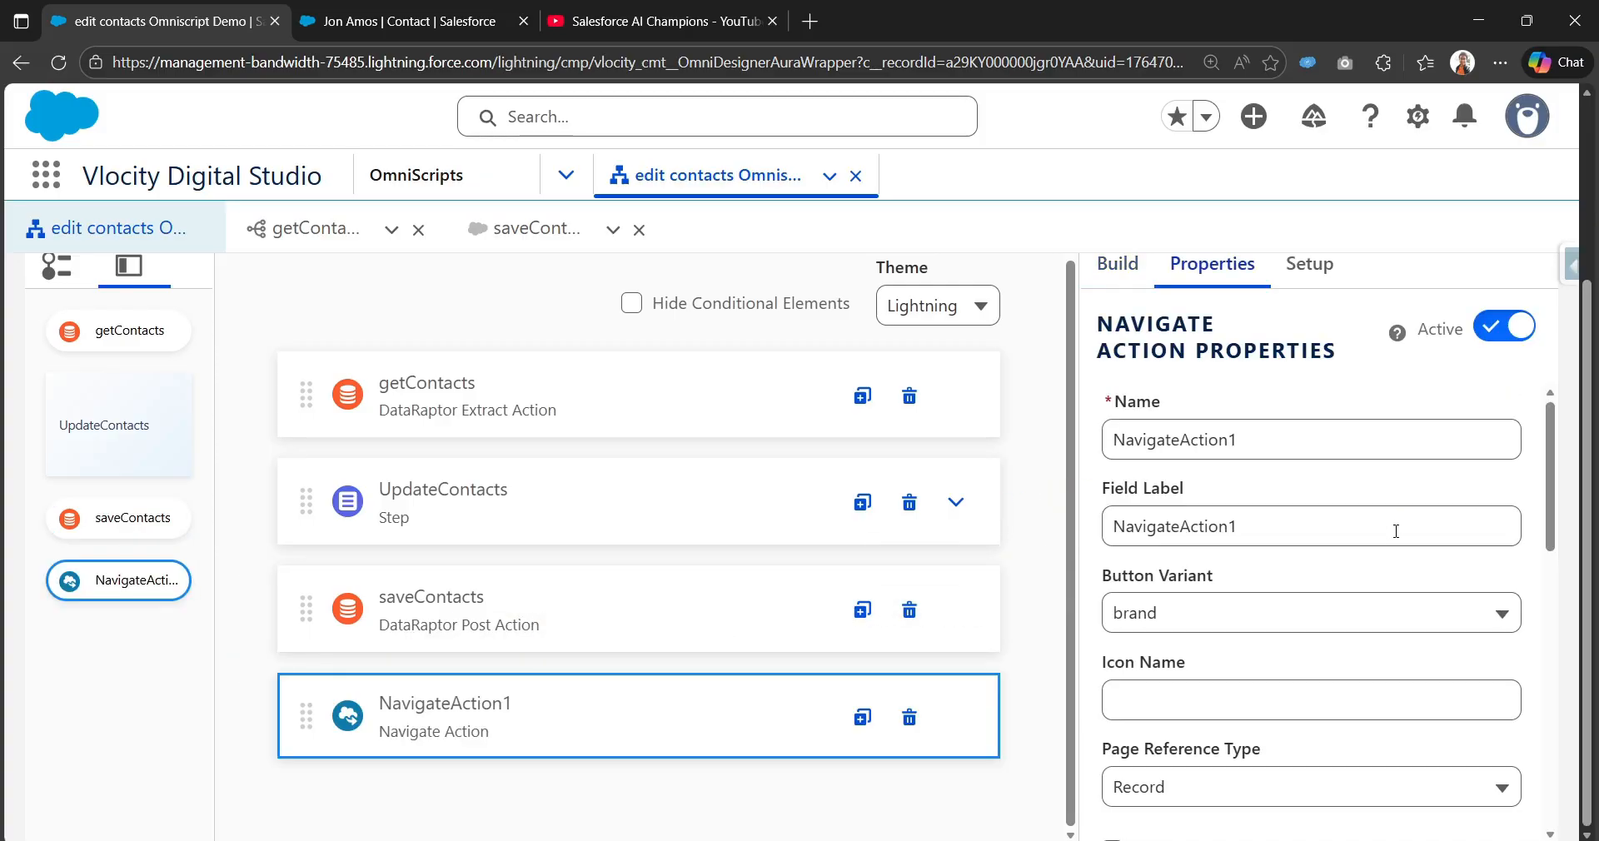
{"action": "left_click", "coordinate": [1306, 448]}
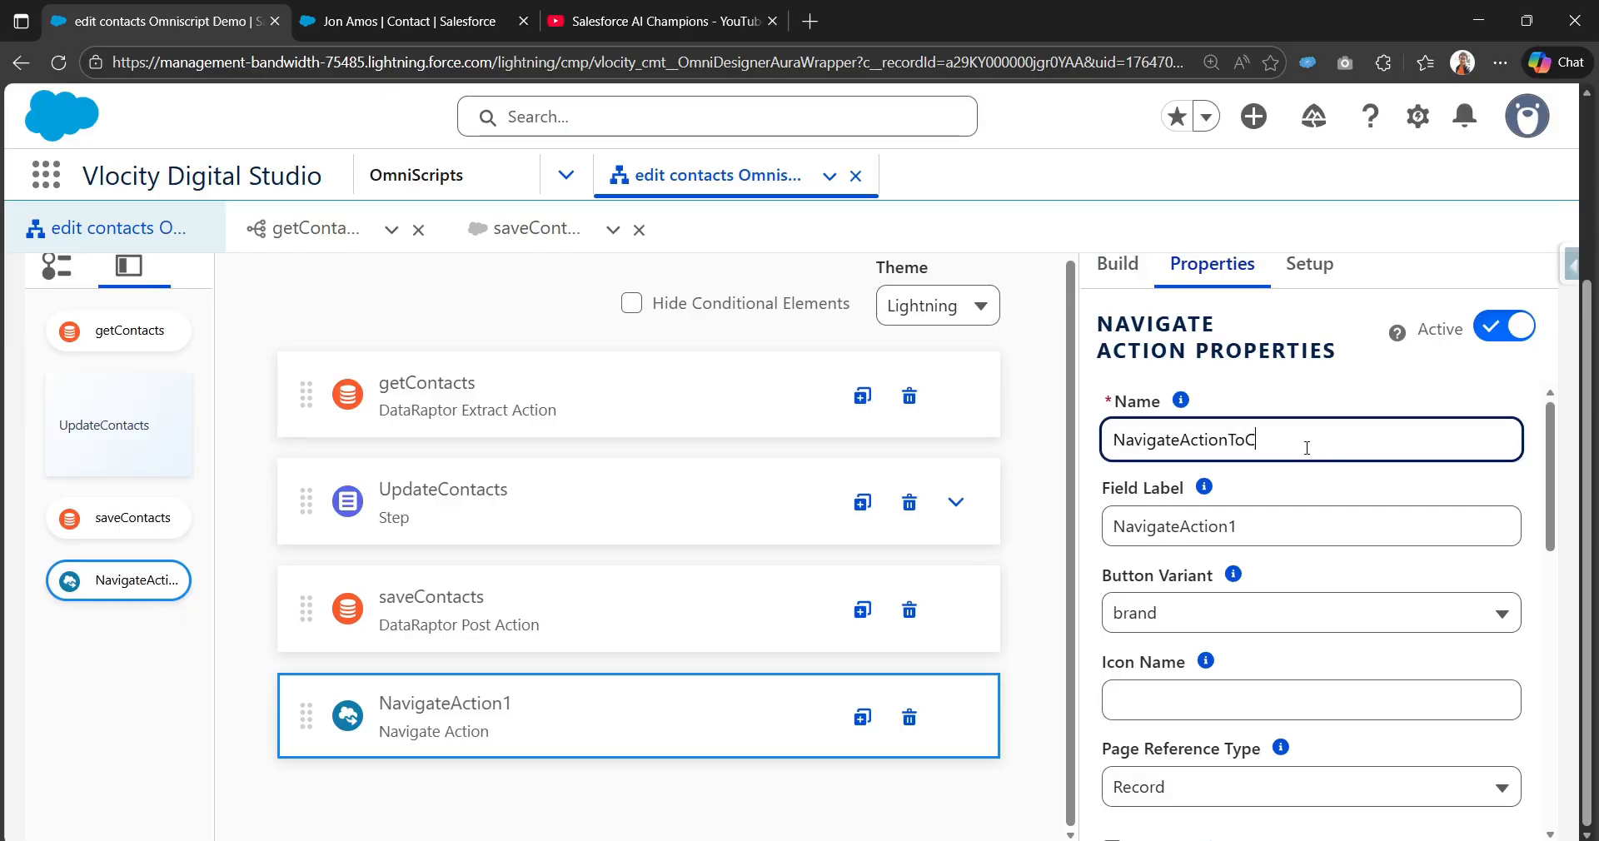
{"action": "type", "text": "ToContact"}
{"action": "key", "text": "ctrl+a"}
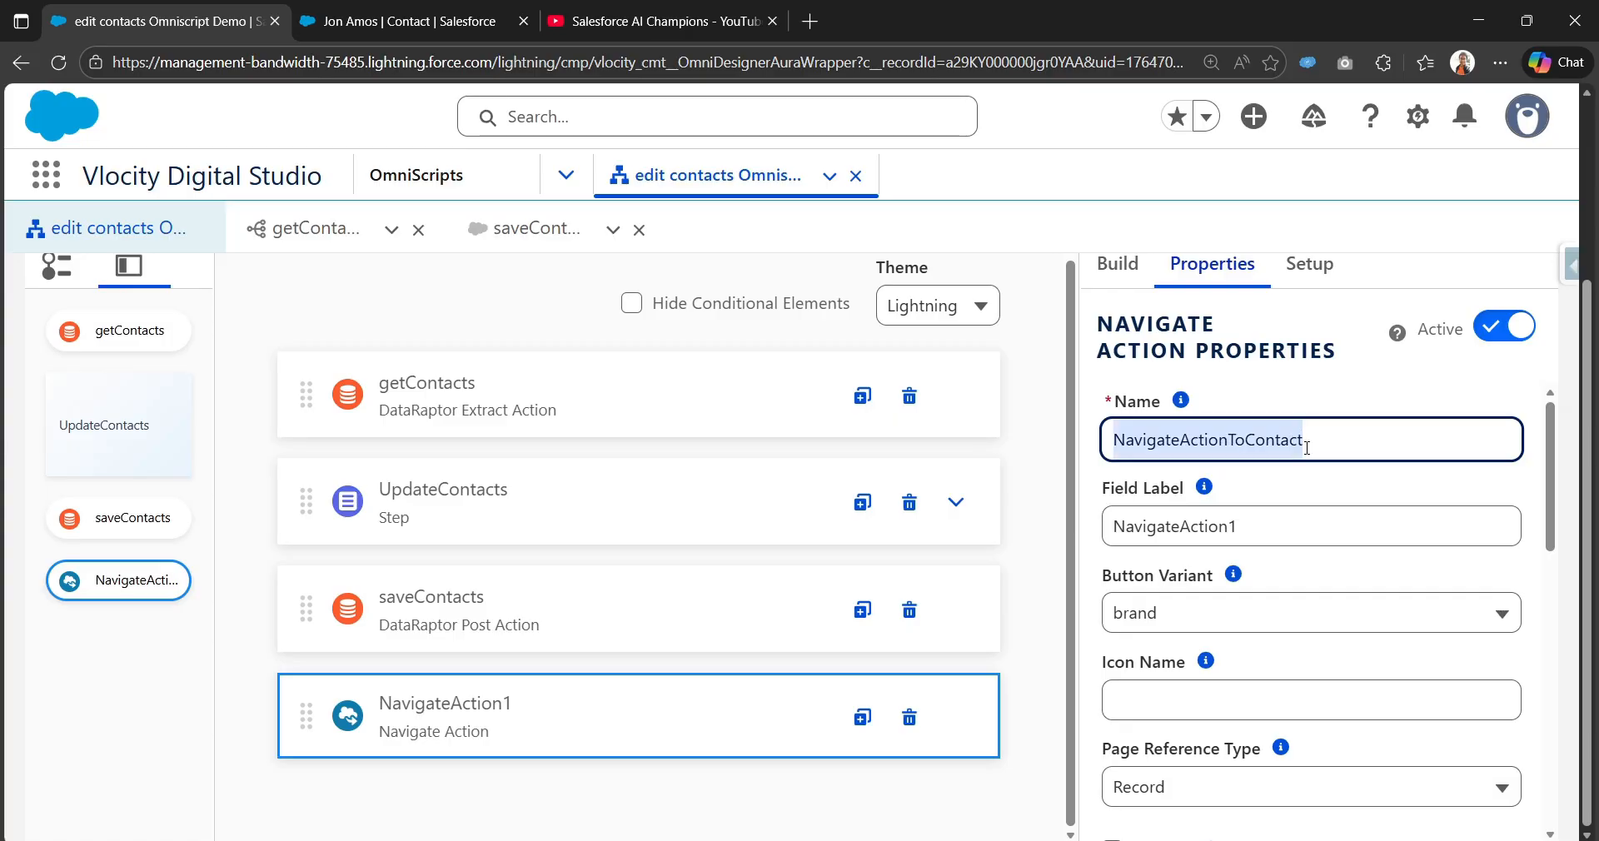
{"action": "key", "text": "ctrl+c"}
{"action": "key", "text": "Tab"}
{"action": "key", "text": "Tab"}
{"action": "key", "text": "ctrl+v"}
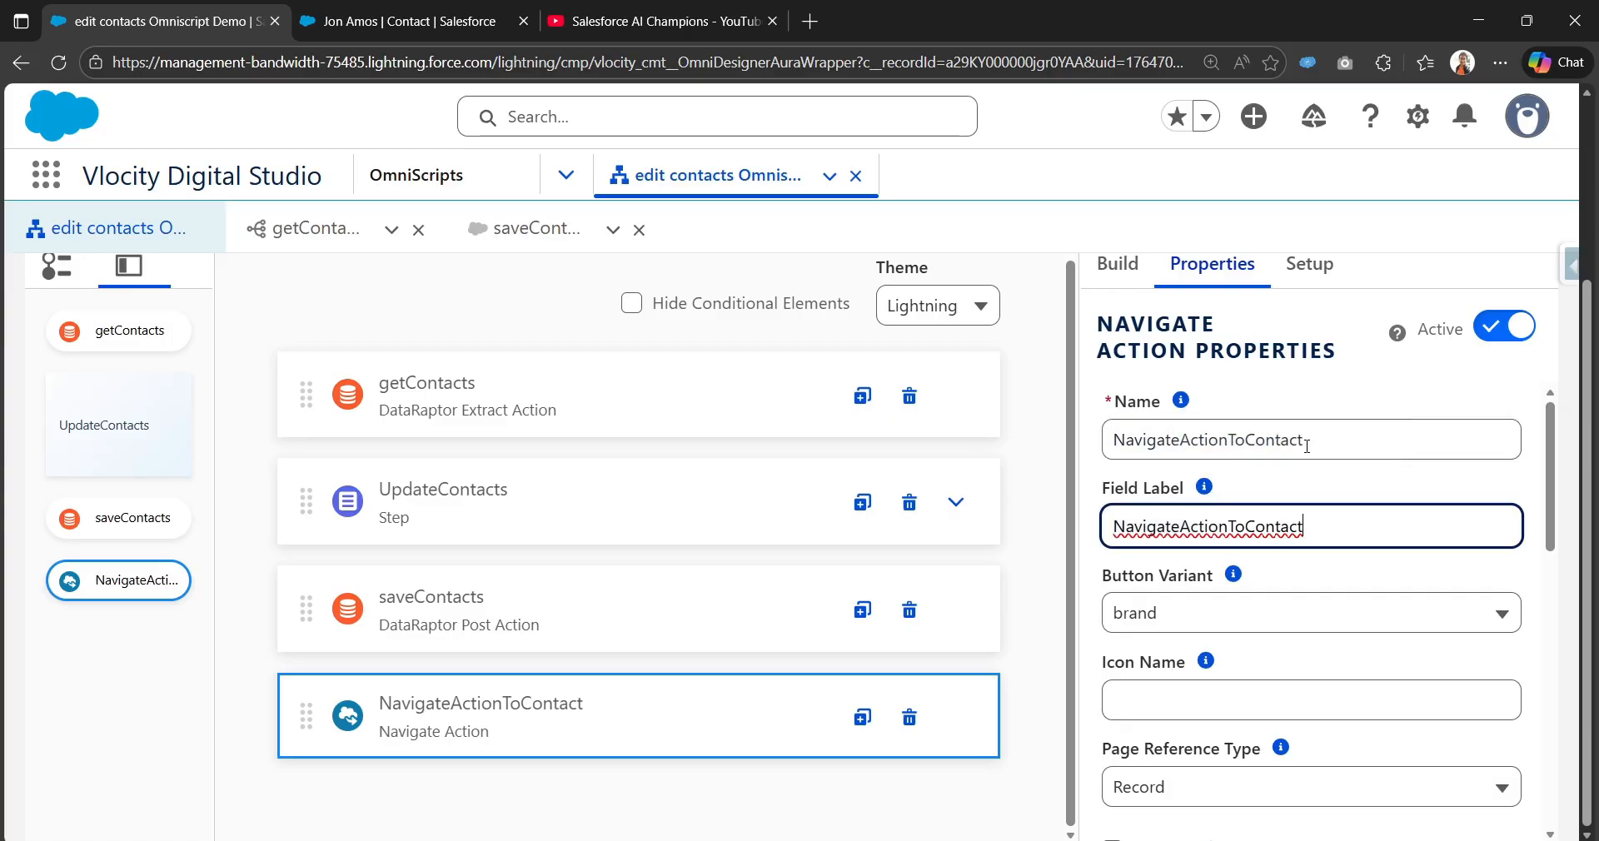
Step: Keep Record as the page reference type and set Object API Name to Contact
{"action": "scroll", "coordinate": [1266, 646], "scroll_direction": "down", "scroll_amount": 2}
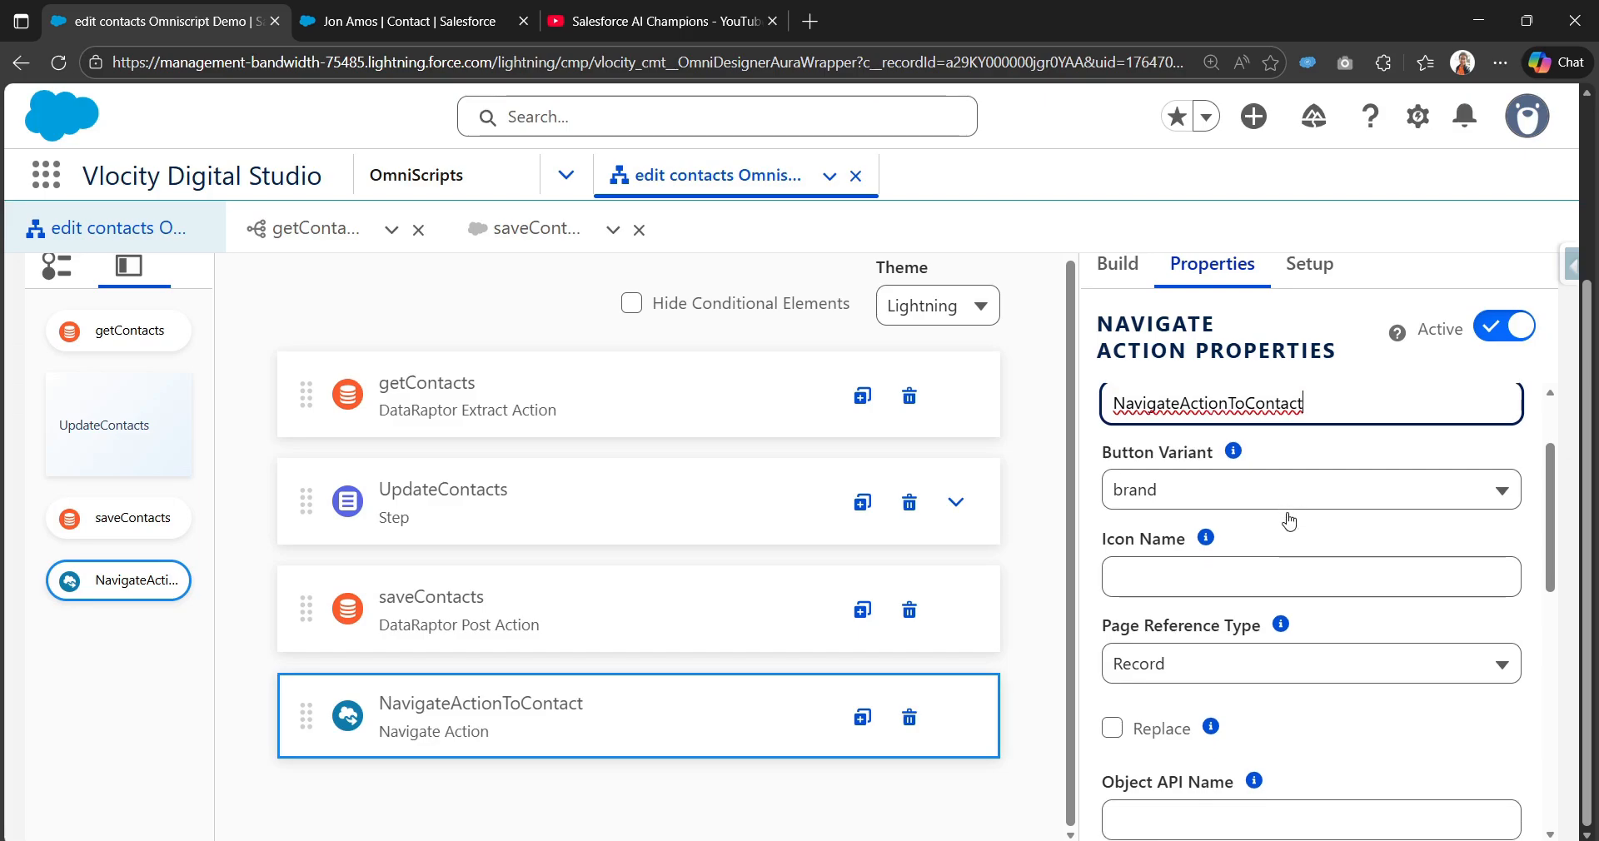
{"action": "scroll", "coordinate": [1289, 522], "scroll_direction": "down", "scroll_amount": 1}
{"action": "left_click", "coordinate": [1178, 577]}
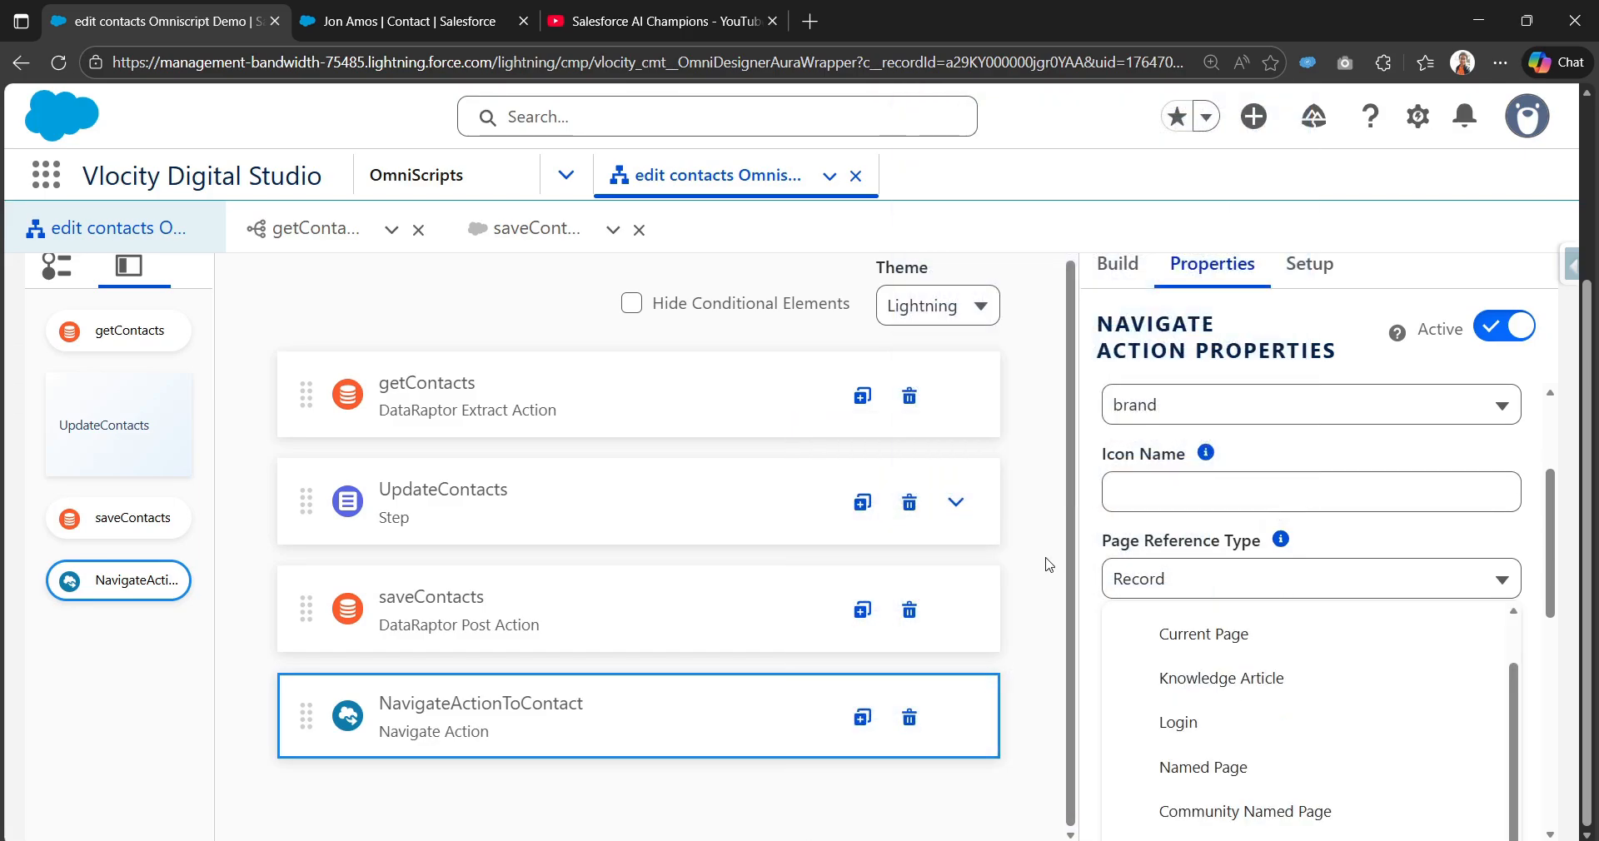
{"action": "left_click", "coordinate": [1101, 530]}
{"action": "scroll", "coordinate": [1225, 598], "scroll_direction": "down", "scroll_amount": 2}
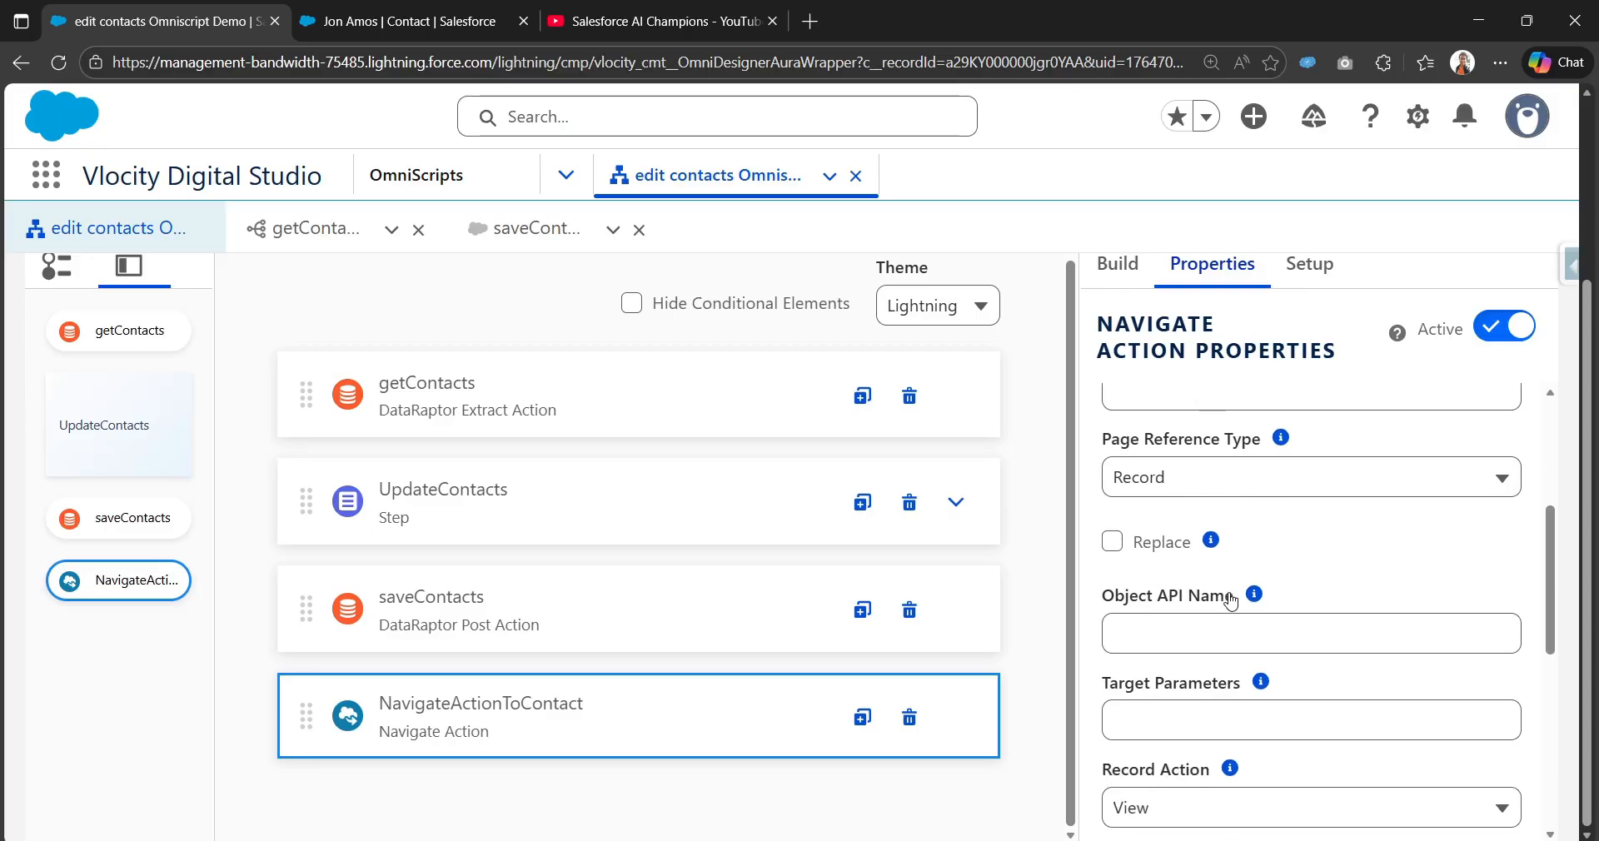
{"action": "left_click", "coordinate": [1266, 481]}
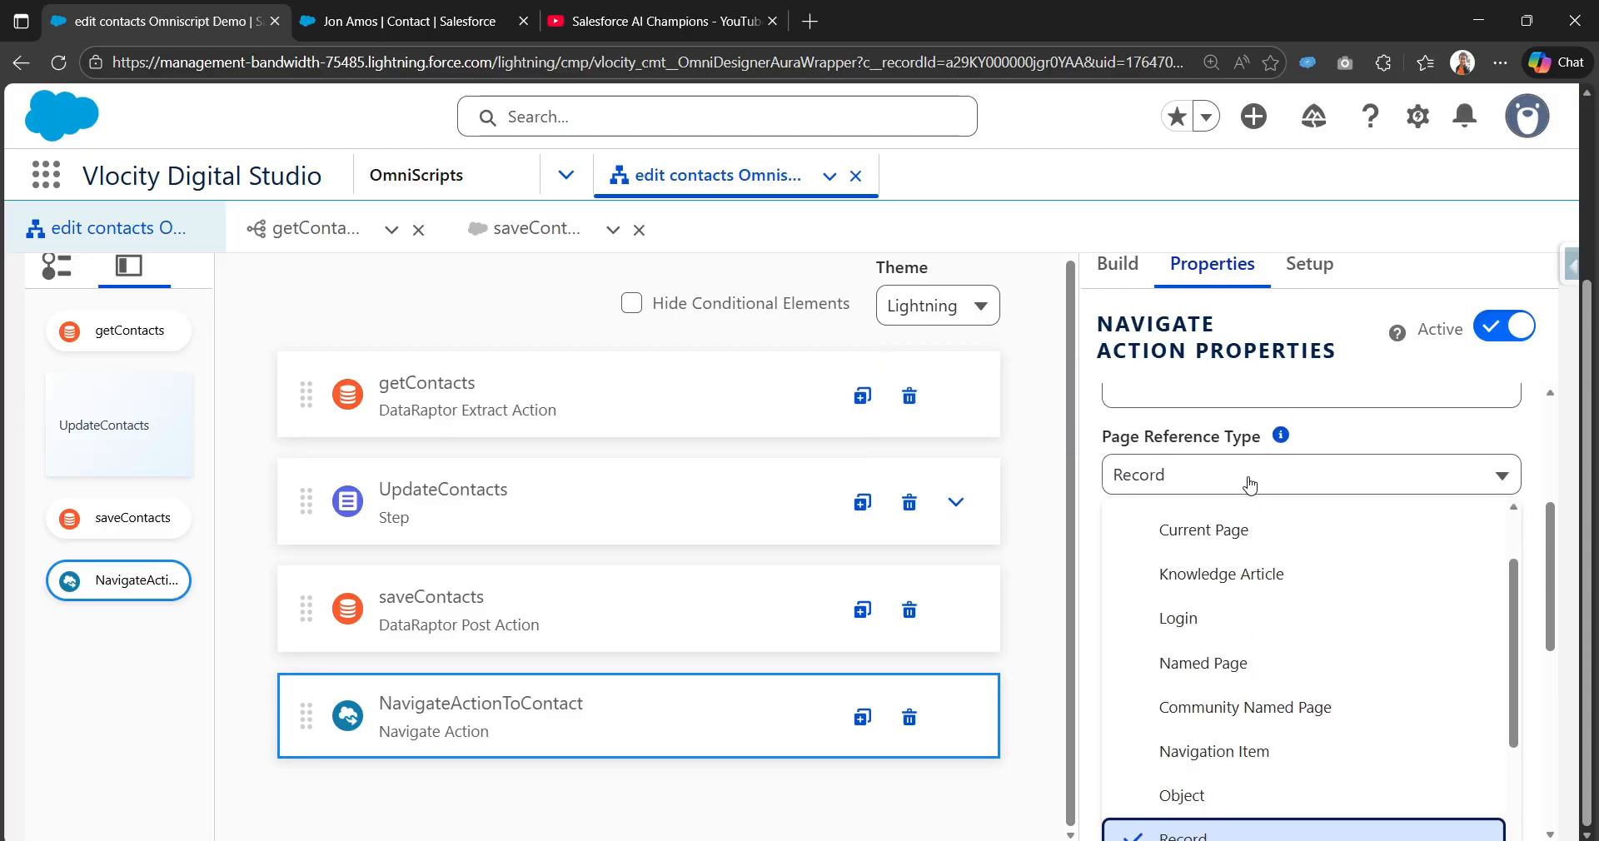
{"action": "left_click", "coordinate": [1093, 434]}
{"action": "left_click", "coordinate": [1180, 616]}
{"action": "type", "text": "C"}
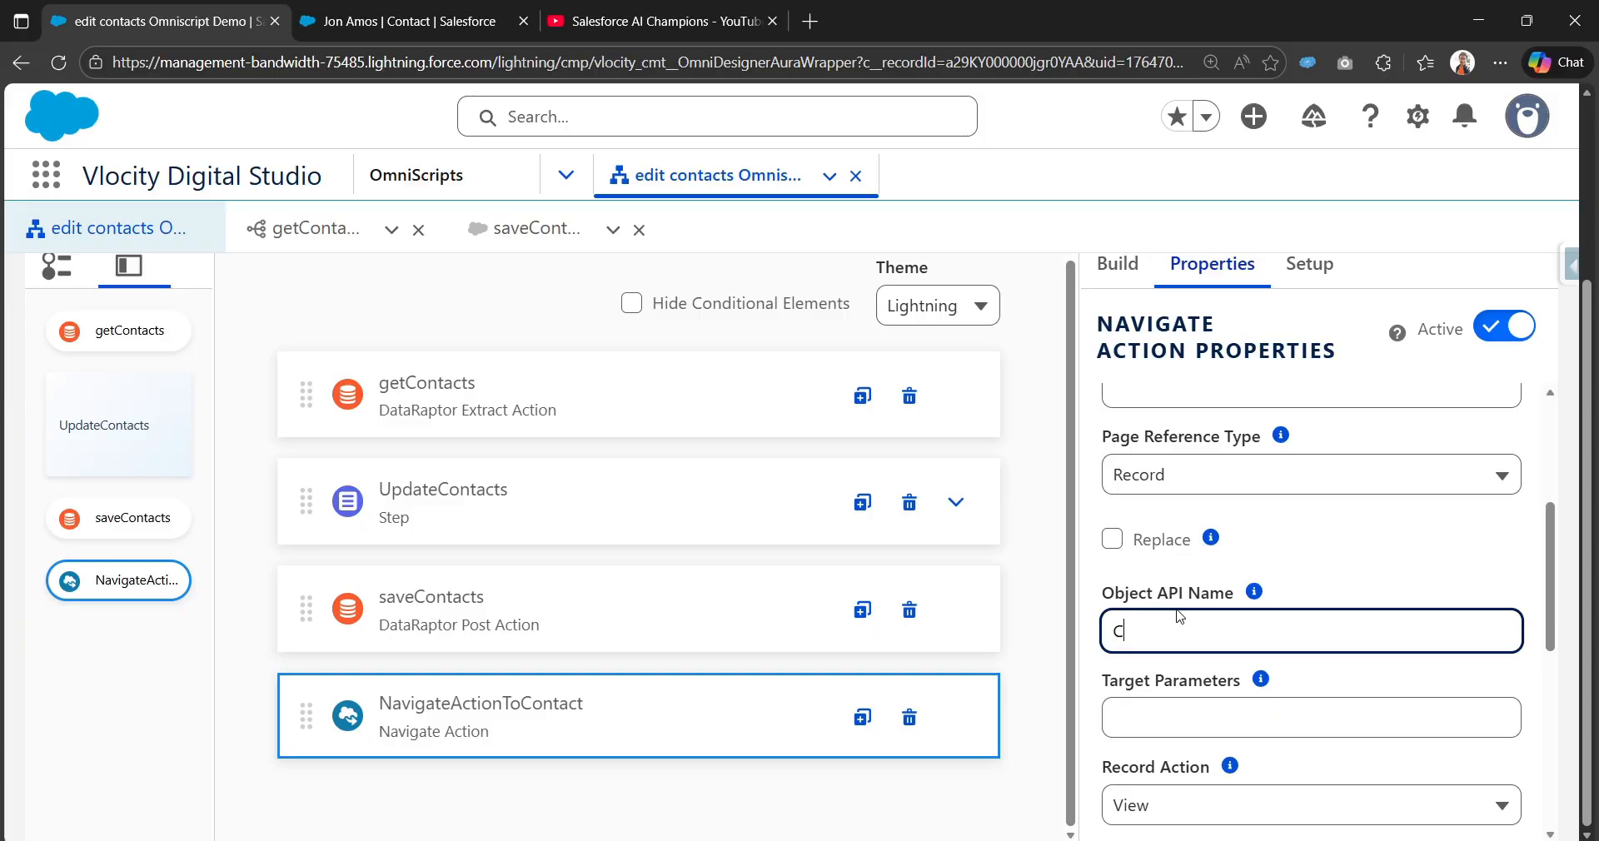
{"action": "type", "text": "ontact"}
{"action": "scroll", "coordinate": [1183, 615], "scroll_direction": "down", "scroll_amount": 1}
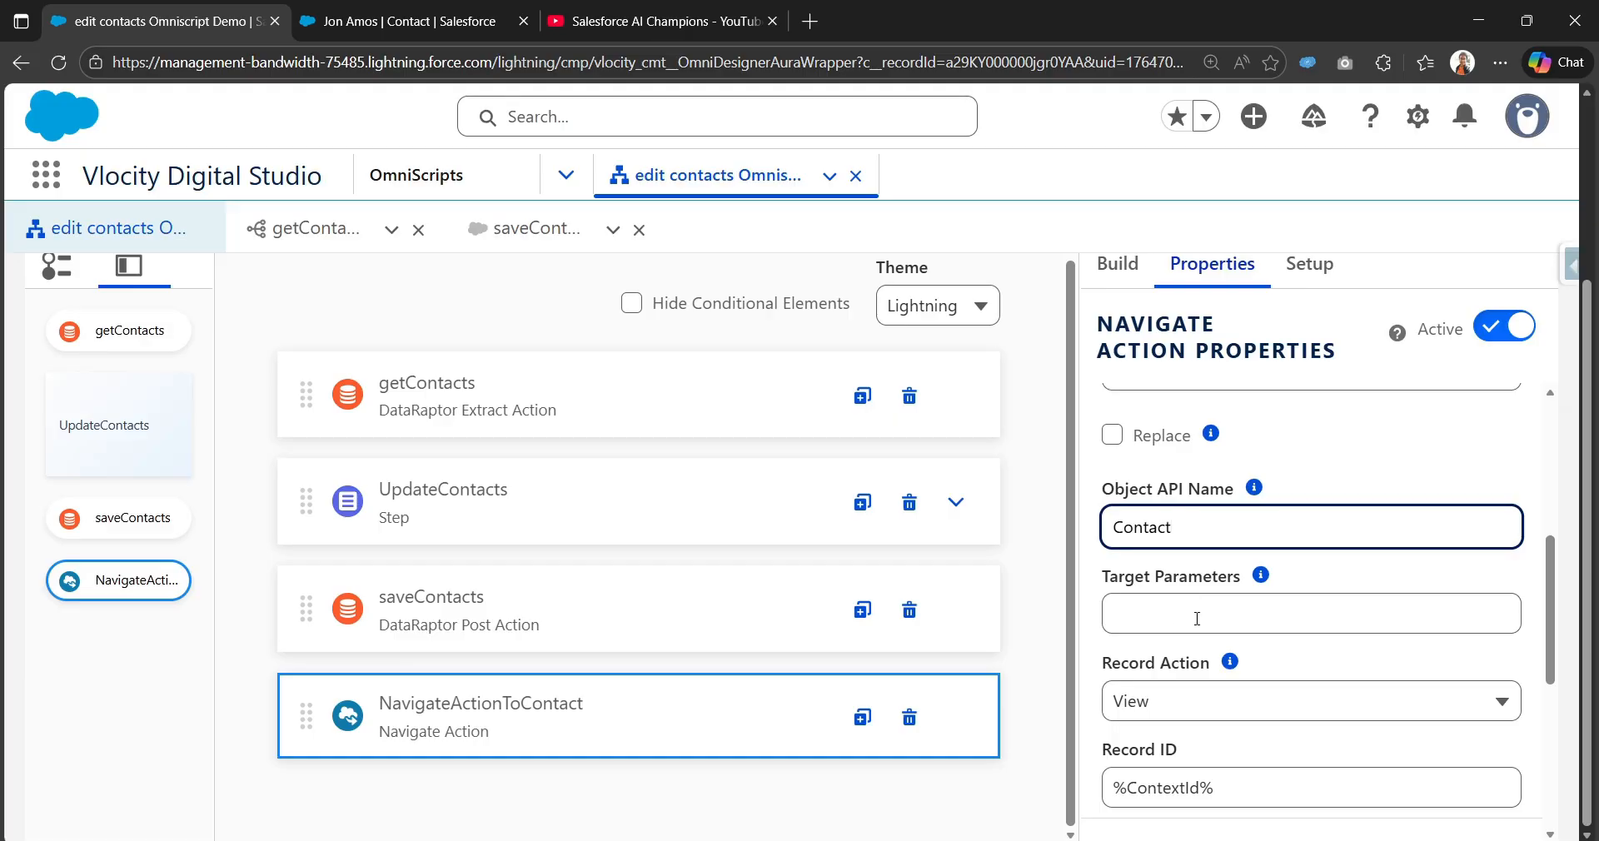
{"action": "scroll", "coordinate": [1206, 665], "scroll_direction": "down", "scroll_amount": 1}
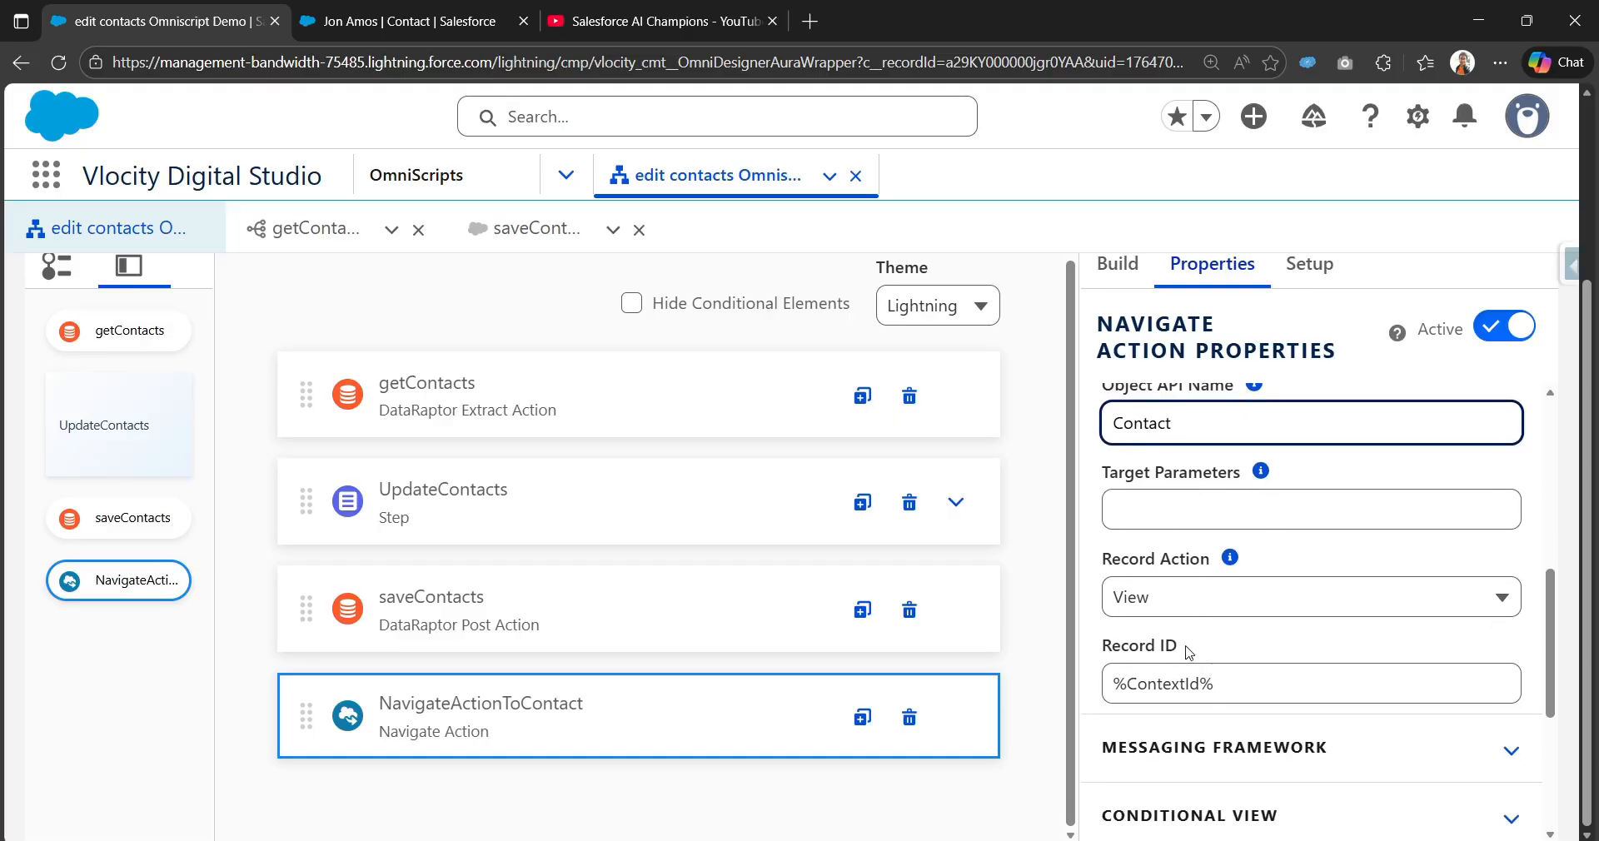
{"action": "left_click", "coordinate": [1181, 648]}
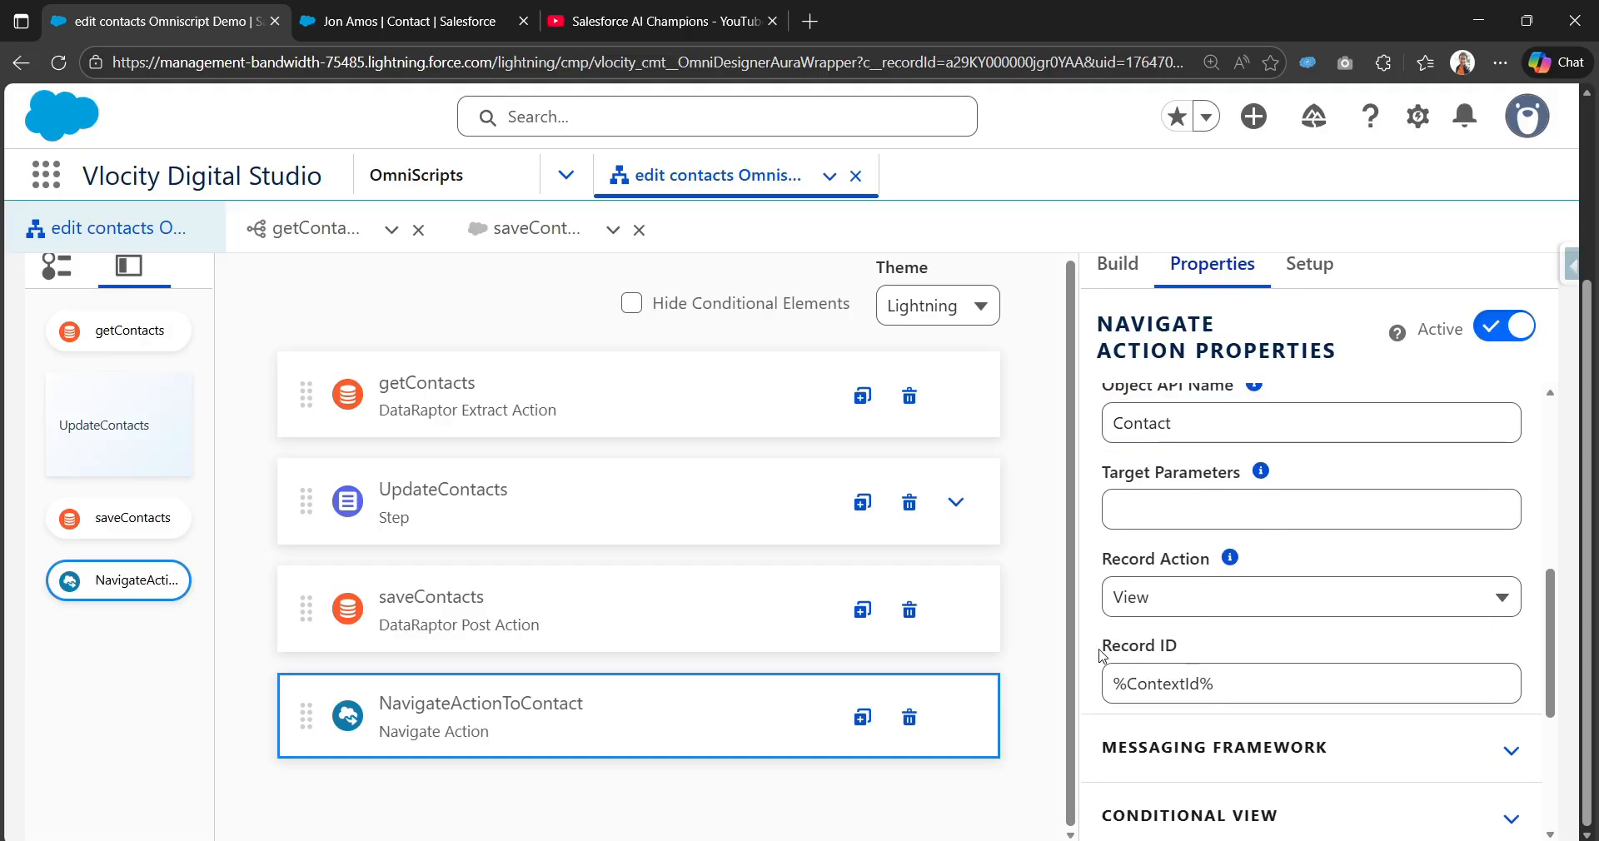
Step: Keep View as the record action and check the messaging framework options
{"action": "left_click", "coordinate": [1222, 601]}
{"action": "left_click", "coordinate": [1192, 744]}
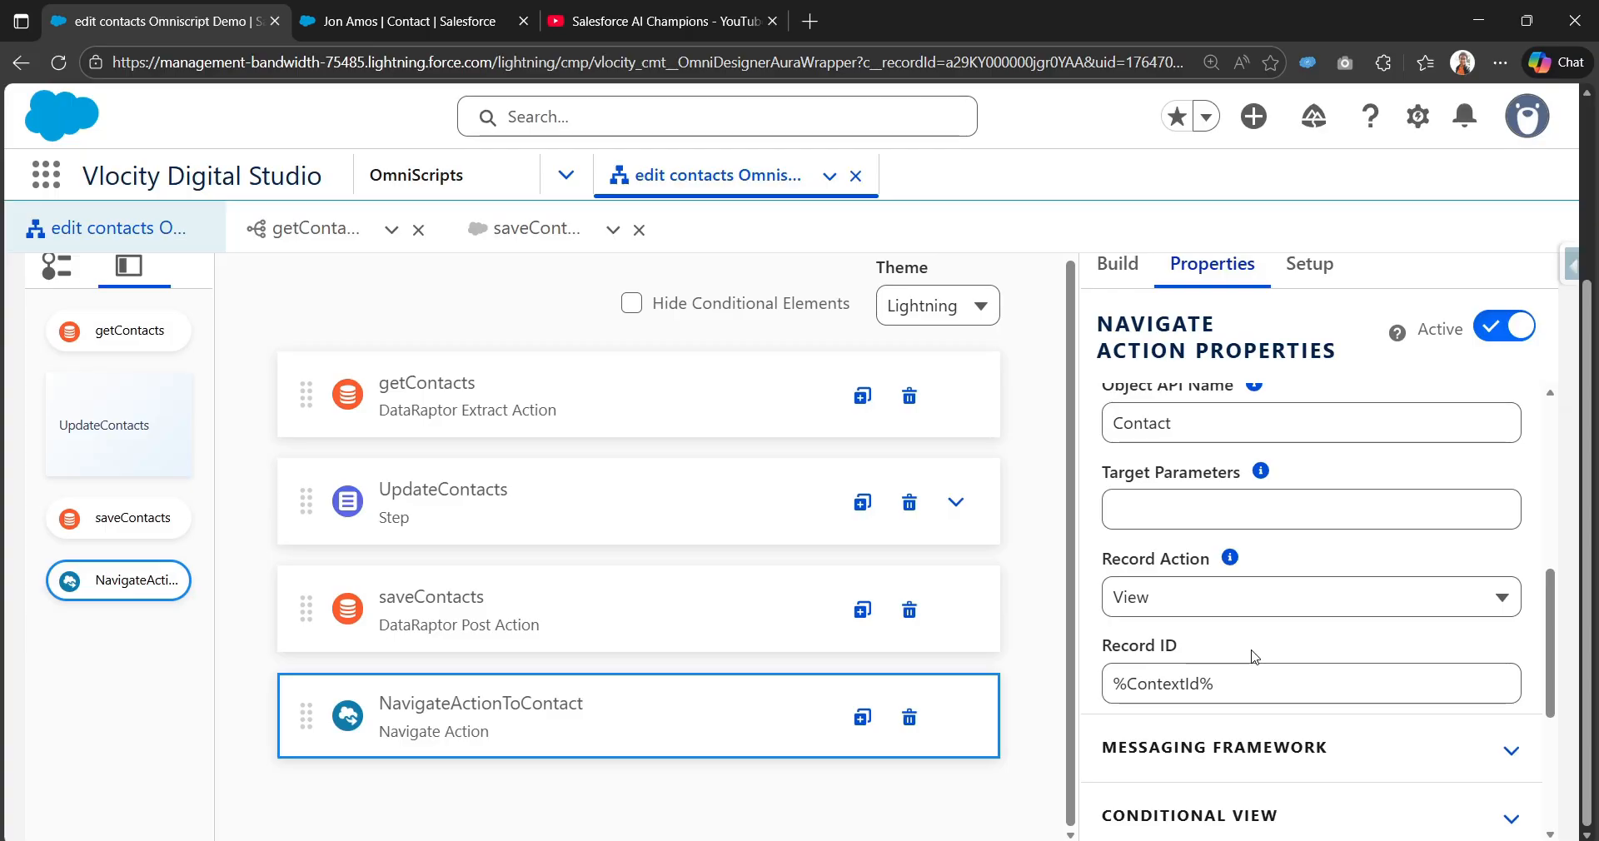
{"action": "scroll", "coordinate": [1193, 744], "scroll_direction": "down", "scroll_amount": 4}
{"action": "scroll", "coordinate": [1249, 649], "scroll_direction": "up", "scroll_amount": 3}
{"action": "left_click", "coordinate": [1266, 647]}
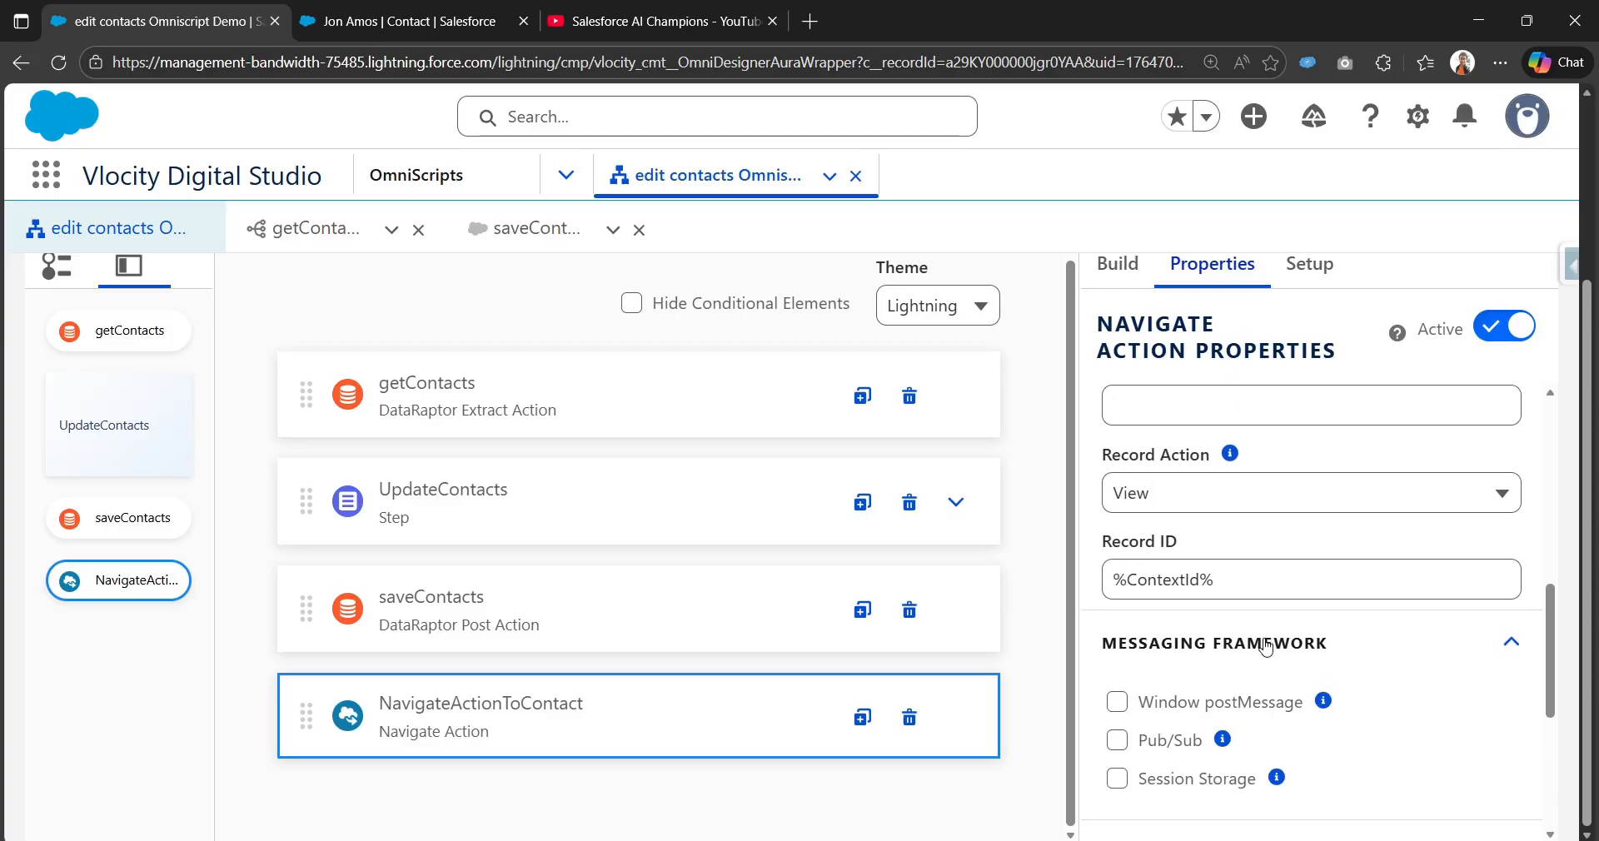
{"action": "left_click", "coordinate": [1266, 647]}
{"action": "scroll", "coordinate": [1253, 657], "scroll_direction": "down", "scroll_amount": 3}
{"action": "scroll", "coordinate": [1249, 654], "scroll_direction": "up", "scroll_amount": 8}
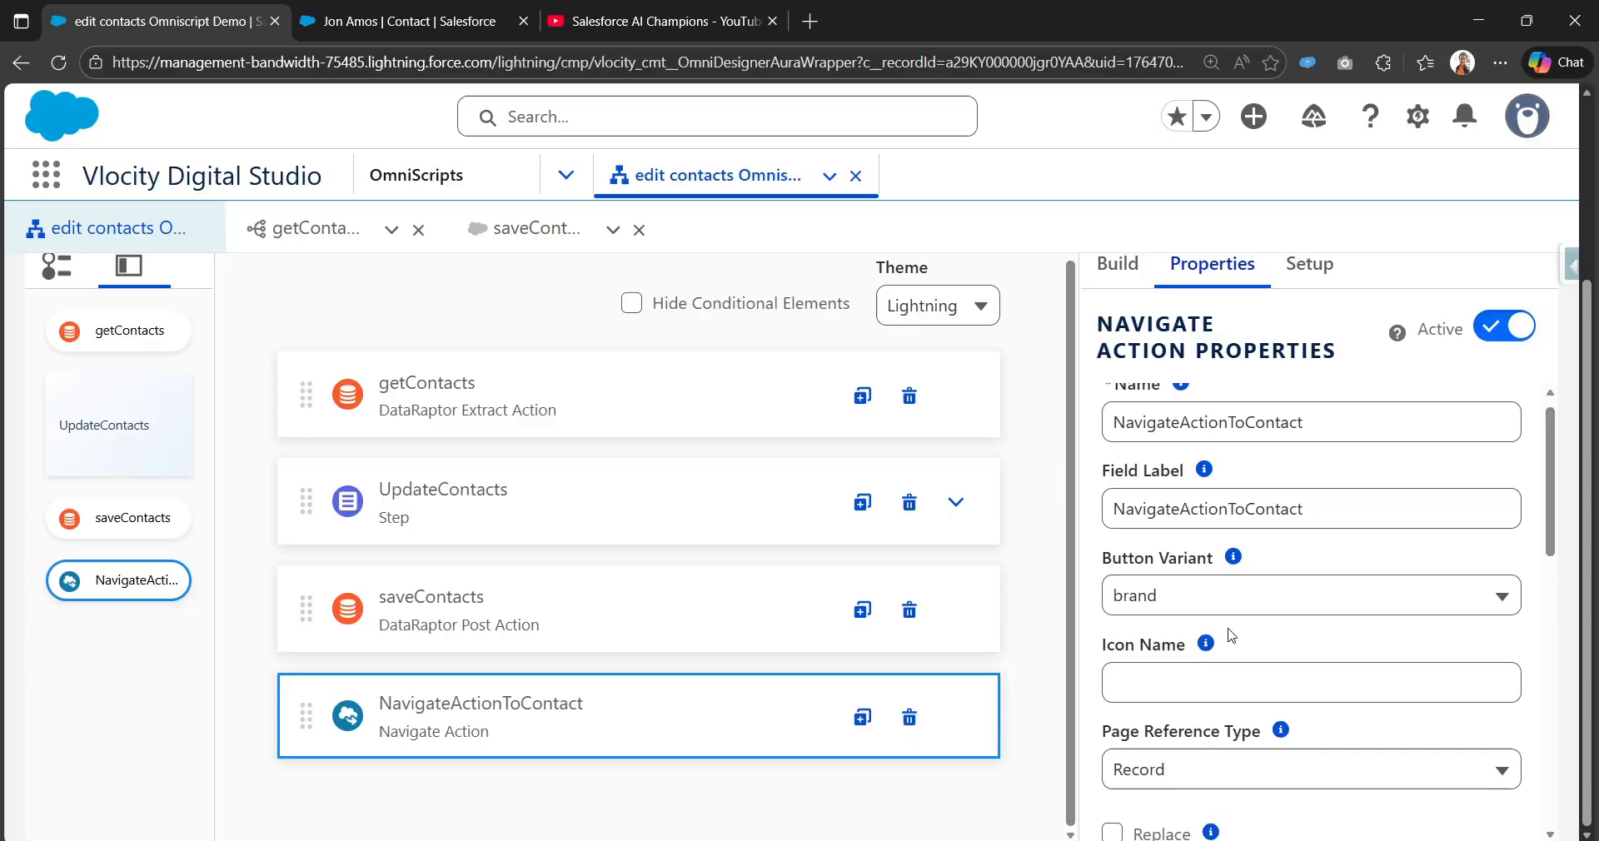
{"action": "scroll", "coordinate": [1166, 591], "scroll_direction": "up", "scroll_amount": 3}
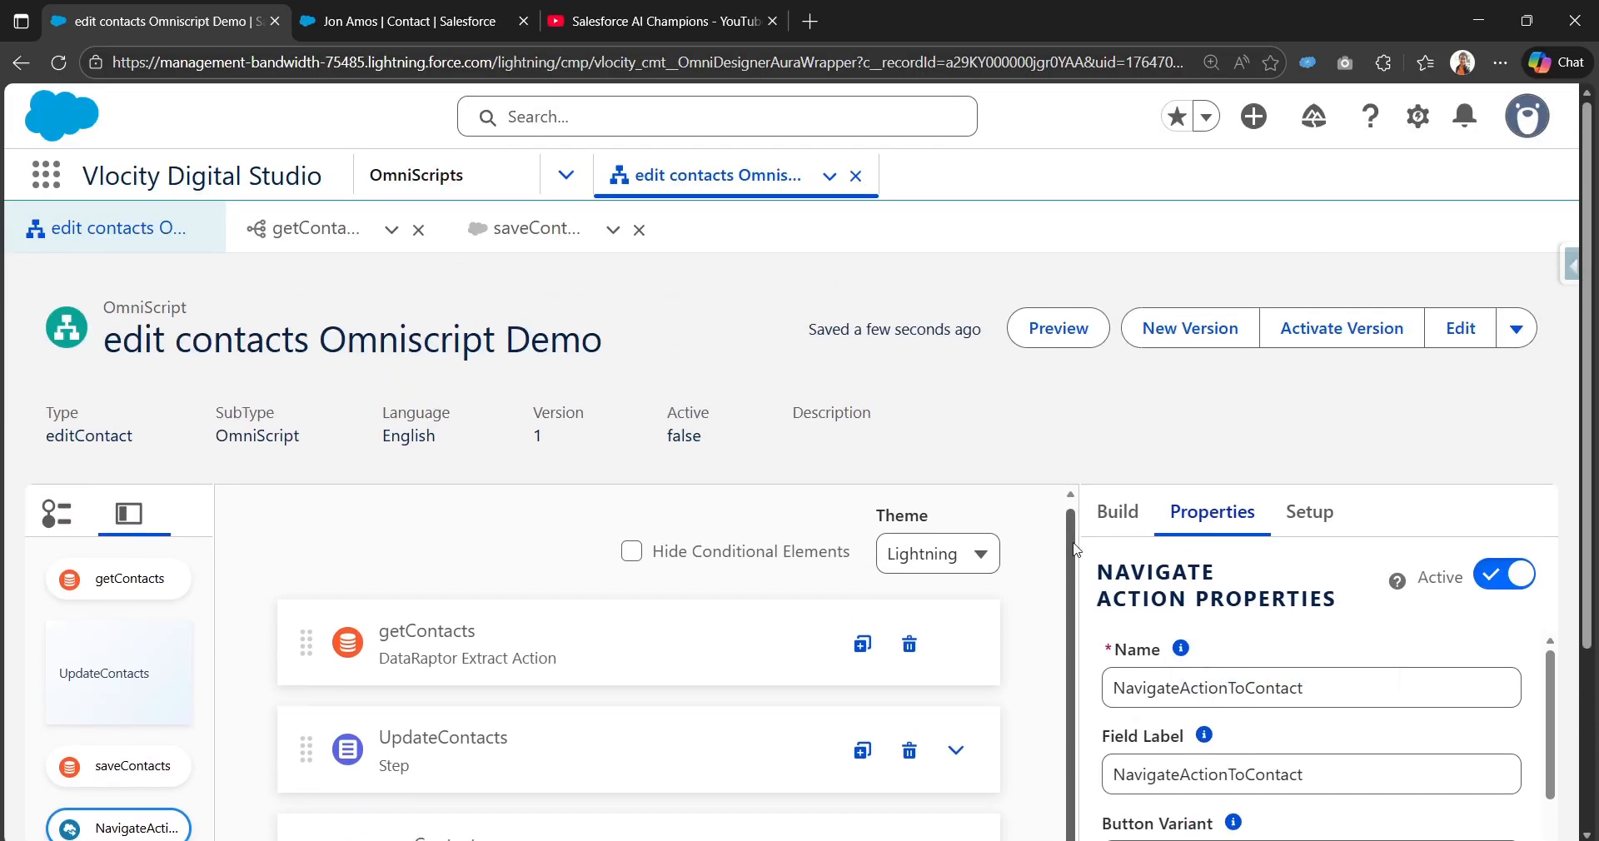
Step: In the OmniScript preview, replace the contact description with 'Contact desc has been upodaday' and submit it
{"action": "left_click", "coordinate": [1058, 327]}
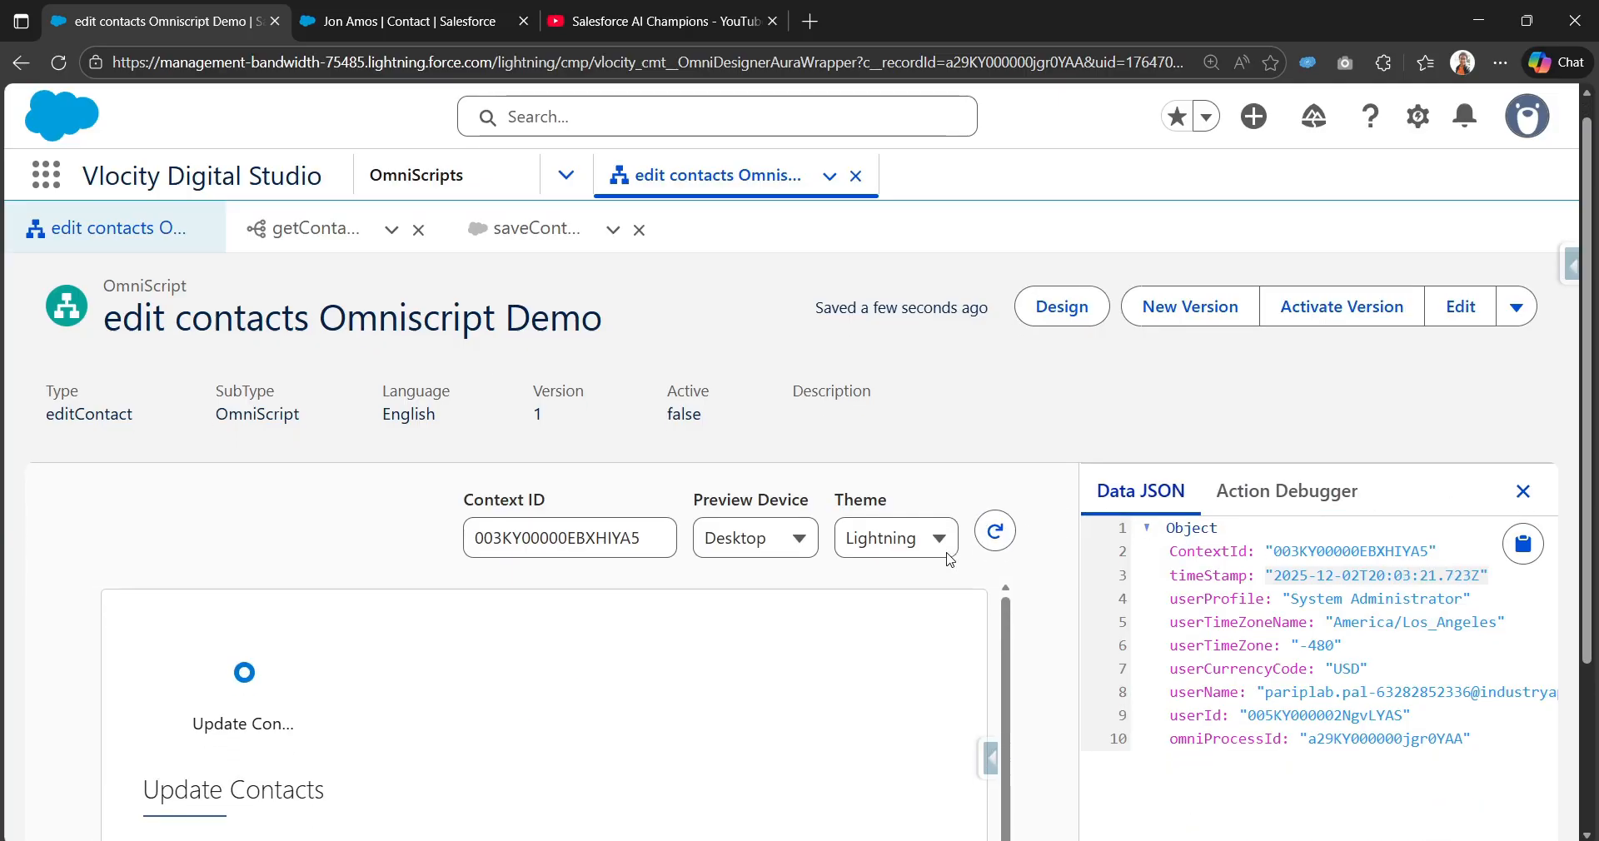
{"action": "scroll", "coordinate": [1000, 563], "scroll_direction": "down", "scroll_amount": 3}
{"action": "scroll", "coordinate": [430, 642], "scroll_direction": "down", "scroll_amount": 3}
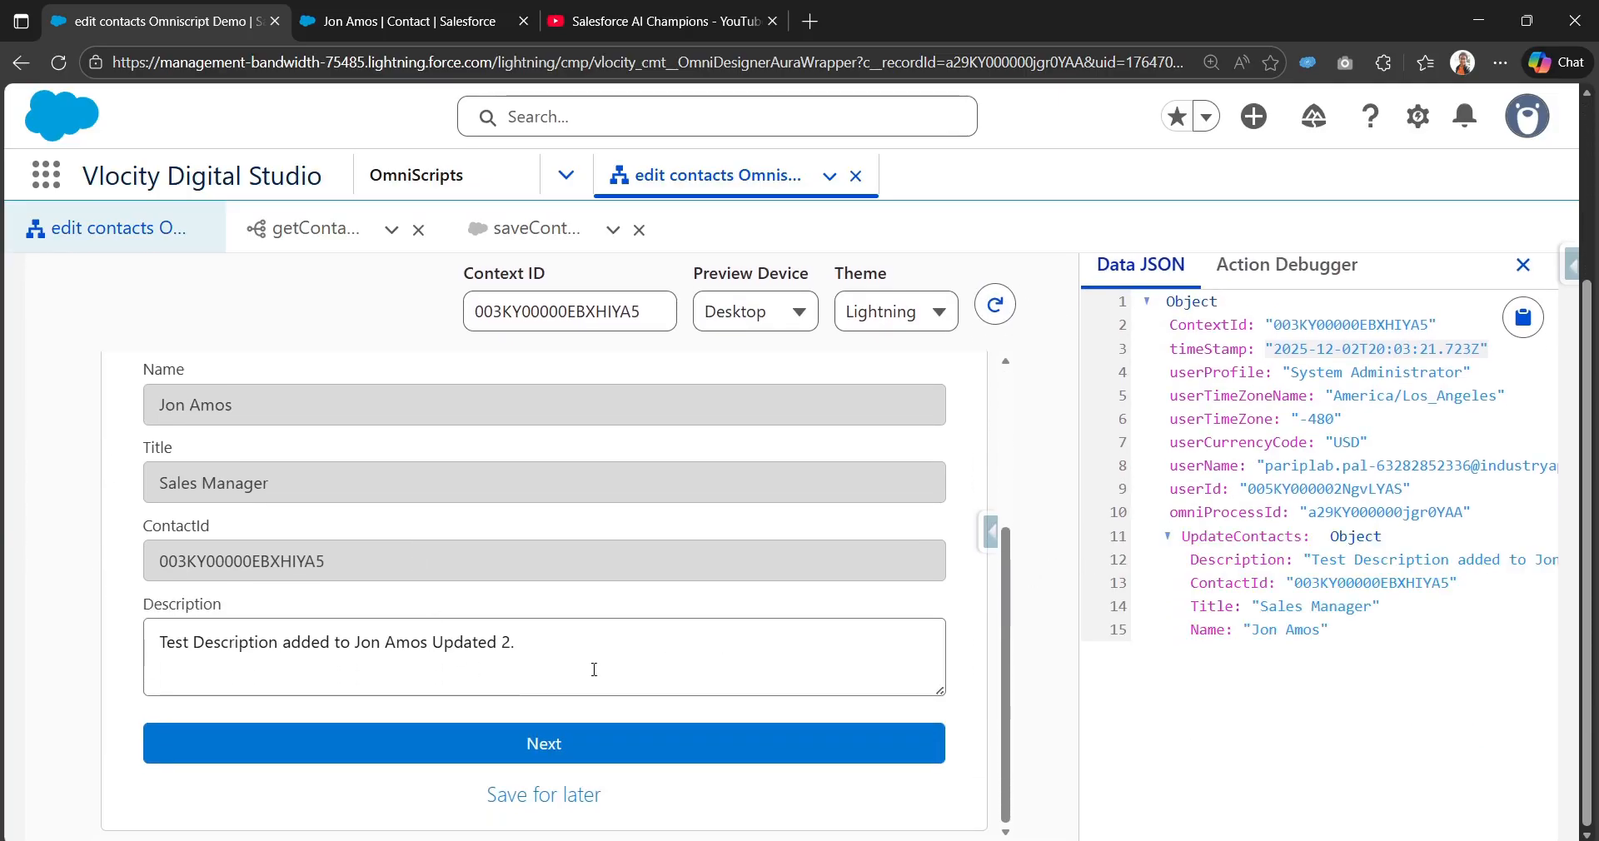
{"action": "left_click", "coordinate": [744, 650]}
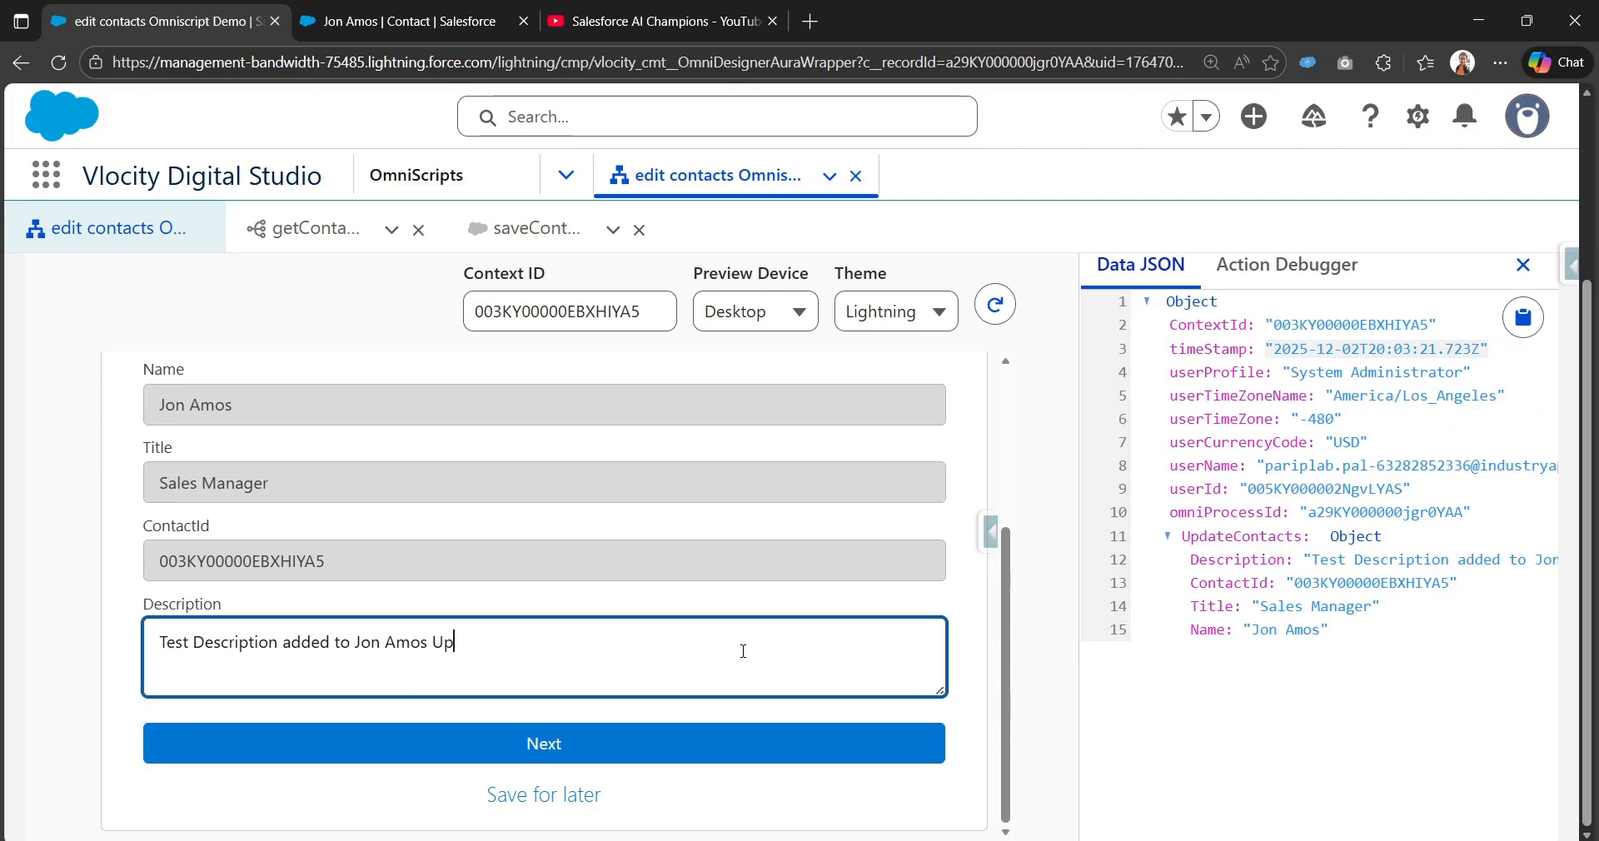
{"action": "key", "text": "BackSpace"}
{"action": "key", "text": "BackSpace"}
{"action": "key", "text": "BackSpace"}
{"action": "key", "text": "BackSpace"}
{"action": "key", "text": "BackSpace"}
{"action": "key", "text": "BackSpace"}
{"action": "key", "text": "BackSpace"}
{"action": "key", "text": "BackSpace"}
{"action": "key", "text": "BackSpace"}
{"action": "key", "text": "BackSpace"}
{"action": "key", "text": "BackSpace"}
{"action": "key", "text": "BackSpace"}
{"action": "key", "text": "BackSpace"}
{"action": "key", "text": "BackSpace"}
{"action": "key", "text": "BackSpace"}
{"action": "key", "text": "BackSpace"}
{"action": "key", "text": "BackSpace"}
{"action": "key", "text": "BackSpace"}
{"action": "key", "text": "BackSpace"}
{"action": "key", "text": "BackSpace"}
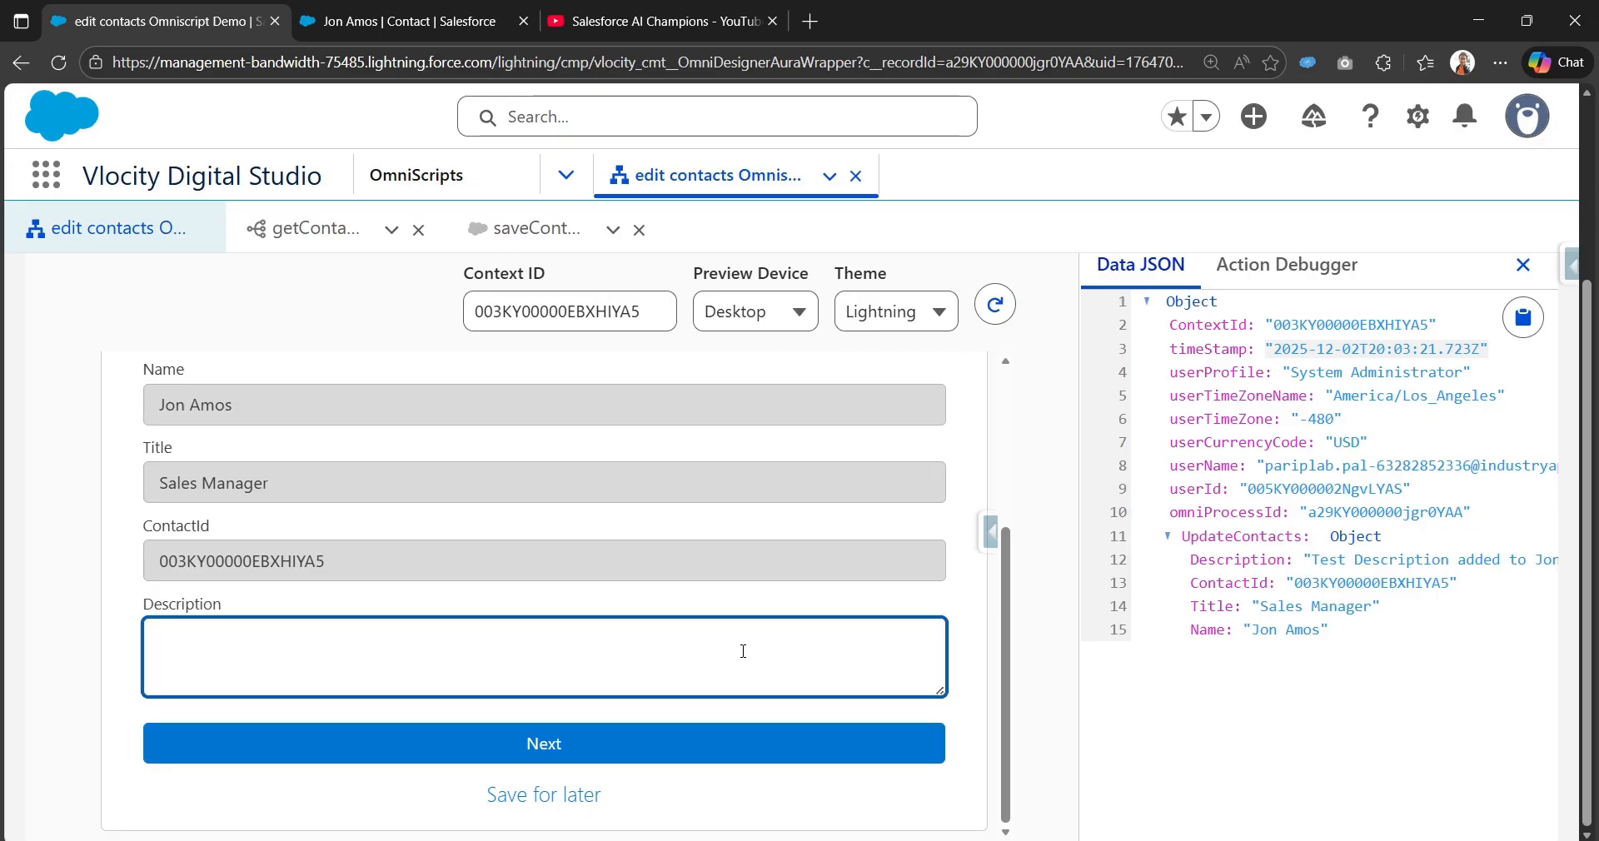
{"action": "key", "text": "BackSpace"}
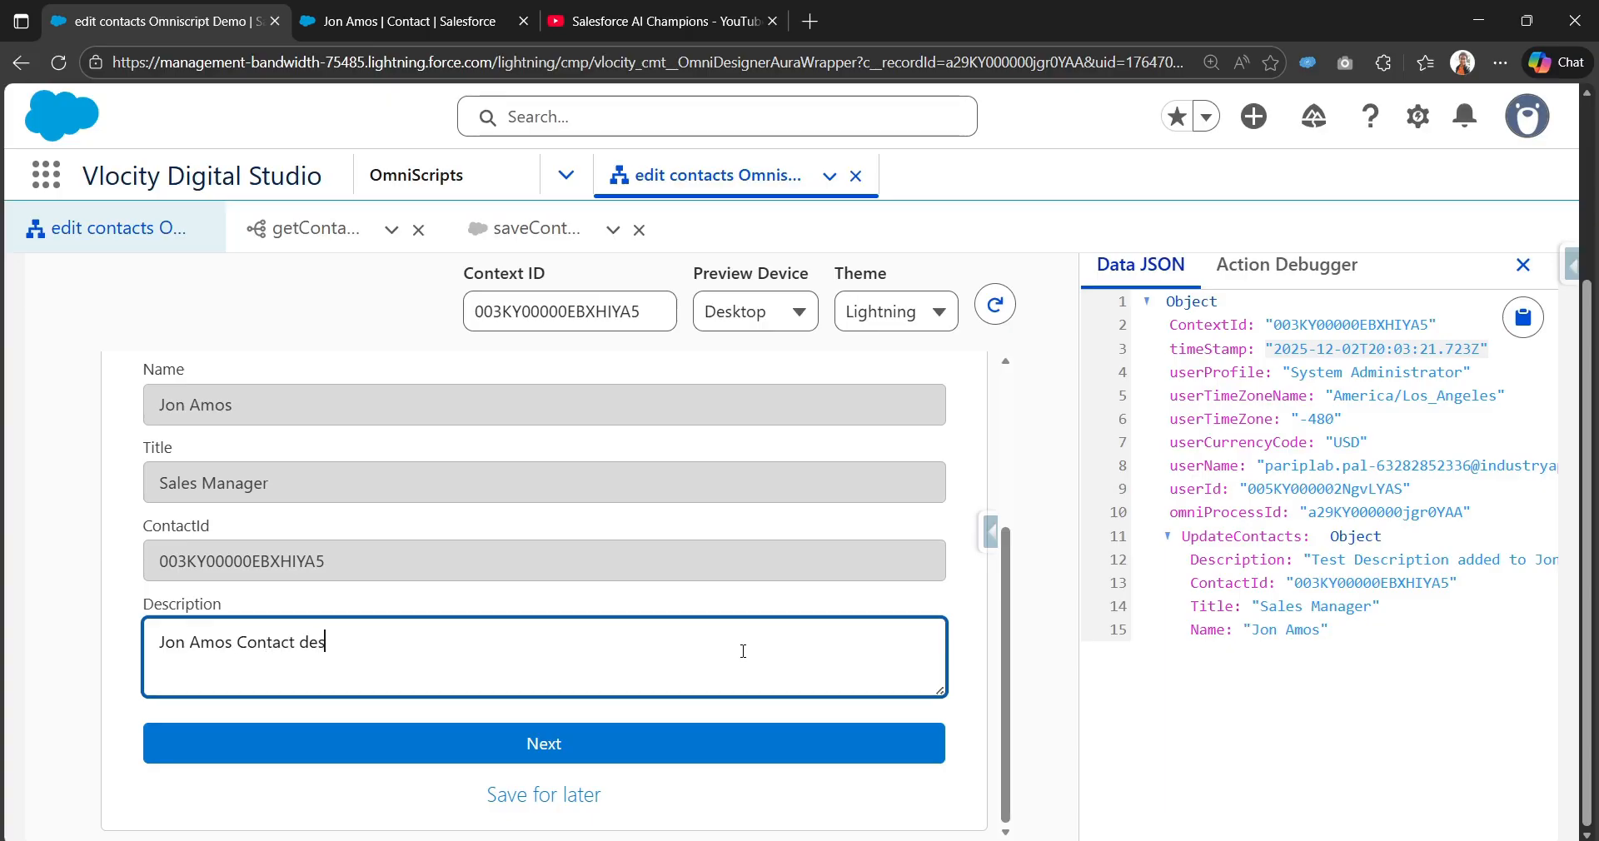
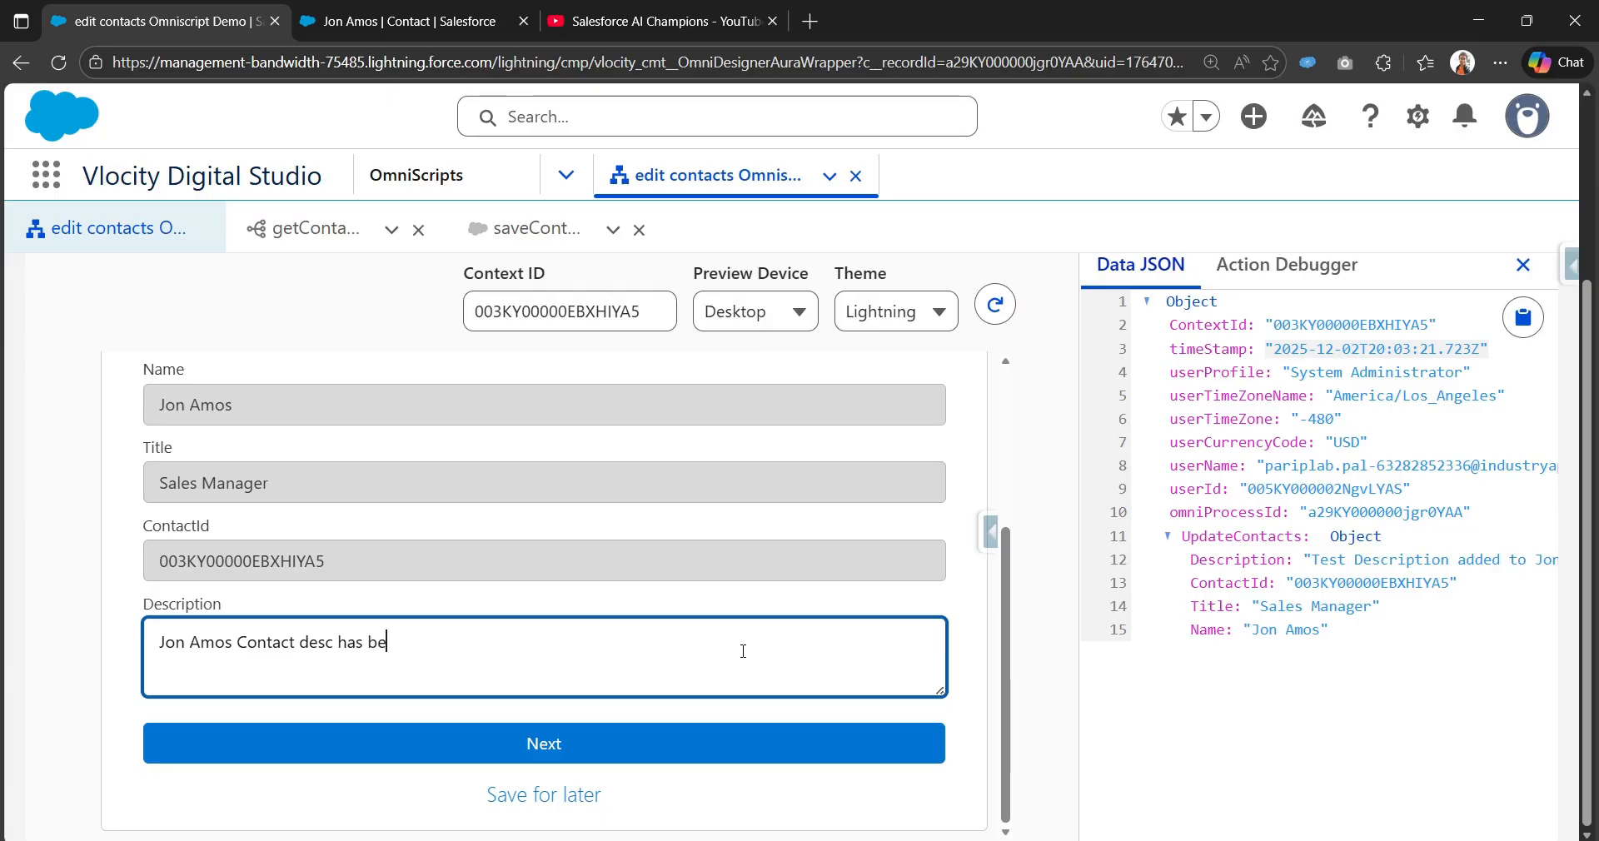
{"action": "left_click", "coordinate": [619, 752]}
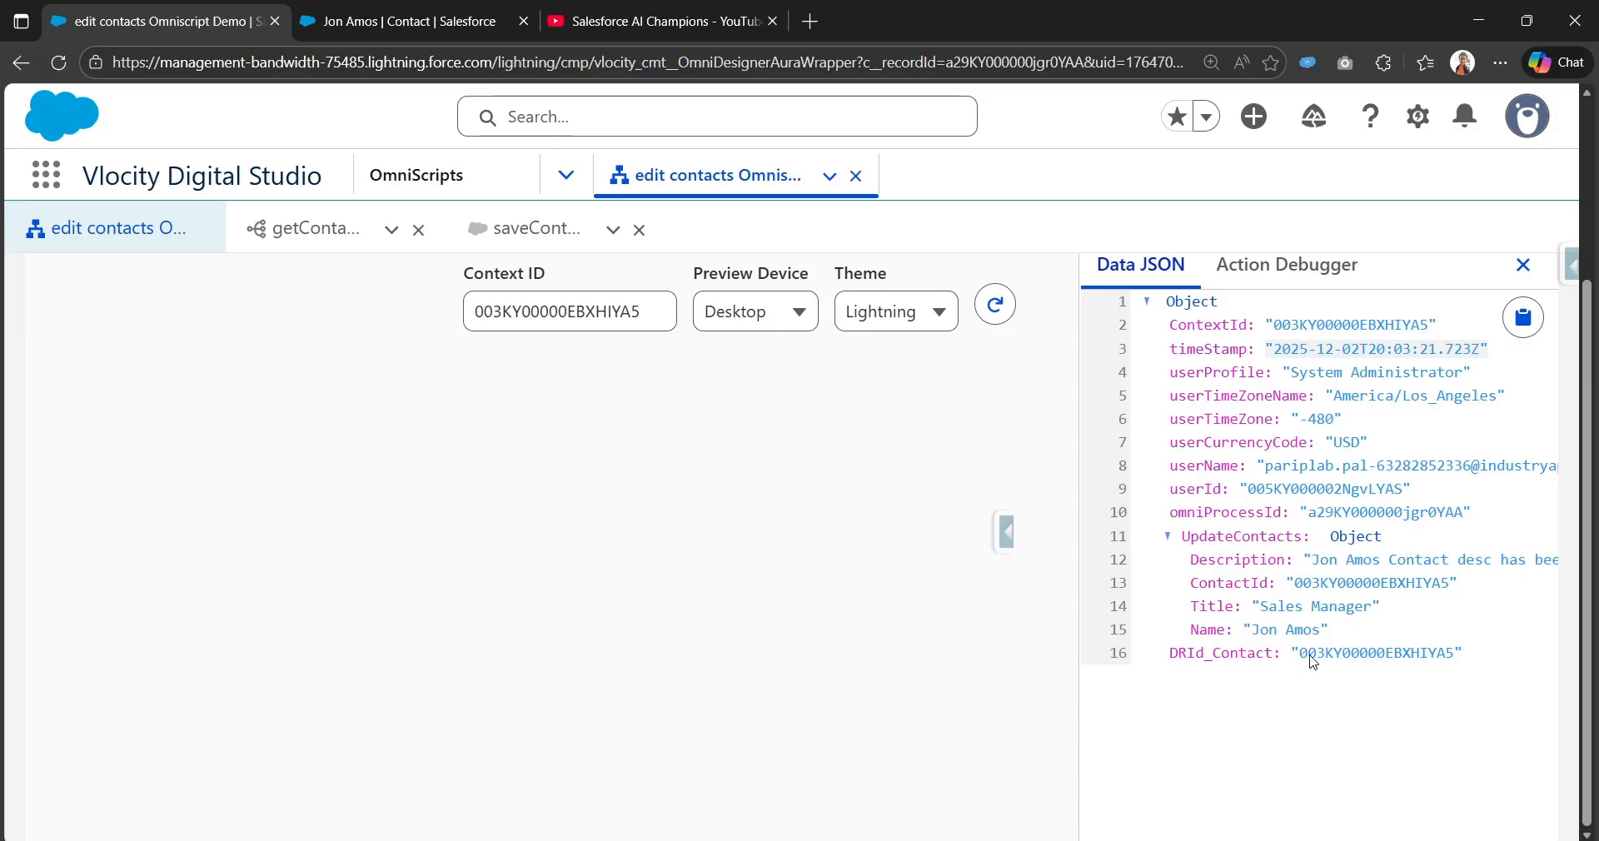
Step: Confirm in the Action Debugger that the saveContacts response returns "error": "OK"
{"action": "left_click", "coordinate": [1287, 265]}
{"action": "scroll", "coordinate": [1178, 724], "scroll_direction": "down", "scroll_amount": 5}
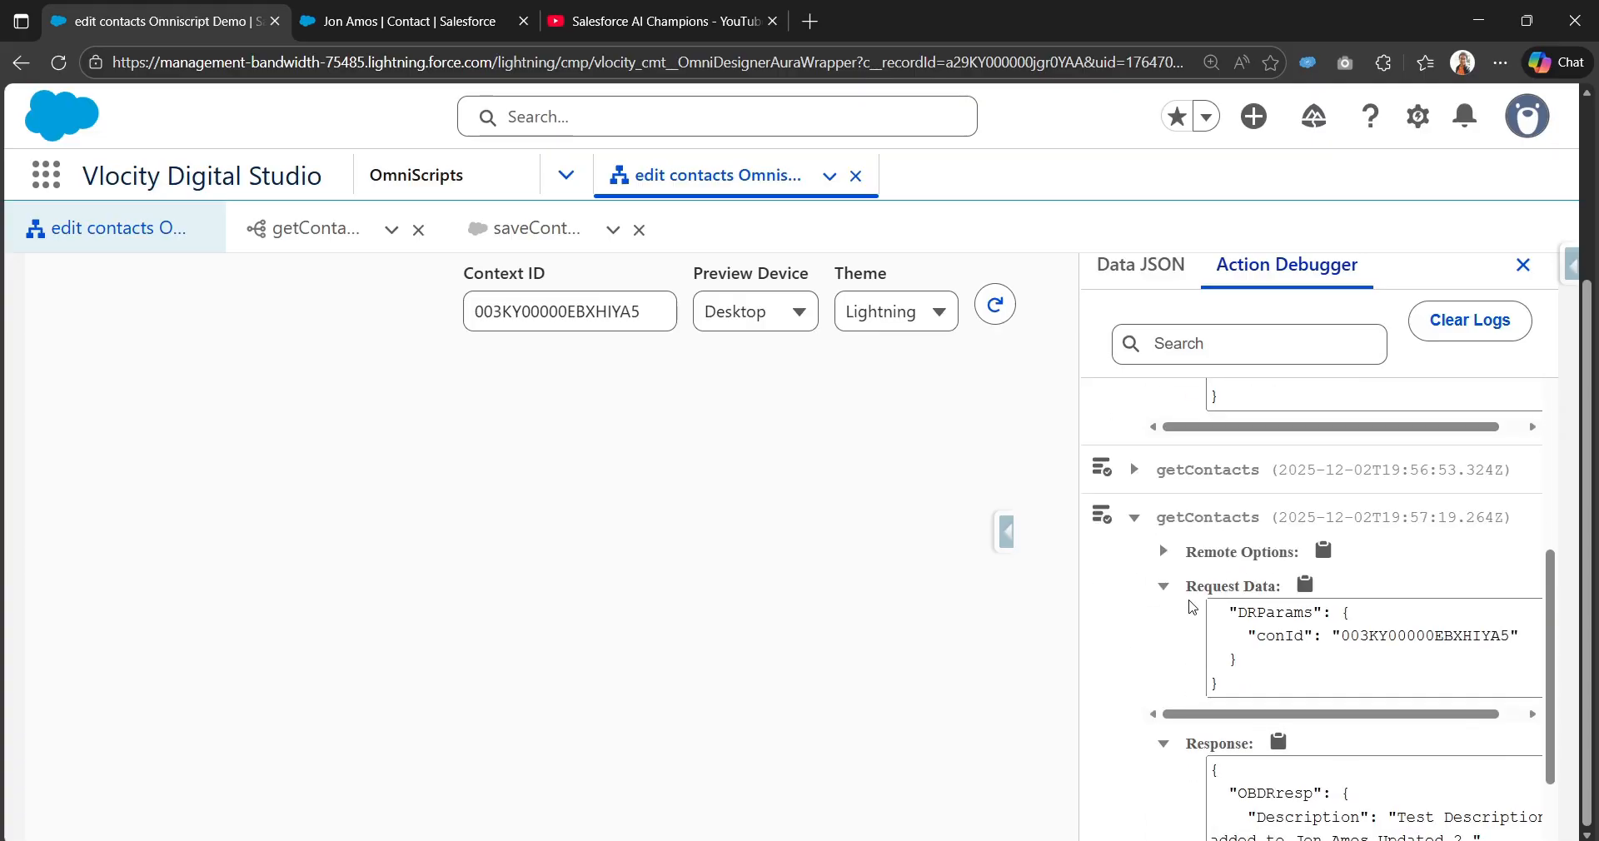
{"action": "left_click", "coordinate": [1135, 812]}
{"action": "scroll", "coordinate": [1170, 814], "scroll_direction": "down", "scroll_amount": 1}
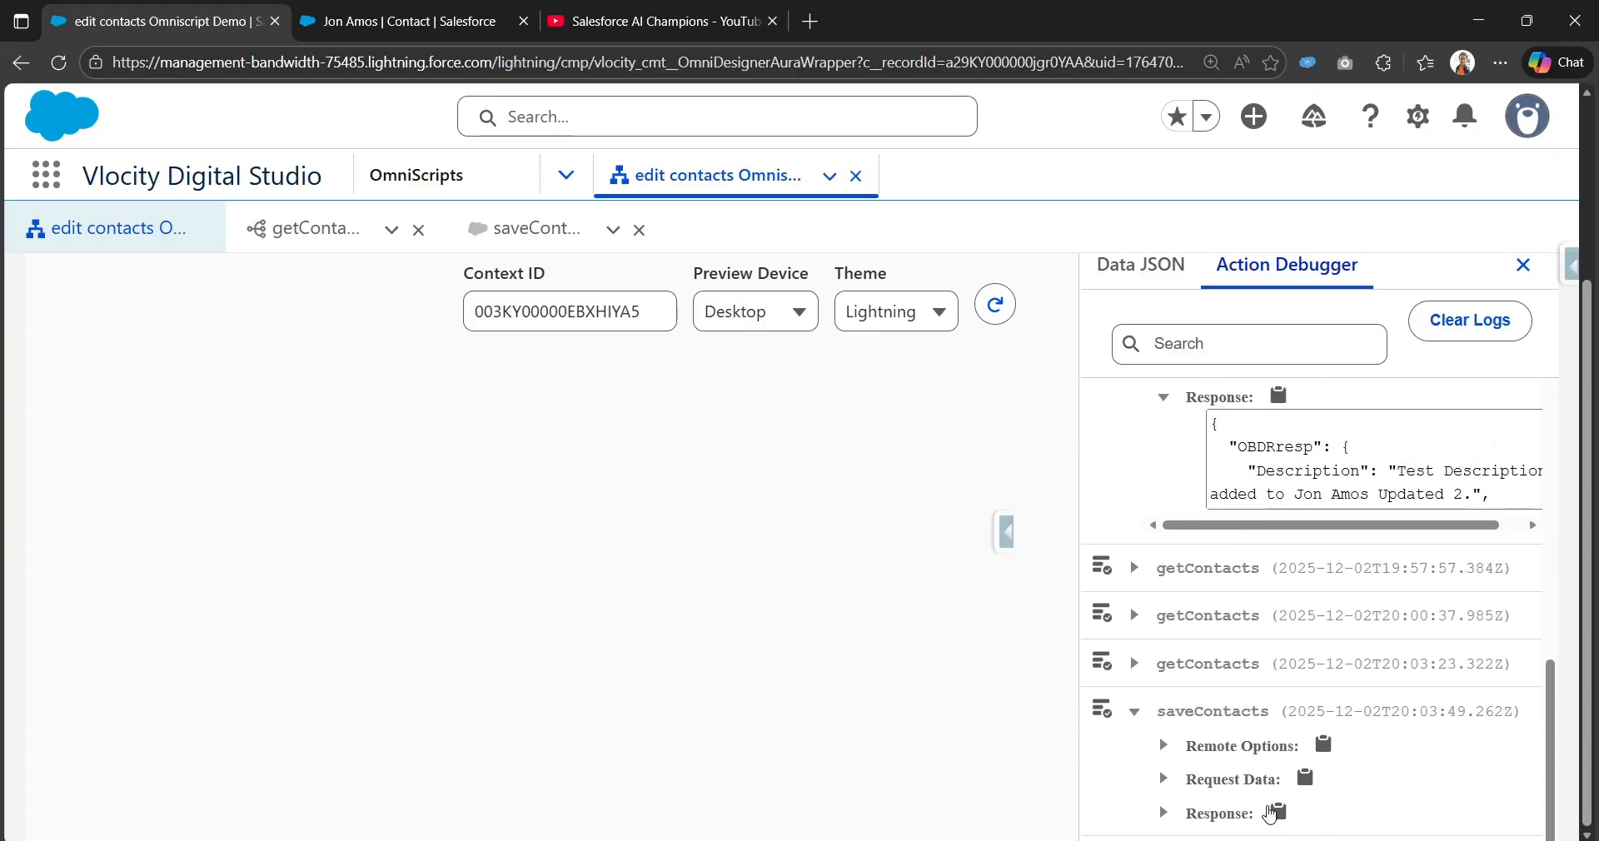
{"action": "left_click", "coordinate": [1165, 813]}
{"action": "scroll", "coordinate": [1172, 816], "scroll_direction": "down", "scroll_amount": 2}
{"action": "scroll", "coordinate": [1343, 765], "scroll_direction": "down", "scroll_amount": 6}
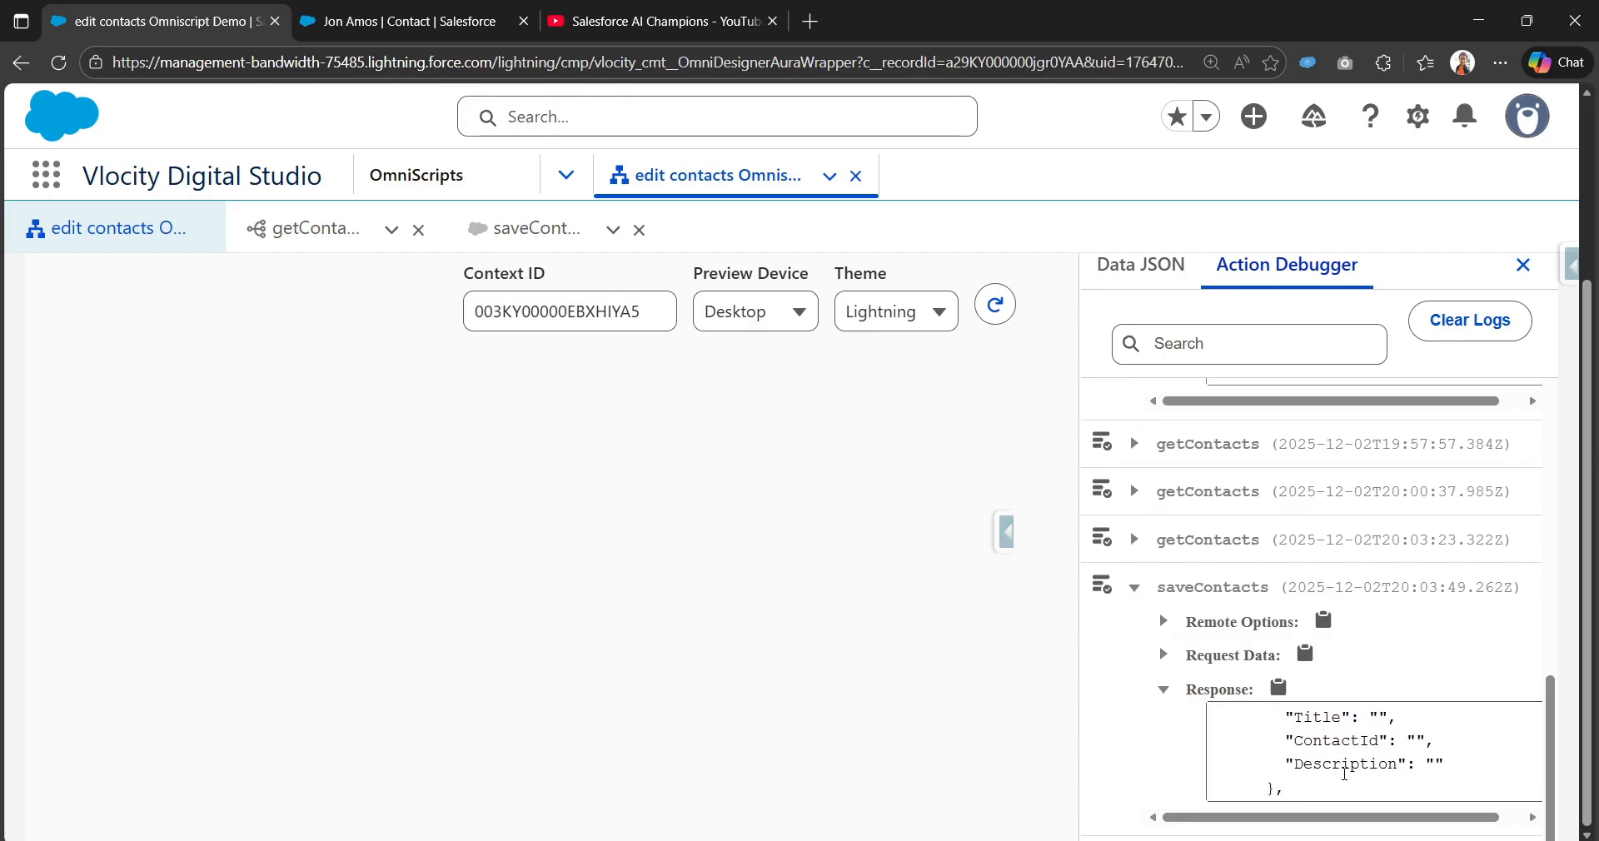
{"action": "scroll", "coordinate": [1342, 765], "scroll_direction": "down", "scroll_amount": 3}
{"action": "scroll", "coordinate": [1342, 763], "scroll_direction": "up", "scroll_amount": 2}
{"action": "scroll", "coordinate": [1316, 781], "scroll_direction": "down", "scroll_amount": 2}
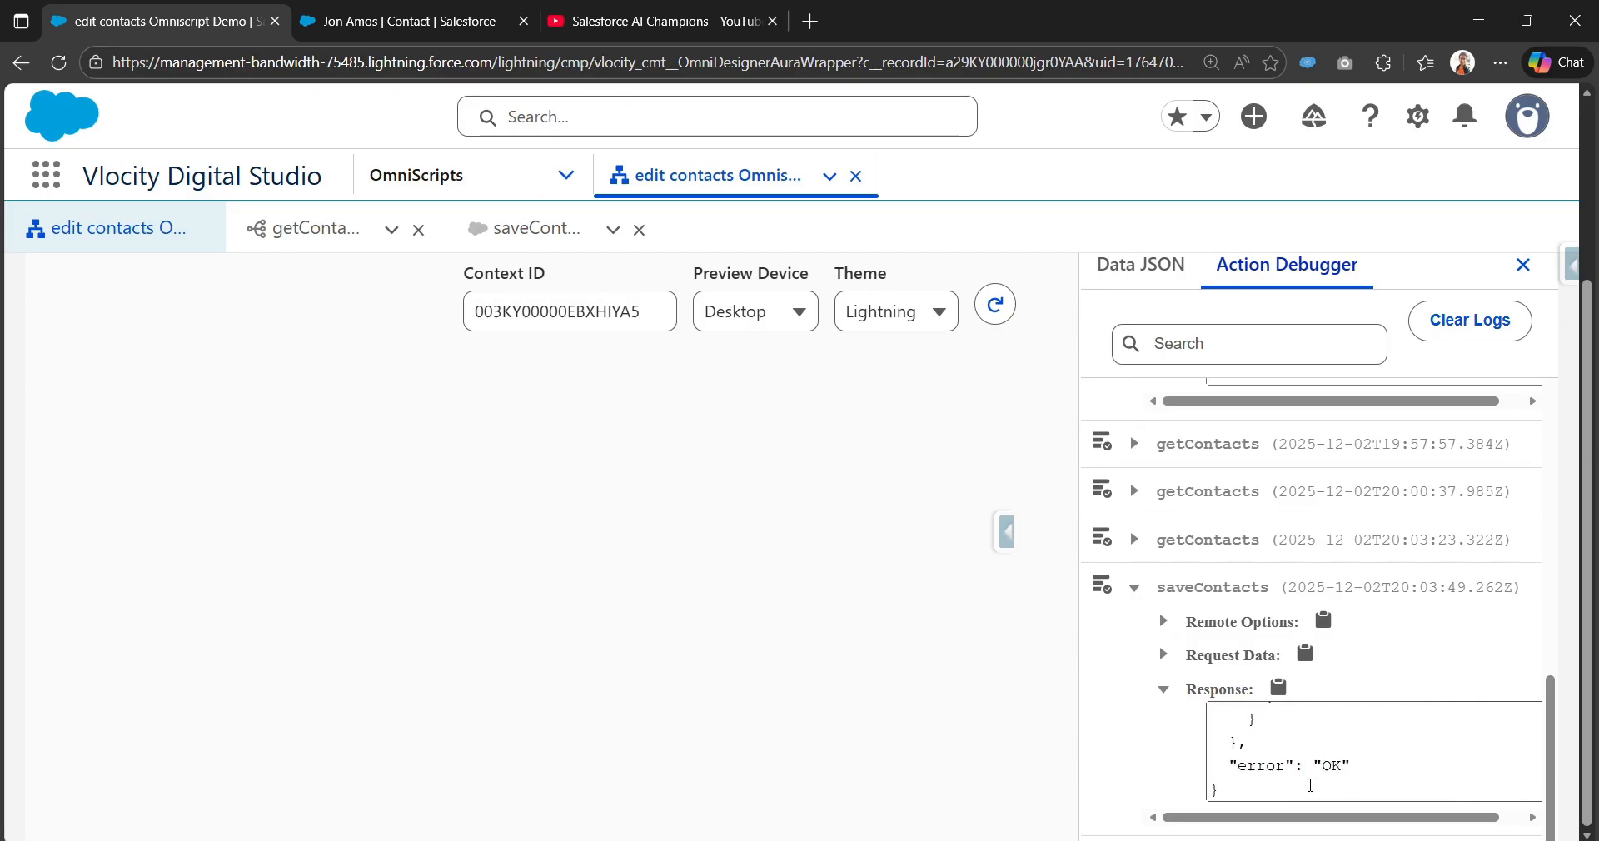
{"action": "scroll", "coordinate": [1311, 749], "scroll_direction": "up", "scroll_amount": 1}
{"action": "left_click_drag", "start_coordinate": [1312, 744], "coordinate": [1489, 745]}
{"action": "scroll", "coordinate": [1071, 657], "scroll_direction": "up", "scroll_amount": 3}
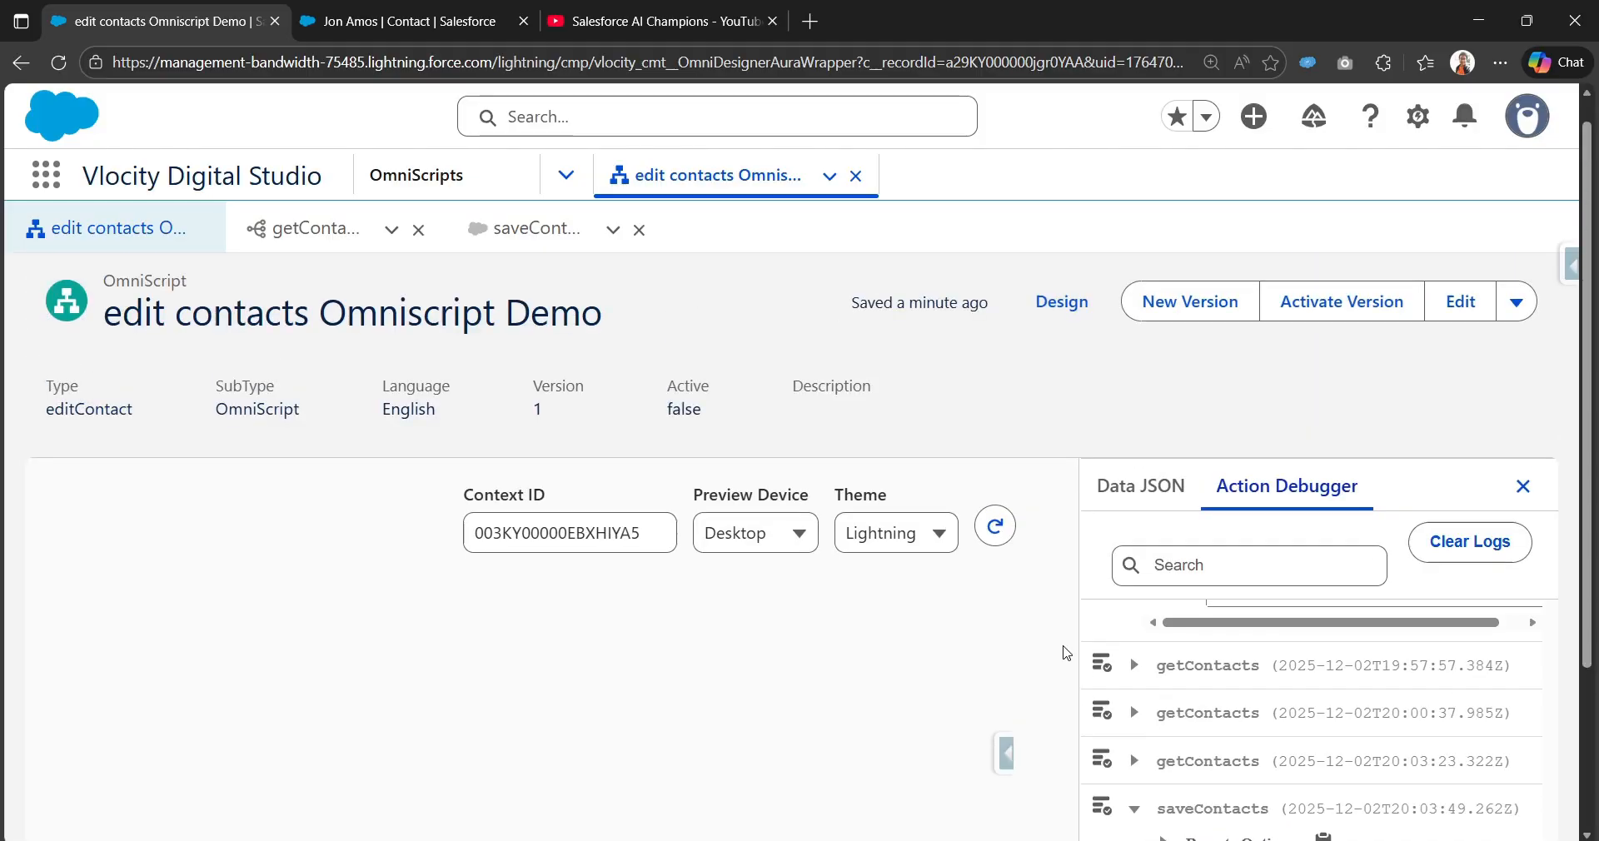
Step: Return to the design canvas and activate version 1 of the edit contacts OmniScript
{"action": "left_click", "coordinate": [1078, 326]}
{"action": "scroll", "coordinate": [666, 667], "scroll_direction": "down", "scroll_amount": 3}
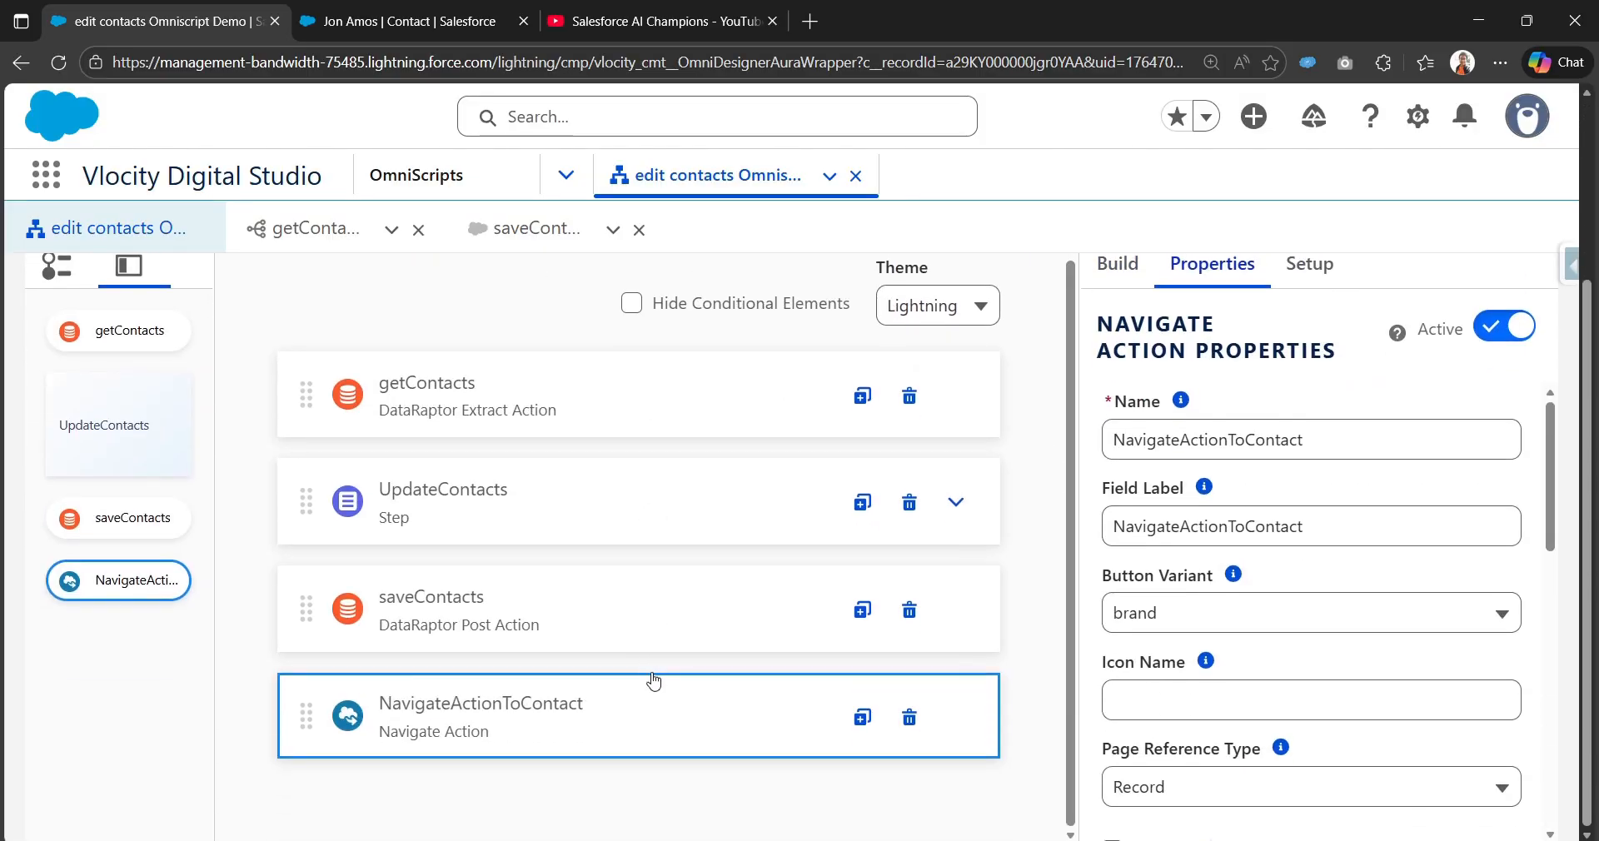
{"action": "scroll", "coordinate": [1327, 430], "scroll_direction": "up", "scroll_amount": 3}
{"action": "left_click", "coordinate": [1345, 327]}
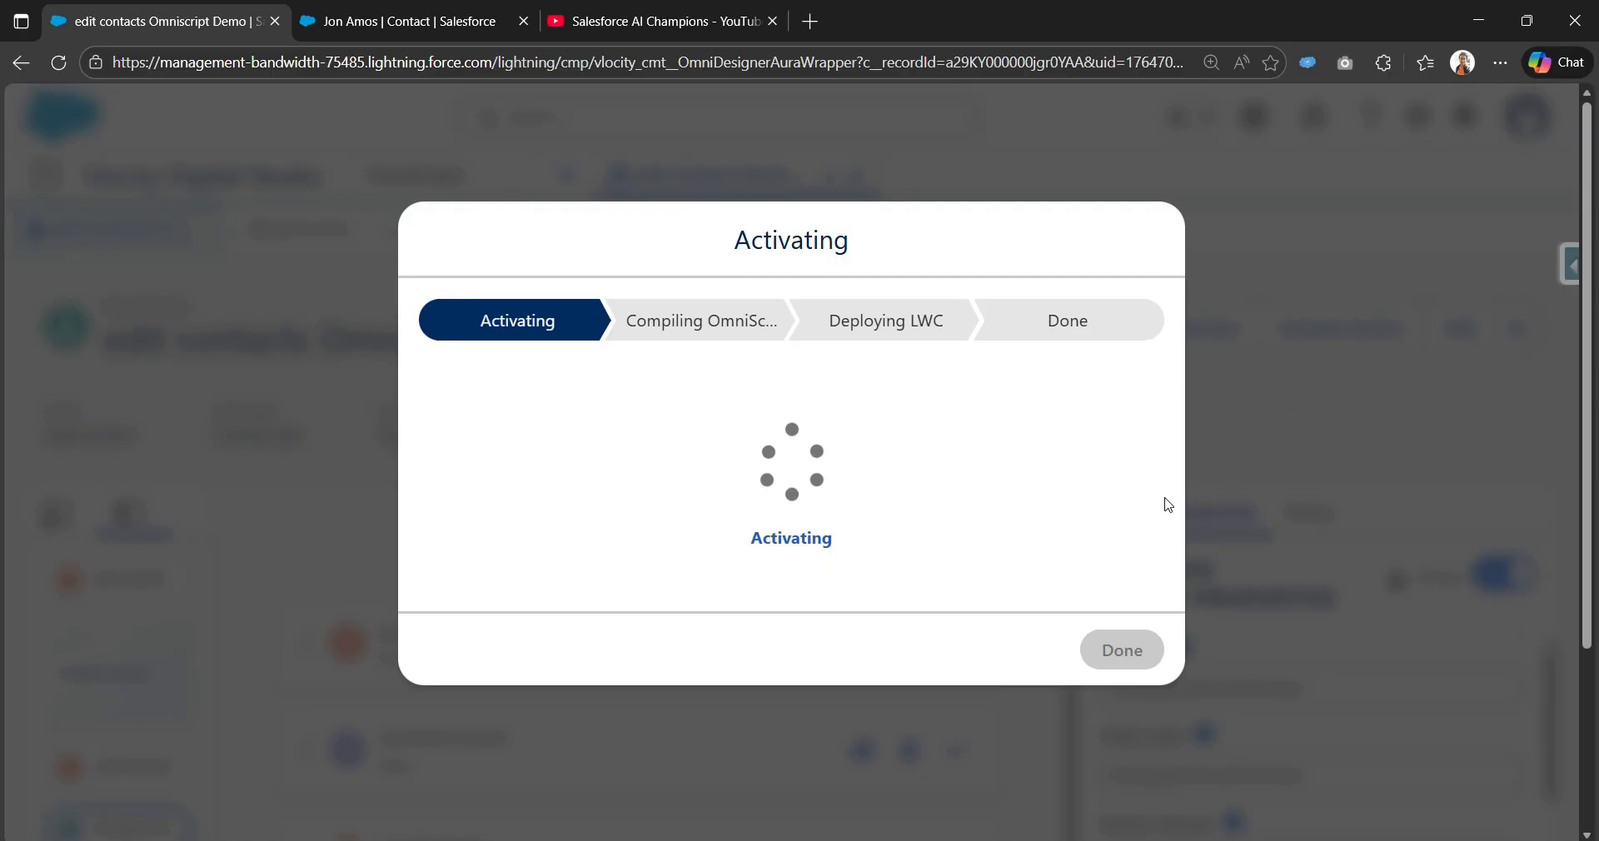
Step: Check that the contact's Details show the updated Description, then go back to the OmniScript tab
{"action": "left_click", "coordinate": [401, 10]}
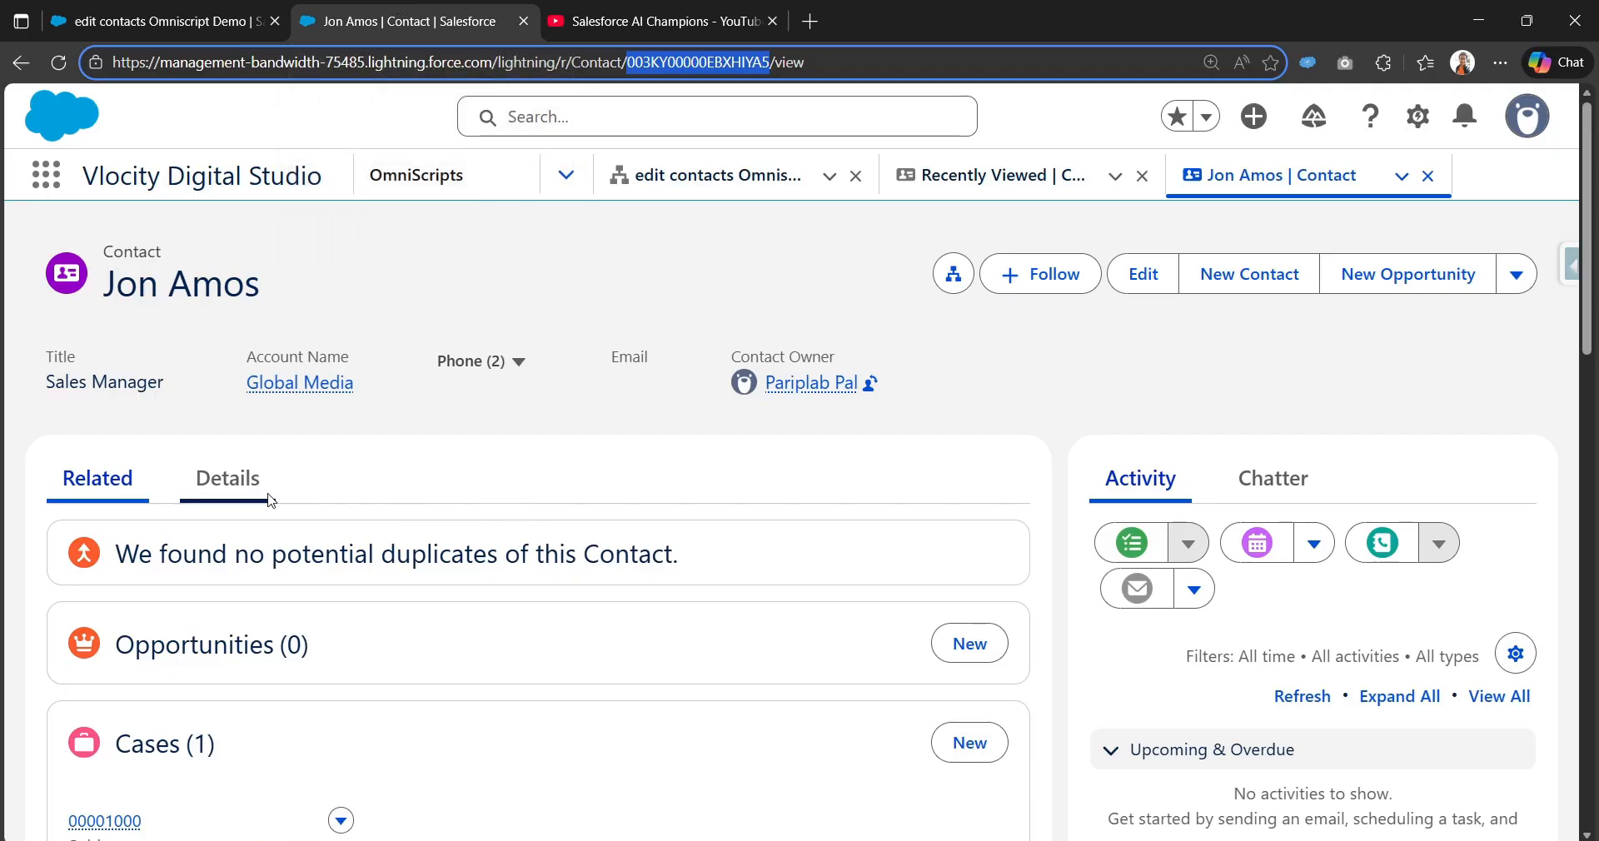
{"action": "left_click", "coordinate": [232, 495]}
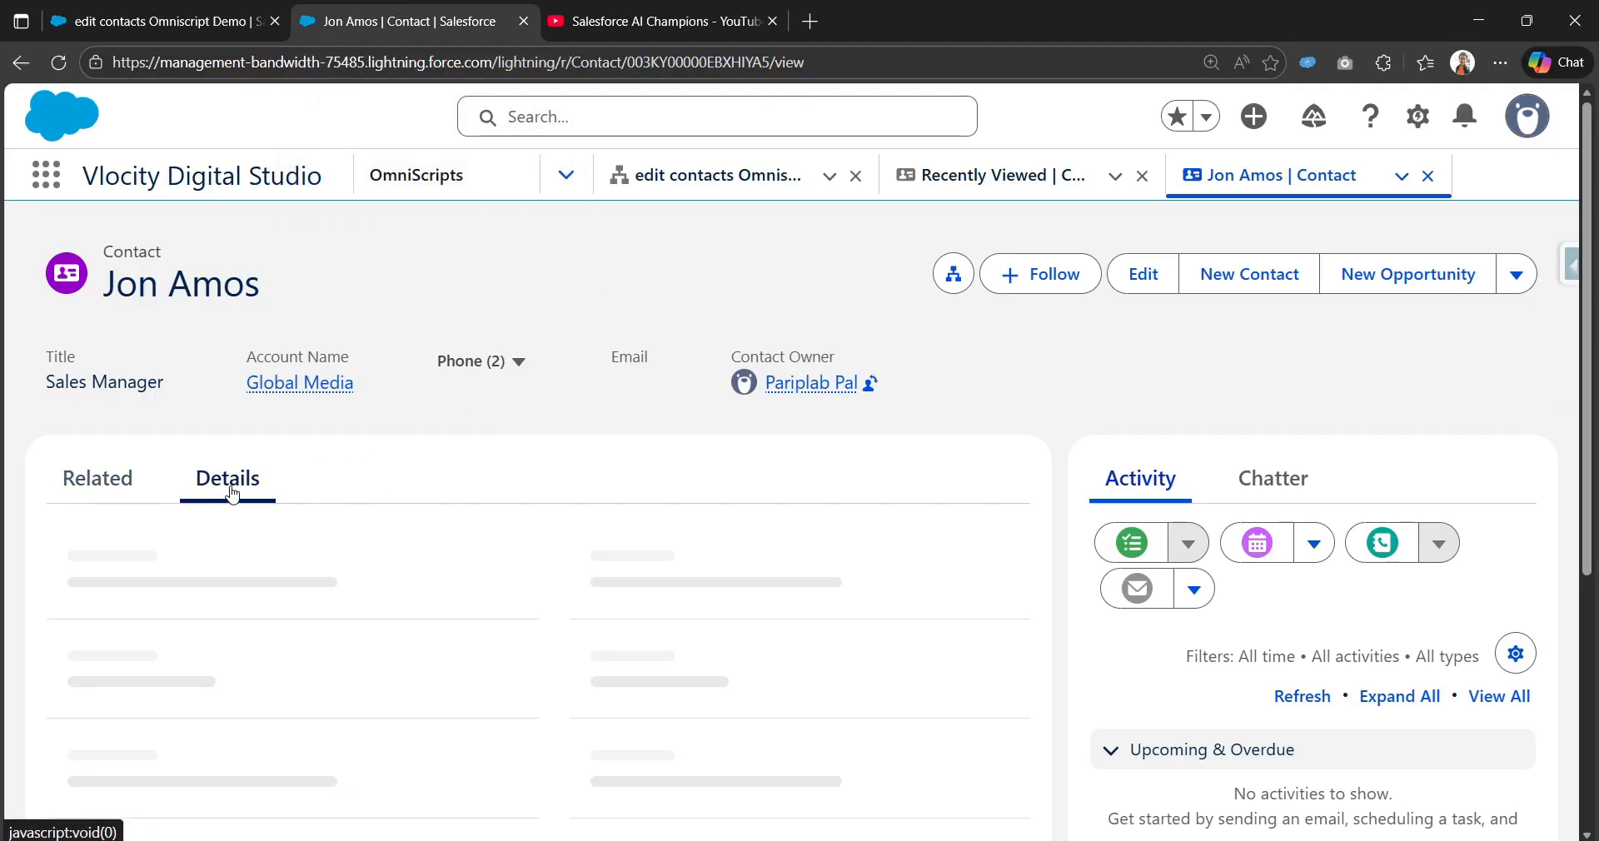
{"action": "scroll", "coordinate": [234, 492], "scroll_direction": "down", "scroll_amount": 10}
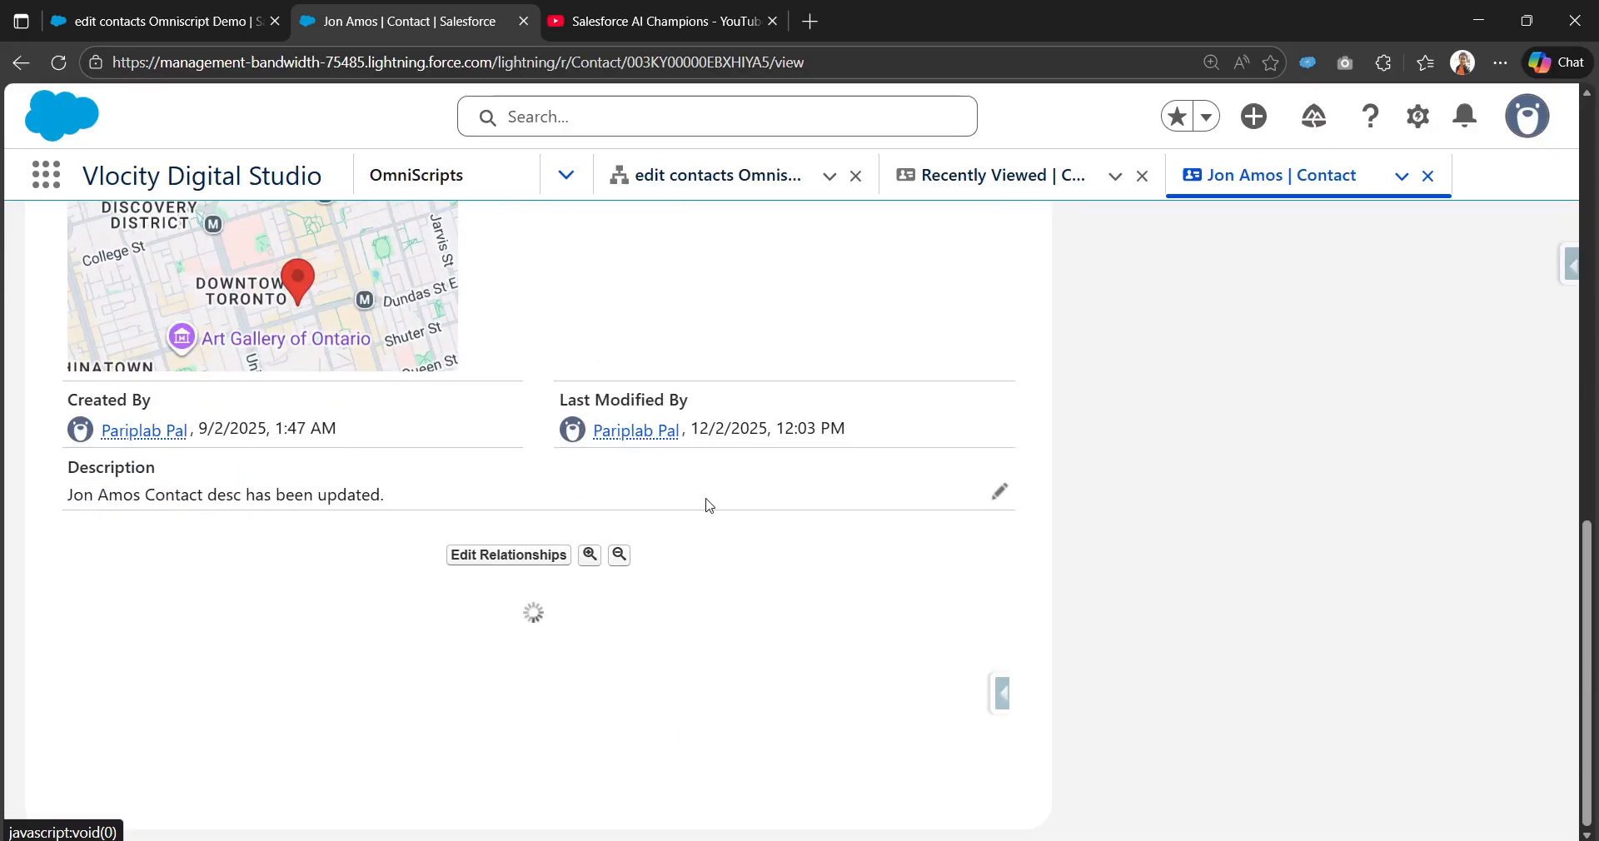
{"action": "left_click_drag", "start_coordinate": [70, 500], "coordinate": [404, 505]}
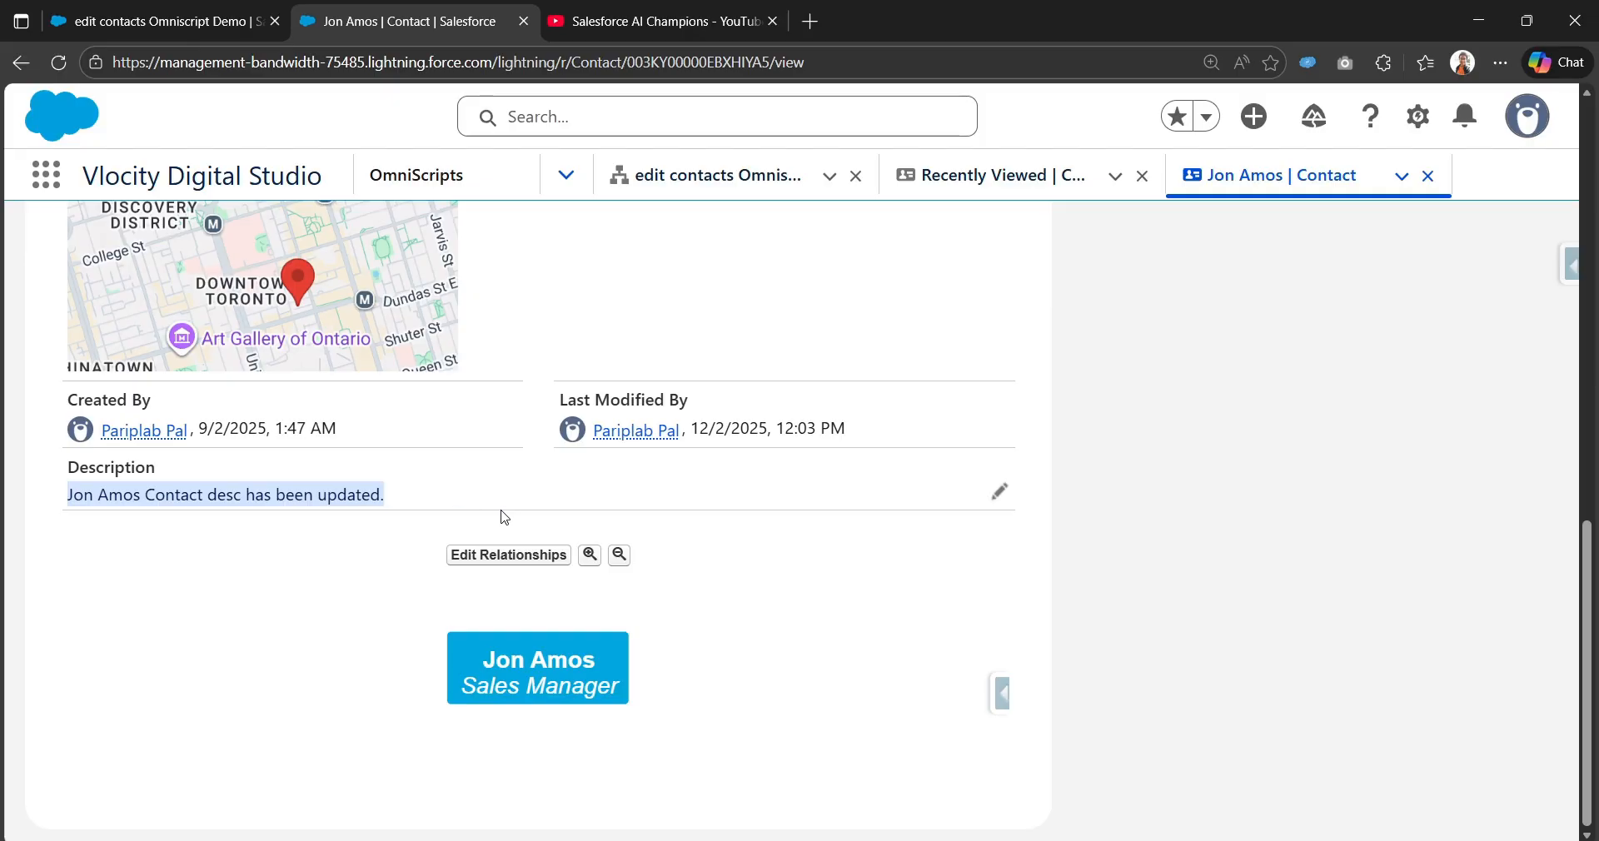
{"action": "scroll", "coordinate": [331, 497], "scroll_direction": "up", "scroll_amount": 10}
{"action": "left_click", "coordinate": [158, 21]}
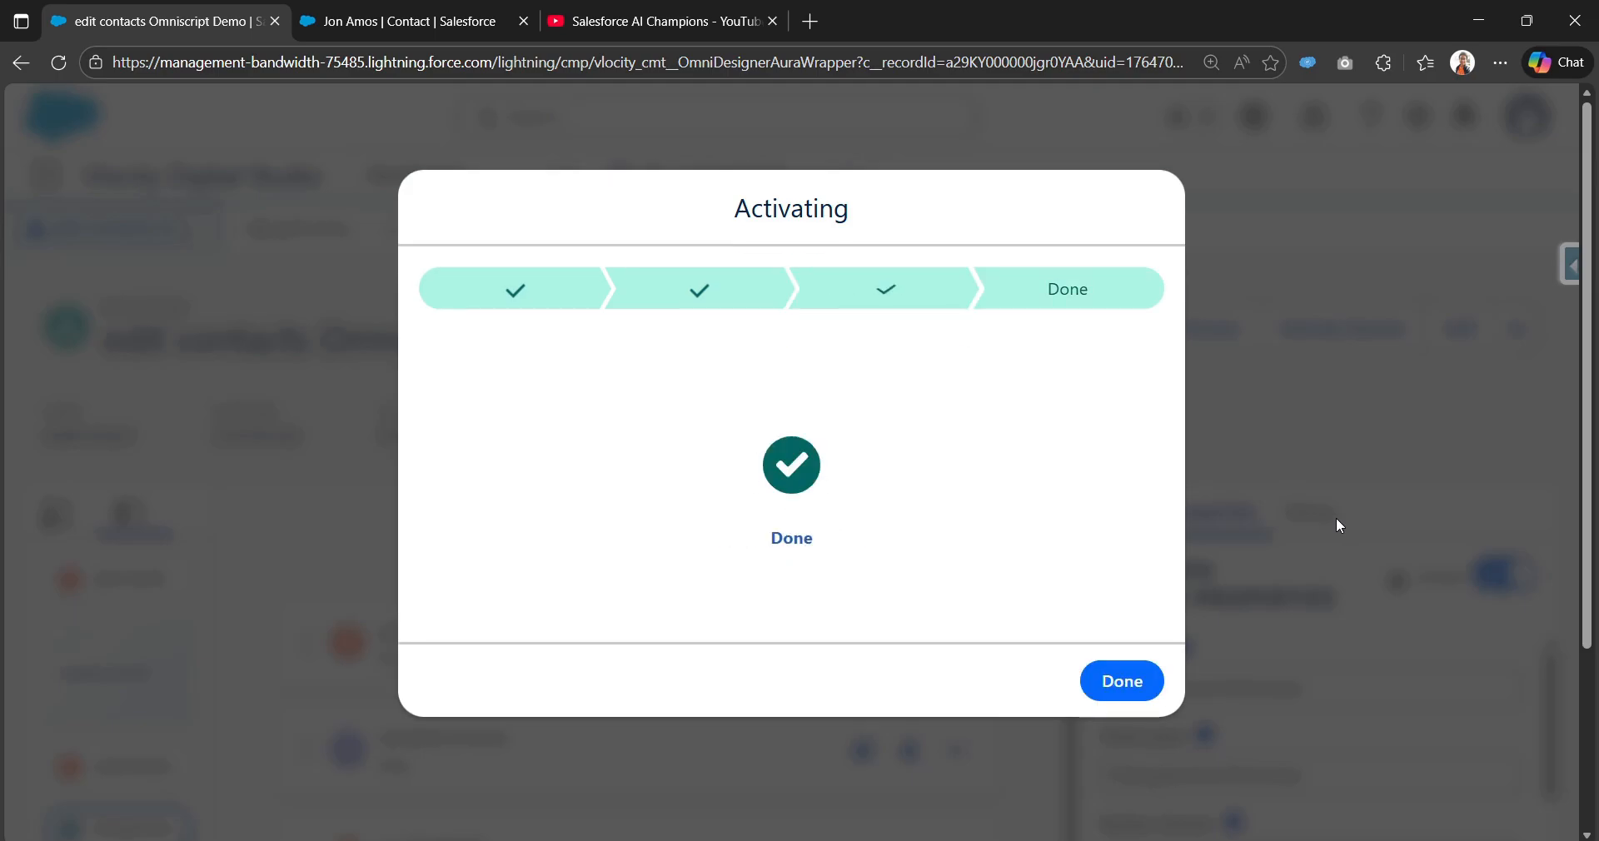
Step: Close the completed activation dialog for the edit contacts OmniScript
{"action": "left_click", "coordinate": [1141, 696]}
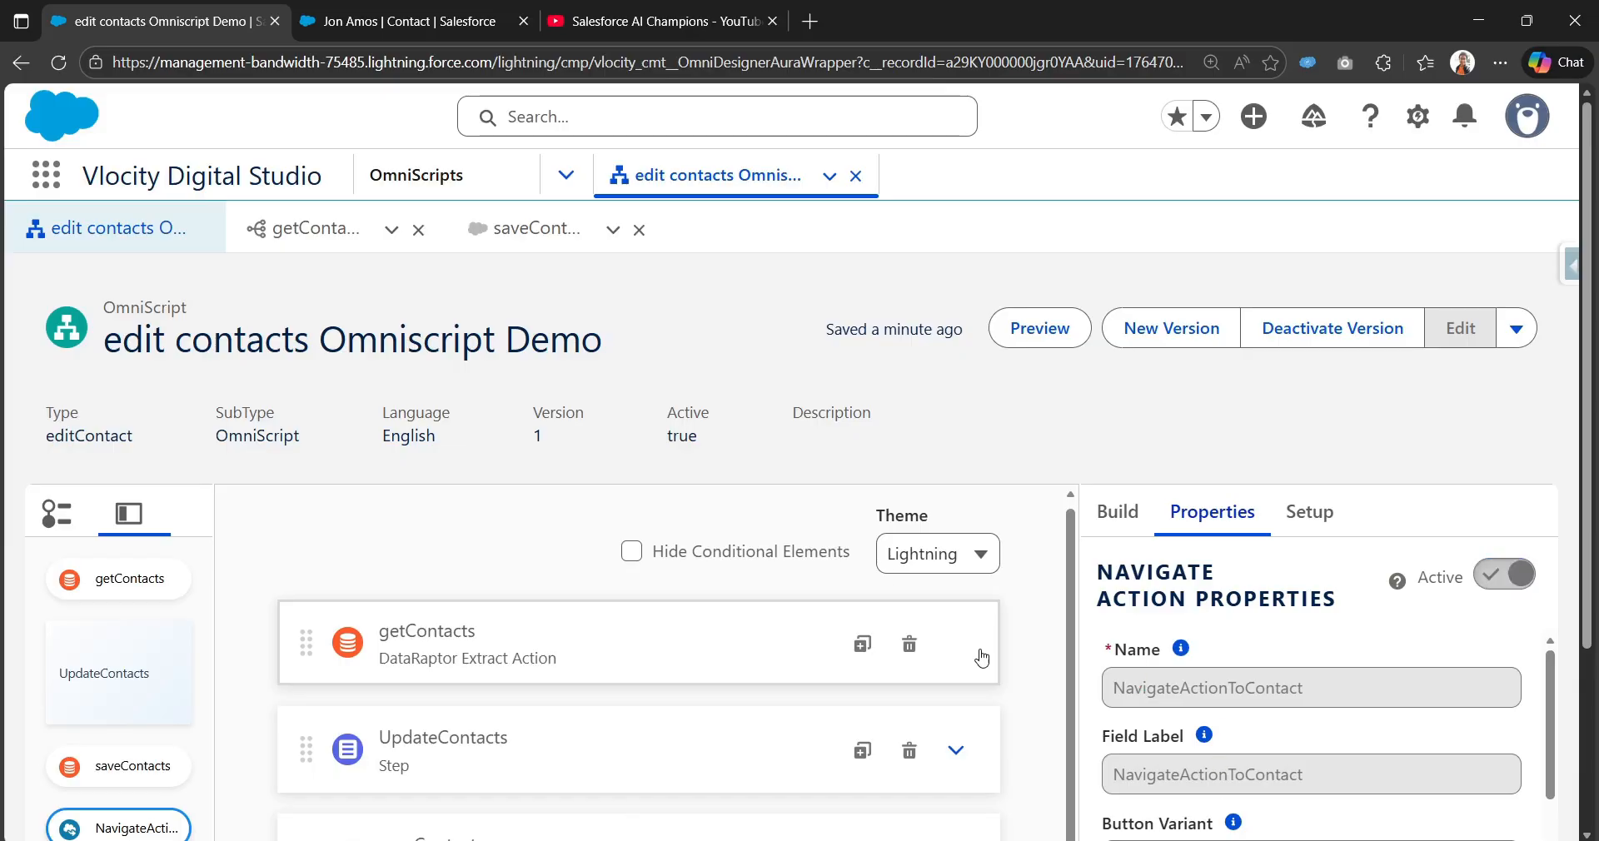
{"action": "scroll", "coordinate": [982, 658], "scroll_direction": "down", "scroll_amount": 3}
{"action": "scroll", "coordinate": [982, 672], "scroll_direction": "up", "scroll_amount": 3}
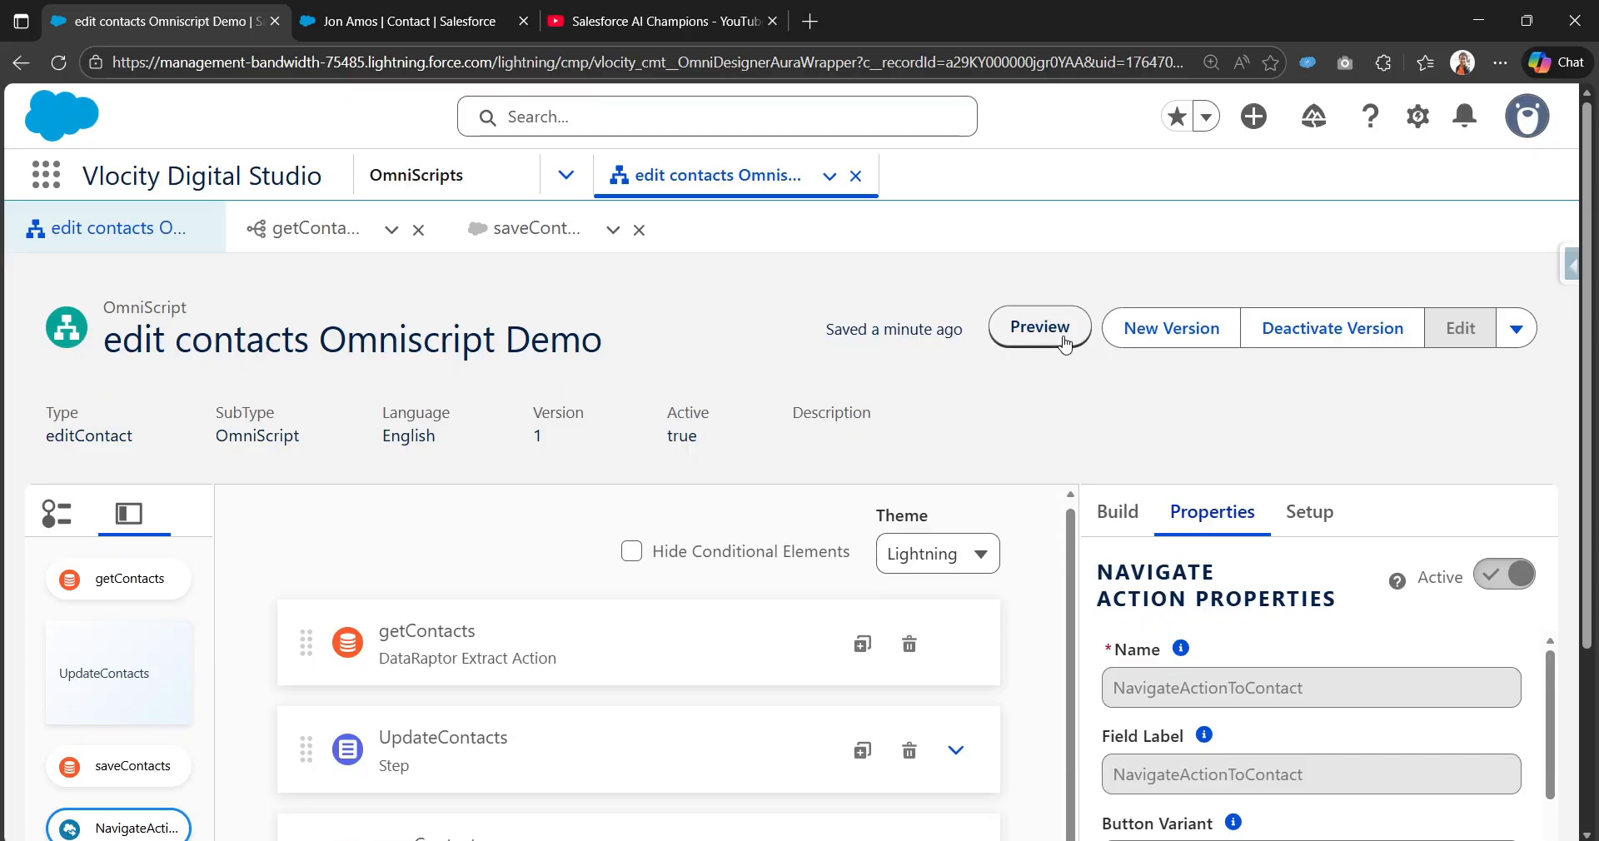
Step: Navigate from the OmniScript designer to the OmniStudio FlexCards list
{"action": "left_click", "coordinate": [564, 194]}
{"action": "left_click", "coordinate": [565, 188]}
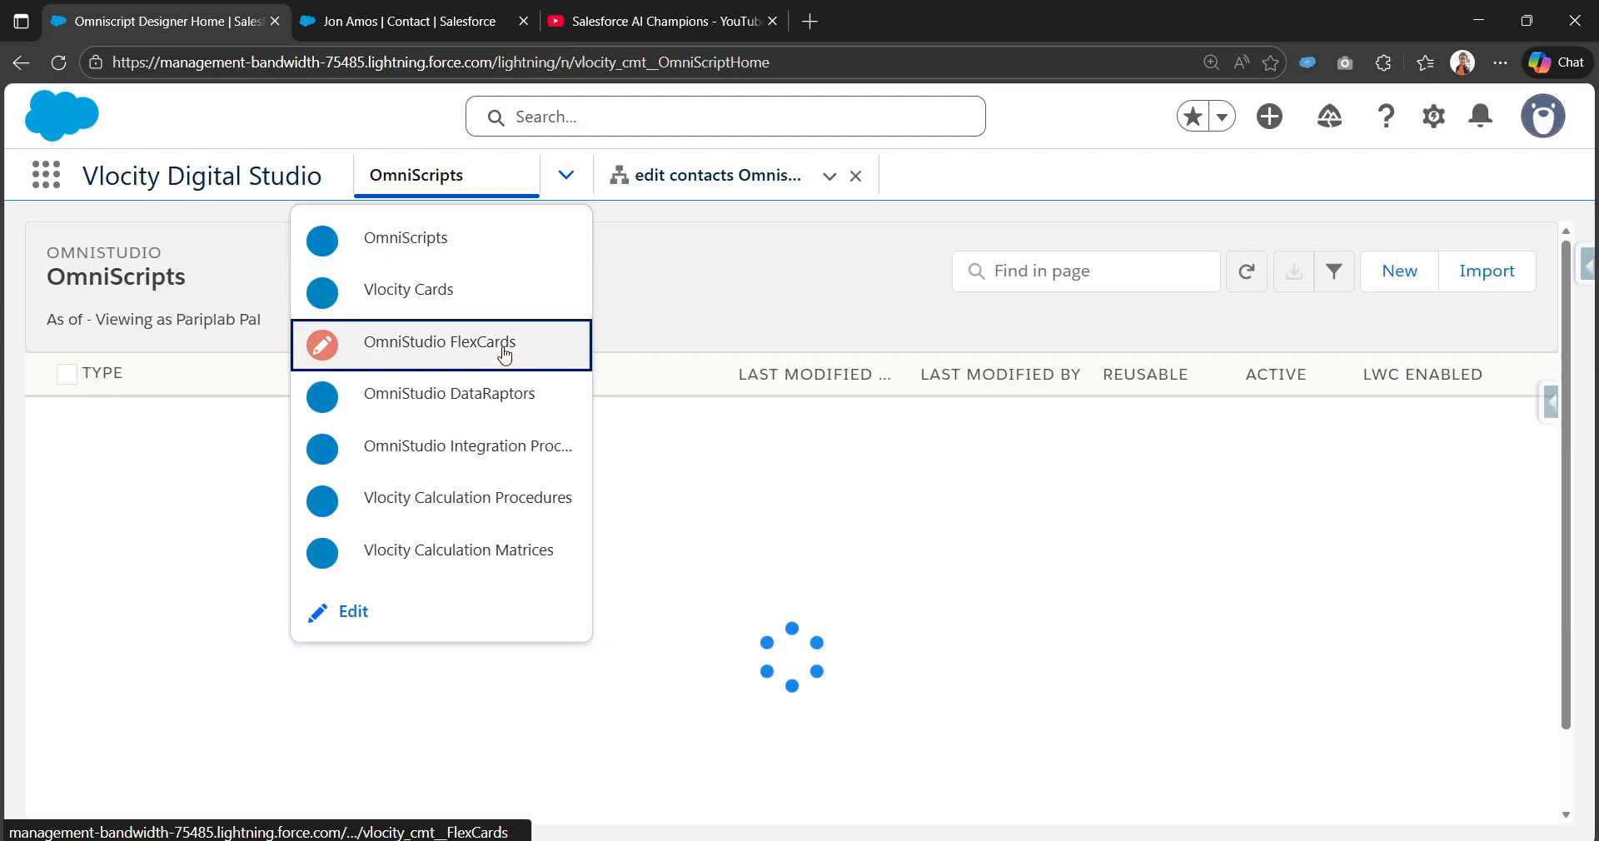
{"action": "left_click", "coordinate": [504, 354]}
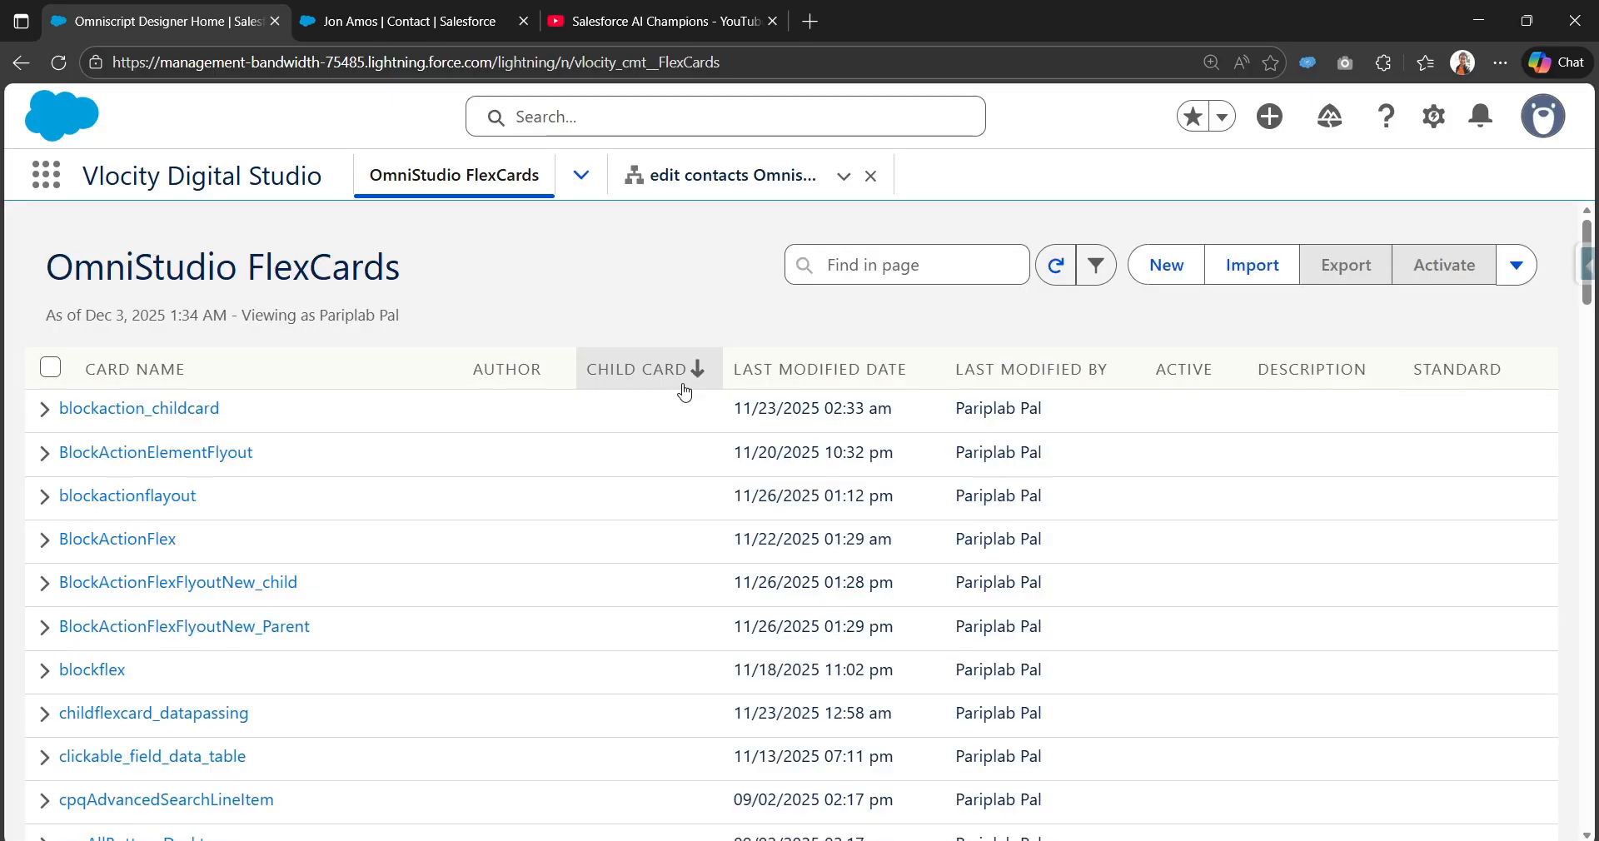
Step: Create a new FlexCard named OmniscriptActionFlexcardDemo with a matching auto-filled title
{"action": "left_click", "coordinate": [1170, 267]}
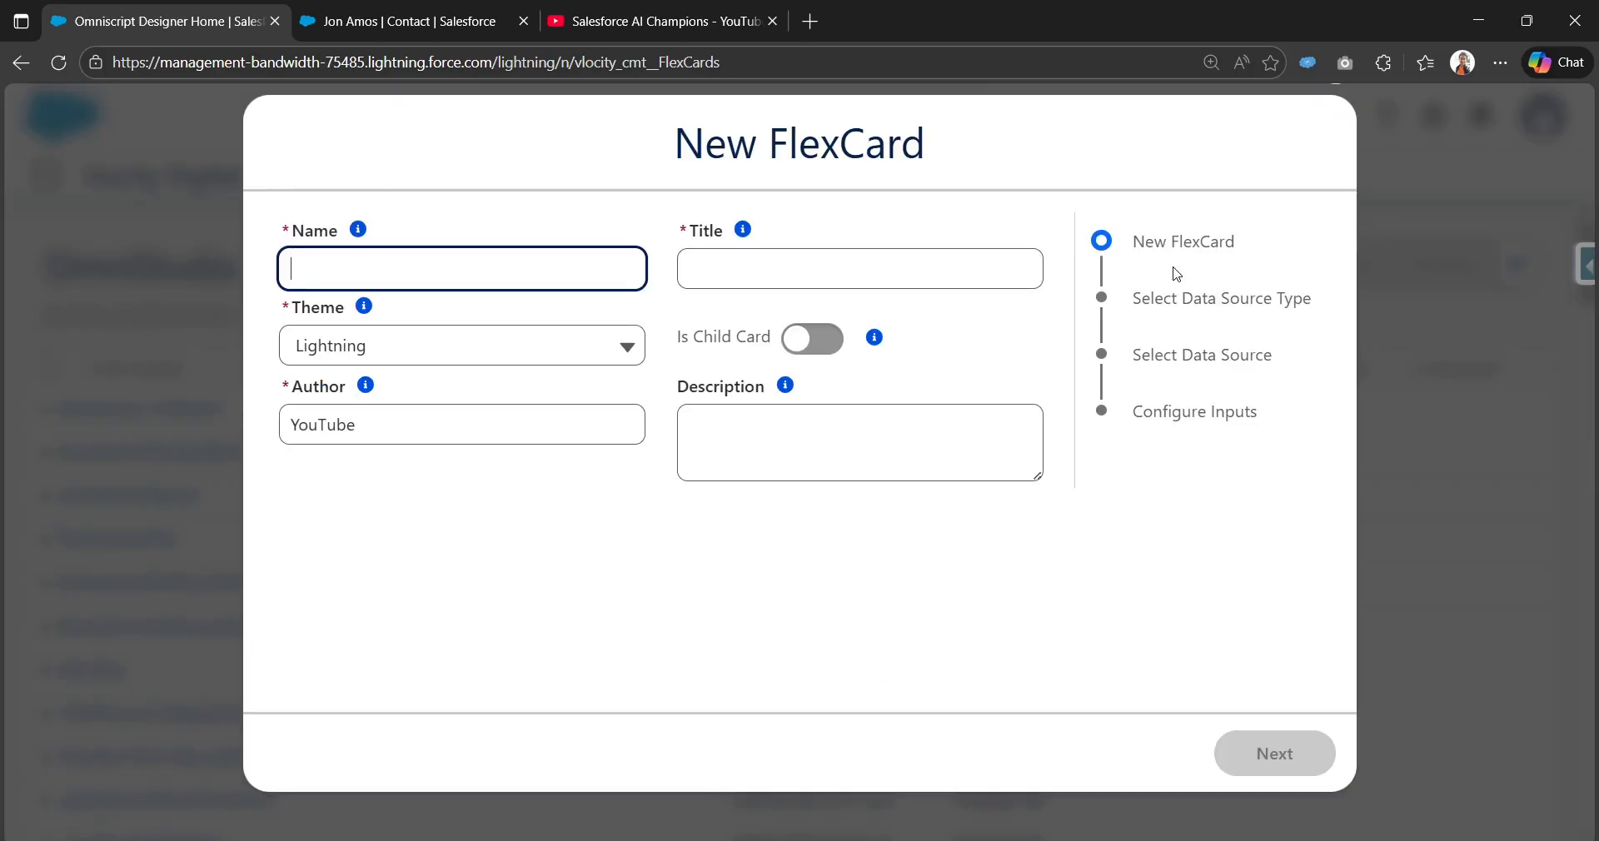
{"action": "left_click", "coordinate": [511, 258]}
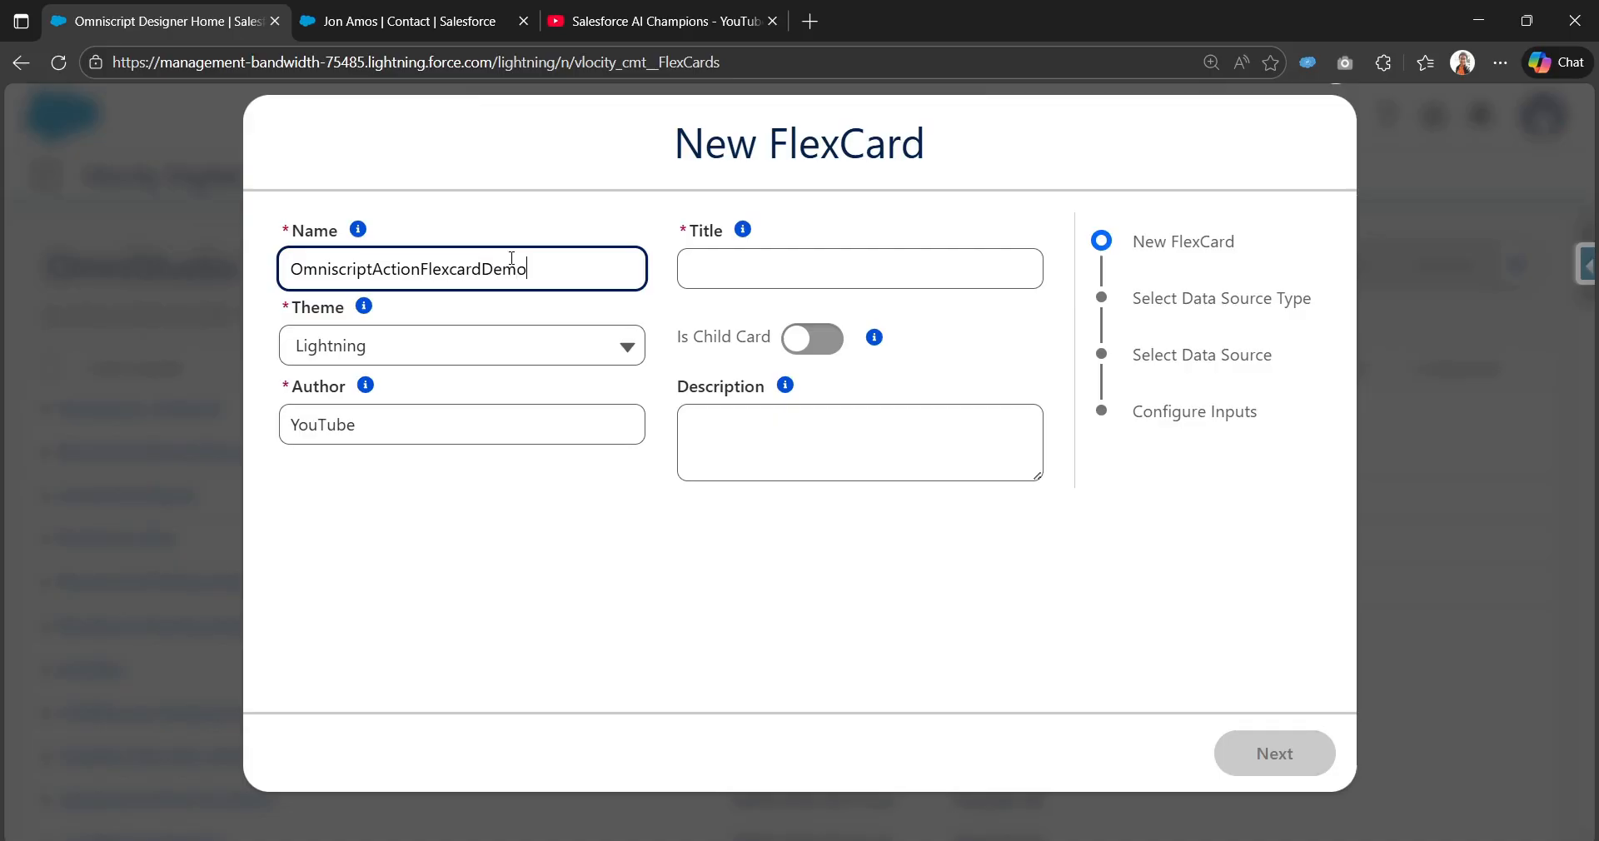
{"action": "key", "text": "Tab"}
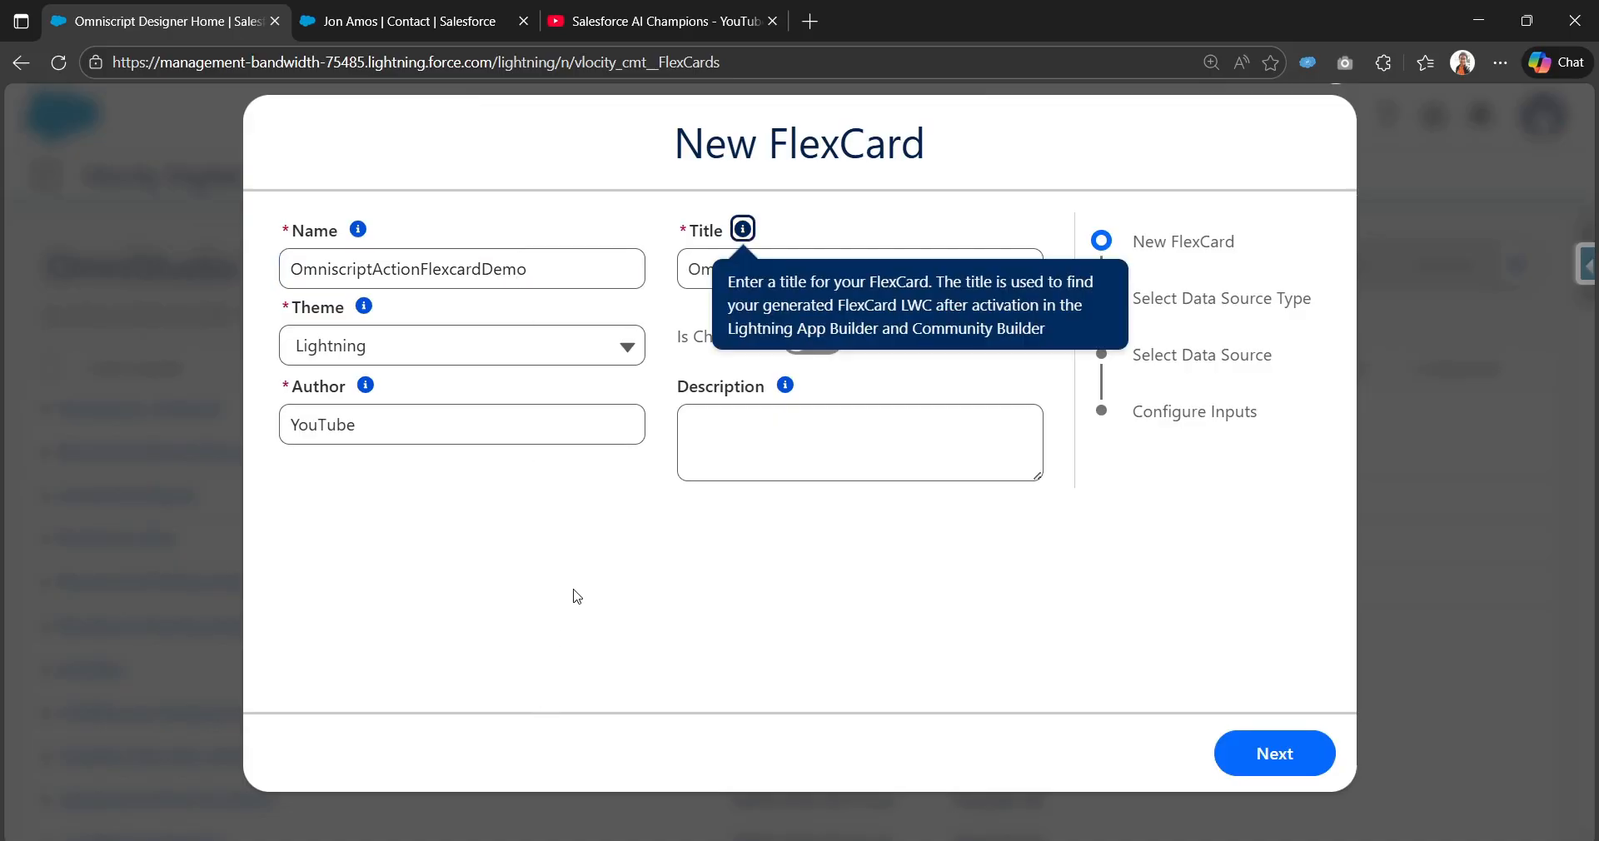
{"action": "left_click", "coordinate": [577, 597]}
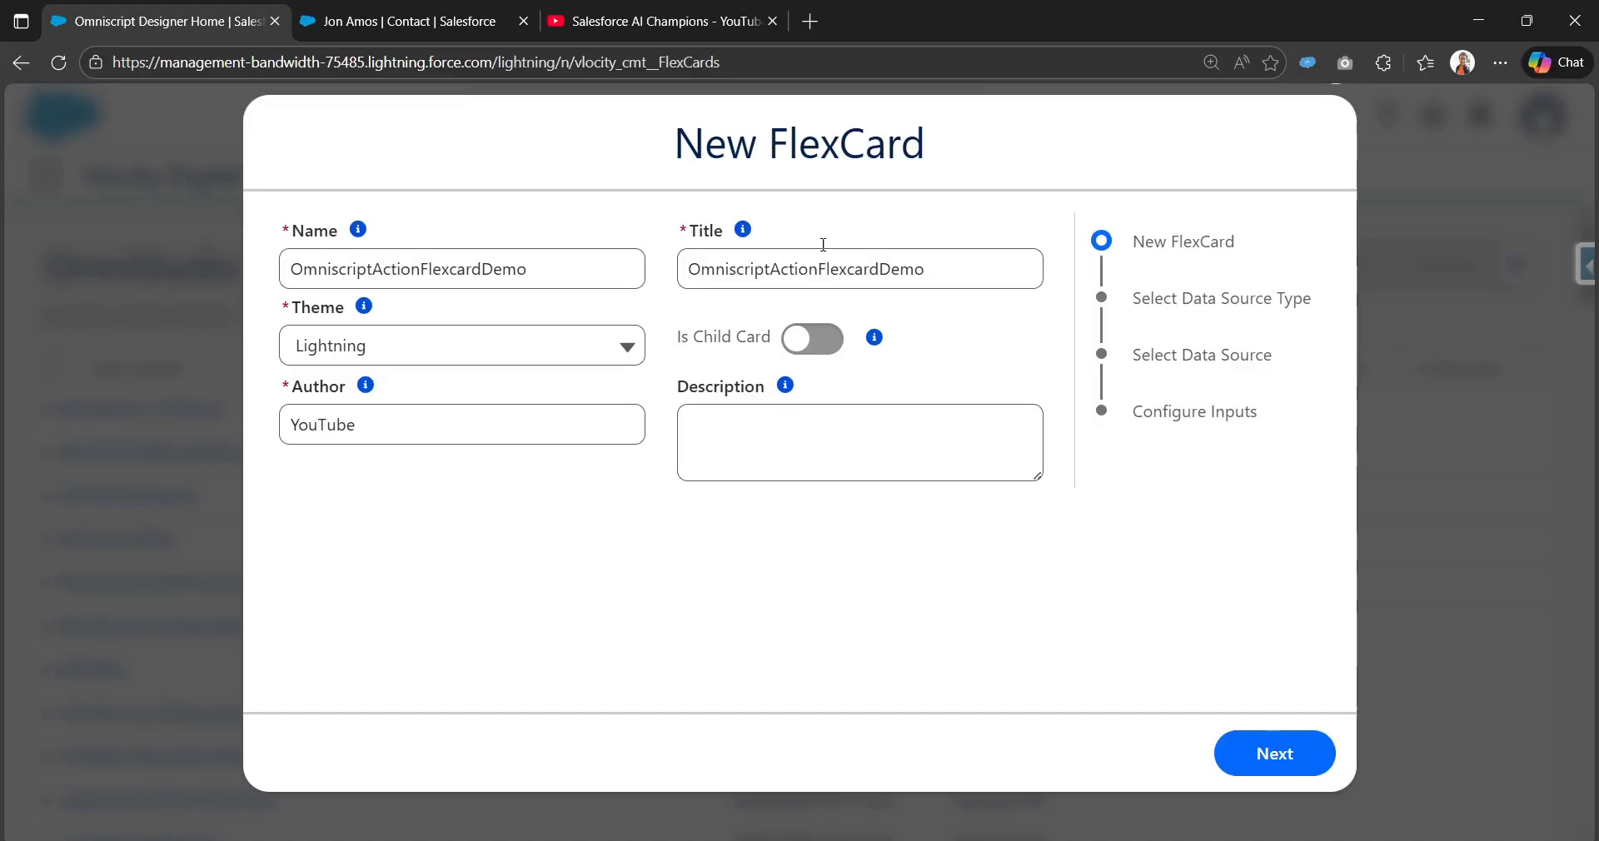
{"action": "left_click", "coordinate": [1274, 756]}
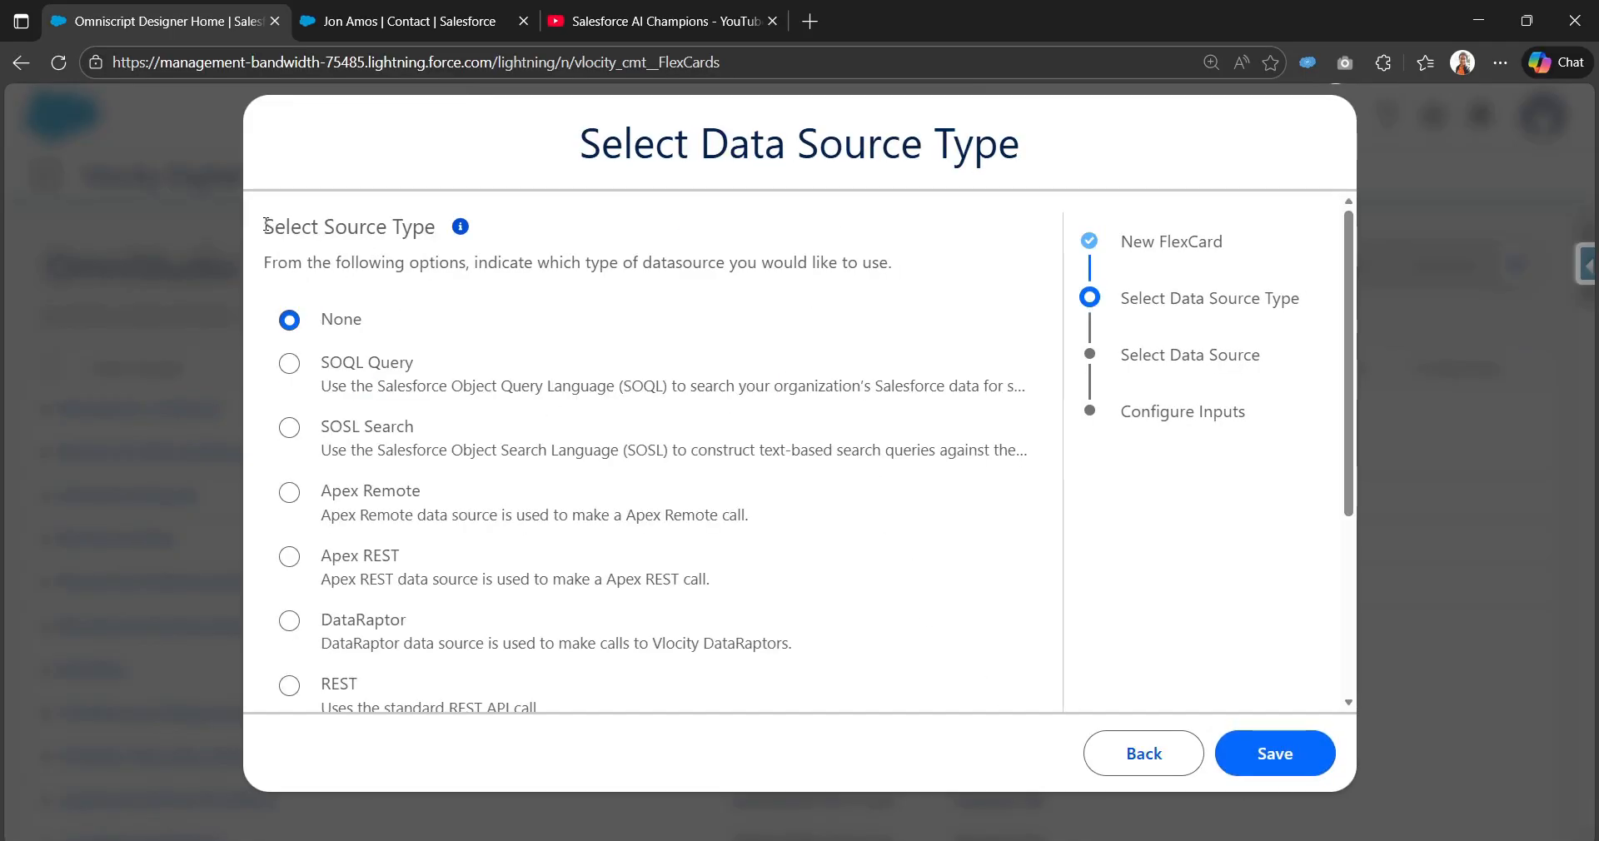
Step: Set the data source type to DataRaptor and select contactsRetrieveBasedOnAccountId
{"action": "left_click_drag", "start_coordinate": [256, 235], "coordinate": [435, 233]}
{"action": "scroll", "coordinate": [466, 400], "scroll_direction": "down", "scroll_amount": 3}
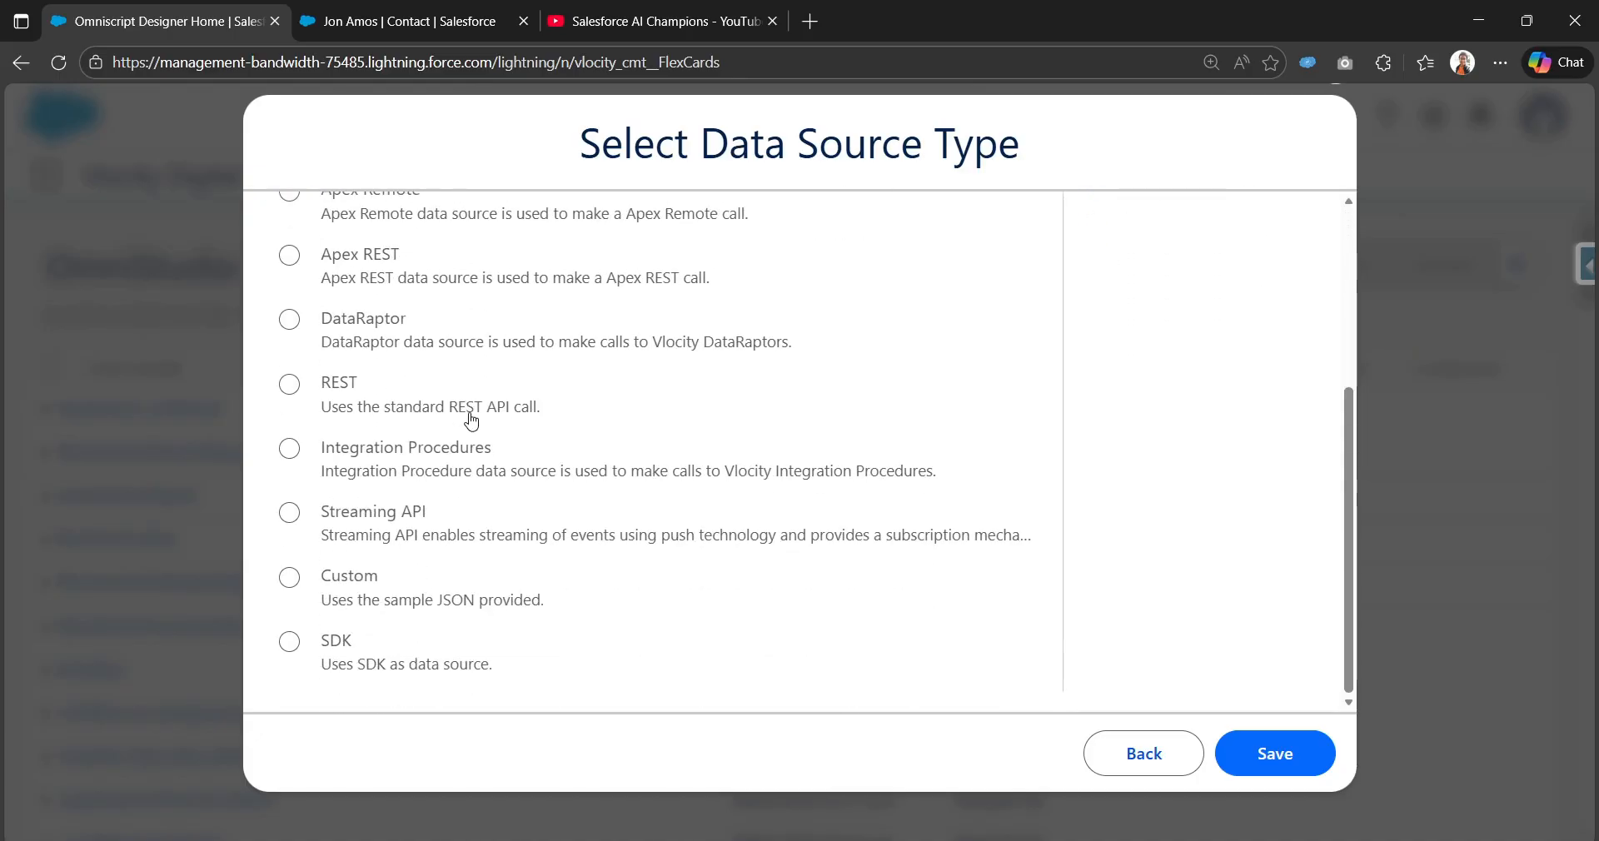
{"action": "scroll", "coordinate": [473, 429], "scroll_direction": "up", "scroll_amount": 3}
{"action": "scroll", "coordinate": [397, 414], "scroll_direction": "down", "scroll_amount": 5}
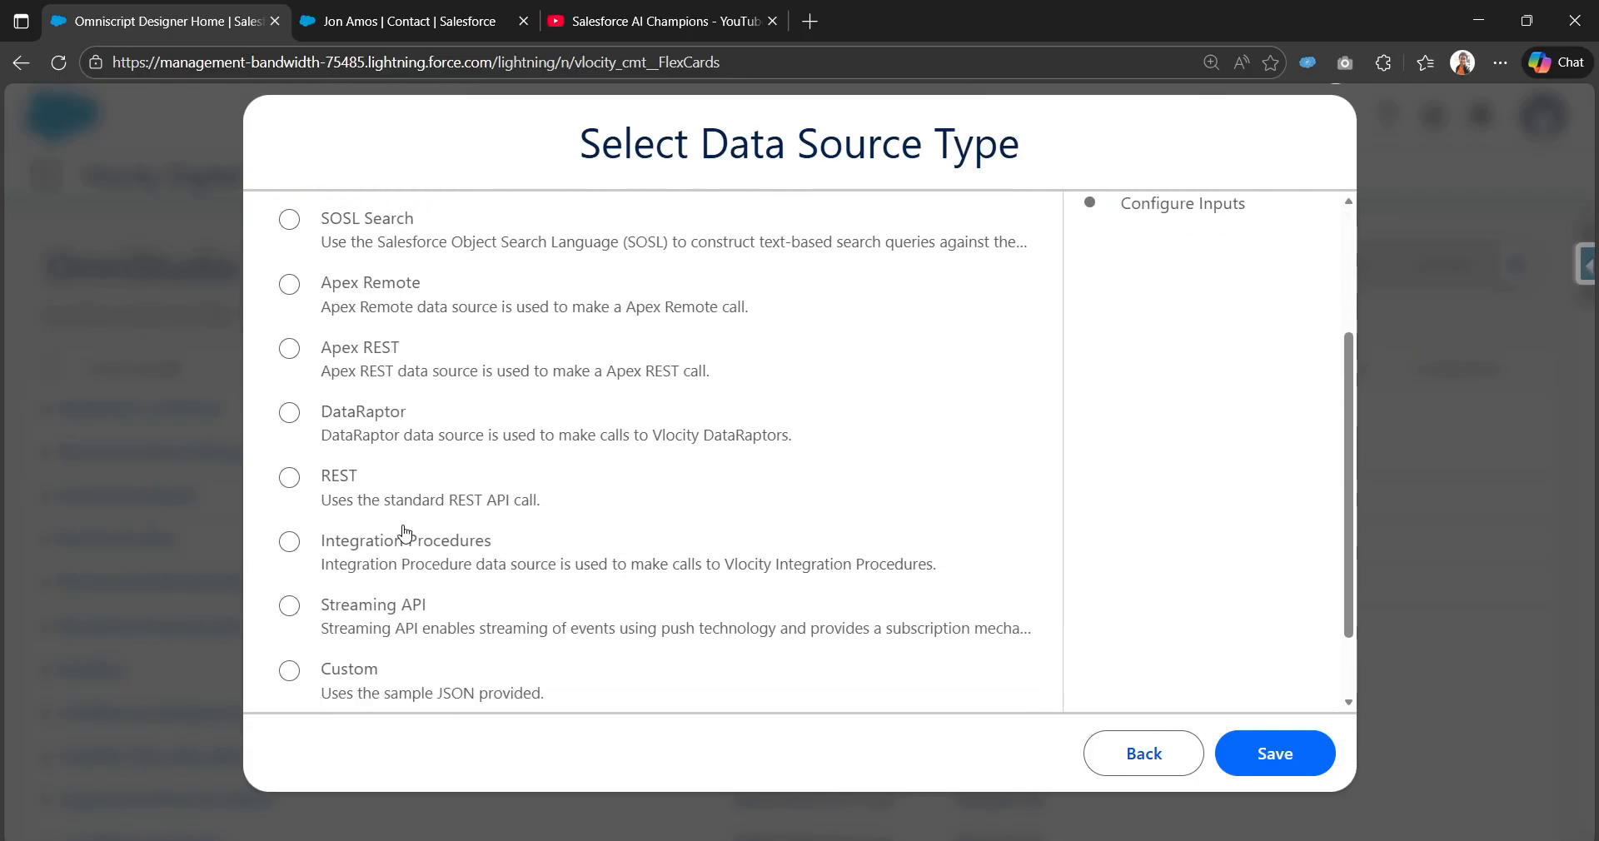
{"action": "scroll", "coordinate": [412, 508], "scroll_direction": "up", "scroll_amount": 3}
{"action": "left_click", "coordinate": [379, 526]}
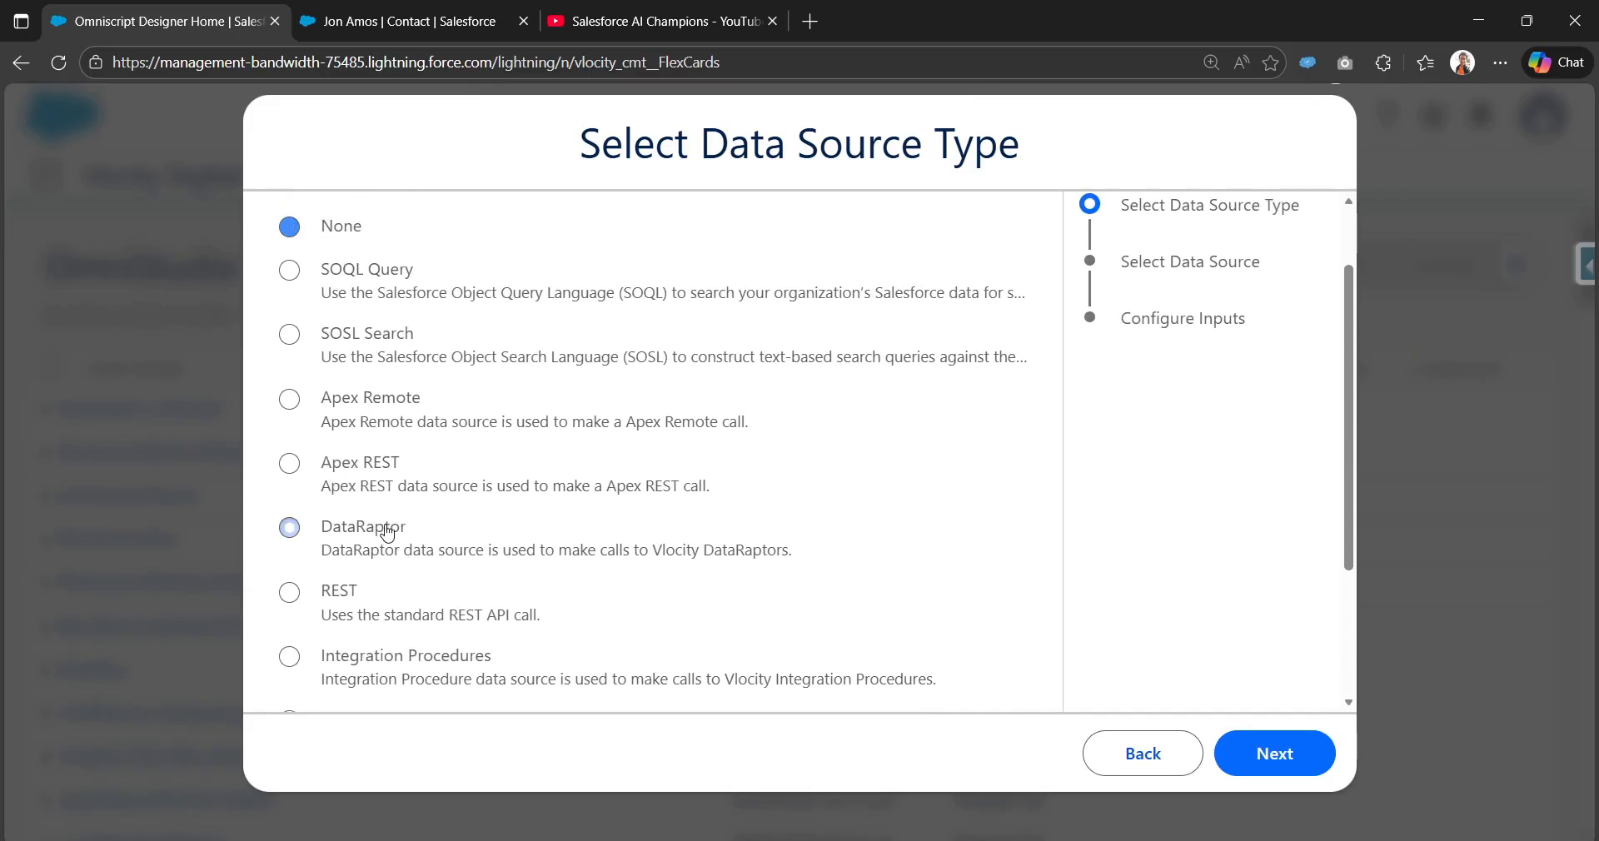
{"action": "left_click", "coordinate": [1279, 752]}
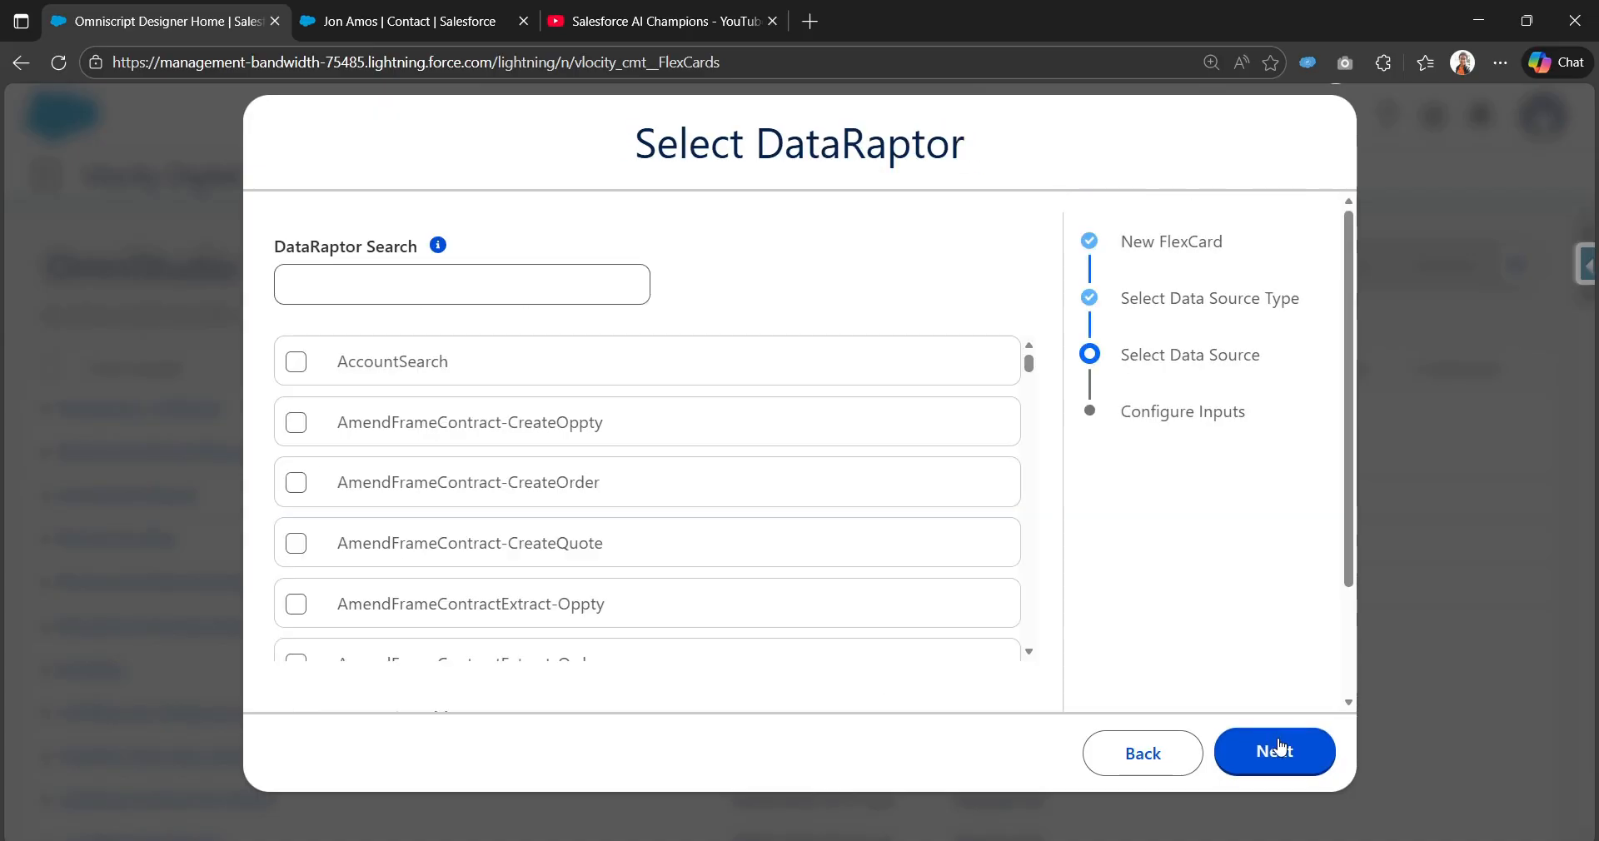
{"action": "left_click", "coordinate": [600, 296]}
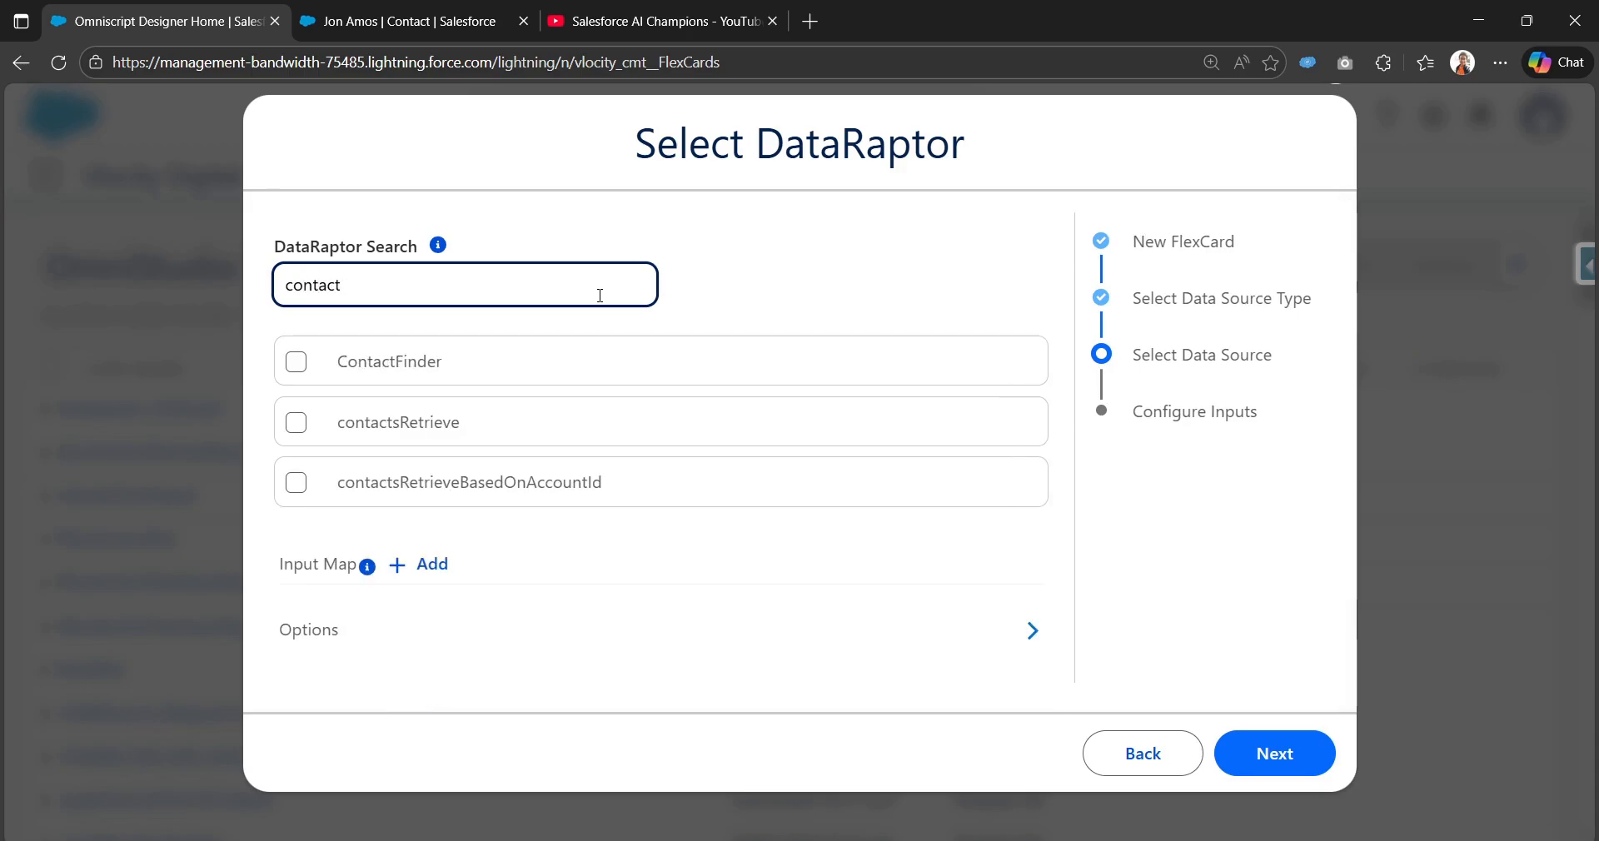
{"action": "left_click", "coordinate": [296, 484]}
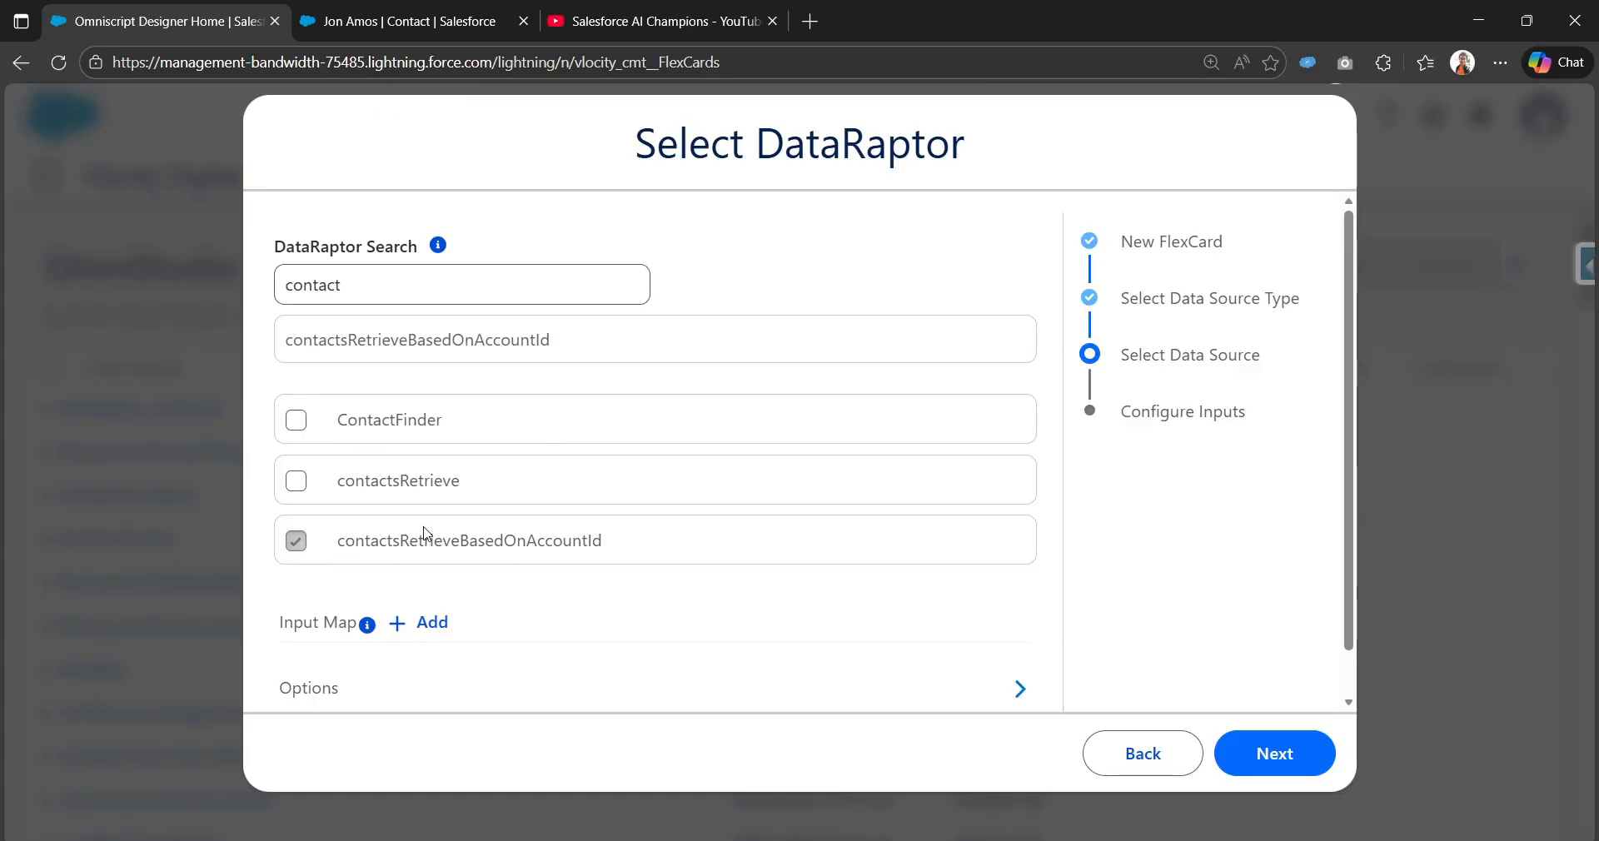
{"action": "left_click_drag", "start_coordinate": [344, 544], "coordinate": [613, 555]}
Step: Add an empty Key/Value row under the DataRaptor's Input Map
{"action": "scroll", "coordinate": [615, 557], "scroll_direction": "down", "scroll_amount": 1}
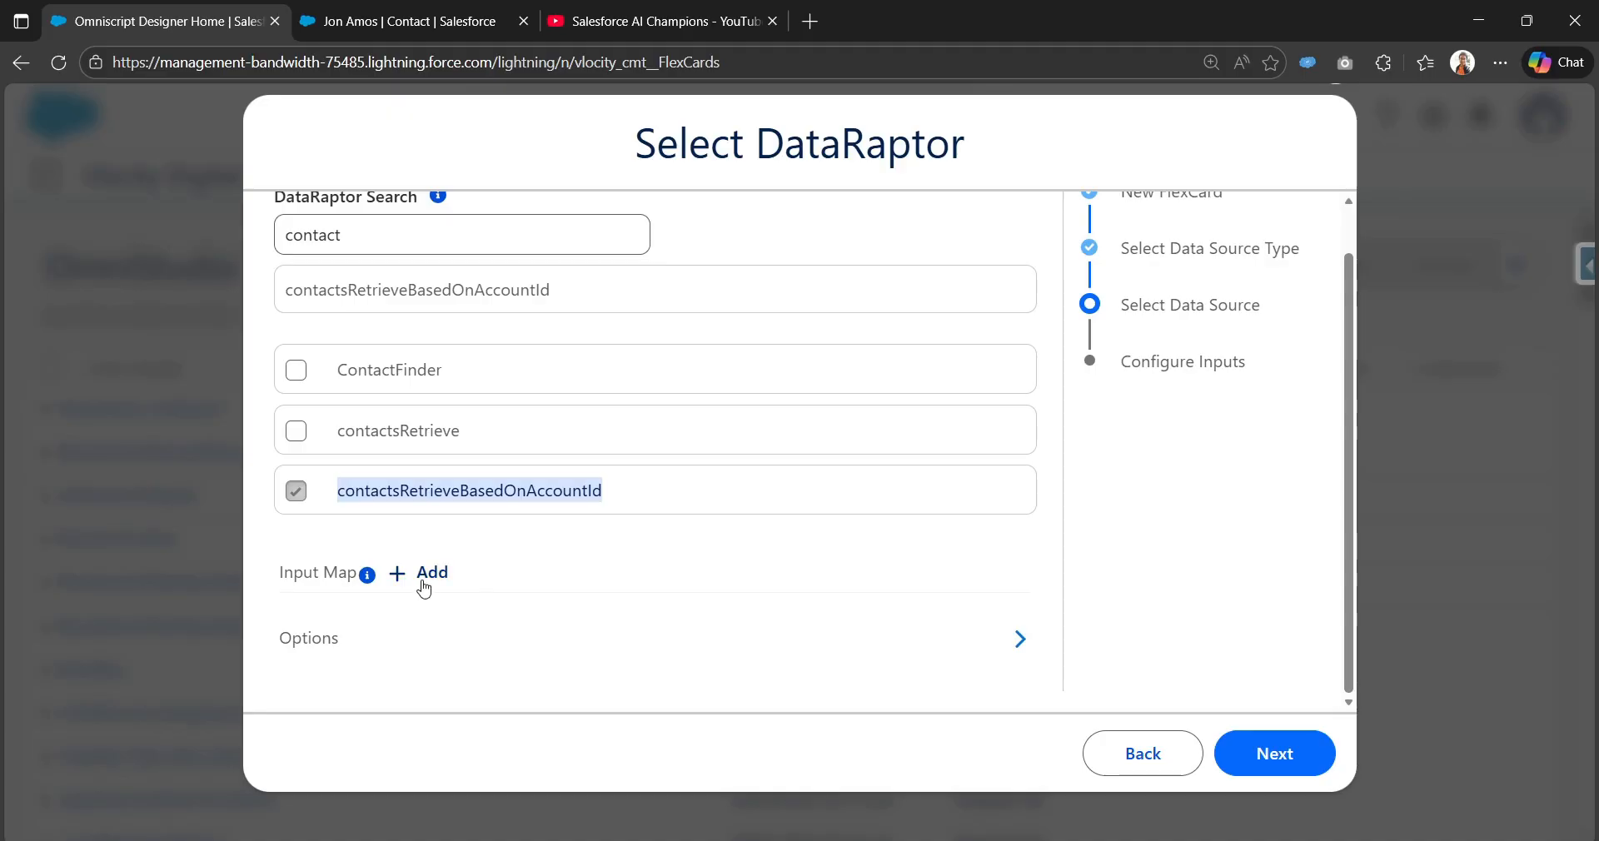
{"action": "left_click", "coordinate": [1267, 754]}
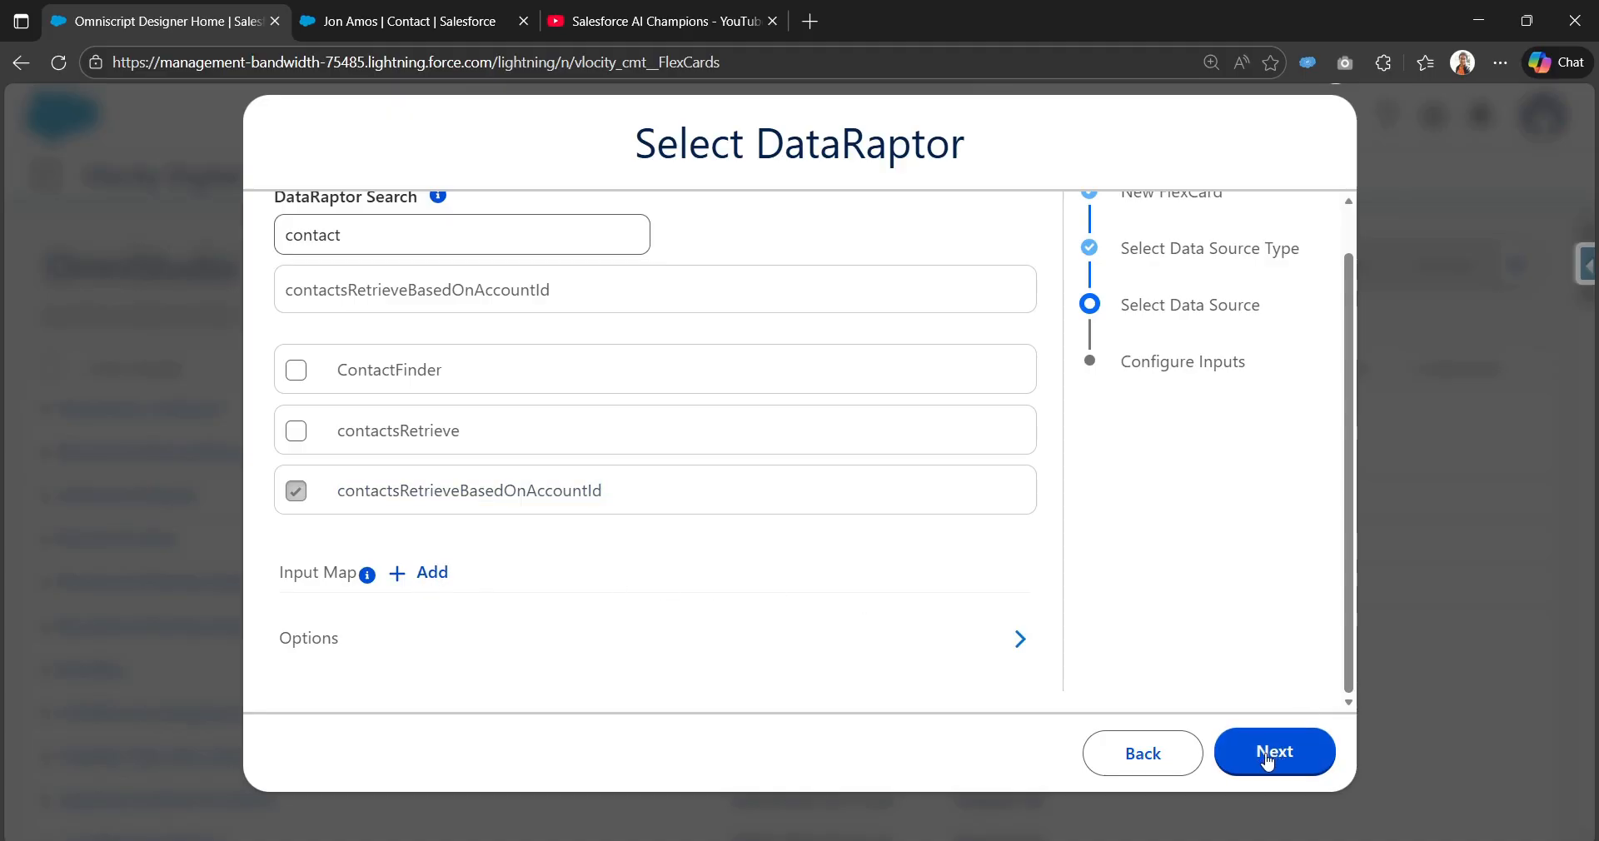
{"action": "left_click", "coordinate": [423, 587]}
{"action": "scroll", "coordinate": [375, 630], "scroll_direction": "down", "scroll_amount": 2}
{"action": "left_click", "coordinate": [458, 553]}
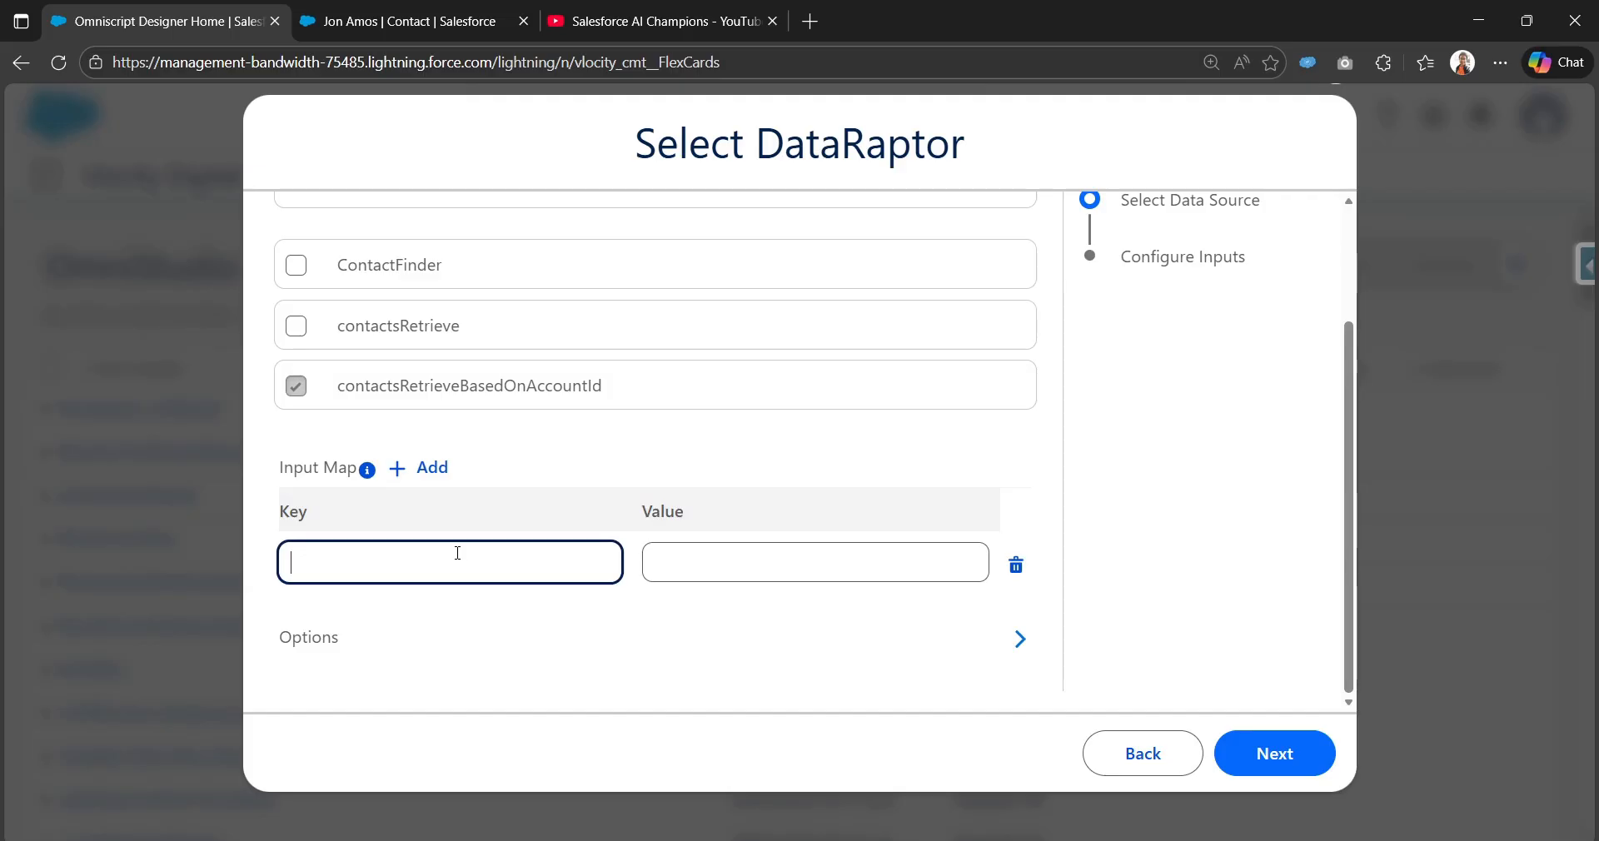
{"action": "left_click_drag", "start_coordinate": [339, 388], "coordinate": [657, 399]}
Step: Open the OmniStudio DataRaptors list in a new browser tab
{"action": "left_click", "coordinate": [405, 17]}
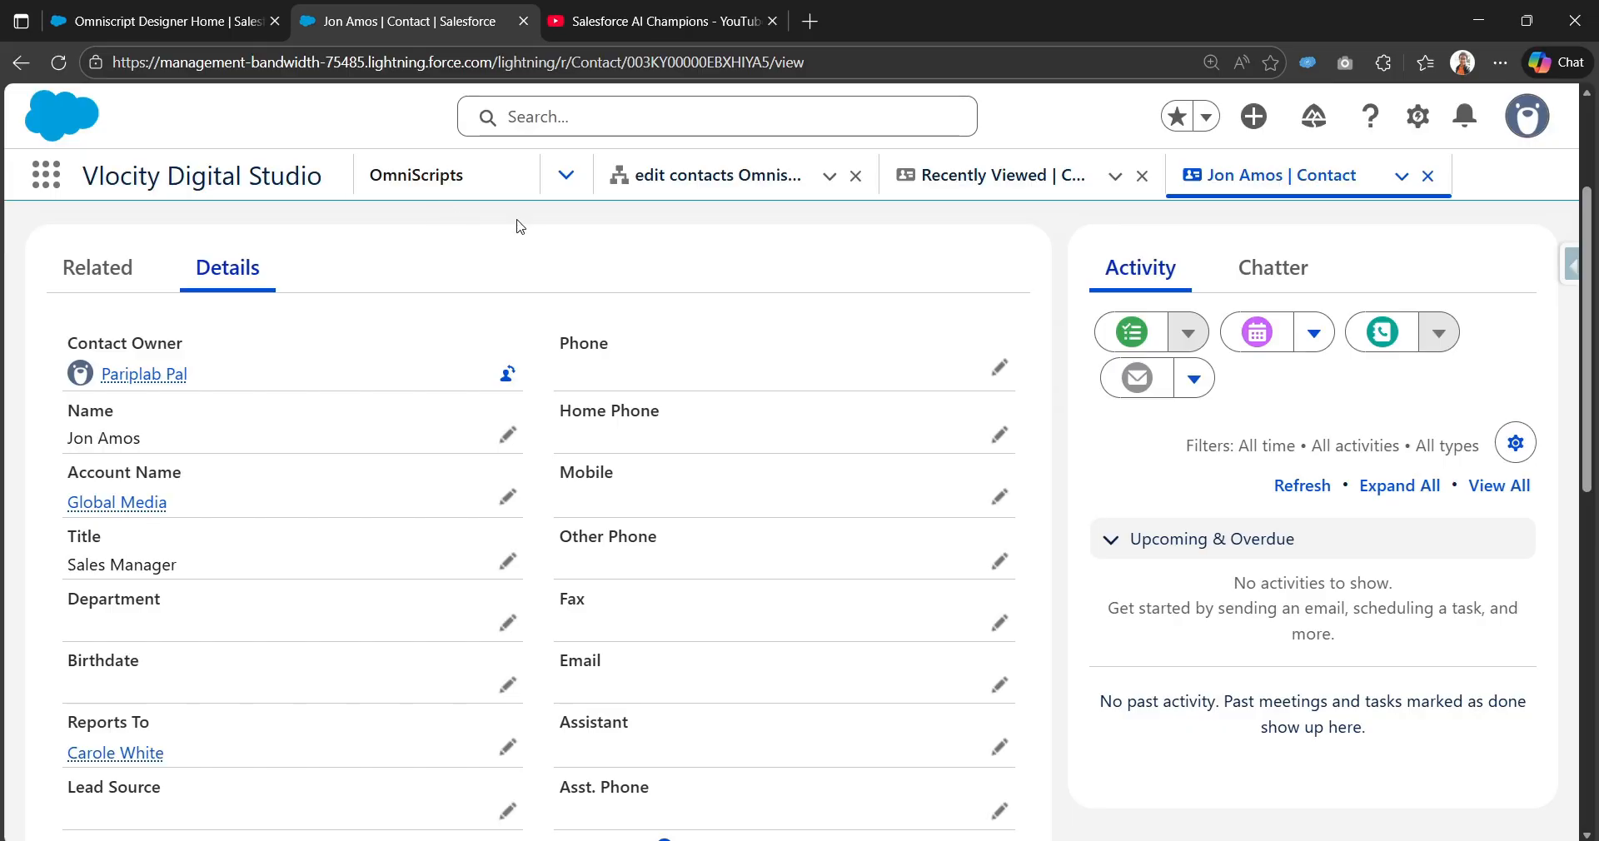
{"action": "left_click", "coordinate": [566, 175]}
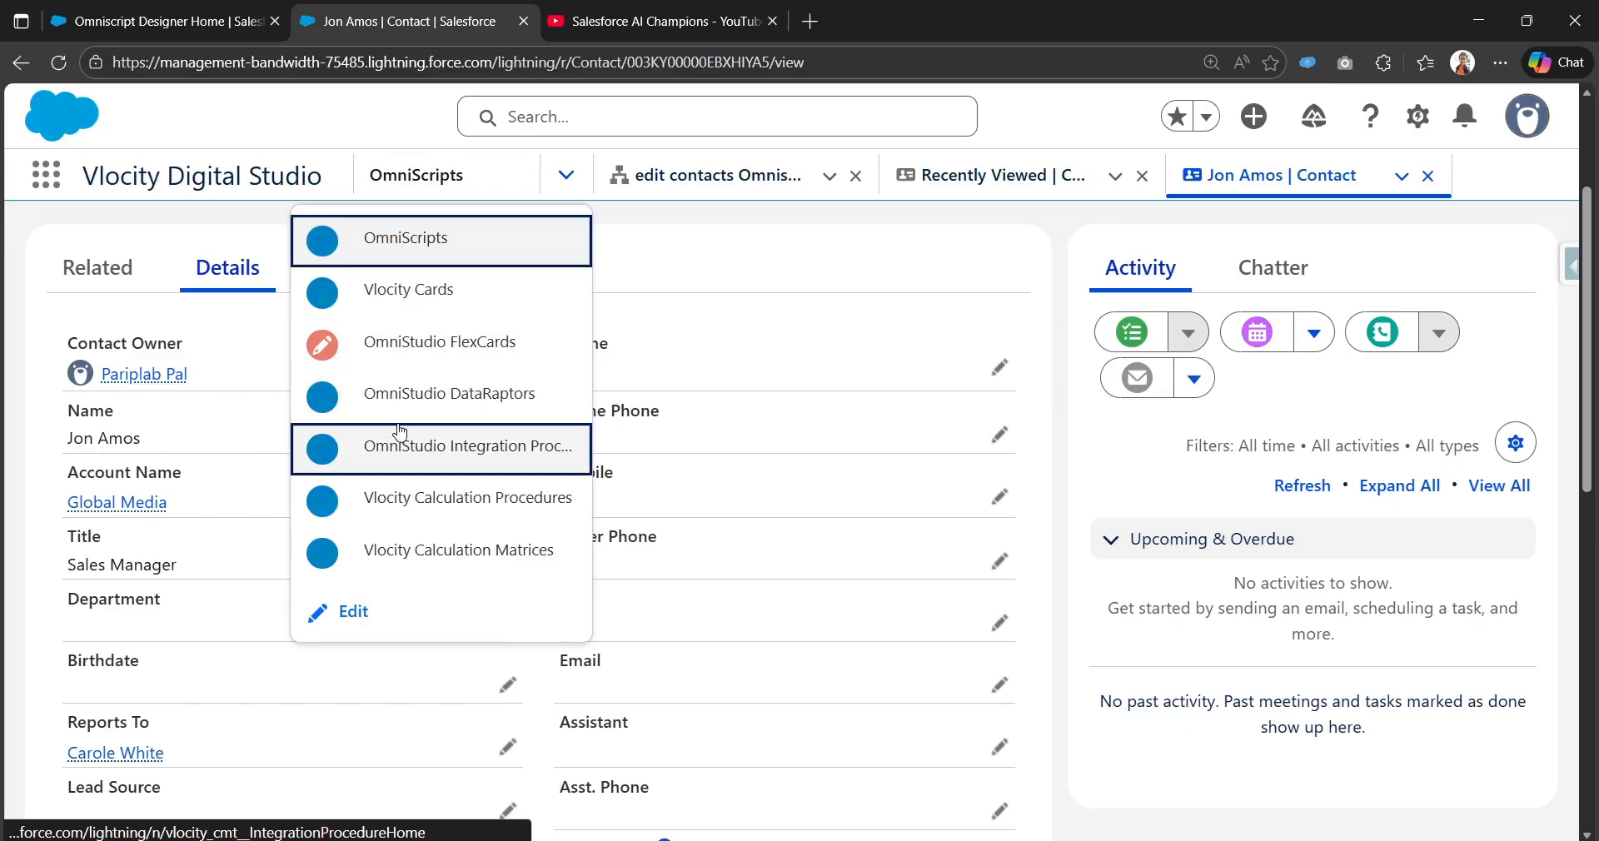
{"action": "right_click", "coordinate": [427, 408]}
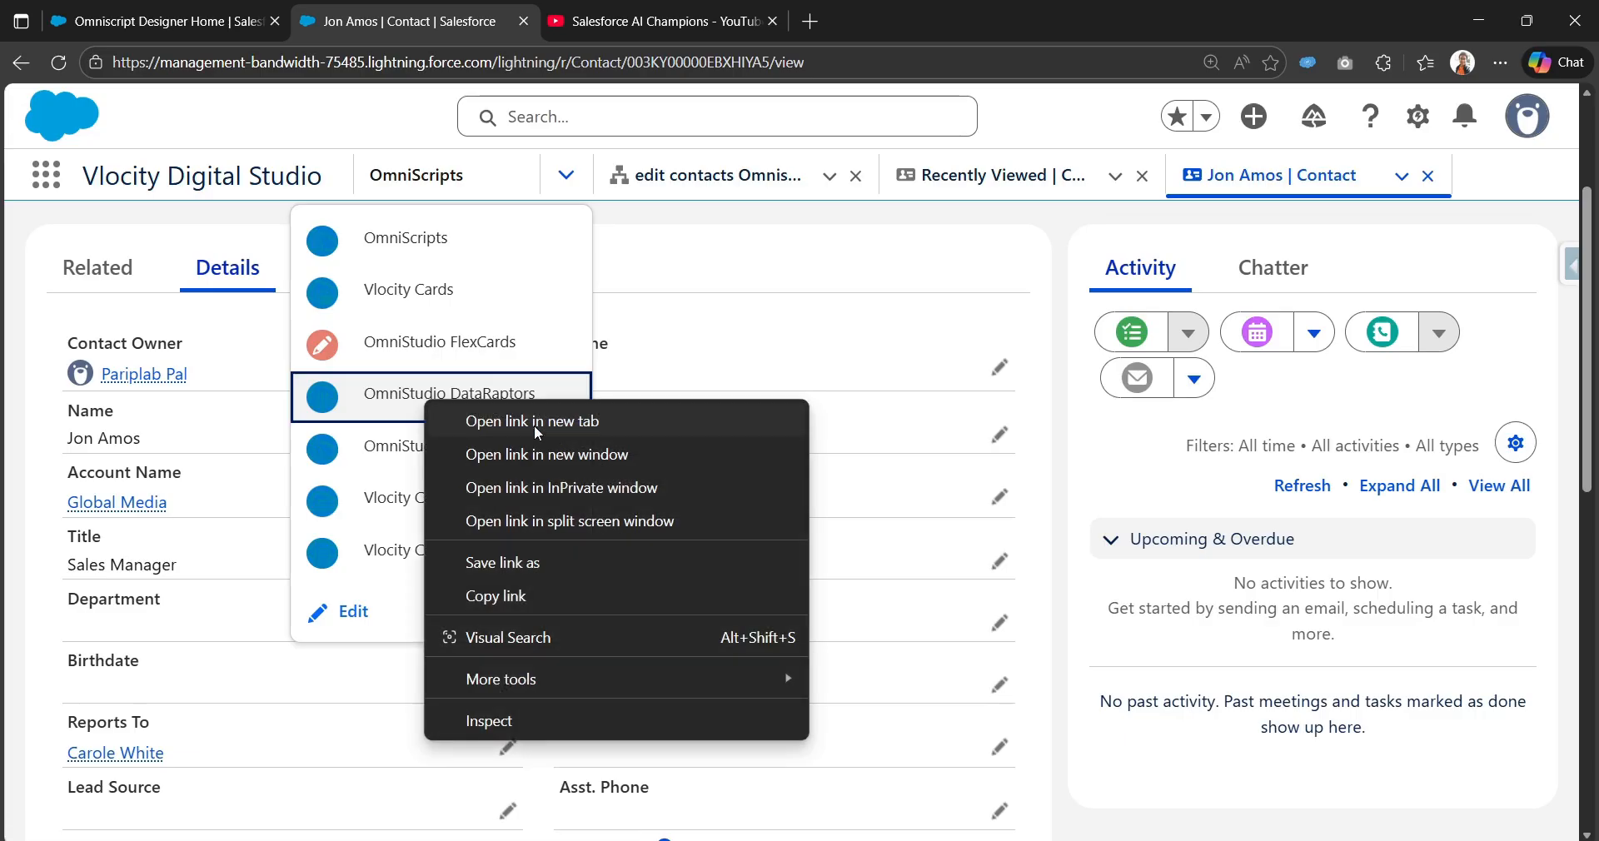
{"action": "left_click", "coordinate": [533, 423]}
{"action": "key", "text": "ctrl+Tab"}
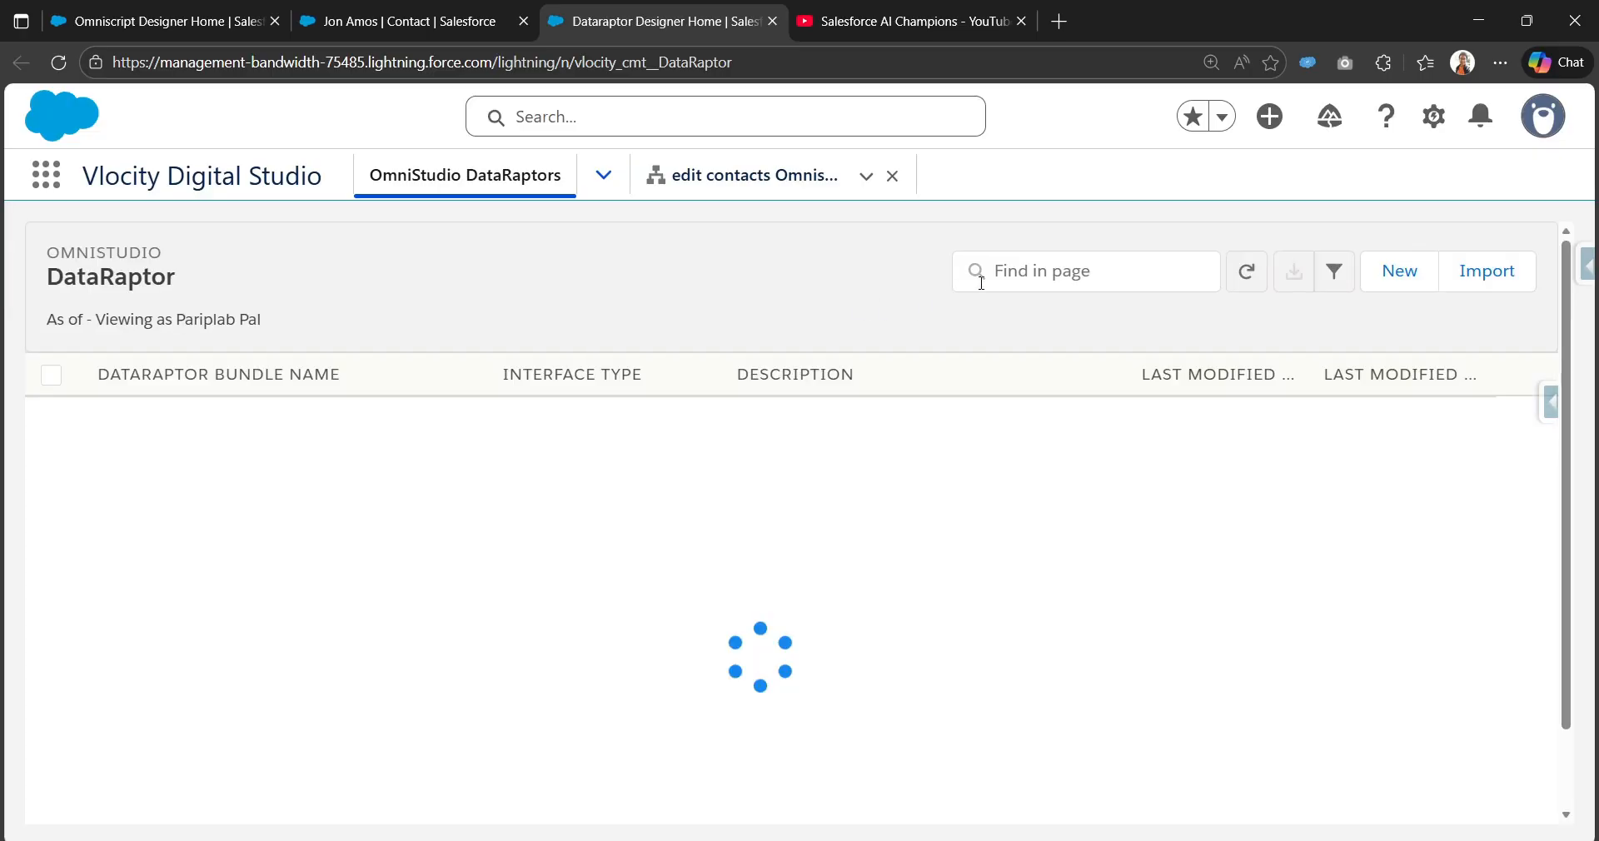
Step: Search the DataRaptors list for contact and open contactsRetrieveBasedOnAccountId
{"action": "left_click", "coordinate": [1015, 278]}
{"action": "type", "text": "NavigateActionToContact"}
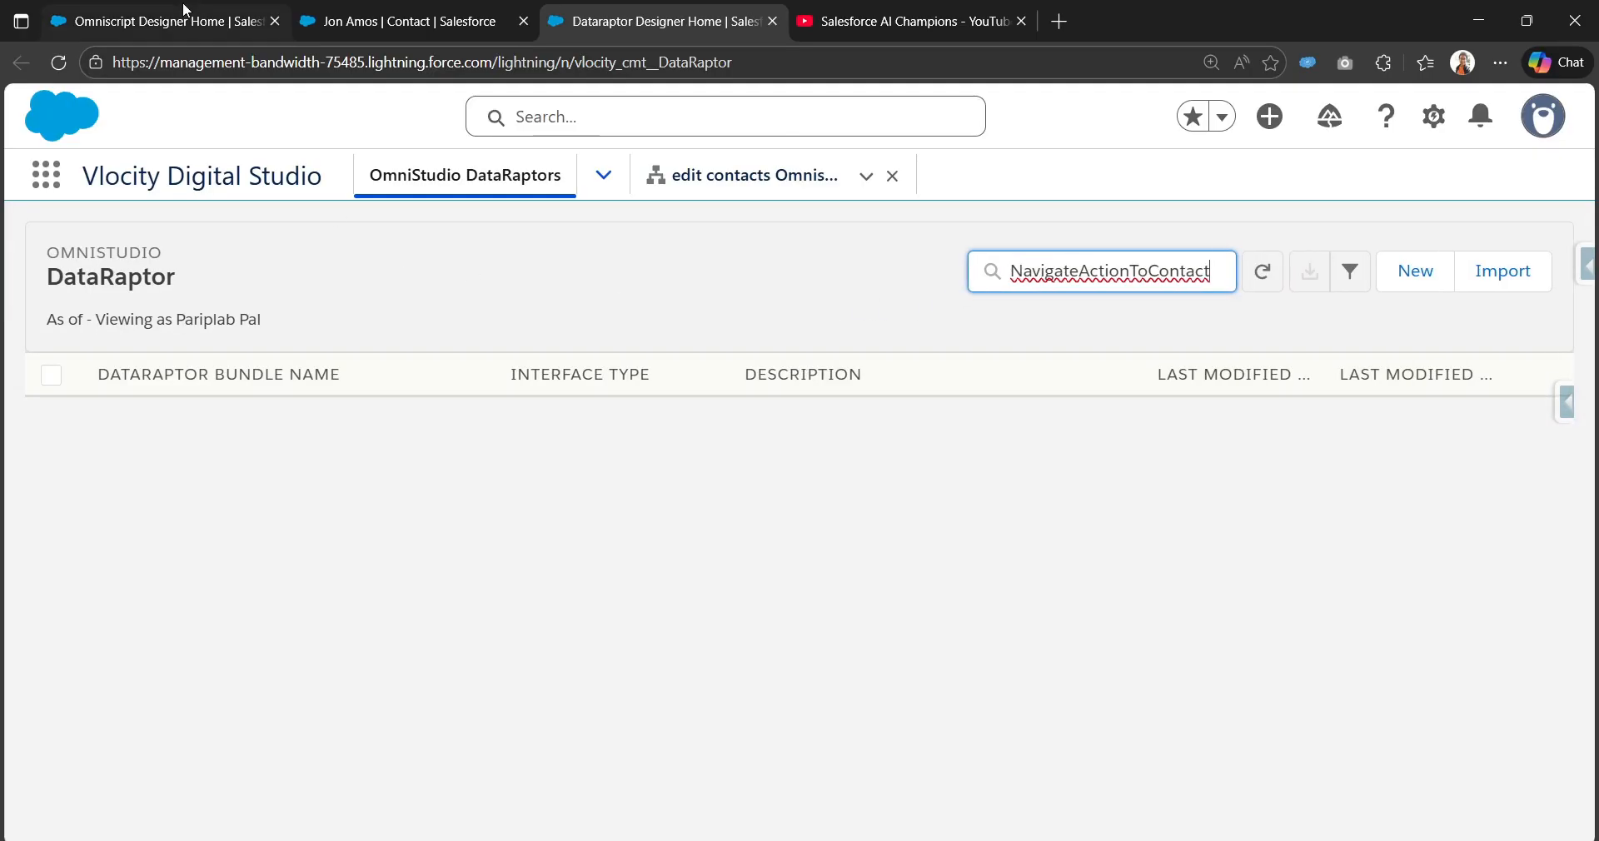
{"action": "left_click", "coordinate": [185, 10]}
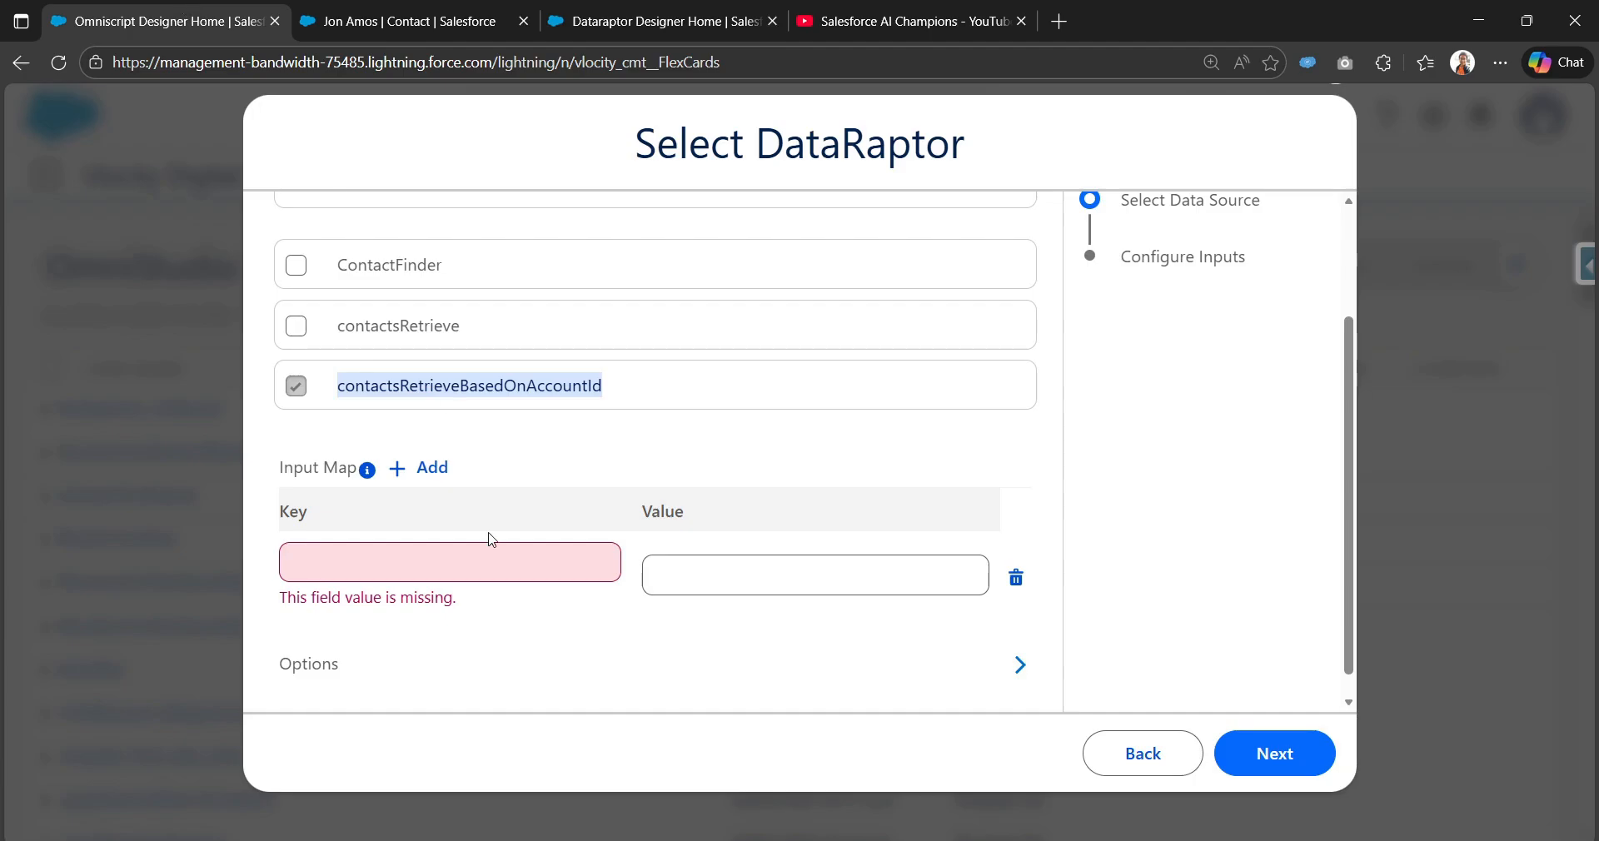
{"action": "left_click", "coordinate": [666, 21]}
{"action": "double_click", "coordinate": [1157, 269]}
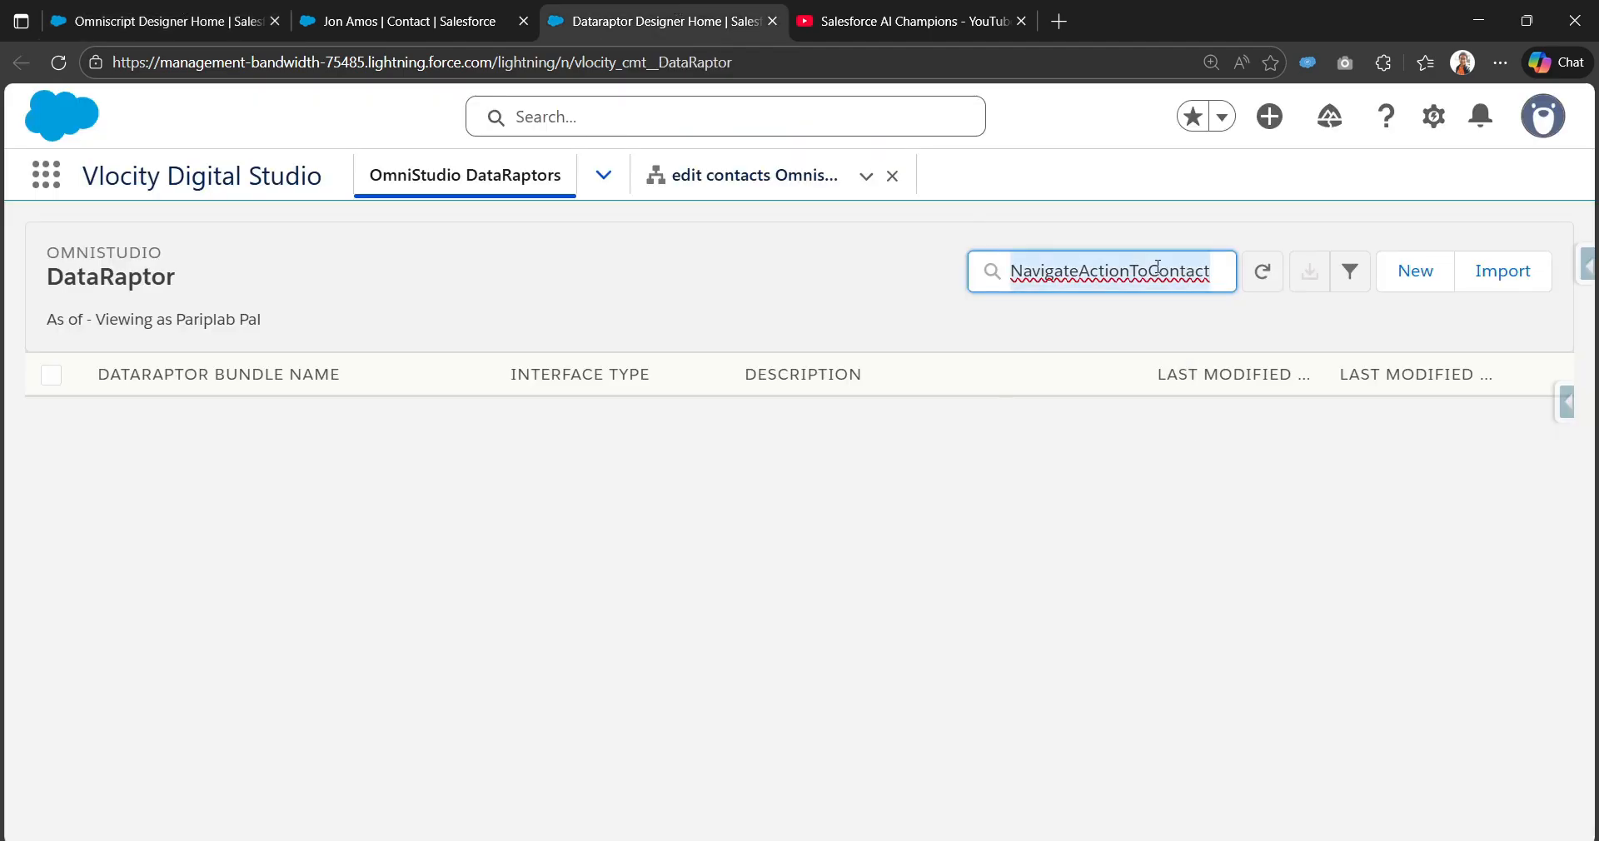
{"action": "type", "text": "cv"}
{"action": "type", "text": "ntact"}
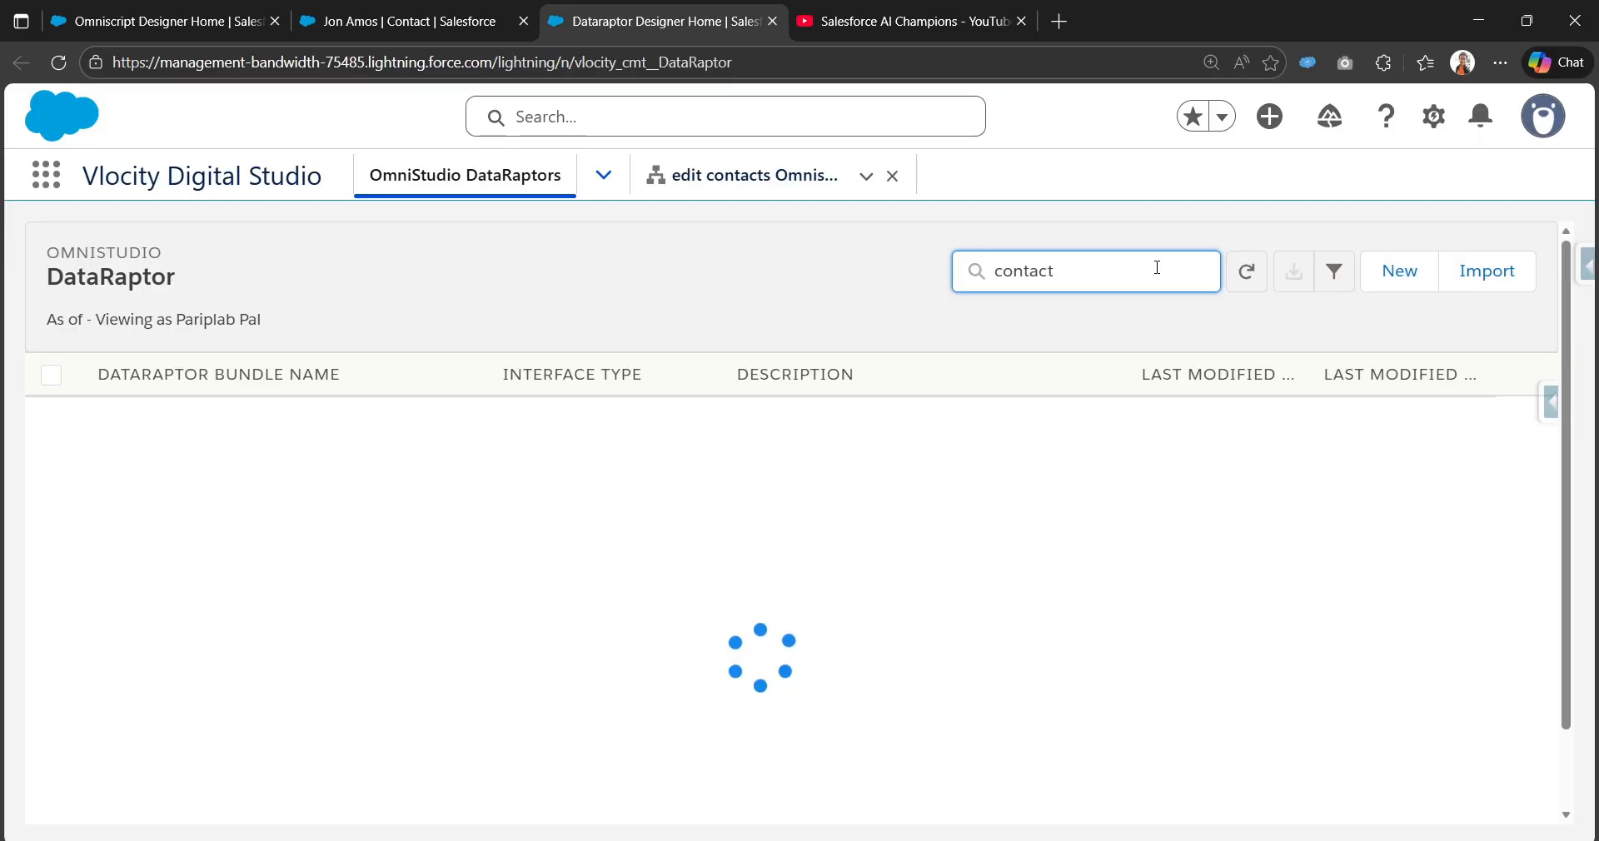
{"action": "left_click", "coordinate": [202, 4]}
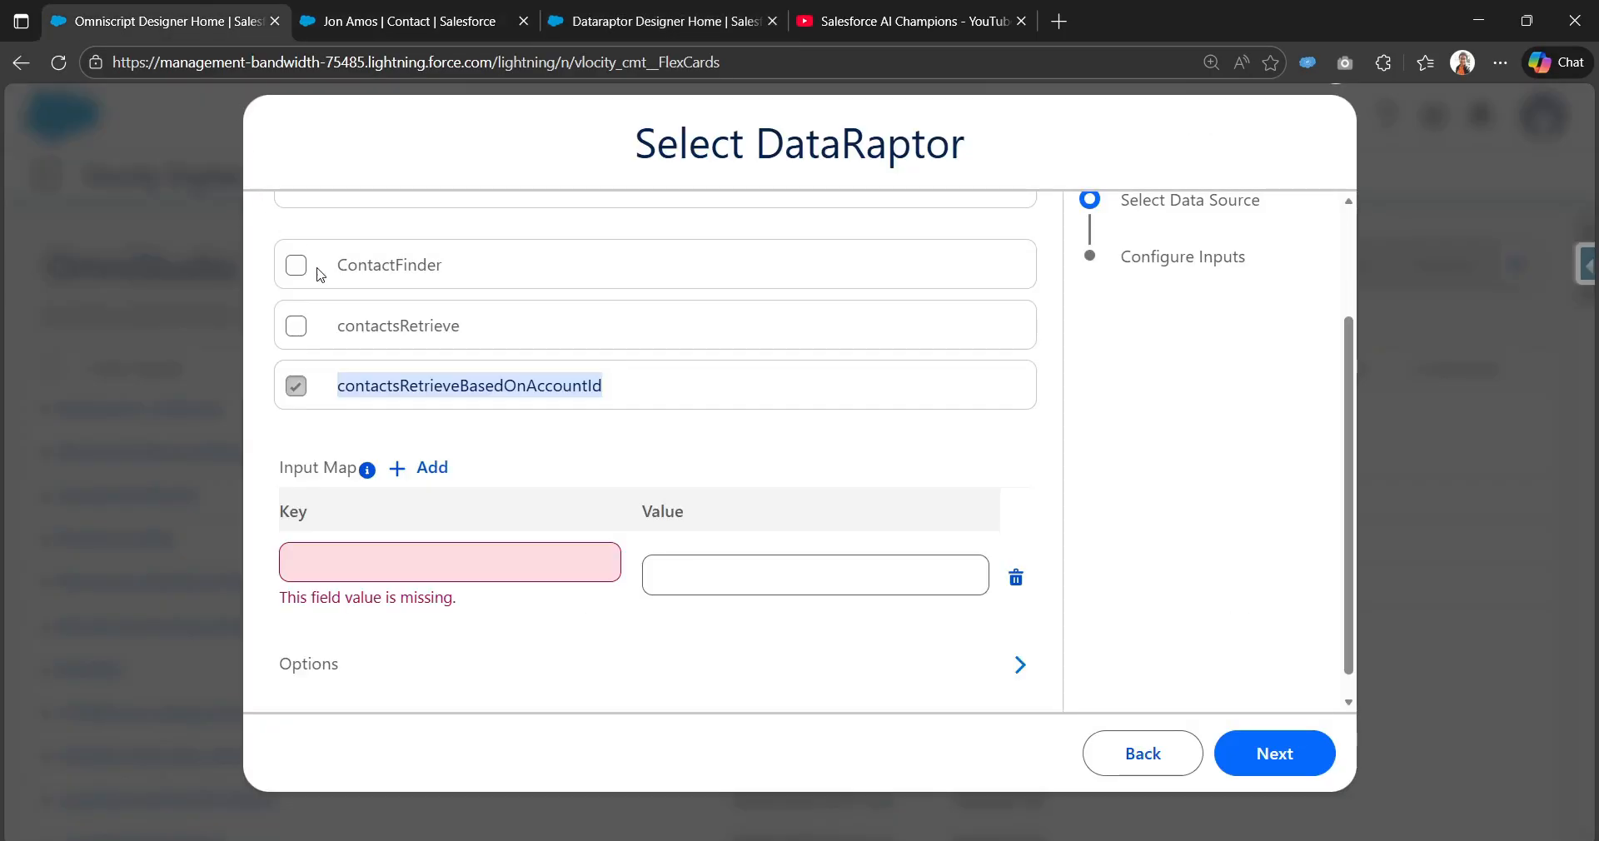
{"action": "left_click", "coordinate": [408, 21]}
{"action": "left_click", "coordinate": [658, 21]}
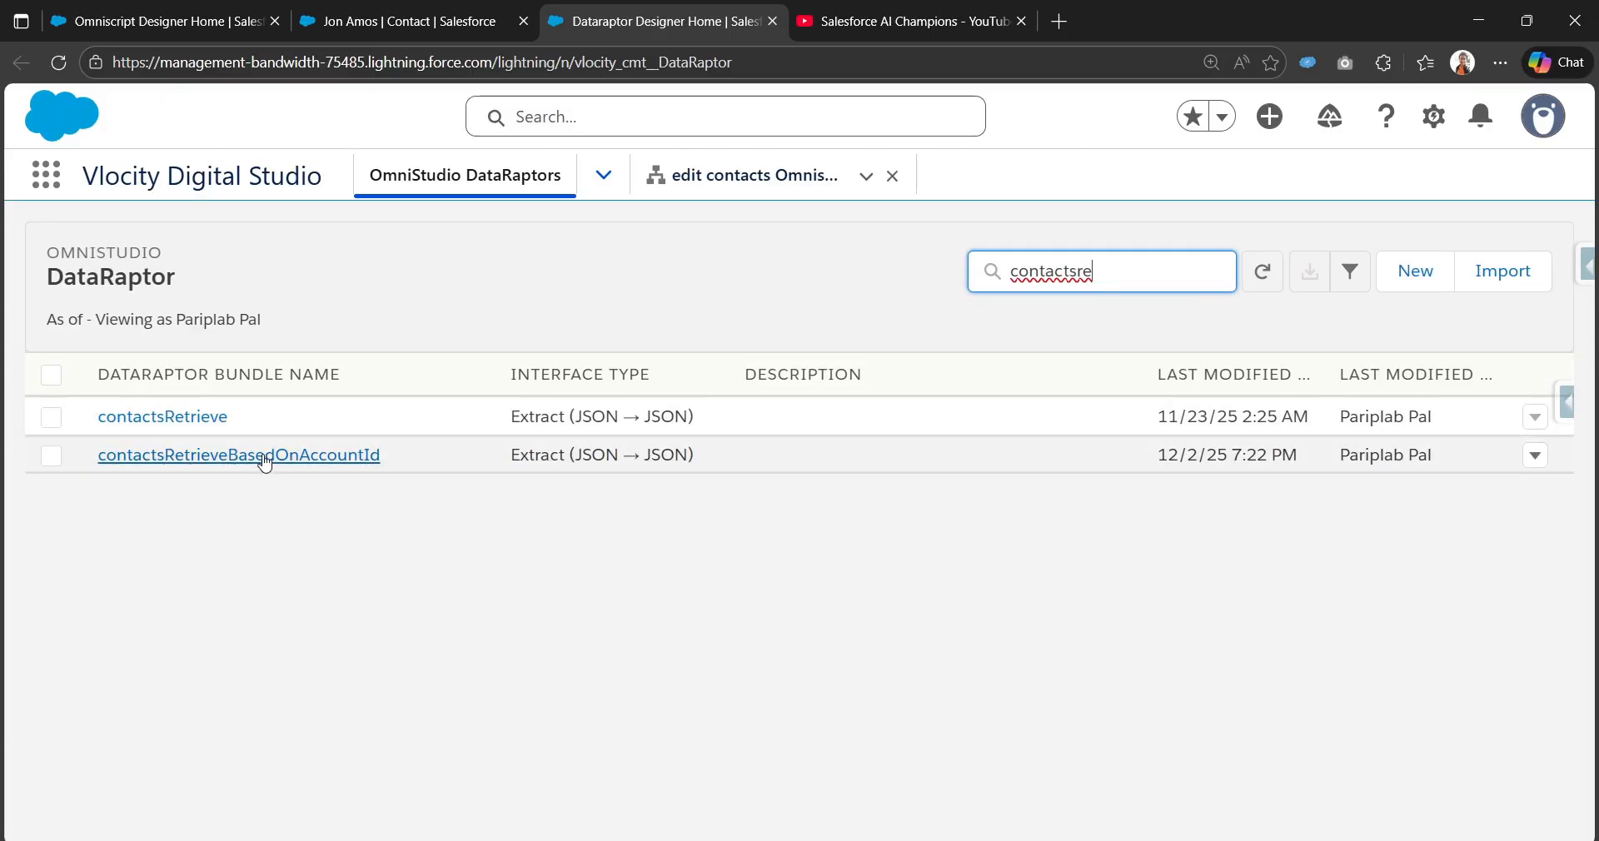
{"action": "left_click", "coordinate": [250, 458]}
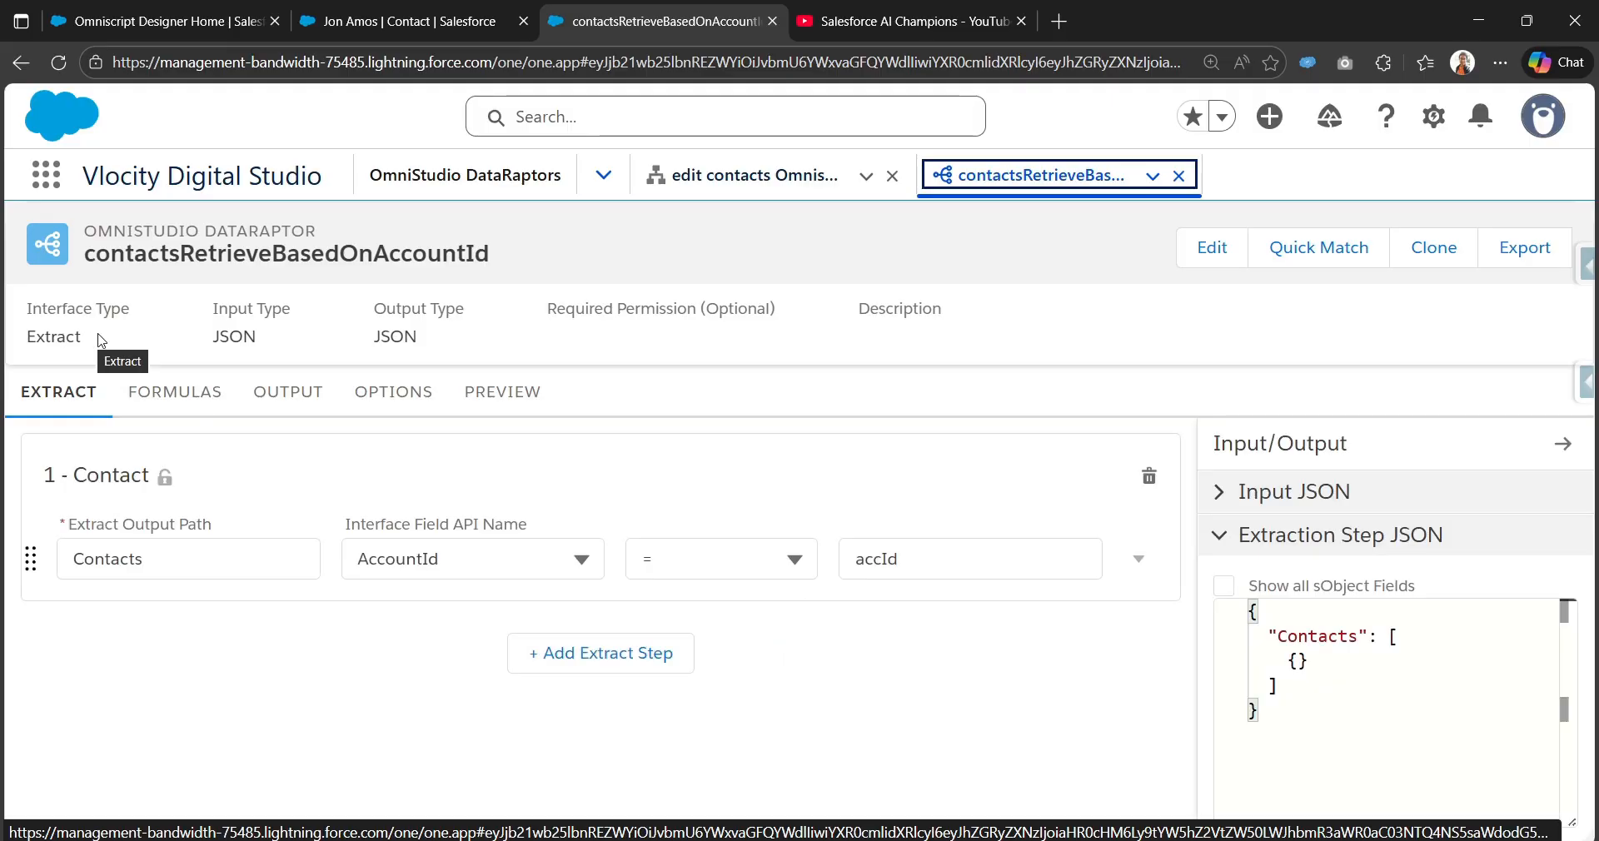
Step: Execute the contactsRetrieveBasedOnAccountId preview and confirm it returns the account's three contacts
{"action": "double_click", "coordinate": [908, 550]}
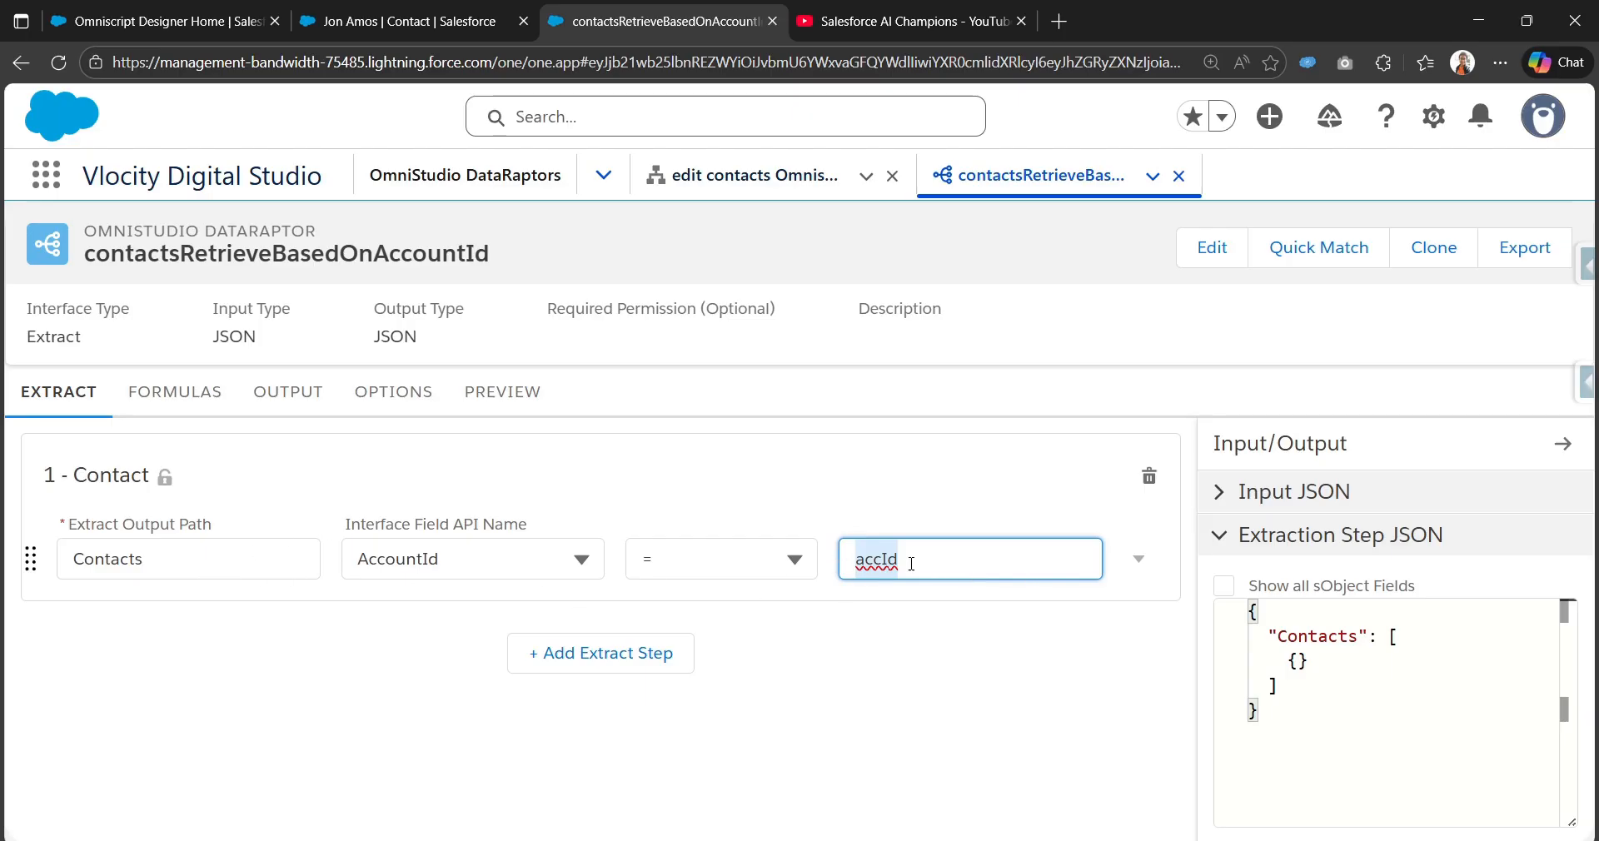
{"action": "left_click", "coordinate": [283, 393]}
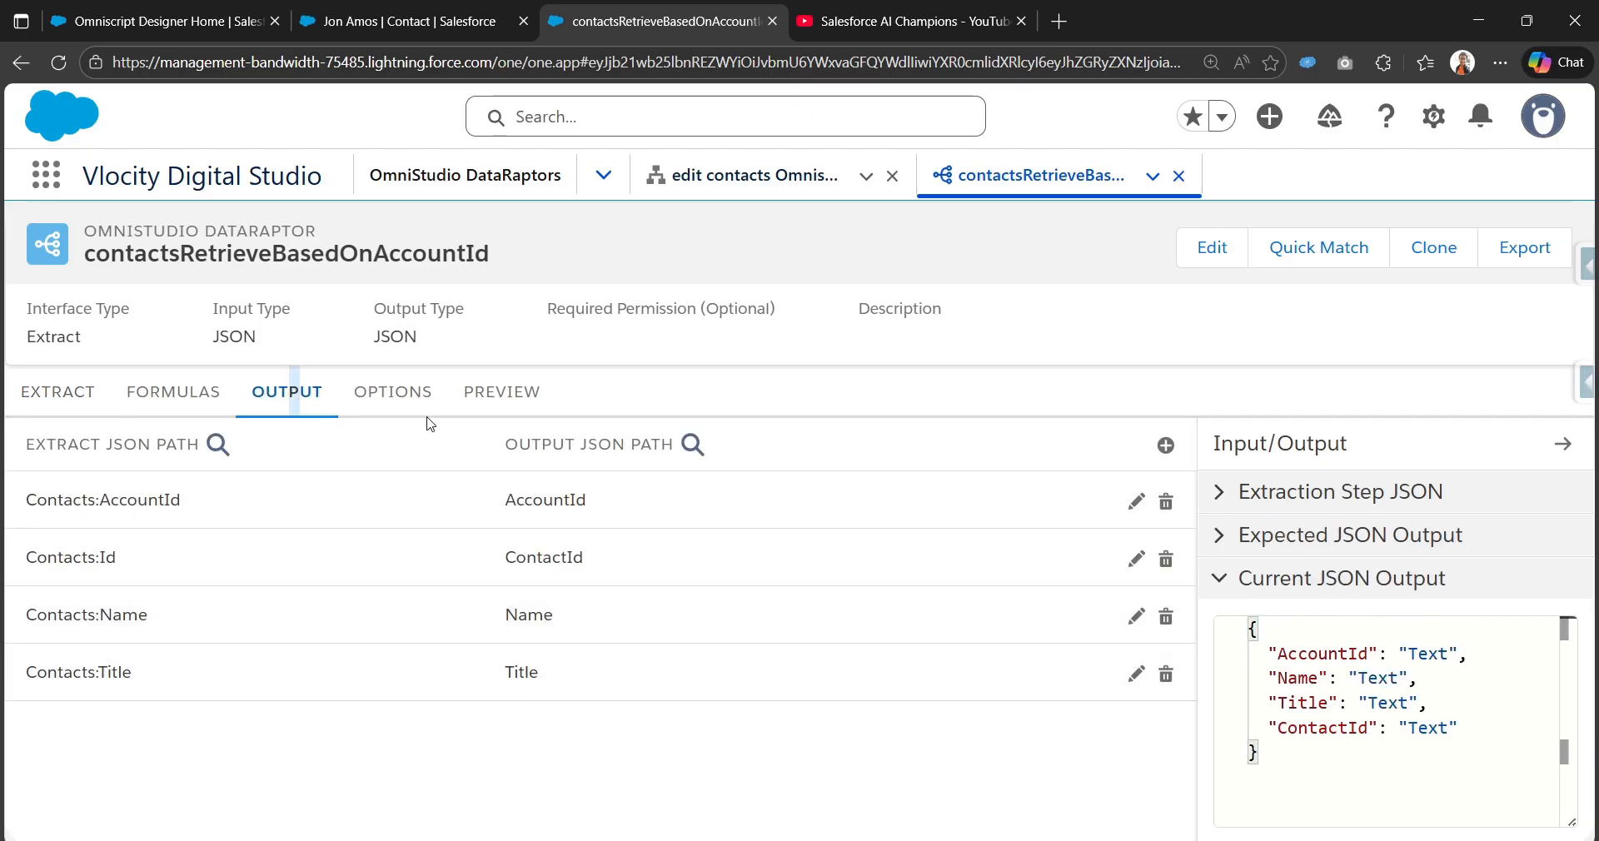
{"action": "left_click", "coordinate": [500, 391]}
{"action": "left_click", "coordinate": [325, 808]}
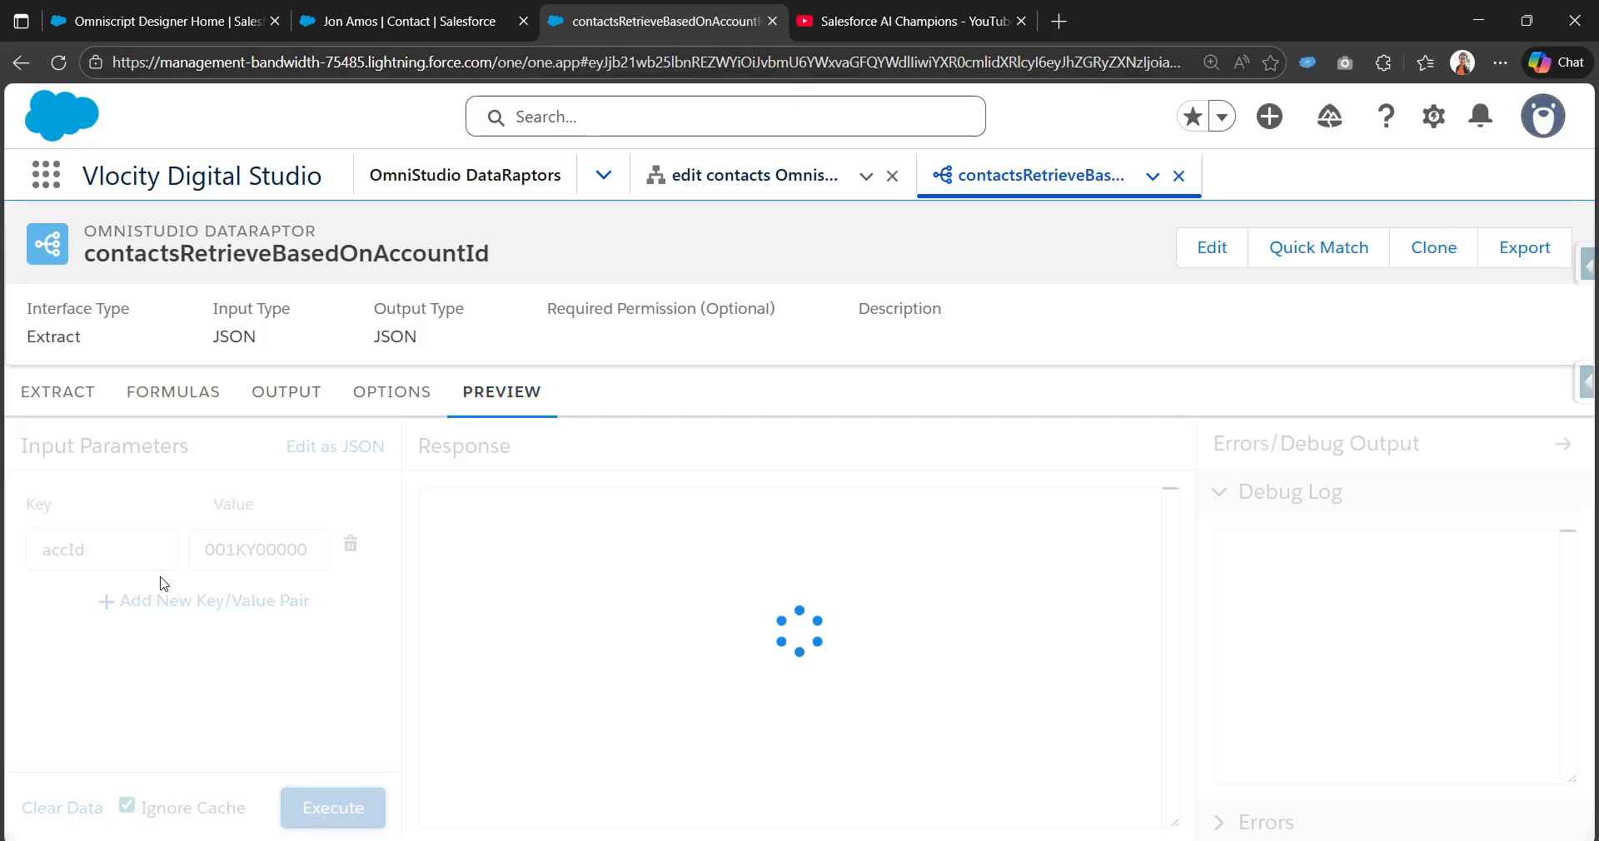
{"action": "scroll", "coordinate": [571, 526], "scroll_direction": "down", "scroll_amount": 2}
{"action": "scroll", "coordinate": [570, 526], "scroll_direction": "up", "scroll_amount": 2}
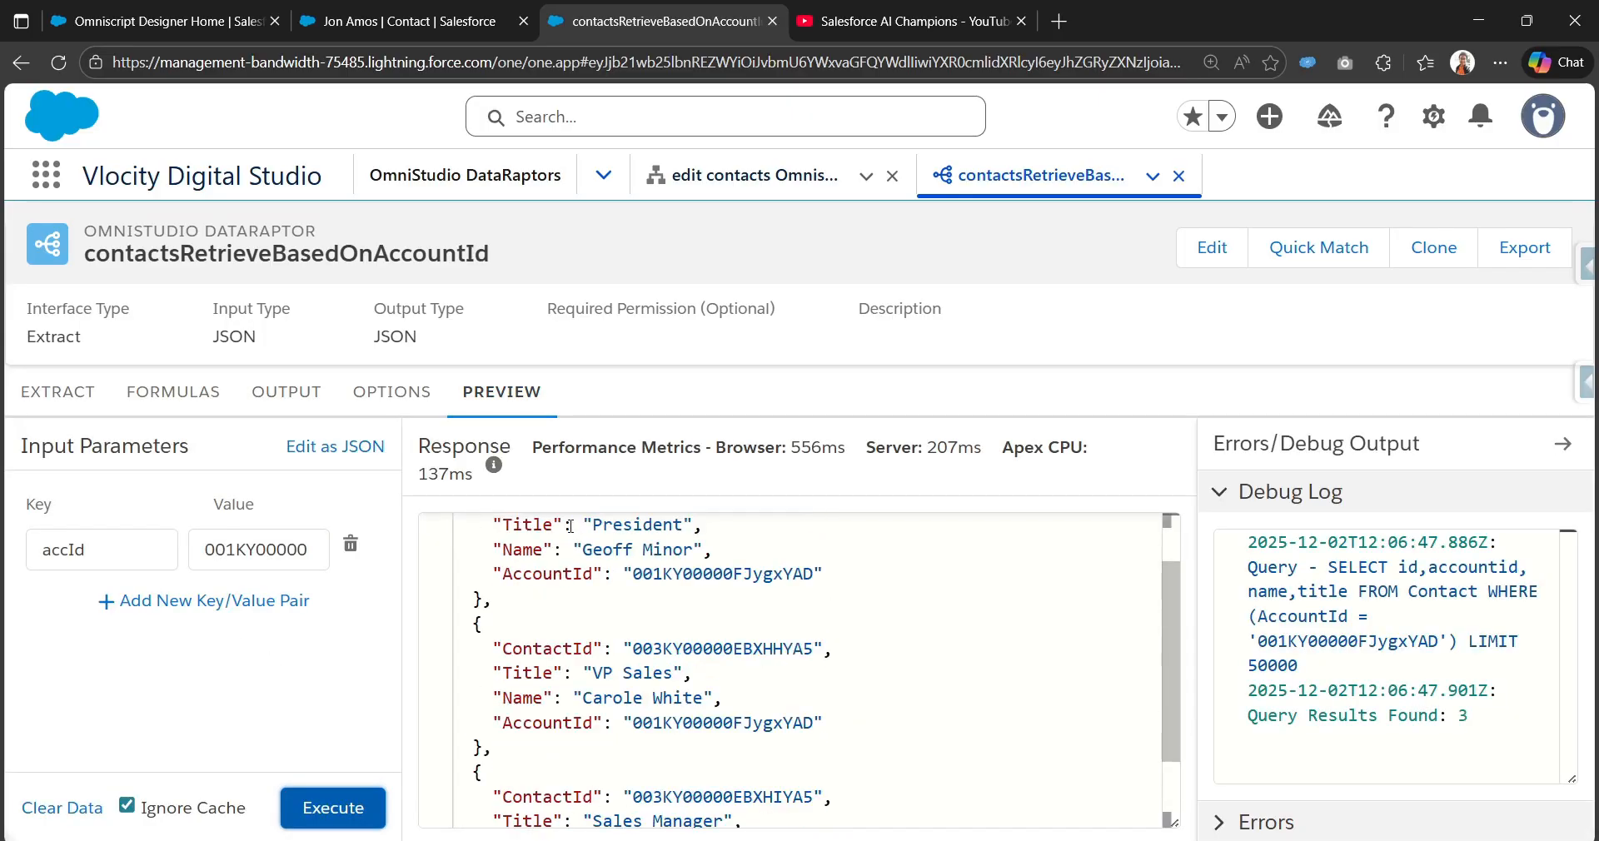
{"action": "scroll", "coordinate": [571, 526], "scroll_direction": "up", "scroll_amount": 1}
{"action": "scroll", "coordinate": [571, 583], "scroll_direction": "down", "scroll_amount": 2}
{"action": "scroll", "coordinate": [541, 625], "scroll_direction": "up", "scroll_amount": 3}
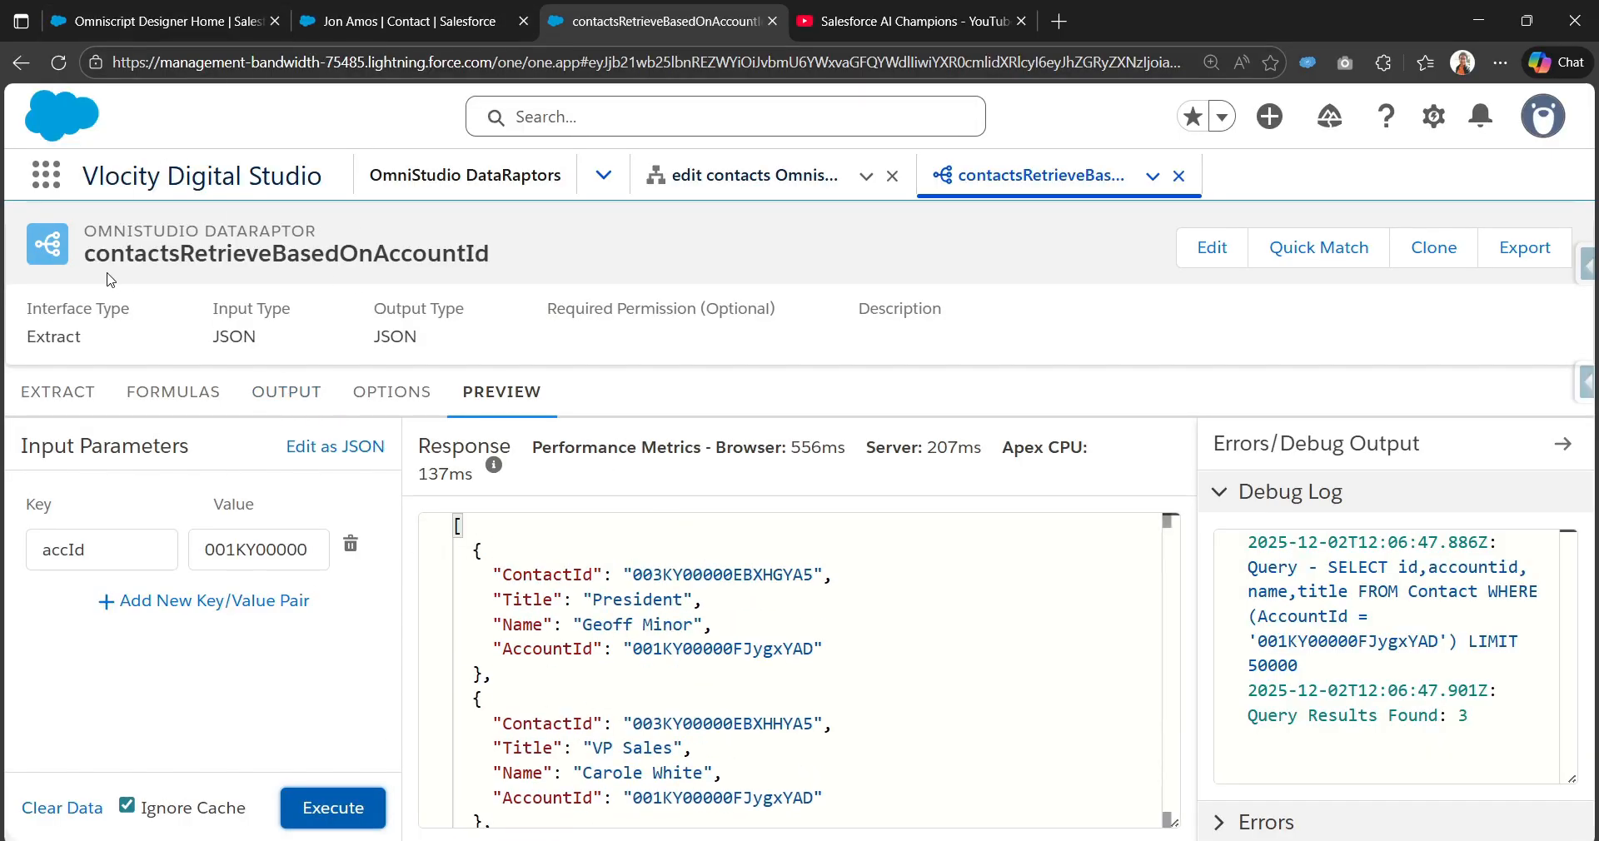
{"action": "left_click_drag", "start_coordinate": [100, 262], "coordinate": [548, 268]}
{"action": "left_click", "coordinate": [183, 8]}
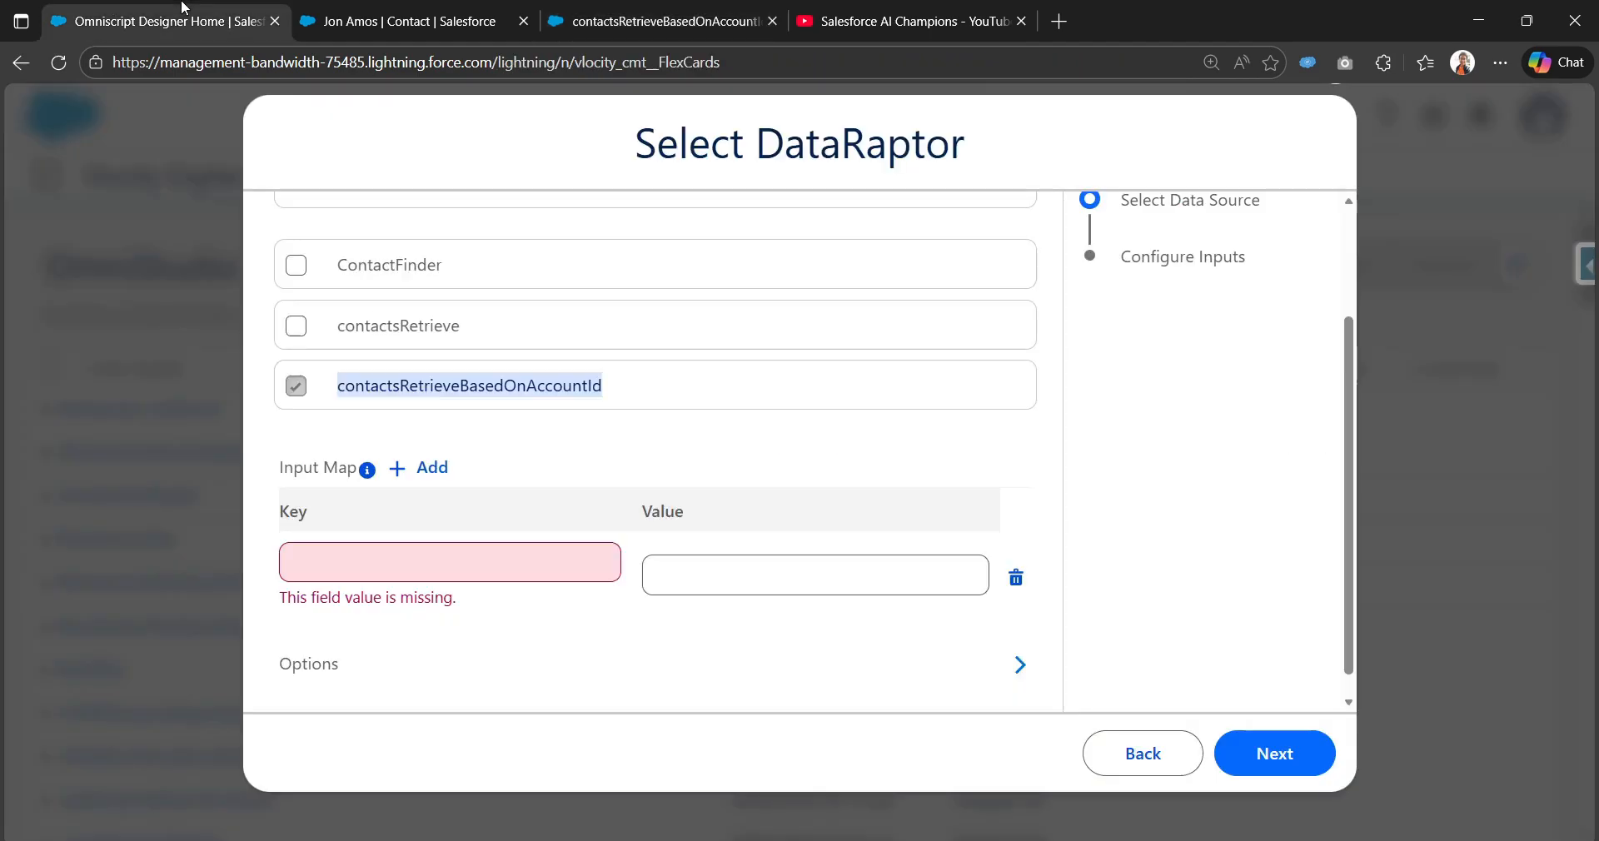
Step: Copy accId from the DataRaptor preview into the Input Map Key field
{"action": "left_click", "coordinate": [658, 21]}
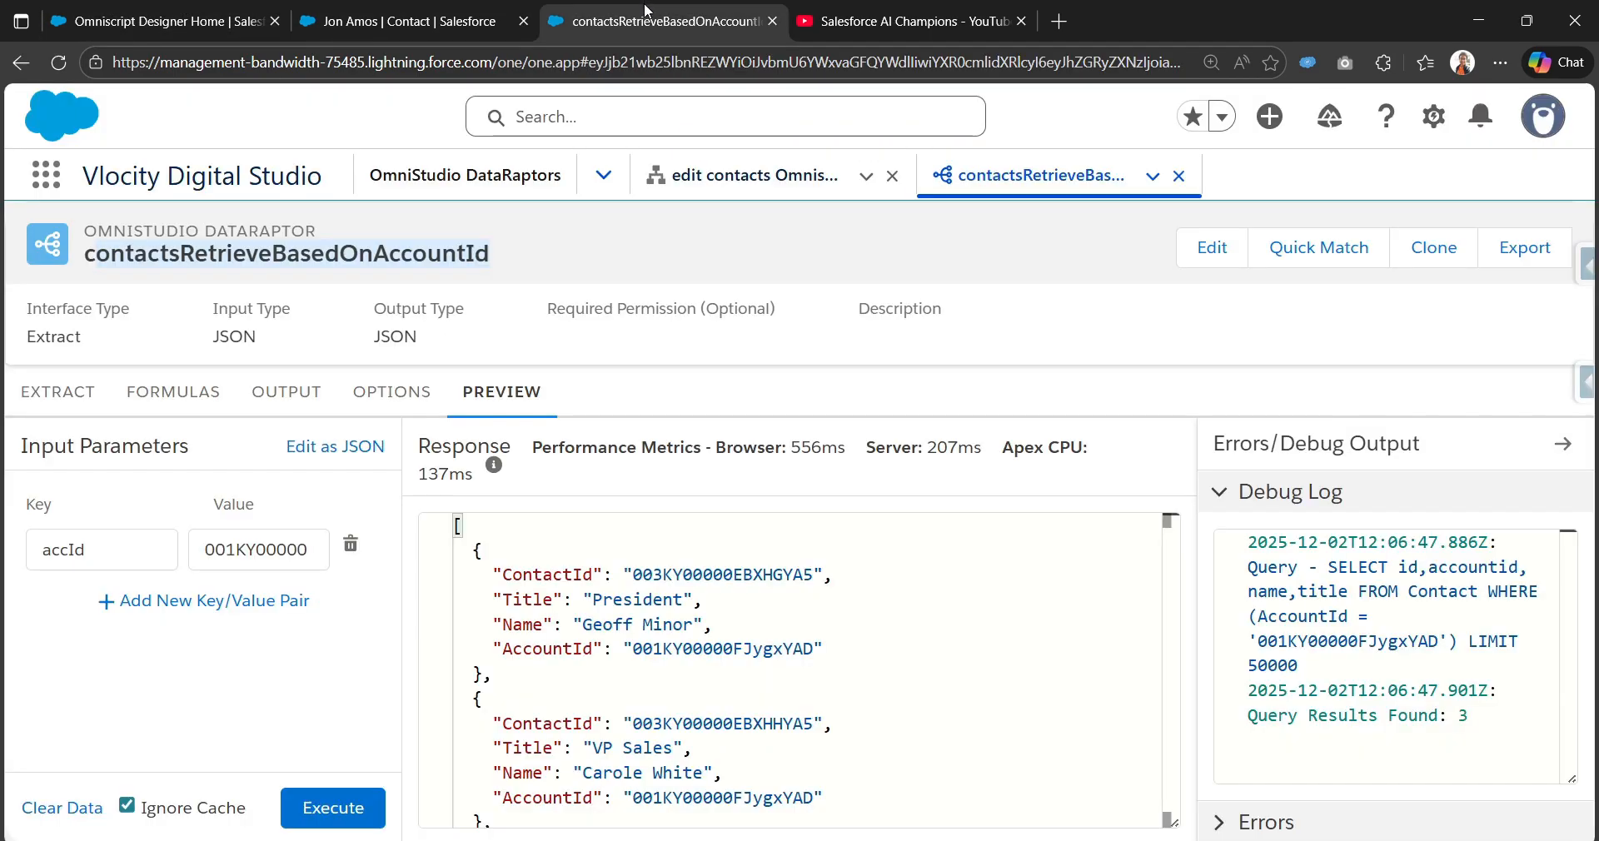
{"action": "double_click", "coordinate": [98, 559]}
{"action": "key", "text": "ctrl+c"}
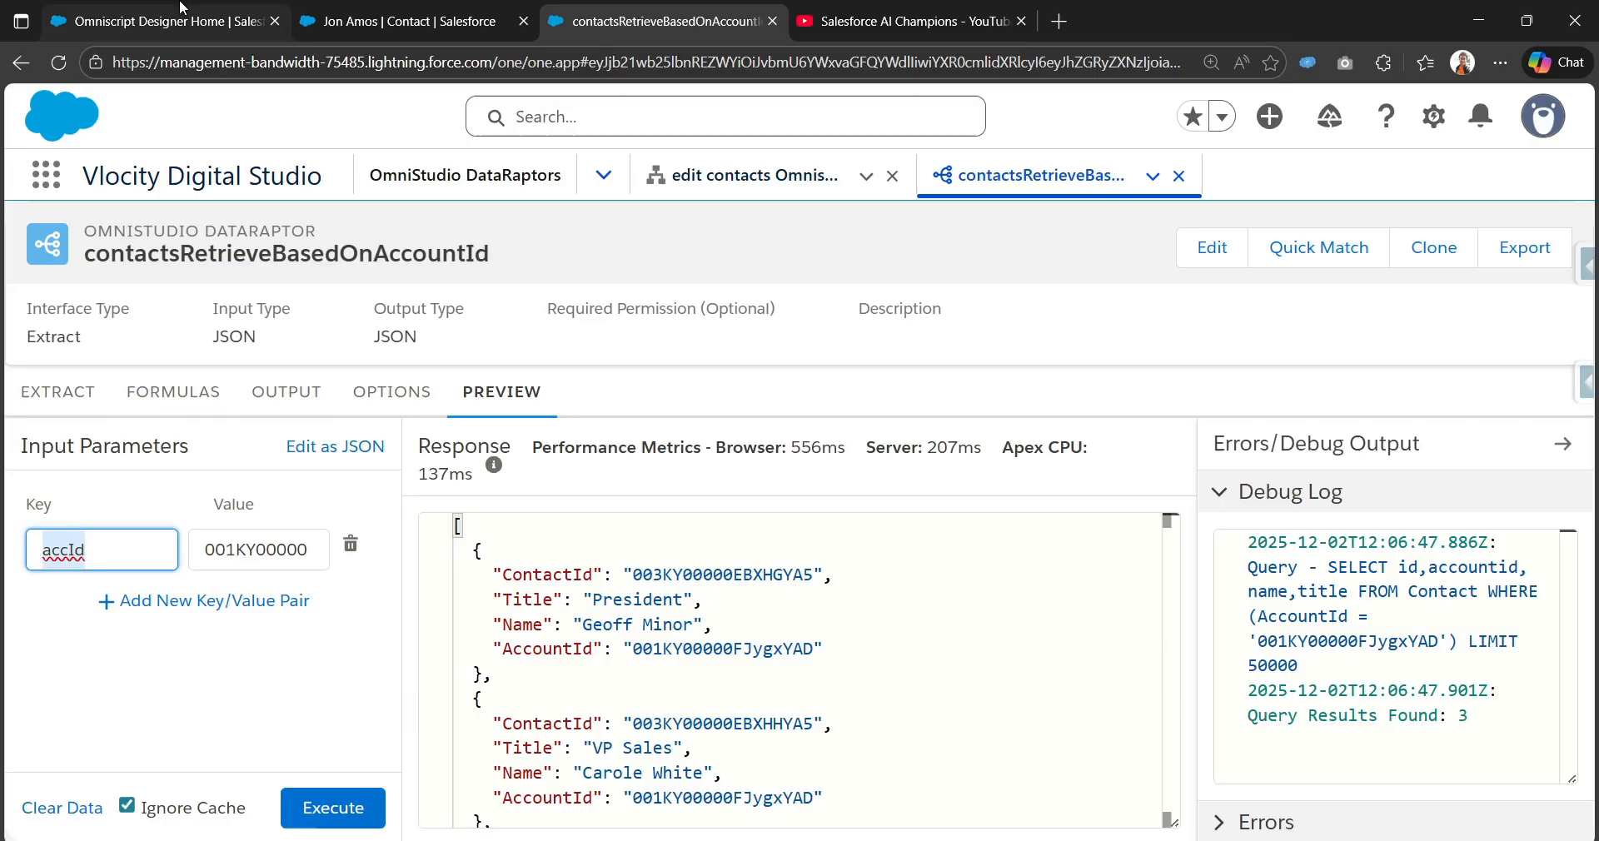
{"action": "left_click", "coordinate": [166, 21]}
{"action": "left_click", "coordinate": [450, 567]}
{"action": "key", "text": "ctrl+v"}
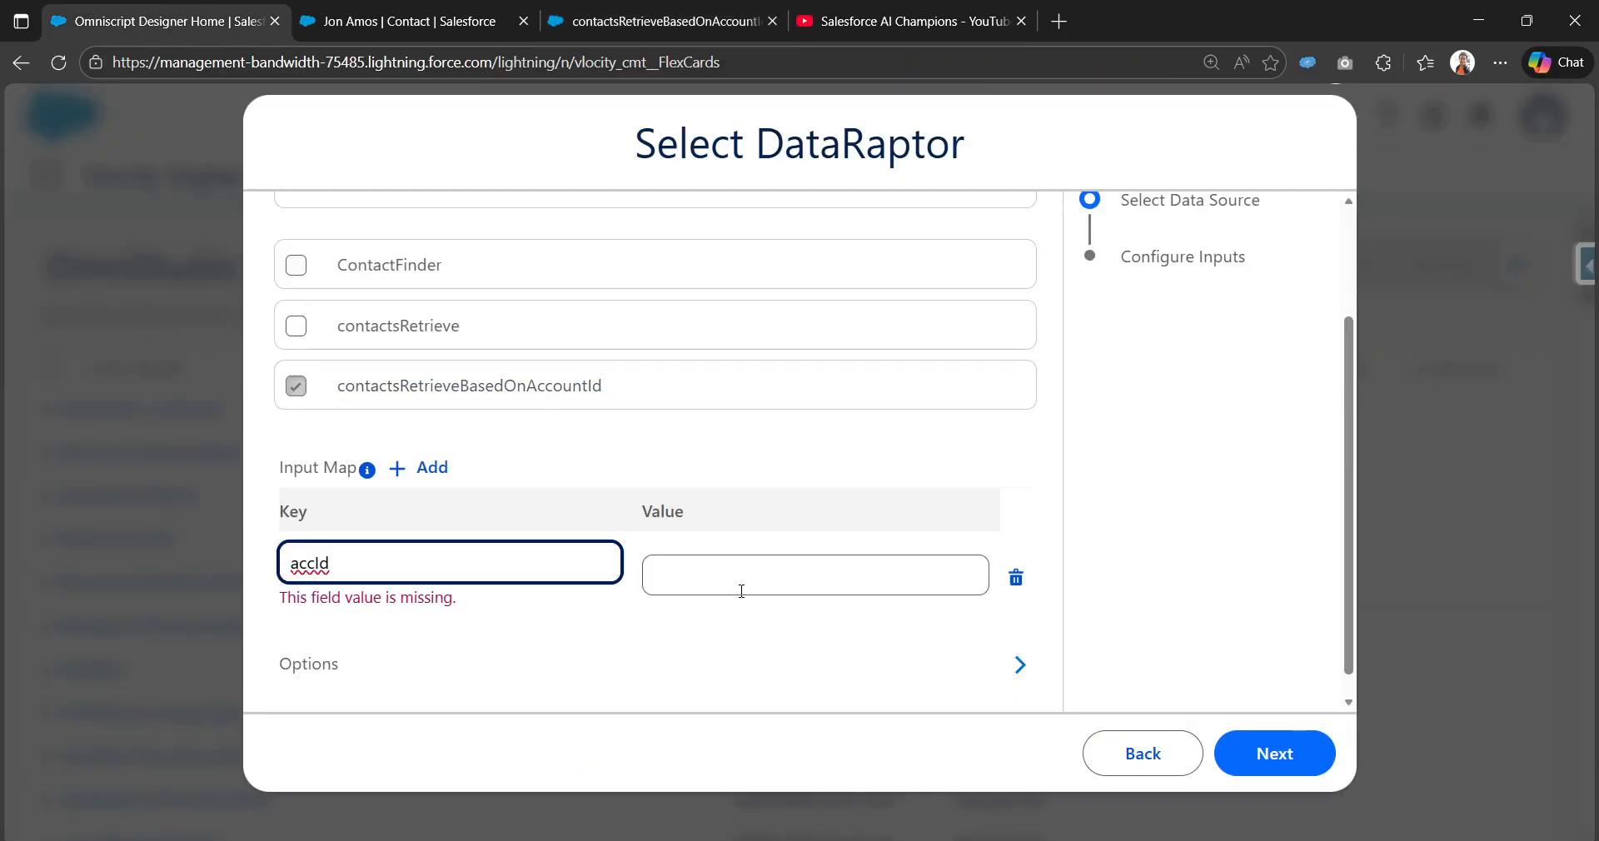
Step: Fill the Input Map Value with the test account Id copied from the preview
{"action": "left_click", "coordinate": [742, 591]}
{"action": "left_click", "coordinate": [658, 21]}
{"action": "double_click", "coordinate": [236, 558]}
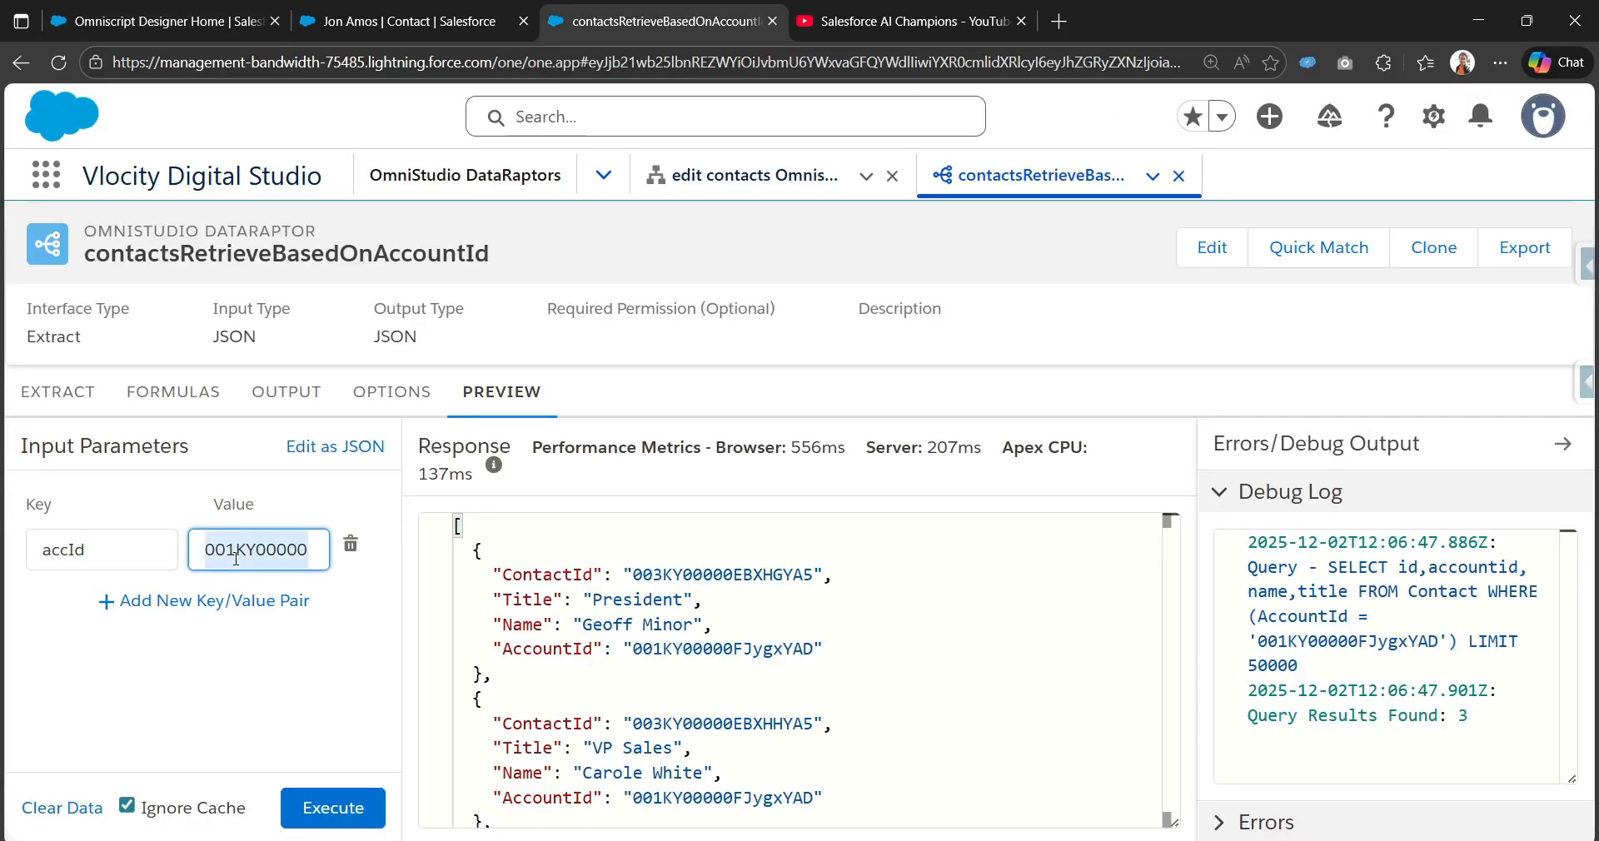
{"action": "key", "text": "ctrl+c"}
{"action": "left_click", "coordinate": [166, 21]}
{"action": "key", "text": "ctrl+v"}
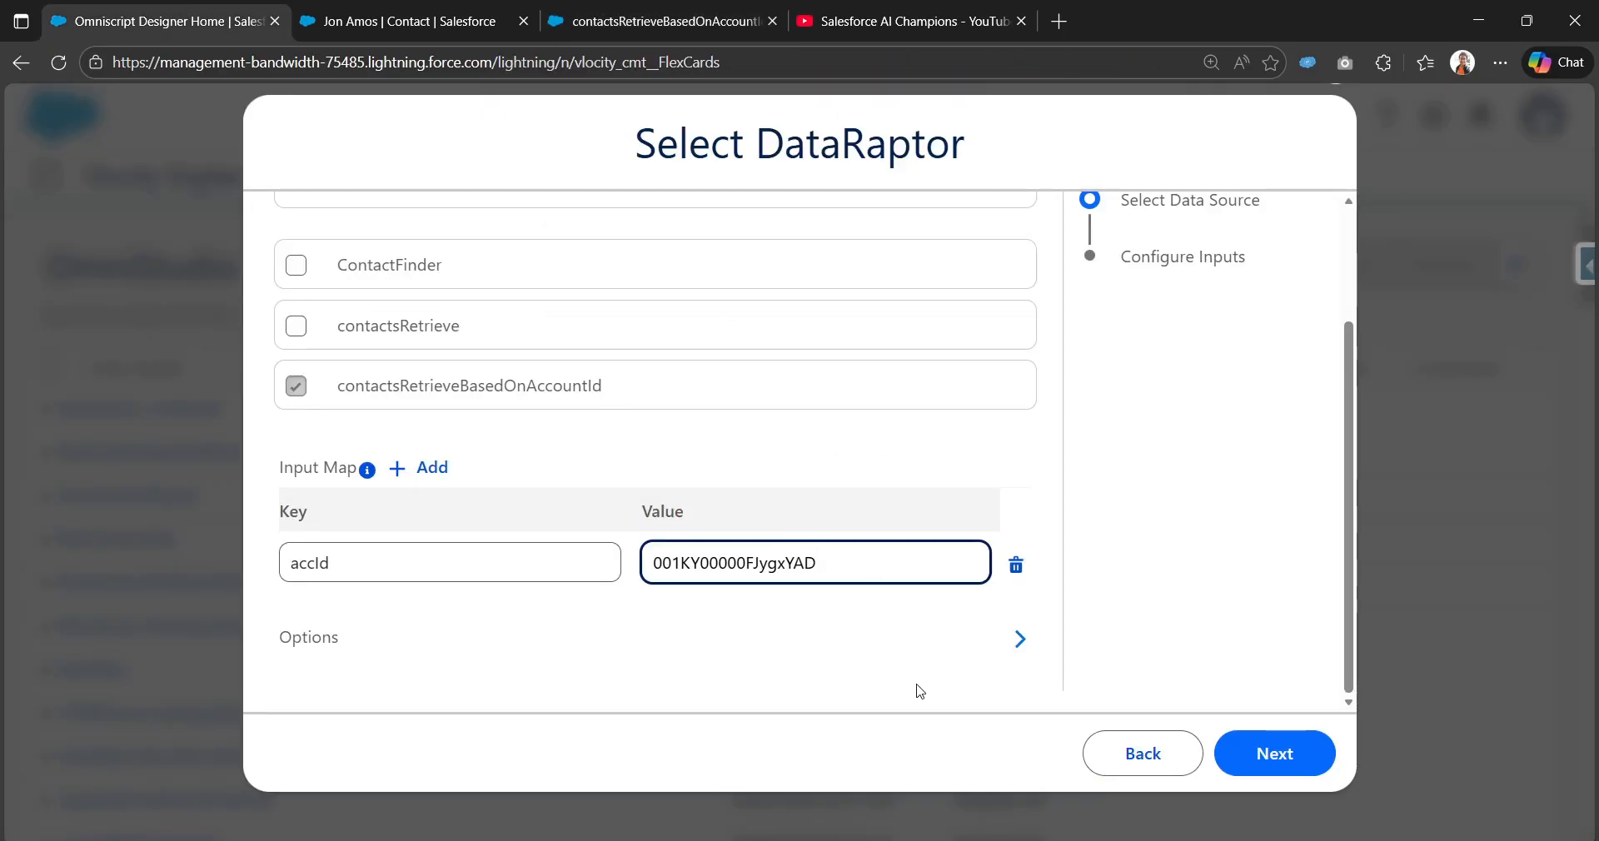
{"action": "left_click", "coordinate": [1138, 554]}
{"action": "left_click", "coordinate": [1258, 759]}
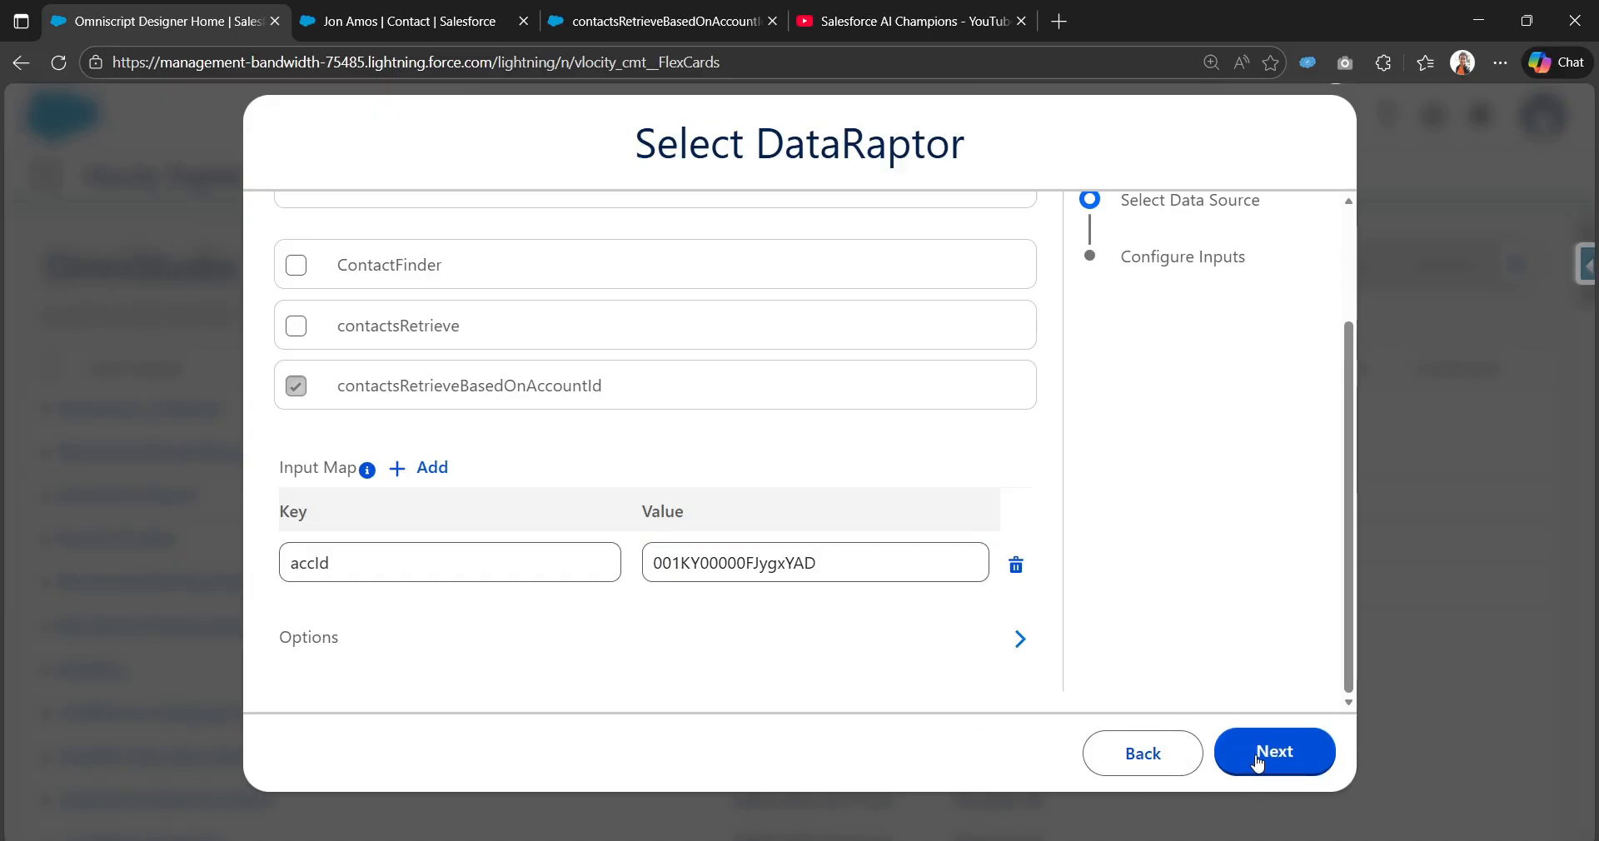
Step: Fetch a test response returning 3 records, review its JSON, and save the FlexCard
{"action": "left_click", "coordinate": [441, 468]}
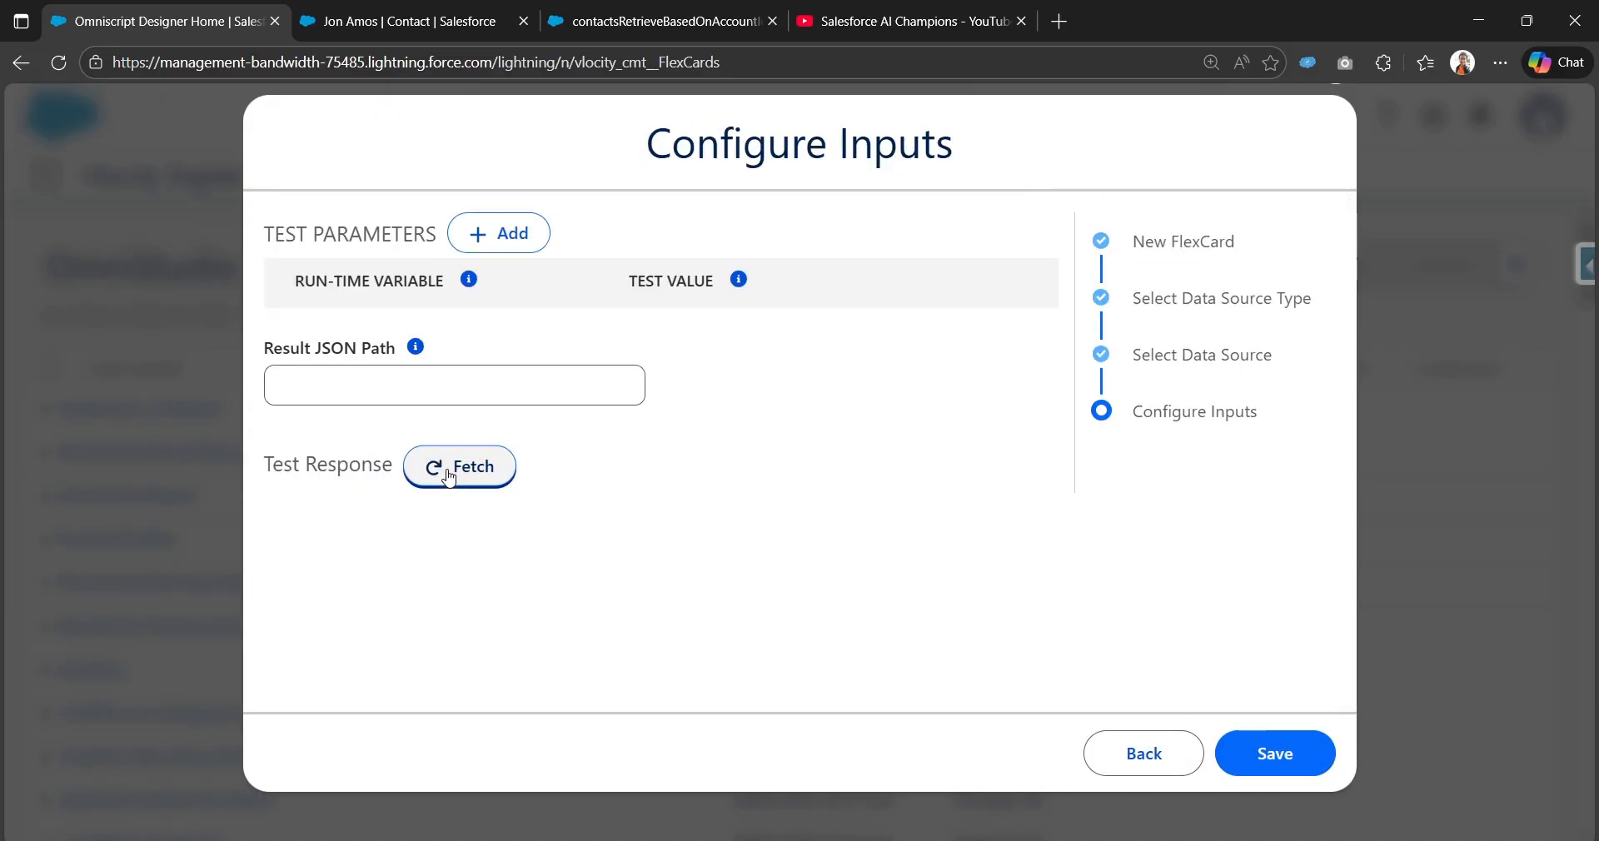
{"action": "scroll", "coordinate": [443, 421], "scroll_direction": "down", "scroll_amount": 2}
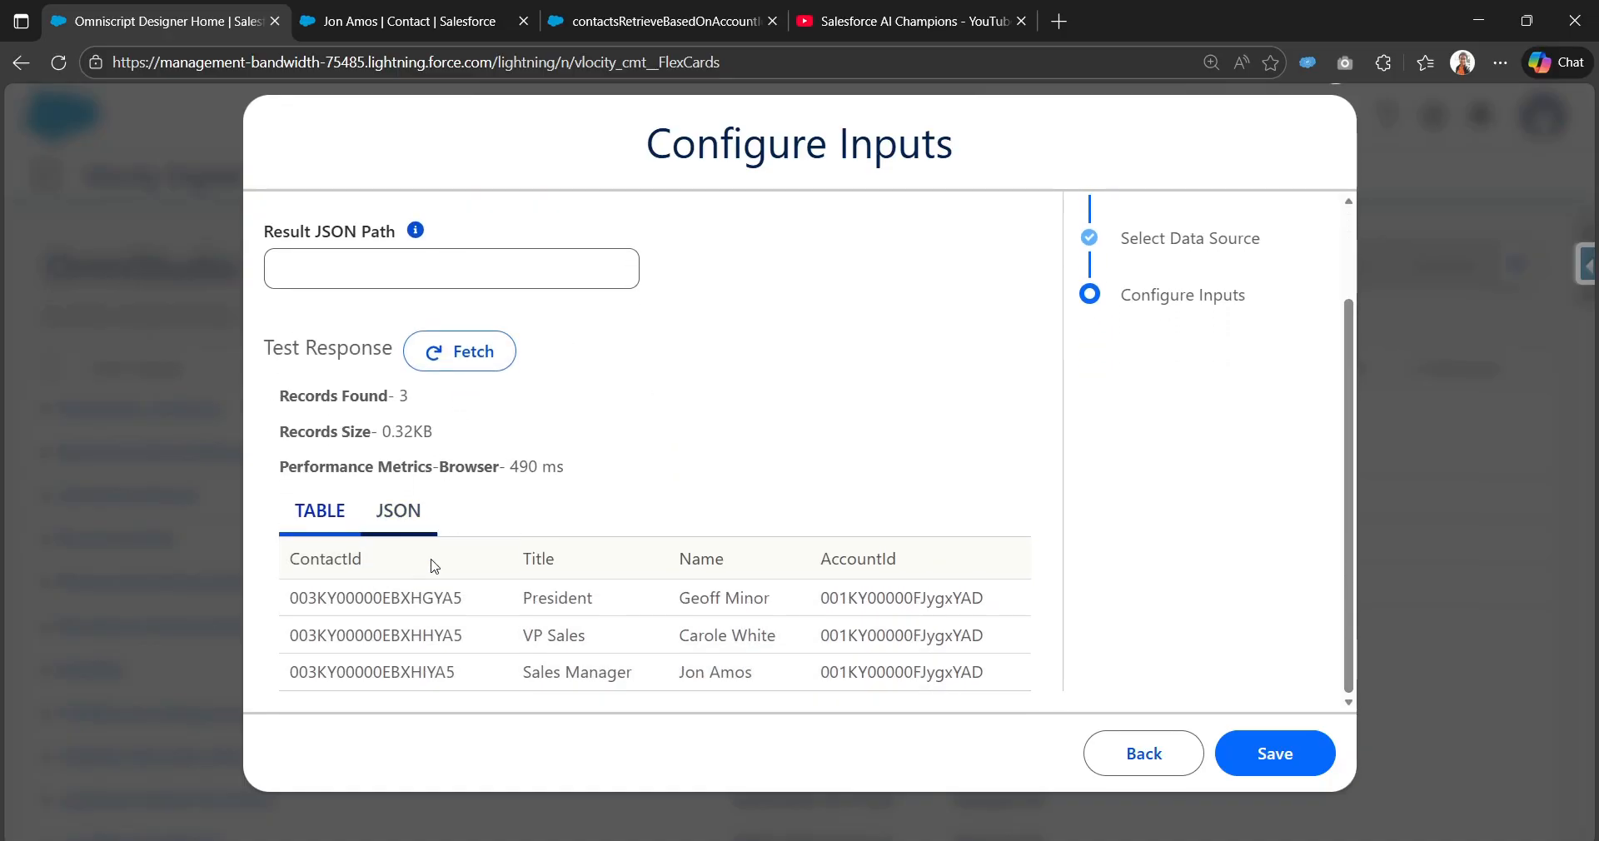
{"action": "left_click", "coordinate": [411, 517]}
{"action": "scroll", "coordinate": [411, 520], "scroll_direction": "down", "scroll_amount": 3}
{"action": "scroll", "coordinate": [439, 352], "scroll_direction": "down", "scroll_amount": 2}
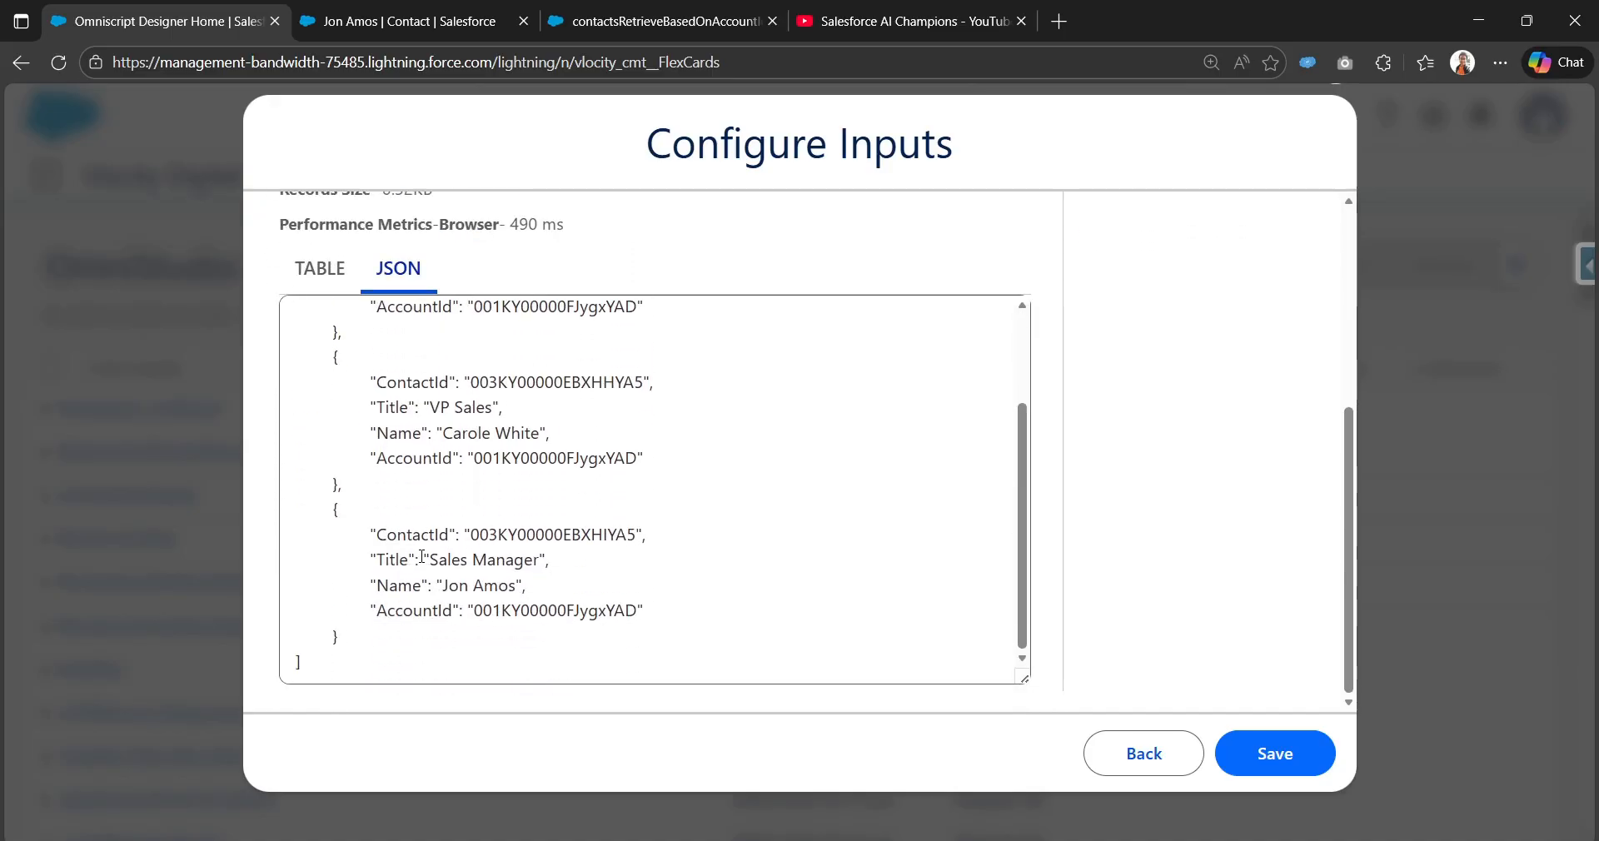
{"action": "scroll", "coordinate": [440, 351], "scroll_direction": "up", "scroll_amount": 2}
{"action": "left_click", "coordinate": [1262, 749]}
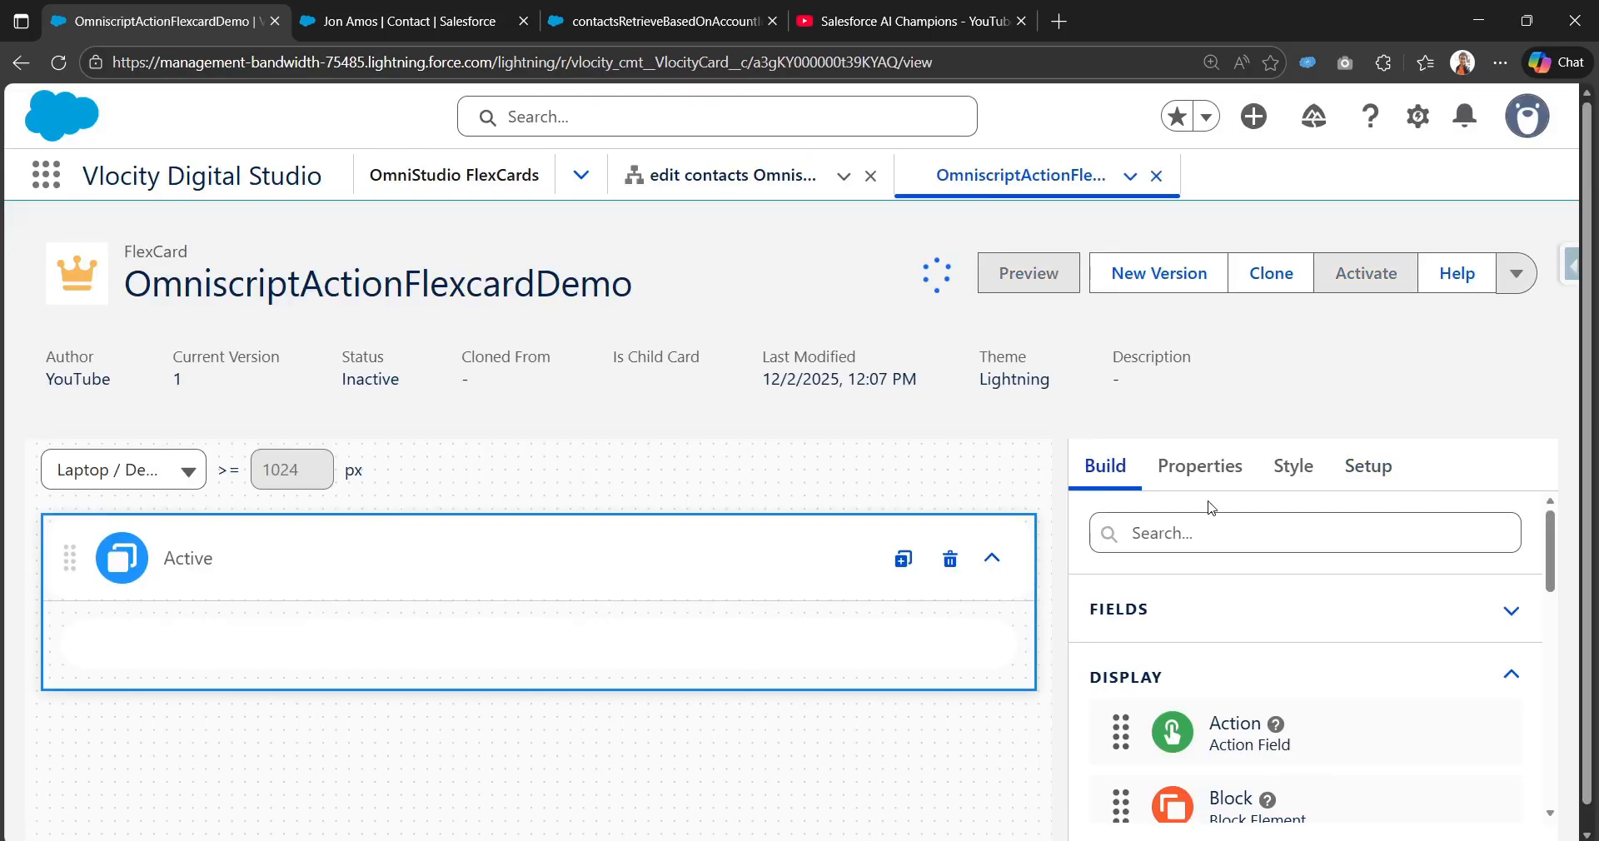
Step: Find the Block element by searching 'b' and add it to the card's Active state
{"action": "scroll", "coordinate": [1149, 608], "scroll_direction": "down", "scroll_amount": 2}
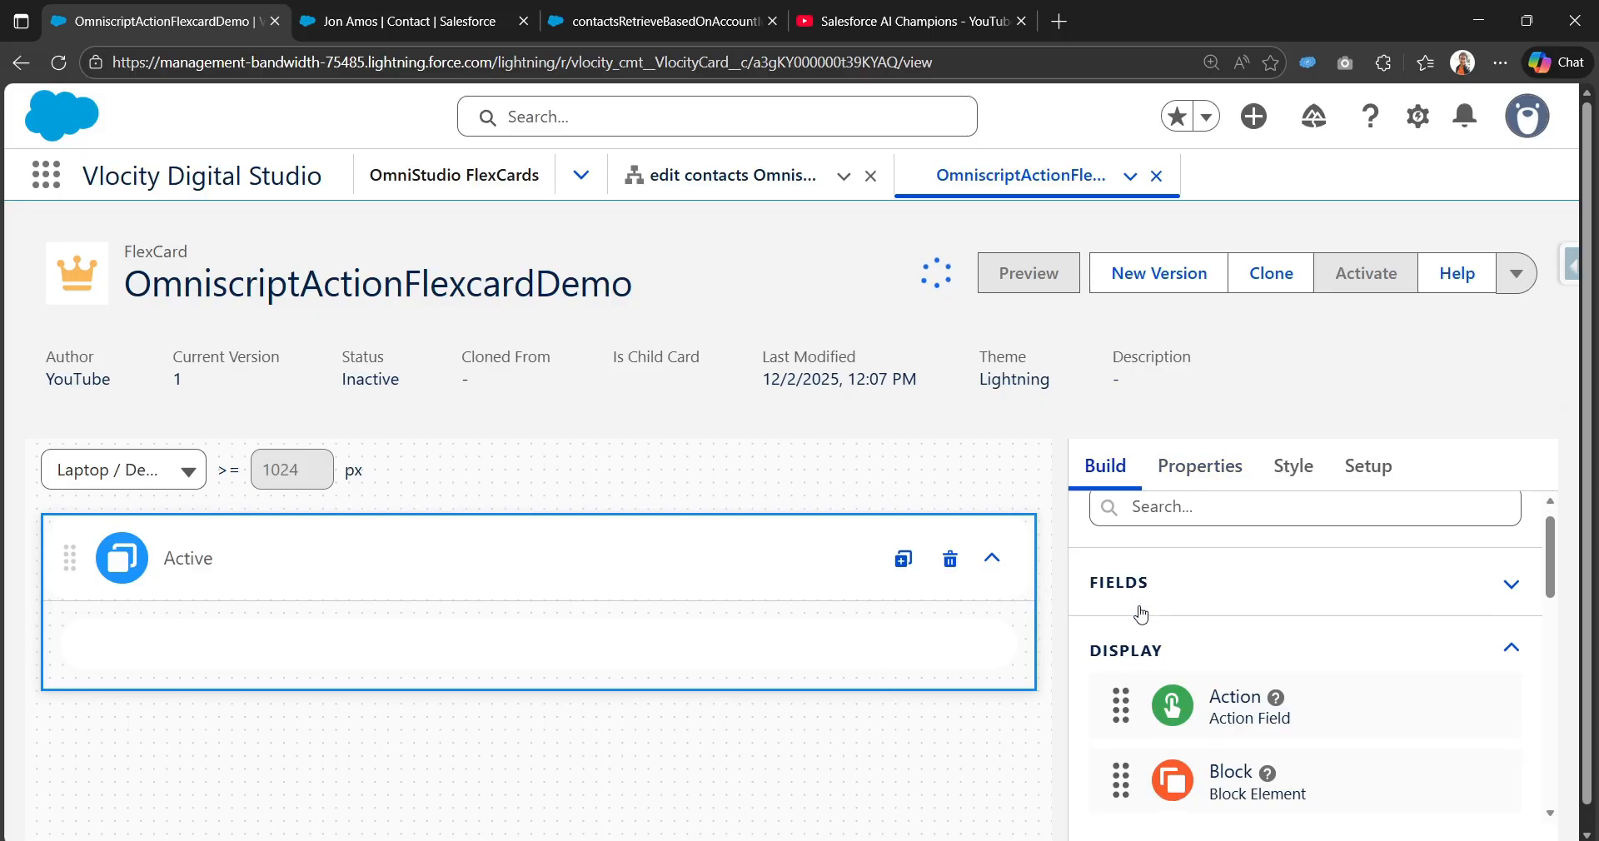
{"action": "scroll", "coordinate": [1171, 603], "scroll_direction": "up", "scroll_amount": 2}
{"action": "left_click", "coordinate": [1287, 535]}
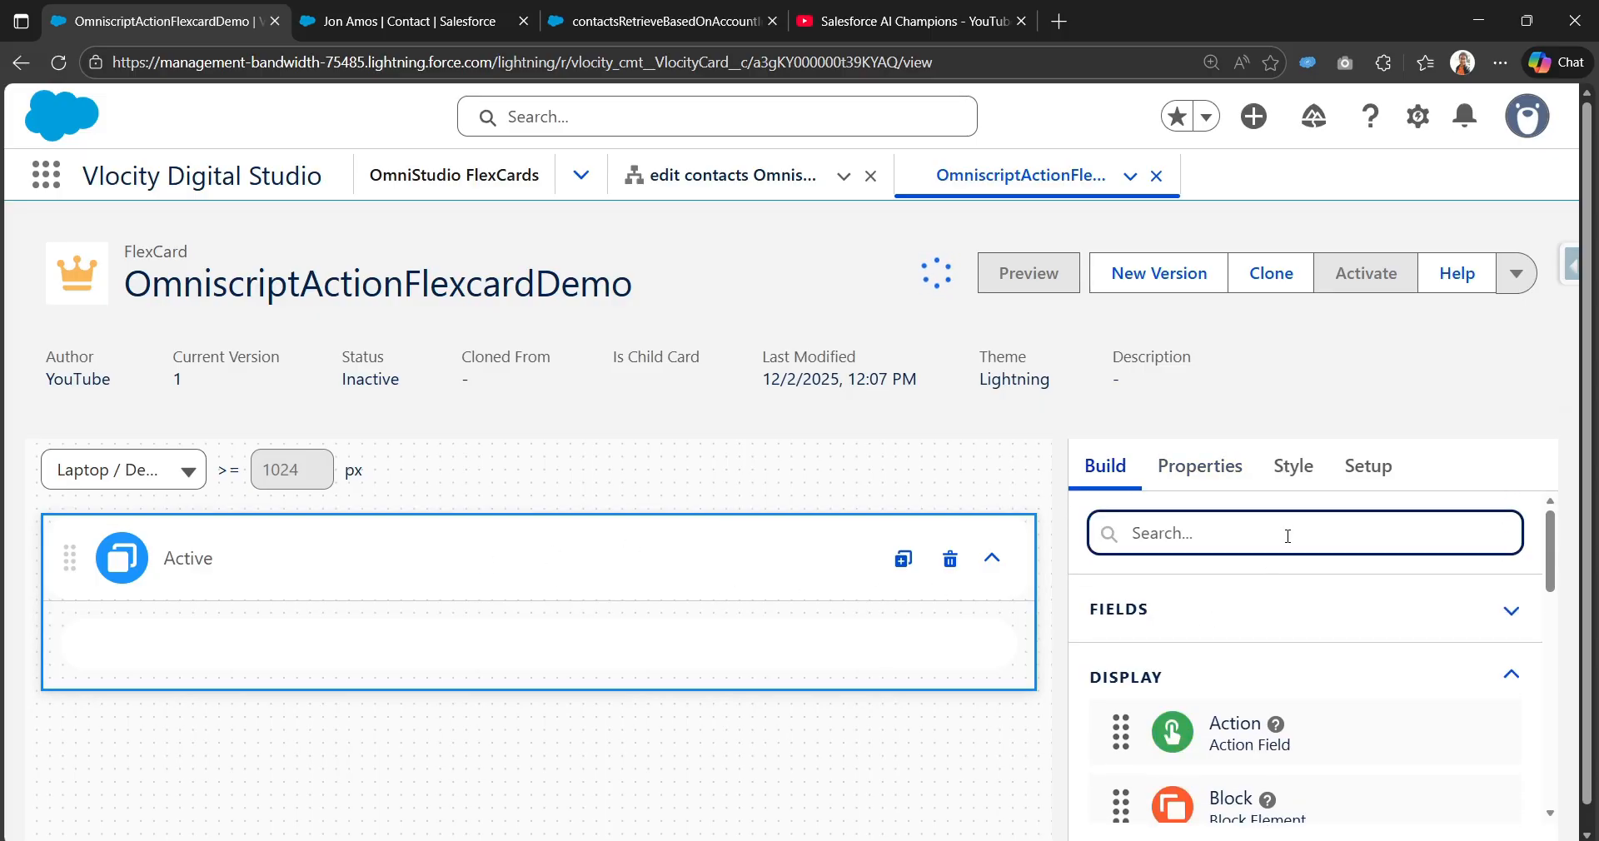
{"action": "type", "text": "da"}
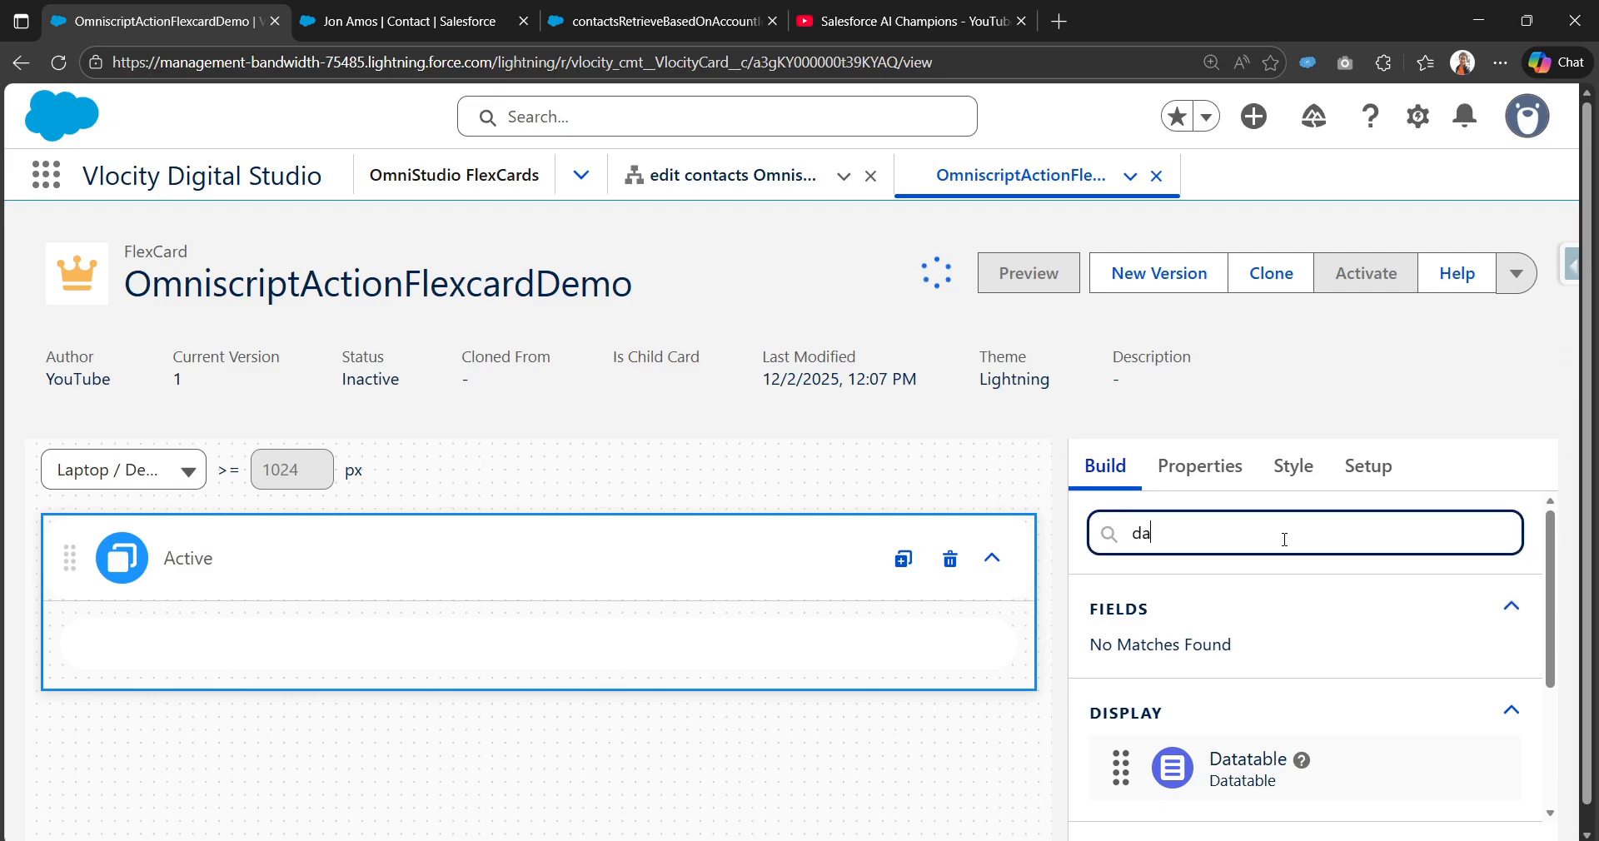
{"action": "key", "text": "ctrl+a"}
{"action": "type", "text": "b"}
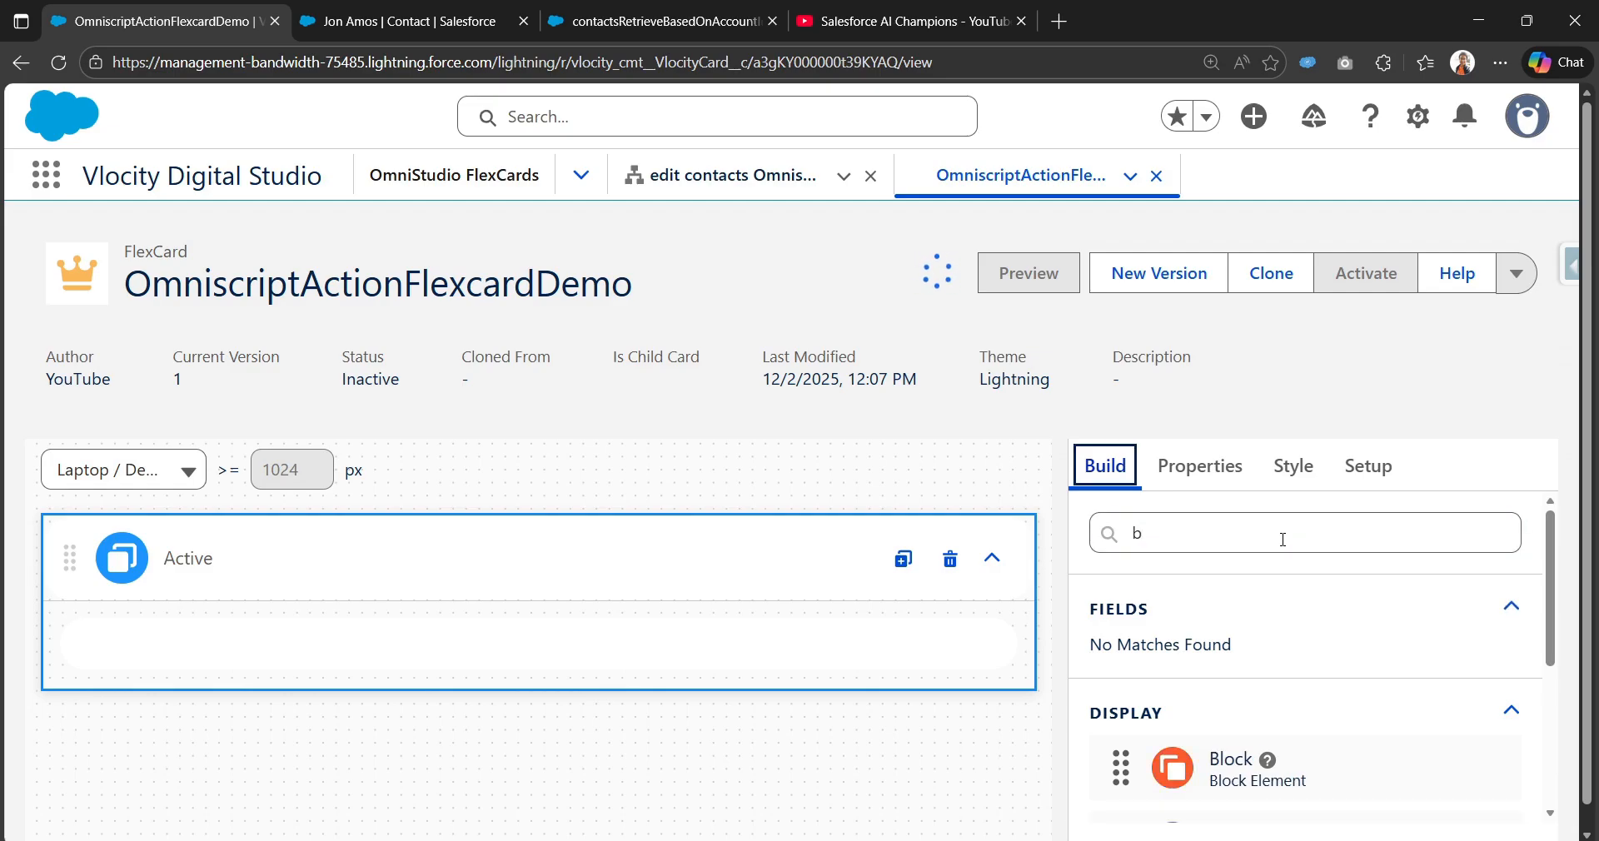
{"action": "scroll", "coordinate": [1233, 725], "scroll_direction": "down", "scroll_amount": 2}
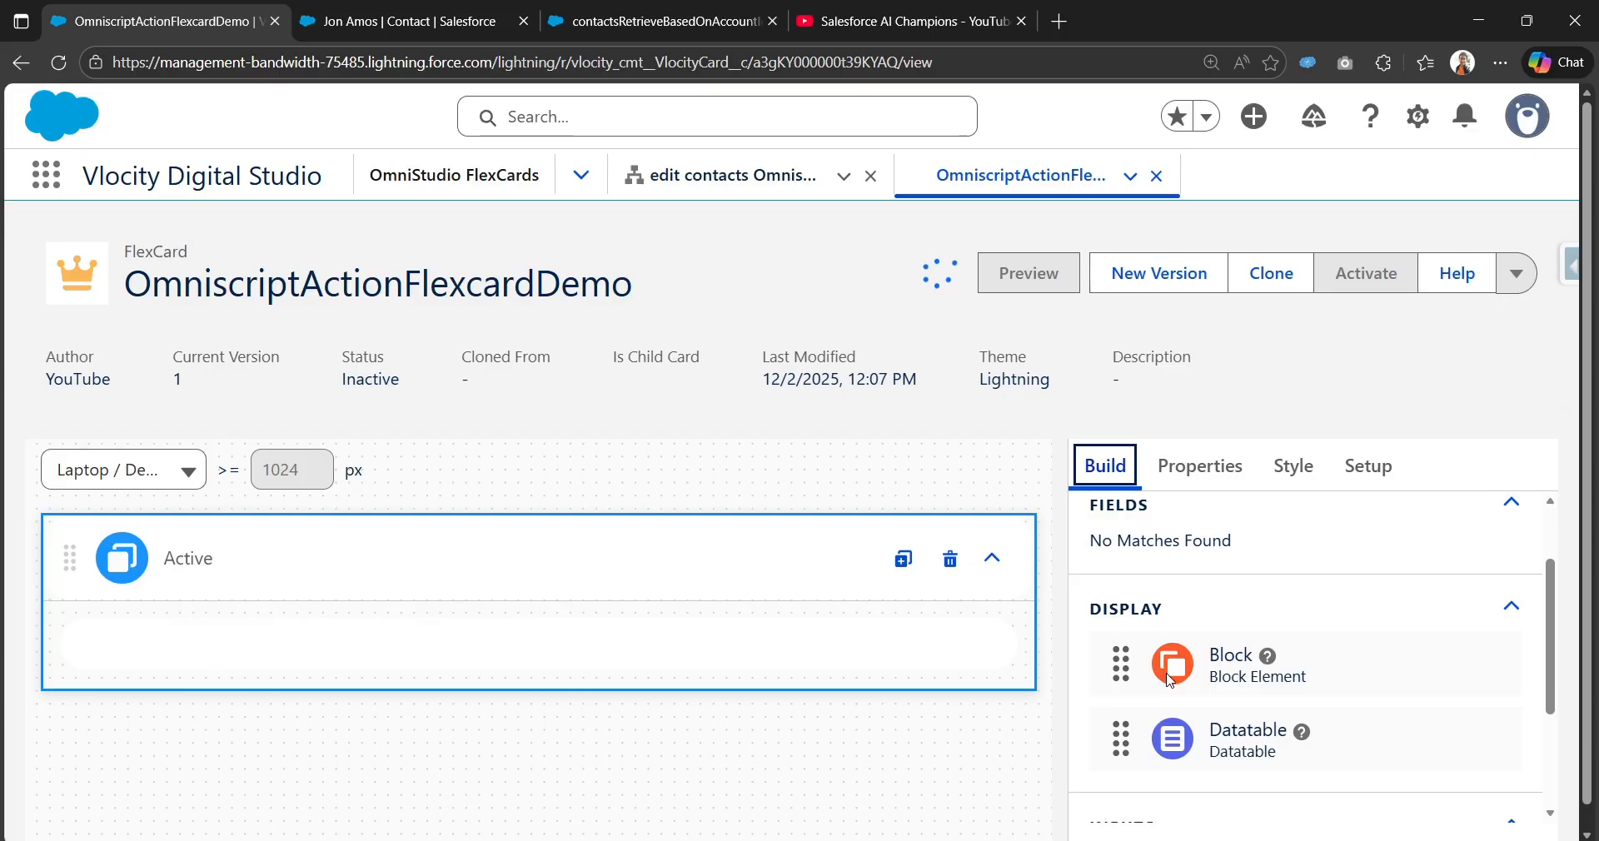
{"action": "left_click_drag", "start_coordinate": [1171, 680], "coordinate": [374, 658]}
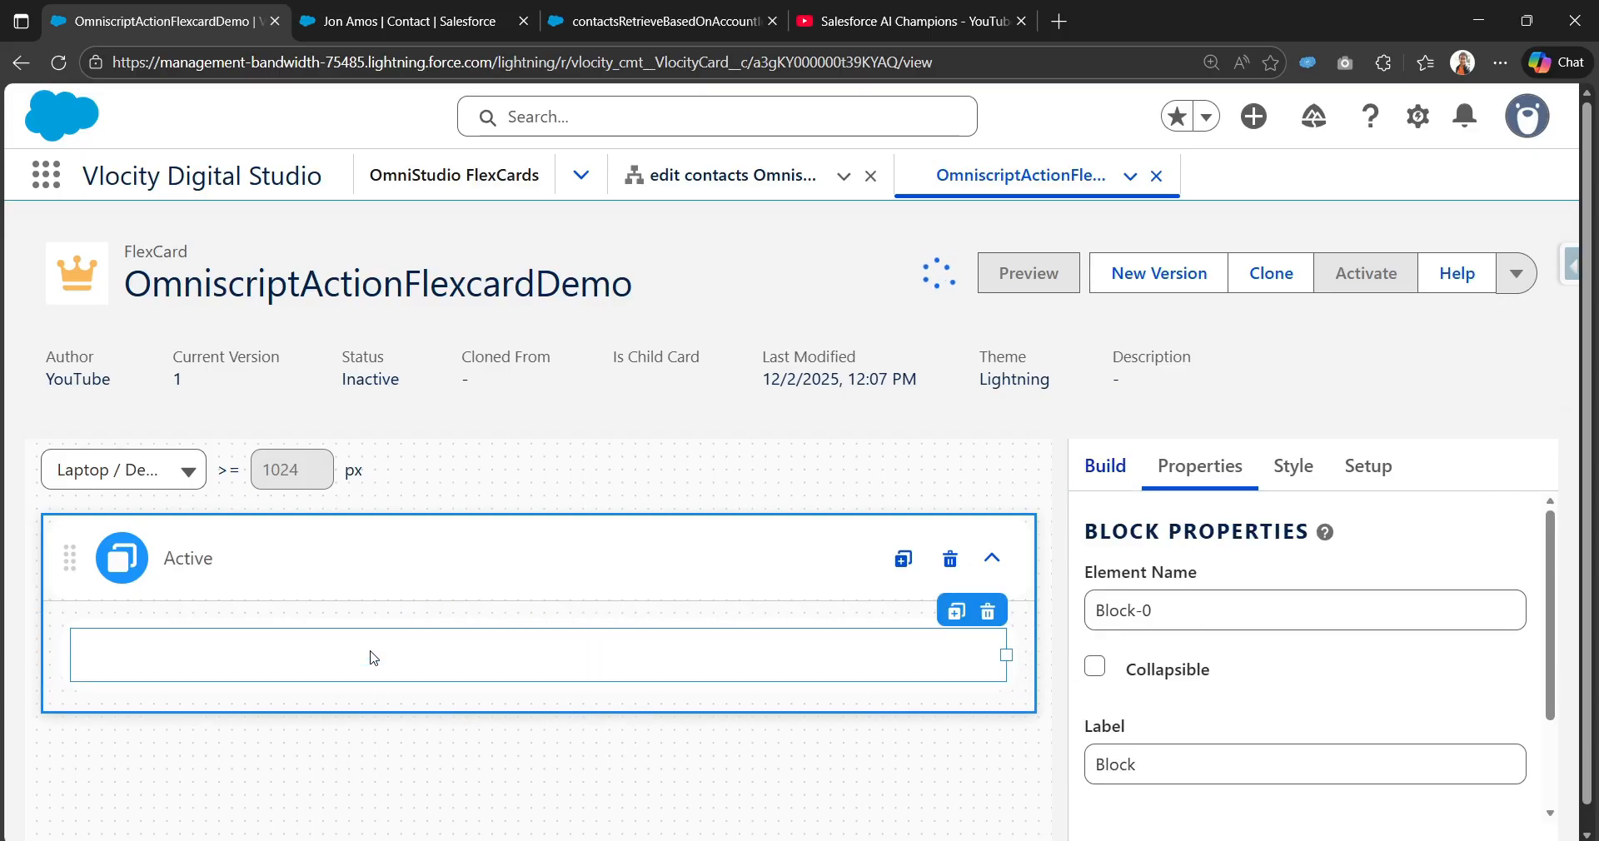
Step: Save and fetch the data source, review its three returned contacts, and reload the designer
{"action": "left_click", "coordinate": [1107, 469]}
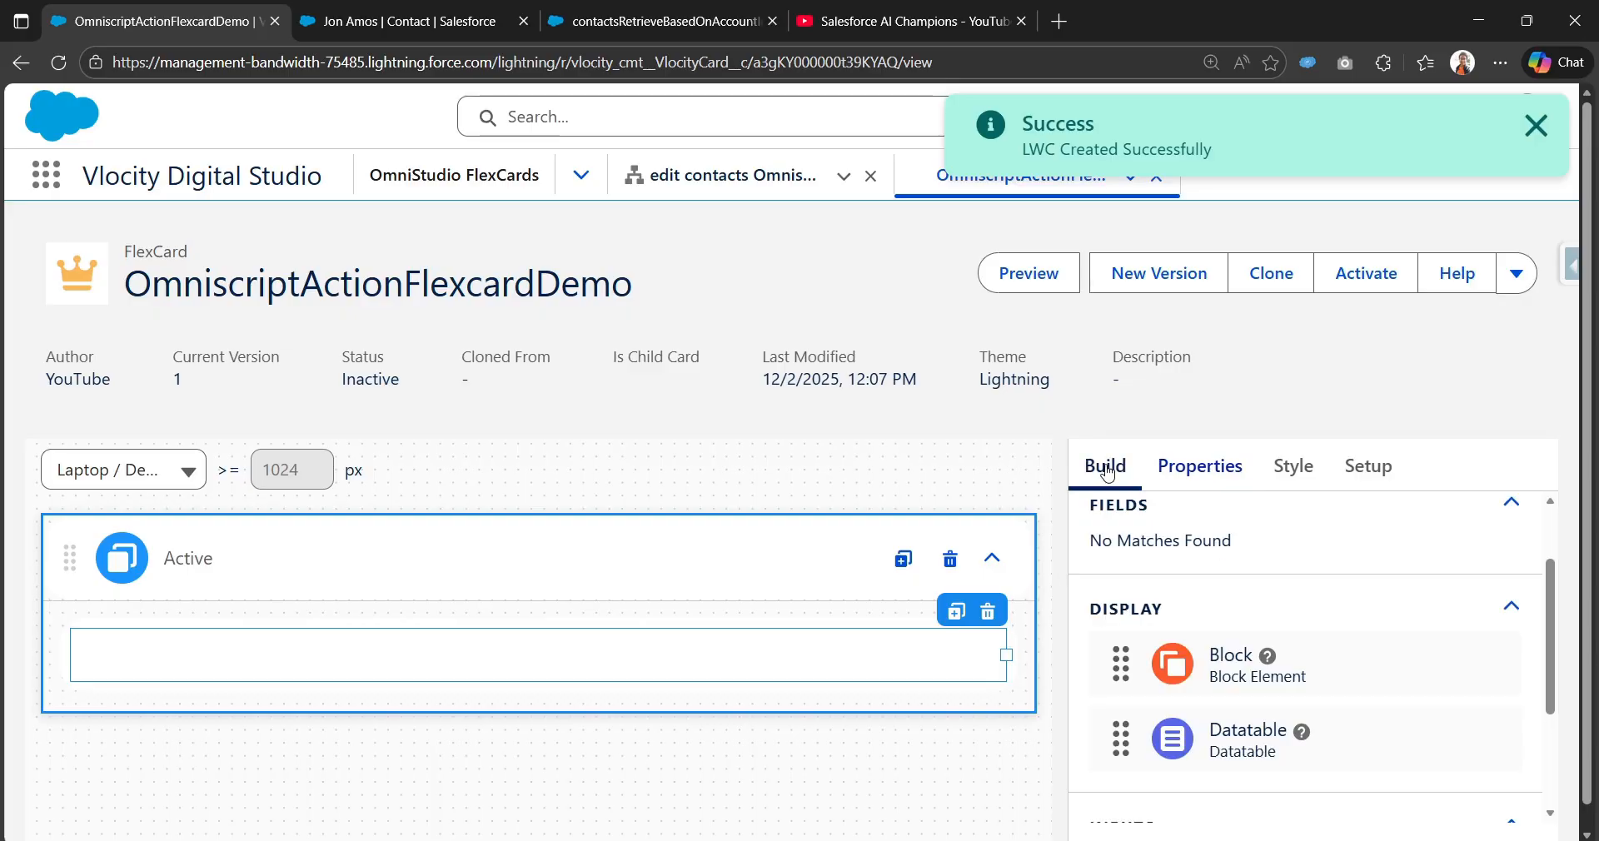
{"action": "scroll", "coordinate": [1183, 550], "scroll_direction": "up", "scroll_amount": 1}
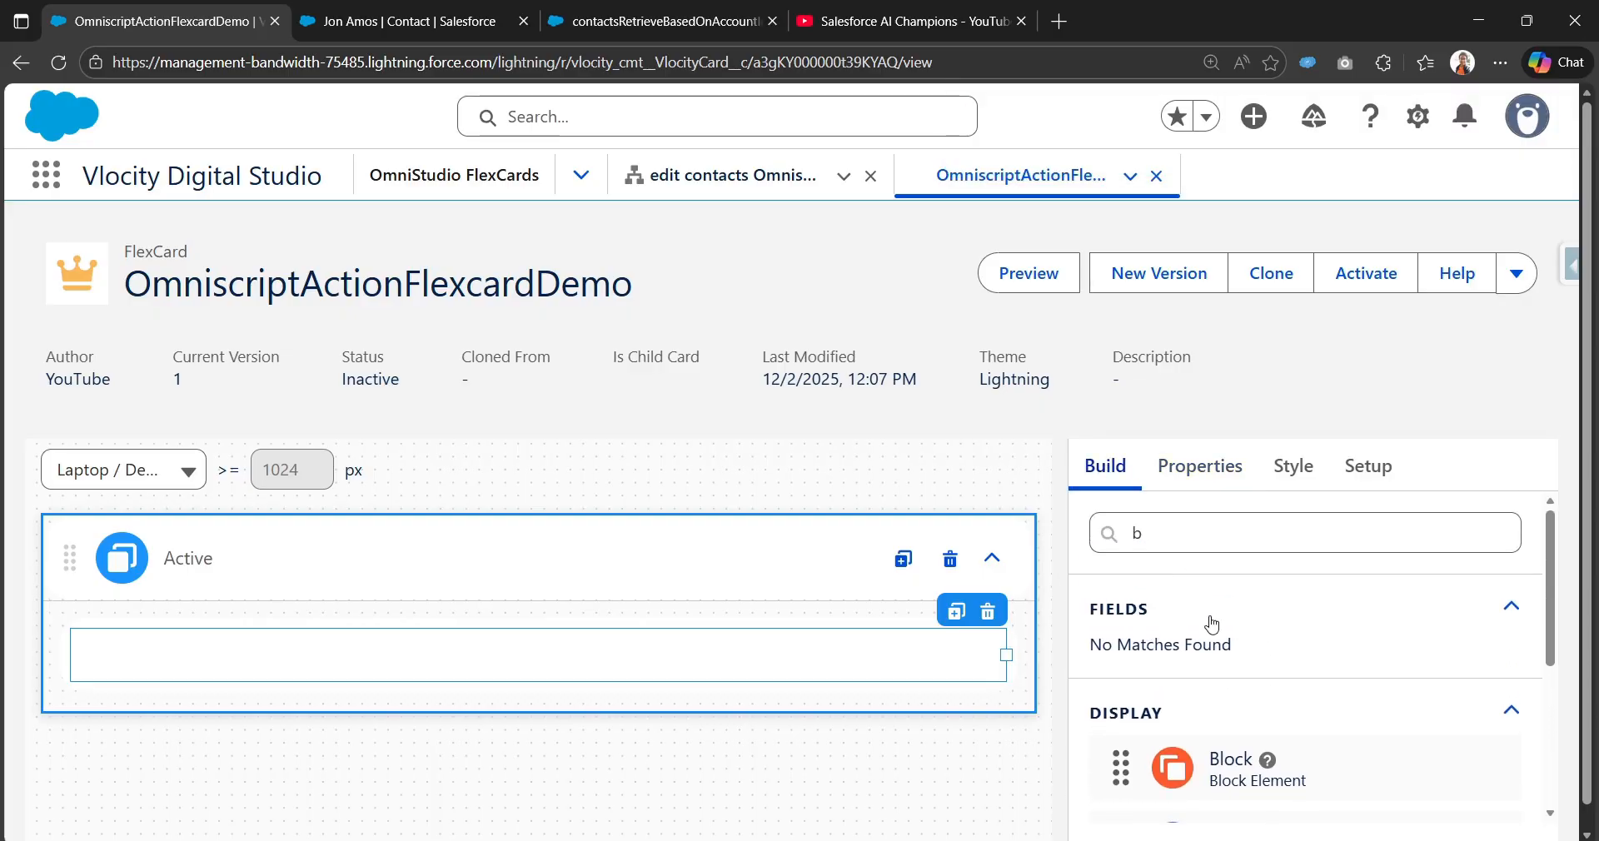
{"action": "left_click", "coordinate": [1511, 609]}
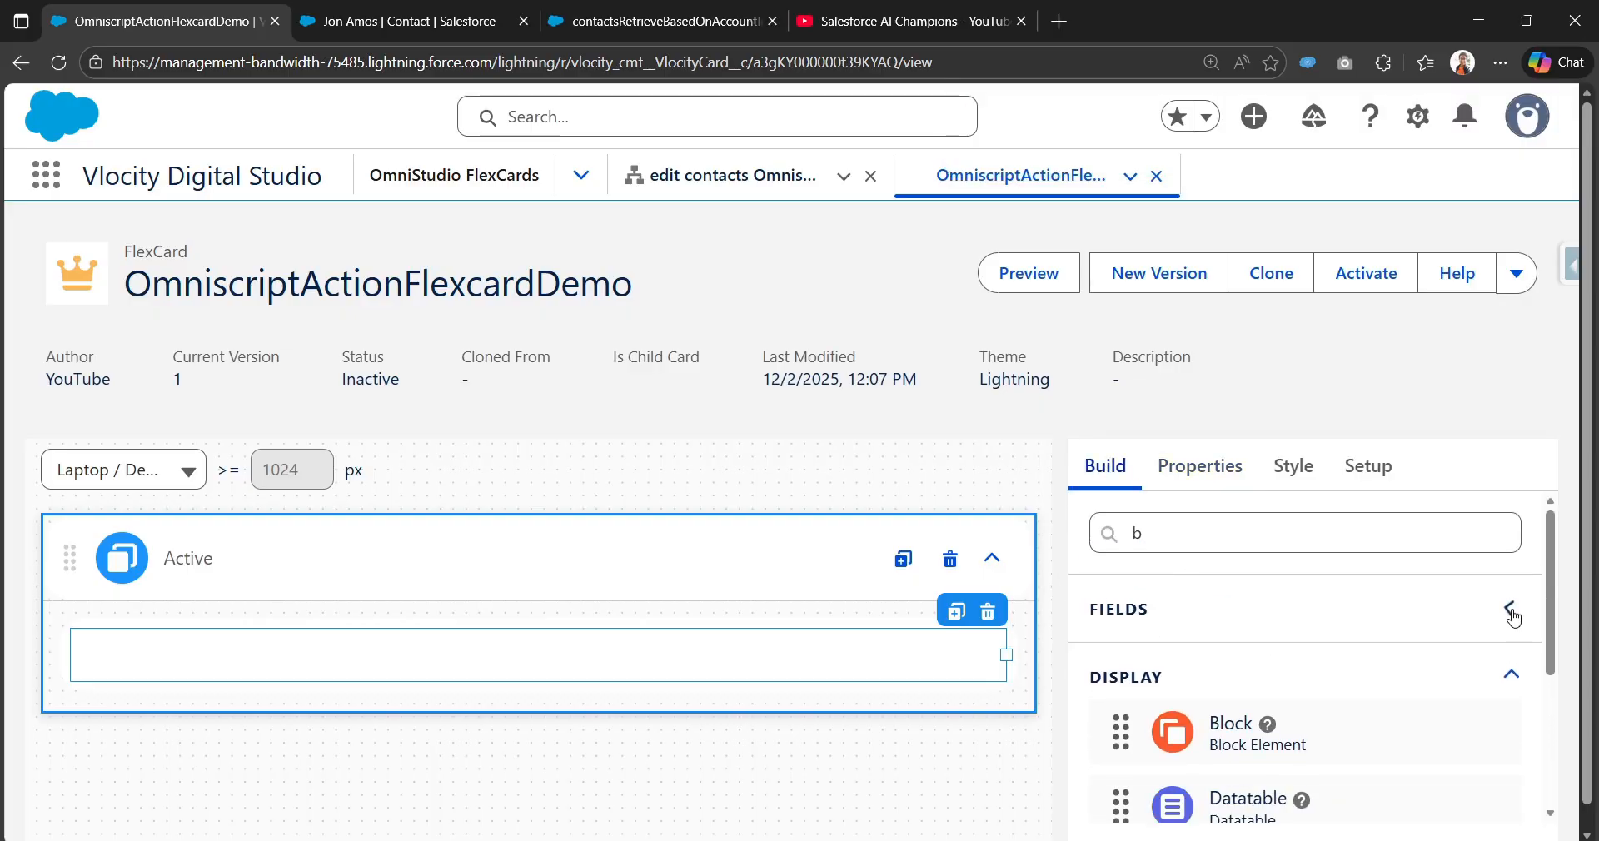
{"action": "left_click", "coordinate": [1369, 466]}
{"action": "scroll", "coordinate": [1261, 716], "scroll_direction": "down", "scroll_amount": 15}
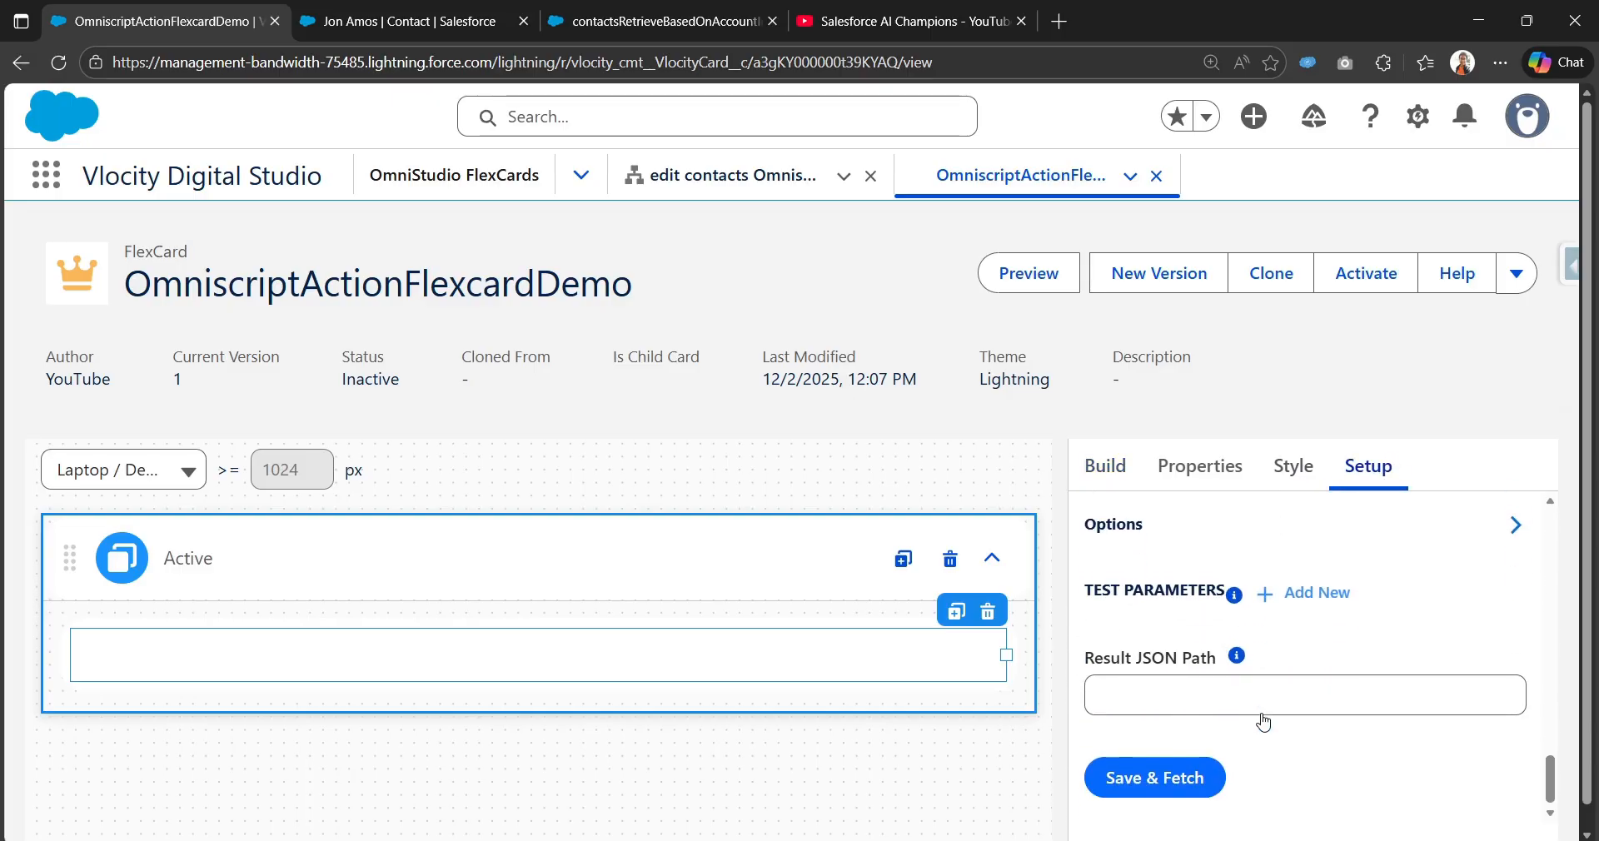
{"action": "scroll", "coordinate": [1262, 721], "scroll_direction": "up", "scroll_amount": 5}
{"action": "scroll", "coordinate": [1264, 716], "scroll_direction": "up", "scroll_amount": 2}
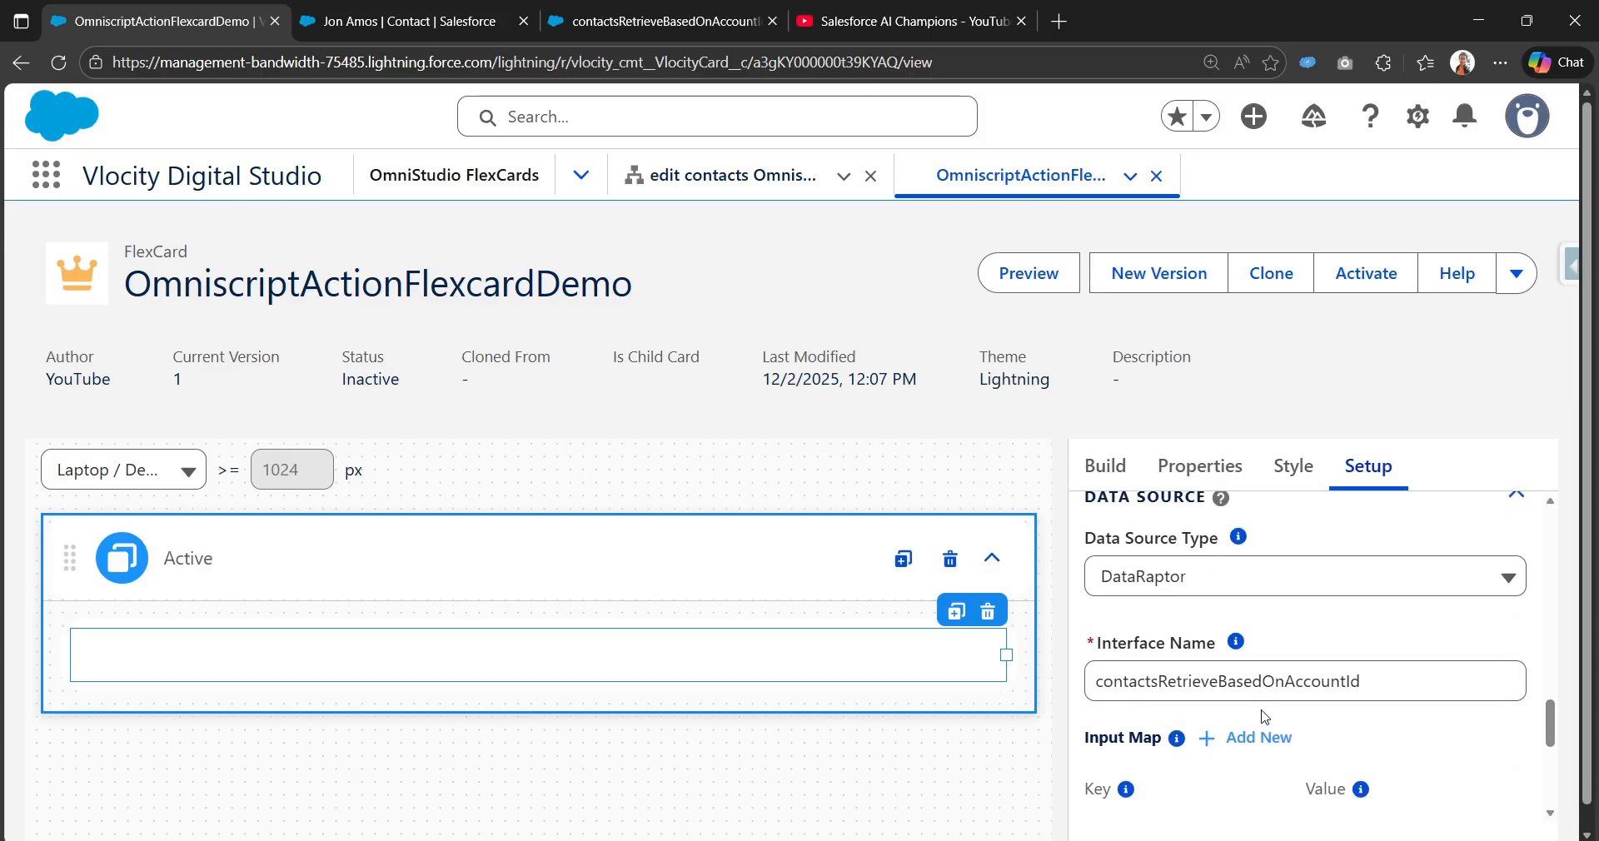
{"action": "scroll", "coordinate": [1257, 617], "scroll_direction": "down", "scroll_amount": 6}
{"action": "left_click", "coordinate": [1178, 778]}
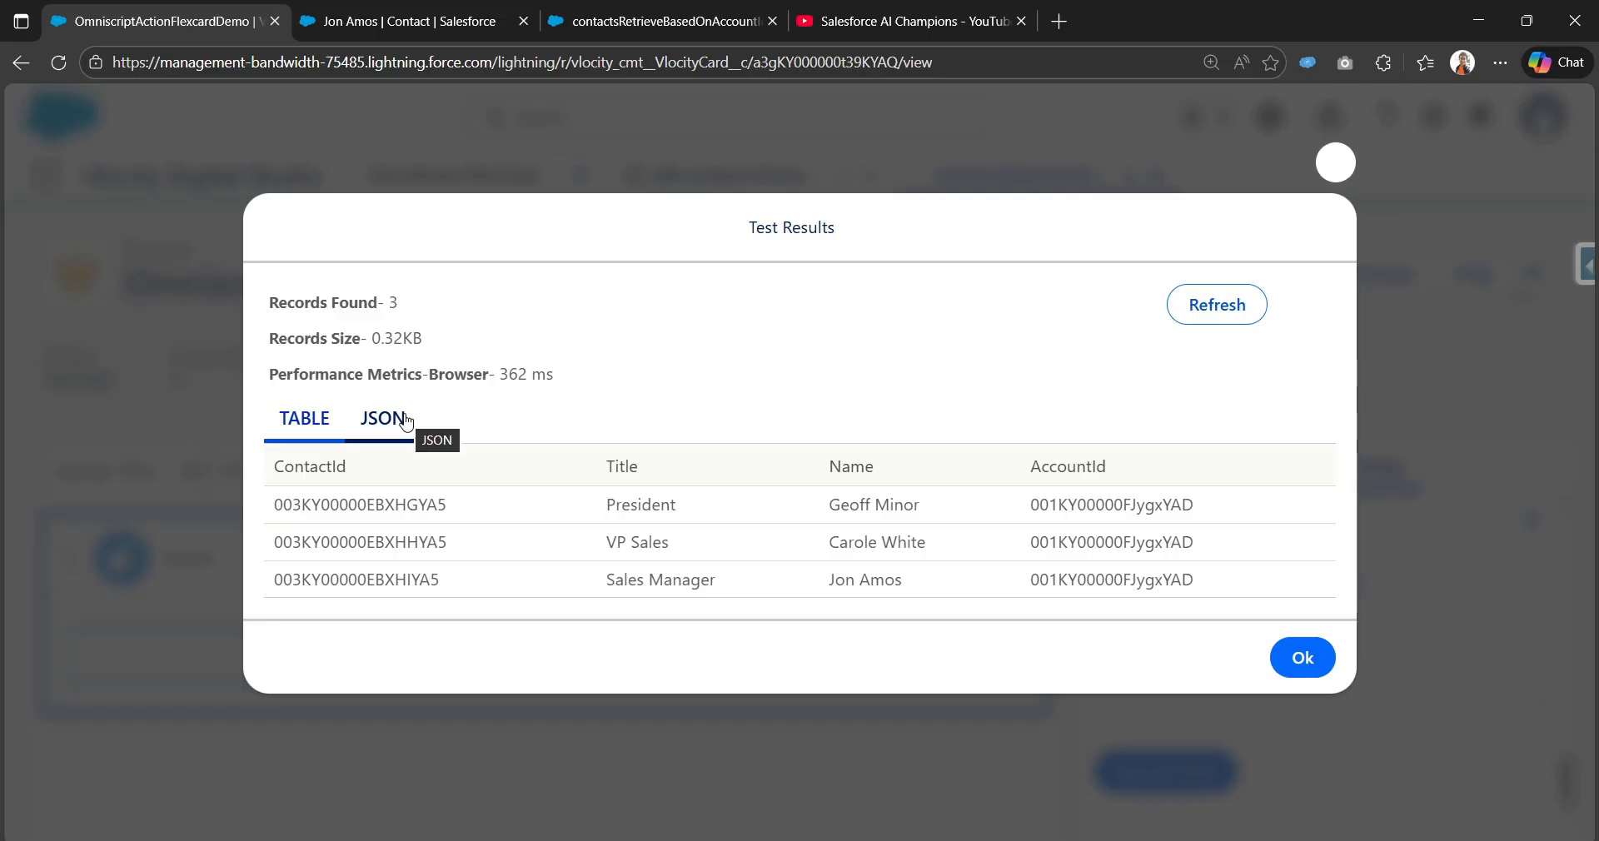
{"action": "left_click", "coordinate": [383, 418]}
{"action": "left_click", "coordinate": [304, 368]}
{"action": "left_click", "coordinate": [1336, 163]}
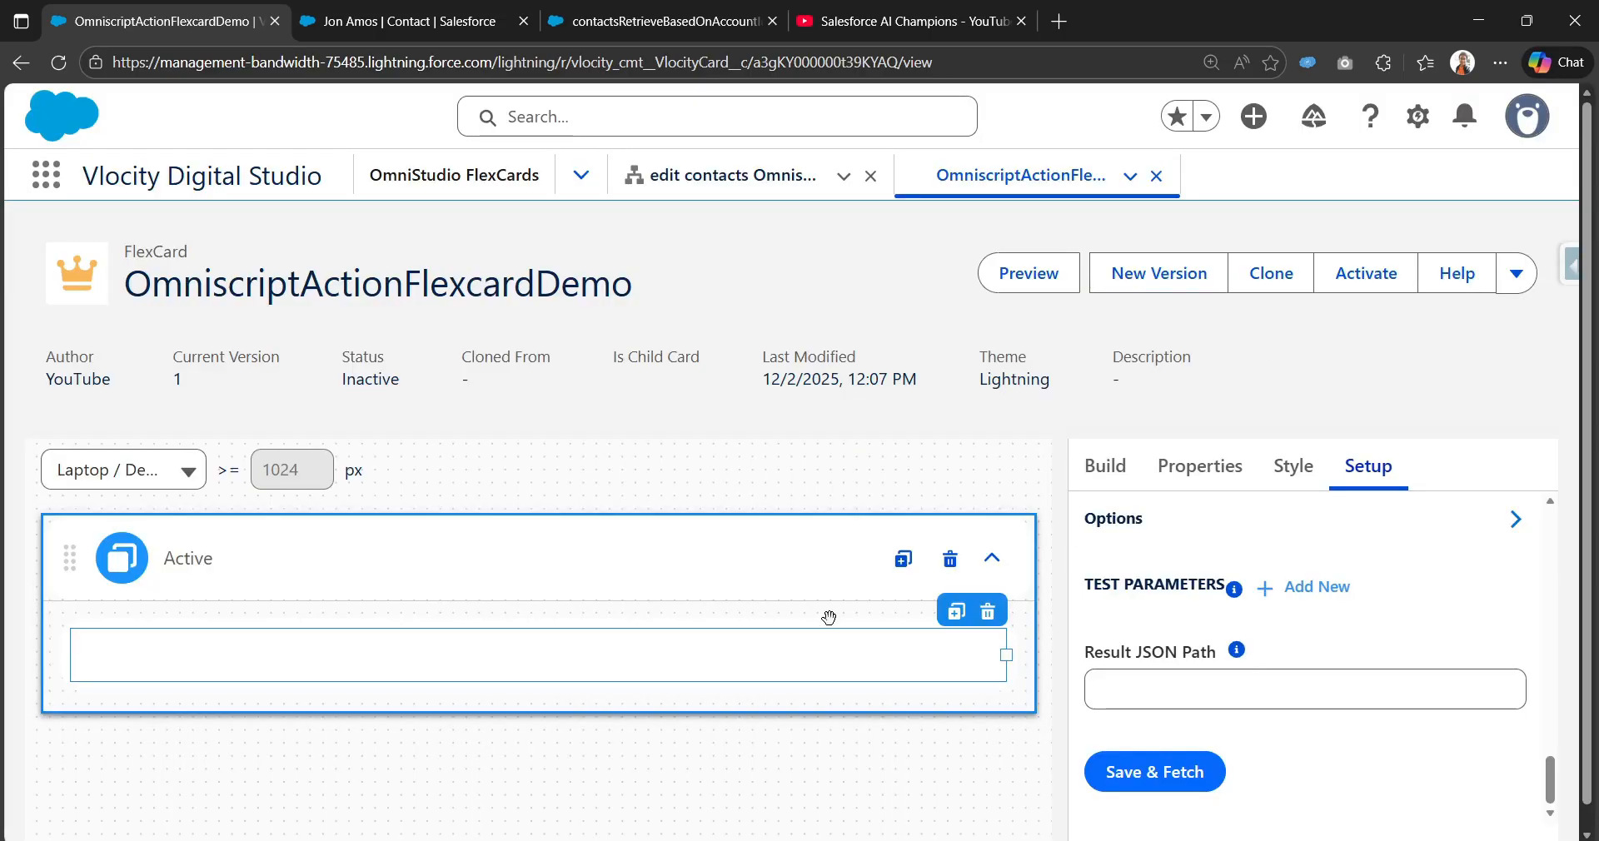
{"action": "left_click", "coordinate": [1106, 465]}
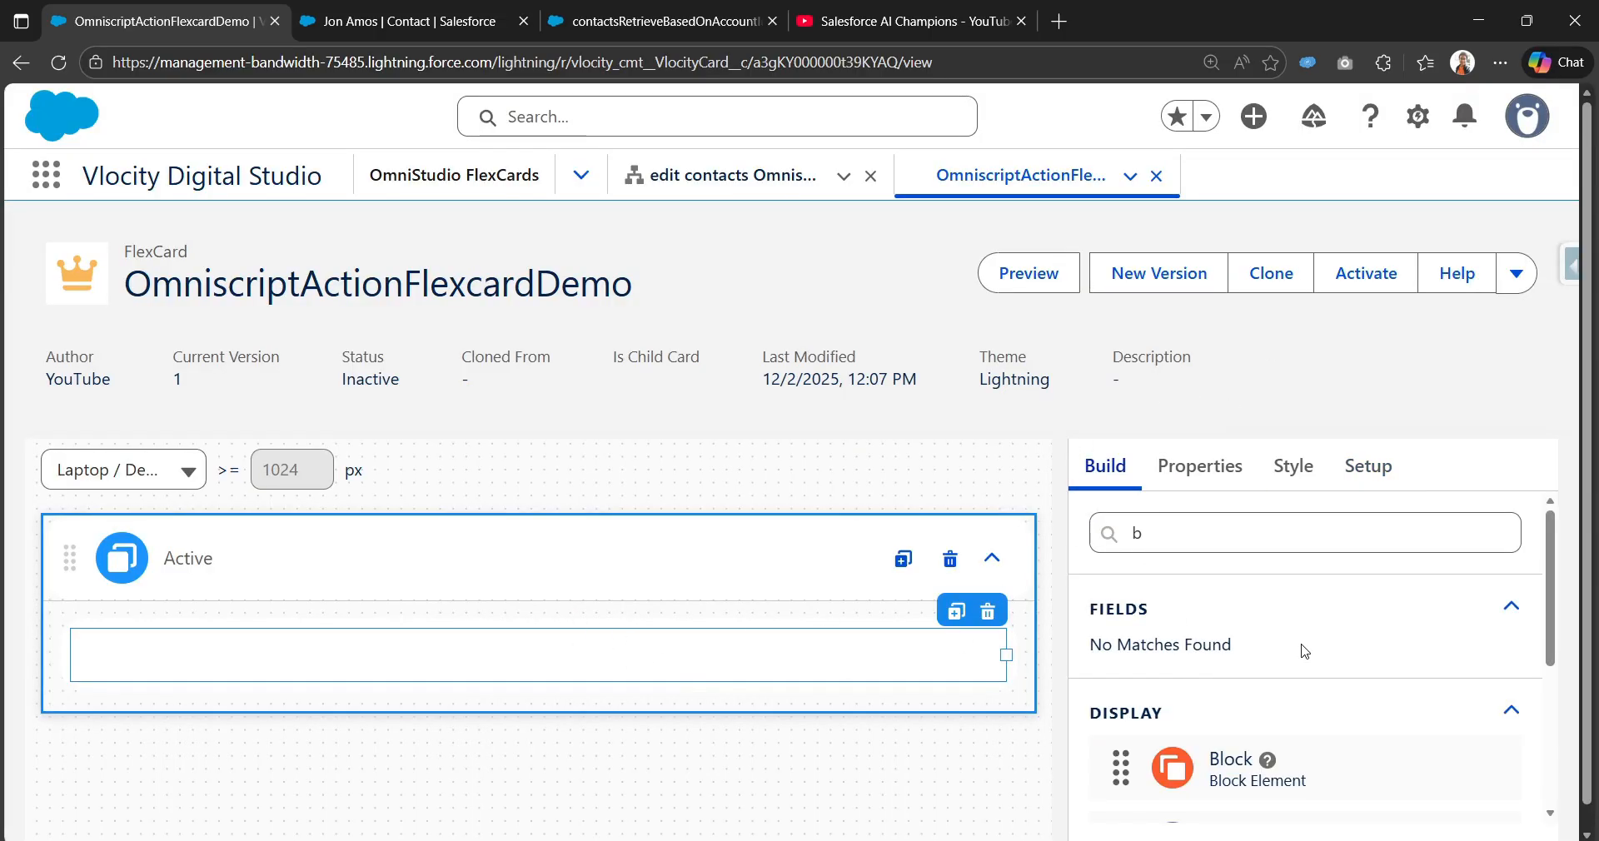
{"action": "left_click", "coordinate": [58, 63]}
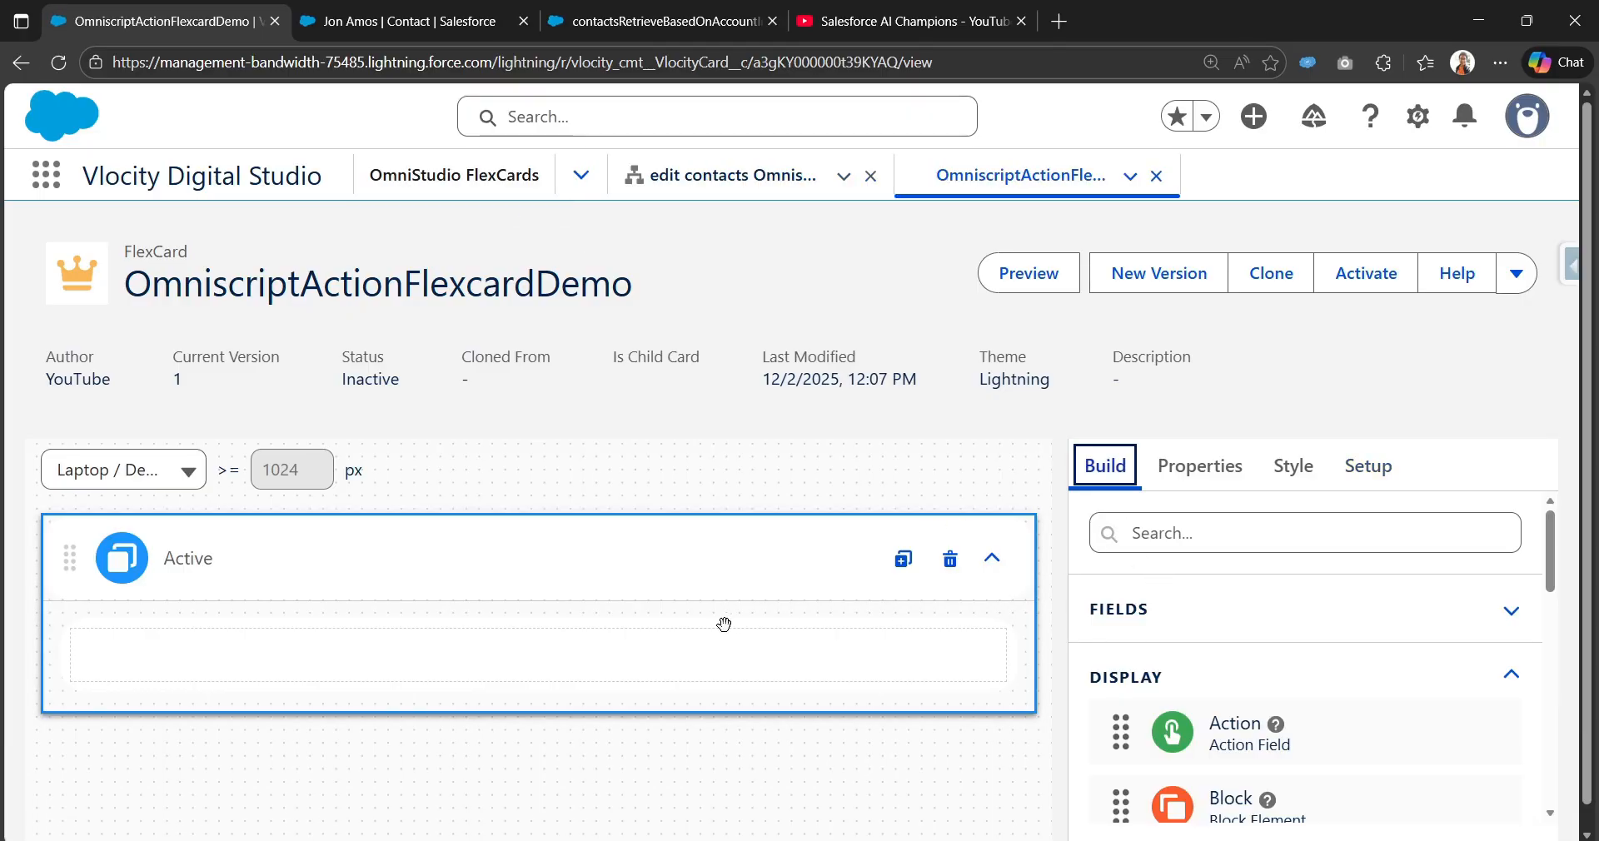
Step: Add the Name field into the block and narrow it to about a quarter width
{"action": "left_click", "coordinate": [908, 651]}
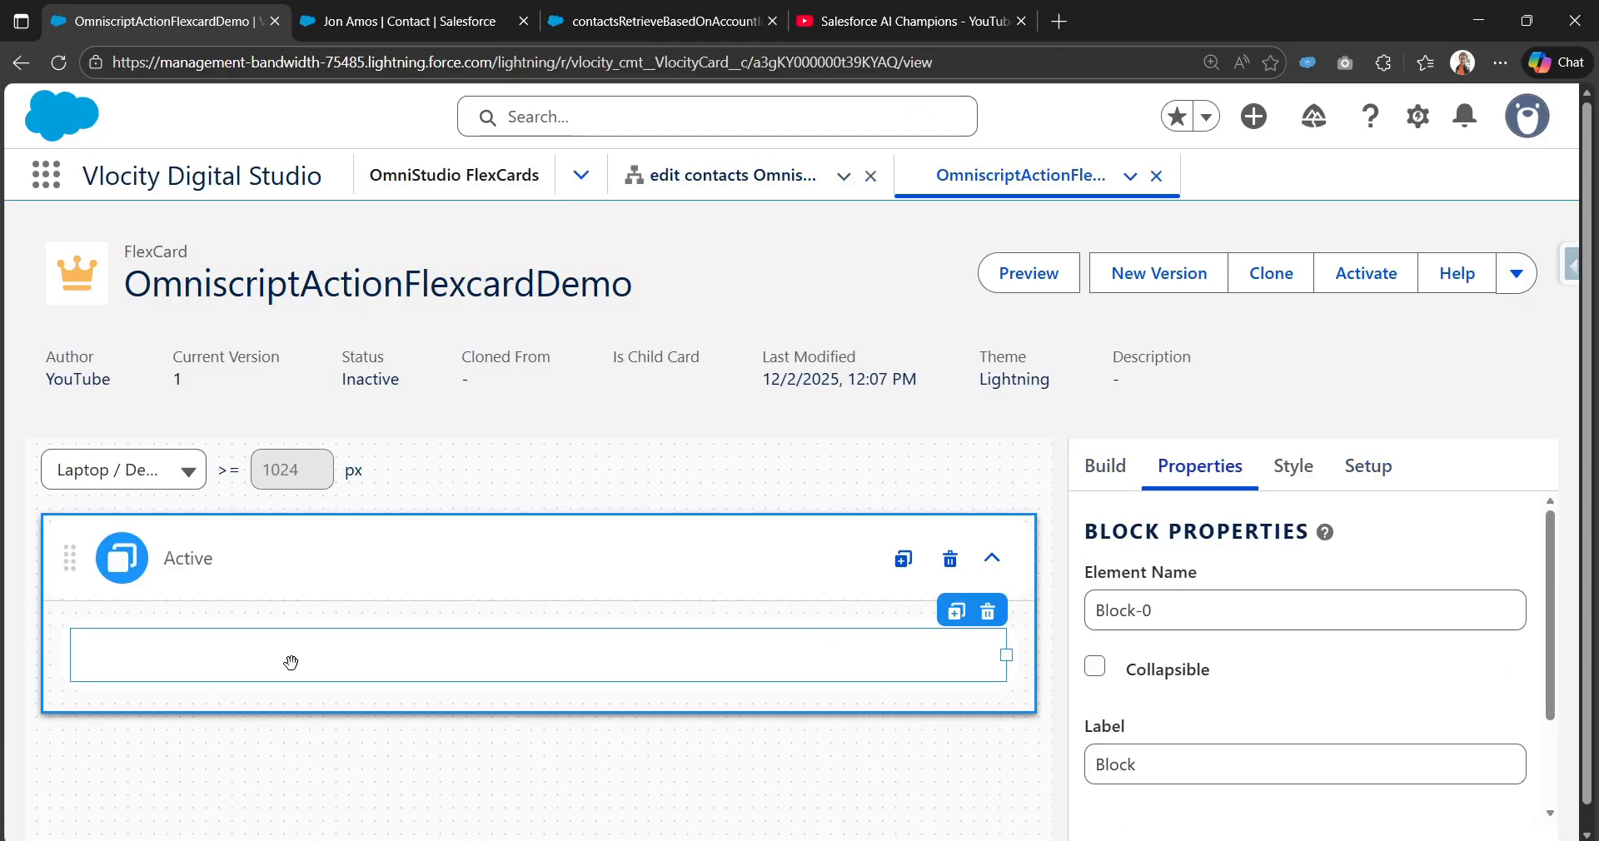
{"action": "left_click", "coordinate": [1105, 466]}
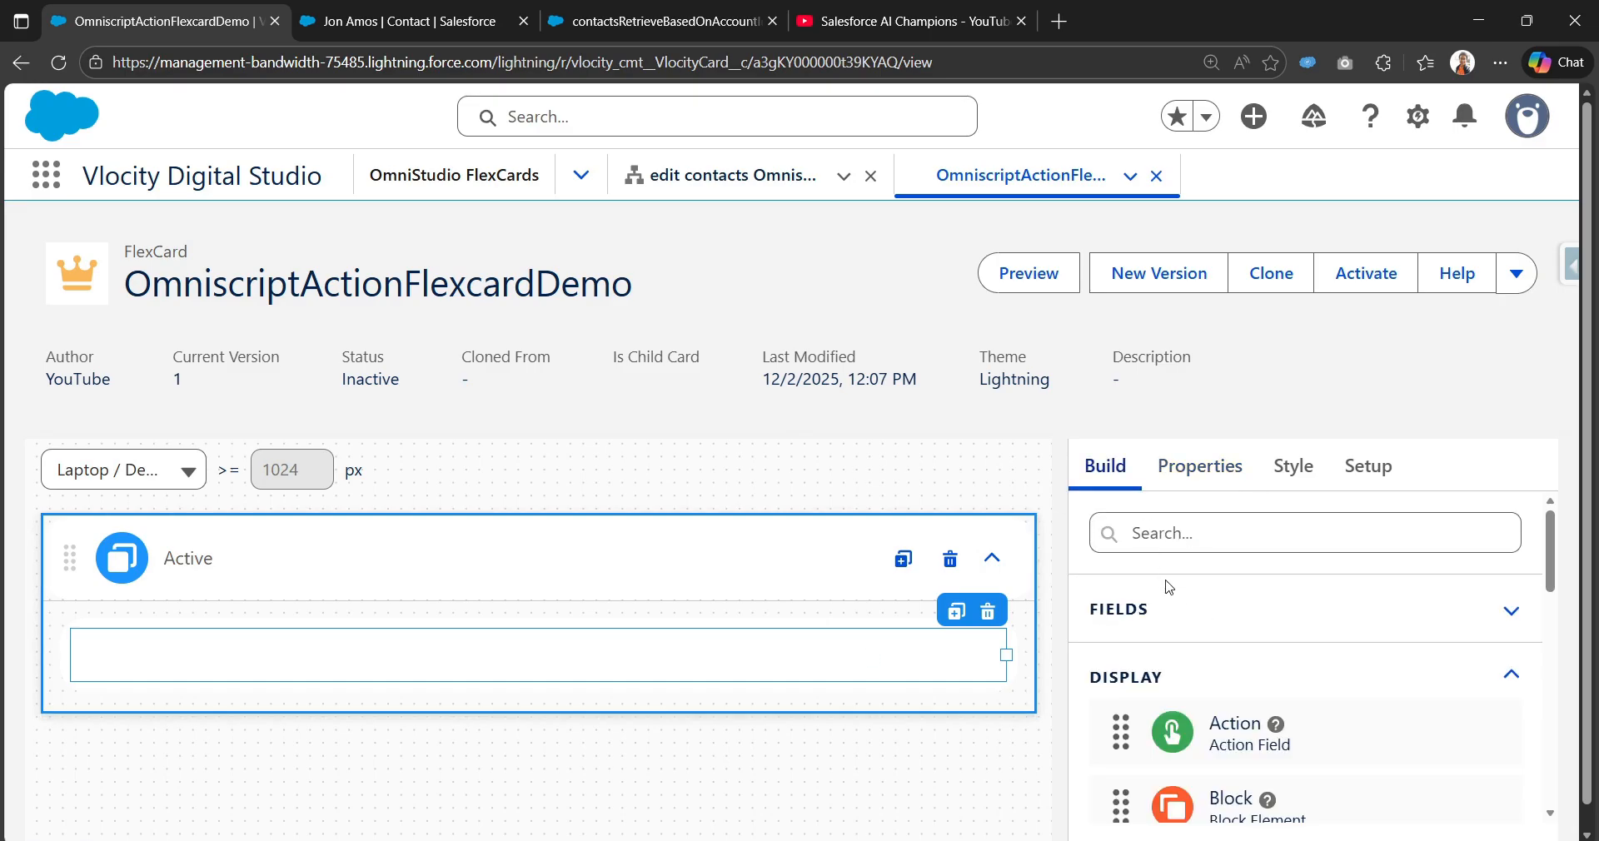
{"action": "scroll", "coordinate": [1205, 617], "scroll_direction": "down", "scroll_amount": 2}
{"action": "scroll", "coordinate": [1187, 666], "scroll_direction": "up", "scroll_amount": 2}
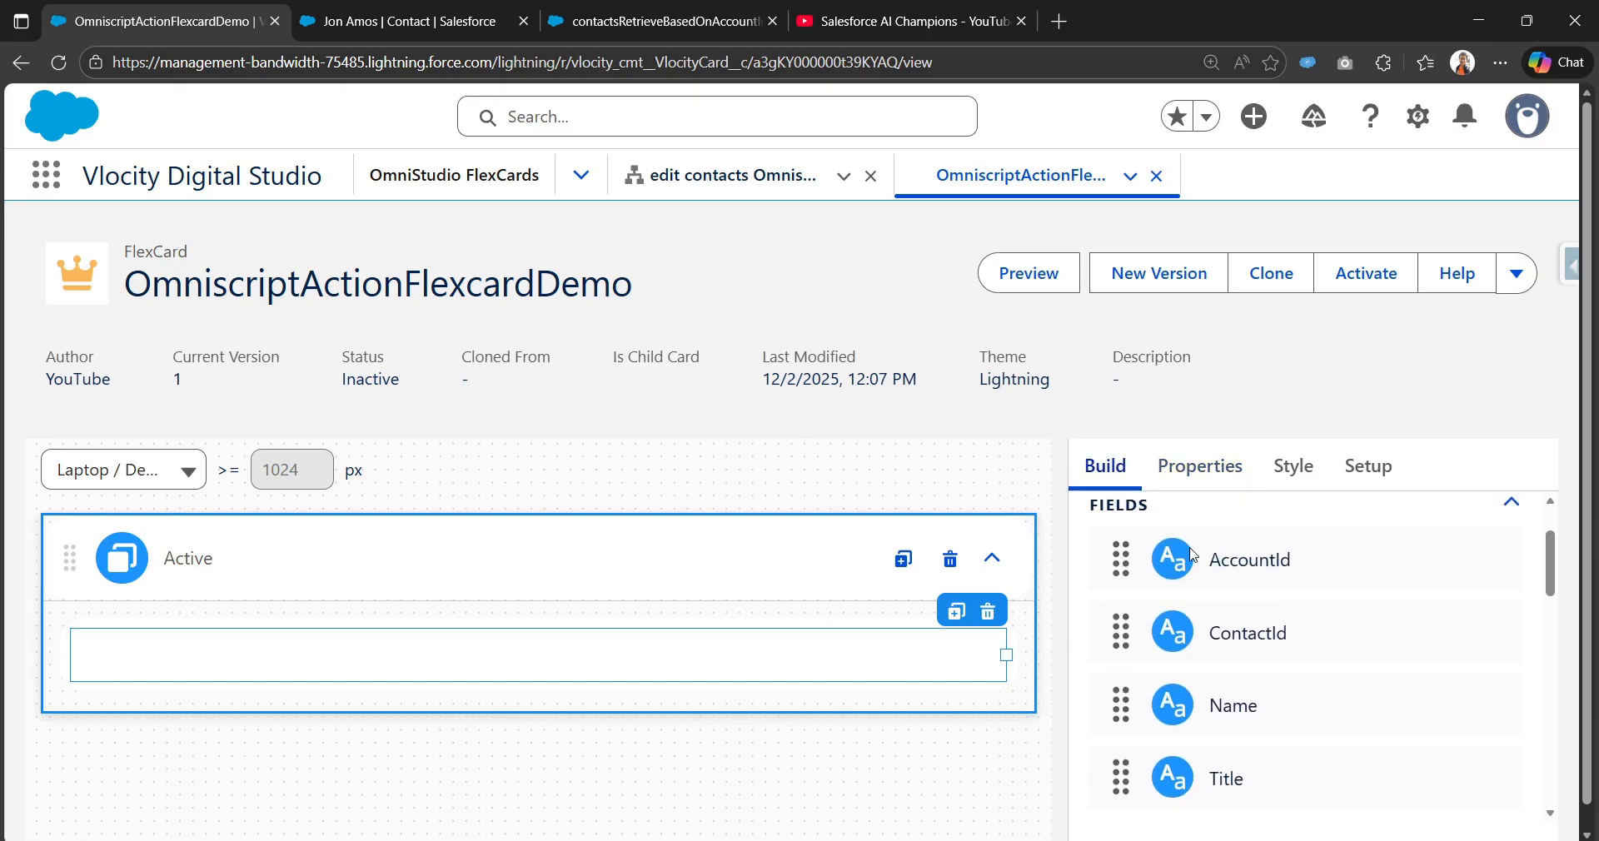
{"action": "scroll", "coordinate": [1199, 689], "scroll_direction": "down", "scroll_amount": 1}
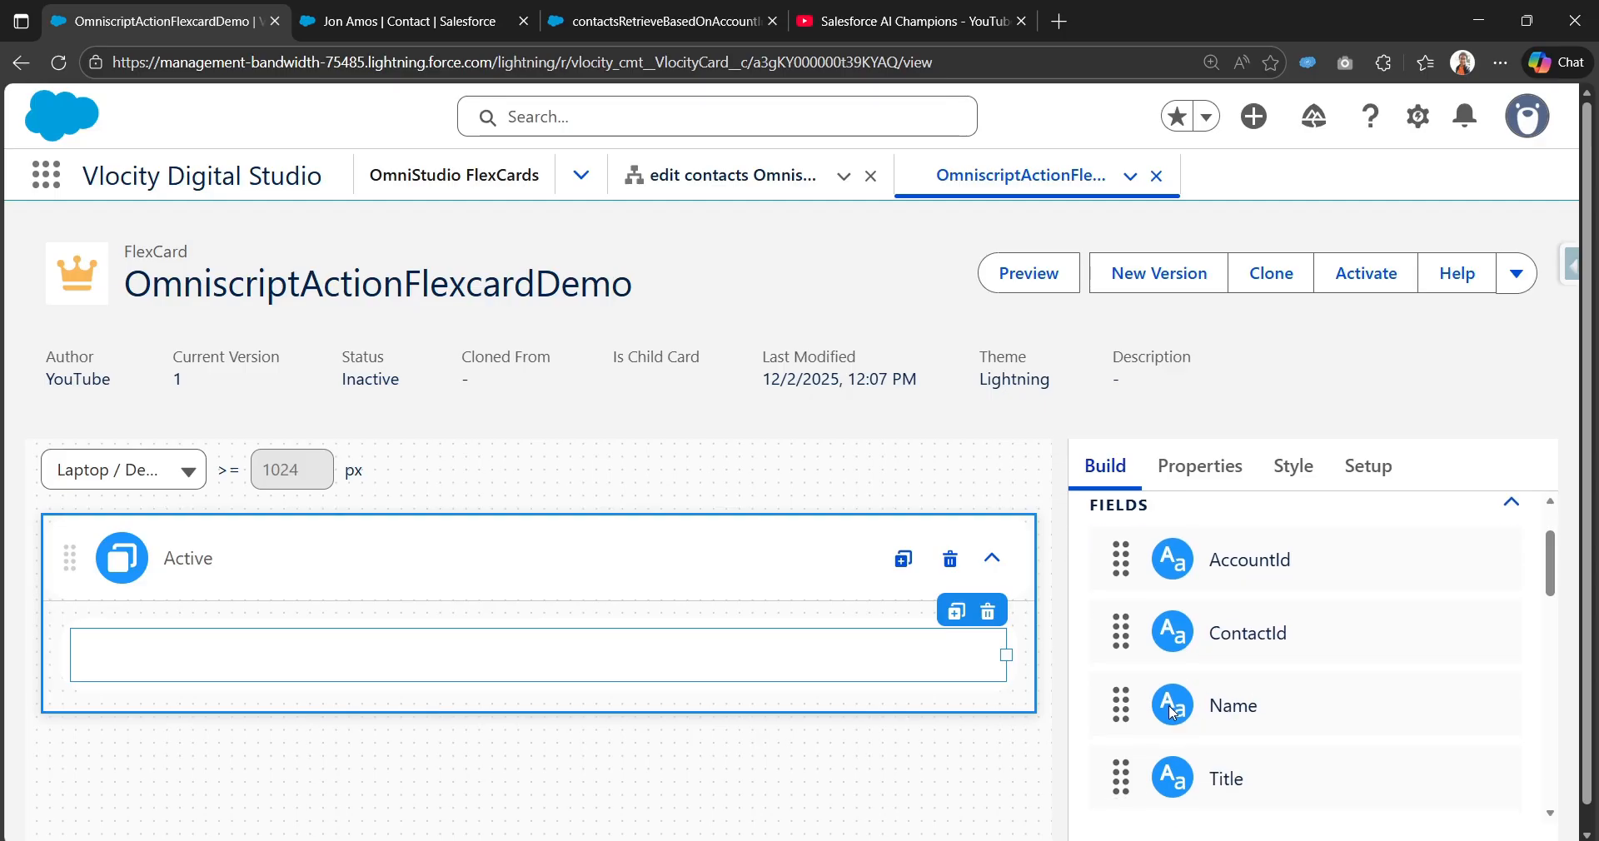
{"action": "left_click_drag", "start_coordinate": [1174, 712], "coordinate": [190, 652]}
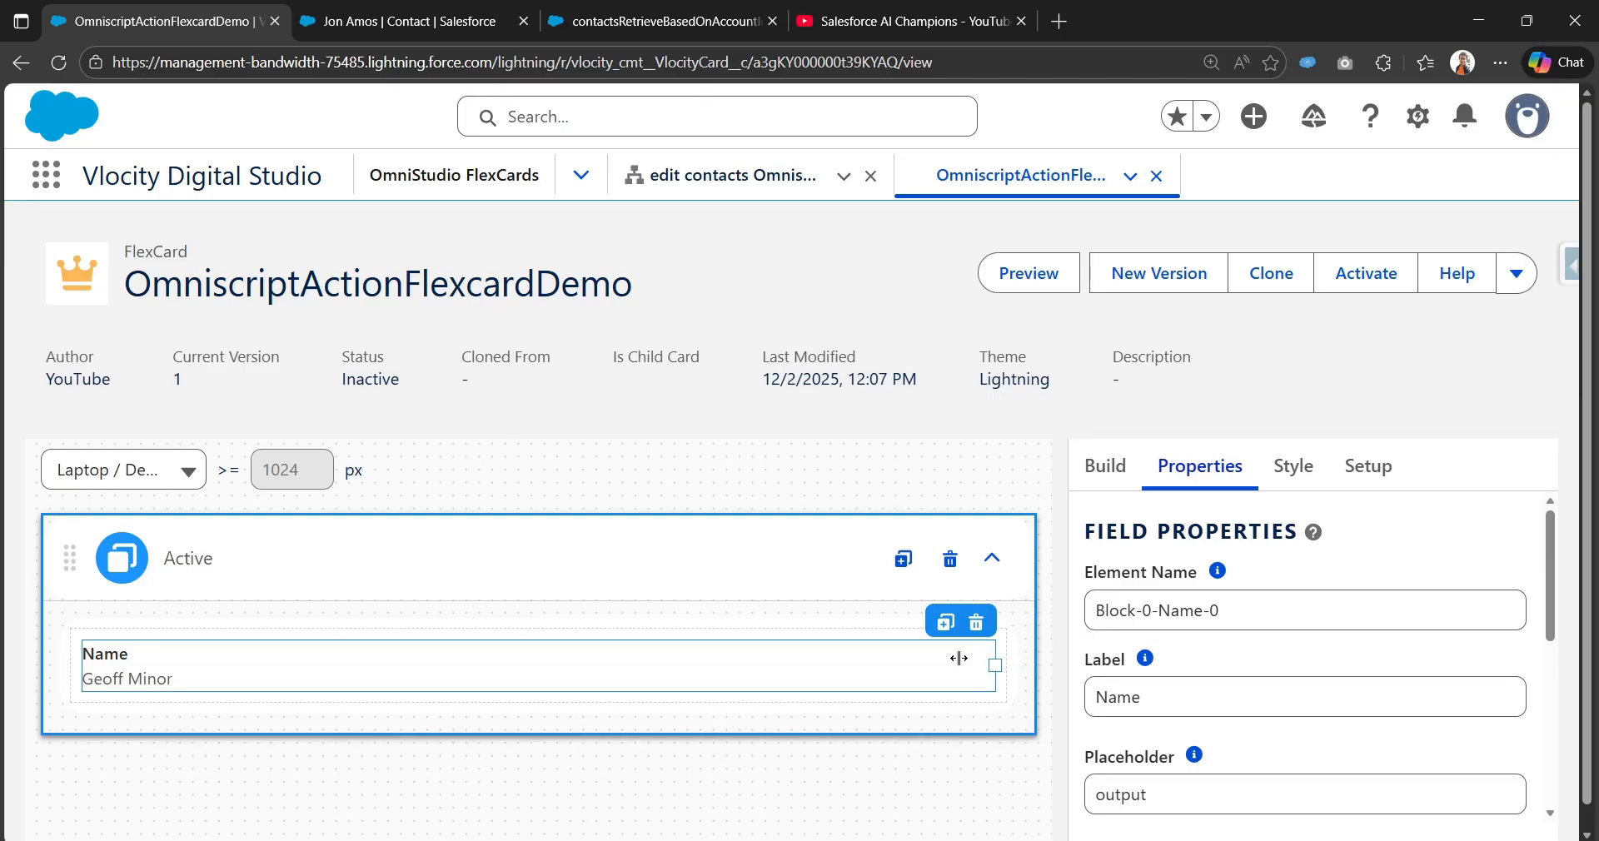
{"action": "left_click_drag", "start_coordinate": [959, 658], "coordinate": [342, 664]}
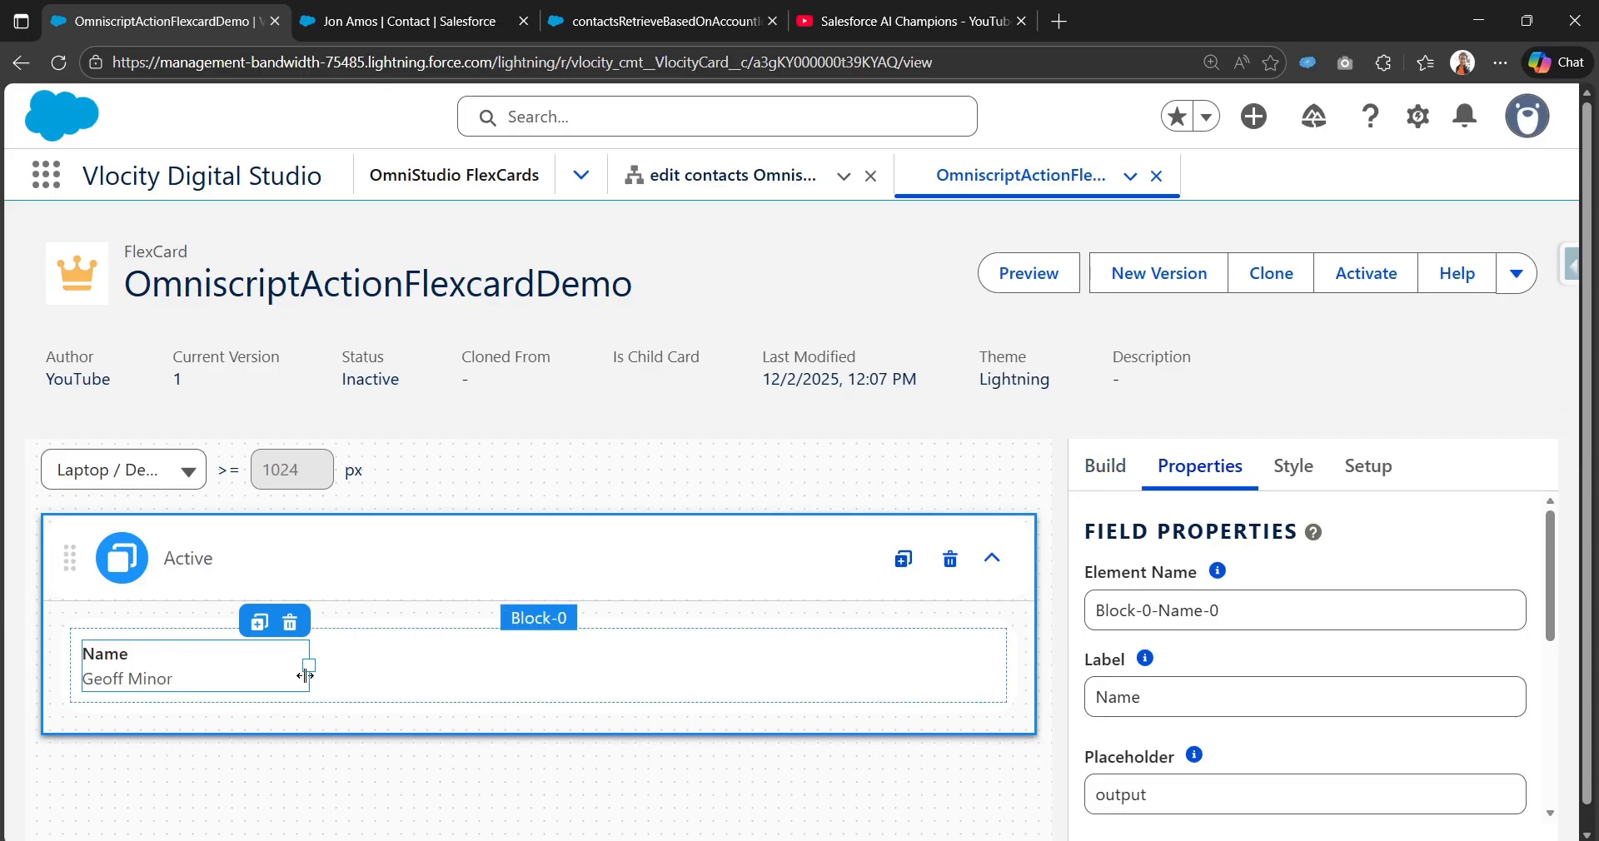
Step: After checking the DataRaptor response, add an Action element into the block beside Name
{"action": "left_click", "coordinate": [655, 10]}
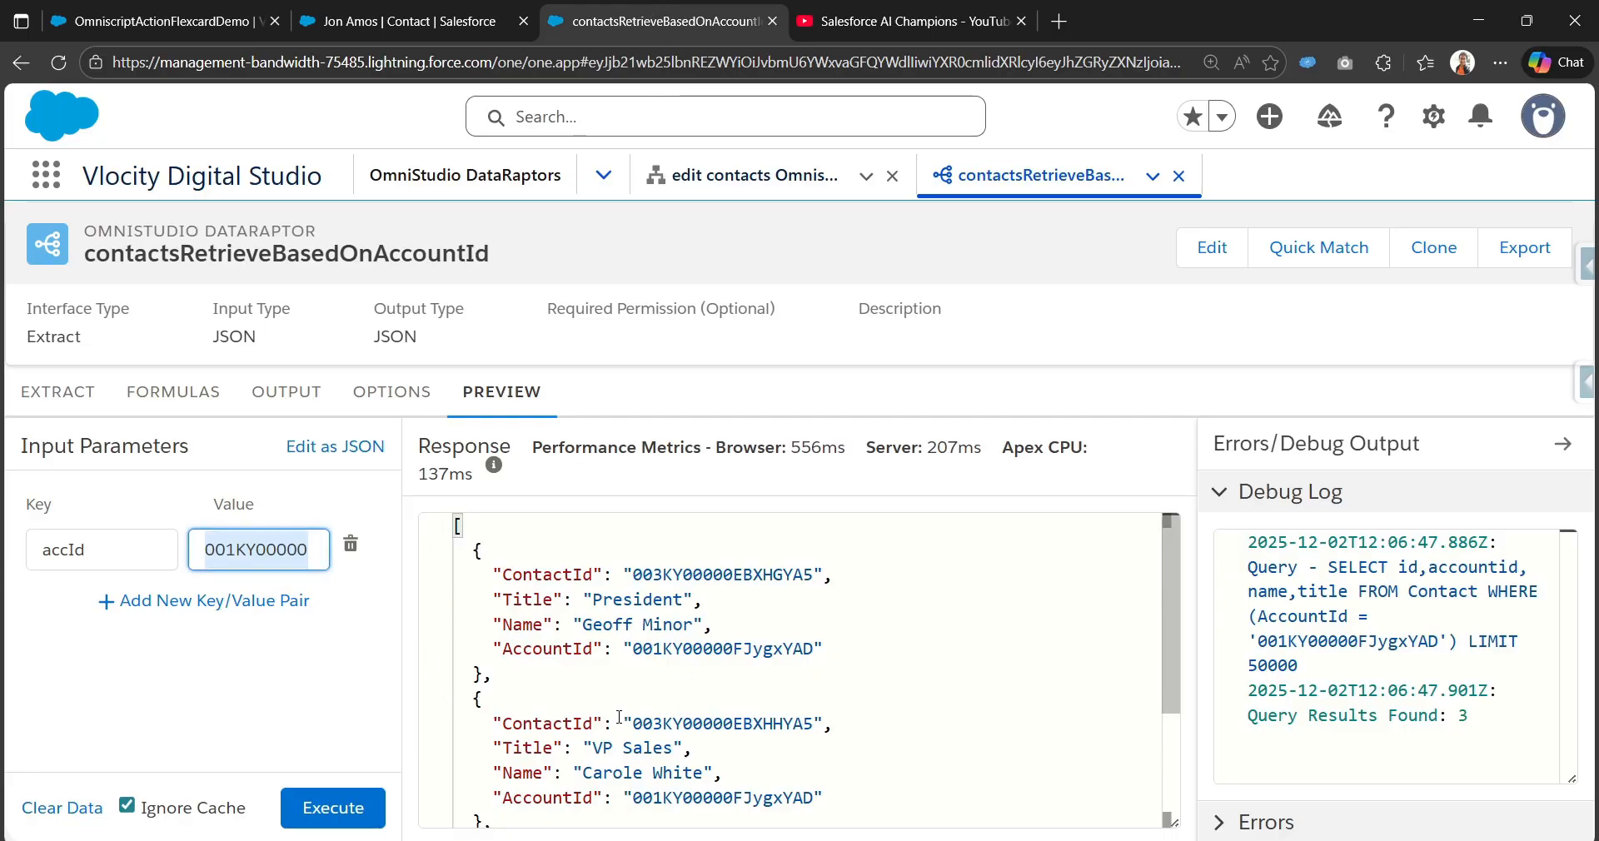
{"action": "scroll", "coordinate": [620, 717], "scroll_direction": "down", "scroll_amount": 2}
{"action": "scroll", "coordinate": [748, 678], "scroll_direction": "up", "scroll_amount": 2}
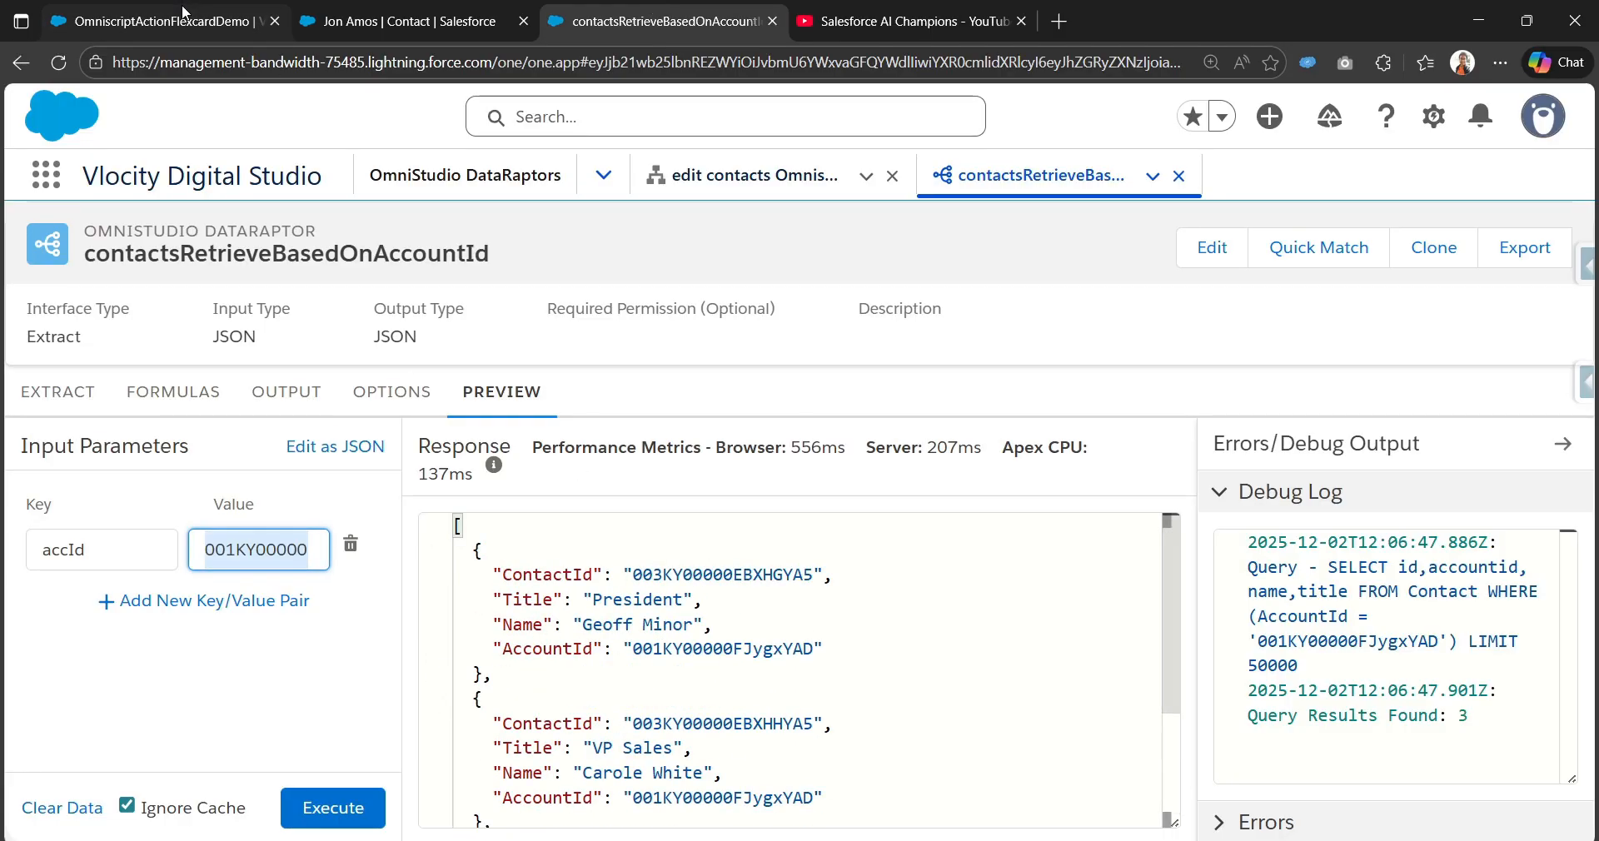
{"action": "key", "text": "ctrl+1"}
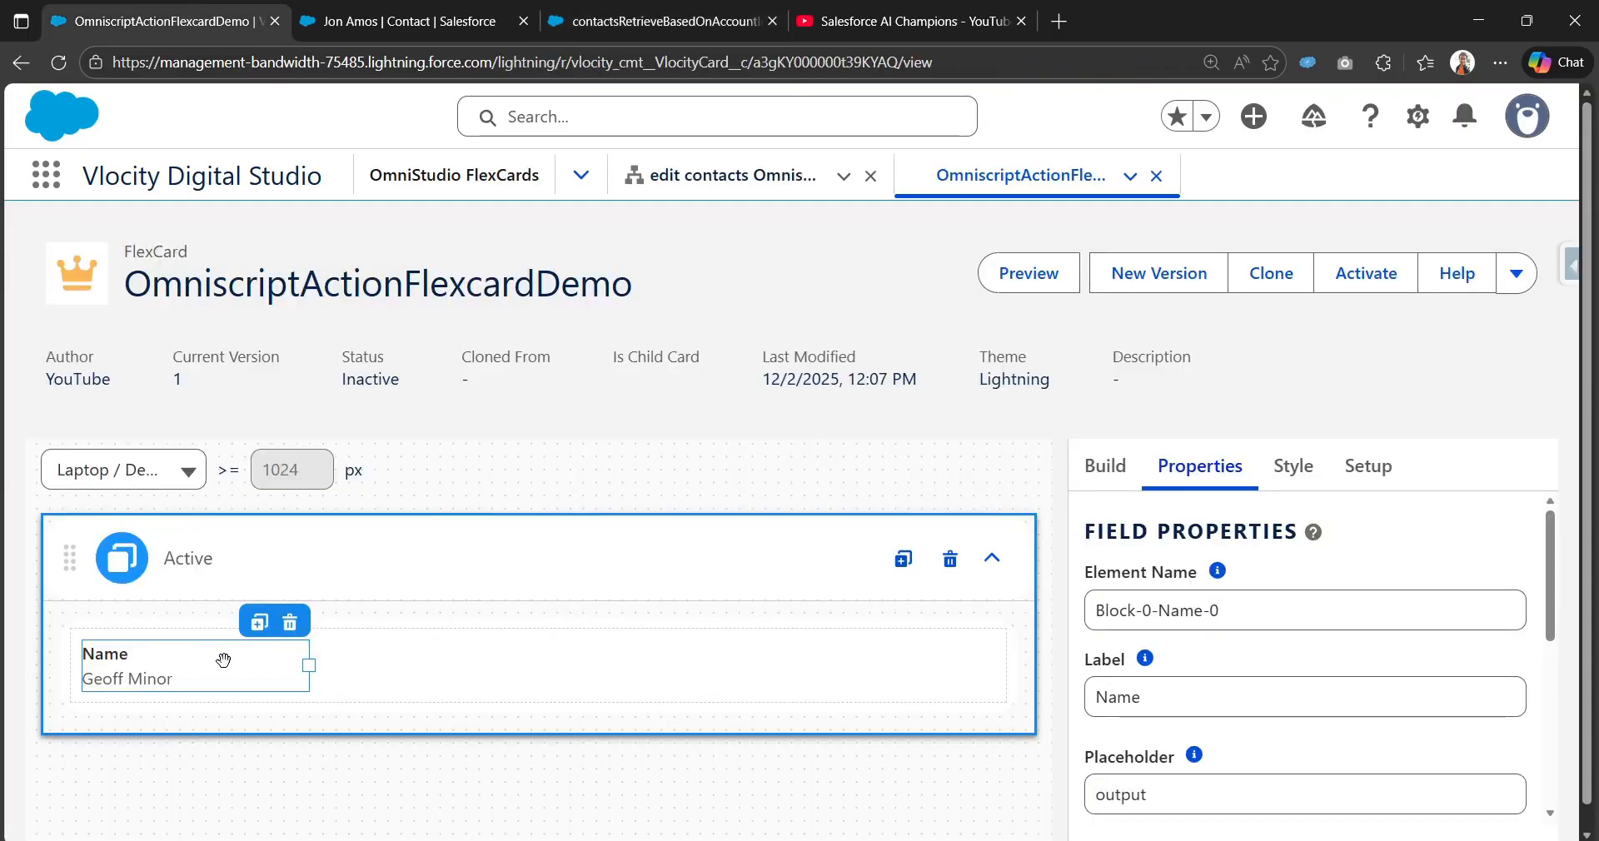
{"action": "left_click", "coordinate": [1093, 473]}
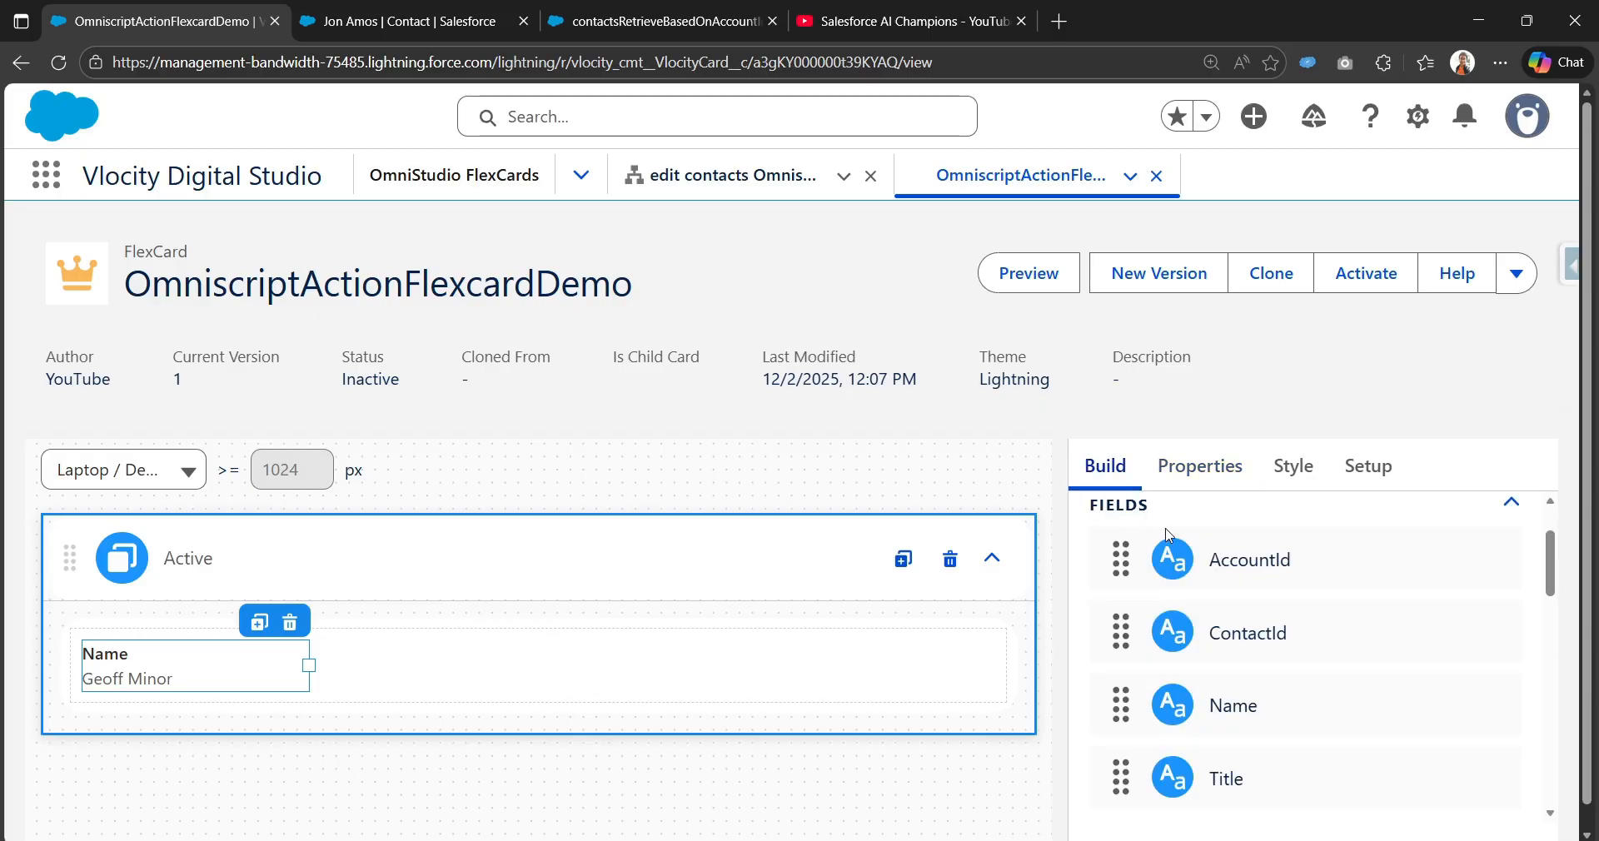
{"action": "scroll", "coordinate": [1207, 650], "scroll_direction": "down", "scroll_amount": 5}
{"action": "left_click_drag", "start_coordinate": [1121, 608], "coordinate": [388, 679]}
{"action": "left_click_drag", "start_coordinate": [996, 712], "coordinate": [570, 671]}
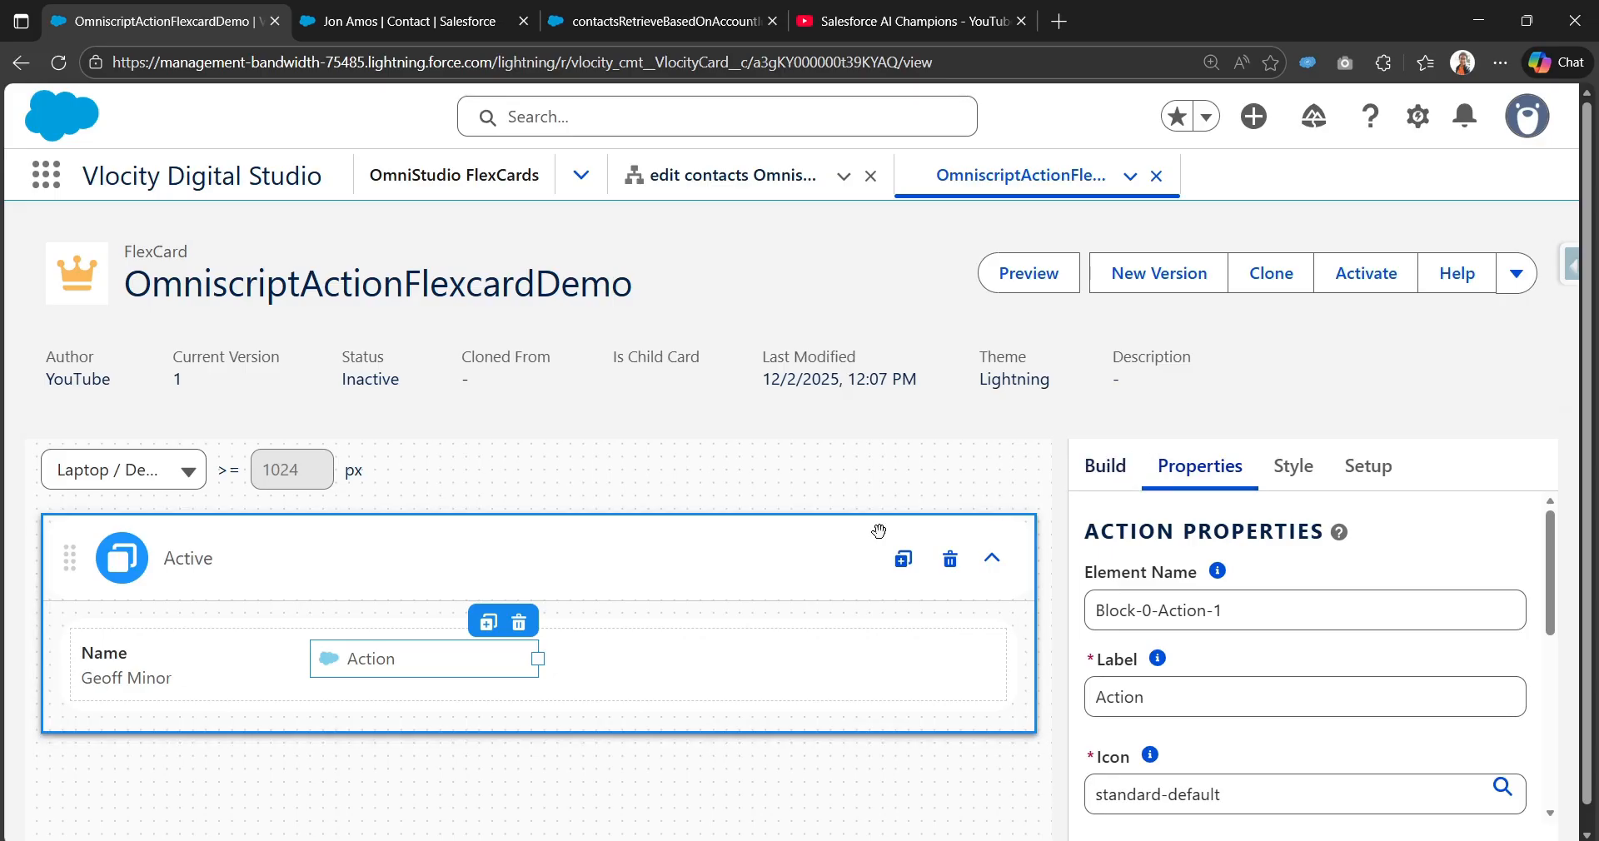
Step: Change the Action element's label to 'Update Contact'
{"action": "left_click", "coordinate": [1105, 466]}
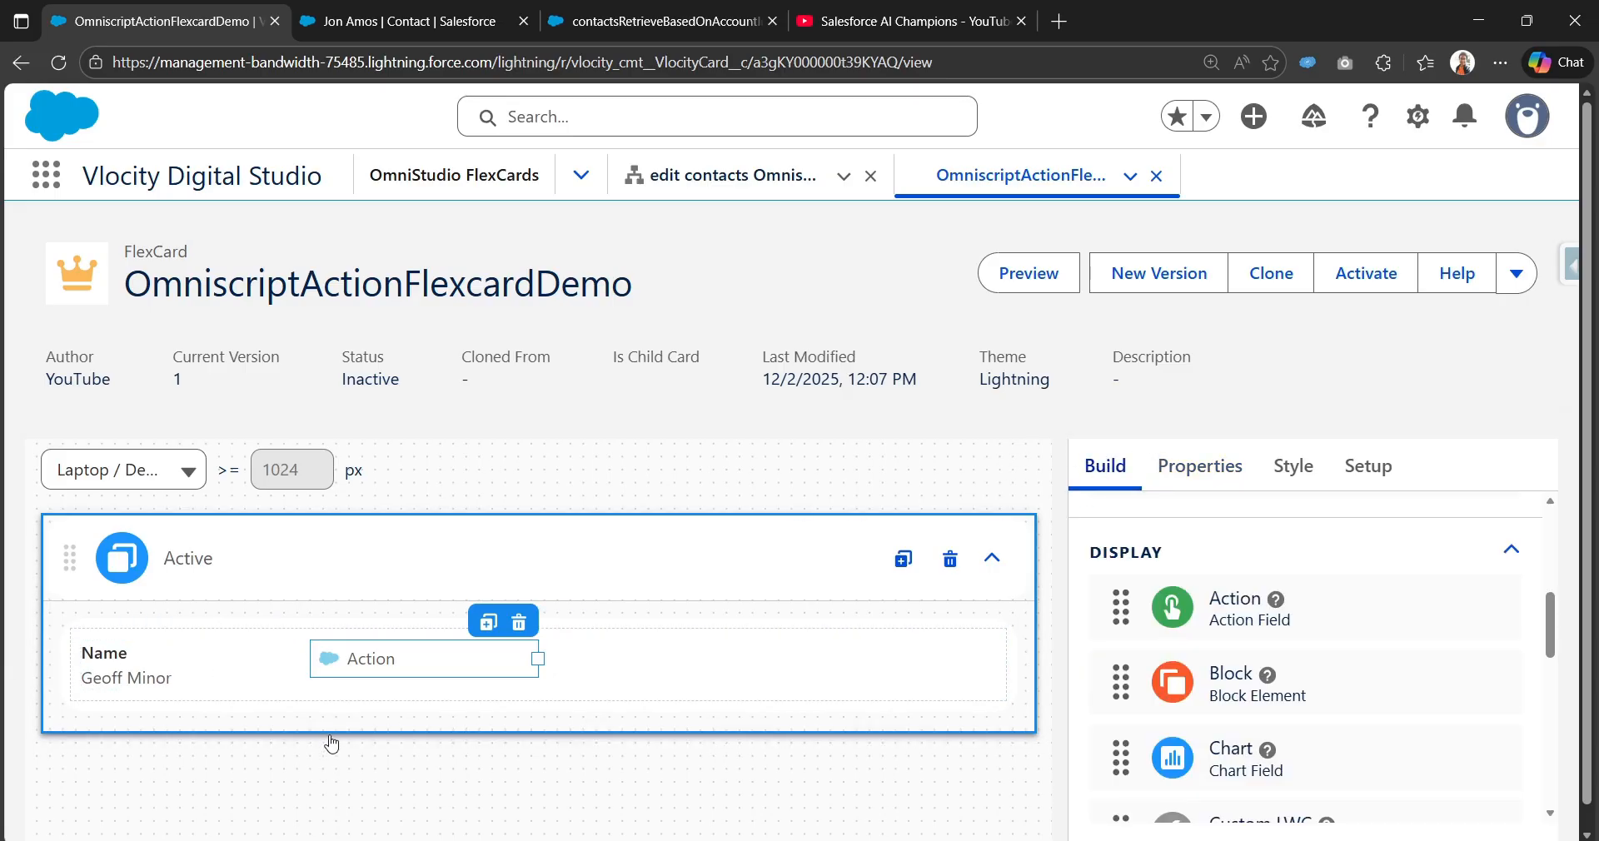
{"action": "left_click", "coordinate": [385, 660]}
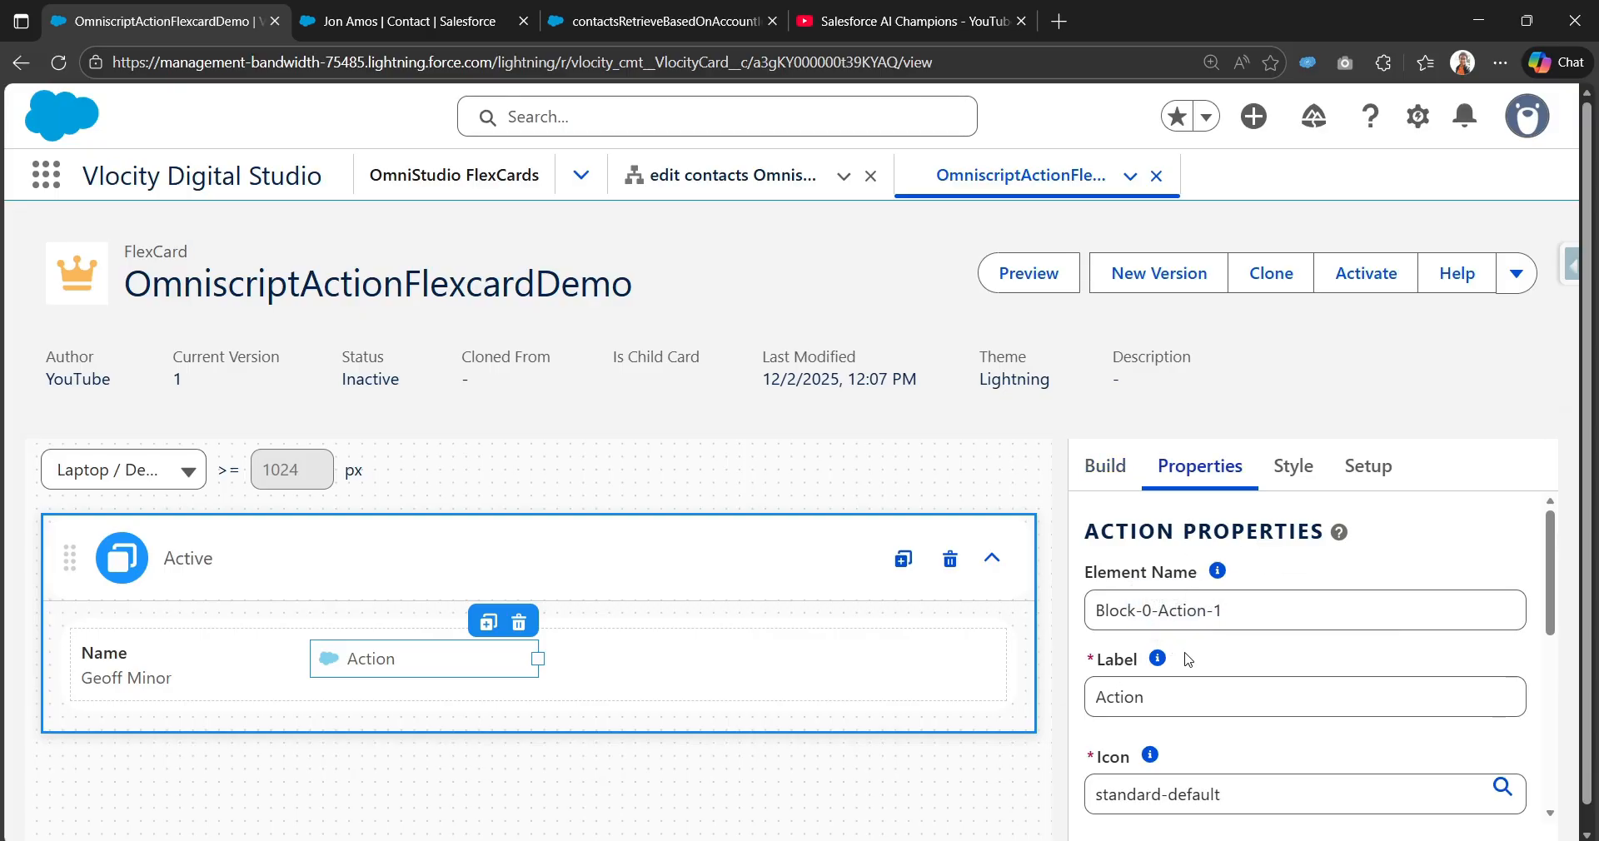
{"action": "scroll", "coordinate": [1223, 670], "scroll_direction": "down", "scroll_amount": 1}
{"action": "double_click", "coordinate": [1222, 597]}
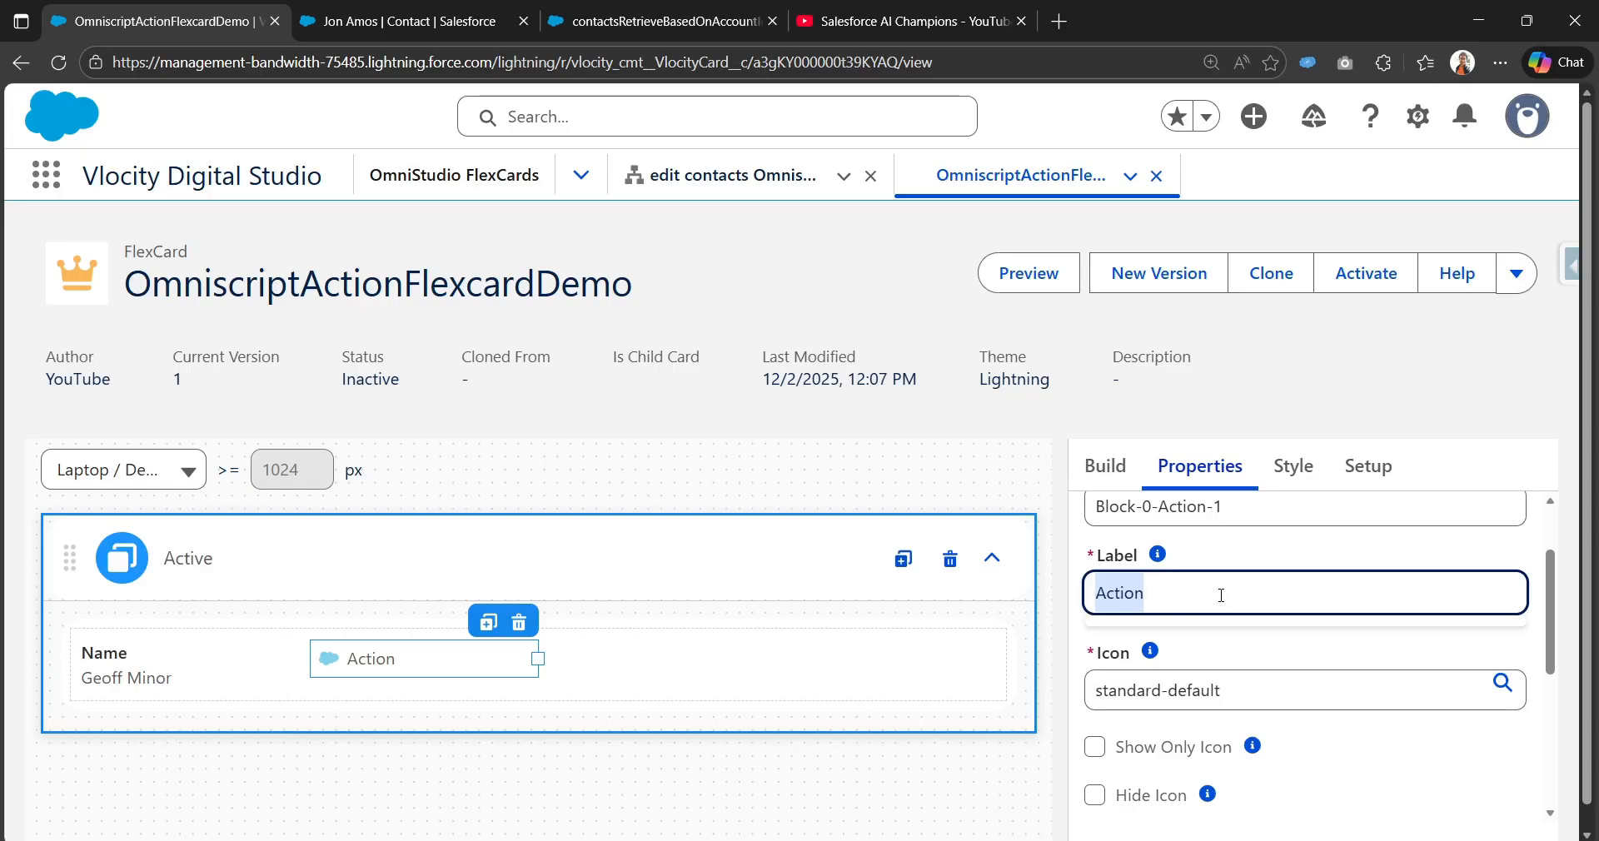
{"action": "type", "text": "Update C"}
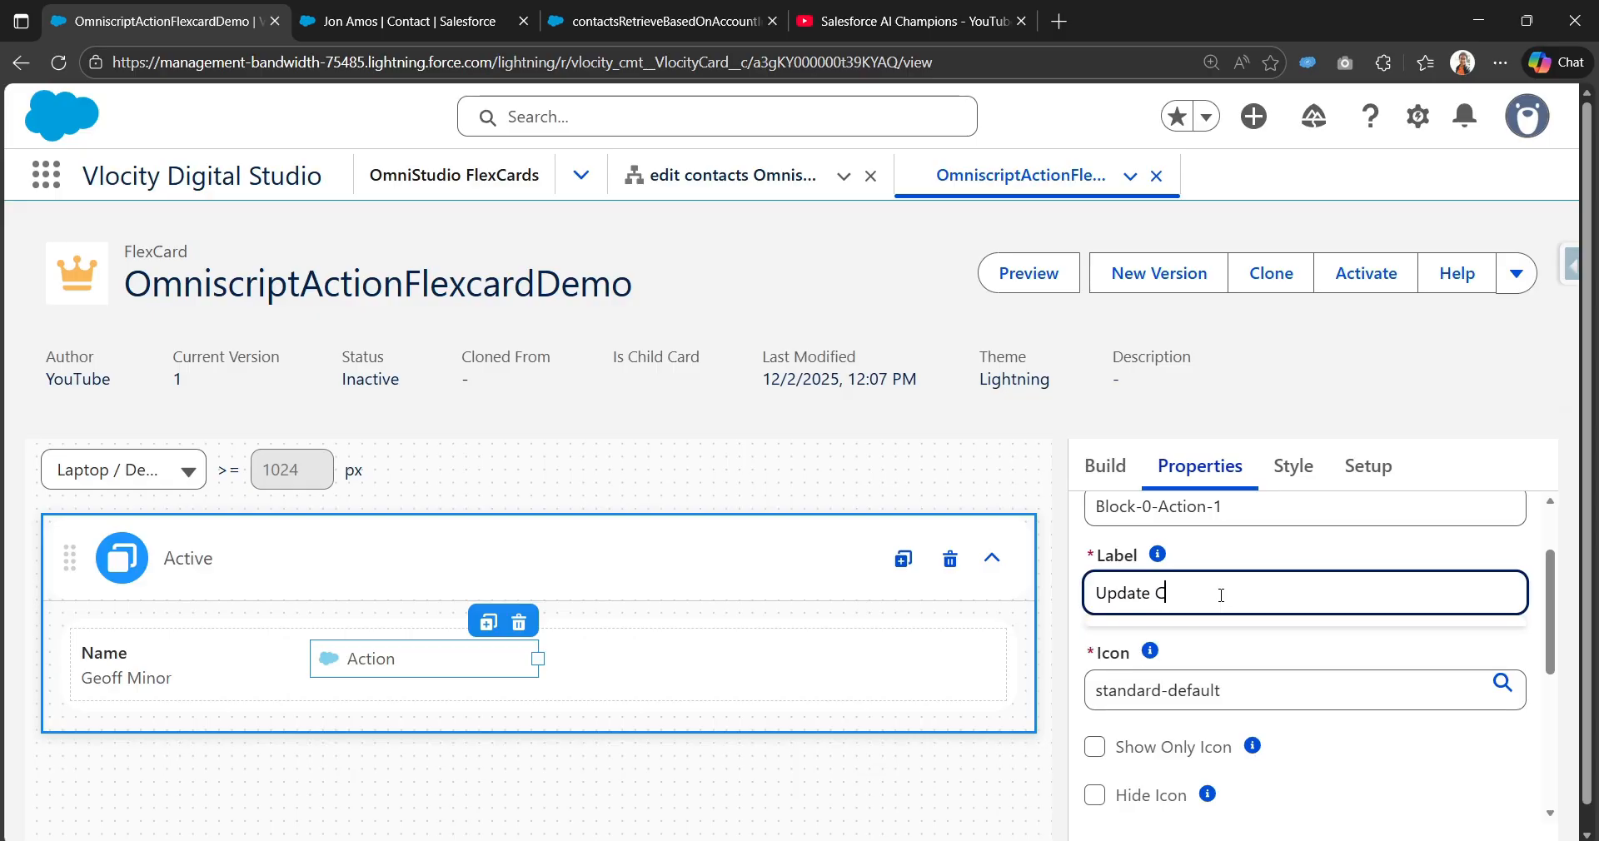
{"action": "type", "text": "ontact"}
Step: Hide the icon and display the action as a button with the green Success variant
{"action": "scroll", "coordinate": [1221, 595], "scroll_direction": "down", "scroll_amount": 2}
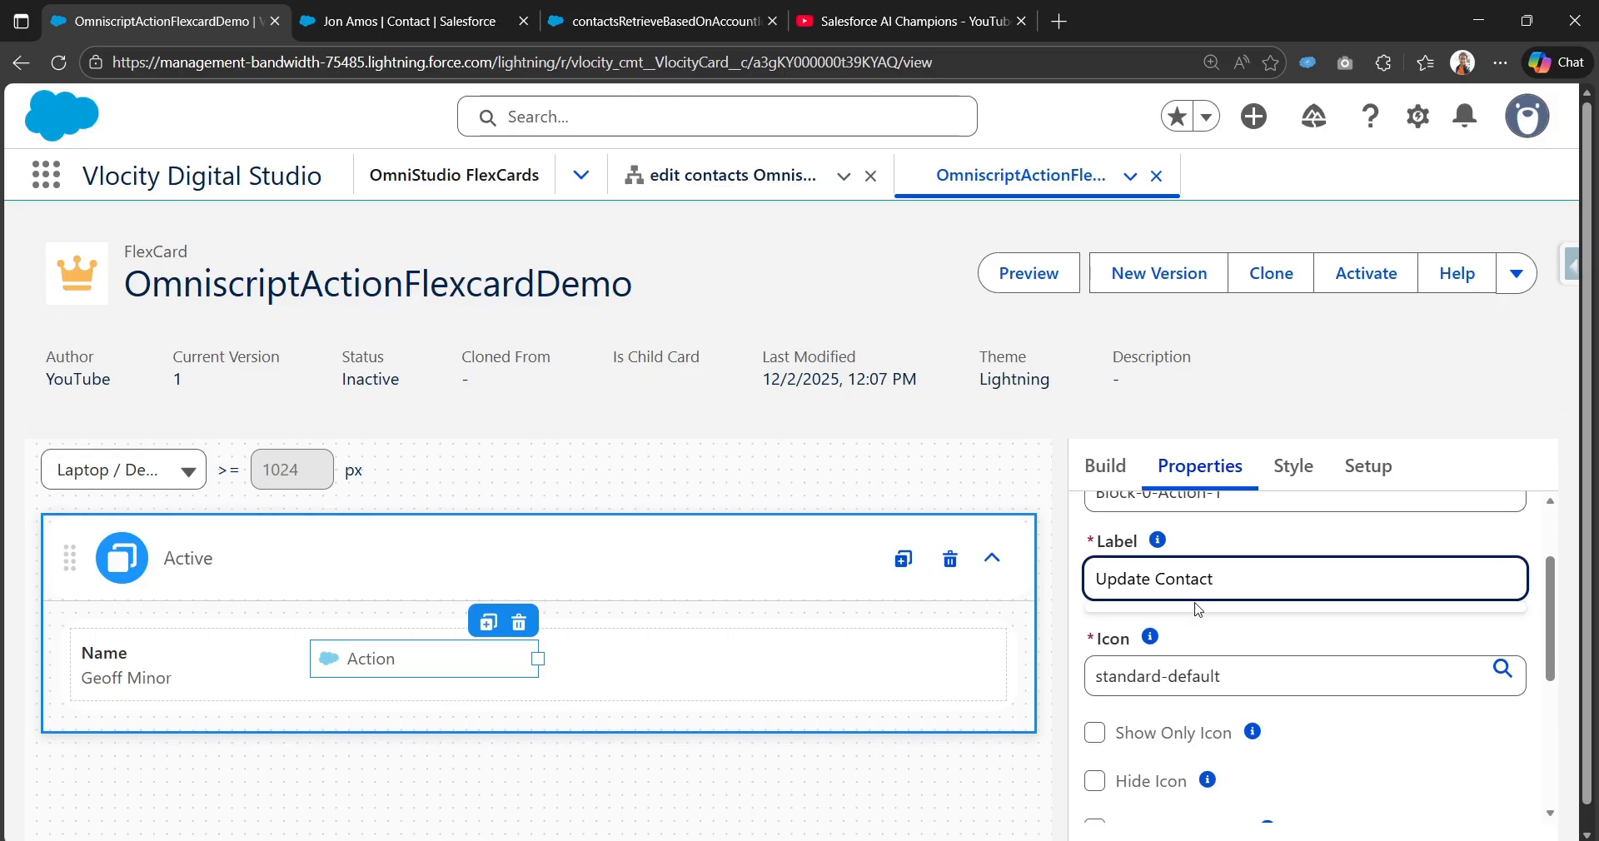
{"action": "left_click", "coordinate": [1097, 588]}
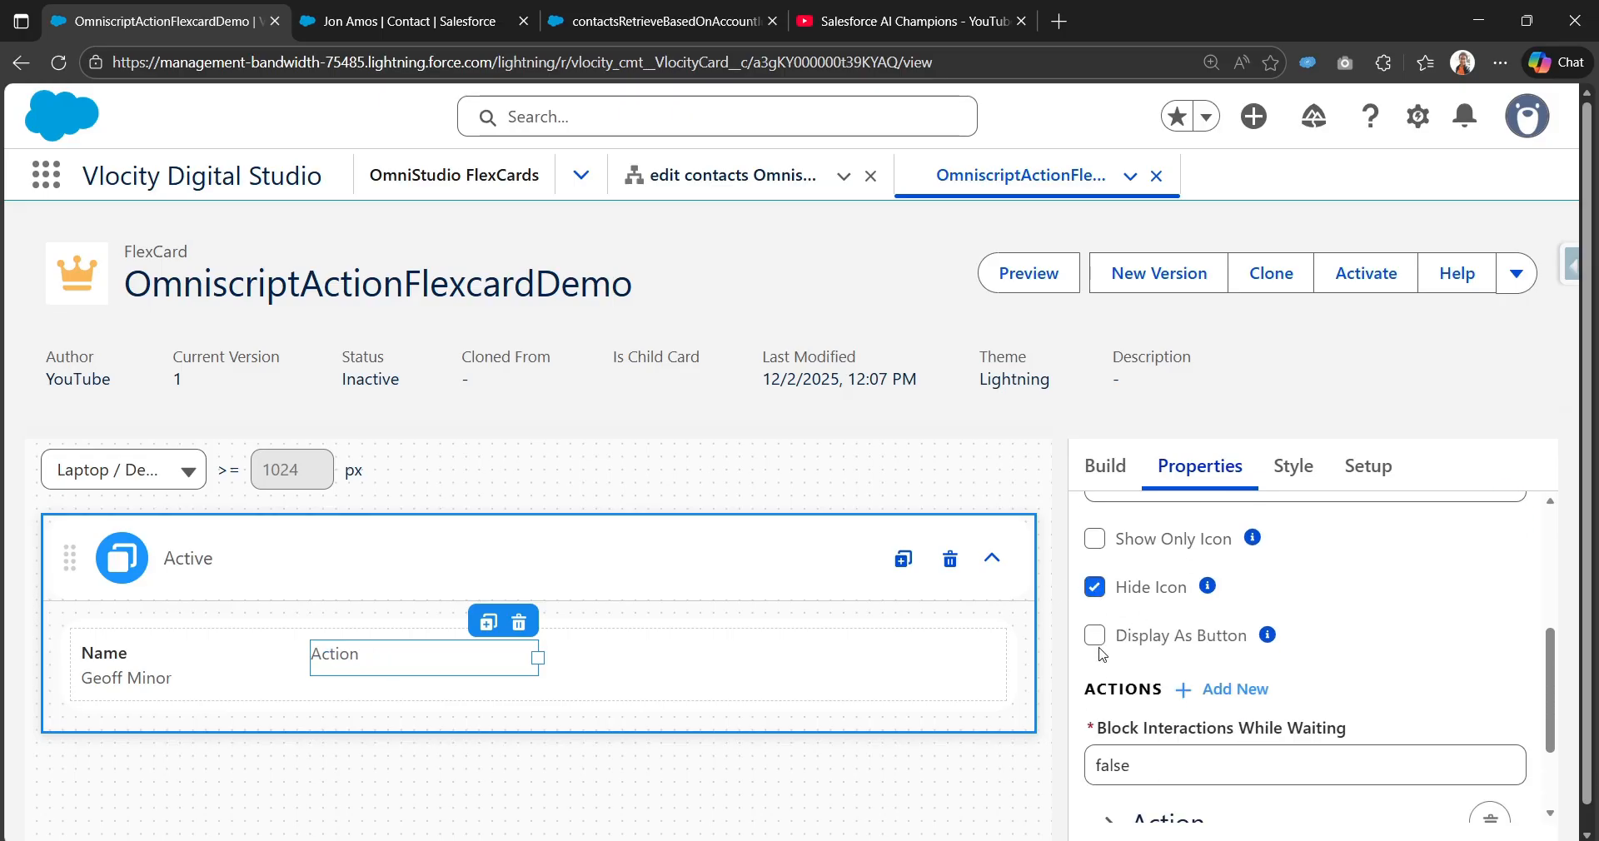
{"action": "left_click", "coordinate": [1096, 635]}
{"action": "left_click", "coordinate": [1247, 693]}
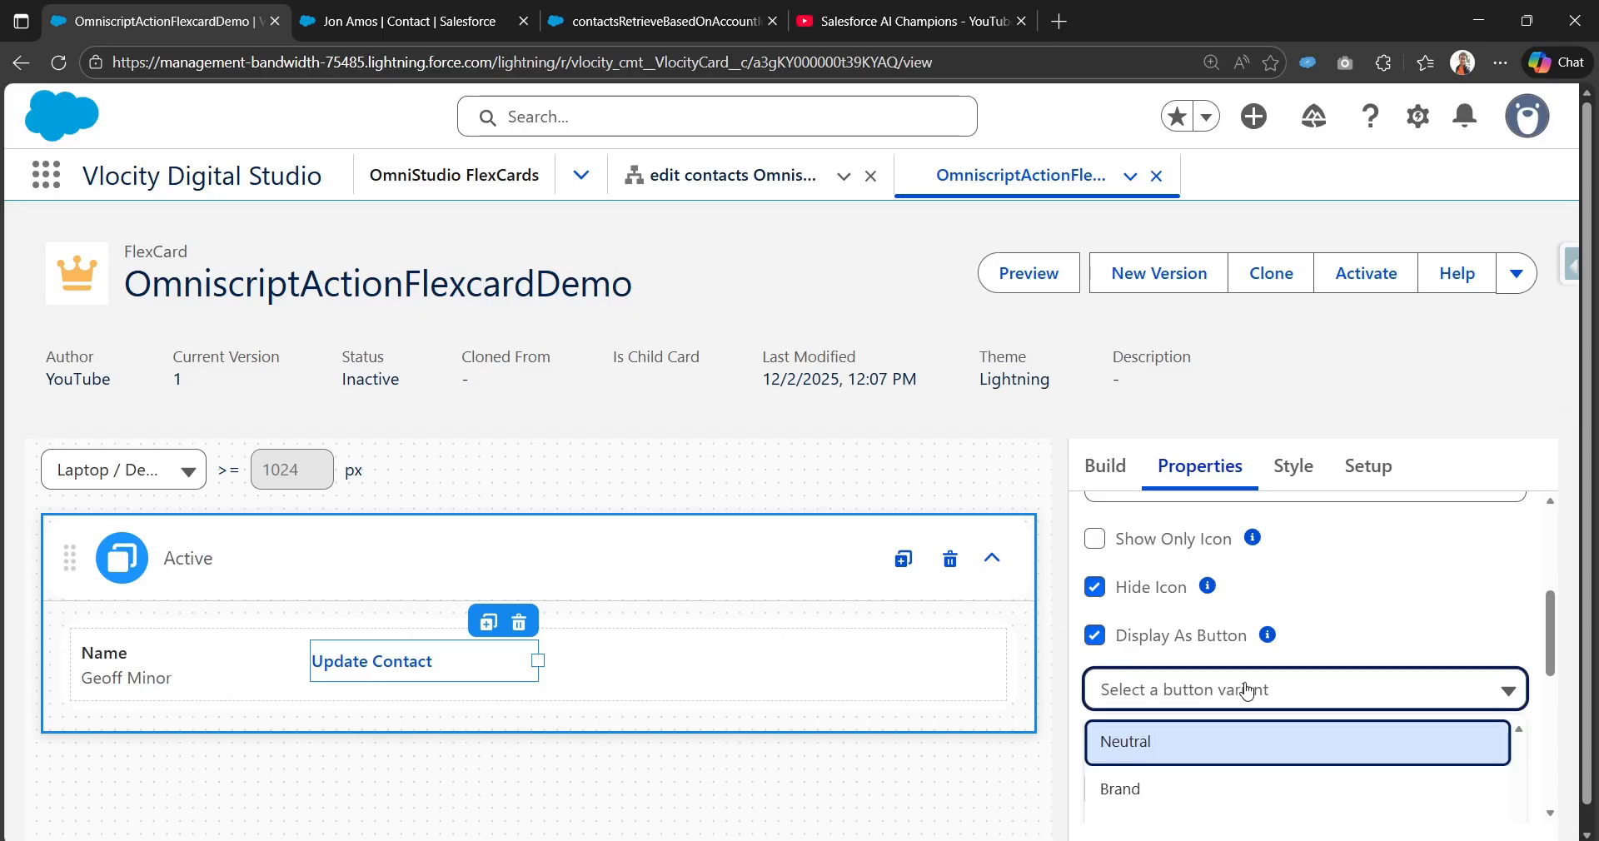
{"action": "scroll", "coordinate": [1250, 700], "scroll_direction": "down", "scroll_amount": 2}
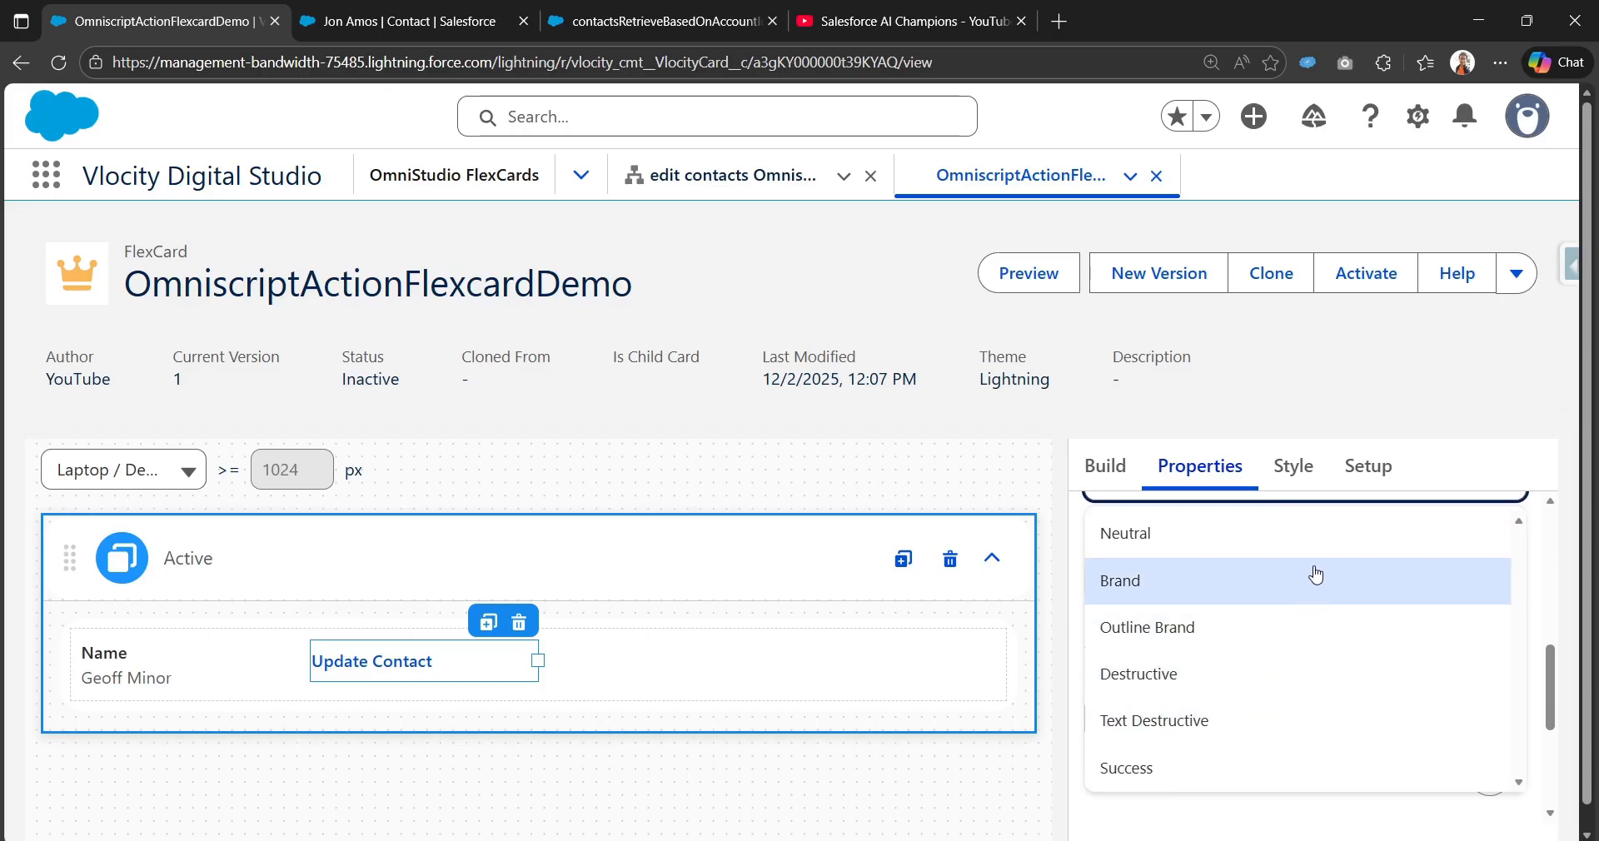
{"action": "left_click", "coordinate": [1310, 581]}
{"action": "left_click", "coordinate": [1318, 511]}
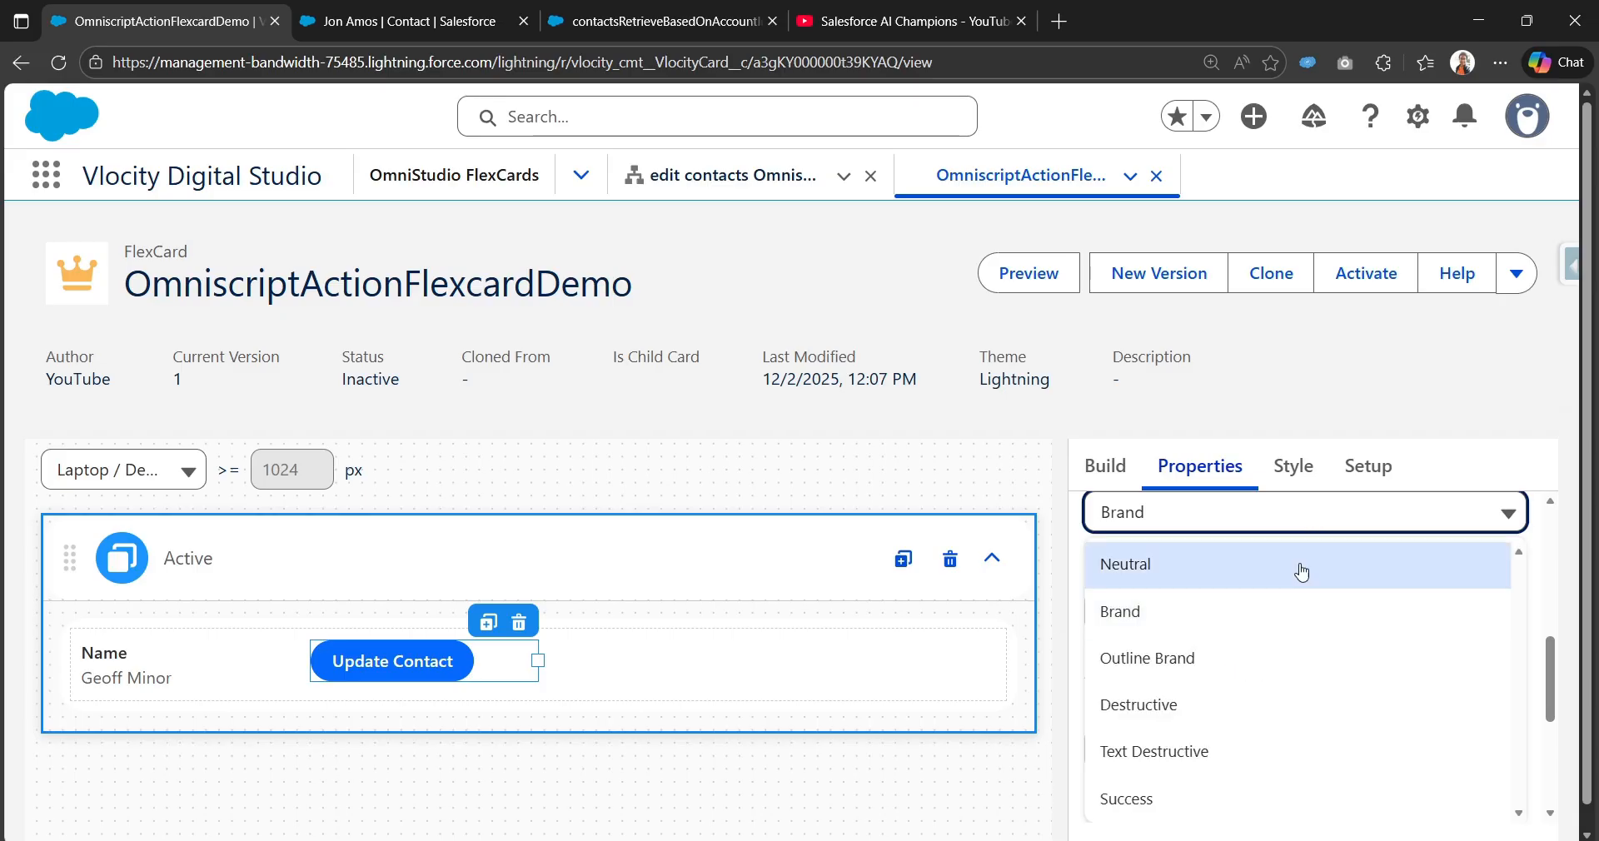
{"action": "left_click", "coordinate": [1265, 800]}
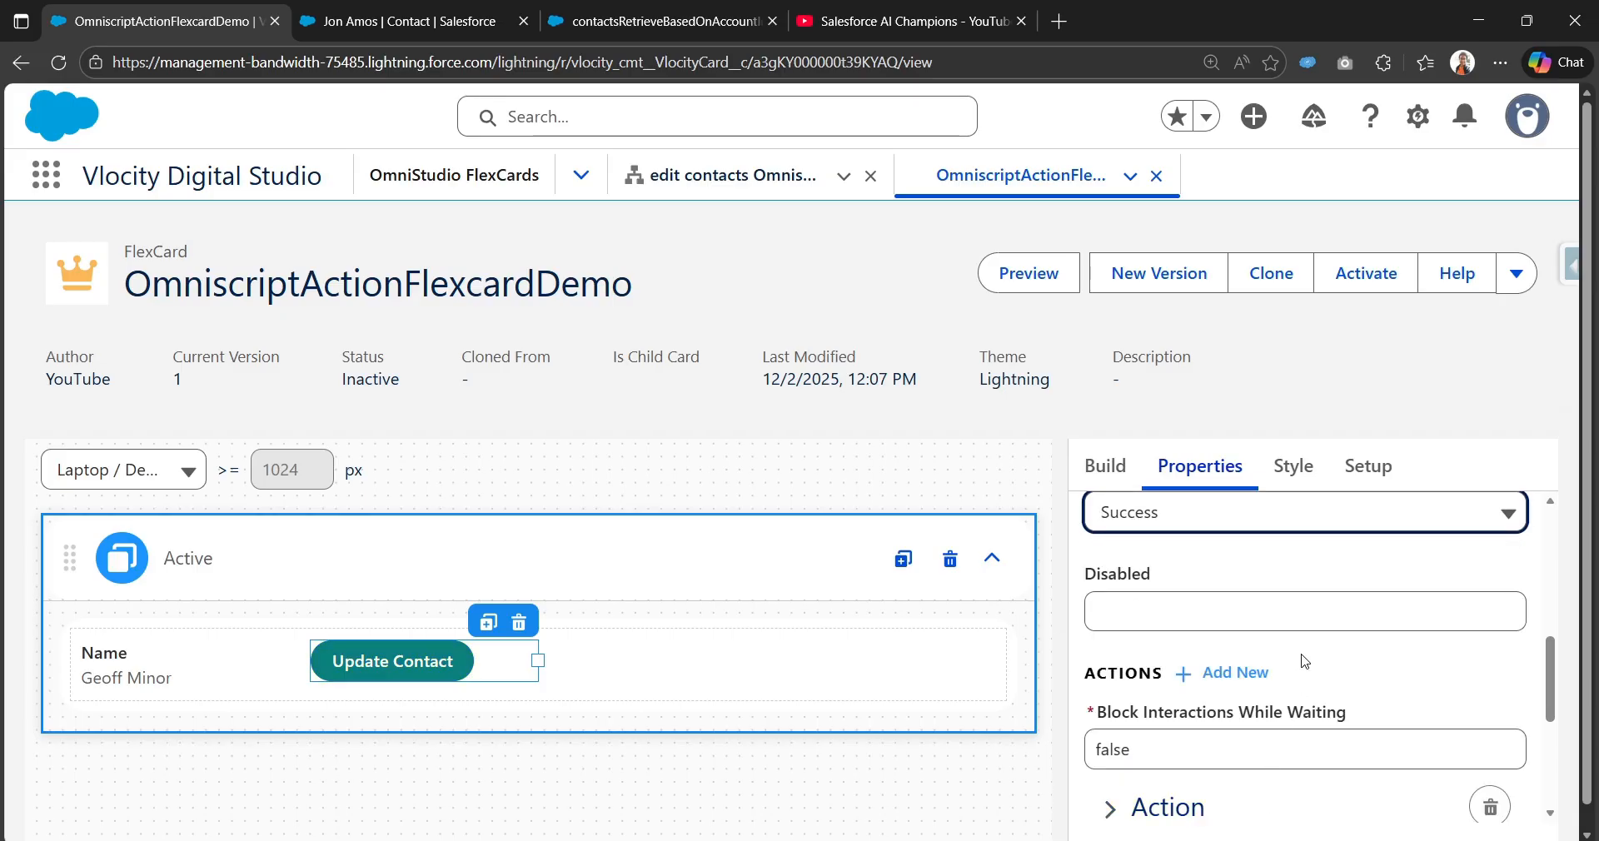
Step: Expand the button's Action settings, whose action type is still Navigate
{"action": "scroll", "coordinate": [1291, 663], "scroll_direction": "down", "scroll_amount": 1}
{"action": "scroll", "coordinate": [1199, 750], "scroll_direction": "up", "scroll_amount": 1}
{"action": "scroll", "coordinate": [1204, 711], "scroll_direction": "down", "scroll_amount": 4}
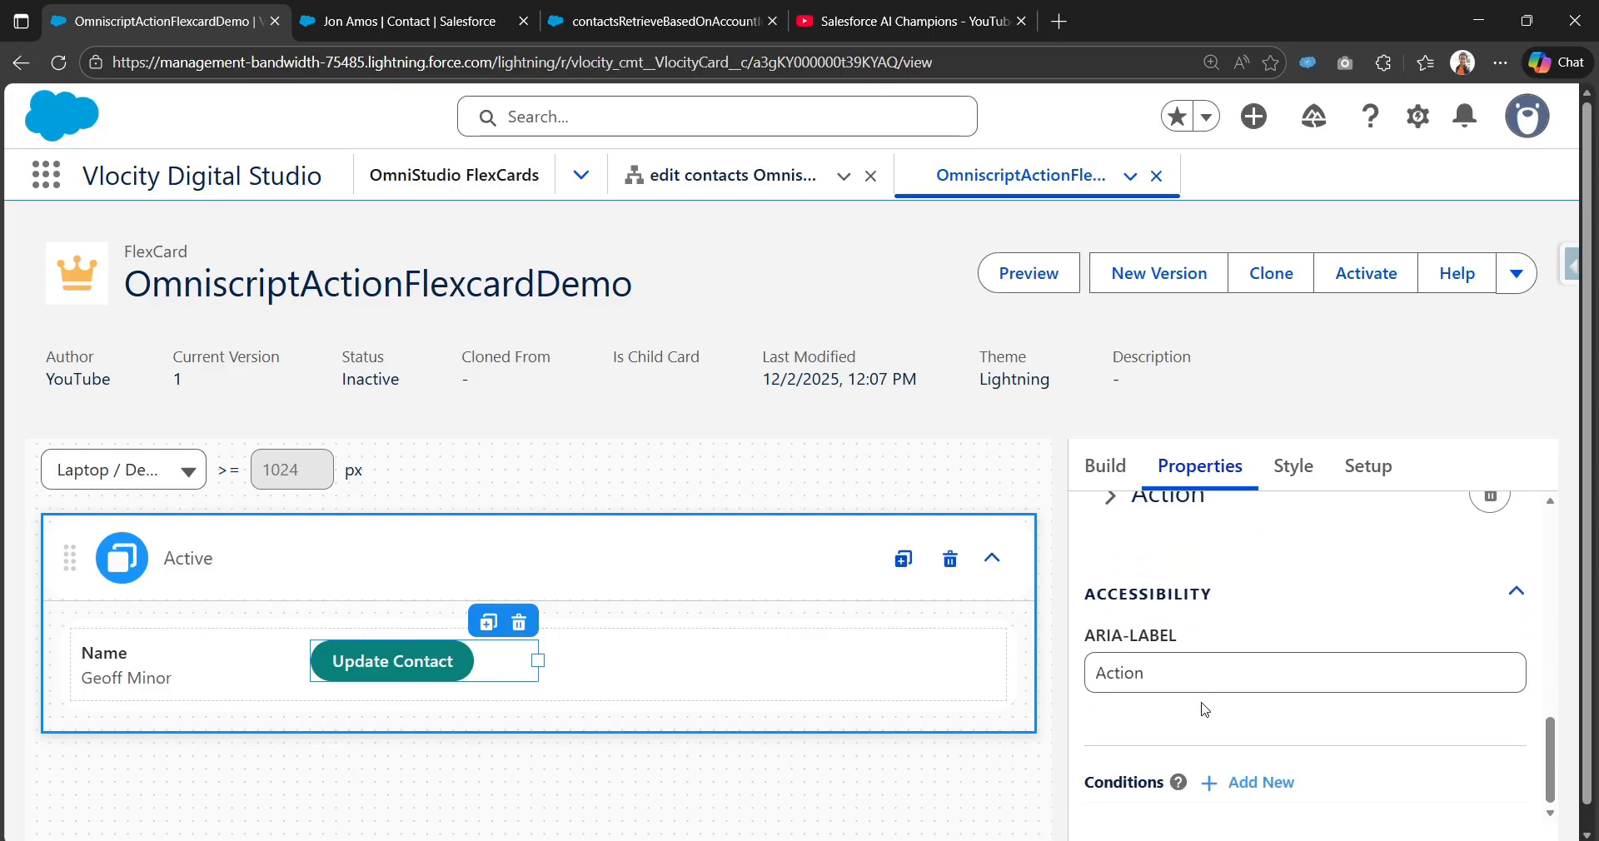
{"action": "scroll", "coordinate": [1204, 709], "scroll_direction": "up", "scroll_amount": 3}
{"action": "left_click", "coordinate": [1137, 707]}
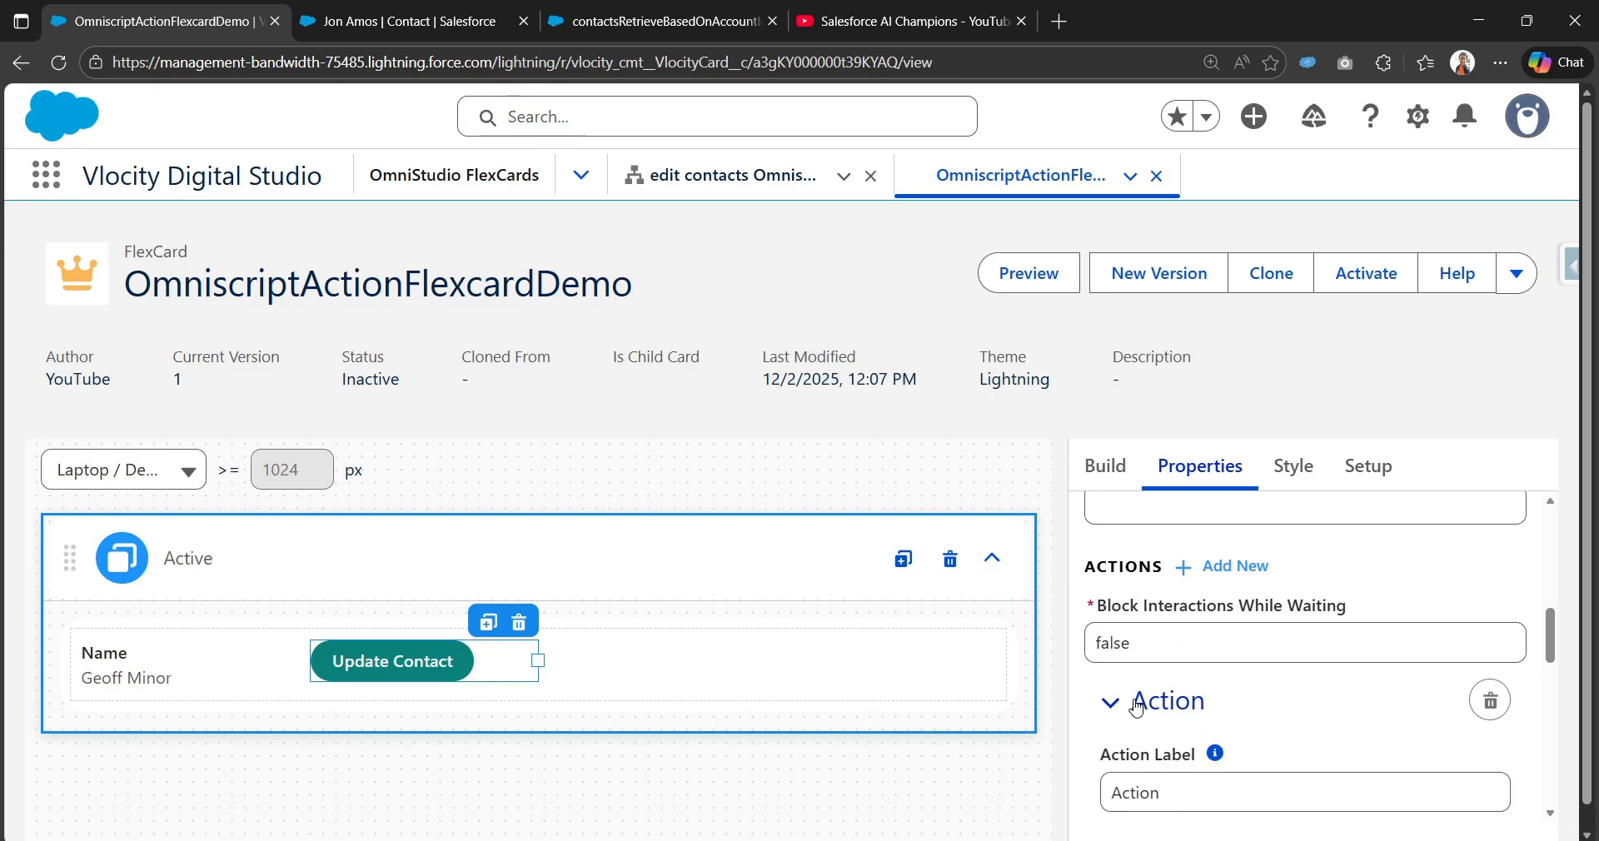
{"action": "scroll", "coordinate": [1137, 696], "scroll_direction": "down", "scroll_amount": 1}
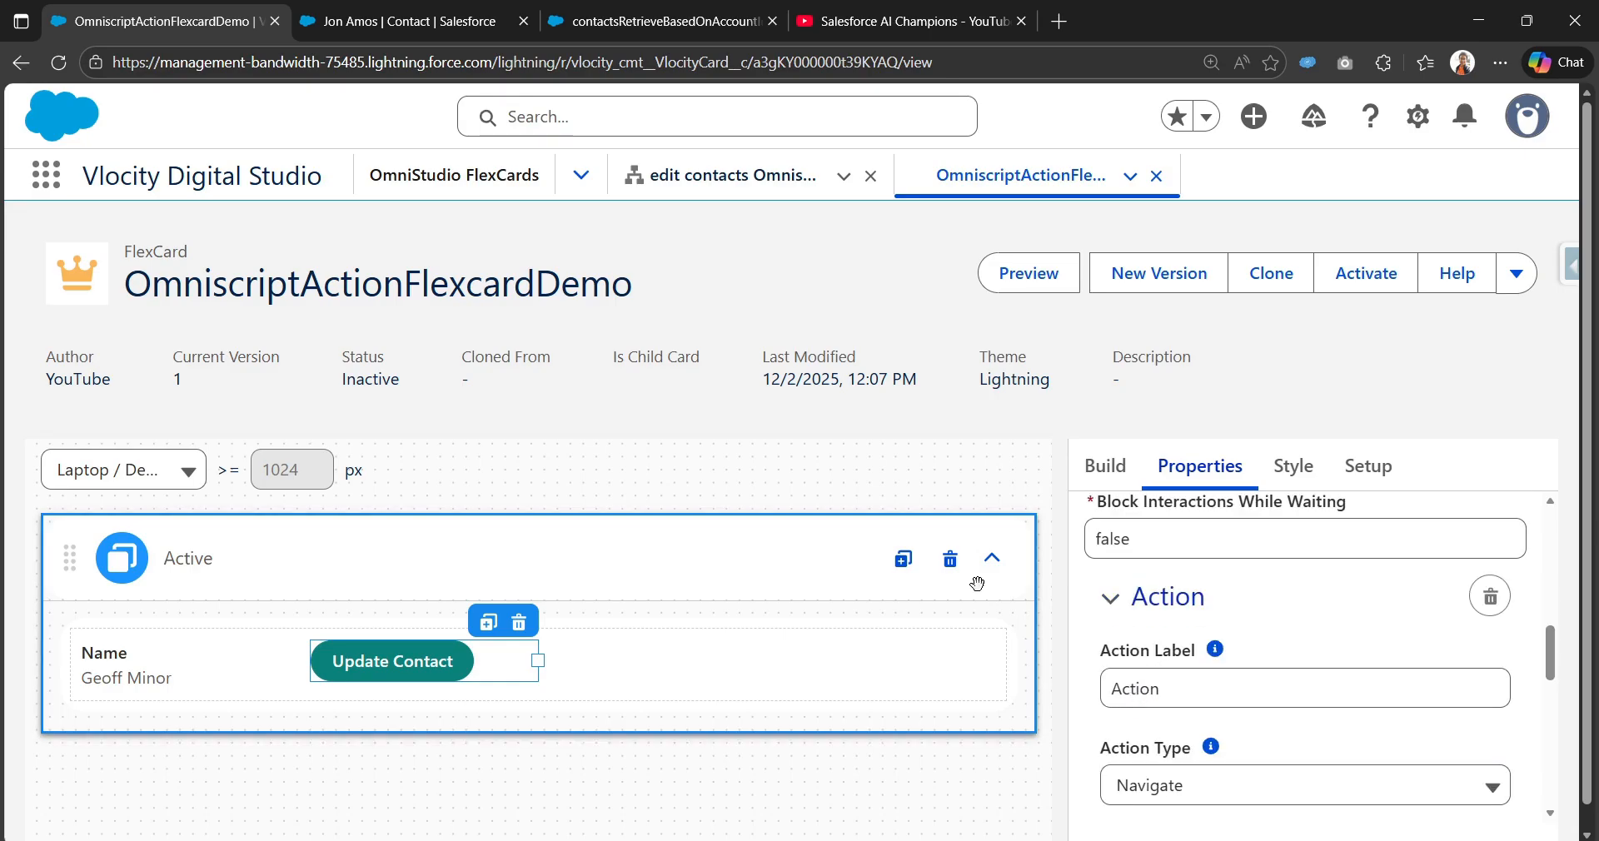
Step: Review the editContact OmniScript, its saveContacts step, the contact record and DataRaptor tabs
{"action": "left_click", "coordinate": [706, 179]}
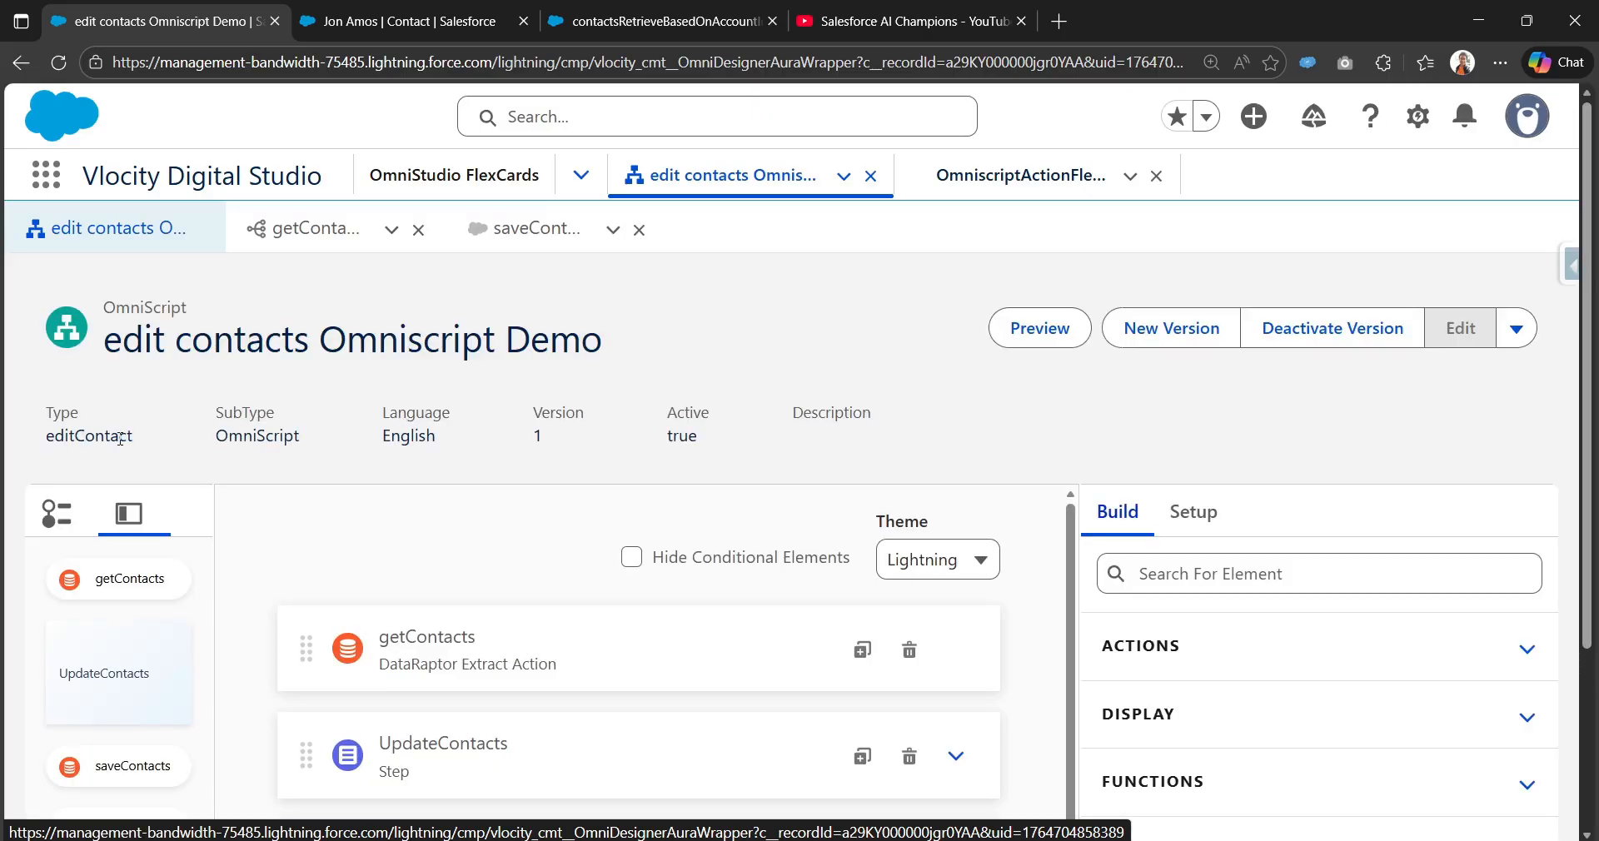
{"action": "double_click", "coordinate": [121, 439]}
{"action": "left_click", "coordinate": [394, 8]}
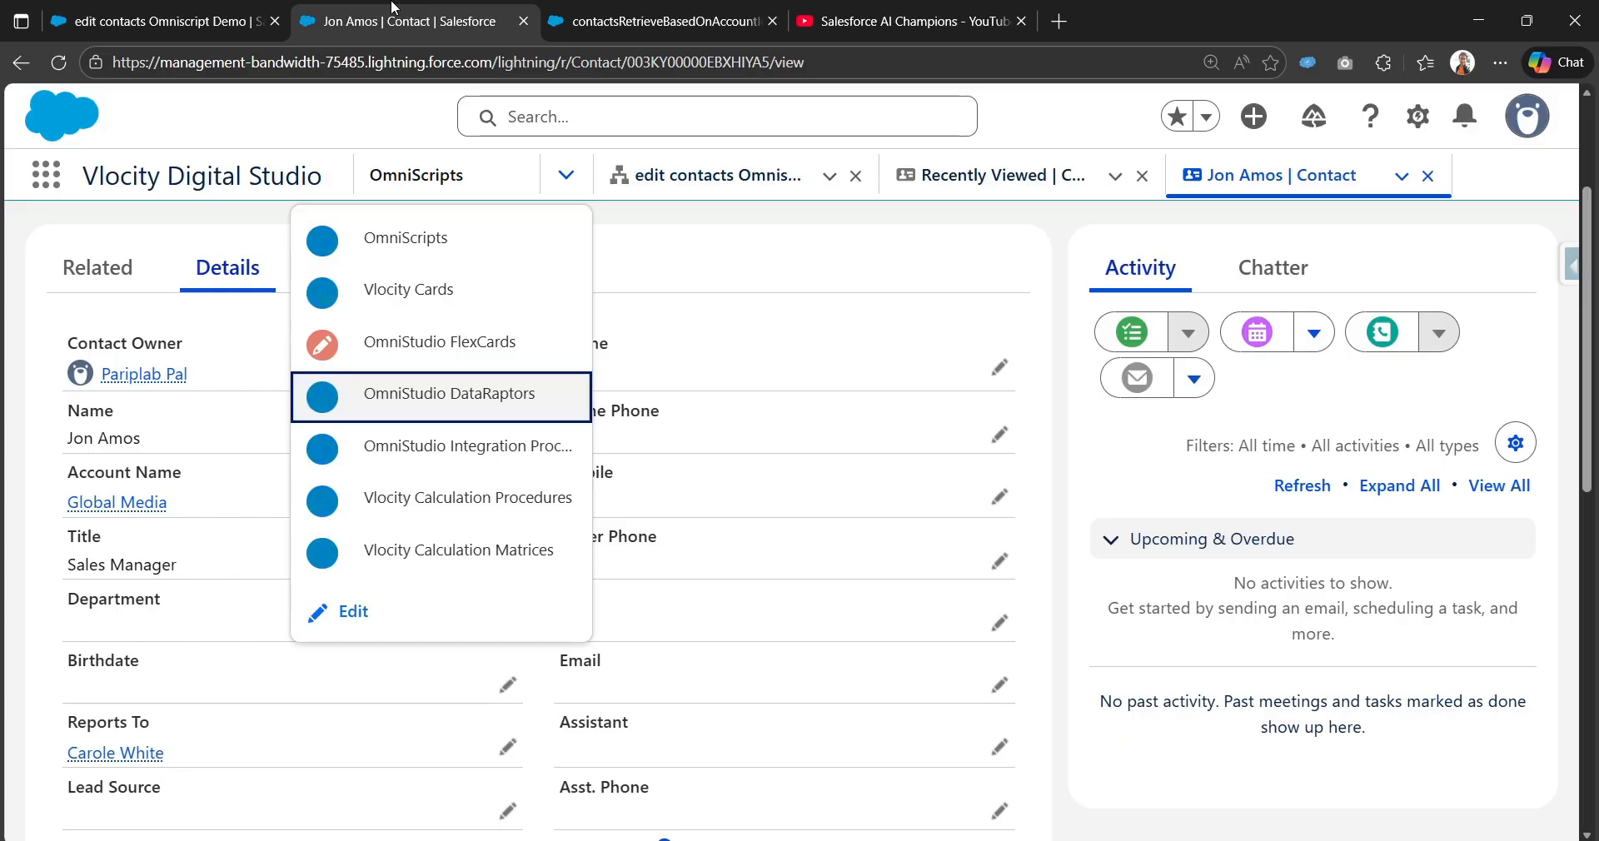
{"action": "left_click", "coordinate": [593, 8]}
{"action": "left_click", "coordinate": [240, 10]}
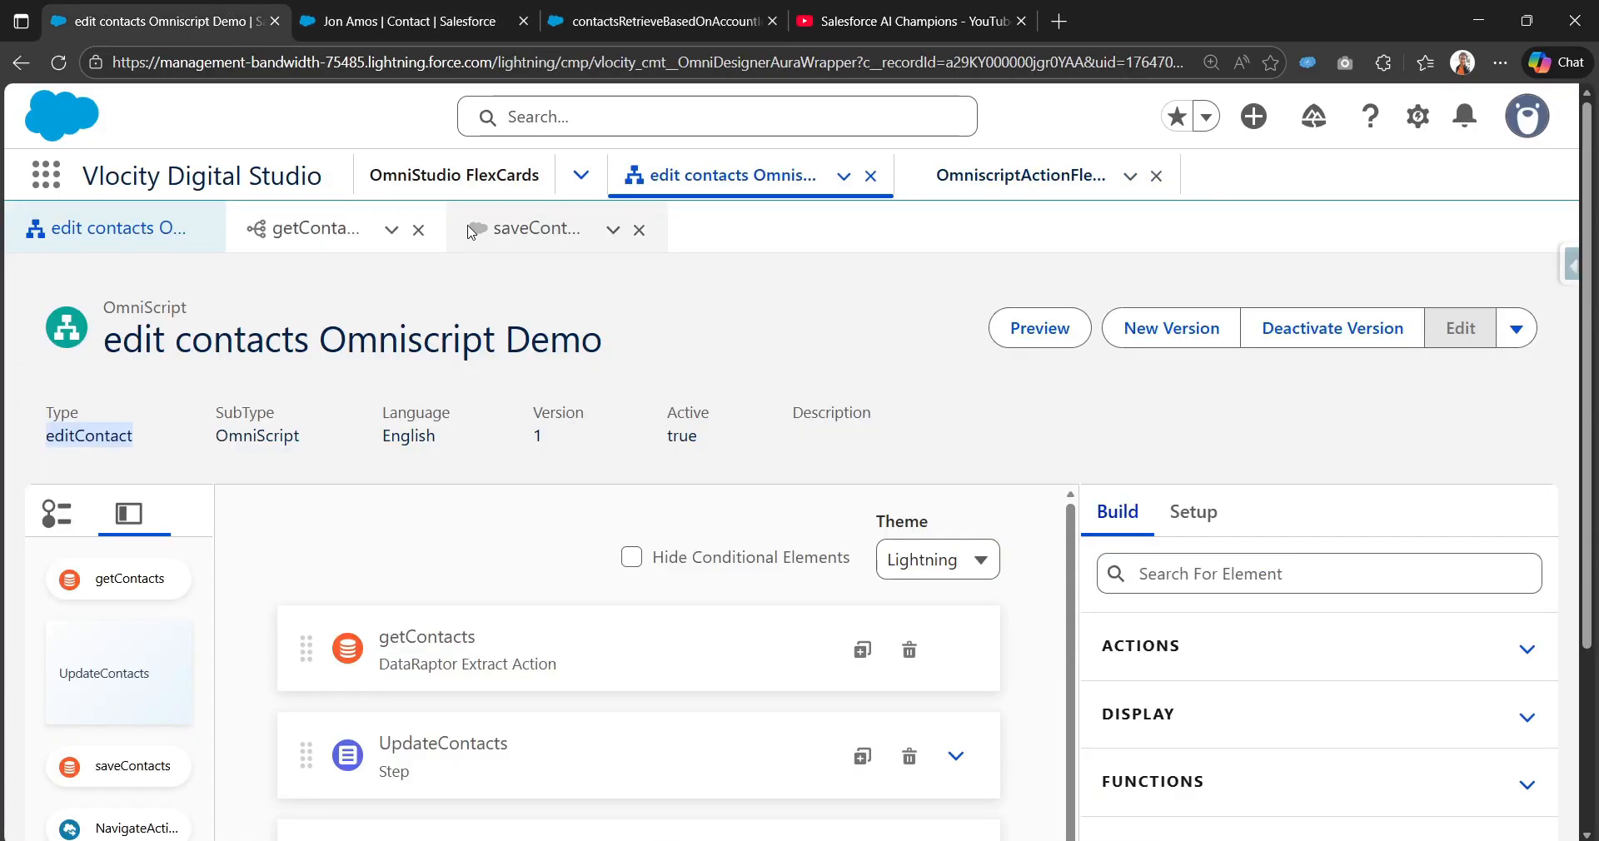
{"action": "left_click", "coordinate": [524, 229]}
{"action": "left_click", "coordinate": [1020, 175]}
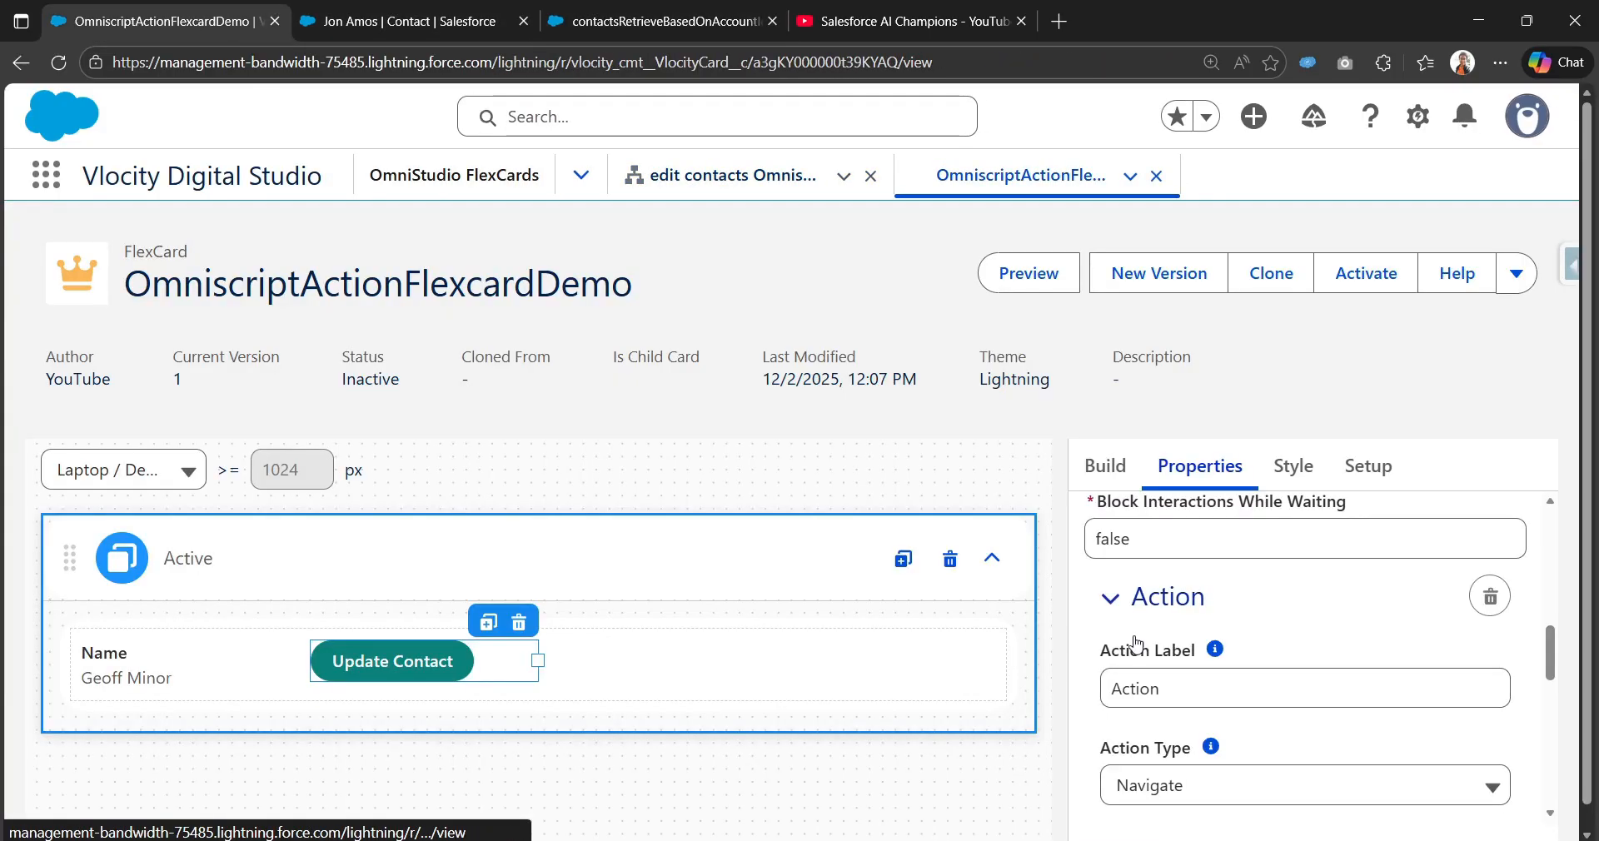
{"action": "scroll", "coordinate": [1211, 664], "scroll_direction": "down", "scroll_amount": 2}
{"action": "scroll", "coordinate": [1211, 663], "scroll_direction": "down", "scroll_amount": 1}
{"action": "scroll", "coordinate": [1191, 671], "scroll_direction": "up", "scroll_amount": 2}
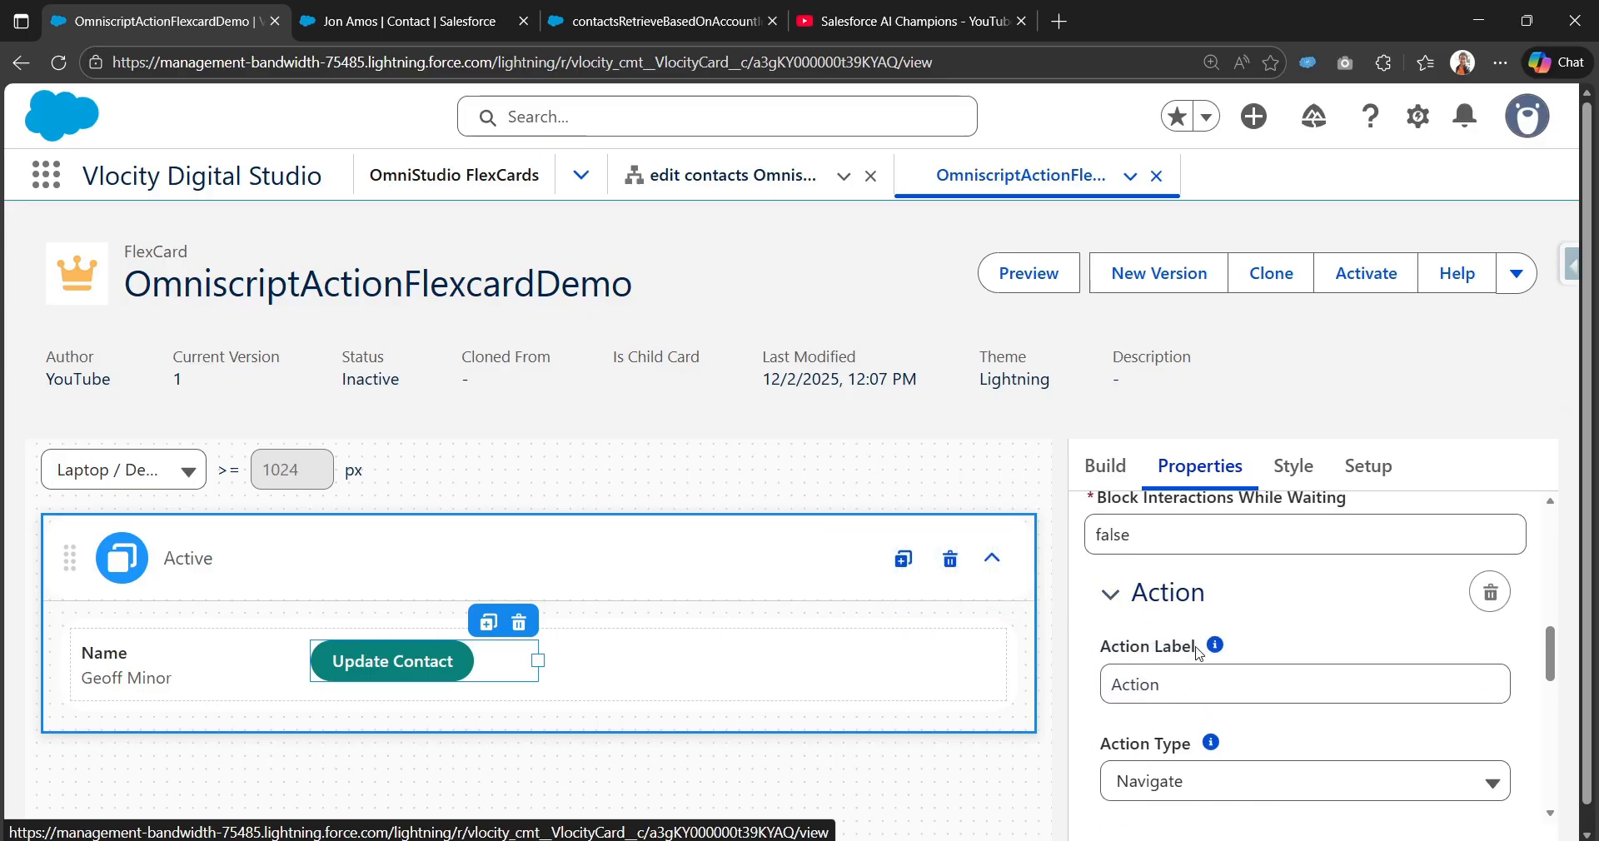
{"action": "scroll", "coordinate": [1172, 679], "scroll_direction": "down", "scroll_amount": 2}
Step: Set Action Type to Omniscript using editContact/OmniScript/English, then focus the ContextId field
{"action": "left_click", "coordinate": [1128, 682]}
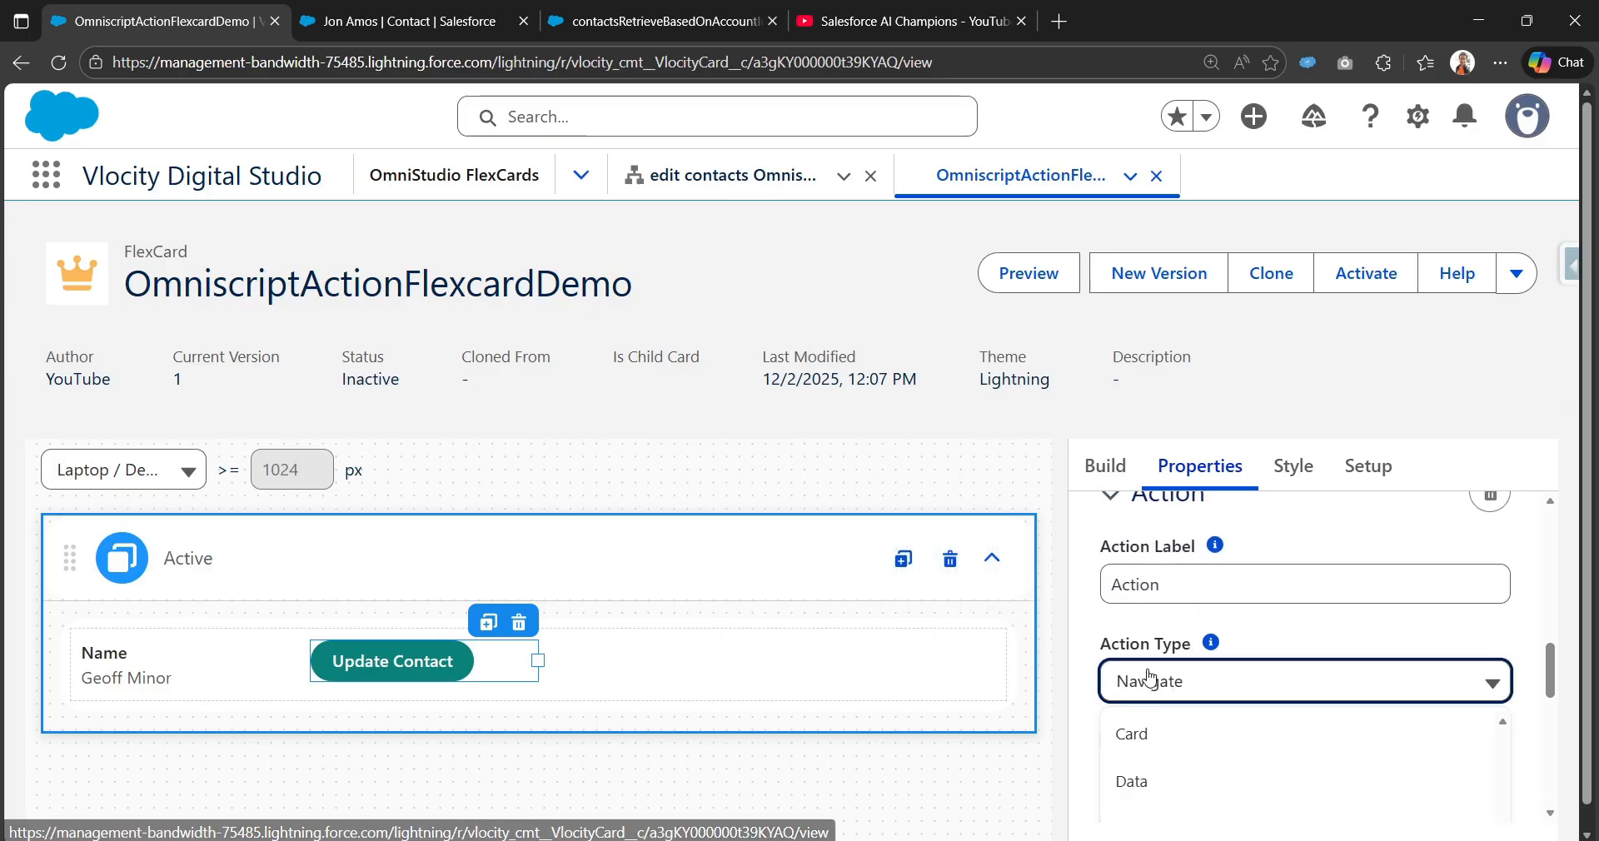
{"action": "left_click", "coordinate": [1204, 769]}
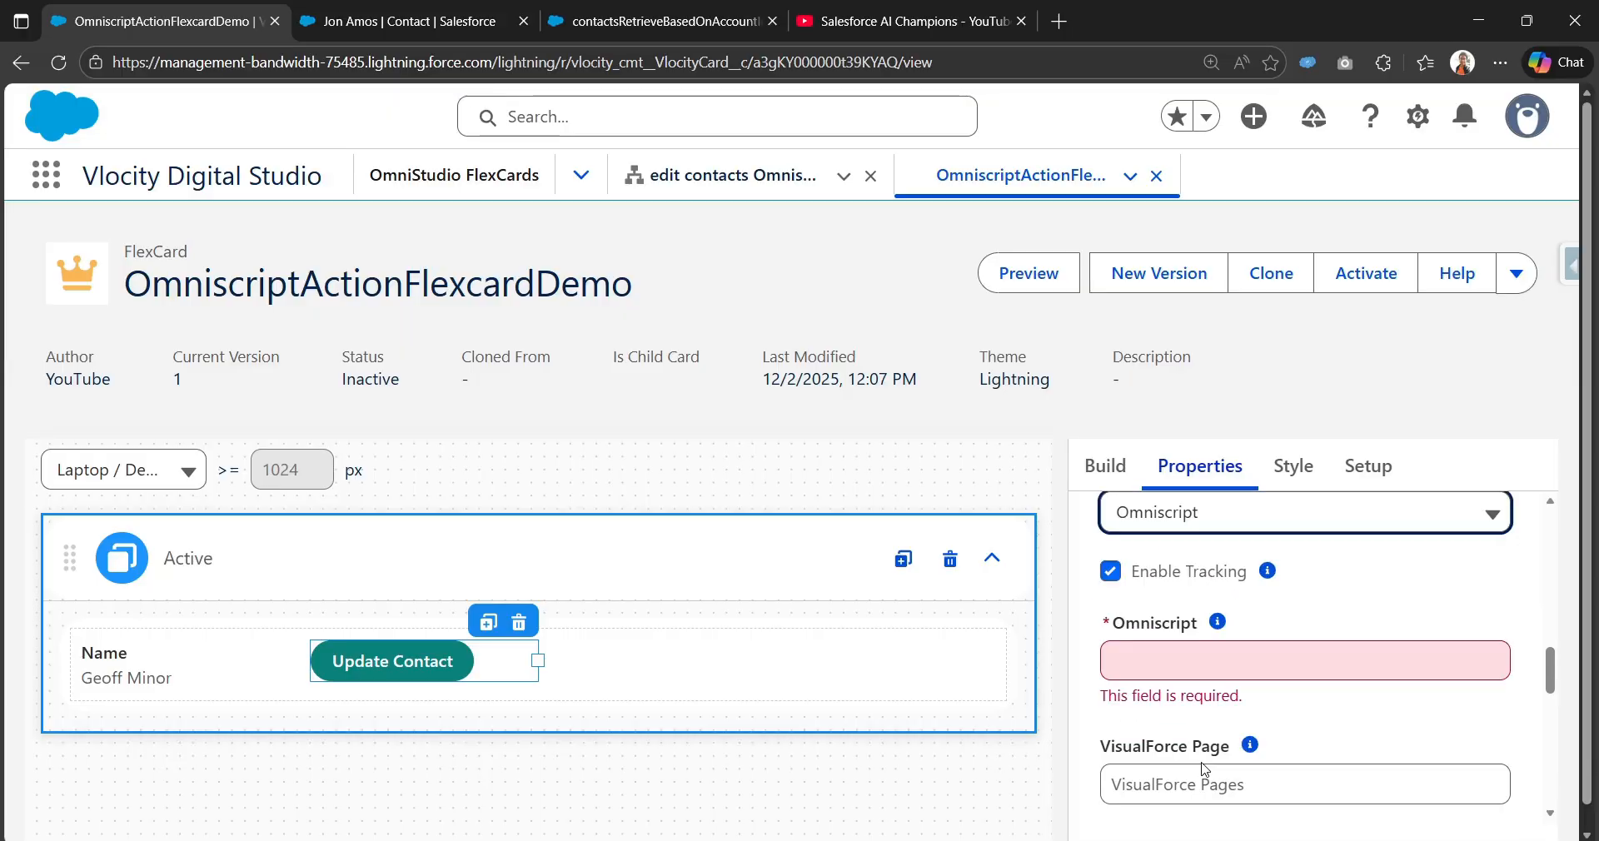
{"action": "left_click", "coordinate": [1188, 671]}
{"action": "type", "text": "editContact"}
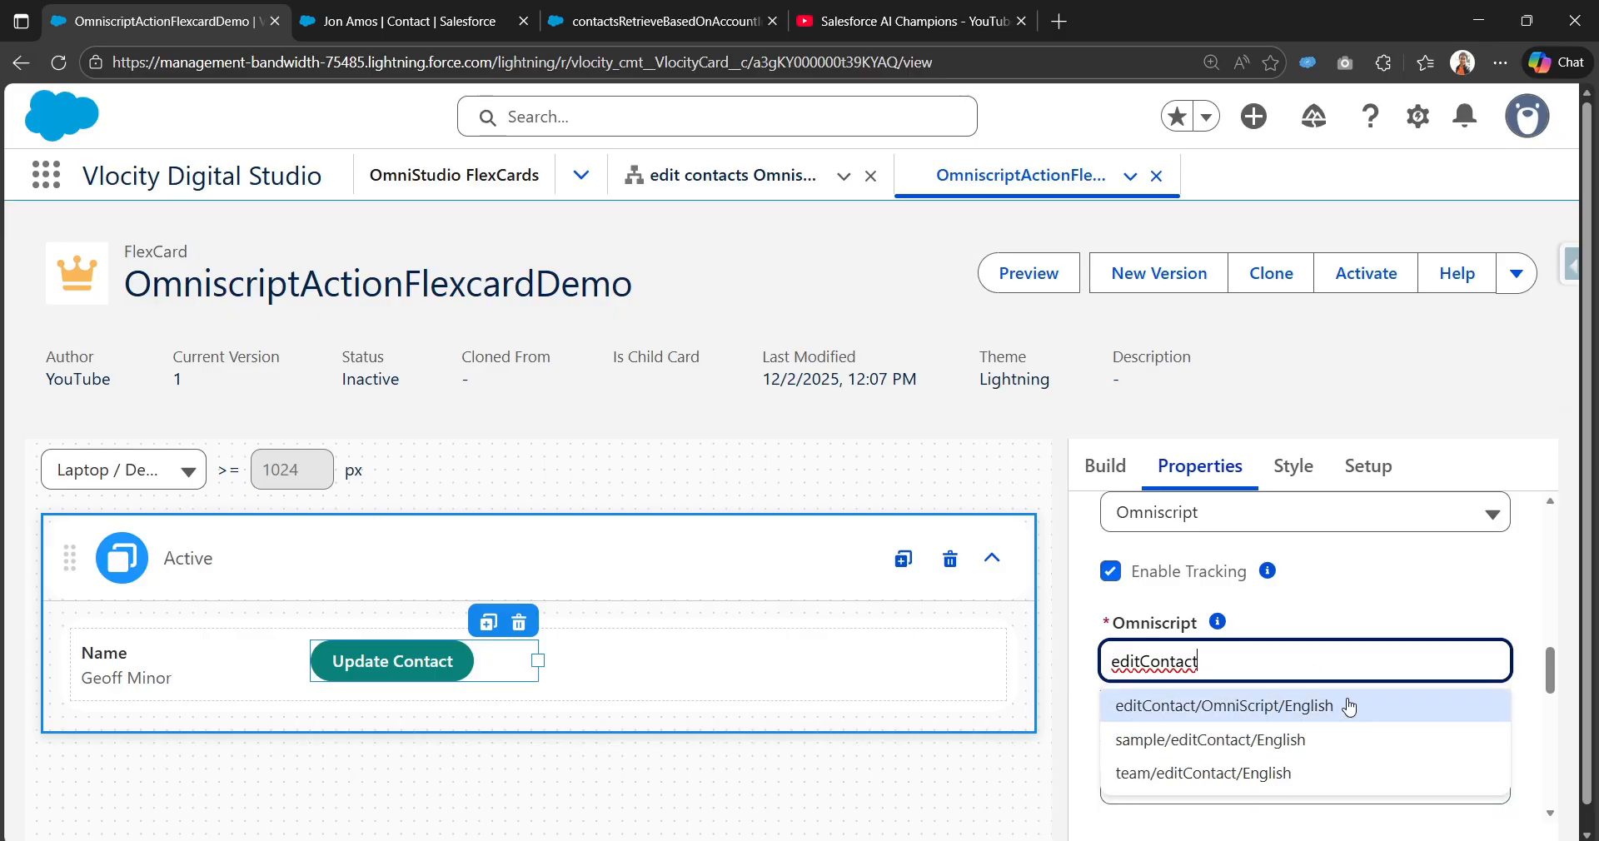
{"action": "left_click", "coordinate": [1349, 707]}
{"action": "left_click", "coordinate": [1090, 710]}
{"action": "scroll", "coordinate": [1092, 704], "scroll_direction": "down", "scroll_amount": 1}
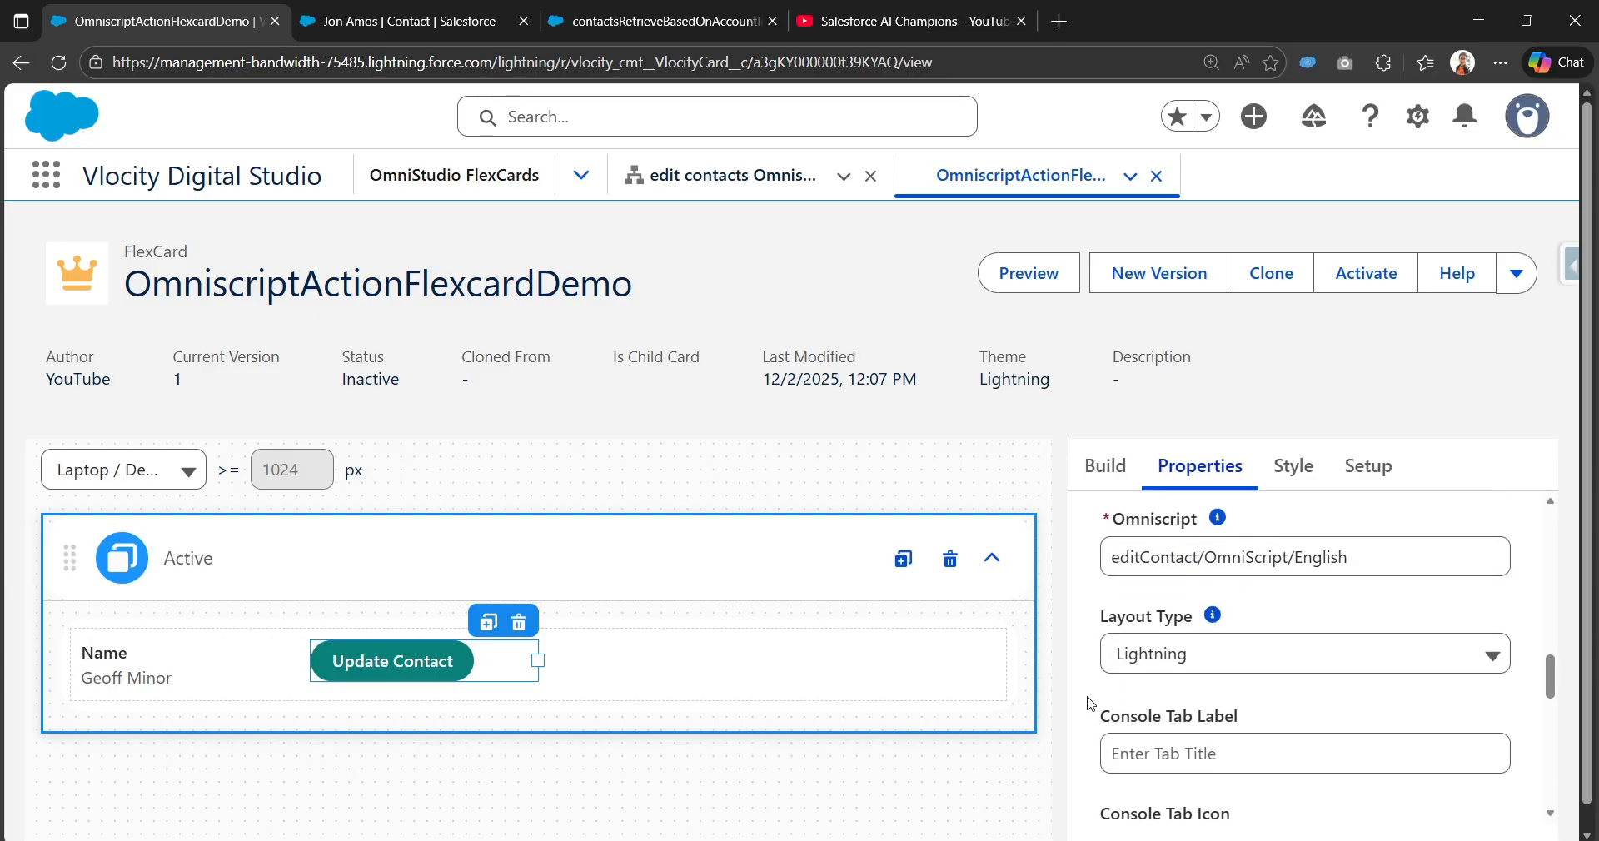
{"action": "scroll", "coordinate": [1212, 666], "scroll_direction": "down", "scroll_amount": 3}
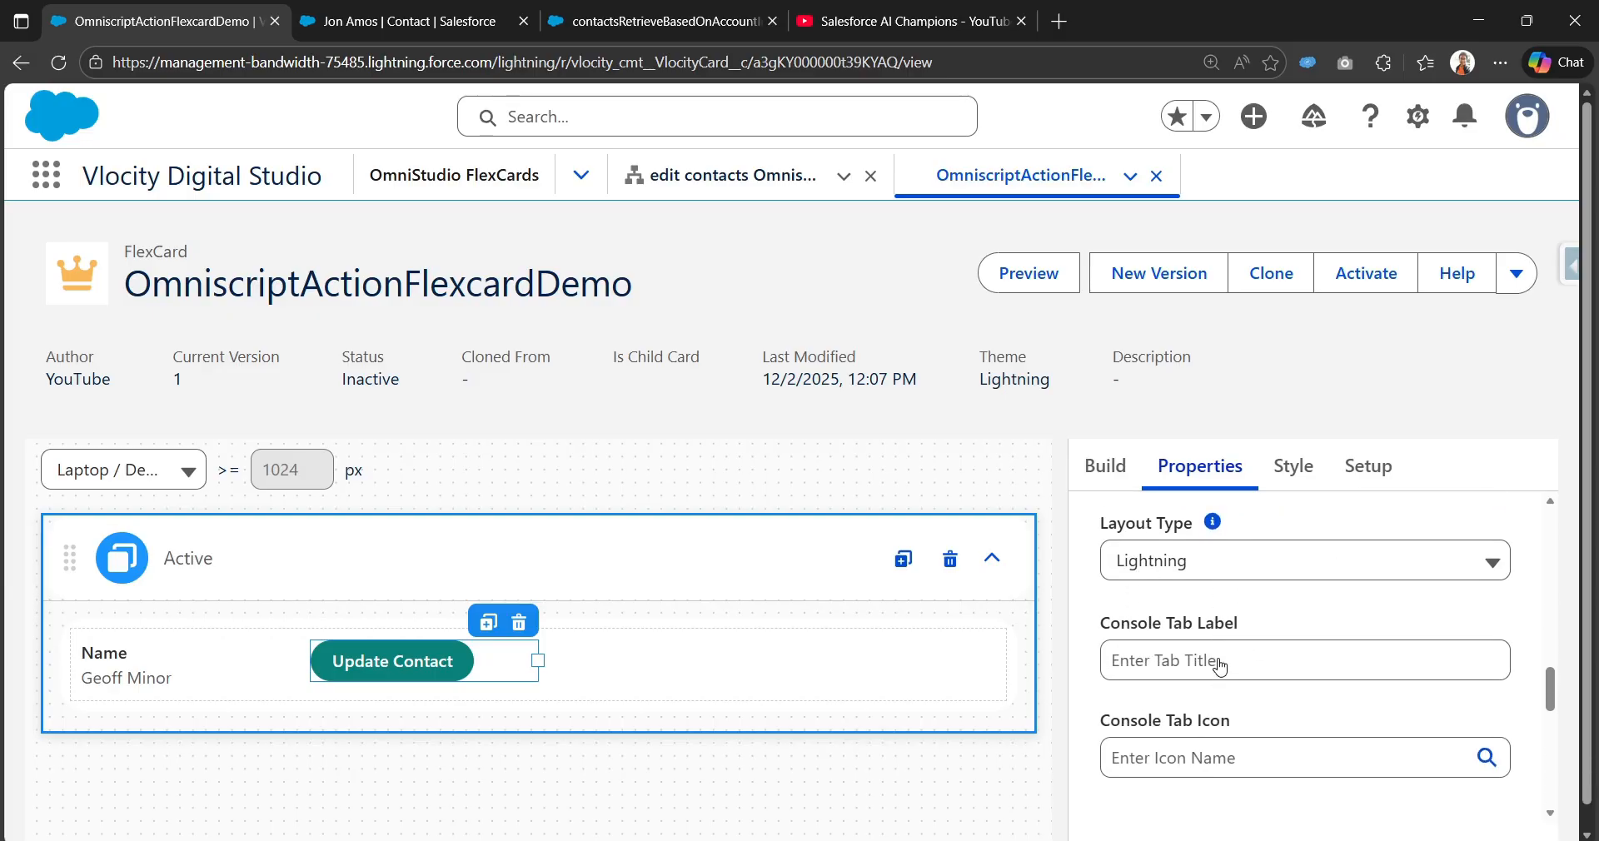
{"action": "scroll", "coordinate": [1207, 712], "scroll_direction": "down", "scroll_amount": 3}
{"action": "left_click", "coordinate": [1189, 580]}
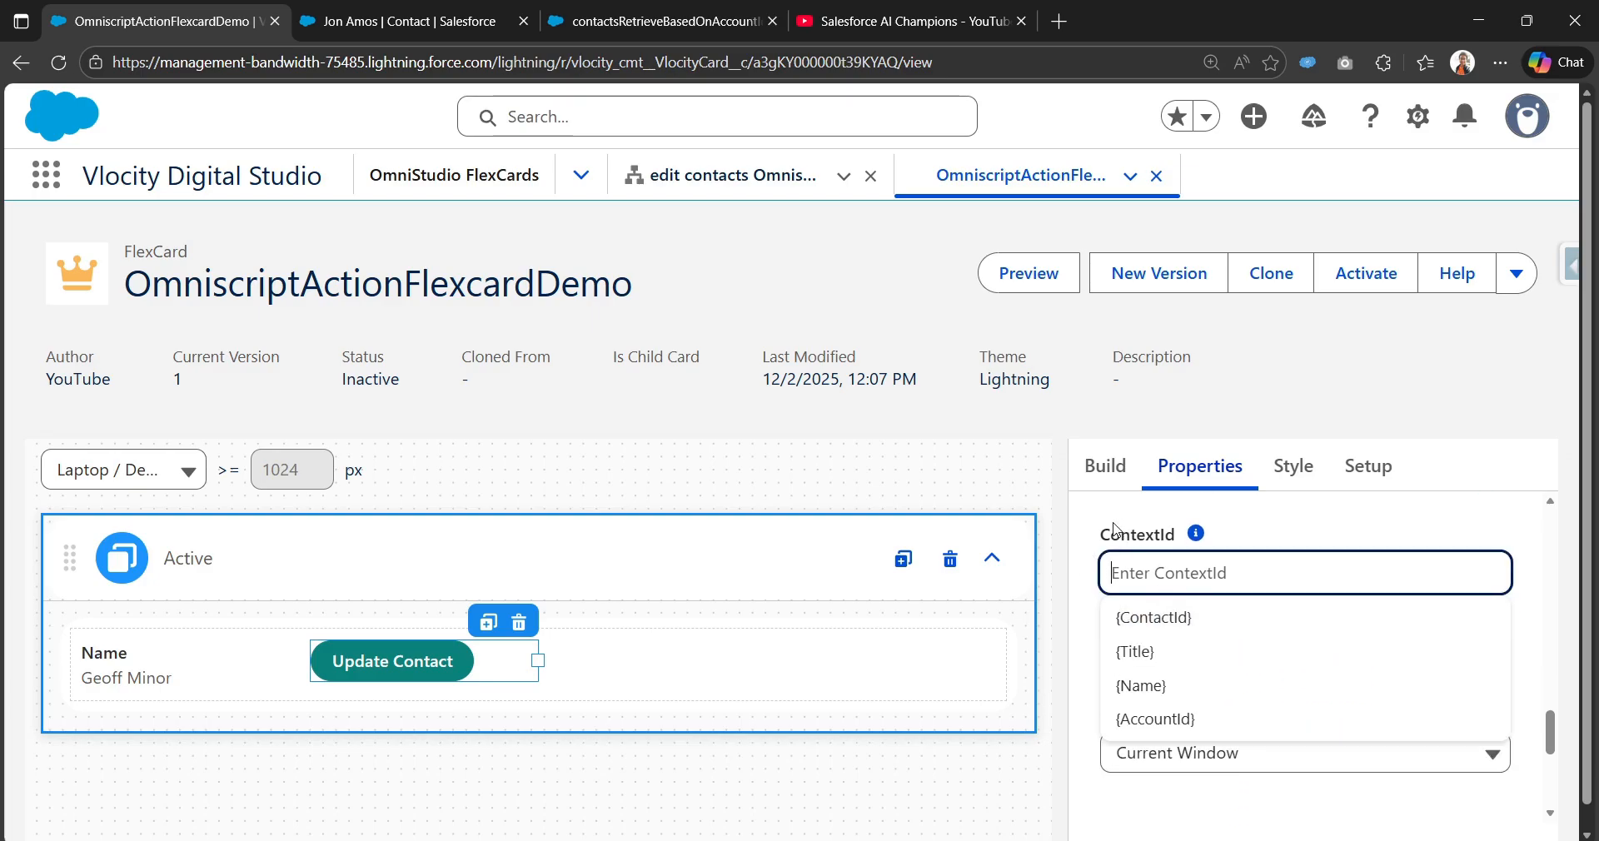
Step: Enter {ContactId} as the ContextId after confirming the DataRaptor preview returns a ContactId per contact
{"action": "left_click", "coordinate": [1184, 630]}
{"action": "left_click", "coordinate": [654, 18]}
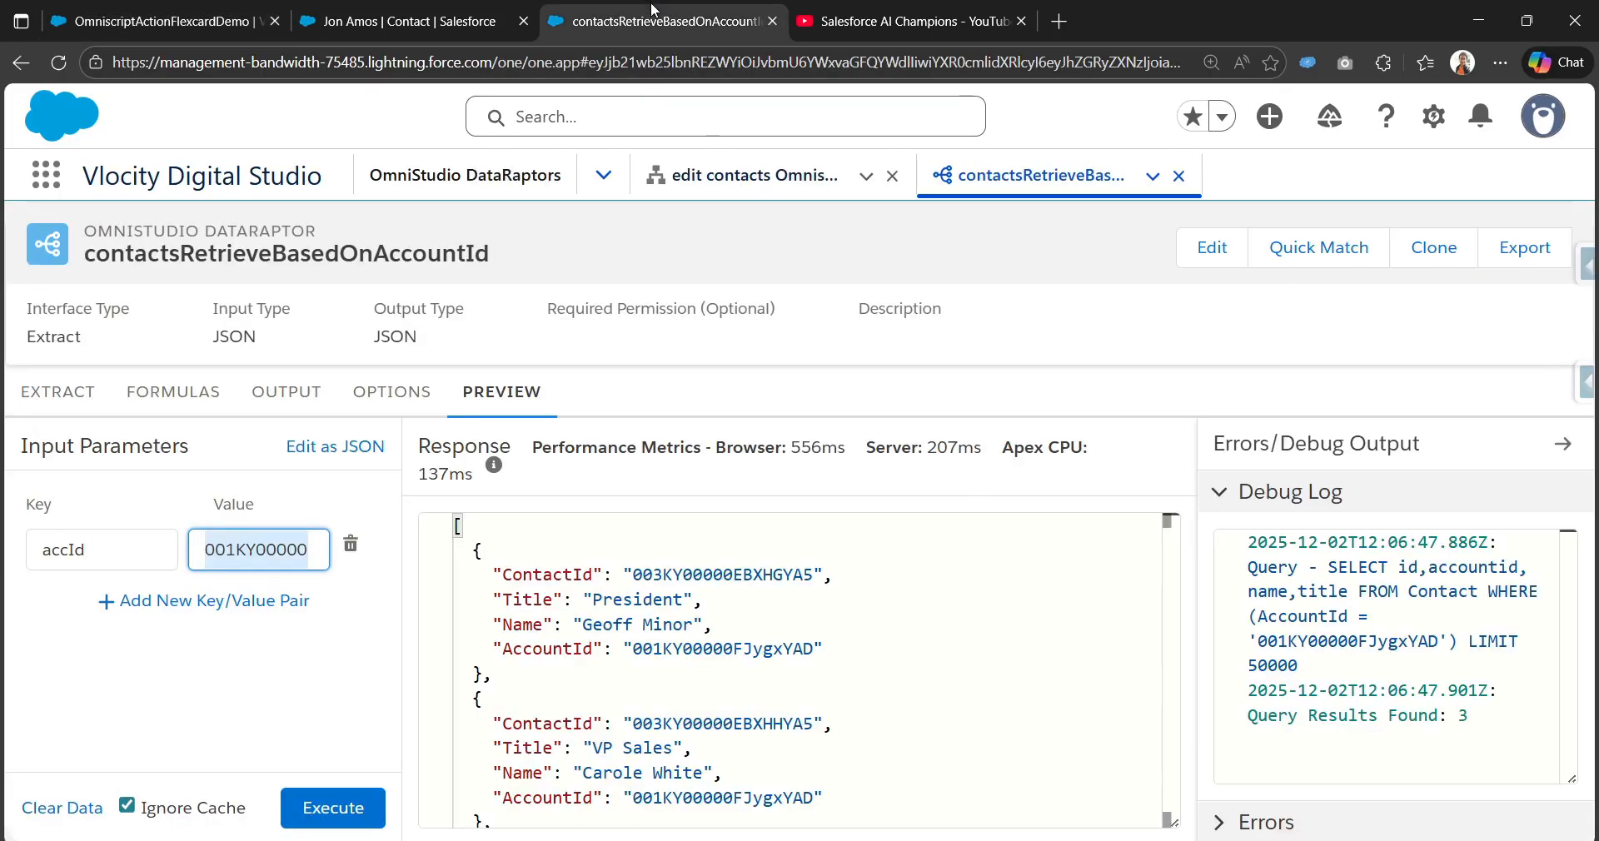
{"action": "scroll", "coordinate": [677, 746], "scroll_direction": "down", "scroll_amount": 2}
{"action": "scroll", "coordinate": [676, 746], "scroll_direction": "up", "scroll_amount": 2}
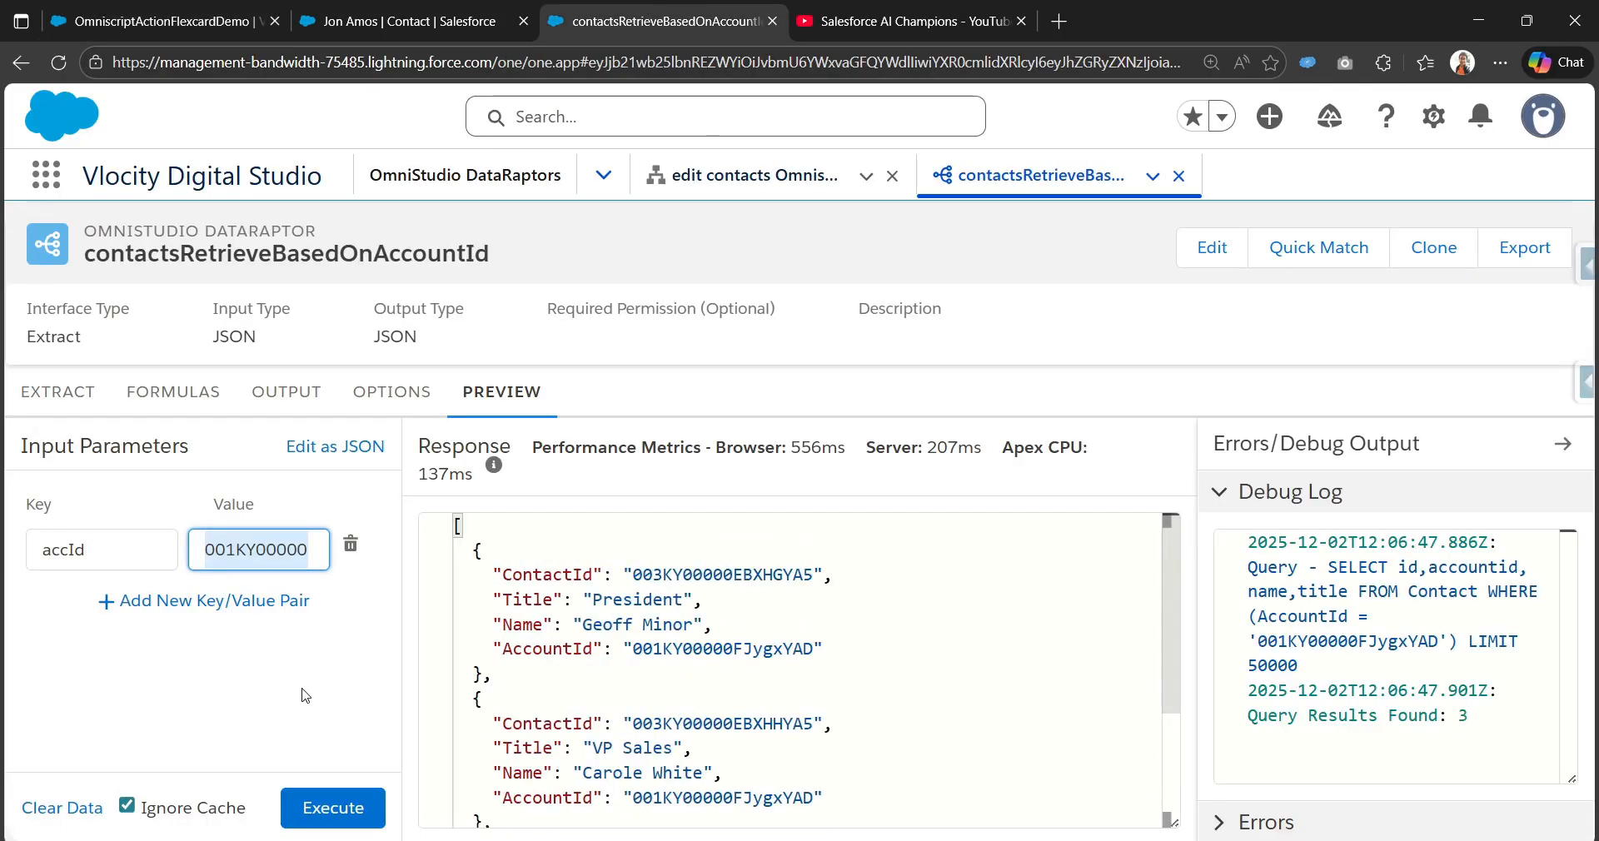
{"action": "left_click", "coordinate": [127, 530]}
{"action": "scroll", "coordinate": [718, 662], "scroll_direction": "down", "scroll_amount": 2}
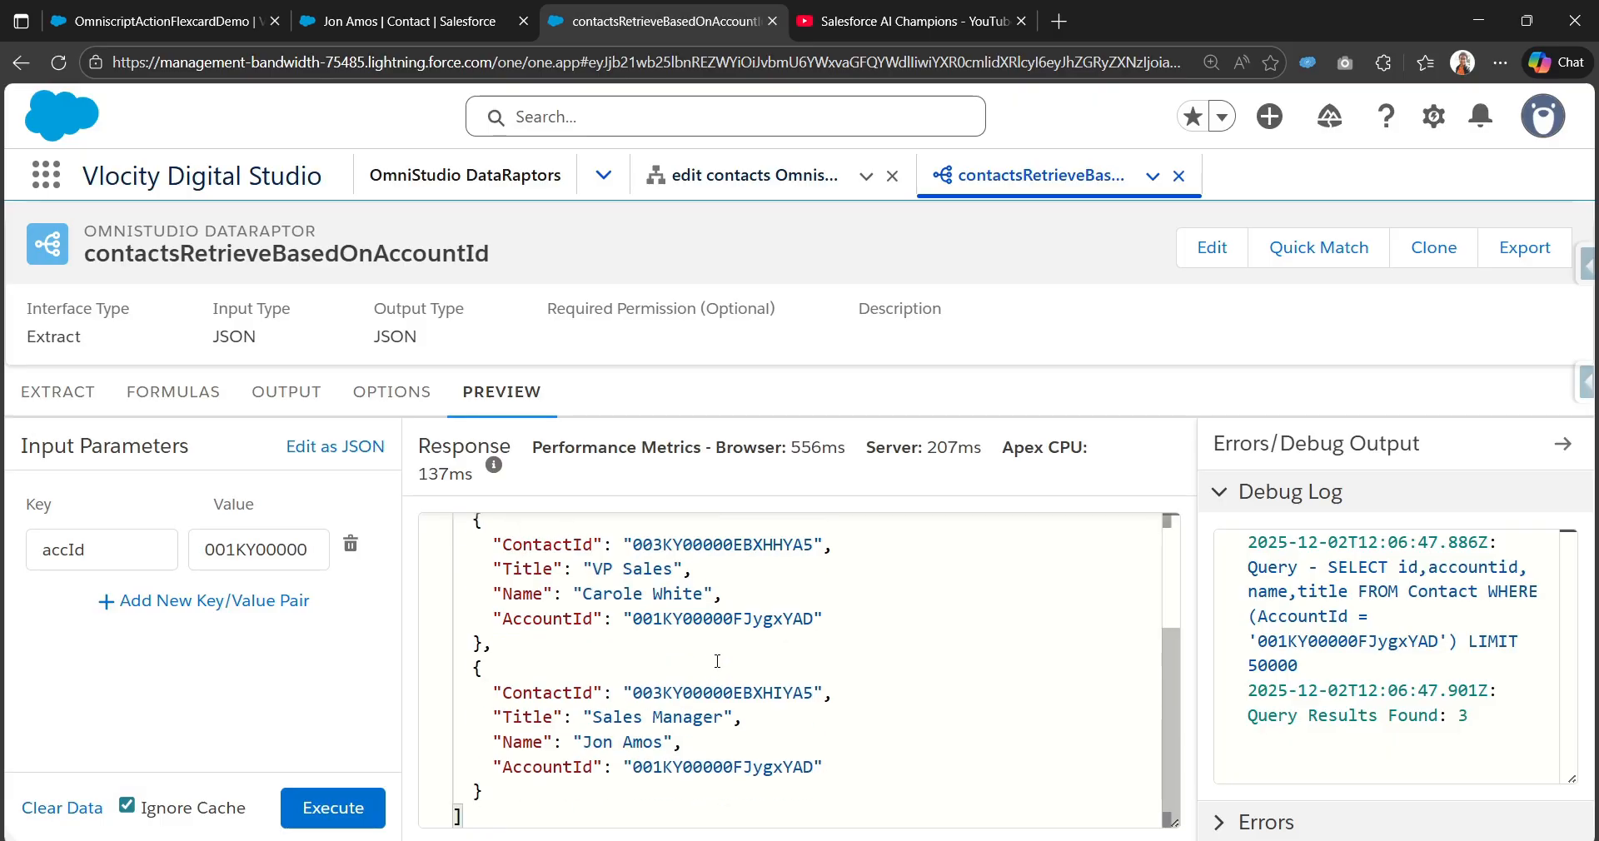
{"action": "scroll", "coordinate": [661, 713], "scroll_direction": "up", "scroll_amount": 1}
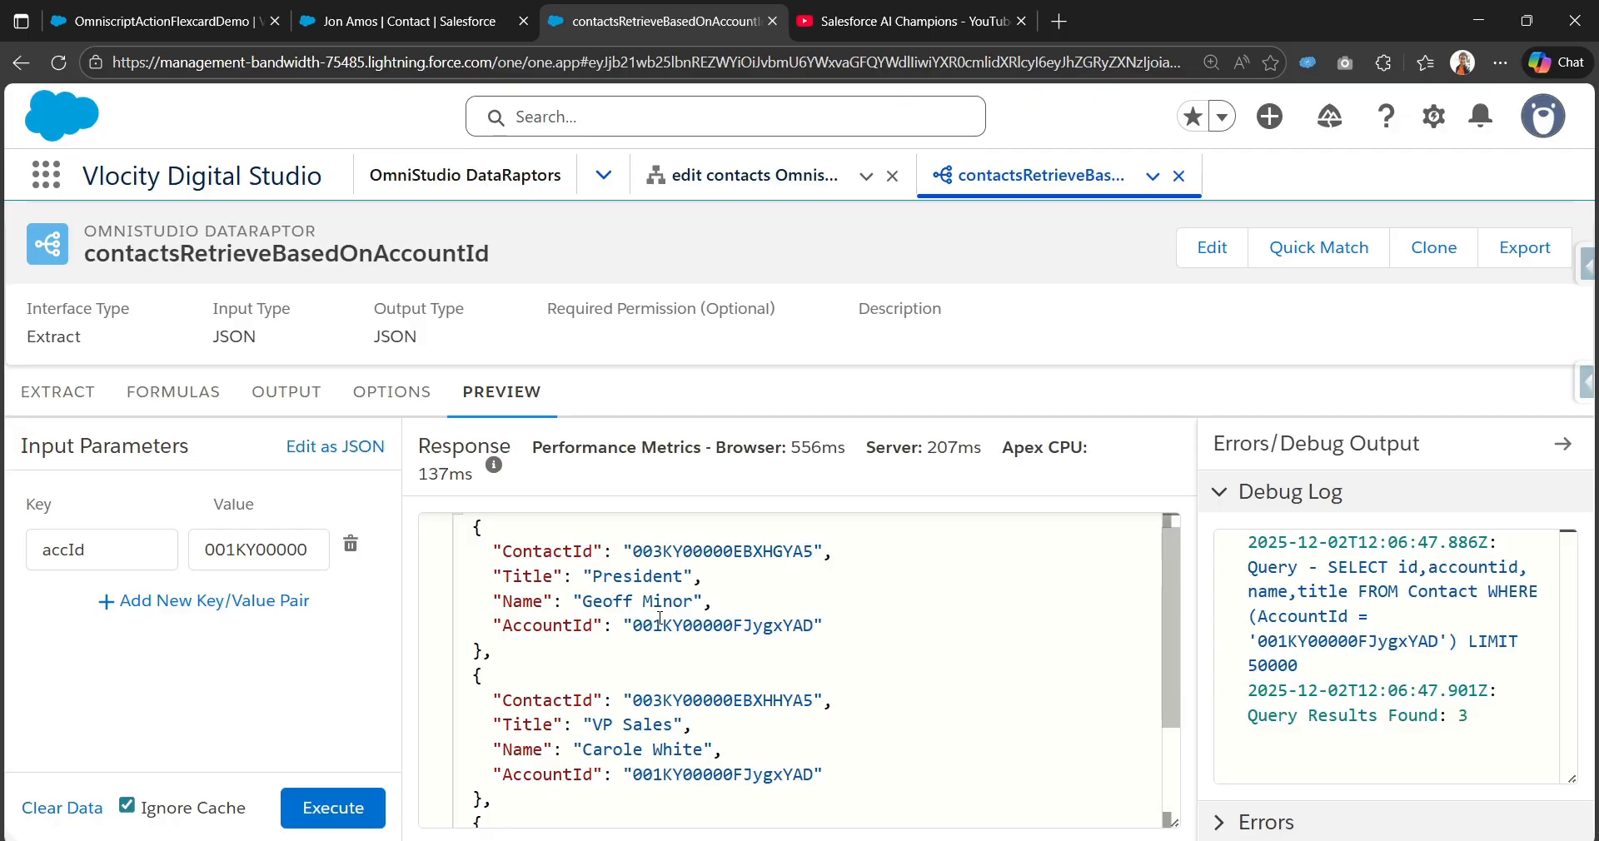
{"action": "double_click", "coordinate": [680, 553]}
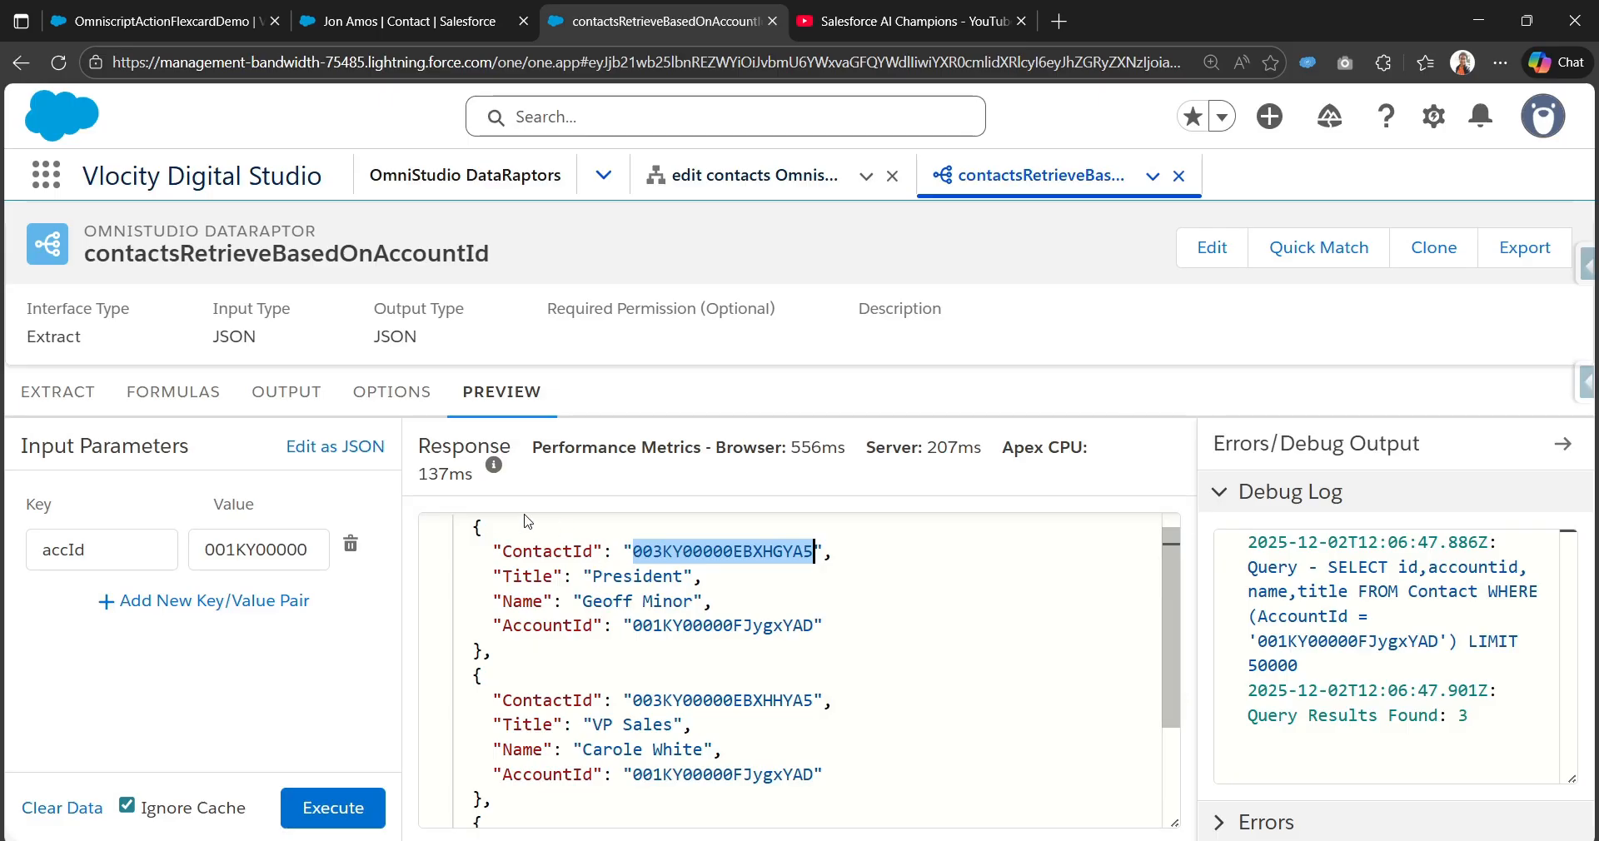
{"action": "double_click", "coordinate": [538, 549]}
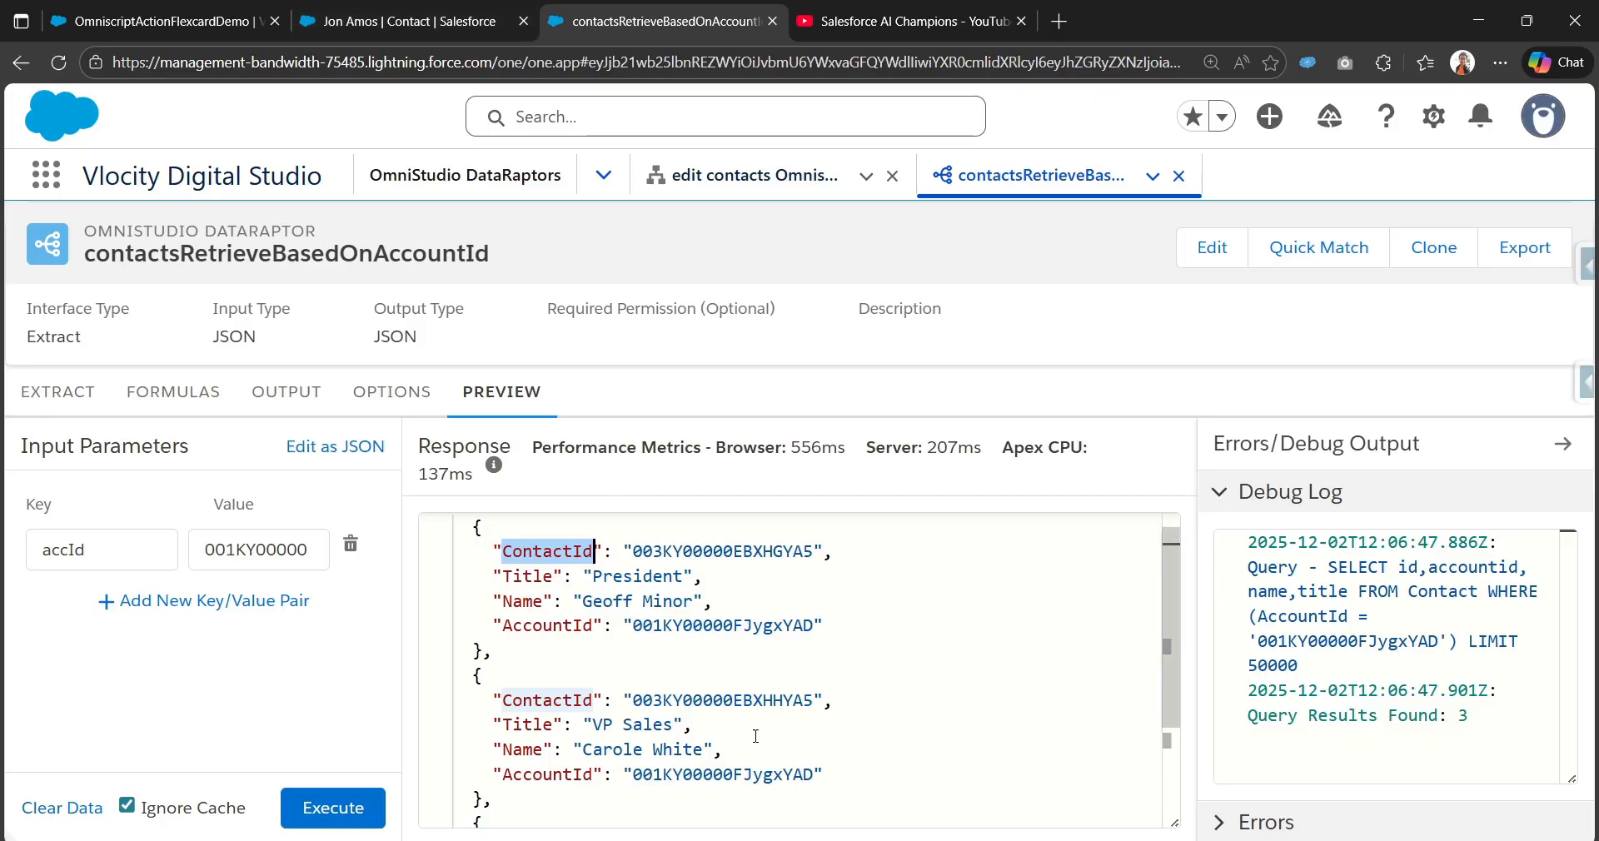
{"action": "left_click", "coordinate": [167, 22]}
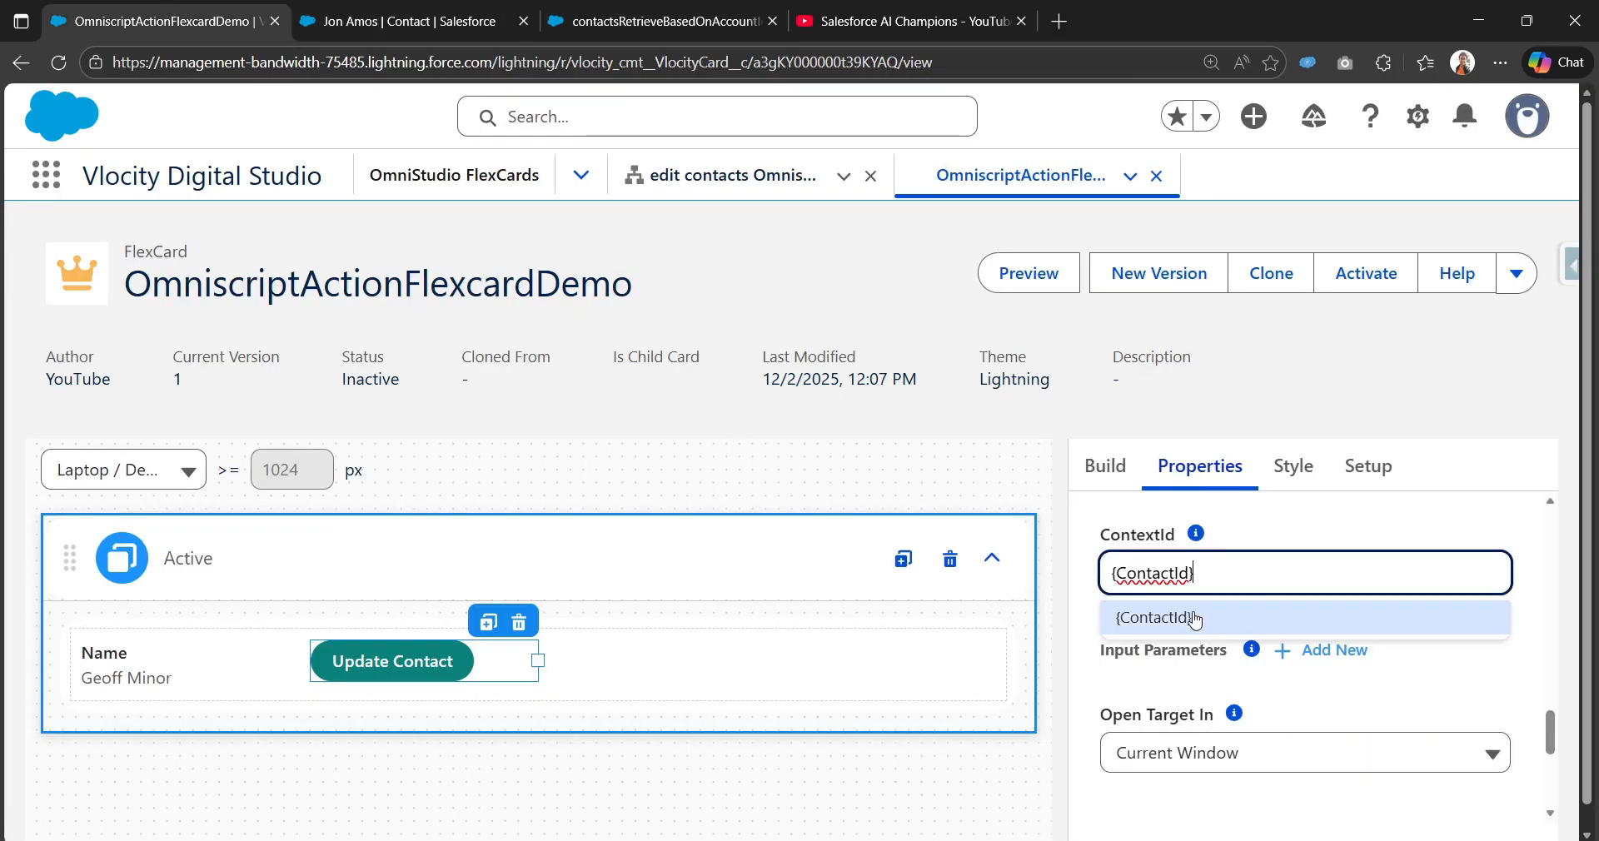
Step: Check the ContextId, add then remove an empty input parameter row, and preview the card
{"action": "left_click", "coordinate": [627, 10]}
{"action": "left_click", "coordinate": [168, 16]}
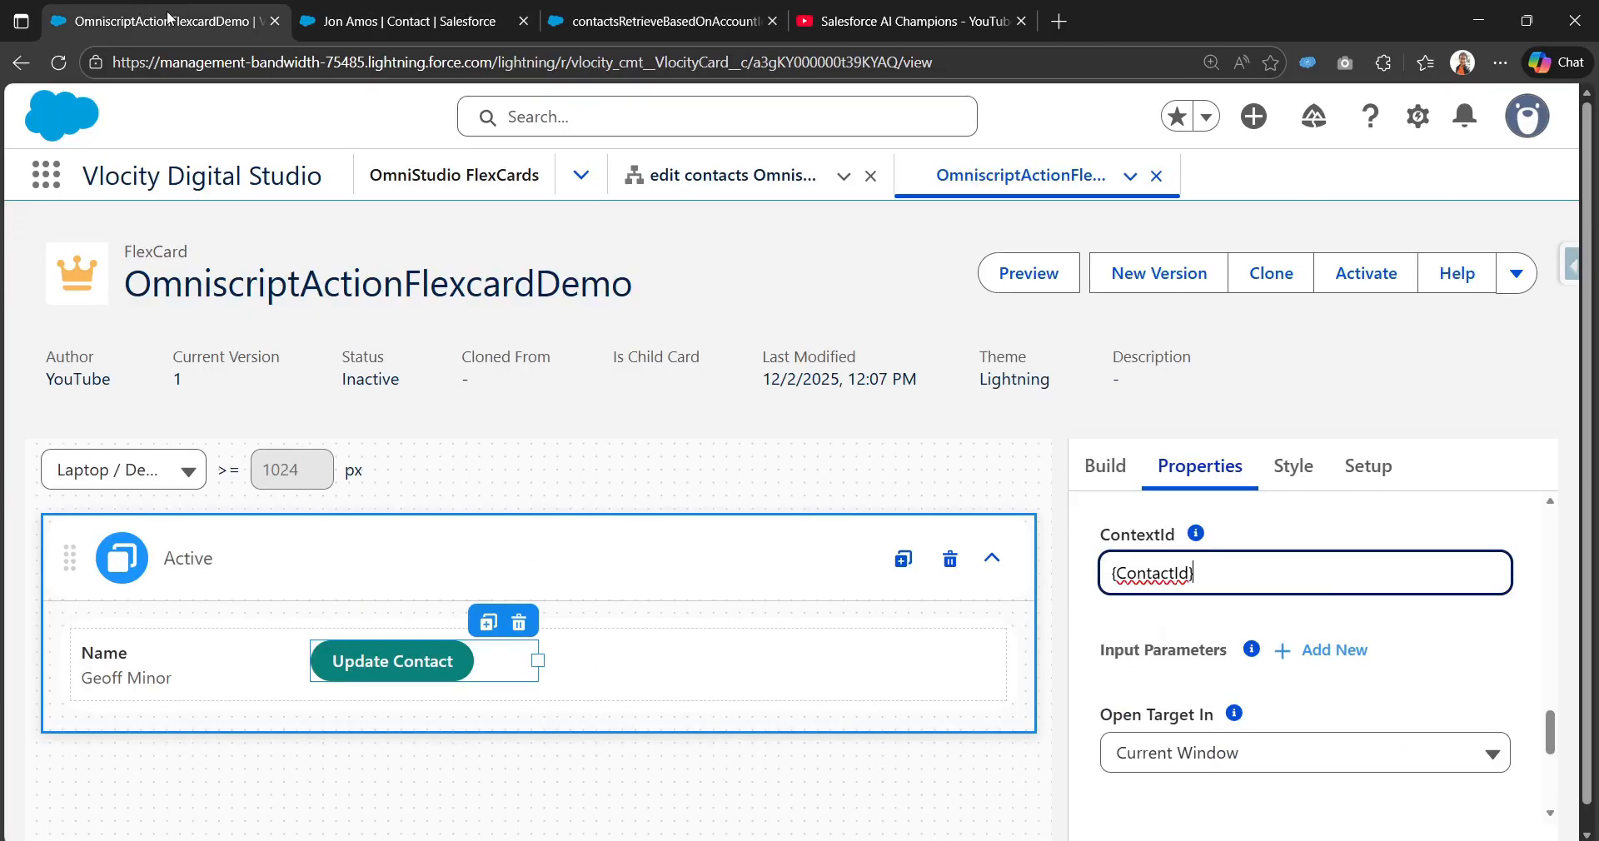
{"action": "scroll", "coordinate": [1157, 615], "scroll_direction": "up", "scroll_amount": 1}
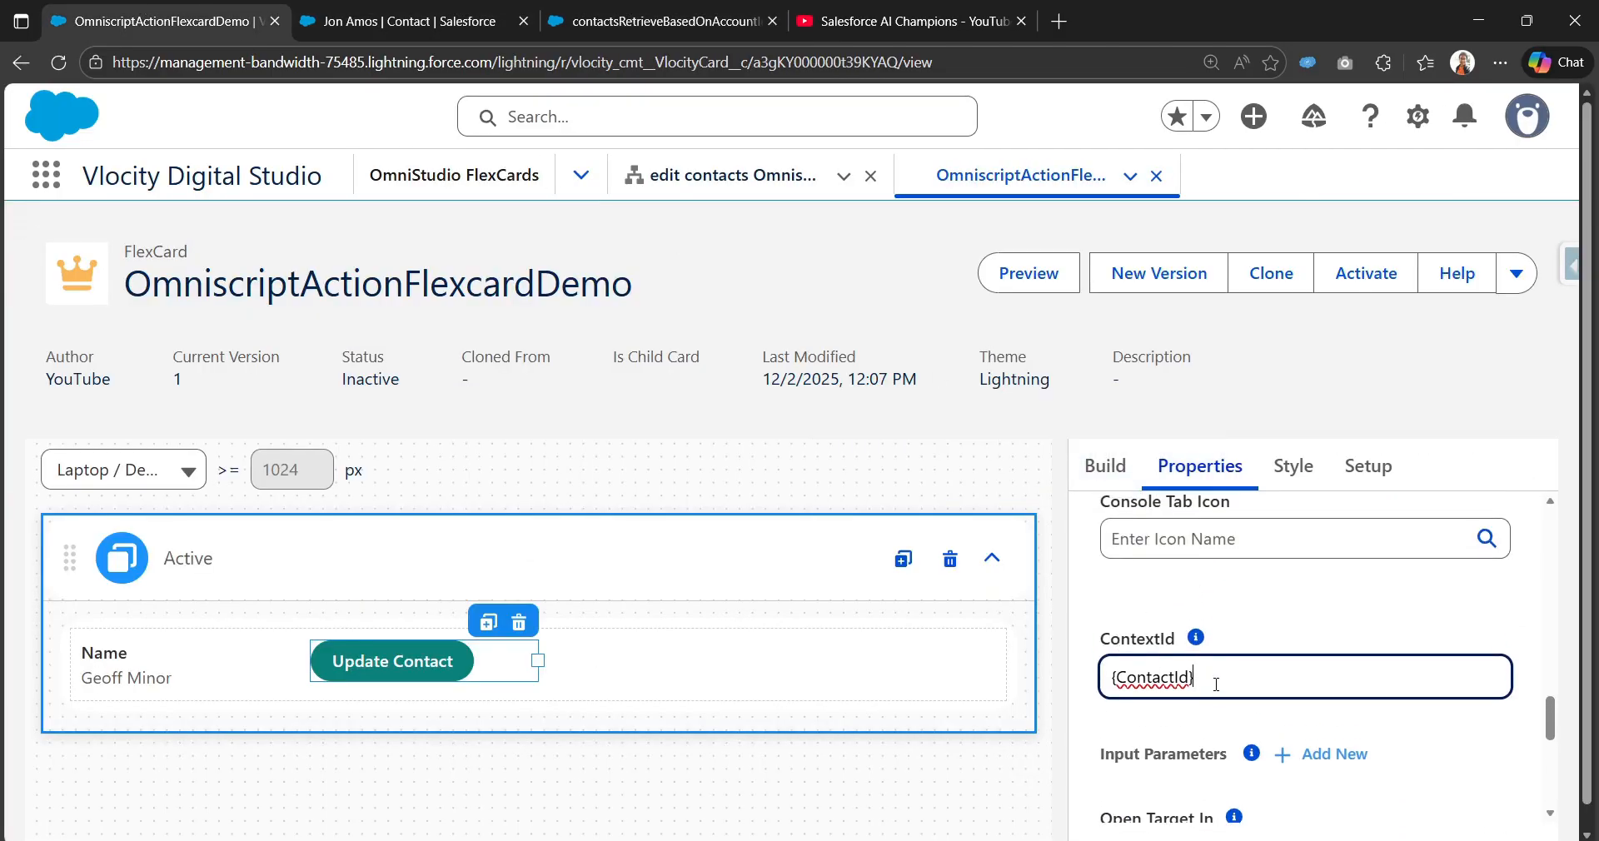
{"action": "scroll", "coordinate": [1222, 682], "scroll_direction": "down", "scroll_amount": 2}
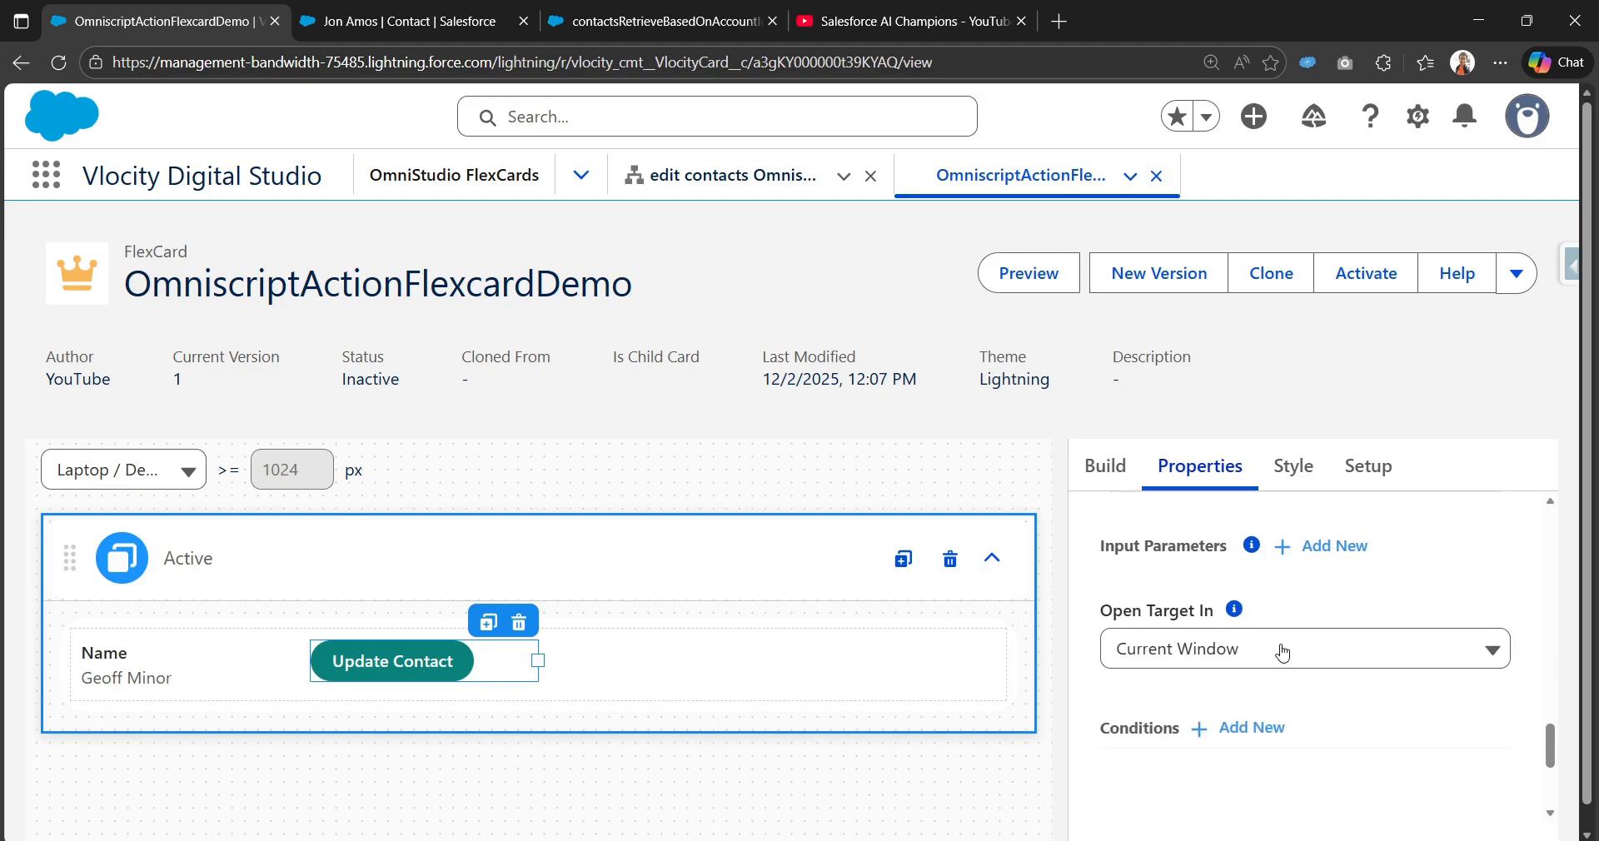
{"action": "scroll", "coordinate": [1289, 639], "scroll_direction": "up", "scroll_amount": 1}
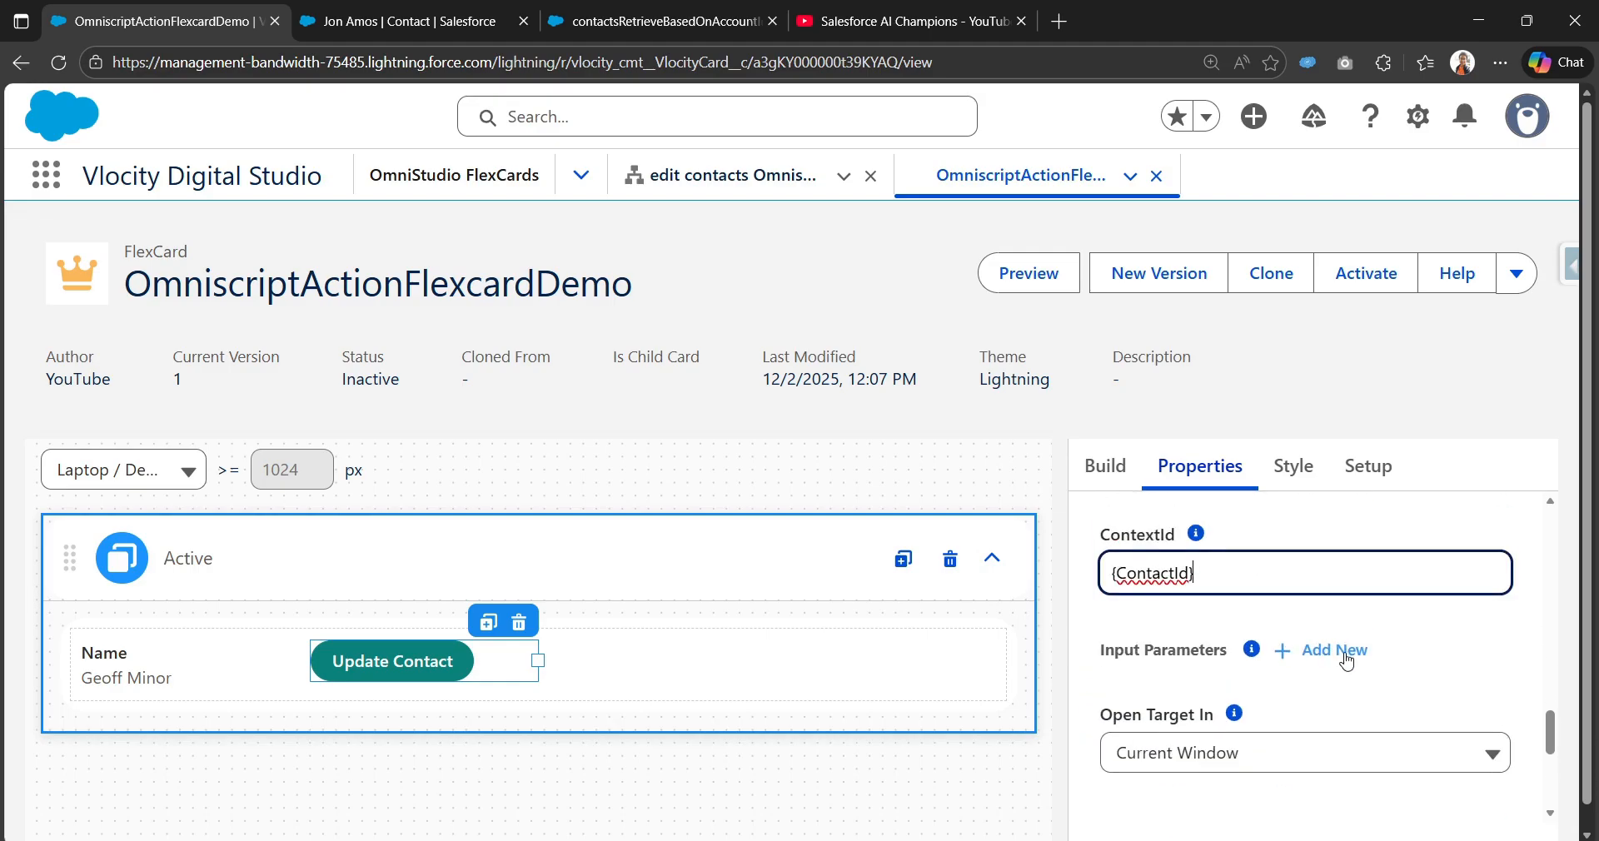
{"action": "left_click", "coordinate": [1342, 653]}
{"action": "left_click", "coordinate": [1502, 745]}
{"action": "scroll", "coordinate": [1156, 736], "scroll_direction": "down", "scroll_amount": 3}
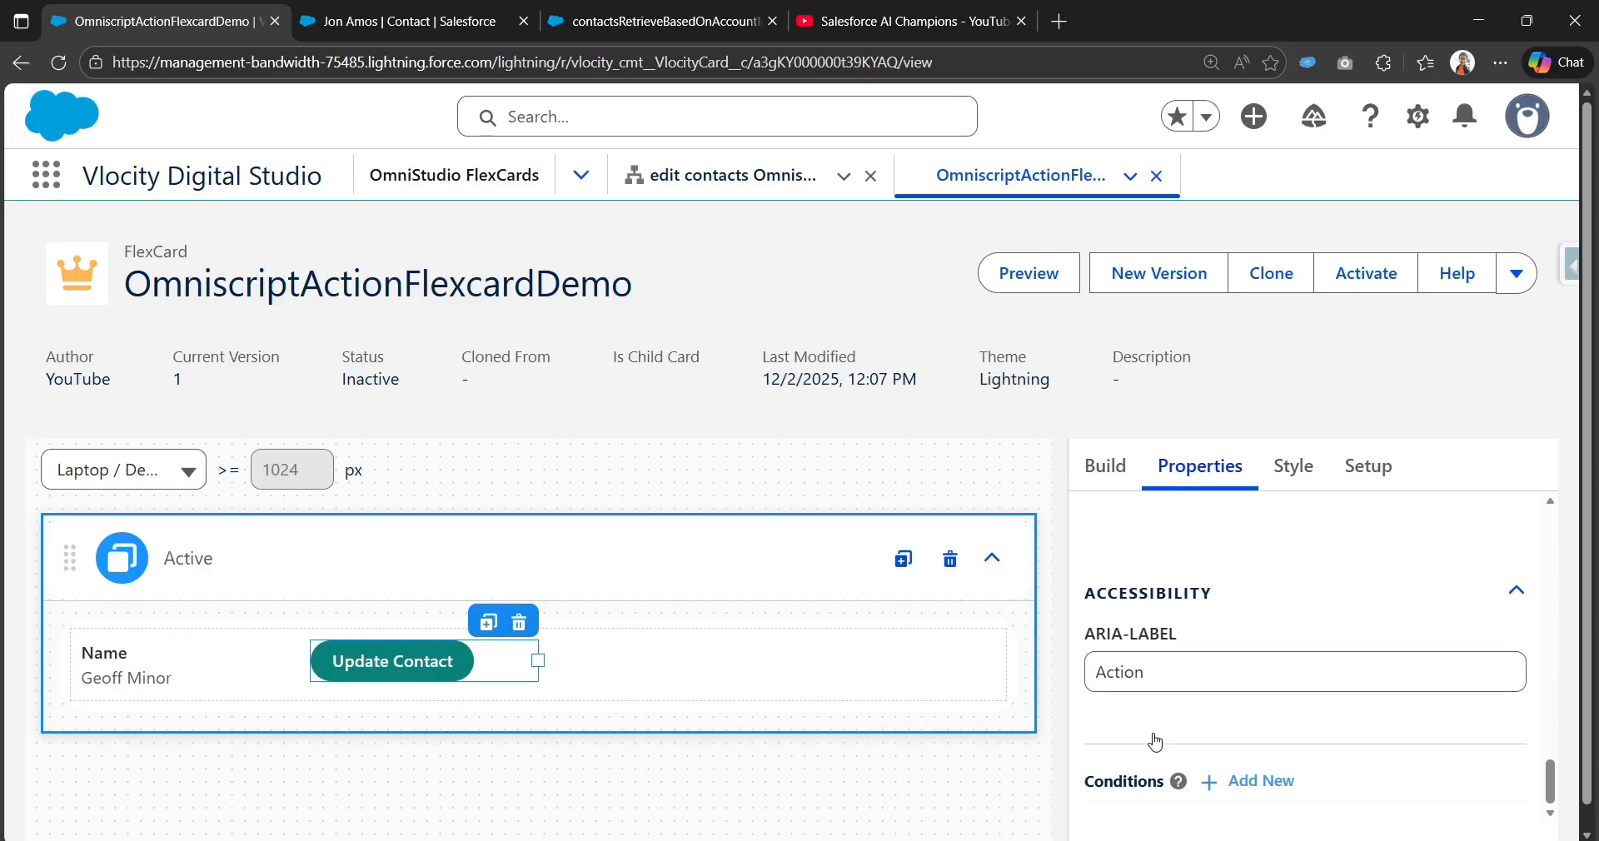
{"action": "scroll", "coordinate": [1157, 736], "scroll_direction": "up", "scroll_amount": 3}
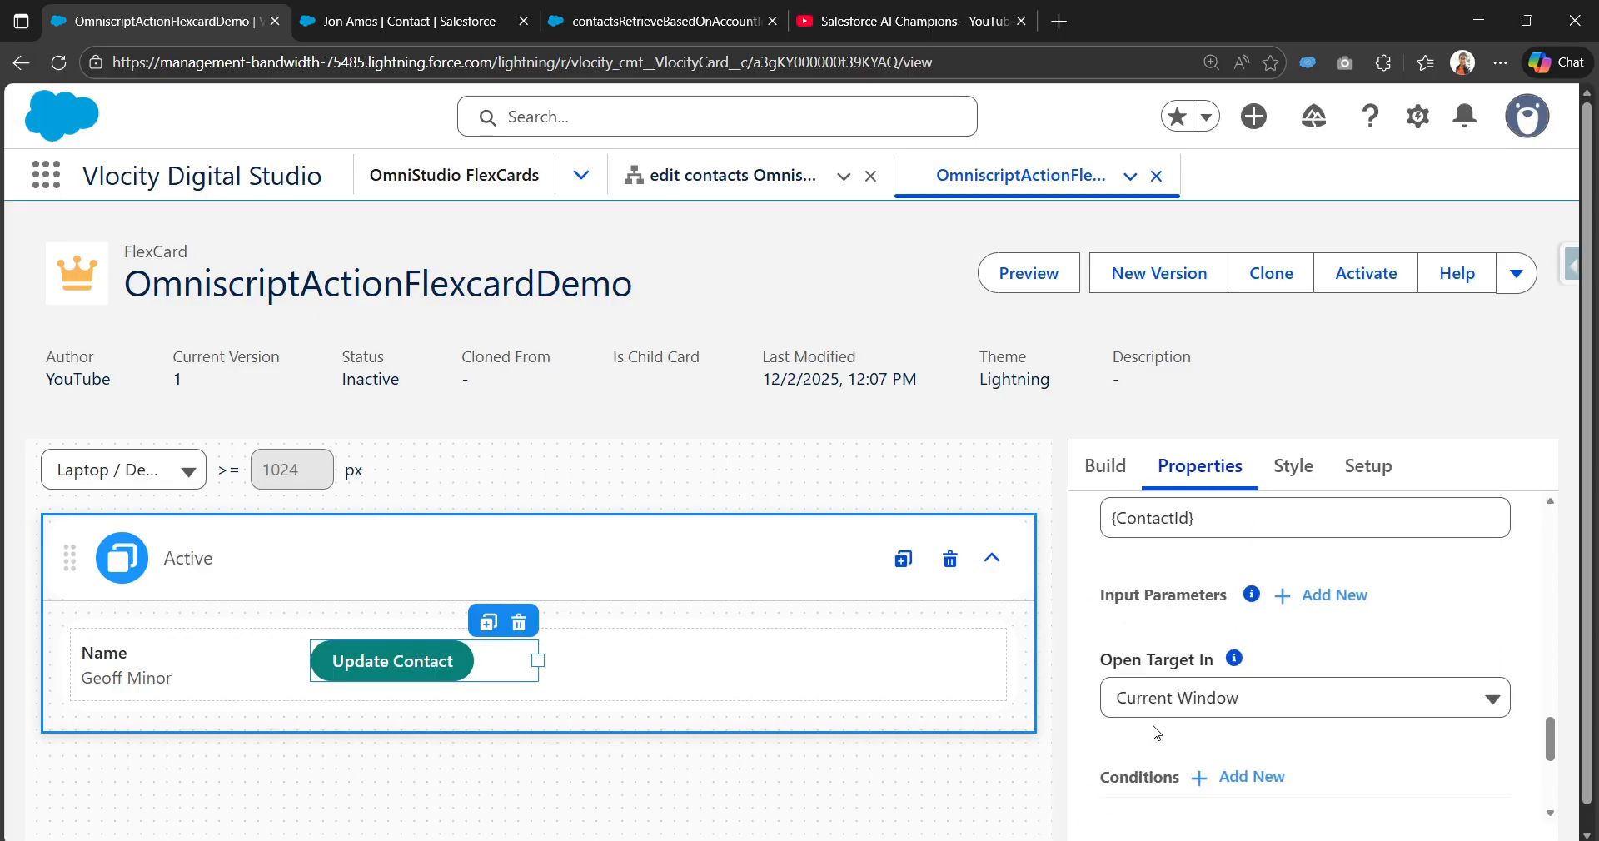
{"action": "scroll", "coordinate": [1157, 733], "scroll_direction": "up", "scroll_amount": 5}
{"action": "left_click", "coordinate": [996, 274]}
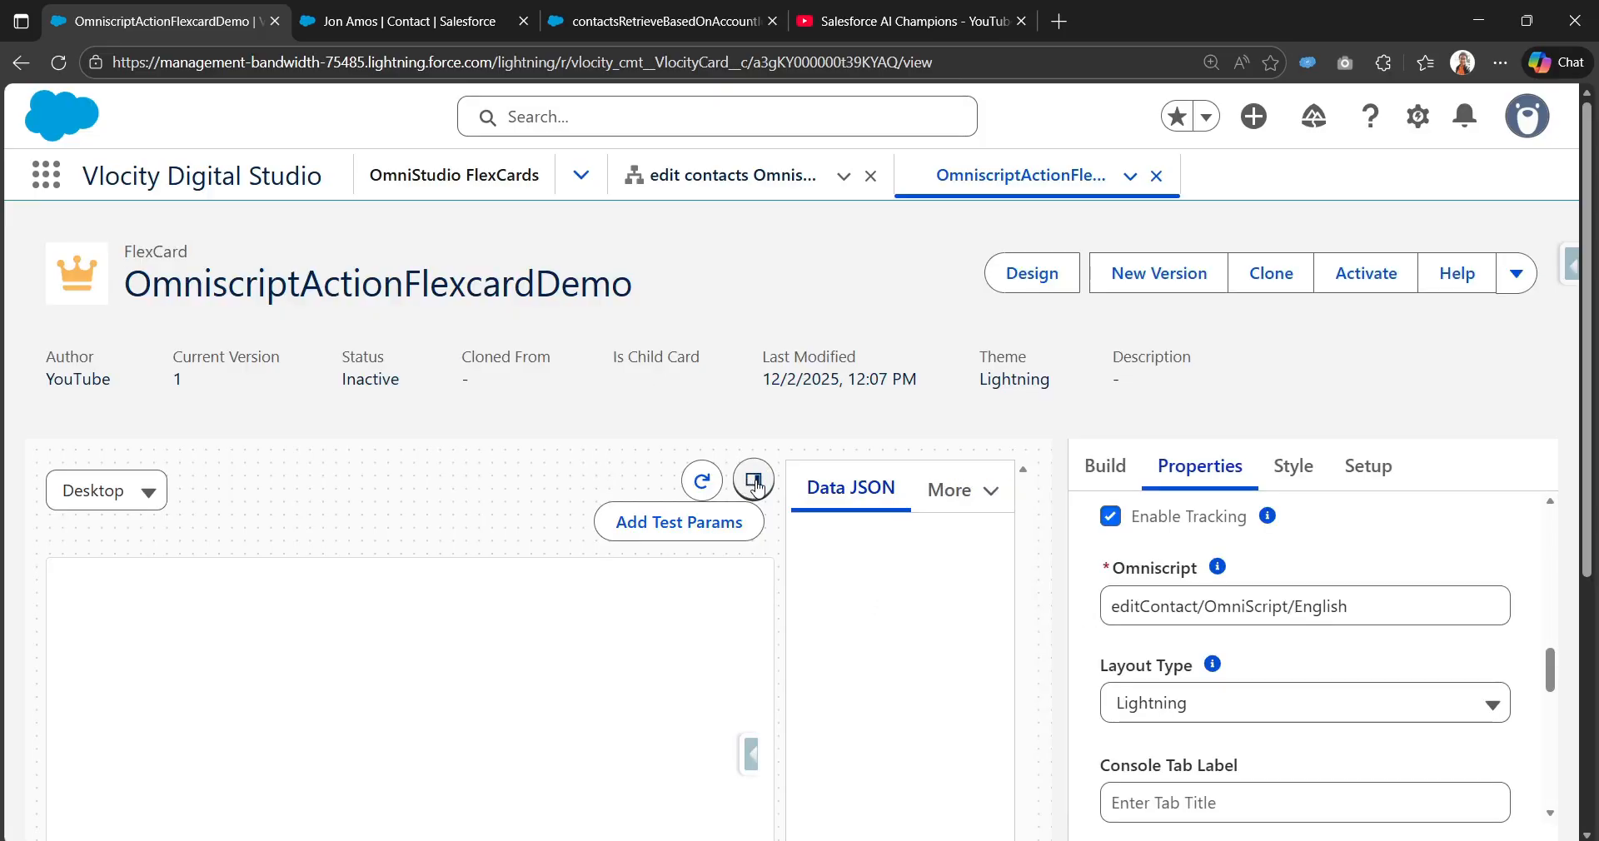
Step: Hide the Data JSON panel and launch the update form from a contact's Update Contact button
{"action": "left_click", "coordinate": [754, 481]}
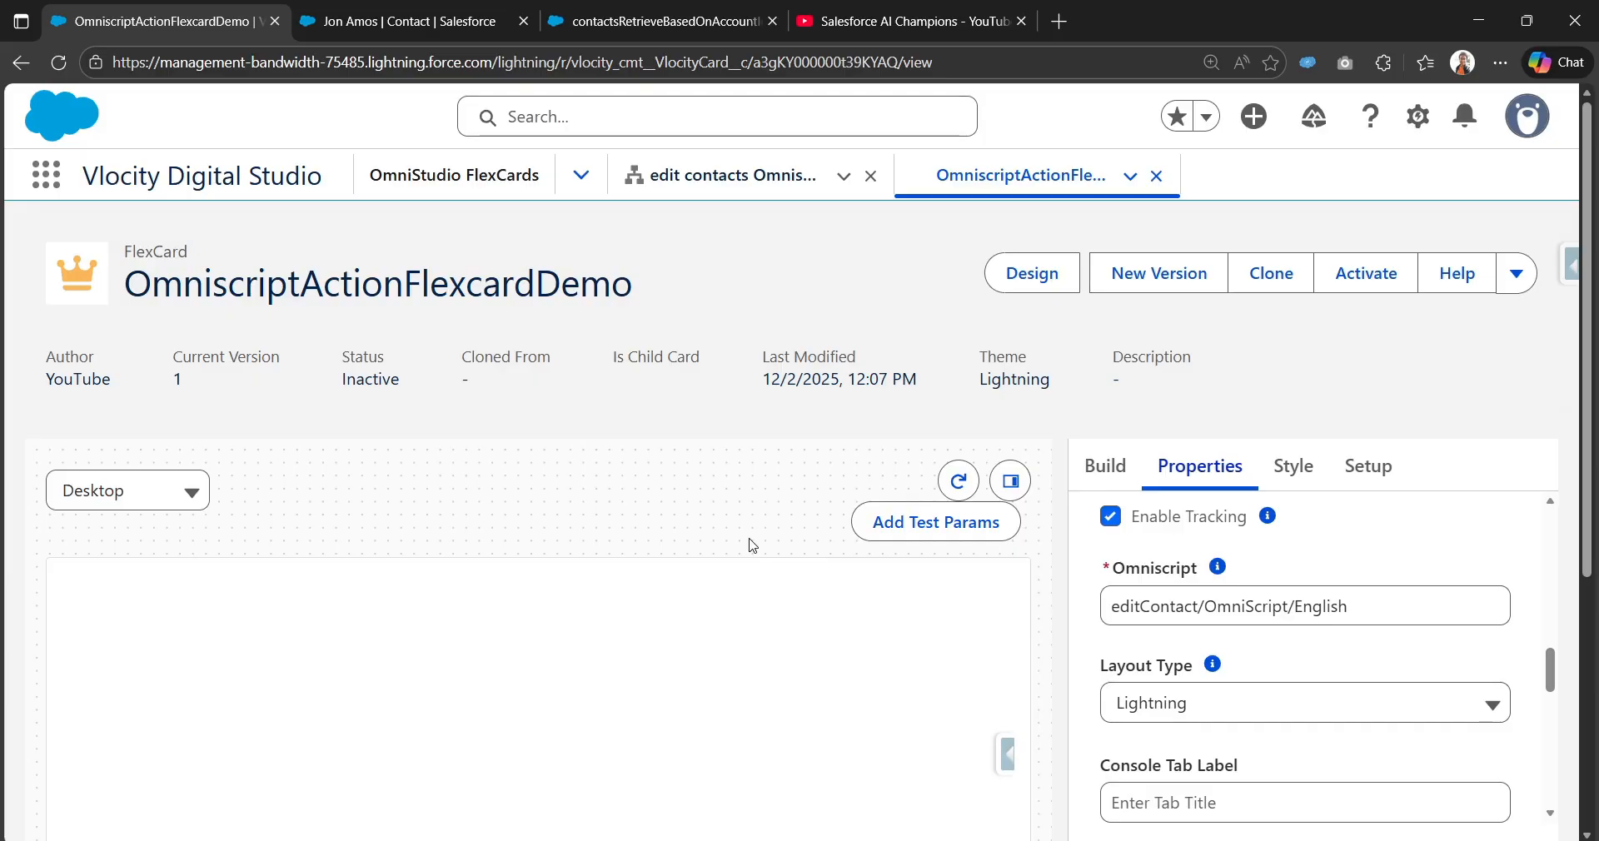
{"action": "scroll", "coordinate": [753, 546], "scroll_direction": "down", "scroll_amount": 1}
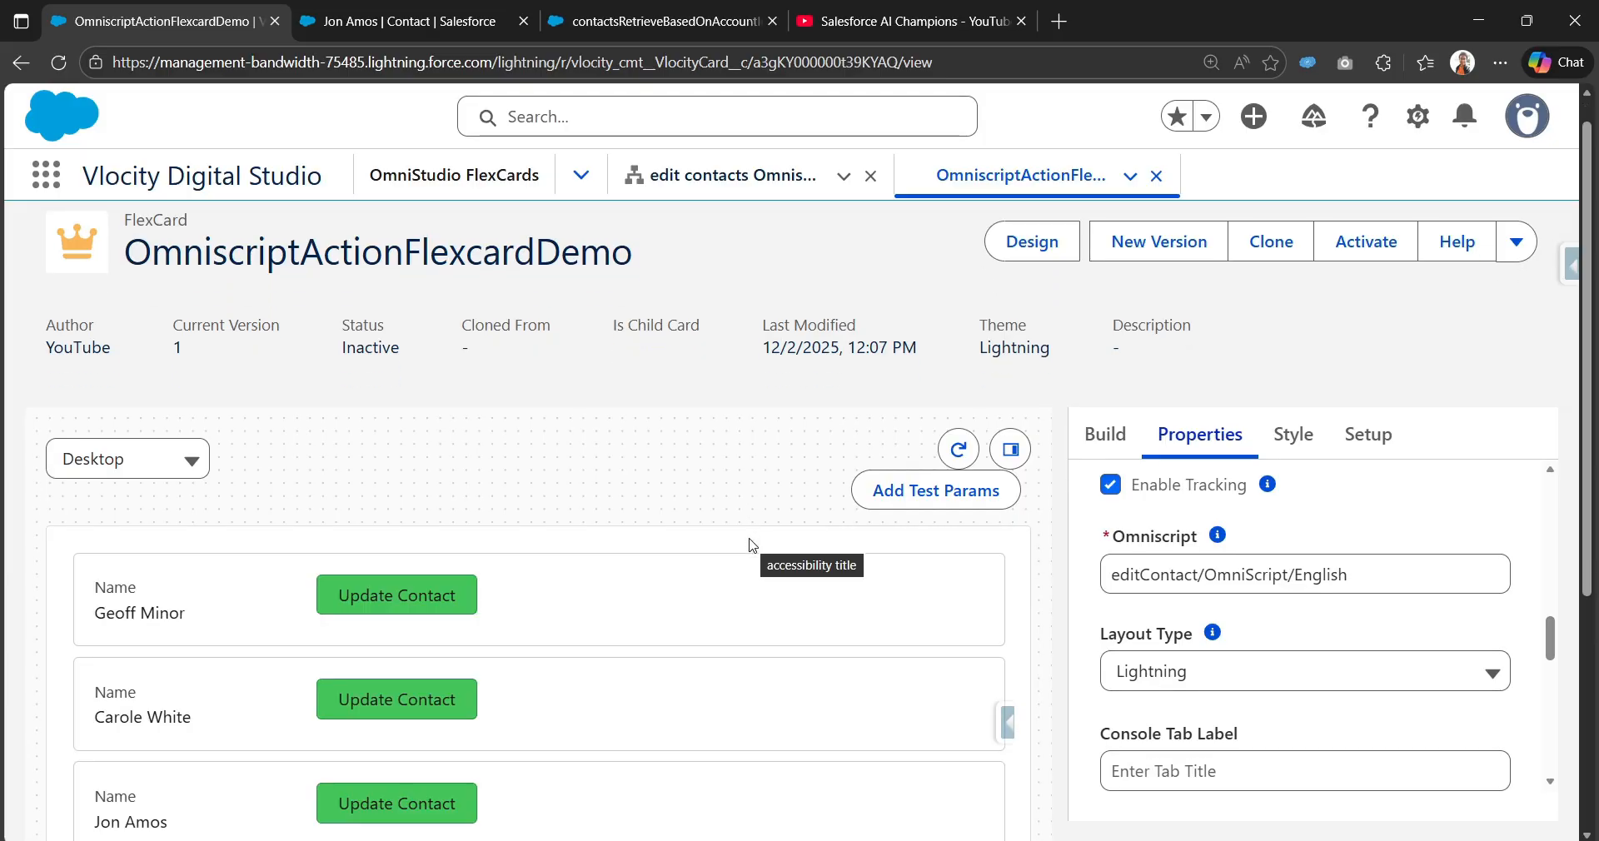
{"action": "scroll", "coordinate": [753, 547], "scroll_direction": "down", "scroll_amount": 1}
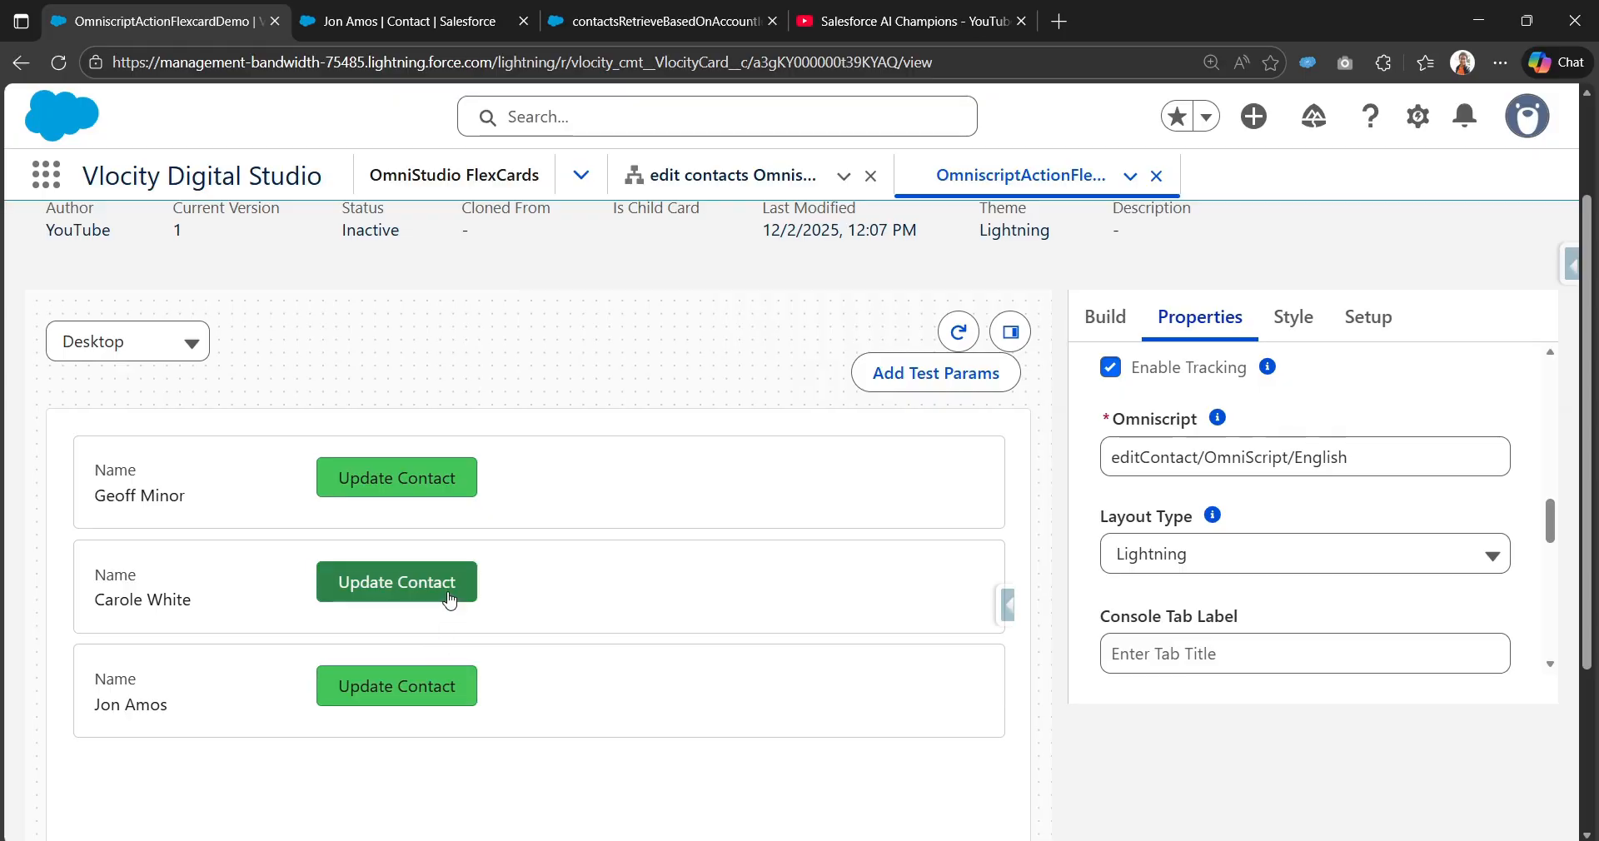
{"action": "left_click", "coordinate": [440, 697]}
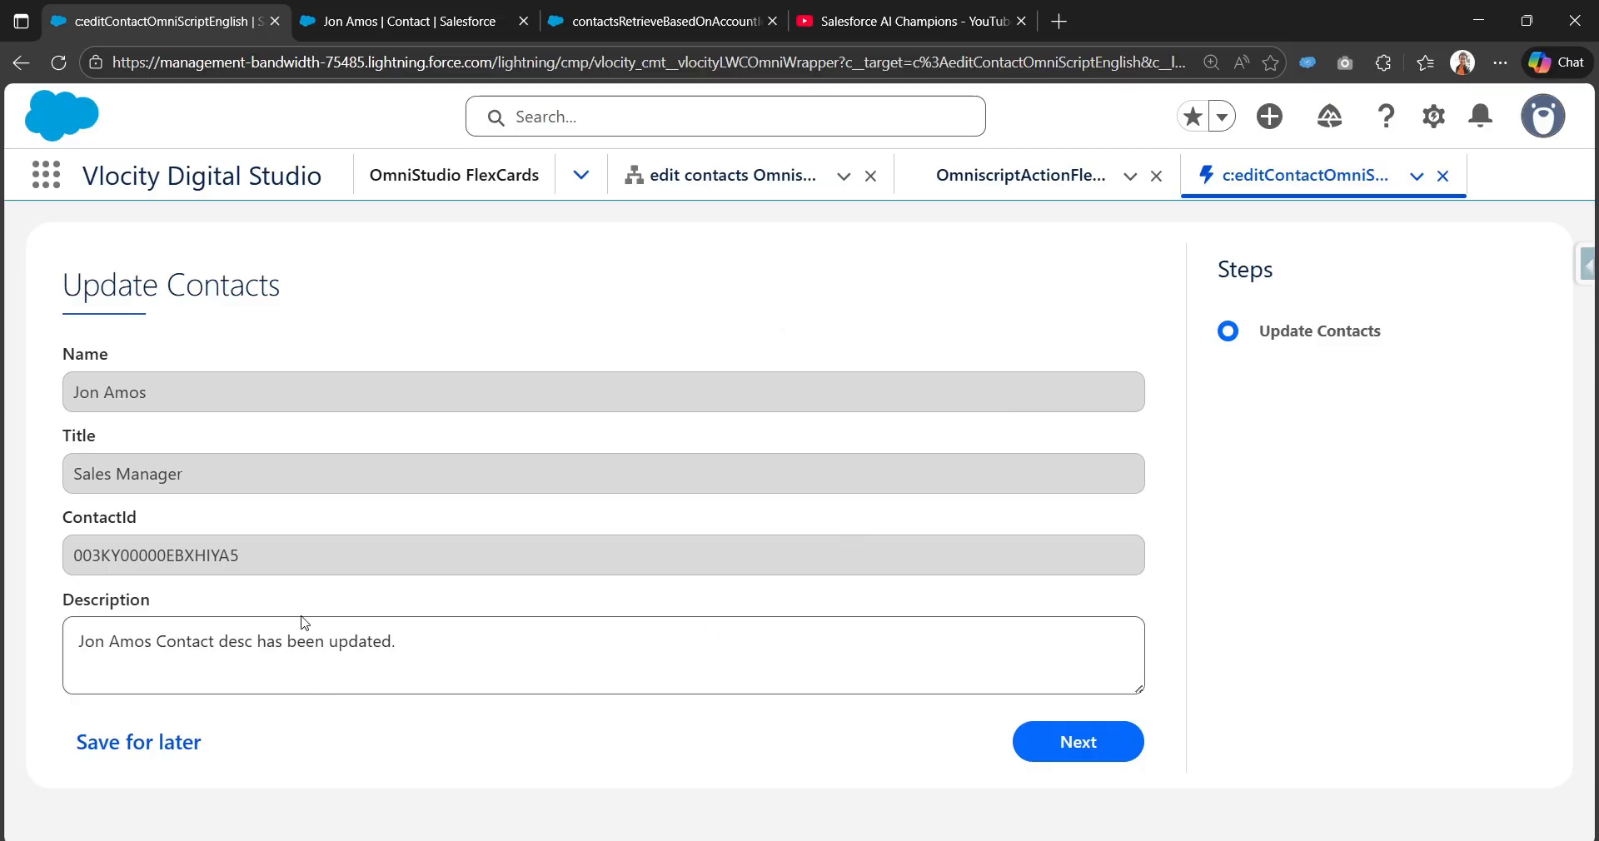
Step: Append 'newly' to the contact's description so it ends 'updated newly', and submit the form
{"action": "left_click", "coordinate": [503, 647]}
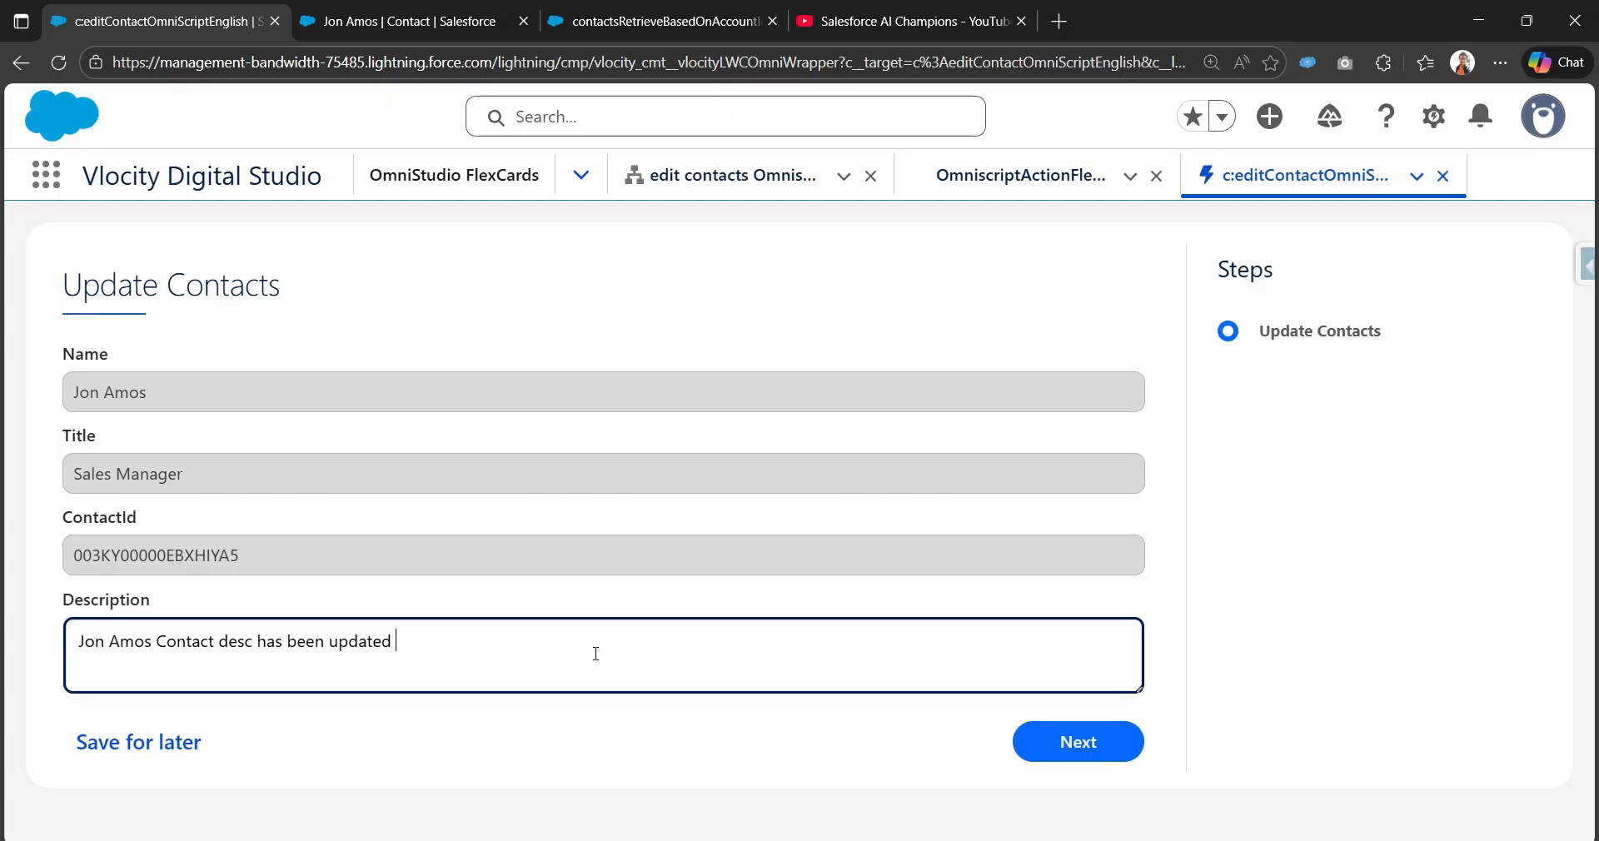
{"action": "type", "text": "newly"}
{"action": "left_click", "coordinate": [1113, 758]}
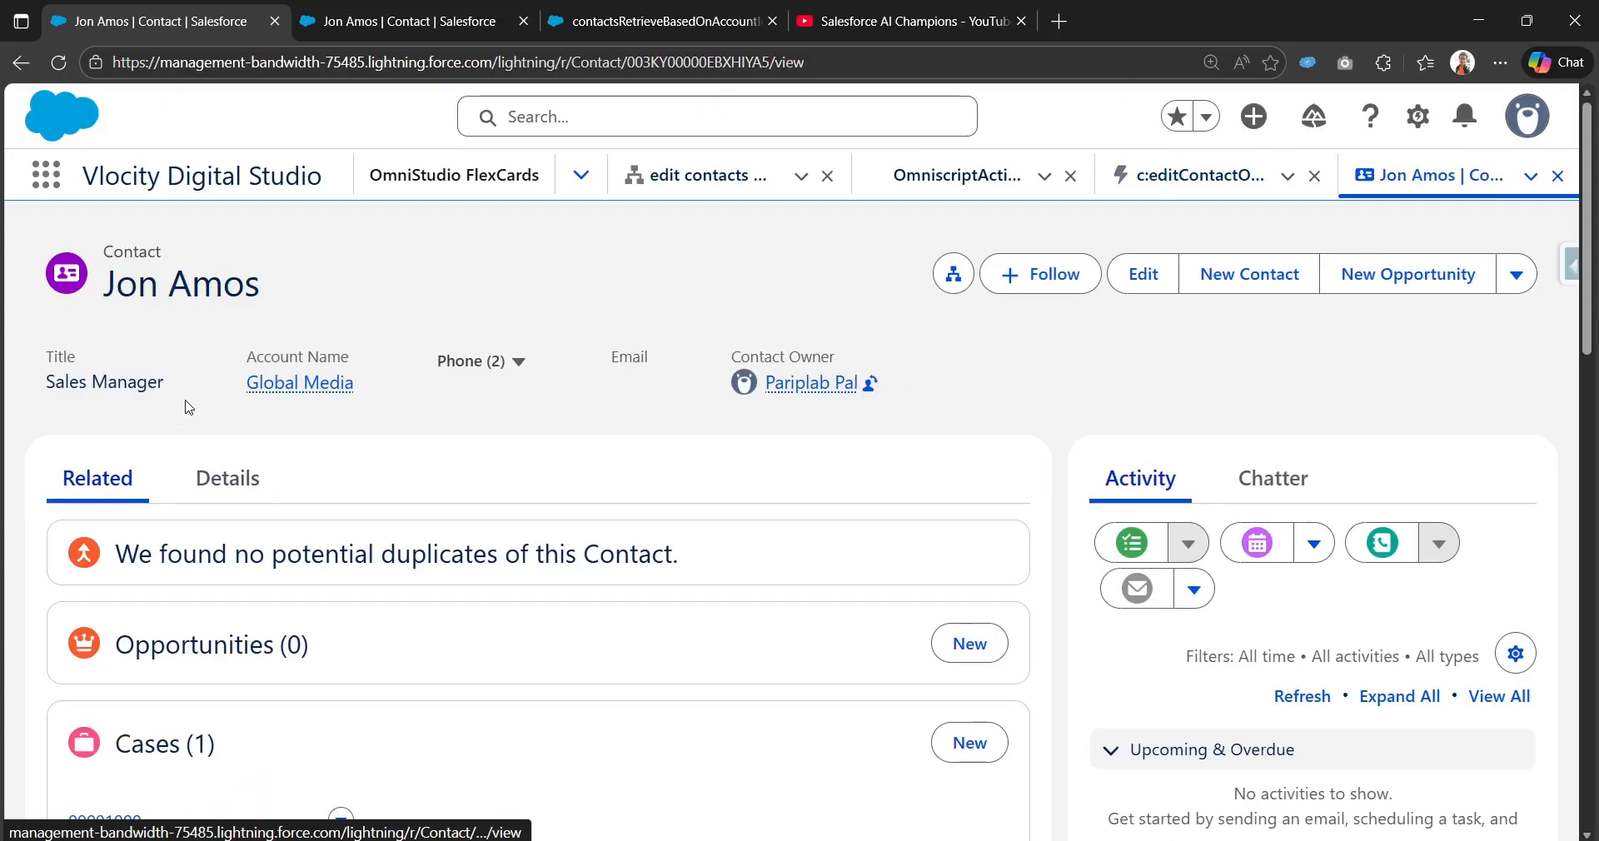
Step: Verify the updated Description on the contact record's Details tab
{"action": "left_click", "coordinate": [208, 497]}
{"action": "scroll", "coordinate": [221, 502], "scroll_direction": "down", "scroll_amount": 10}
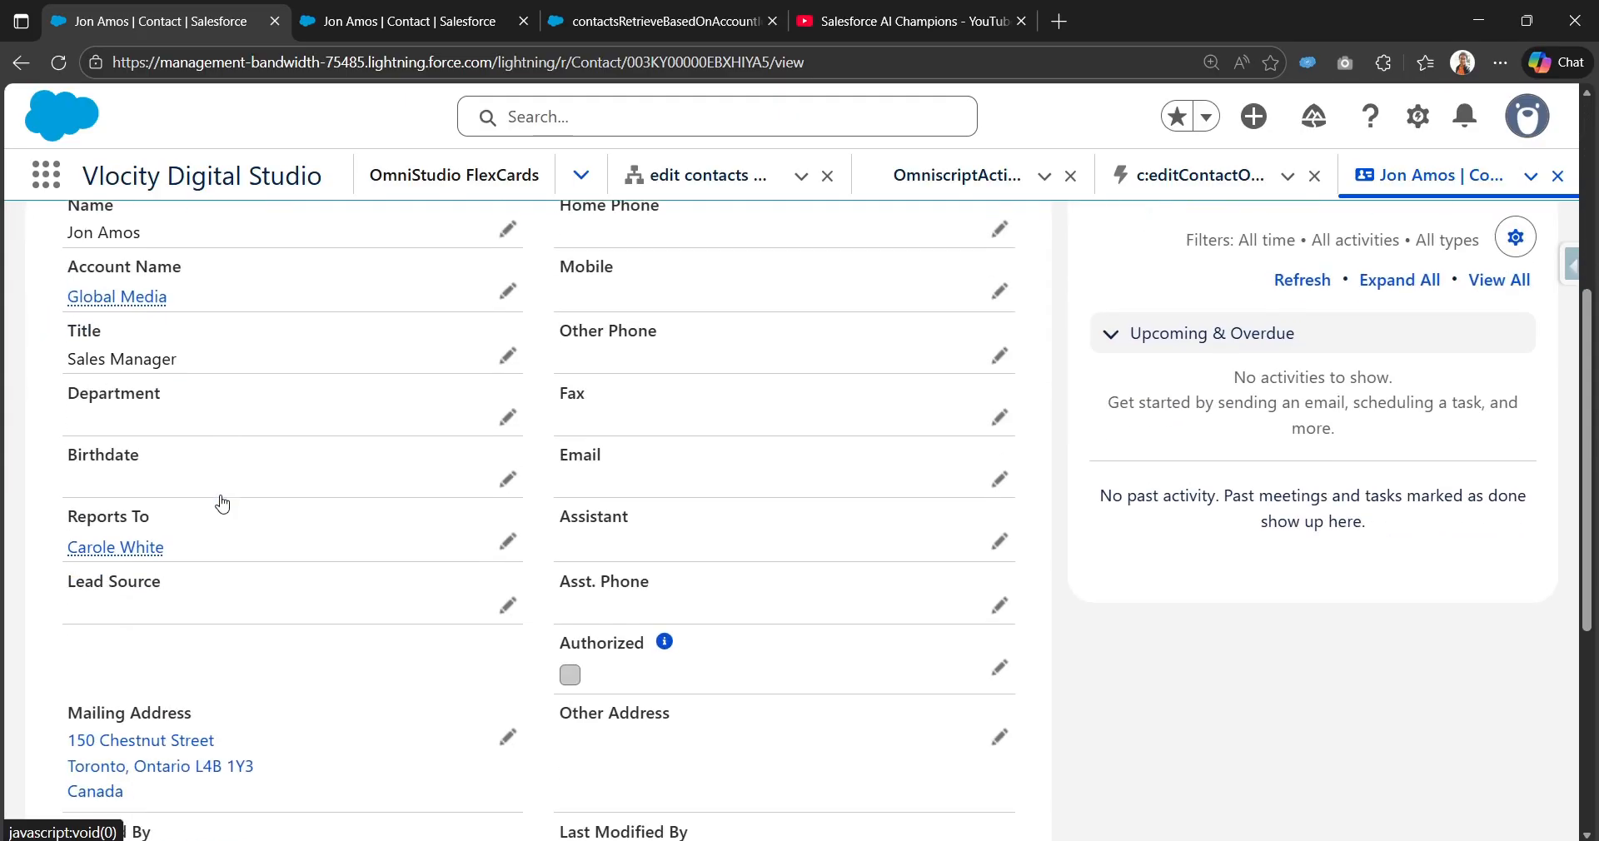
{"action": "scroll", "coordinate": [436, 520], "scroll_direction": "down", "scroll_amount": 5}
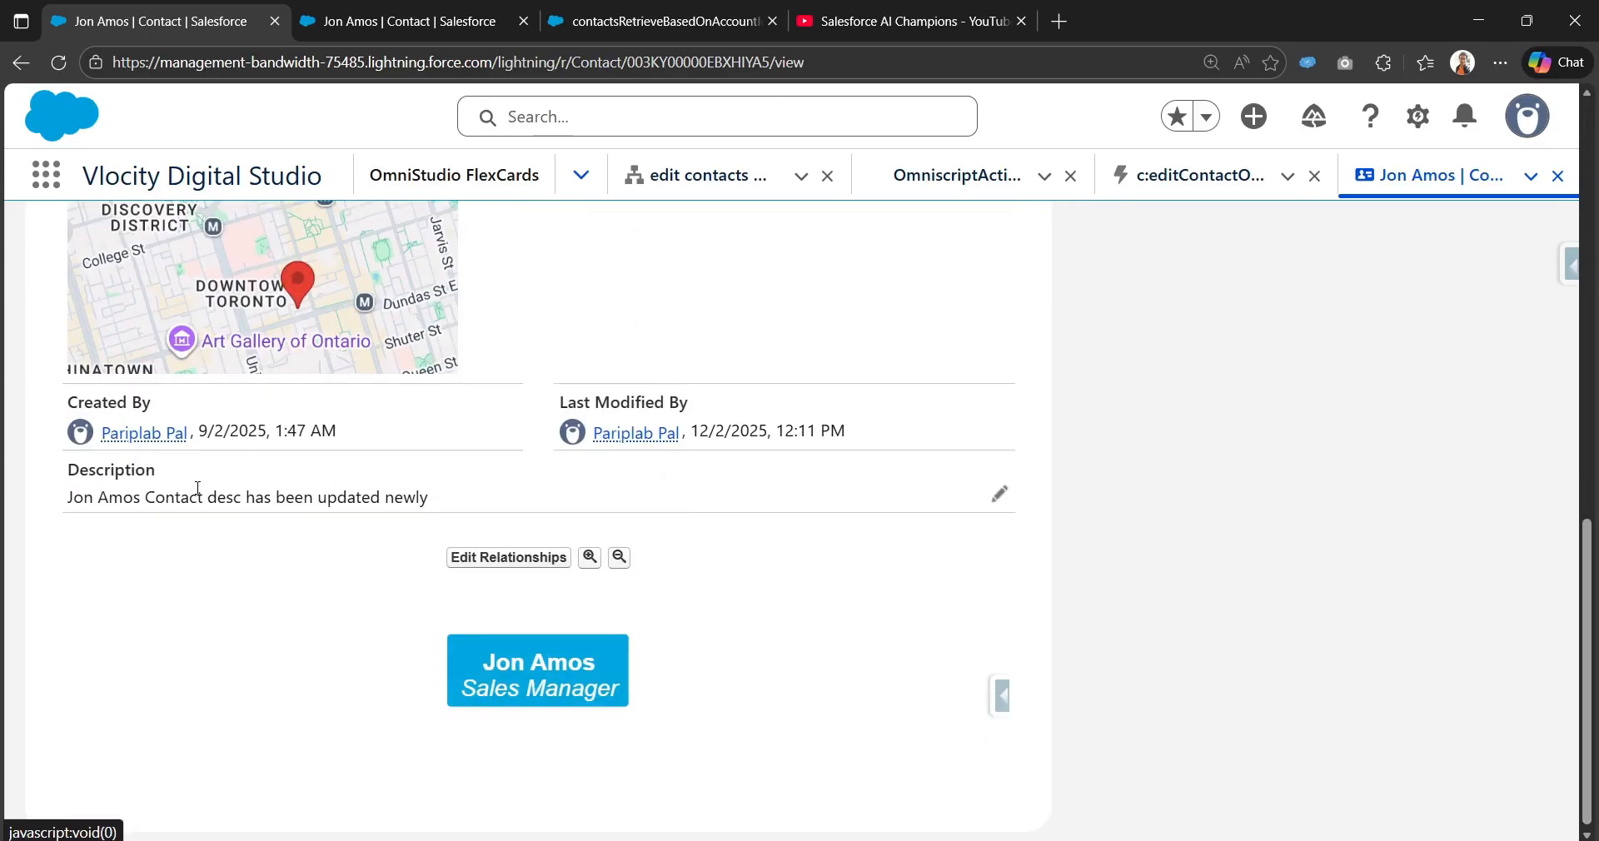
{"action": "left_click_drag", "start_coordinate": [265, 497], "coordinate": [444, 509]}
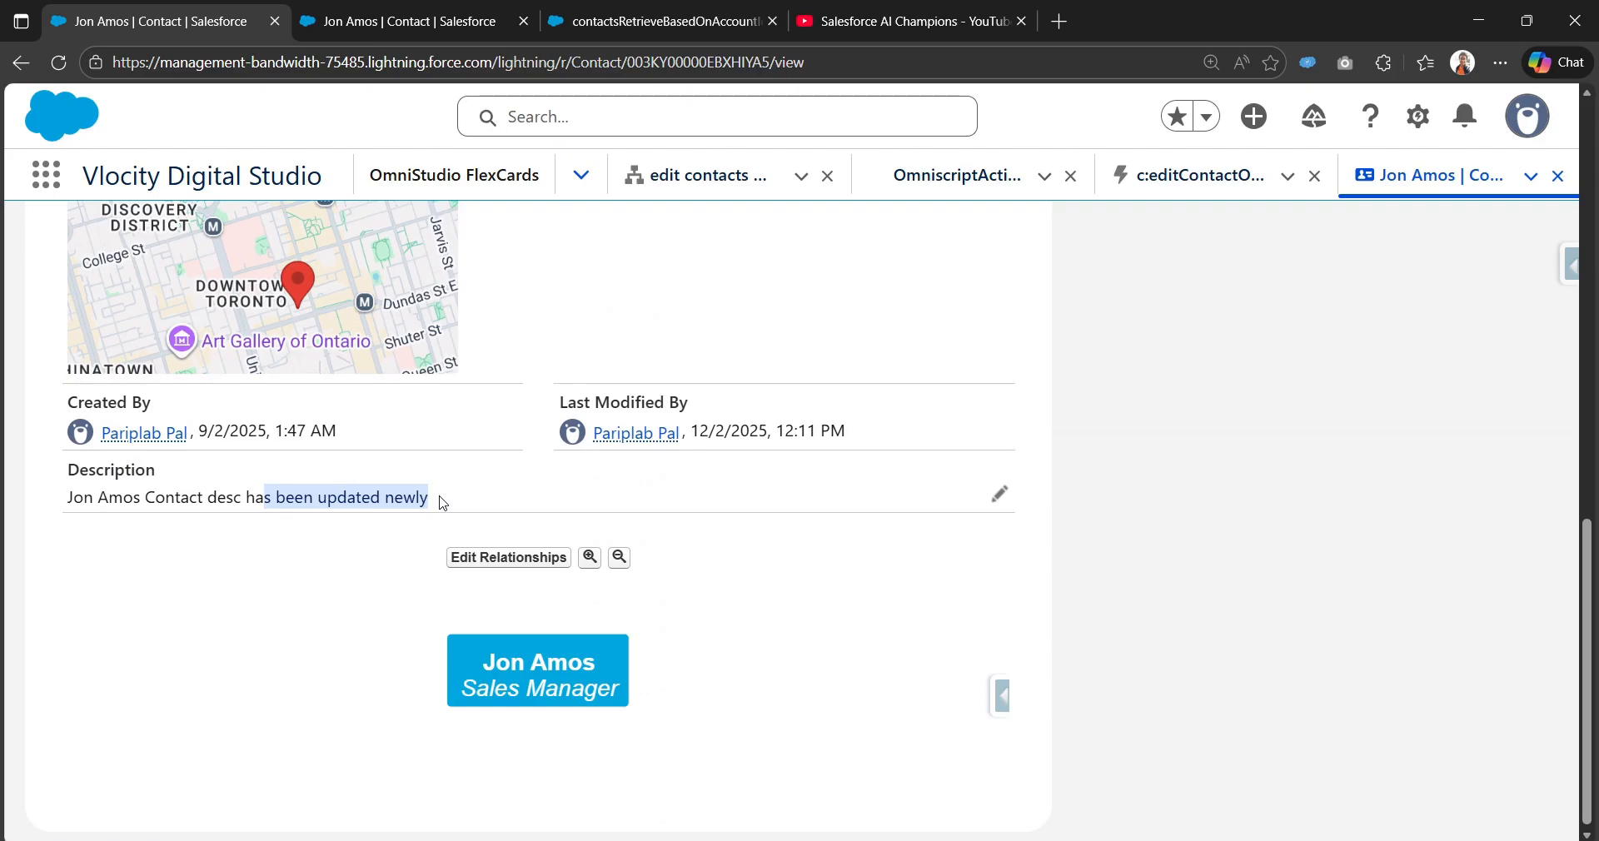
{"action": "scroll", "coordinate": [496, 560], "scroll_direction": "up", "scroll_amount": 15}
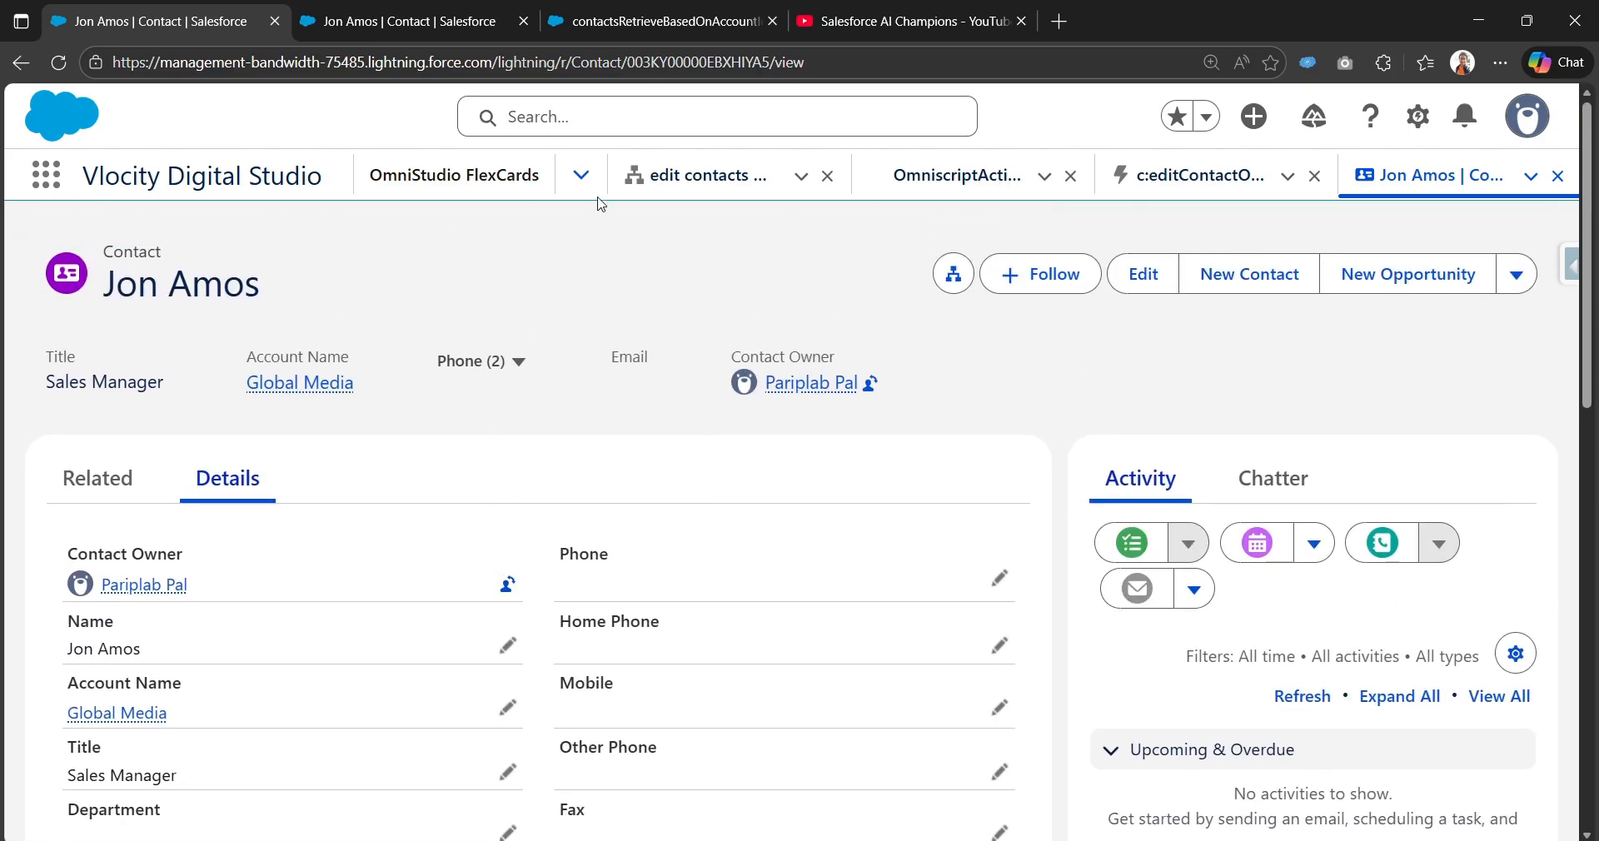
Step: Return to the editContact OmniScript and open the saveContactDR DataRaptor
{"action": "left_click", "coordinate": [479, 18]}
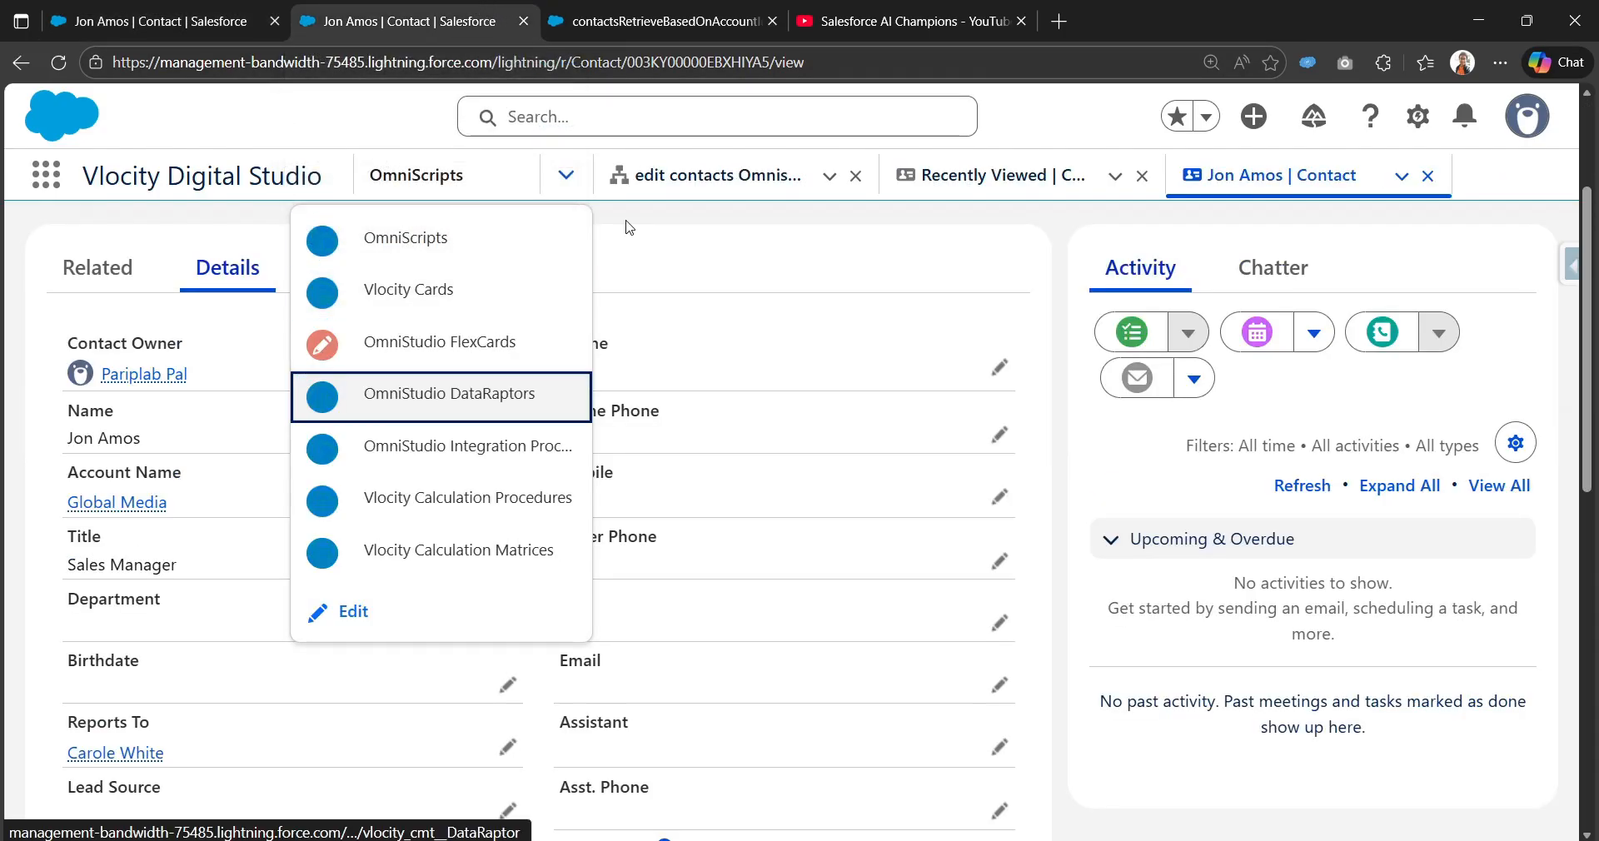
{"action": "left_click", "coordinate": [146, 23]}
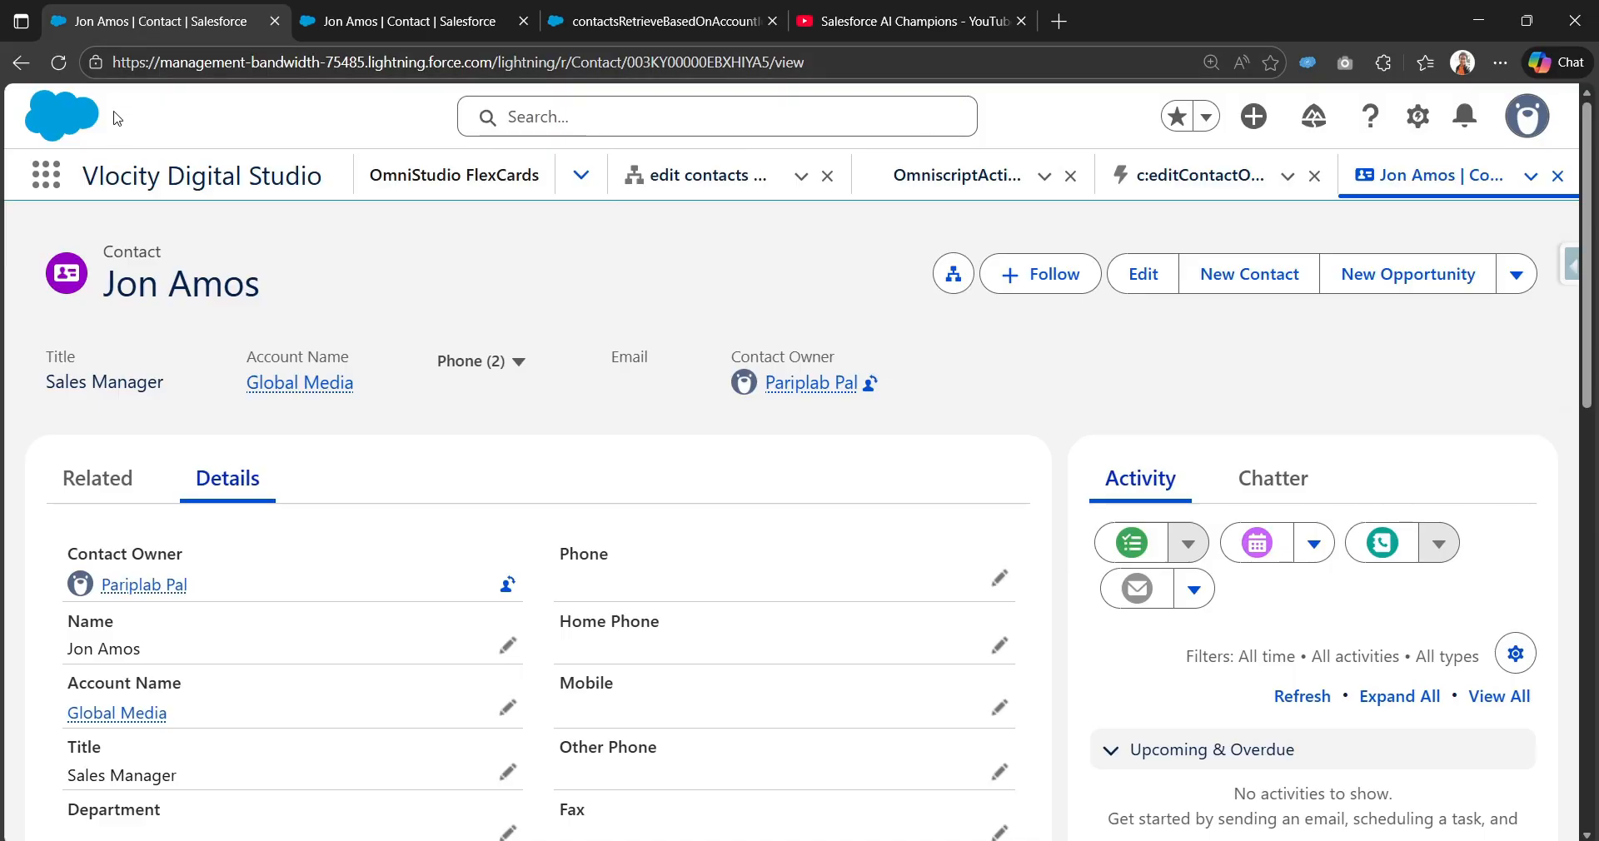
{"action": "left_click", "coordinate": [32, 65]}
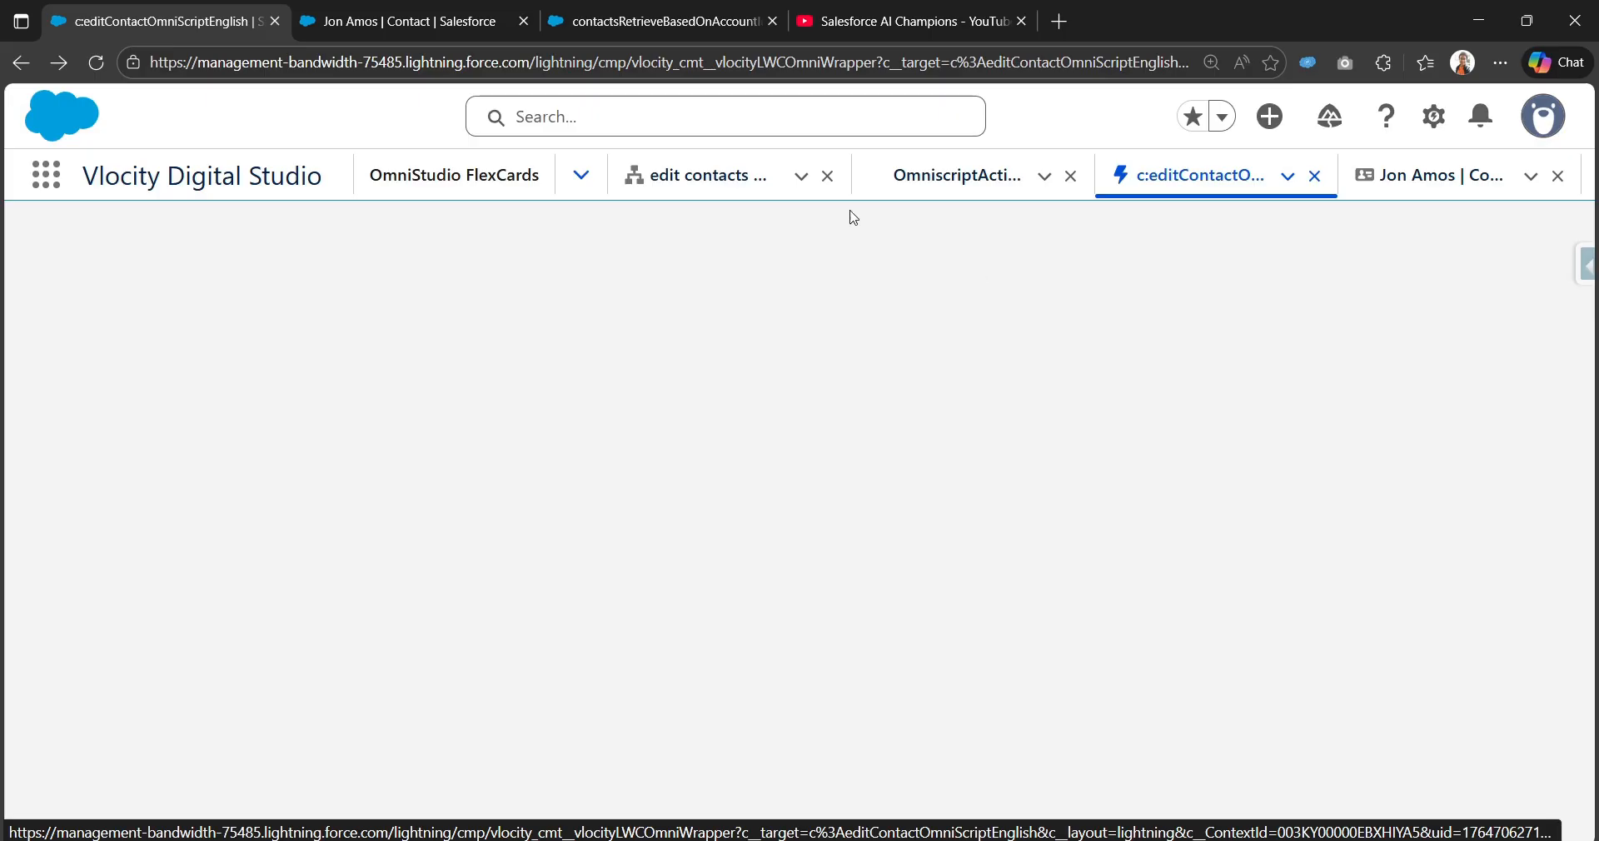
{"action": "left_click", "coordinate": [744, 170]}
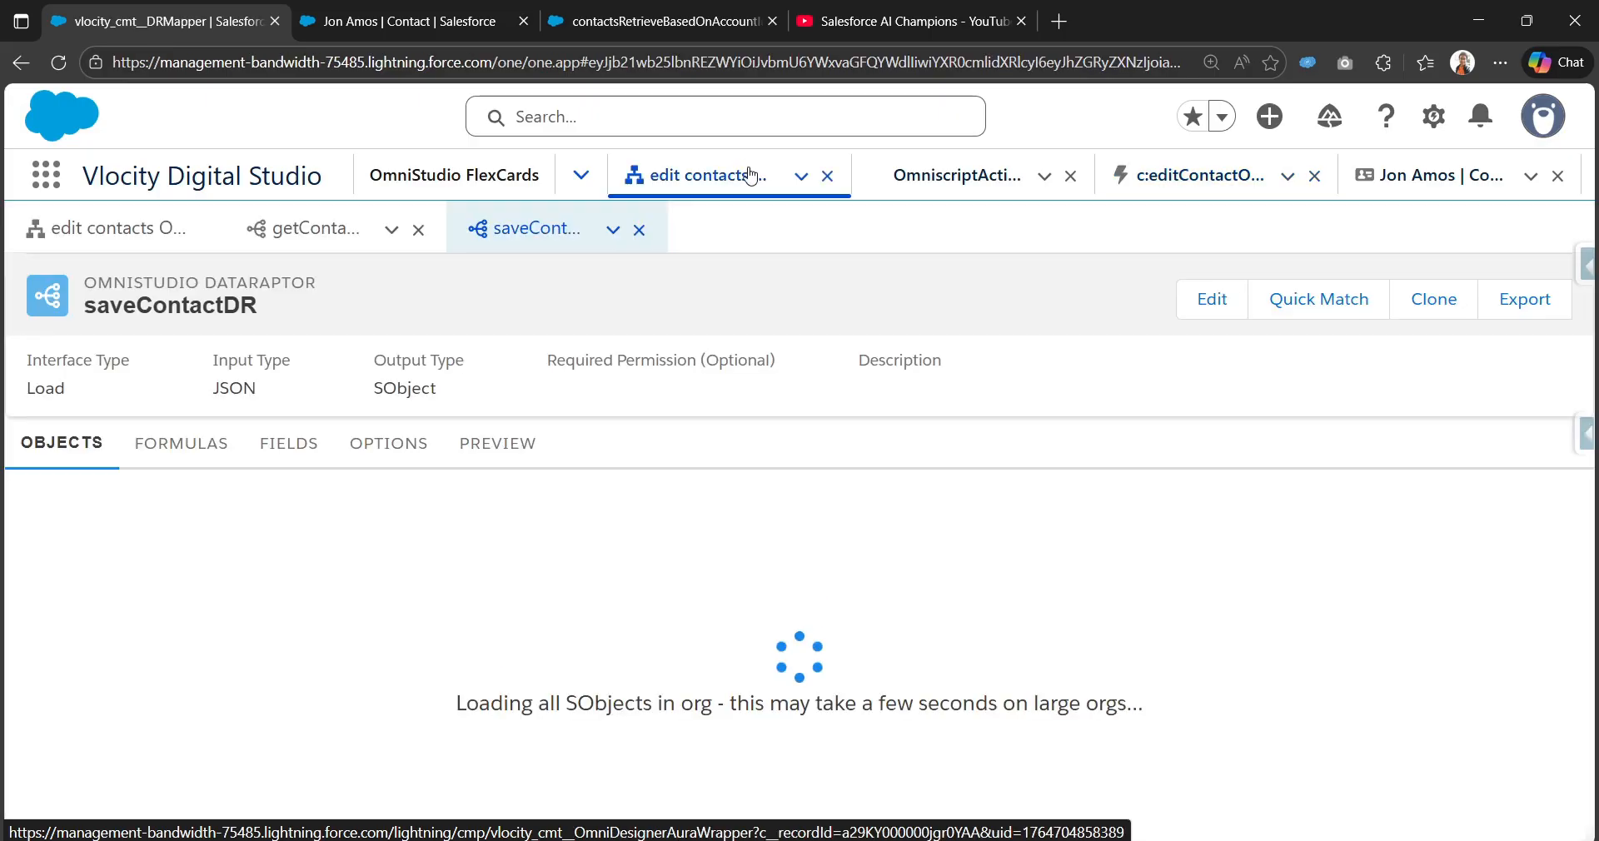